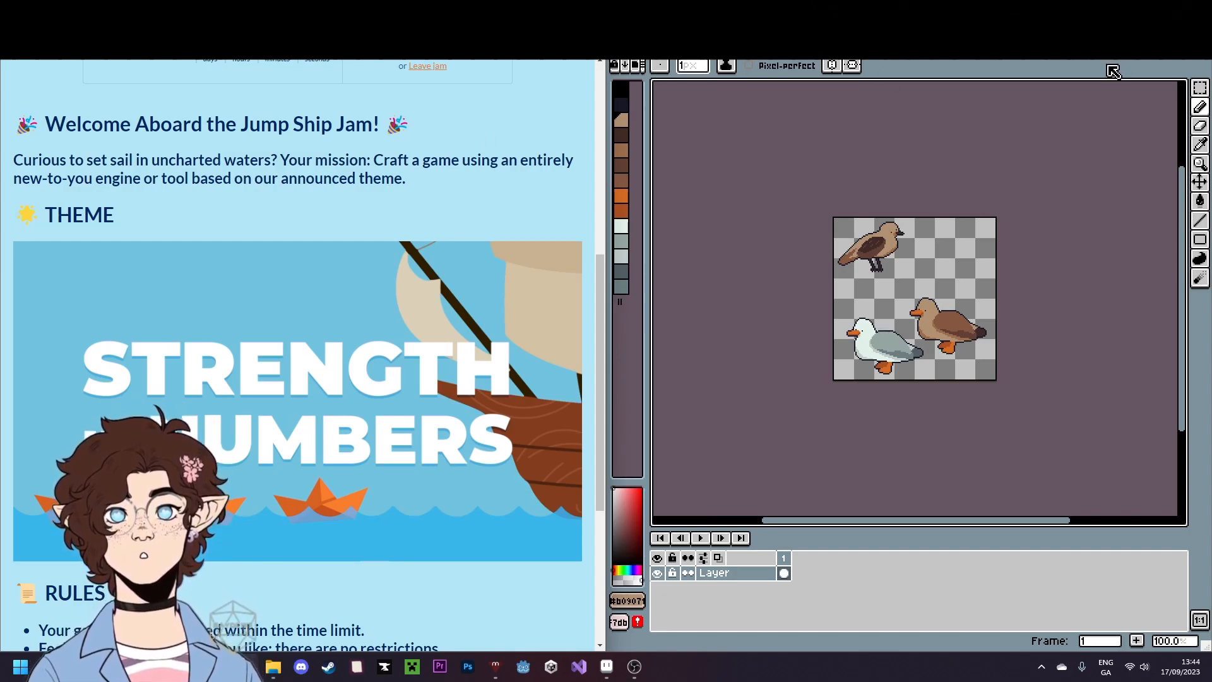
- Switch to the birdpc.png sprite and examine the gull's outline, shading and wing details up close
{"action": "left_click", "coordinate": [902, 47]}
{"action": "scroll", "coordinate": [1020, 298], "scroll_direction": "up", "scroll_amount": 3}
{"action": "left_click_drag", "start_coordinate": [833, 240], "coordinate": [962, 218]}
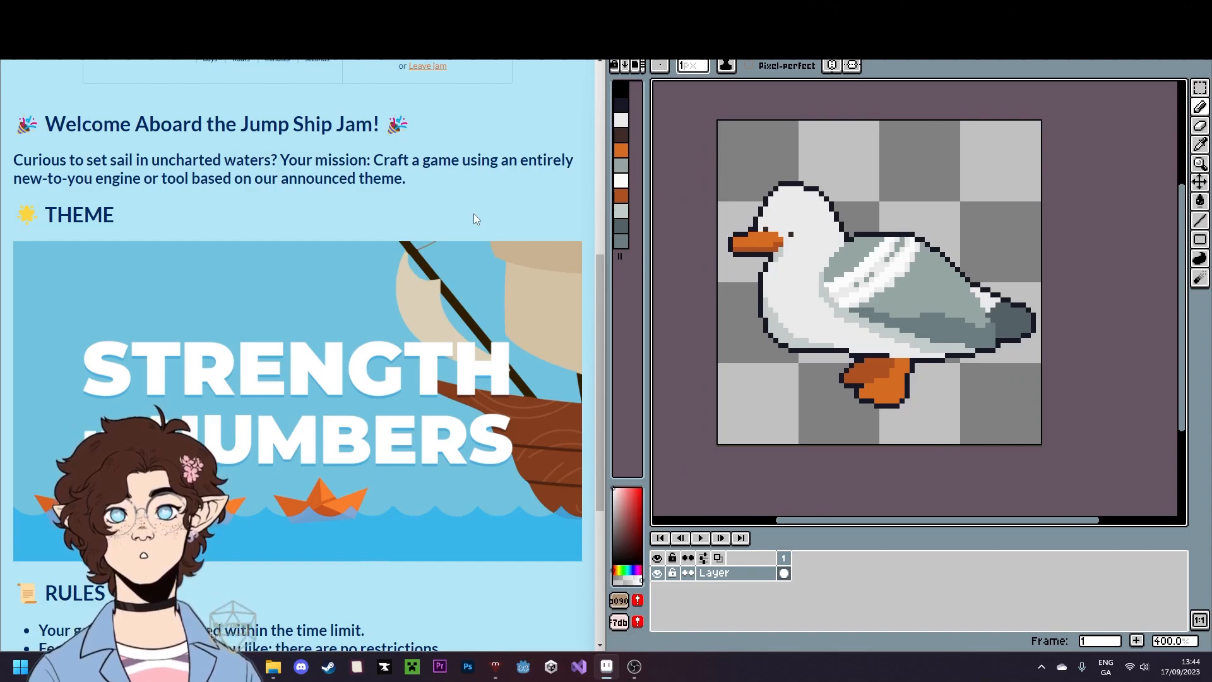
{"action": "left_click_drag", "start_coordinate": [995, 386], "coordinate": [1000, 407]}
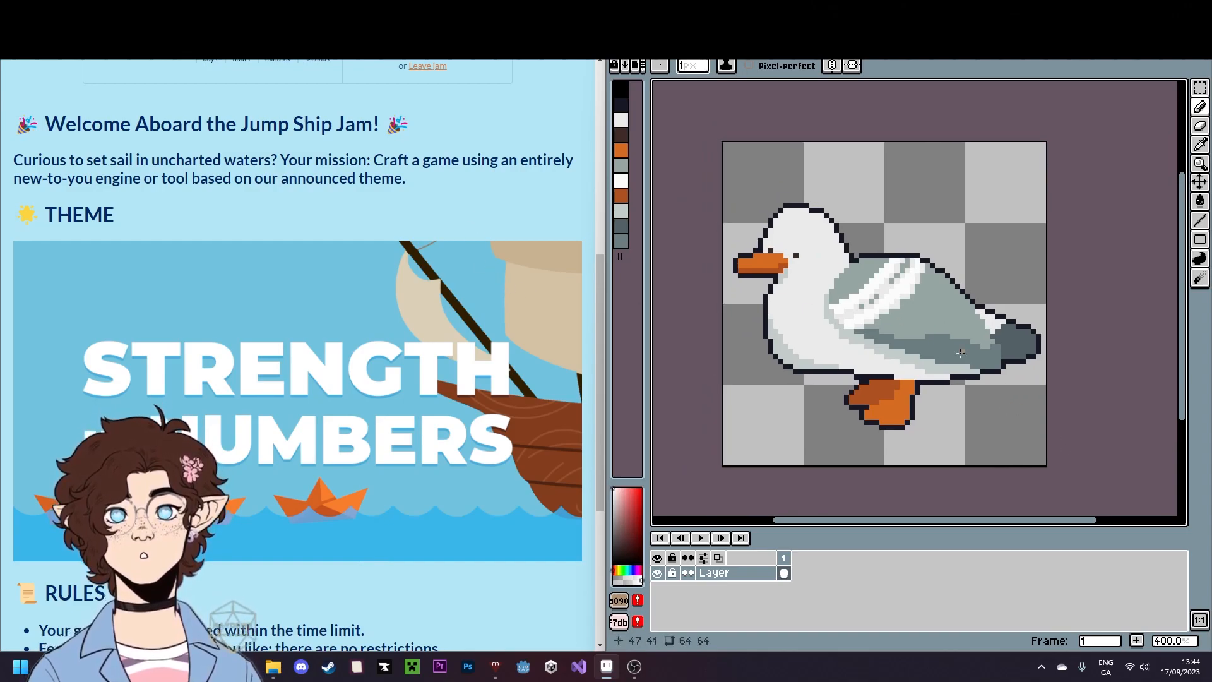
{"action": "scroll", "coordinate": [882, 354], "scroll_direction": "up", "scroll_amount": 1}
{"action": "mouse_move", "coordinate": [882, 354]}
{"action": "left_mouse_down"}
{"action": "mouse_move", "coordinate": [926, 366]}
{"action": "mouse_move", "coordinate": [899, 367]}
{"action": "left_mouse_up"}
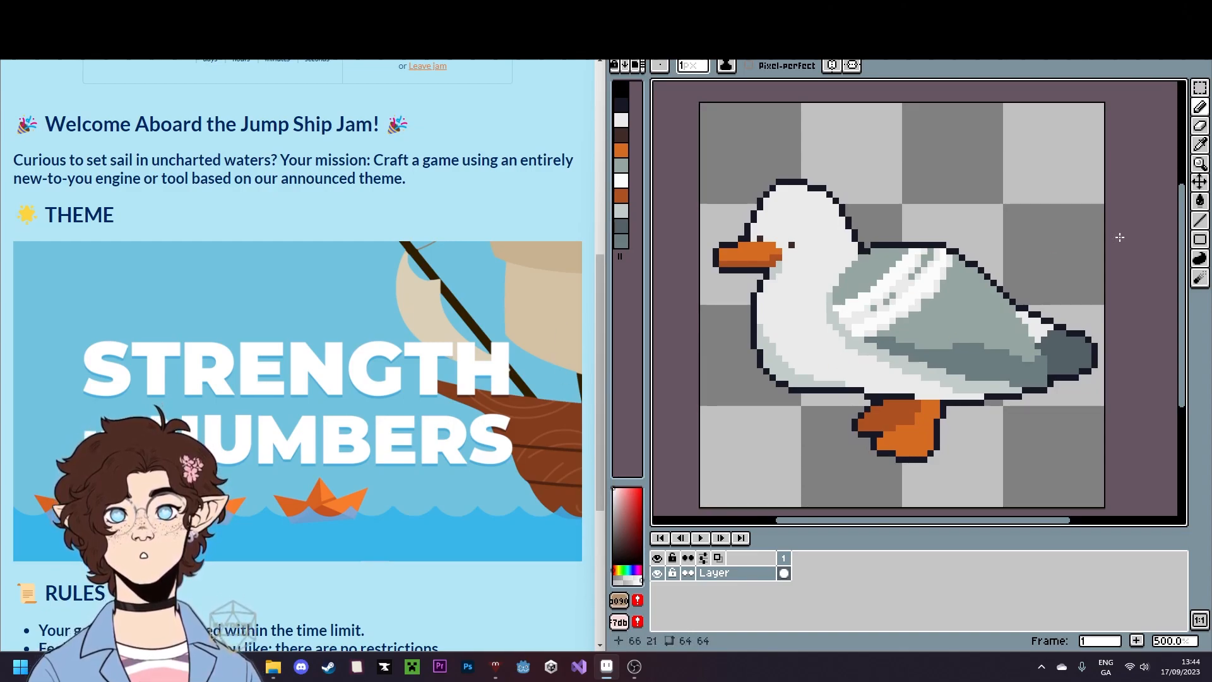
{"action": "scroll", "coordinate": [880, 334], "scroll_direction": "down", "scroll_amount": 1}
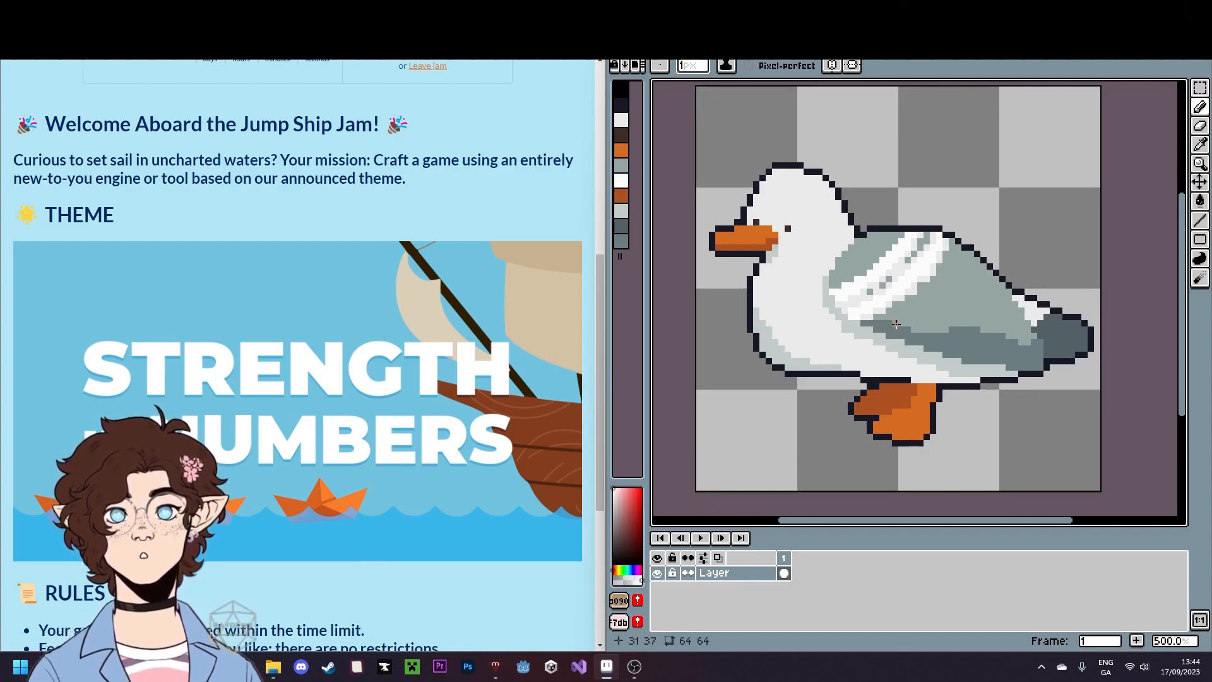
{"action": "scroll", "coordinate": [974, 204], "scroll_direction": "down", "scroll_amount": 3}
{"action": "scroll", "coordinate": [974, 204], "scroll_direction": "up", "scroll_amount": 1}
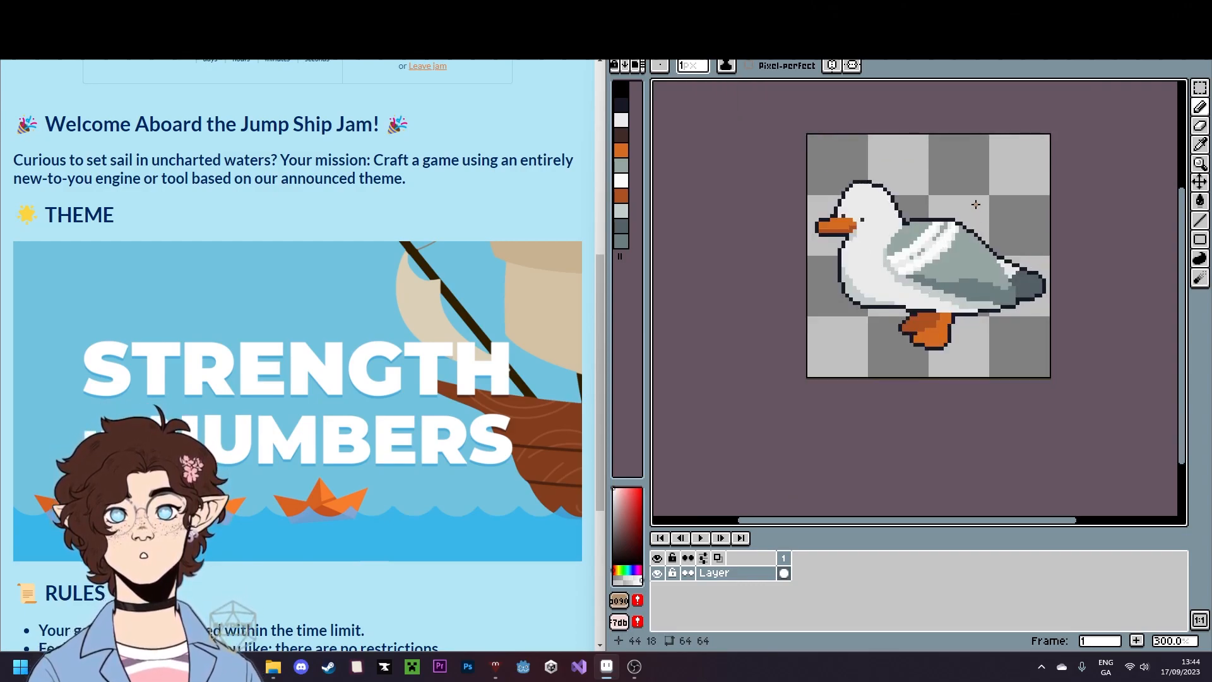
{"action": "left_click_drag", "start_coordinate": [975, 204], "coordinate": [913, 253]}
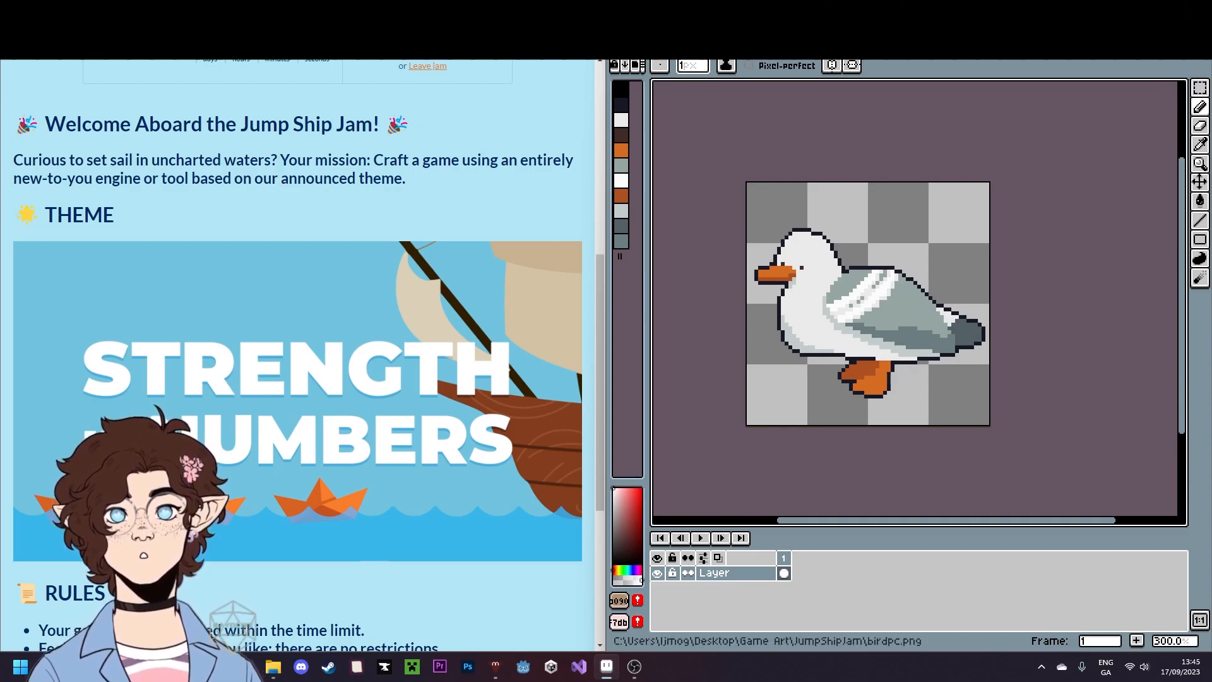
- Switch to the birds.png sheet and examine its three bird sprites up close
{"action": "left_click", "coordinate": [796, 47]}
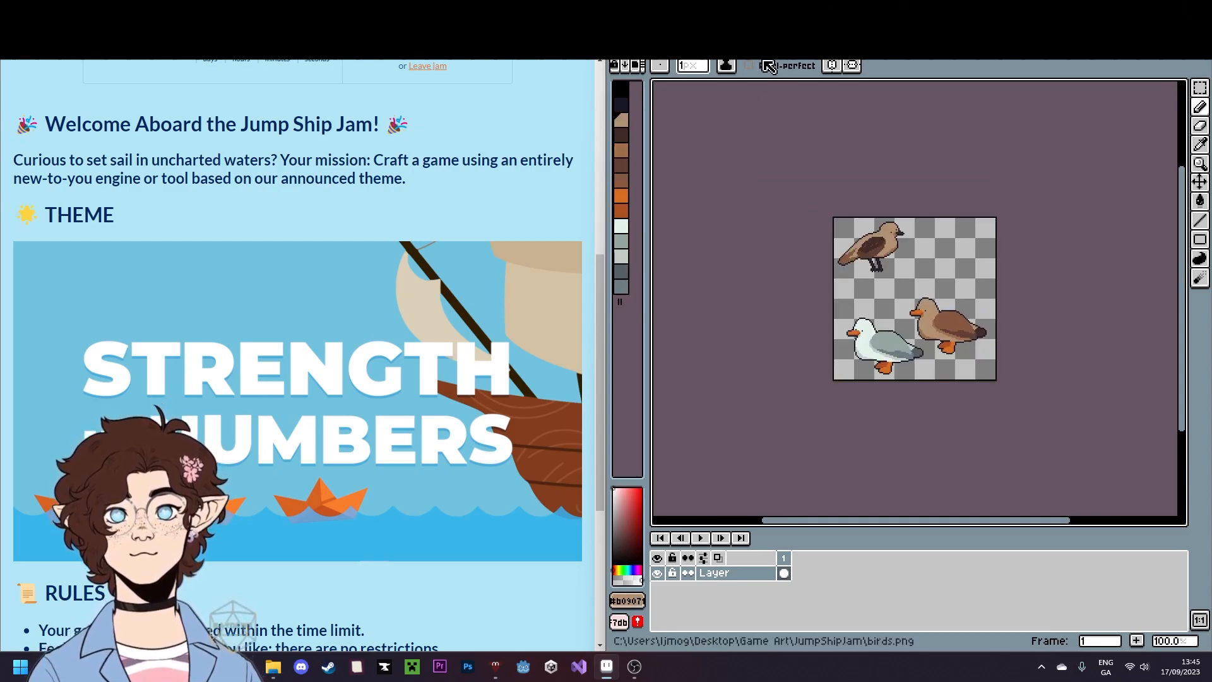
{"action": "scroll", "coordinate": [876, 252], "scroll_direction": "up", "scroll_amount": 1}
{"action": "scroll", "coordinate": [934, 268], "scroll_direction": "down", "scroll_amount": 1}
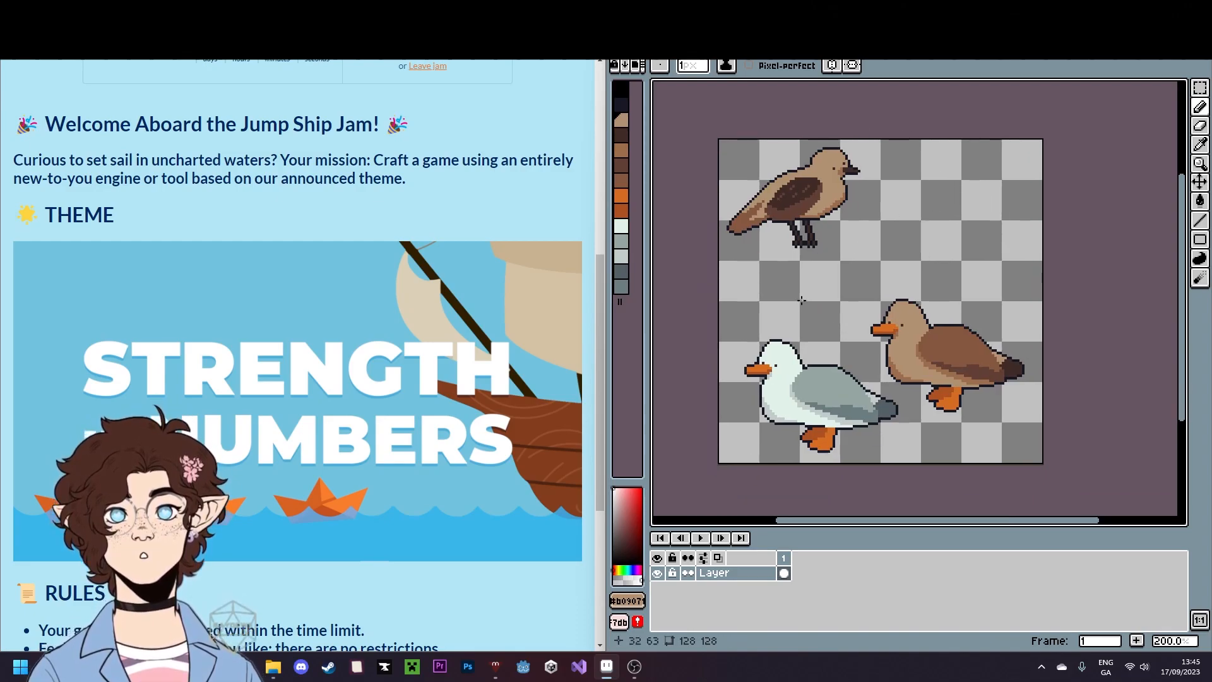
{"action": "scroll", "coordinate": [789, 365], "scroll_direction": "up", "scroll_amount": 1}
{"action": "scroll", "coordinate": [786, 353], "scroll_direction": "down", "scroll_amount": 1}
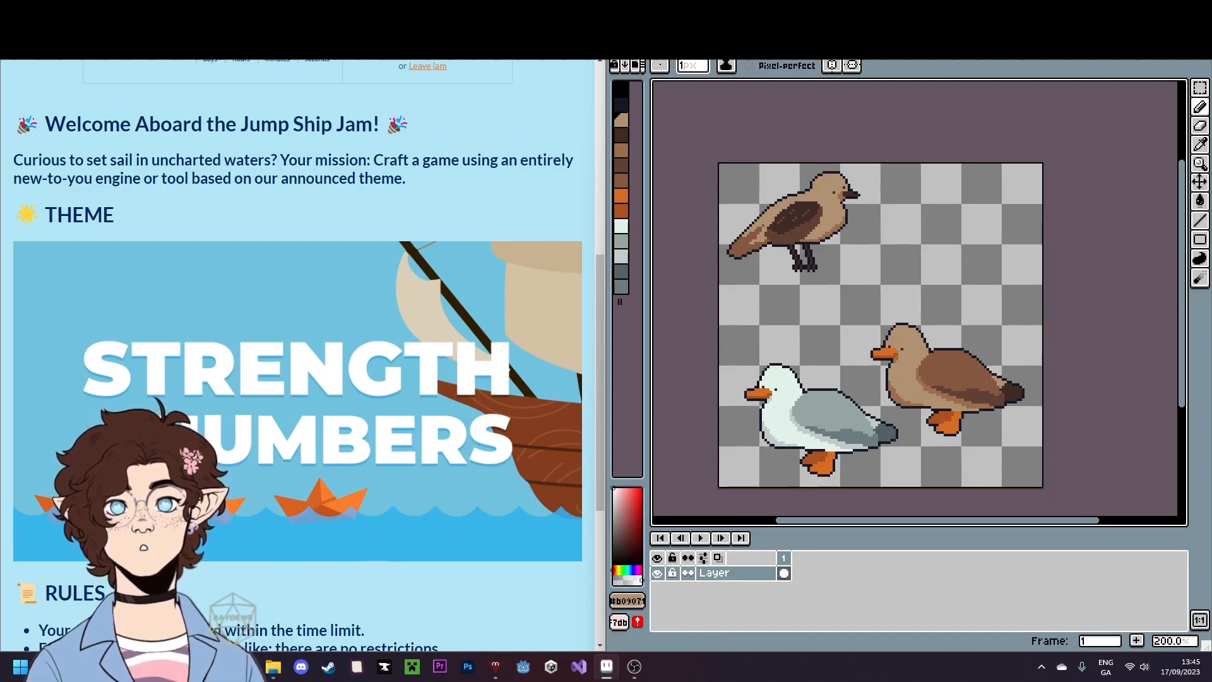
- Review the theme banner and submission dates on the Jump Ship Jam page
{"action": "scroll", "coordinate": [297, 354], "scroll_direction": "down", "scroll_amount": 3}
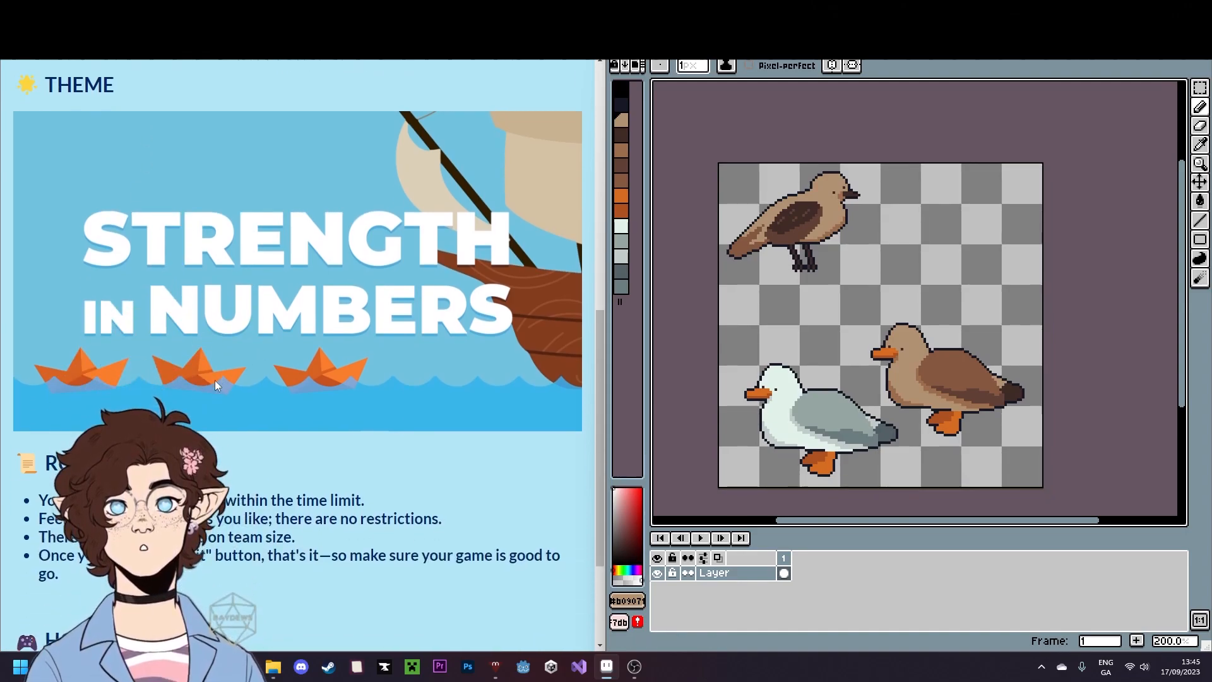
{"action": "left_click_drag", "start_coordinate": [56, 440], "coordinate": [372, 434]}
{"action": "scroll", "coordinate": [376, 427], "scroll_direction": "up", "scroll_amount": 9}
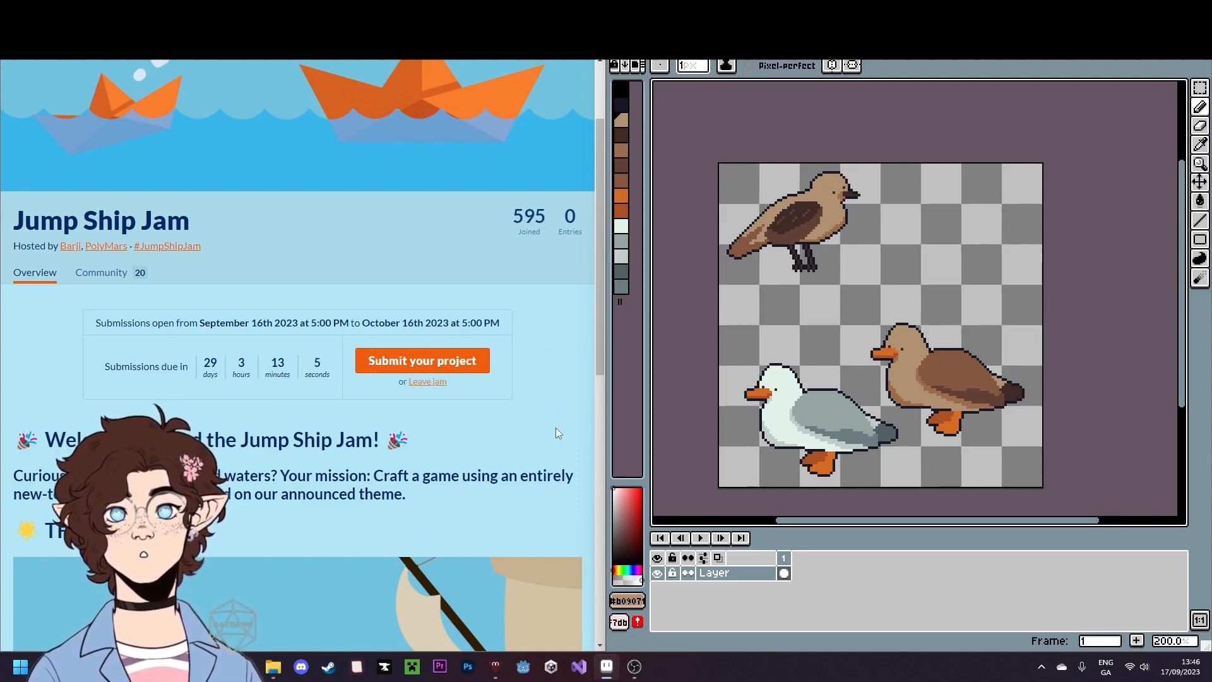
{"action": "scroll", "coordinate": [555, 427], "scroll_direction": "down", "scroll_amount": 2}
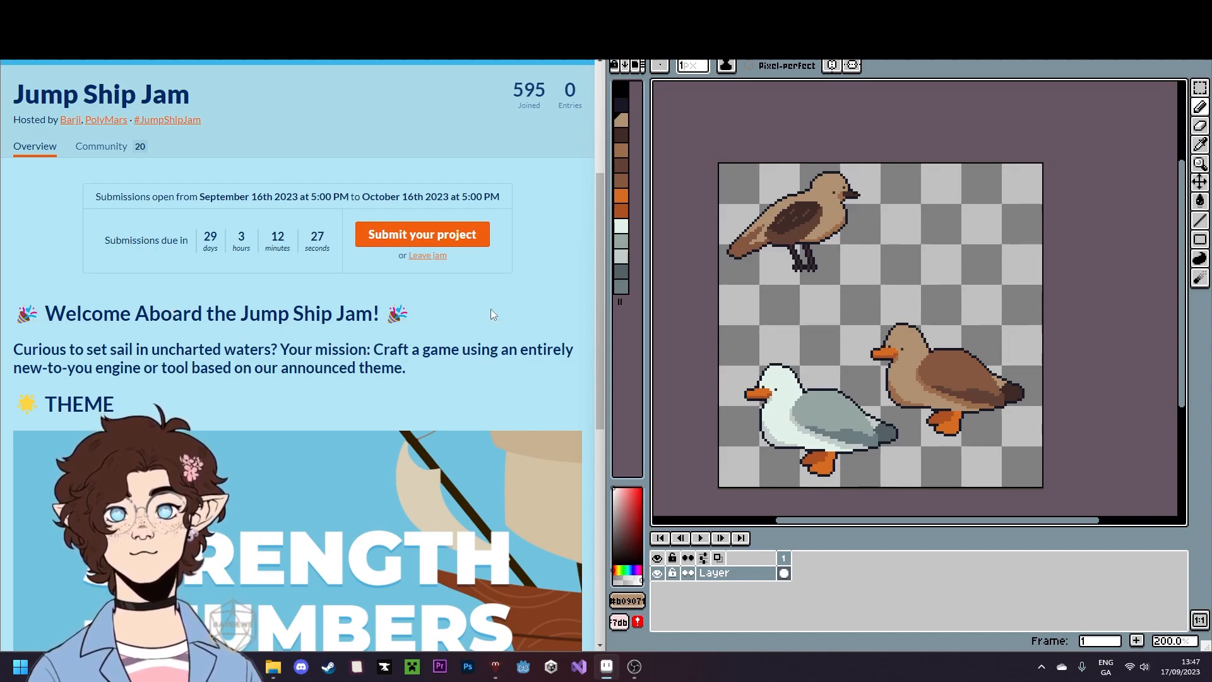
{"action": "scroll", "coordinate": [467, 340], "scroll_direction": "down", "scroll_amount": 4}
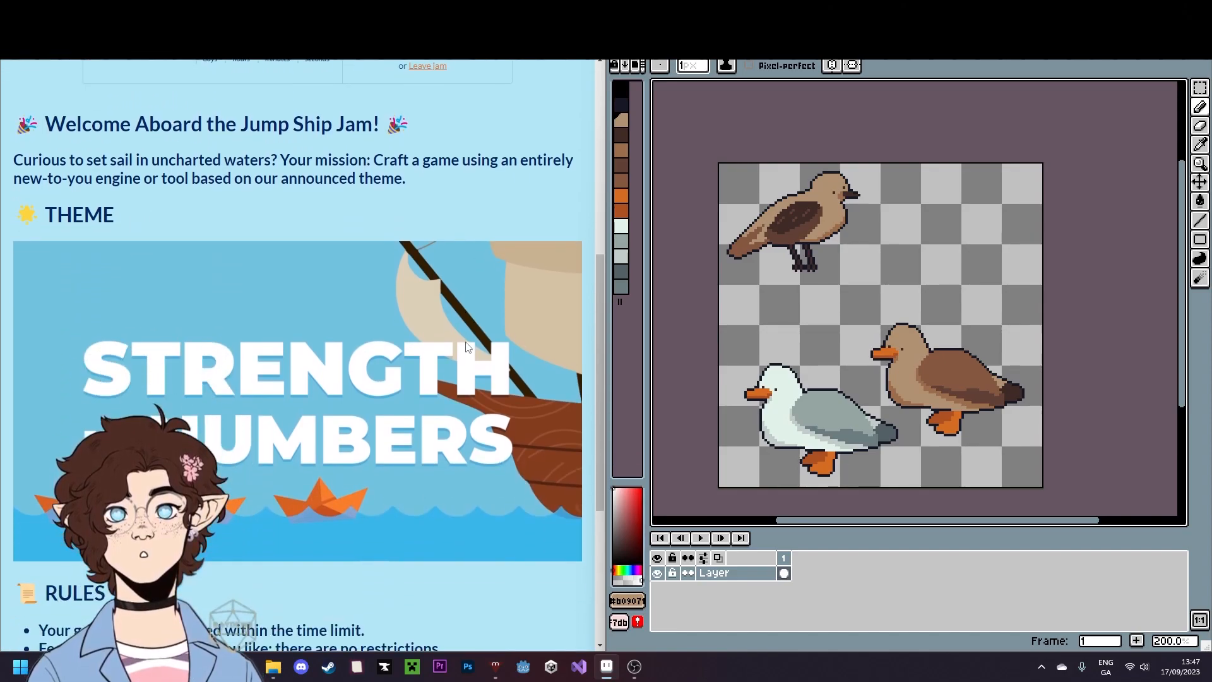
- Read through the jam's rules on time limit, assets, team size and submitting
{"action": "scroll", "coordinate": [467, 341], "scroll_direction": "down", "scroll_amount": 2}
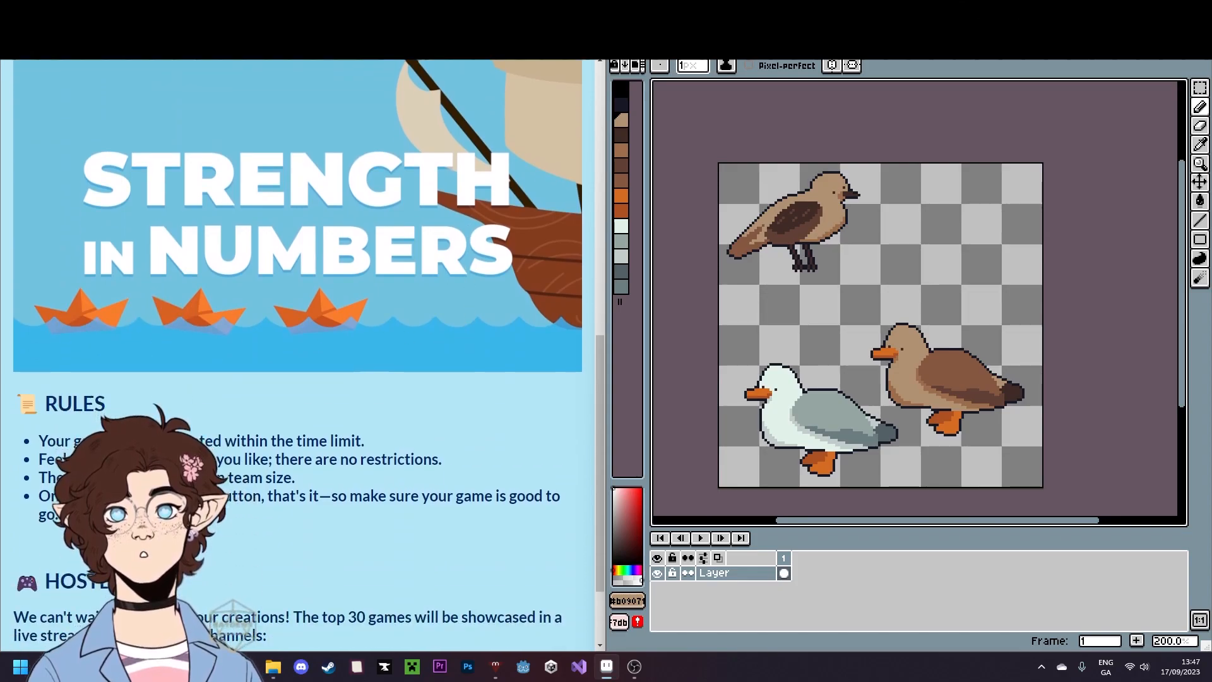
{"action": "left_click_drag", "start_coordinate": [37, 441], "coordinate": [471, 445]}
{"action": "left_click", "coordinate": [564, 447]}
{"action": "left_click", "coordinate": [470, 445]}
{"action": "left_click_drag", "start_coordinate": [39, 459], "coordinate": [551, 474]}
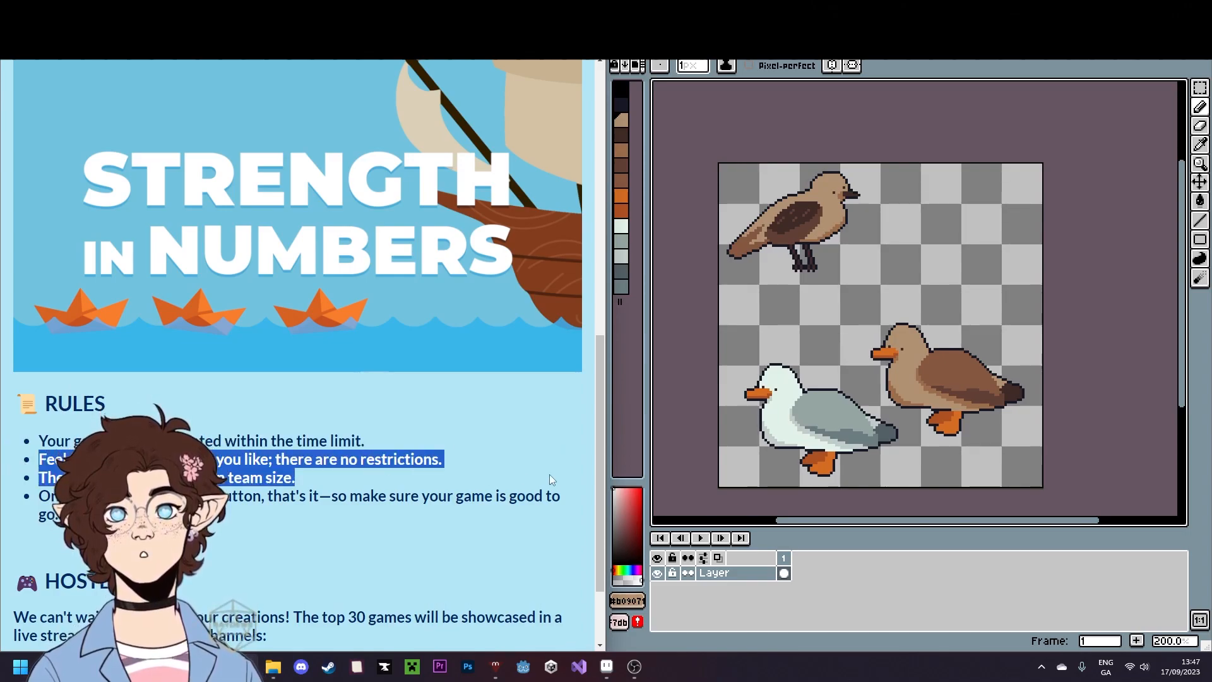
{"action": "left_click", "coordinate": [341, 464]}
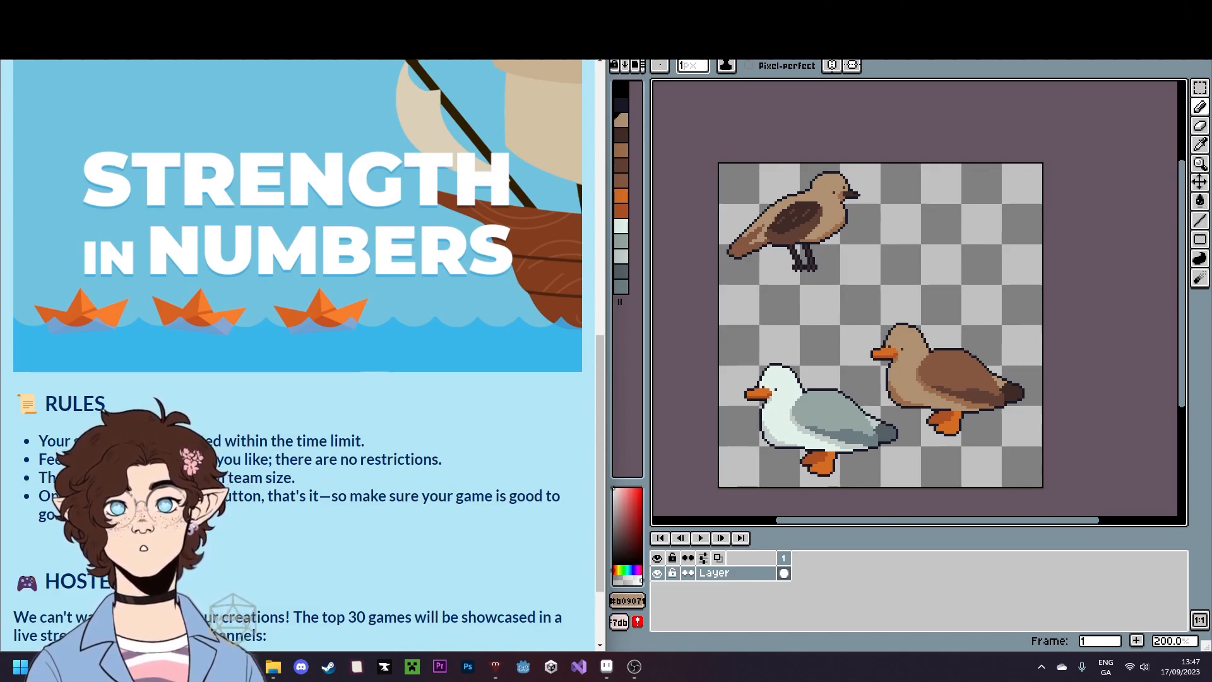
{"action": "left_click_drag", "start_coordinate": [39, 478], "coordinate": [95, 479]}
{"action": "left_click", "coordinate": [95, 483]}
{"action": "mouse_move", "coordinate": [1, 485]}
{"action": "left_mouse_down"}
{"action": "mouse_move", "coordinate": [88, 485]}
{"action": "mouse_move", "coordinate": [0, 485]}
{"action": "left_mouse_up"}
{"action": "left_click_drag", "start_coordinate": [36, 482], "coordinate": [314, 487]}
{"action": "left_click", "coordinate": [313, 489]}
{"action": "scroll", "coordinate": [309, 485], "scroll_direction": "down", "scroll_amount": 2}
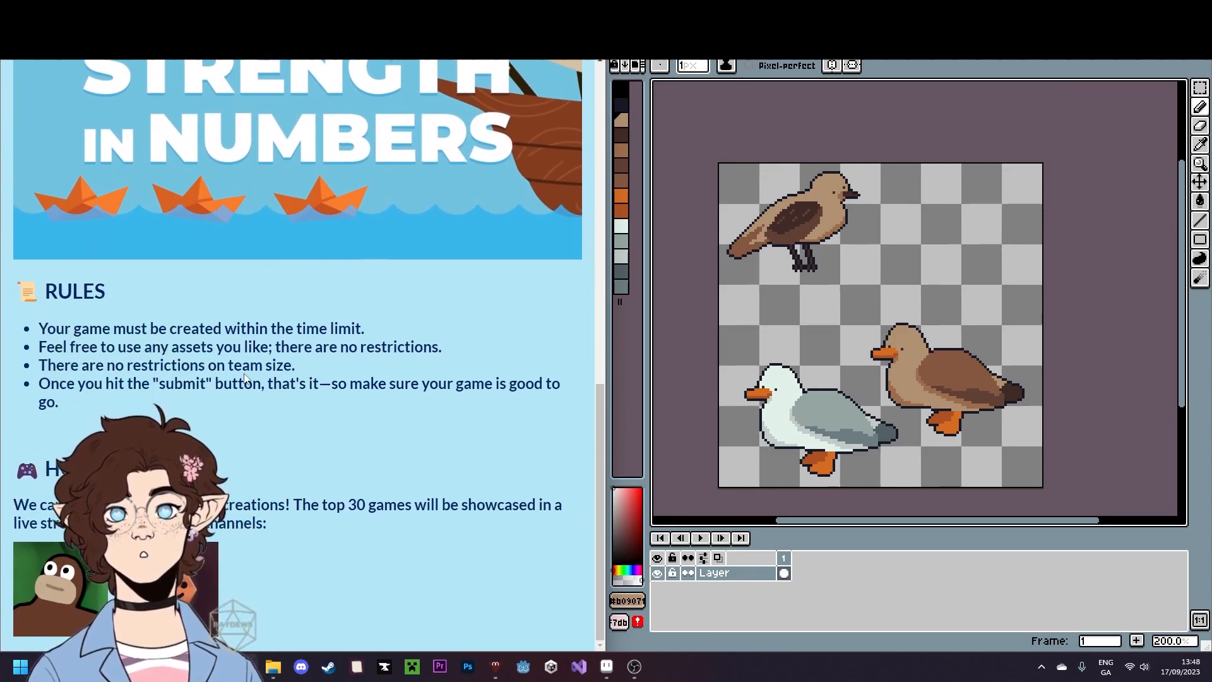
{"action": "left_click_drag", "start_coordinate": [39, 384], "coordinate": [354, 396]}
{"action": "left_click", "coordinate": [354, 396]}
{"action": "left_click_drag", "start_coordinate": [155, 385], "coordinate": [331, 386]}
{"action": "left_click", "coordinate": [334, 388]}
- Reread the jam's submission countdown and its introduction about using a new engine or tool
{"action": "scroll", "coordinate": [477, 402], "scroll_direction": "up", "scroll_amount": 10}
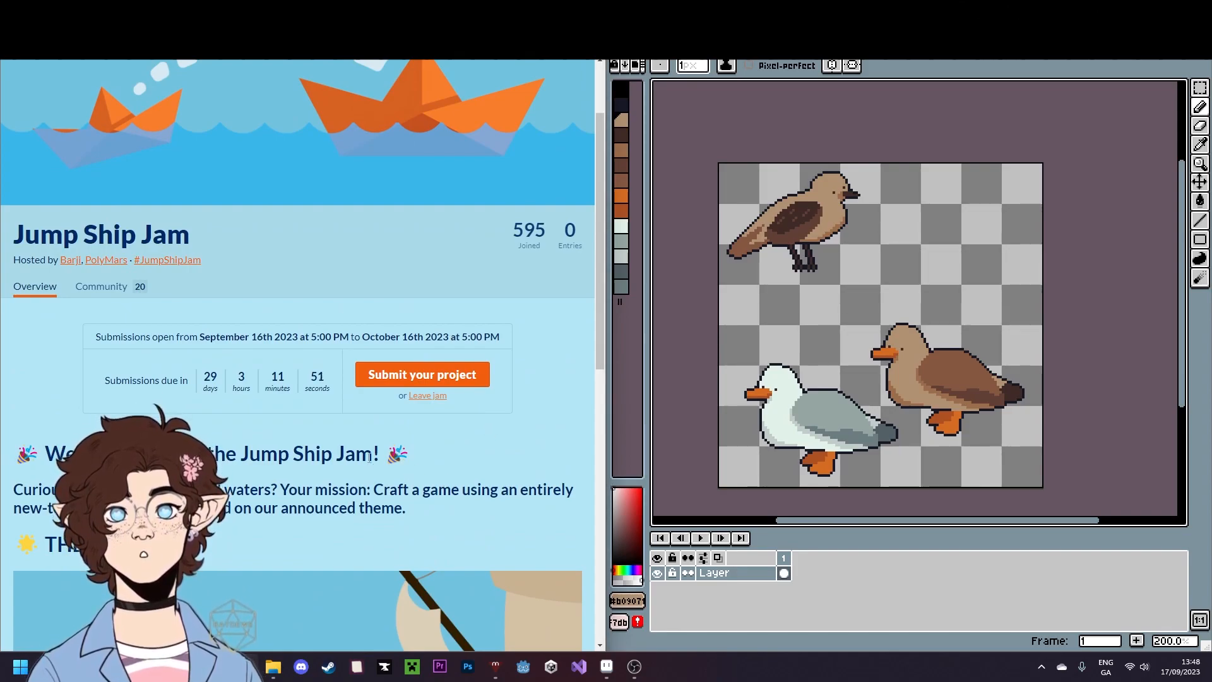
{"action": "double_click", "coordinate": [267, 493]}
{"action": "left_click", "coordinate": [276, 494]}
{"action": "scroll", "coordinate": [284, 491], "scroll_direction": "down", "scroll_amount": 4}
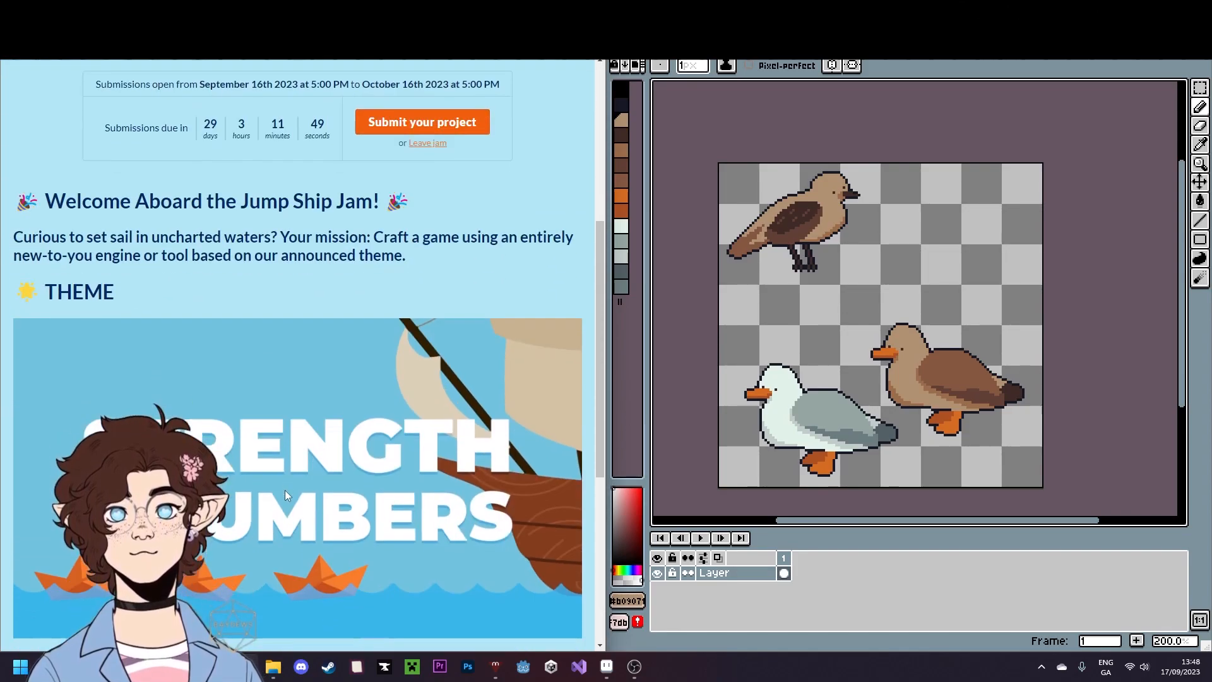
{"action": "scroll", "coordinate": [285, 490], "scroll_direction": "up", "scroll_amount": 3}
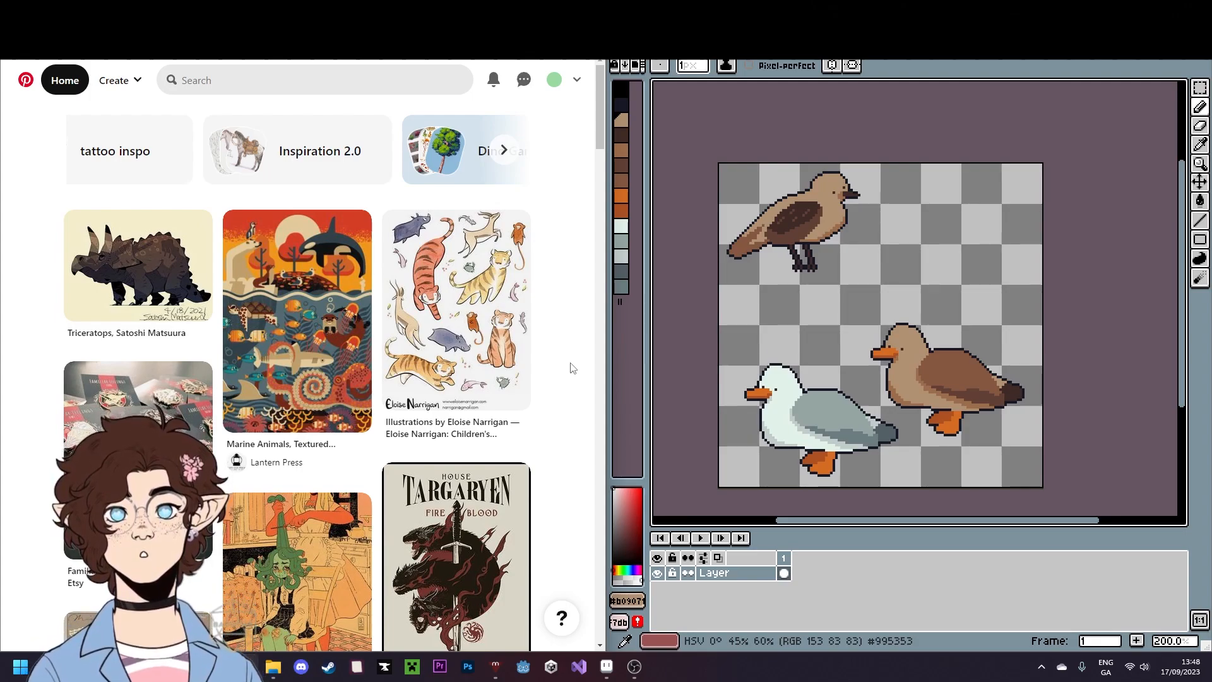
- Browse the Pinterest home feed of animal, costume and pixel-art pins for game art inspiration
{"action": "scroll", "coordinate": [573, 368], "scroll_direction": "down", "scroll_amount": 8}
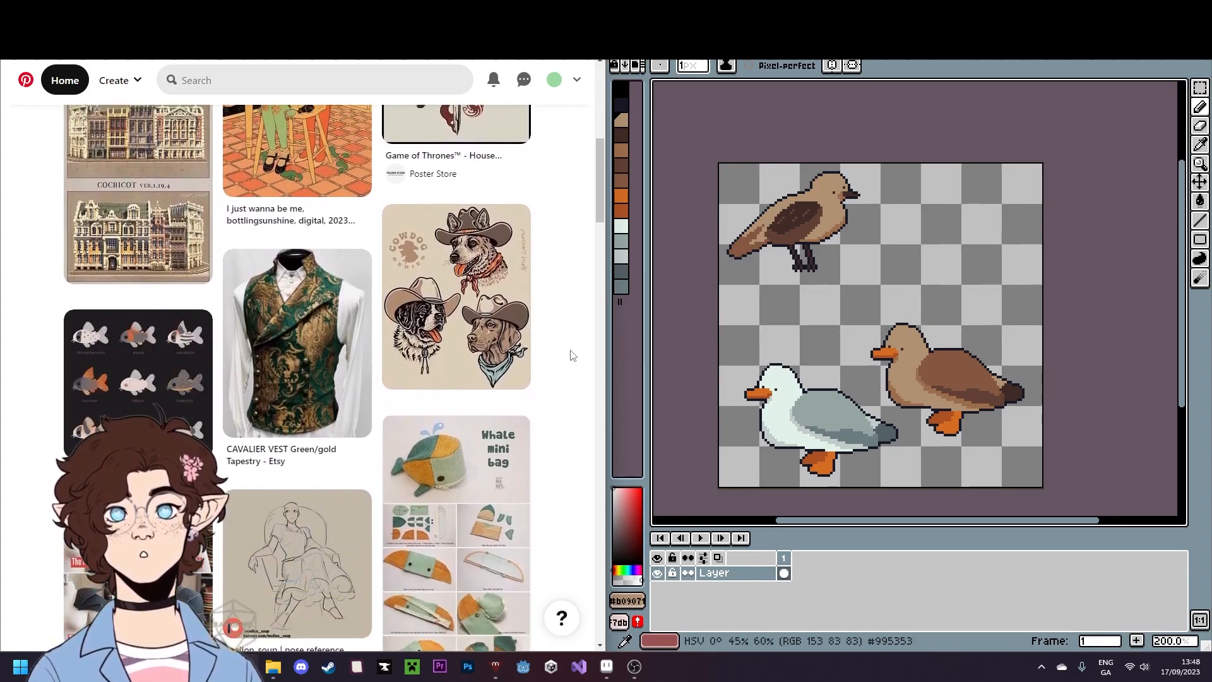
{"action": "scroll", "coordinate": [559, 311], "scroll_direction": "down", "scroll_amount": 2}
{"action": "scroll", "coordinate": [550, 309], "scroll_direction": "down", "scroll_amount": 3}
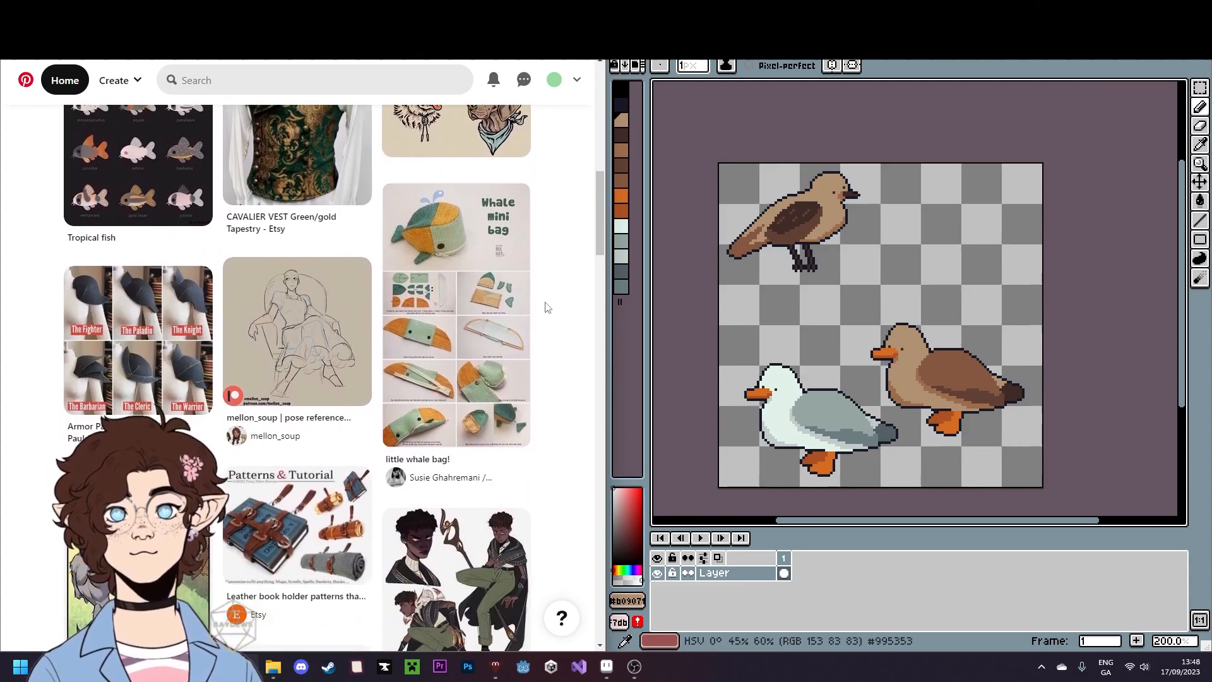
{"action": "scroll", "coordinate": [532, 307], "scroll_direction": "down", "scroll_amount": 6}
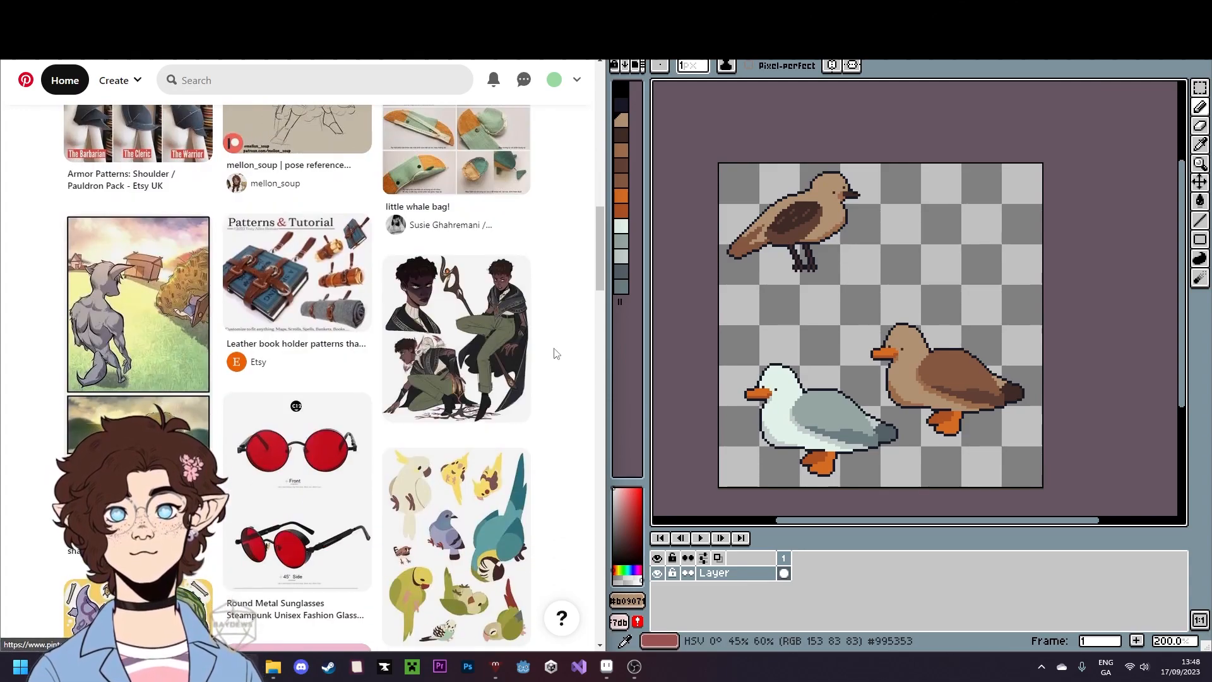
{"action": "scroll", "coordinate": [567, 349], "scroll_direction": "down", "scroll_amount": 3}
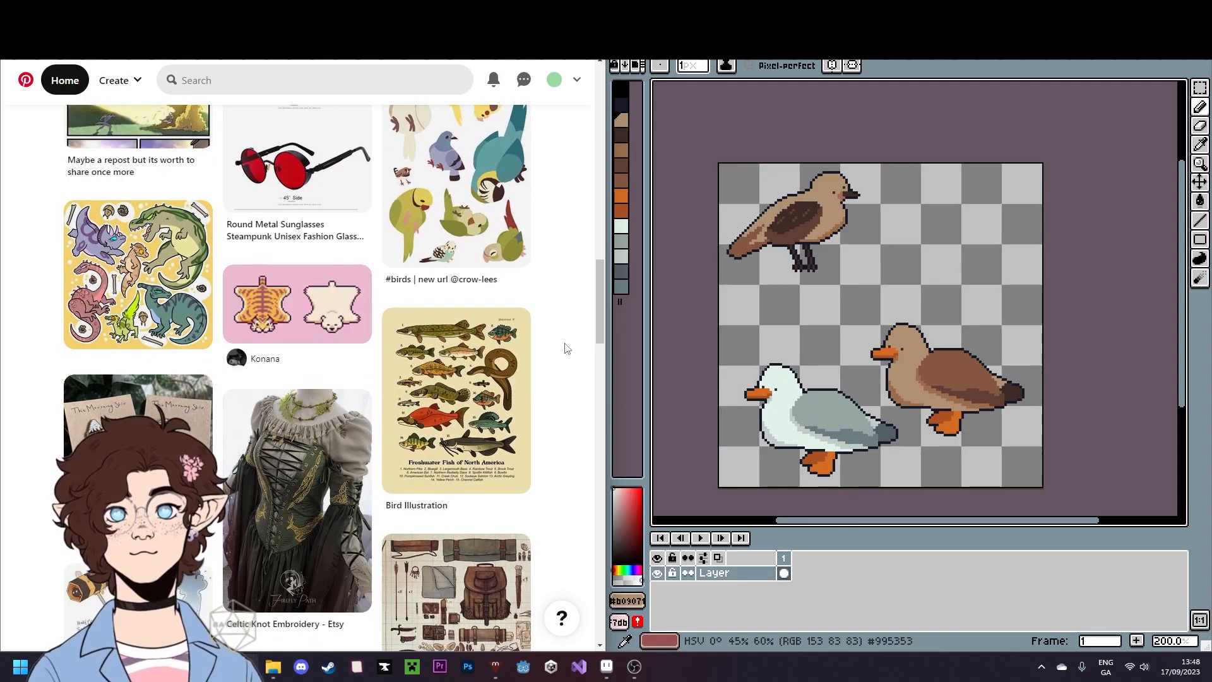
{"action": "scroll", "coordinate": [558, 349], "scroll_direction": "down", "scroll_amount": 6}
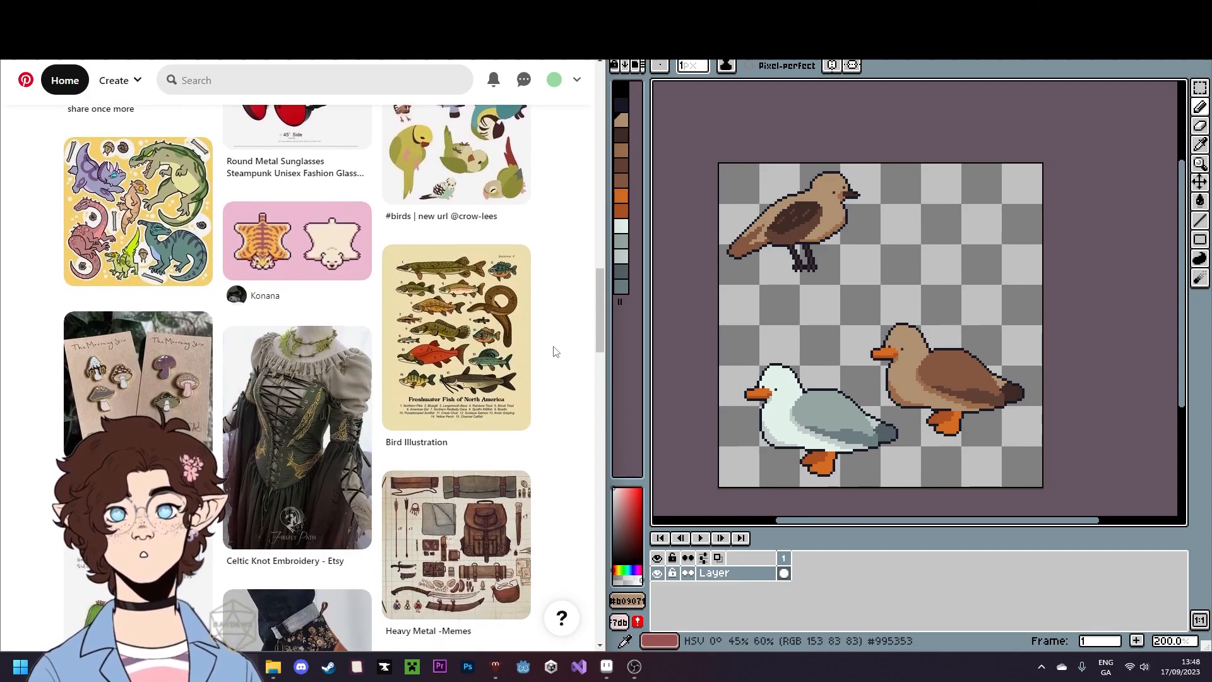
{"action": "scroll", "coordinate": [545, 355], "scroll_direction": "down", "scroll_amount": 4}
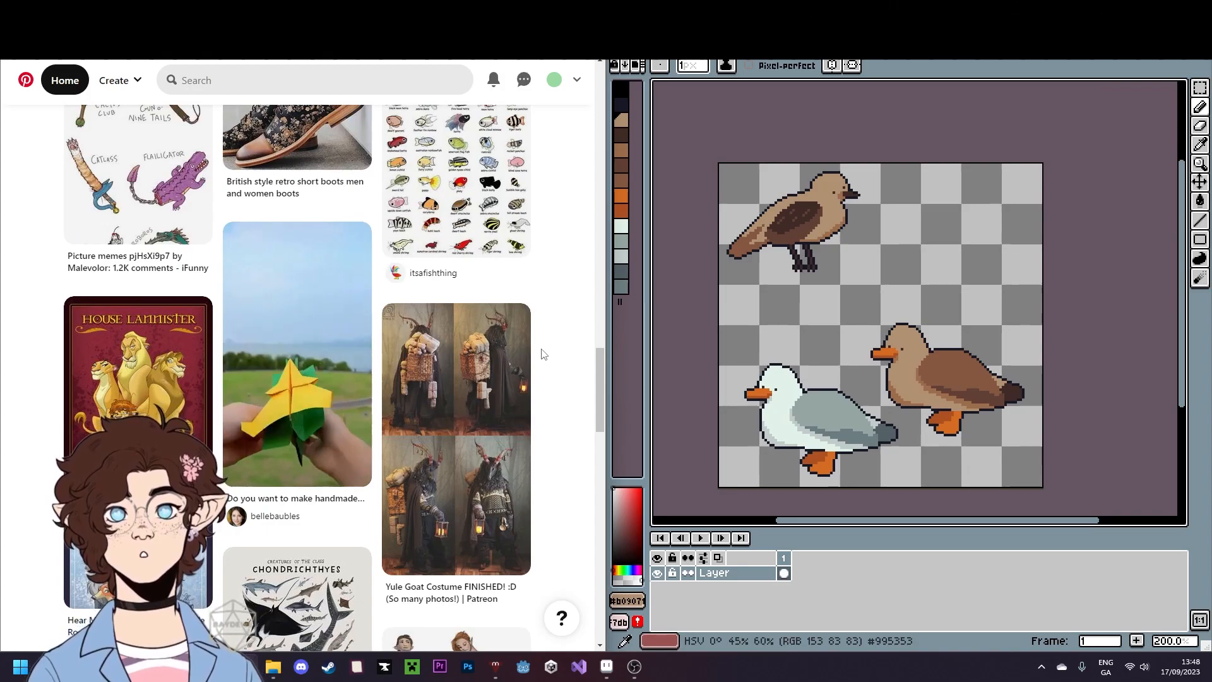
{"action": "scroll", "coordinate": [543, 353], "scroll_direction": "down", "scroll_amount": 2}
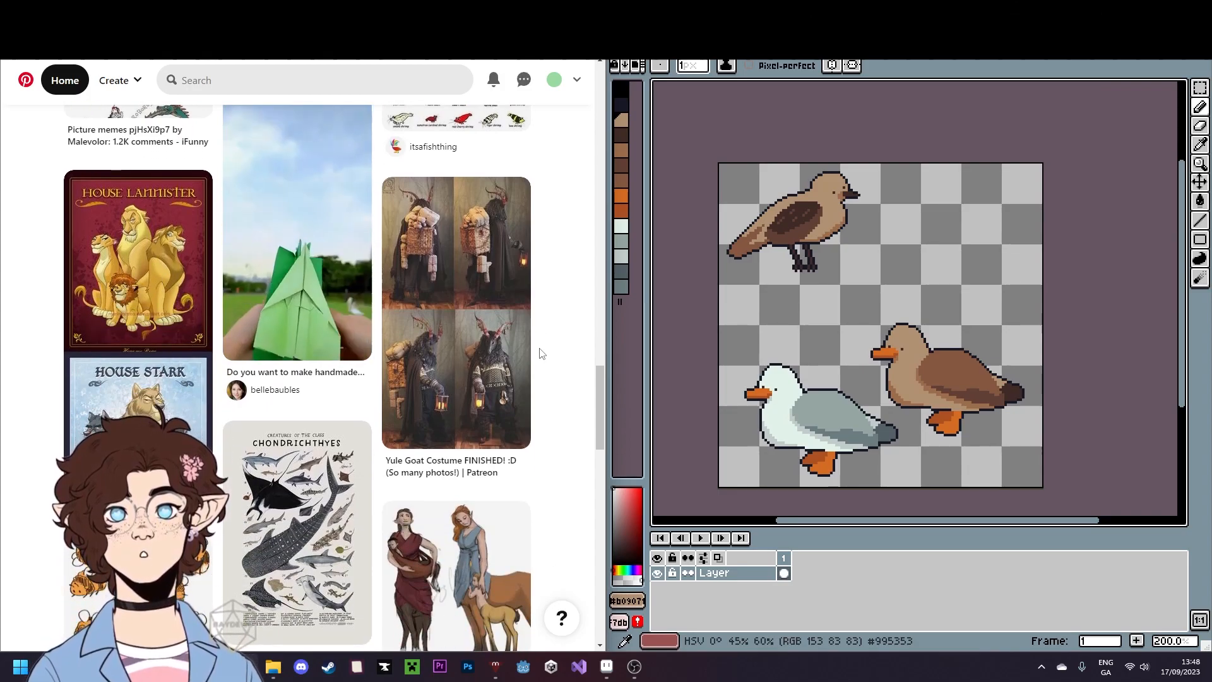
{"action": "scroll", "coordinate": [541, 354], "scroll_direction": "down", "scroll_amount": 6}
{"action": "scroll", "coordinate": [541, 353], "scroll_direction": "down", "scroll_amount": 3}
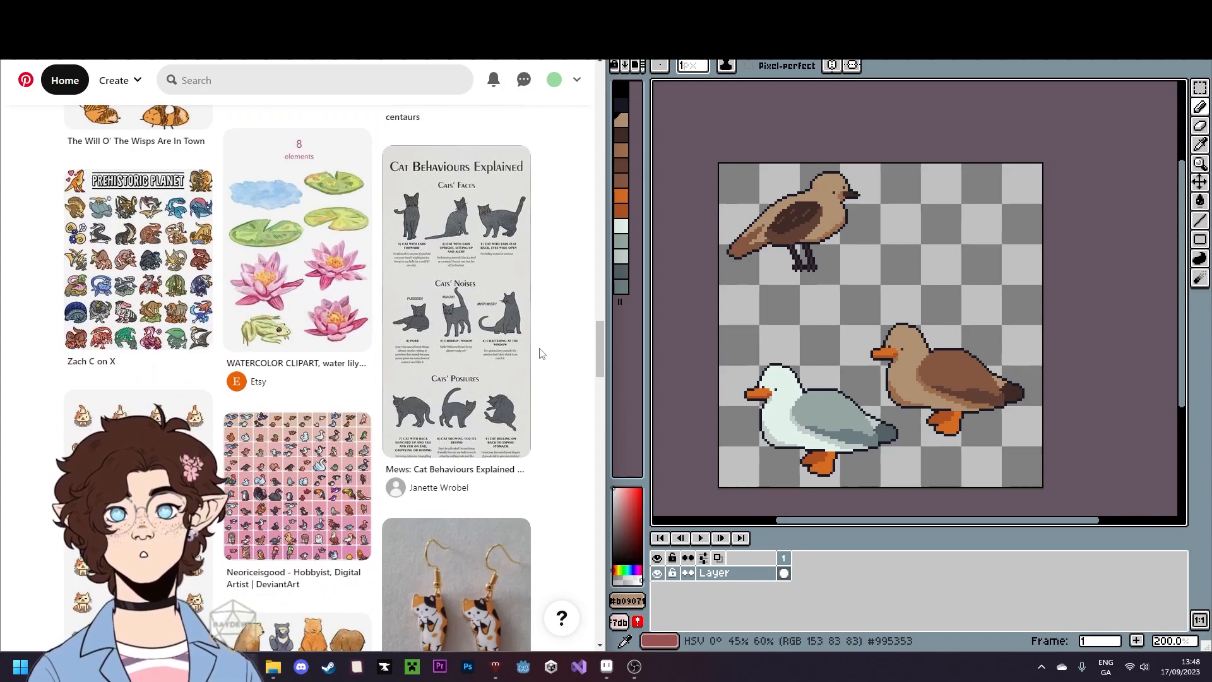
{"action": "scroll", "coordinate": [539, 353], "scroll_direction": "down", "scroll_amount": 4}
{"action": "scroll", "coordinate": [536, 353], "scroll_direction": "down", "scroll_amount": 3}
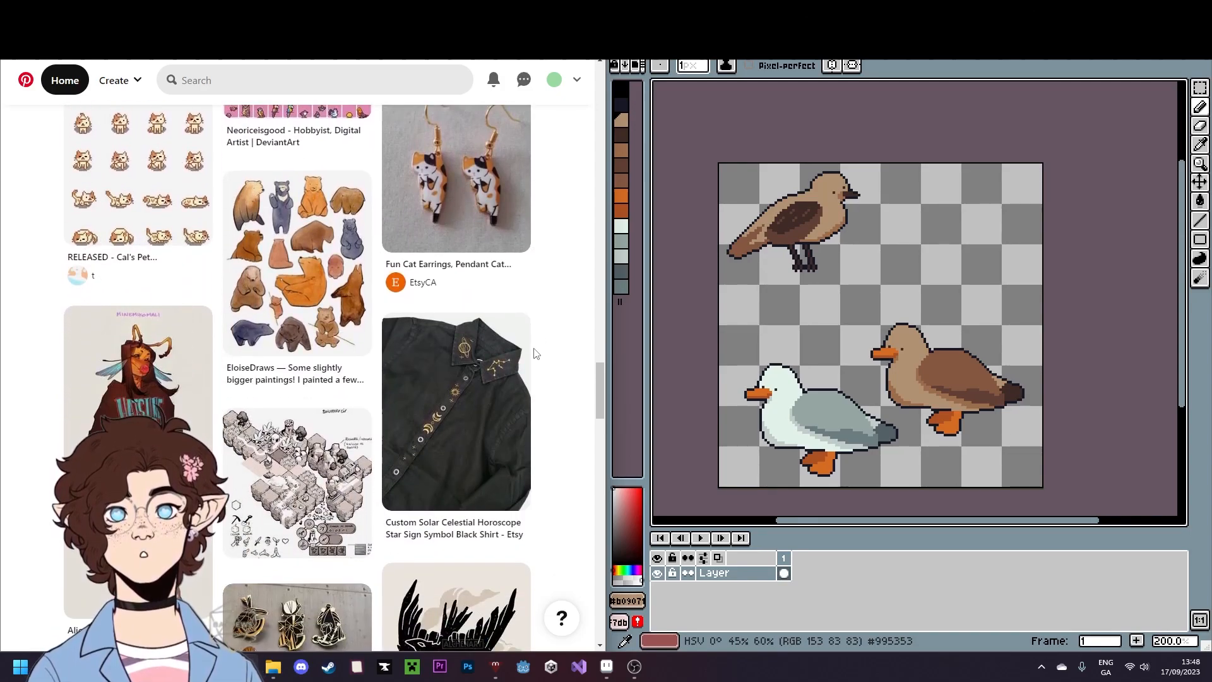
{"action": "scroll", "coordinate": [535, 353], "scroll_direction": "down", "scroll_amount": 3}
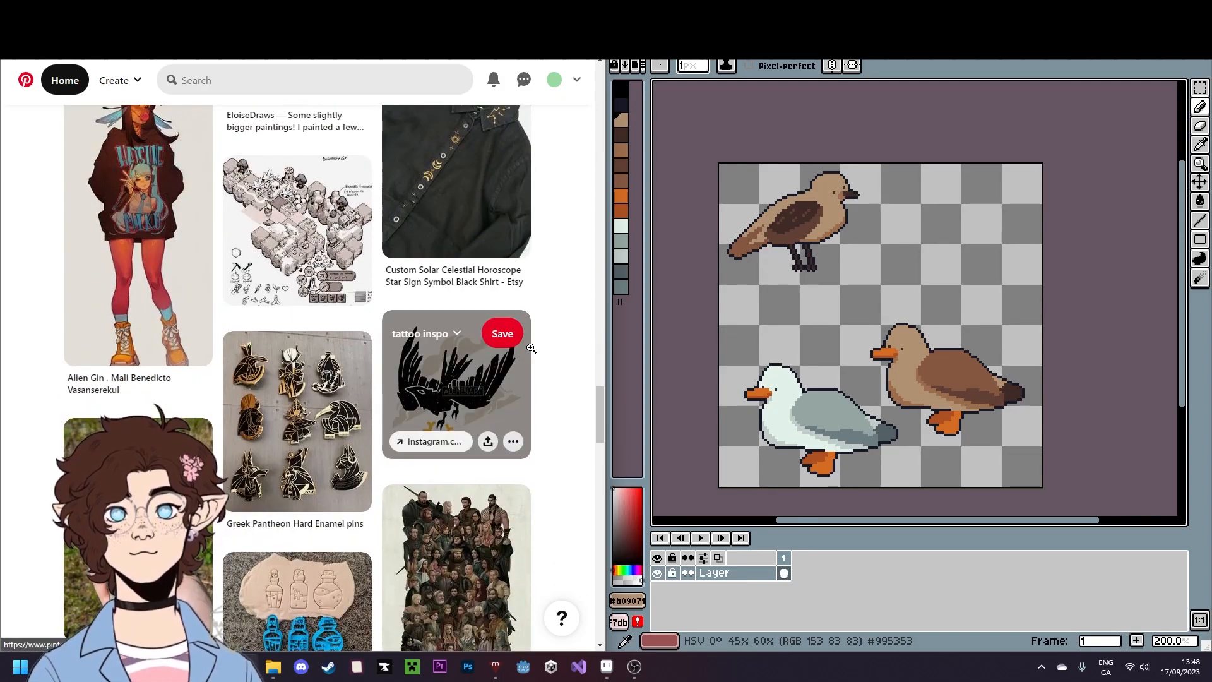
{"action": "scroll", "coordinate": [521, 356], "scroll_direction": "down", "scroll_amount": 2}
{"action": "scroll", "coordinate": [508, 373], "scroll_direction": "down", "scroll_amount": 3}
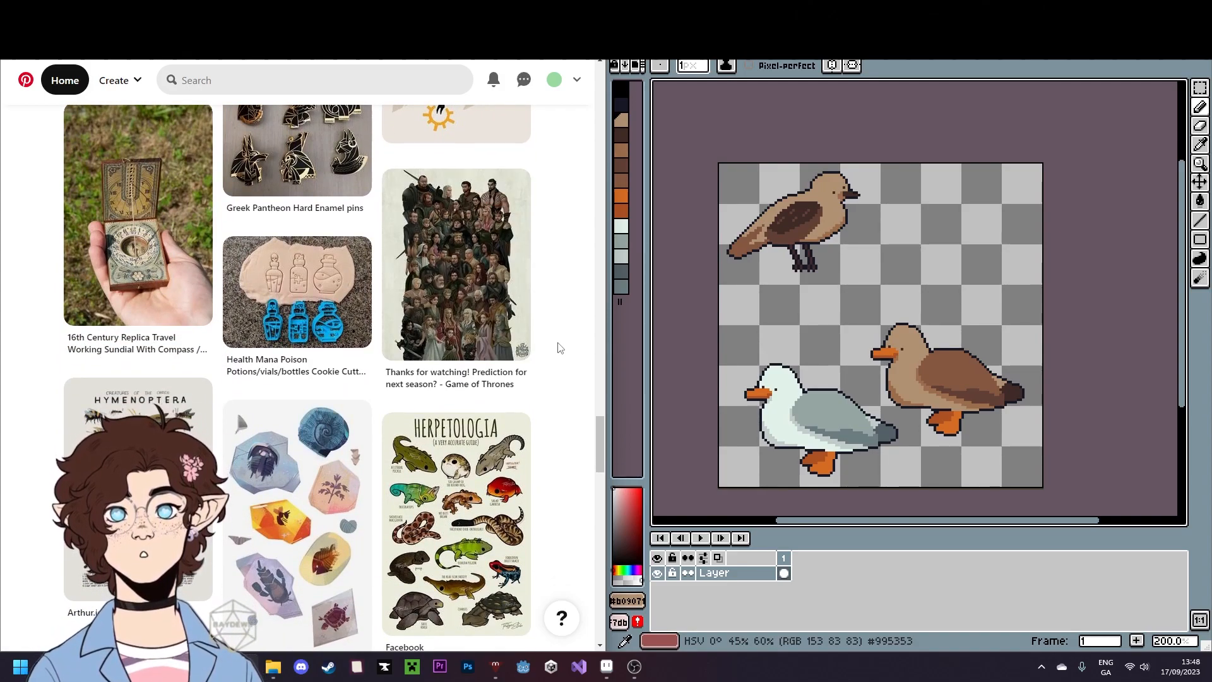
{"action": "scroll", "coordinate": [558, 348], "scroll_direction": "down", "scroll_amount": 5}
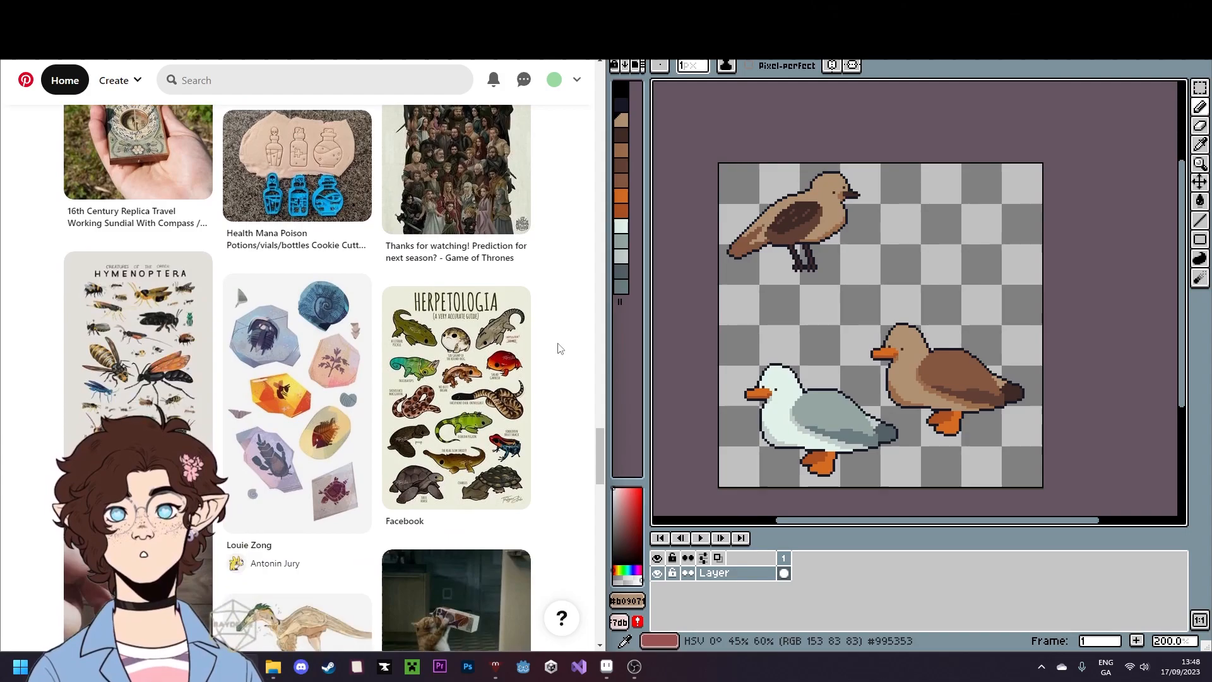
{"action": "scroll", "coordinate": [549, 341], "scroll_direction": "down", "scroll_amount": 2}
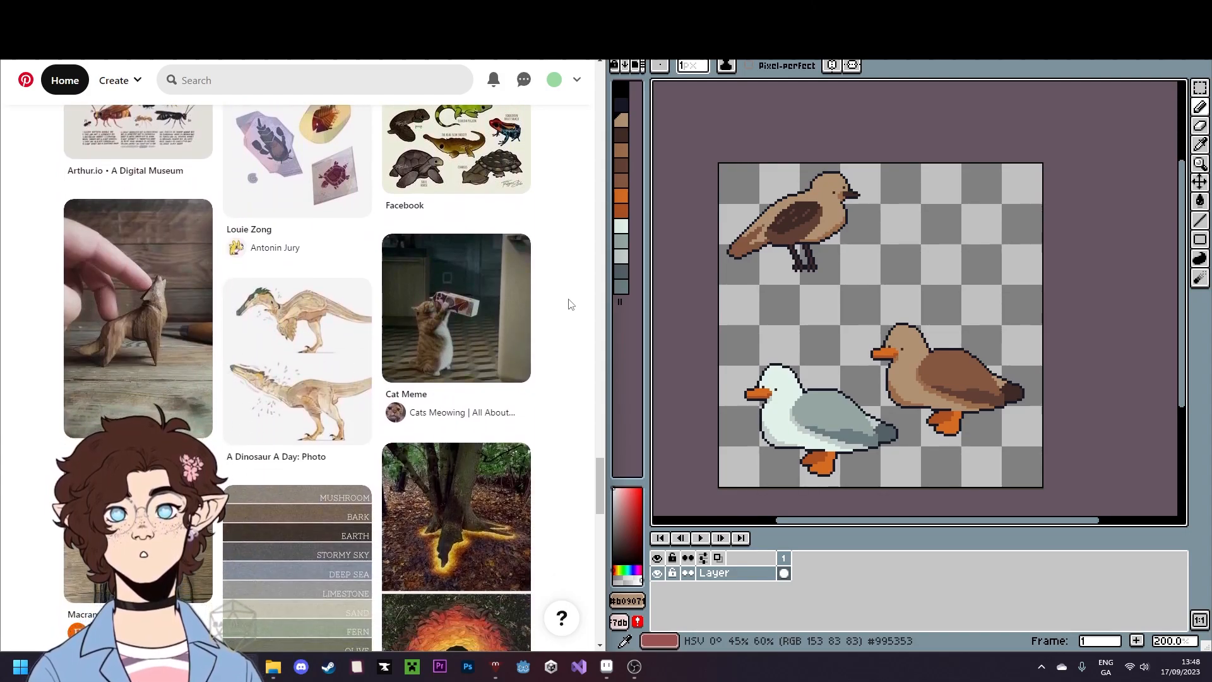
{"action": "scroll", "coordinate": [568, 304], "scroll_direction": "down", "scroll_amount": 2}
{"action": "scroll", "coordinate": [562, 279], "scroll_direction": "down", "scroll_amount": 5}
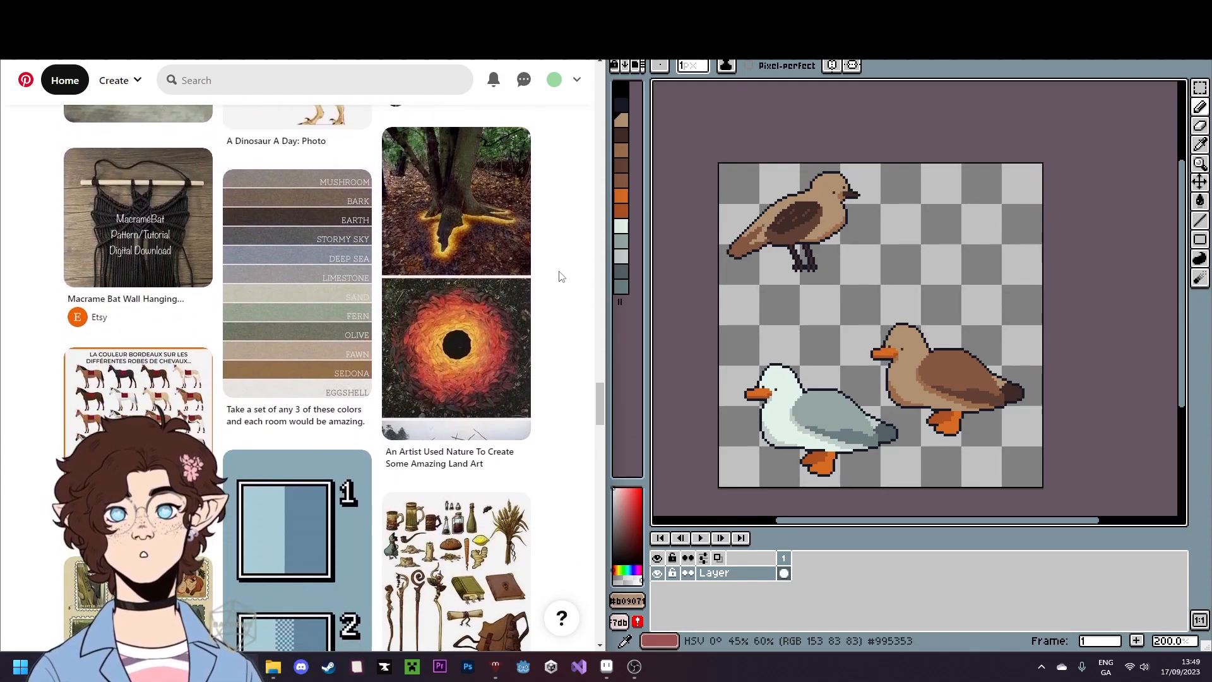
{"action": "scroll", "coordinate": [554, 282], "scroll_direction": "down", "scroll_amount": 5}
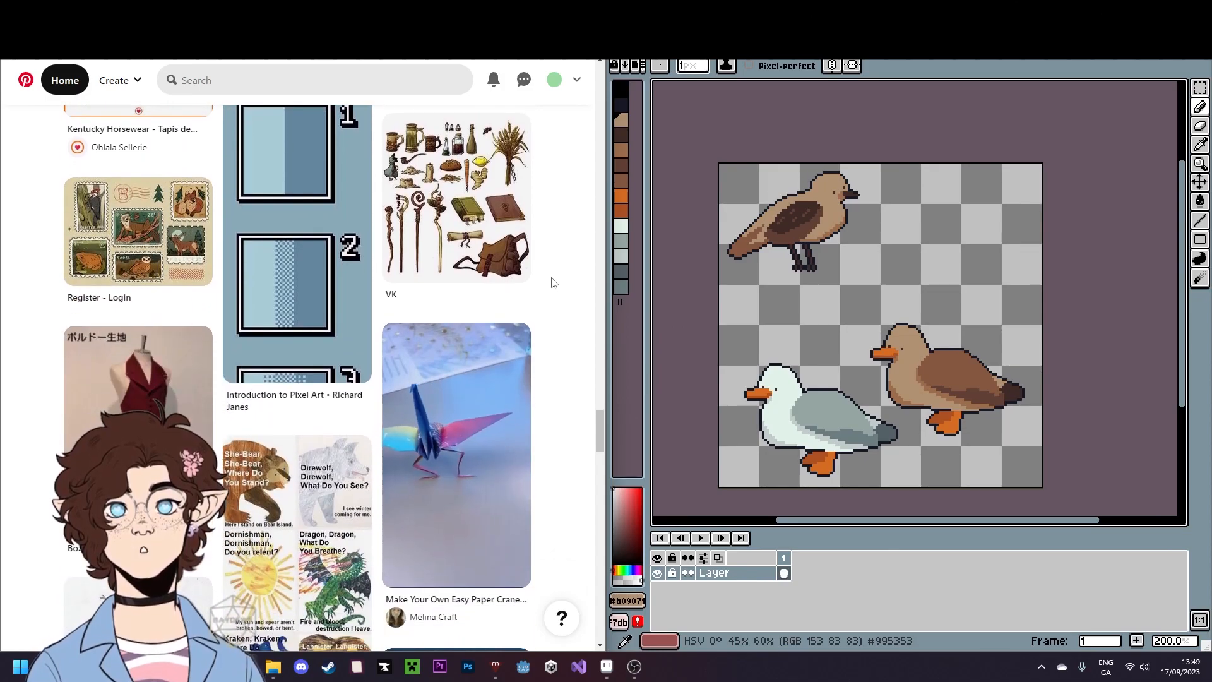
{"action": "scroll", "coordinate": [553, 291], "scroll_direction": "down", "scroll_amount": 10}
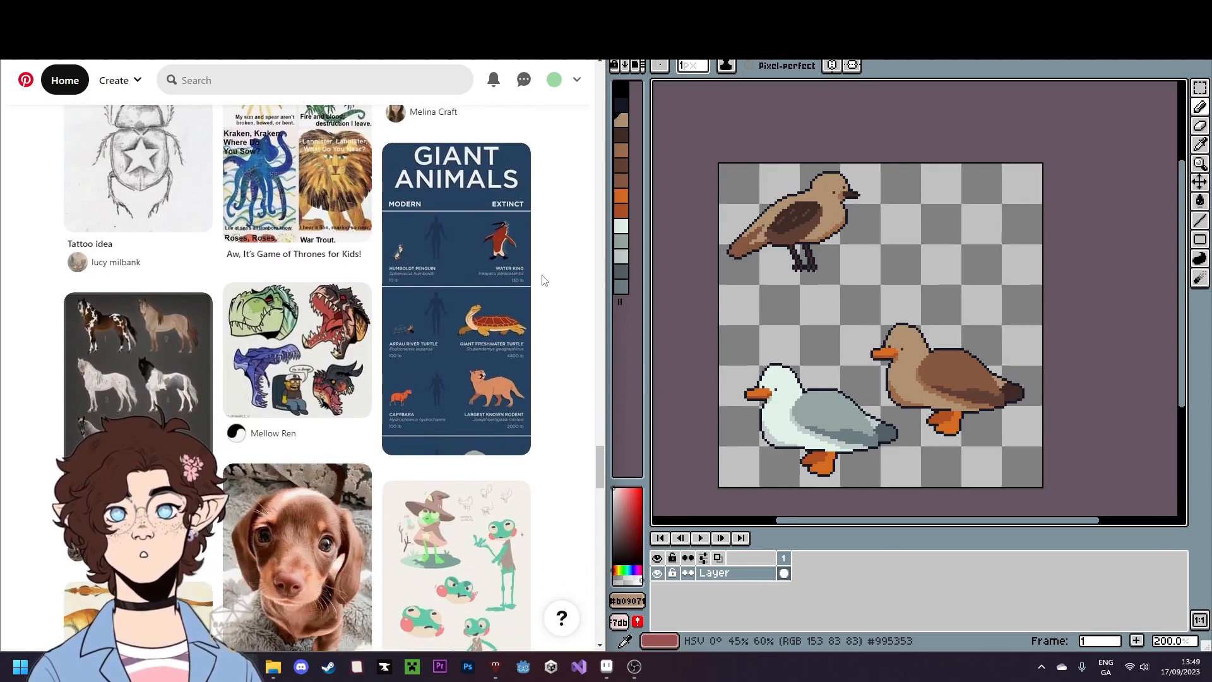
{"action": "scroll", "coordinate": [549, 329], "scroll_direction": "down", "scroll_amount": 10}
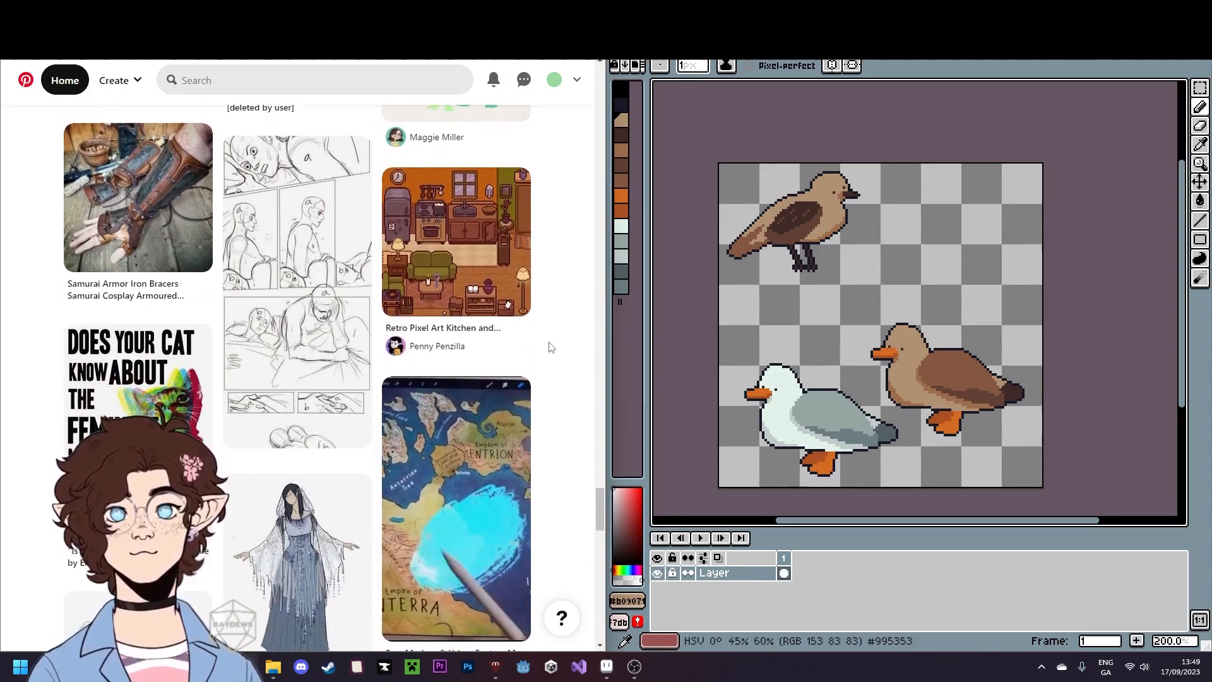
{"action": "scroll", "coordinate": [548, 347], "scroll_direction": "down", "scroll_amount": 4}
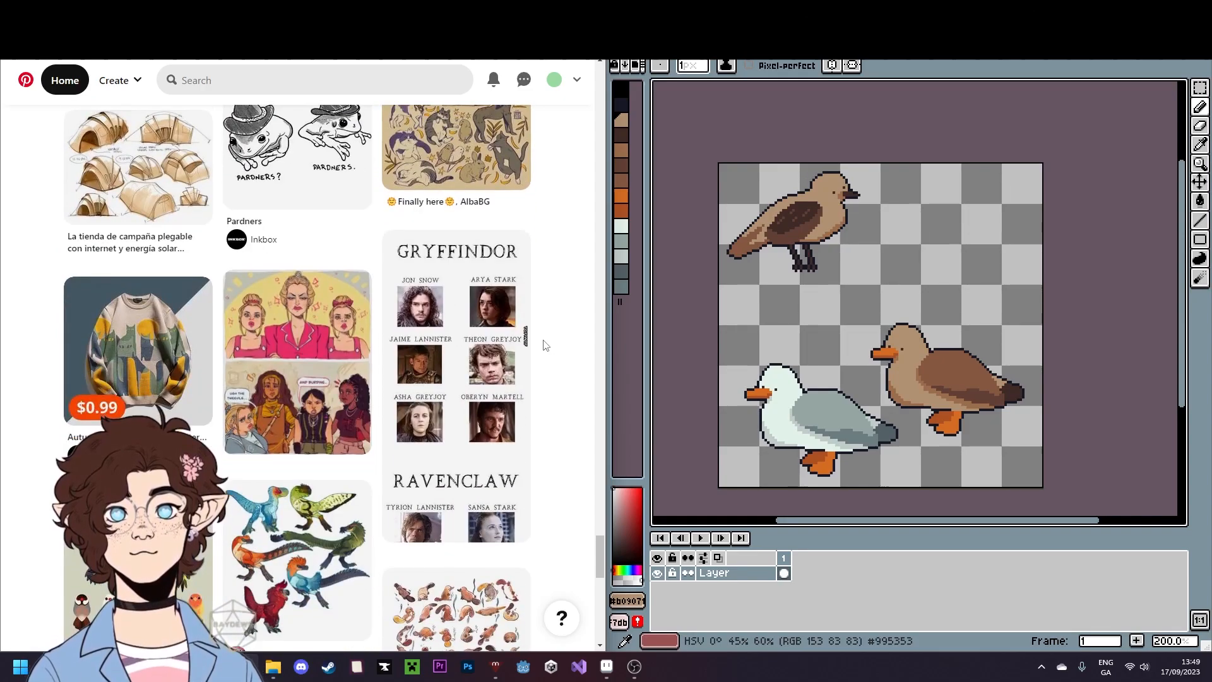
{"action": "scroll", "coordinate": [545, 346], "scroll_direction": "down", "scroll_amount": 3}
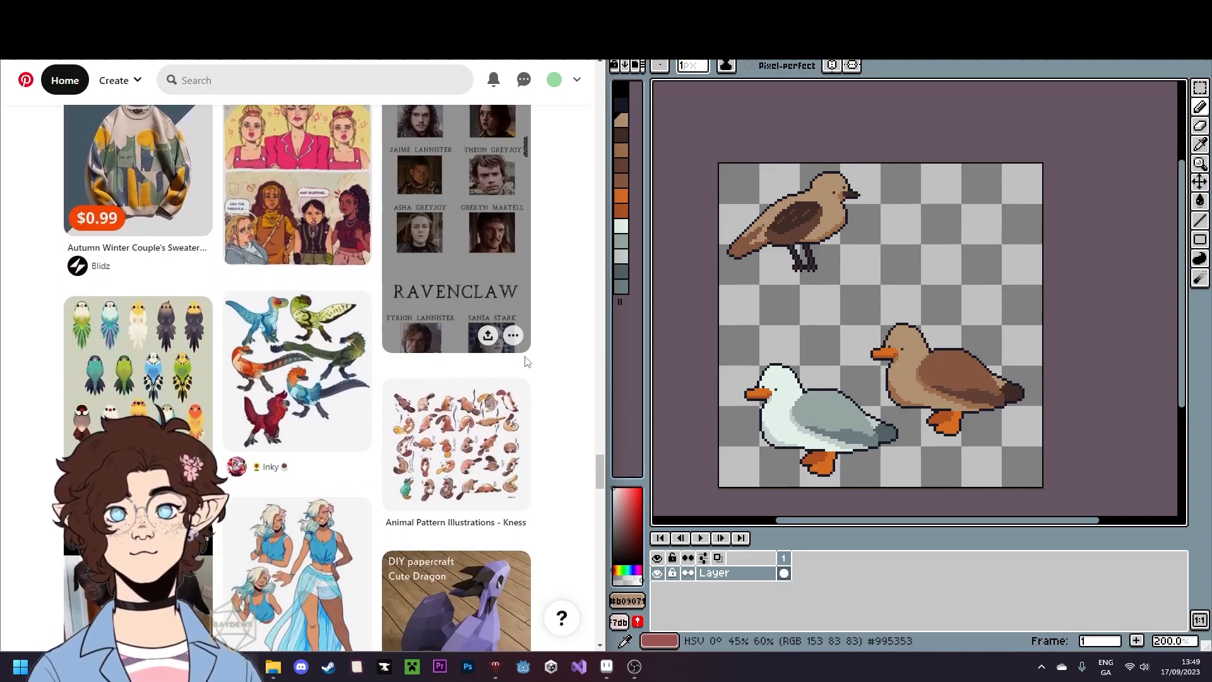
- Return to the start of the home feed and search Pinterest for "bird art"
{"action": "left_click_drag", "start_coordinate": [596, 483], "coordinate": [568, 95]}
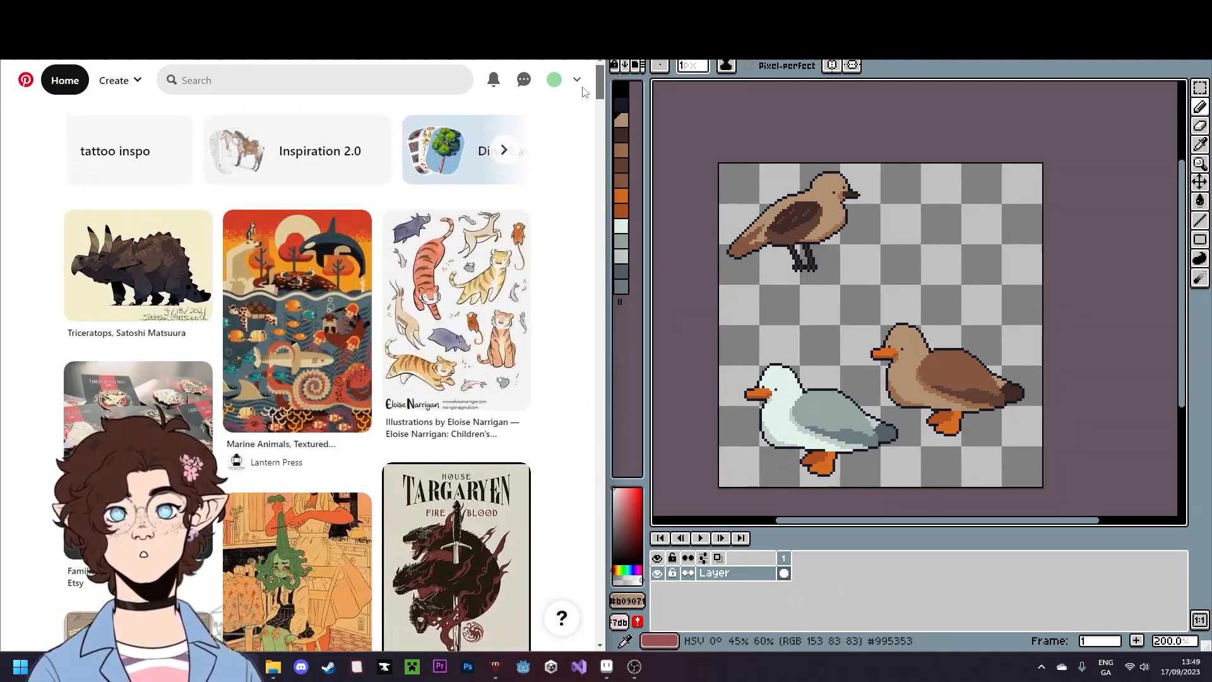
{"action": "left_click", "coordinate": [336, 74]}
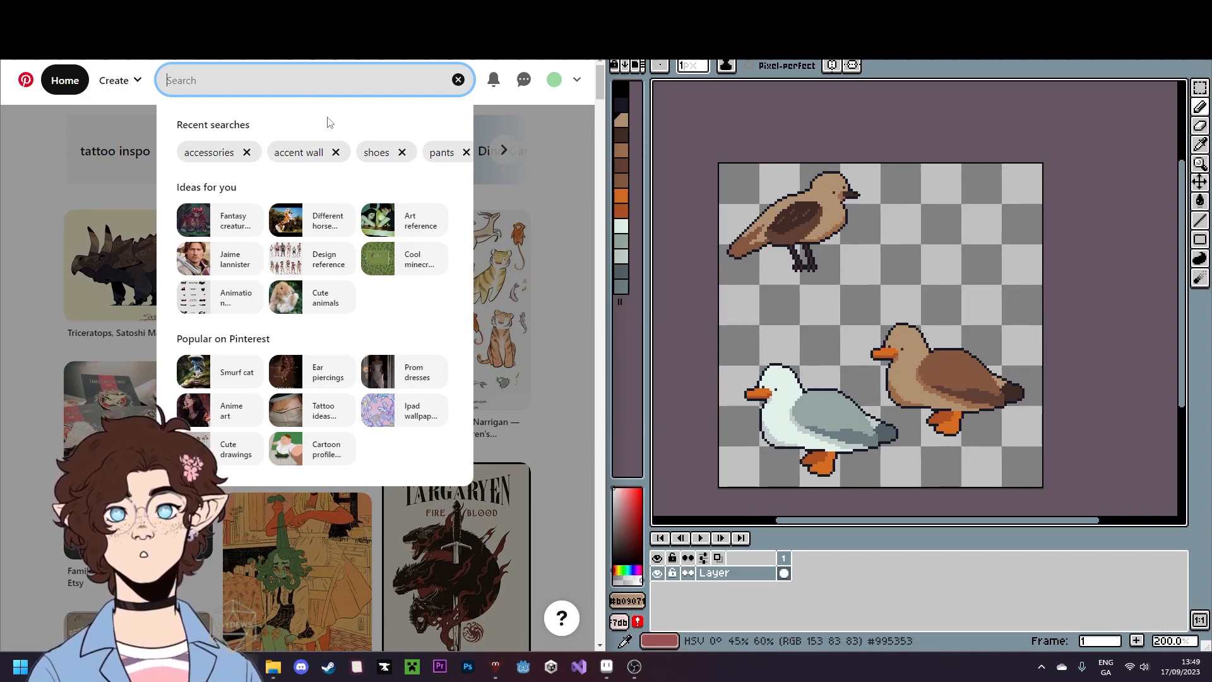
{"action": "left_click", "coordinate": [282, 101]}
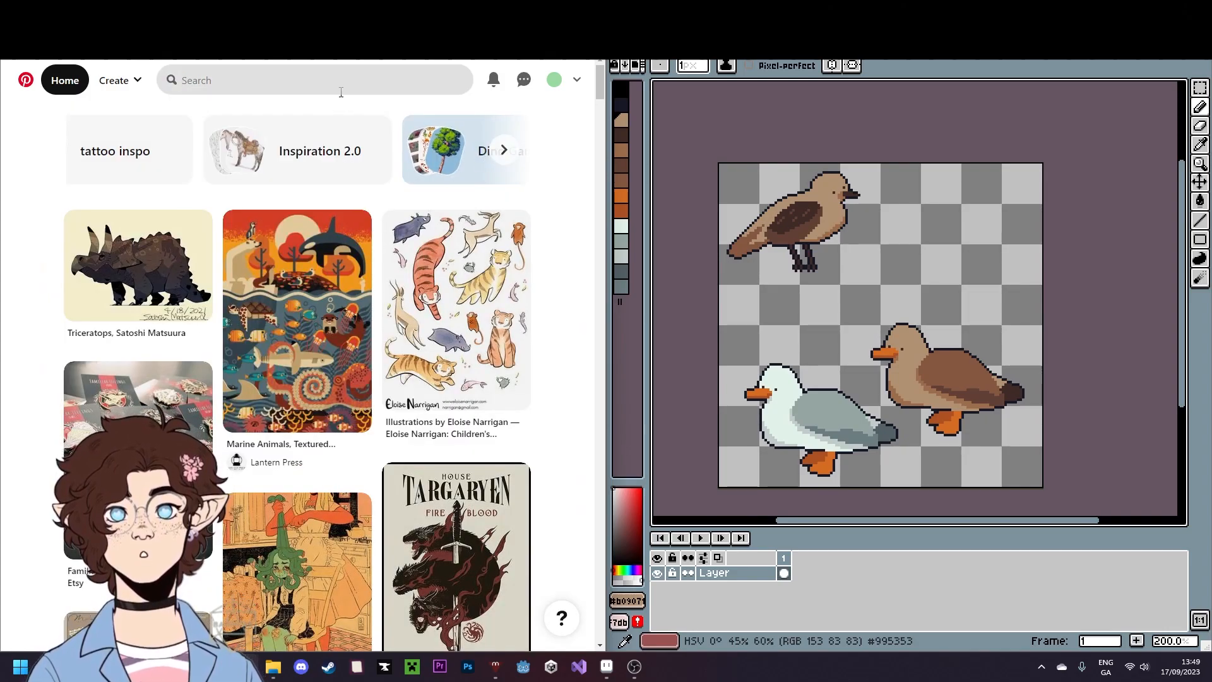
{"action": "left_click", "coordinate": [330, 77]}
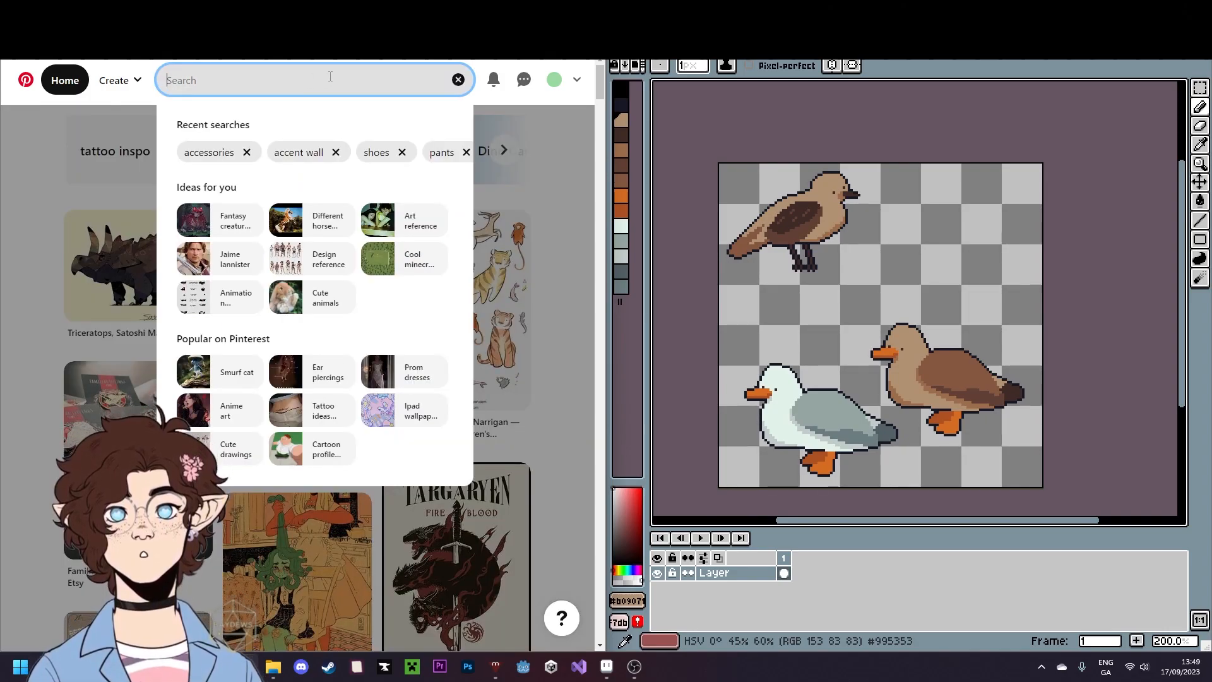
{"action": "type", "text": "bi"}
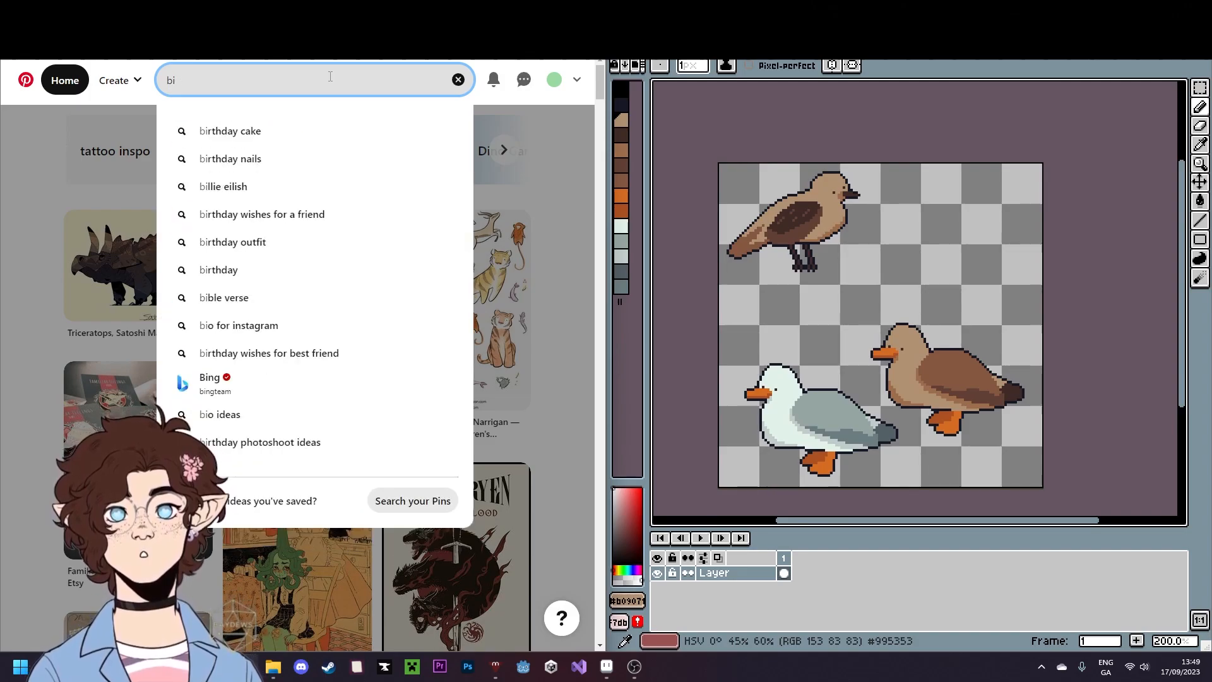
{"action": "type", "text": "rd "}
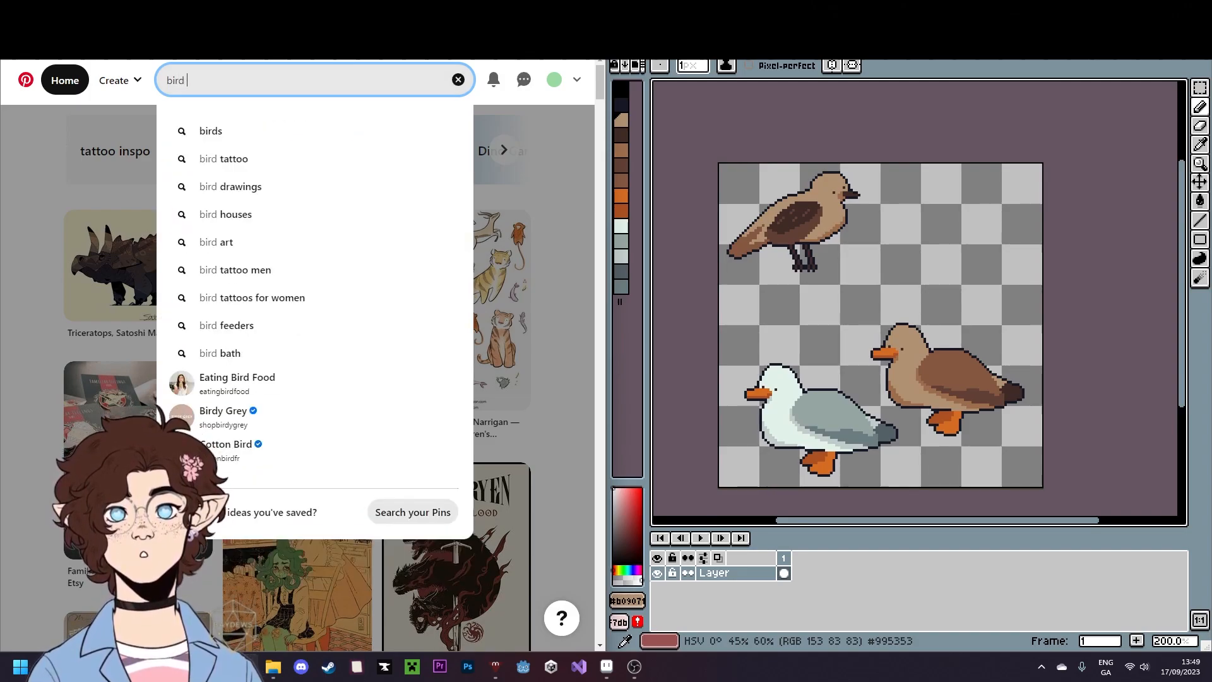
{"action": "type", "text": "art"}
{"action": "key", "text": "Return"}
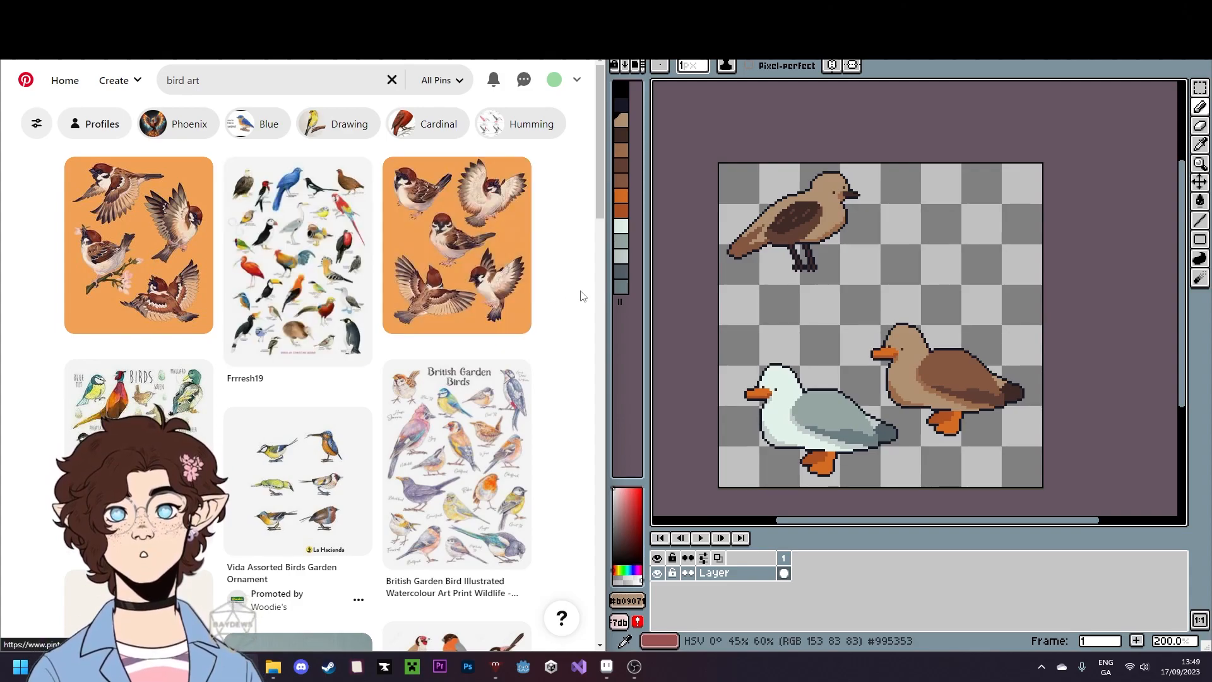
- Look through the bird art results, examining the illustrated species sheets and single-bird paintings as sprite references
{"action": "scroll", "coordinate": [569, 298], "scroll_direction": "down", "scroll_amount": 2}
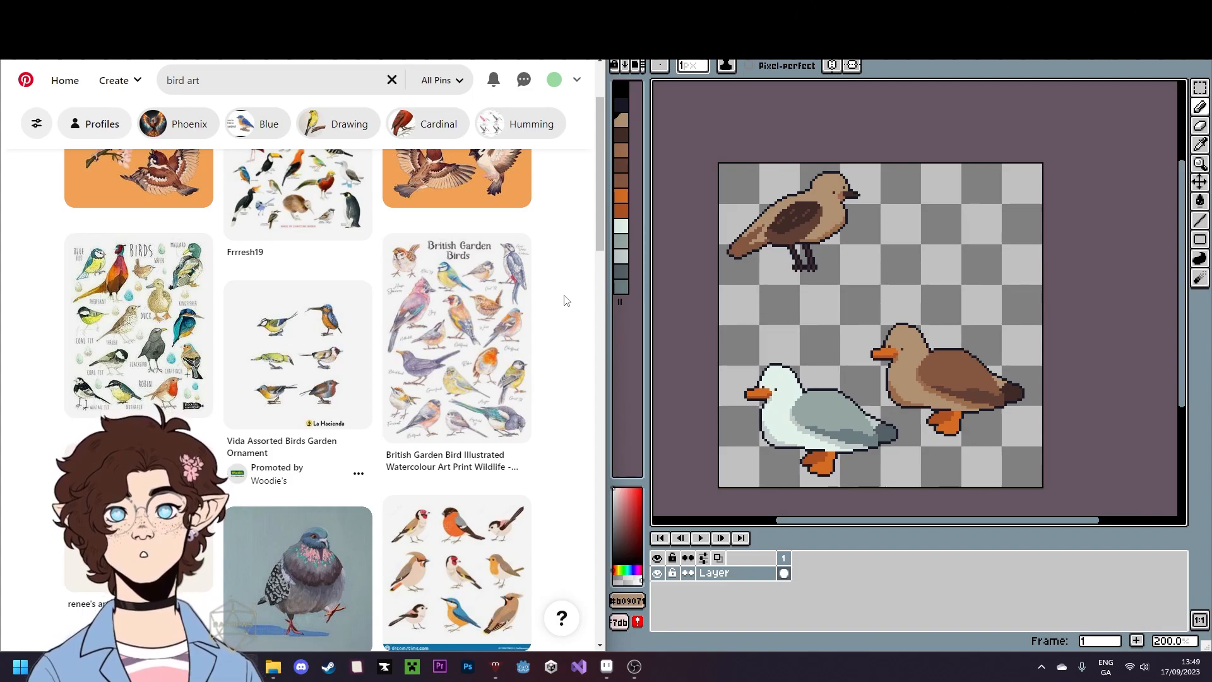
{"action": "scroll", "coordinate": [568, 298], "scroll_direction": "down", "scroll_amount": 1}
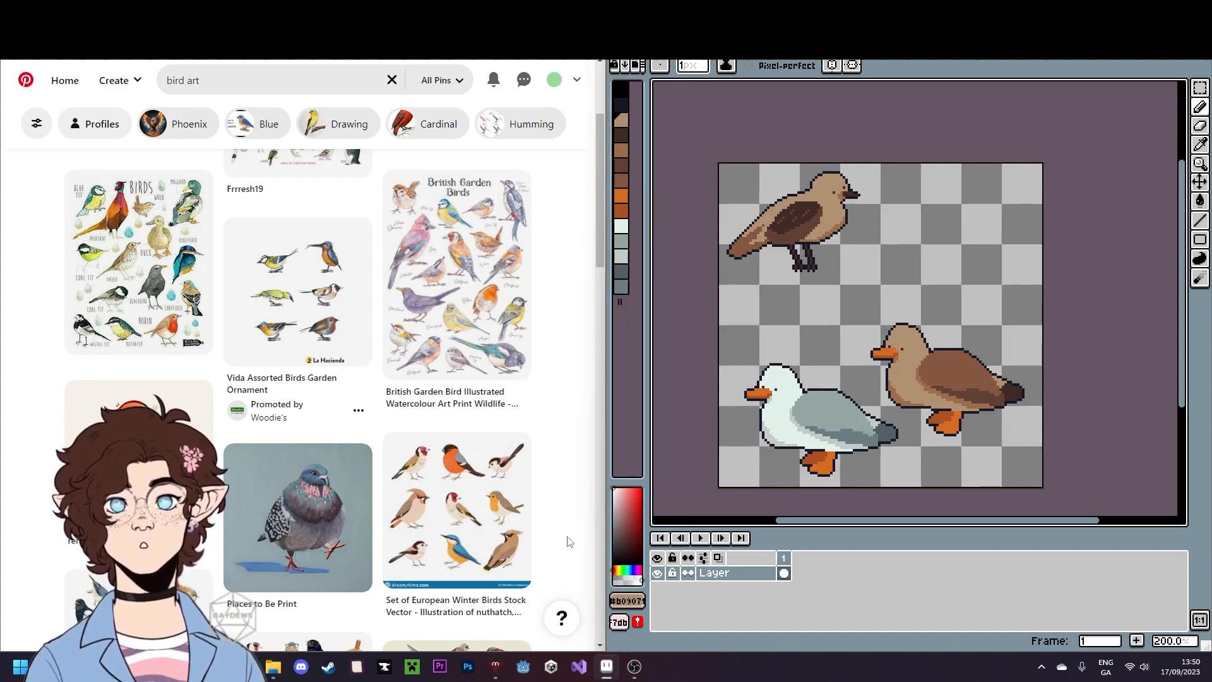
{"action": "scroll", "coordinate": [562, 529], "scroll_direction": "down", "scroll_amount": 1}
{"action": "scroll", "coordinate": [564, 529], "scroll_direction": "down", "scroll_amount": 2}
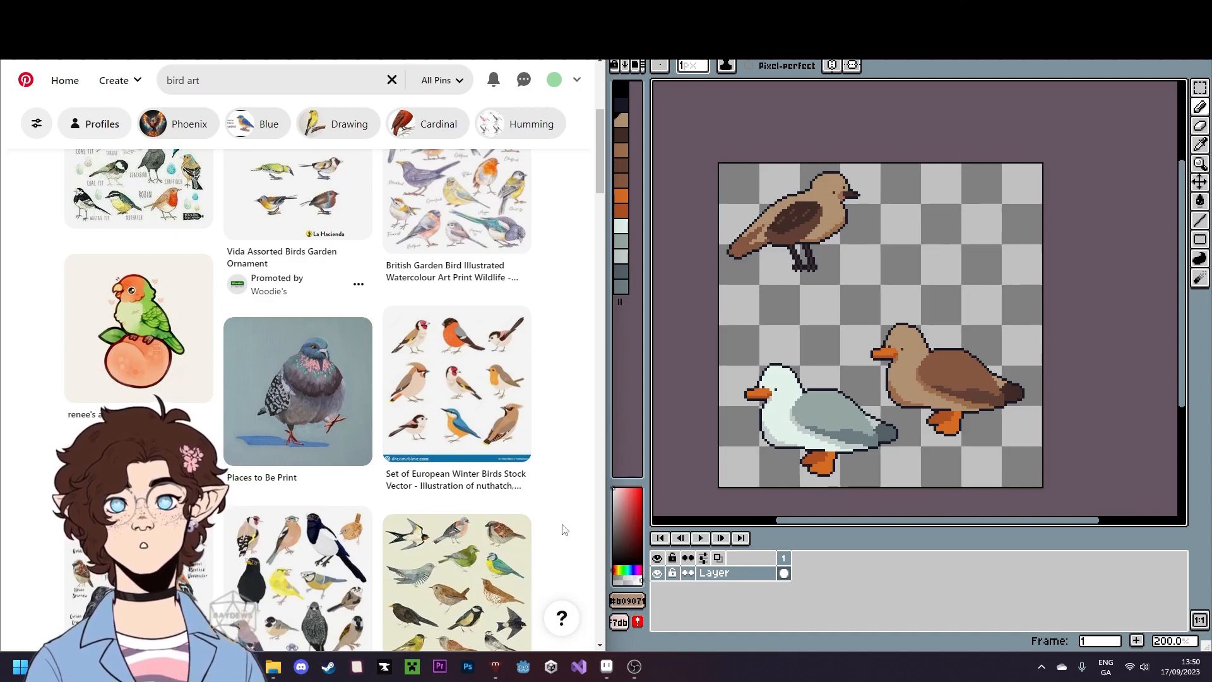
{"action": "scroll", "coordinate": [563, 529], "scroll_direction": "down", "scroll_amount": 6}
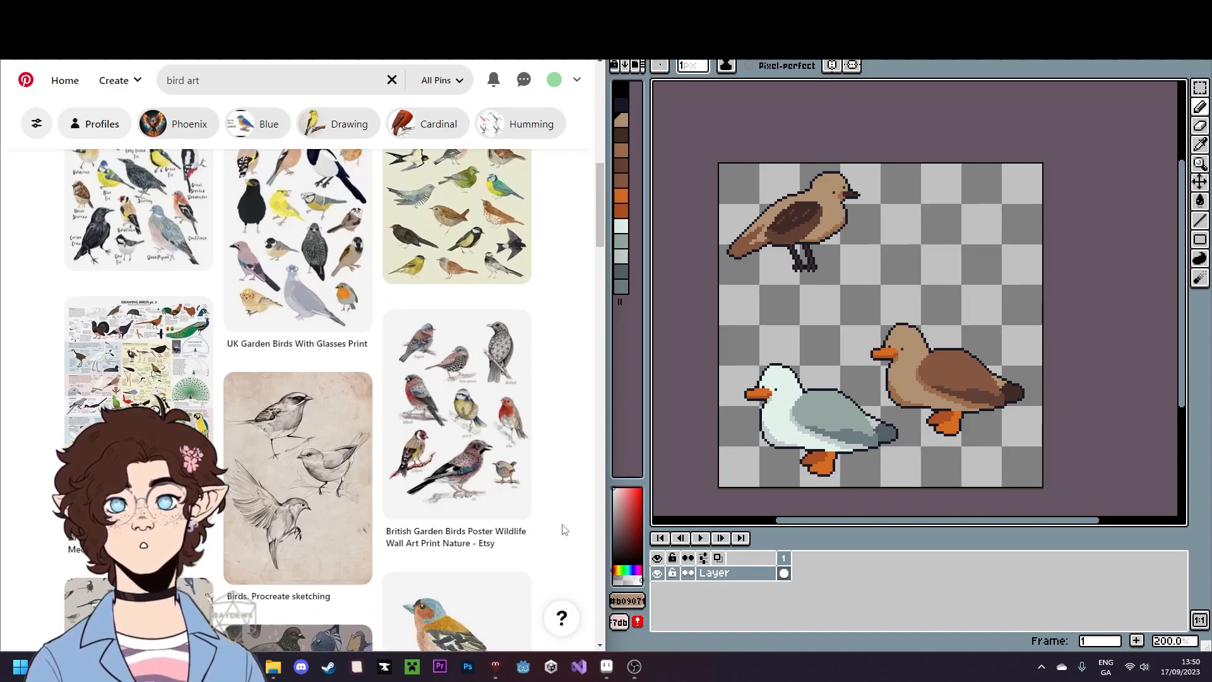
{"action": "scroll", "coordinate": [564, 529], "scroll_direction": "down", "scroll_amount": 4}
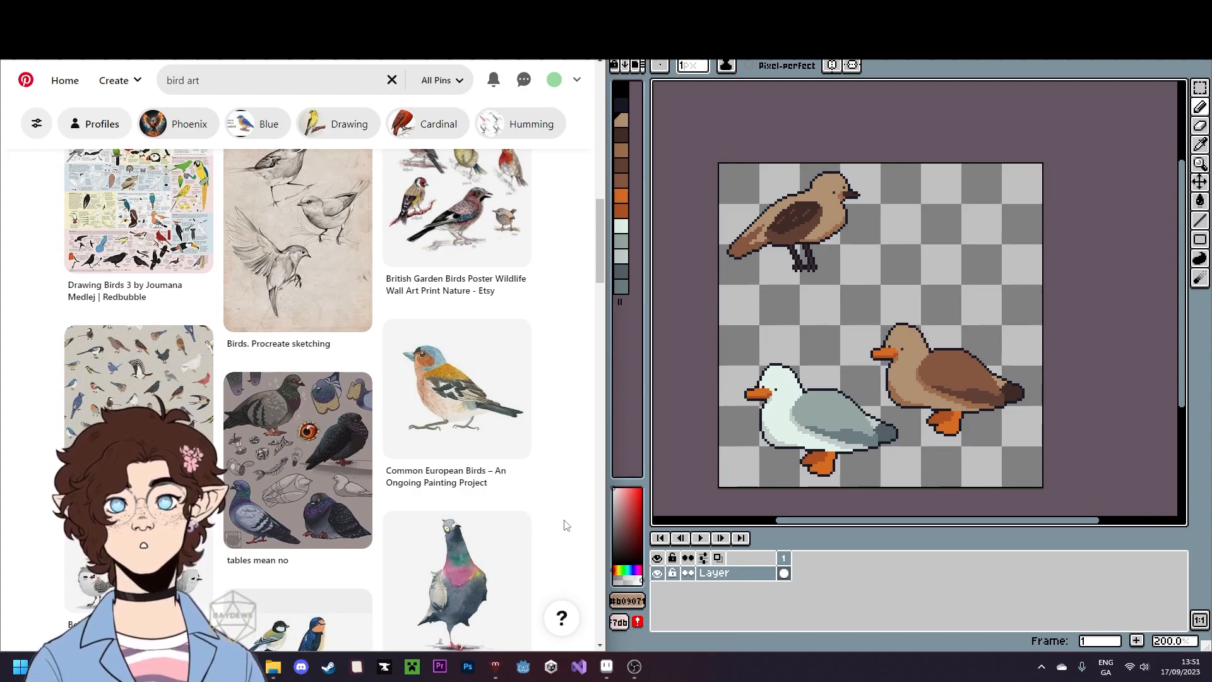
{"action": "scroll", "coordinate": [566, 525], "scroll_direction": "down", "scroll_amount": 2}
{"action": "scroll", "coordinate": [564, 523], "scroll_direction": "down", "scroll_amount": 1}
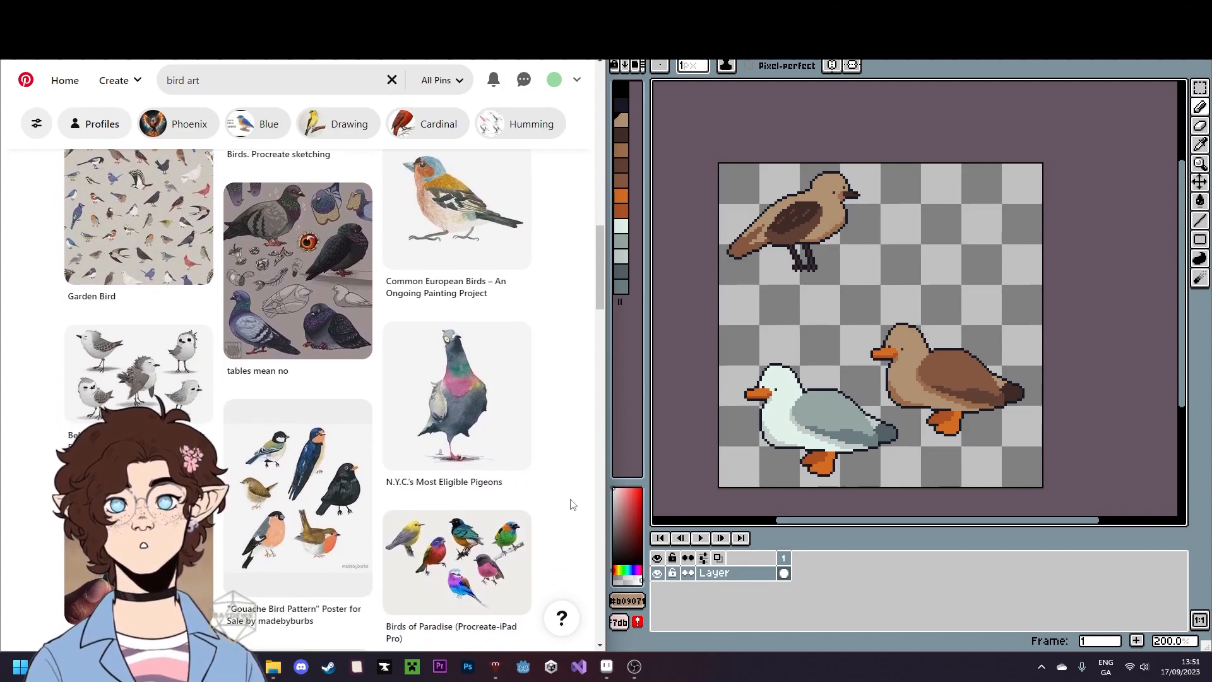
{"action": "scroll", "coordinate": [573, 504], "scroll_direction": "down", "scroll_amount": 1}
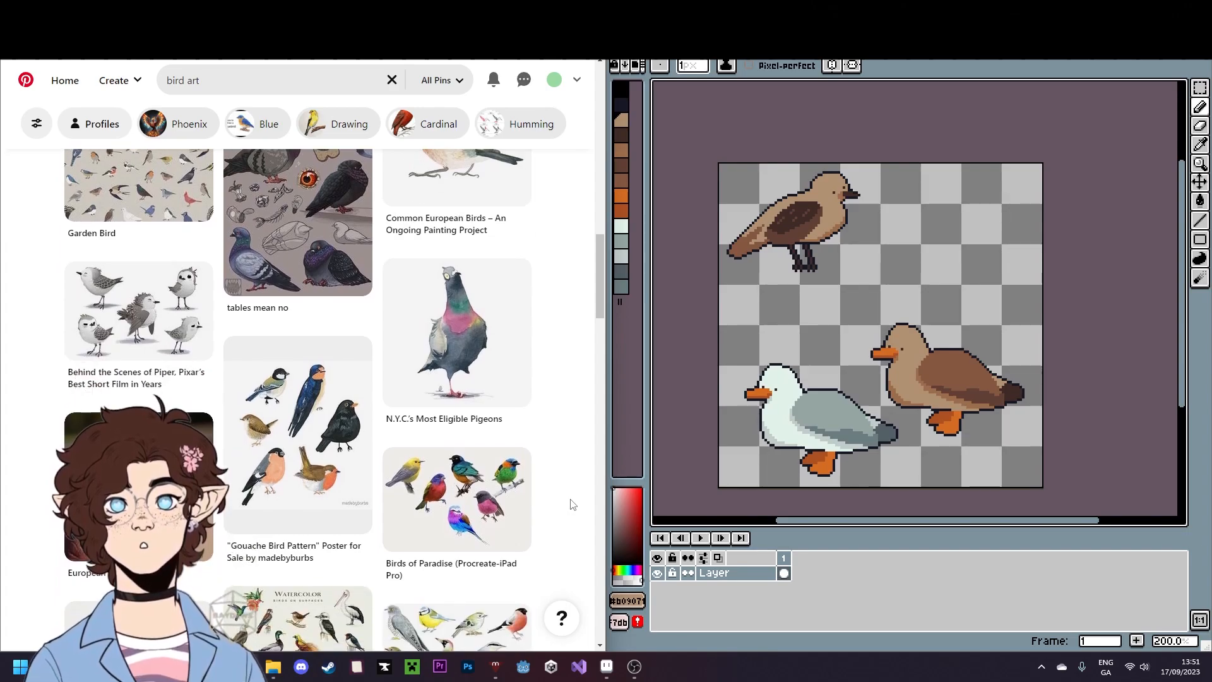
{"action": "scroll", "coordinate": [572, 504], "scroll_direction": "down", "scroll_amount": 5}
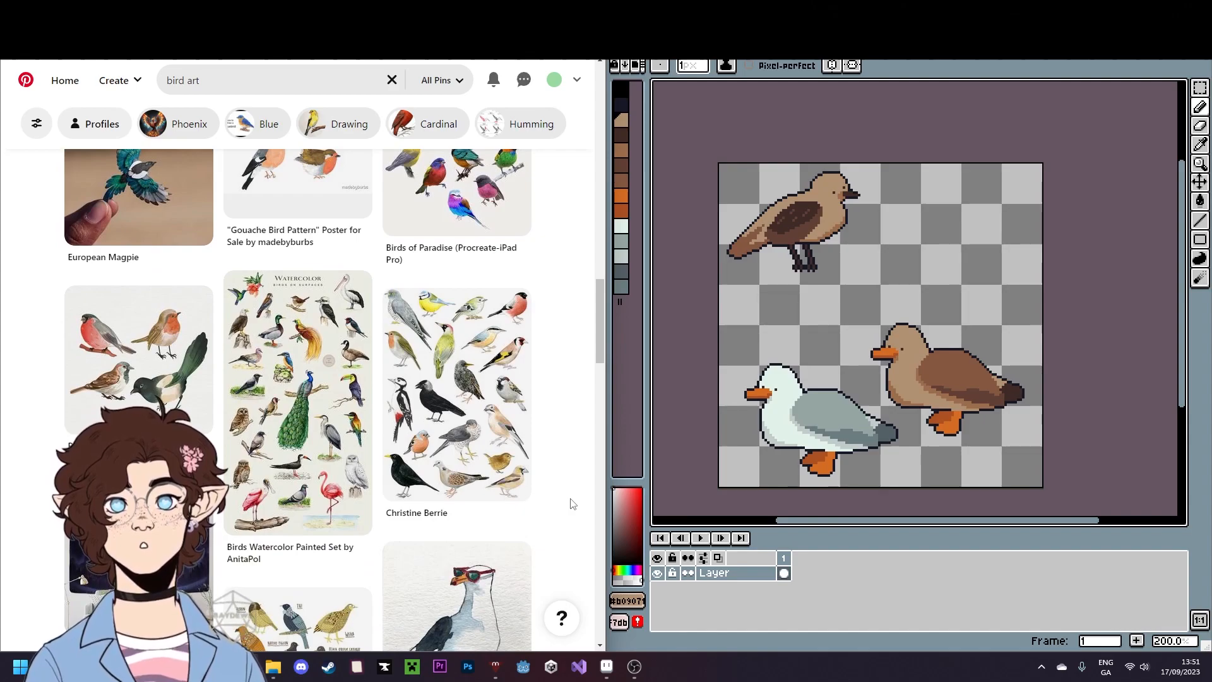
{"action": "scroll", "coordinate": [572, 505], "scroll_direction": "down", "scroll_amount": 3}
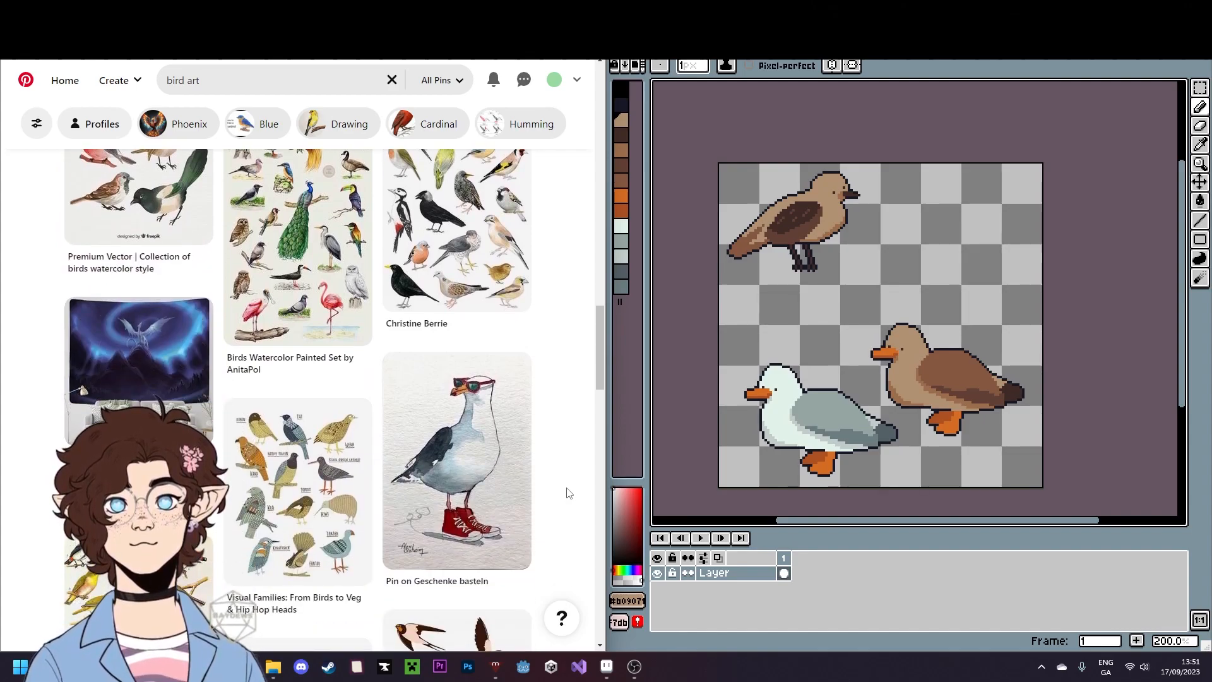
- Look further through the bird art results, examining the species sheets, bird studies and pose sketches for sprite references
{"action": "scroll", "coordinate": [568, 493], "scroll_direction": "down", "scroll_amount": 5}
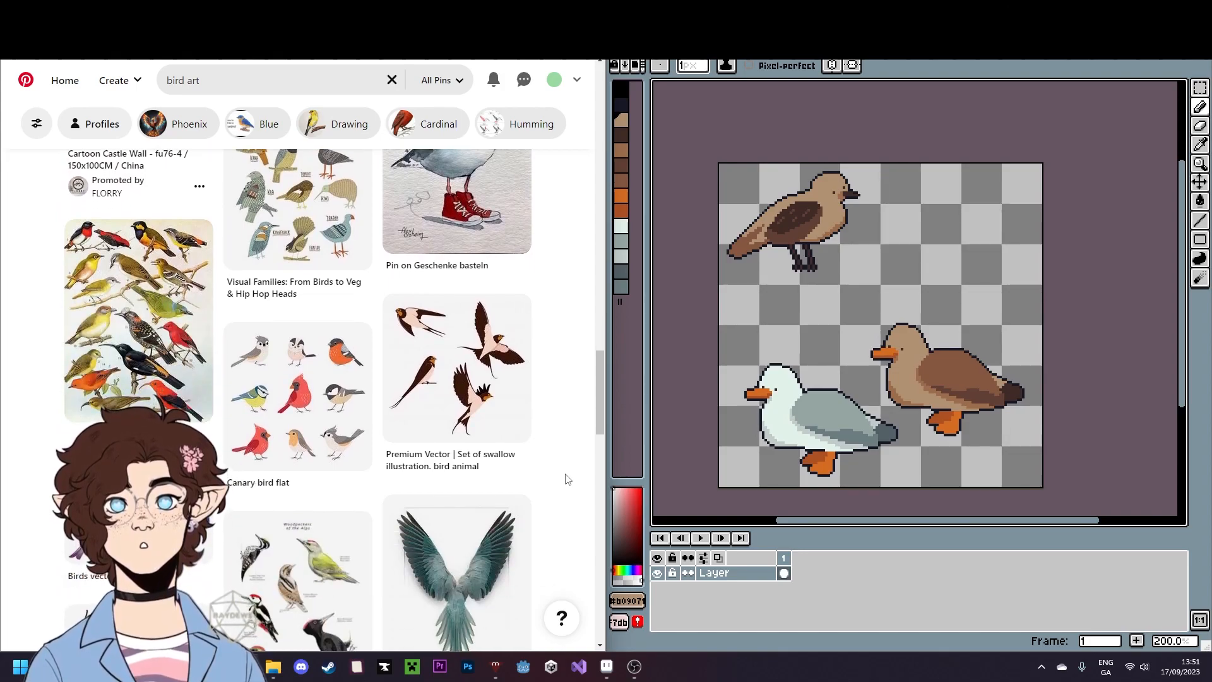
{"action": "scroll", "coordinate": [567, 479], "scroll_direction": "down", "scroll_amount": 4}
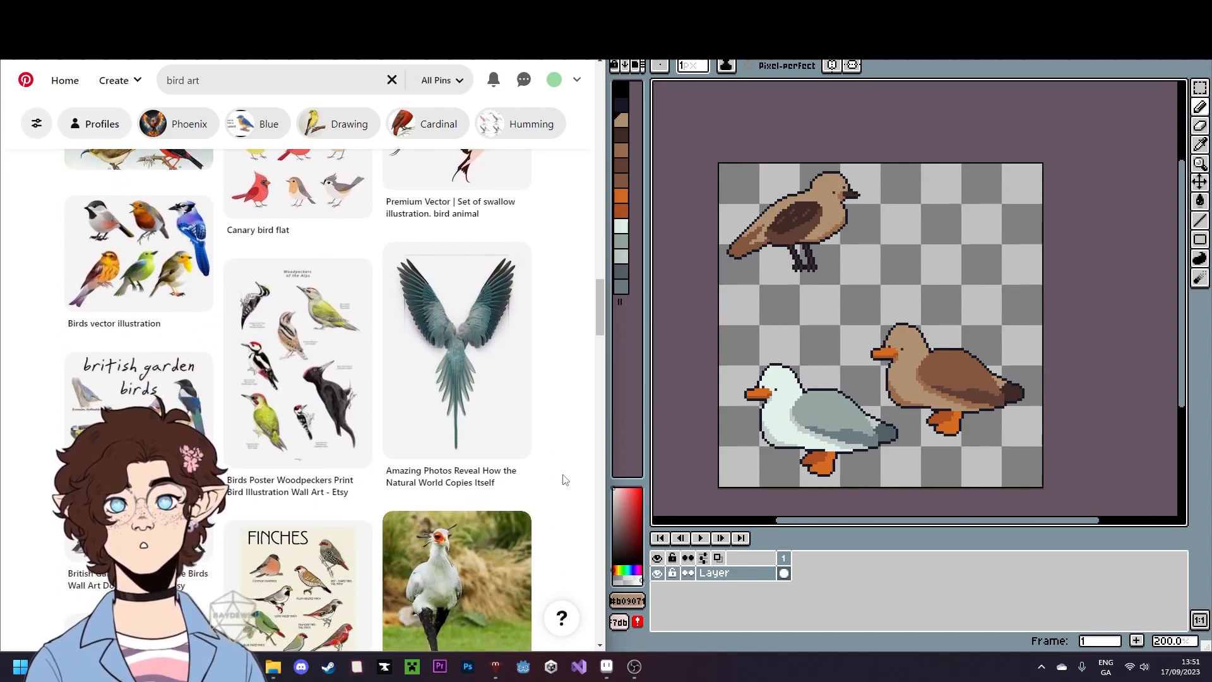
{"action": "scroll", "coordinate": [563, 480], "scroll_direction": "down", "scroll_amount": 2}
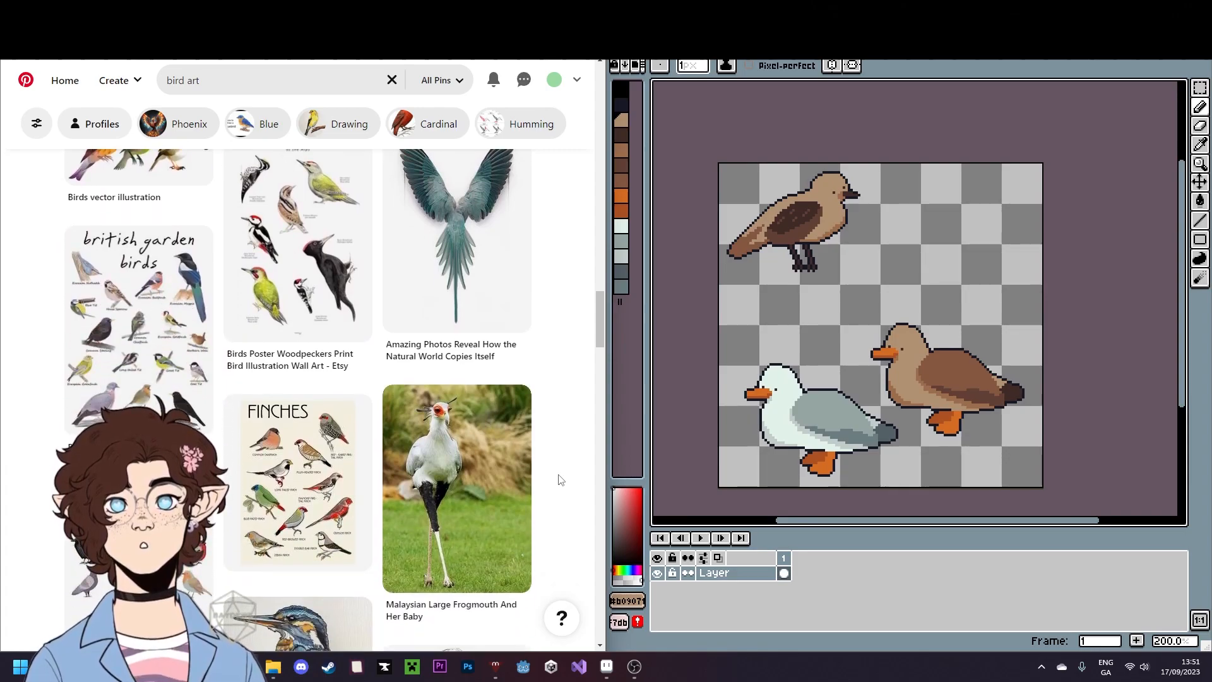
{"action": "scroll", "coordinate": [559, 480], "scroll_direction": "down", "scroll_amount": 4}
{"action": "scroll", "coordinate": [558, 479], "scroll_direction": "down", "scroll_amount": 2}
{"action": "scroll", "coordinate": [559, 479], "scroll_direction": "down", "scroll_amount": 4}
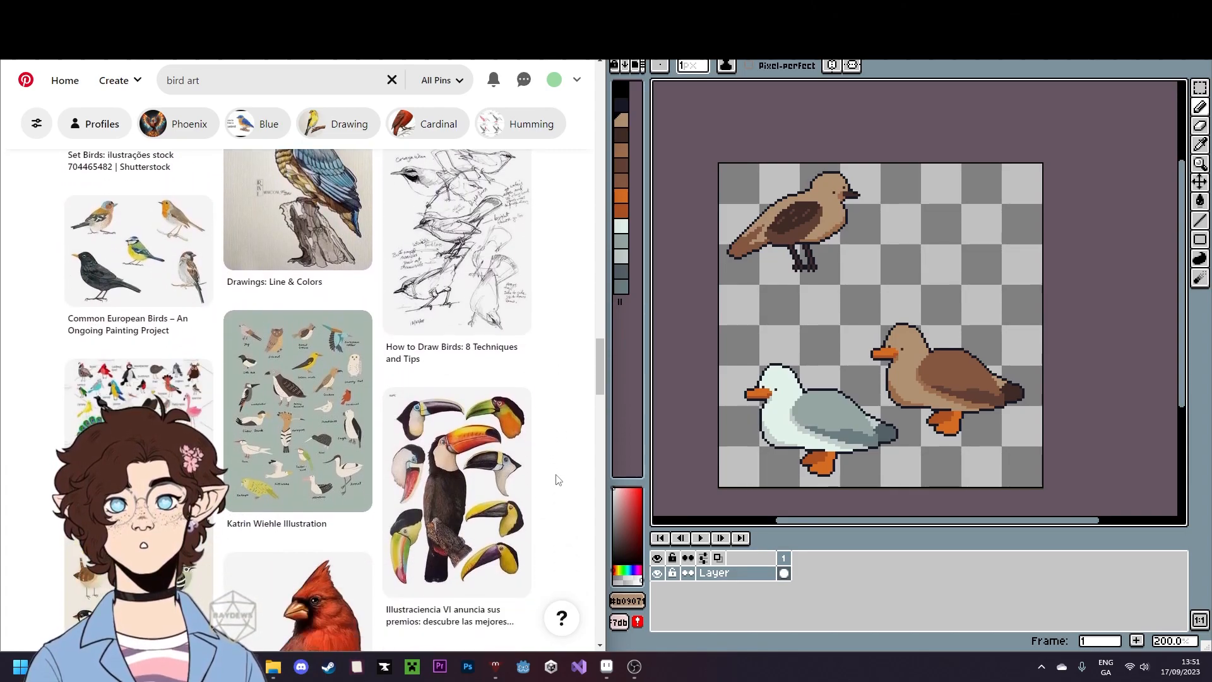
{"action": "scroll", "coordinate": [554, 479], "scroll_direction": "down", "scroll_amount": 8}
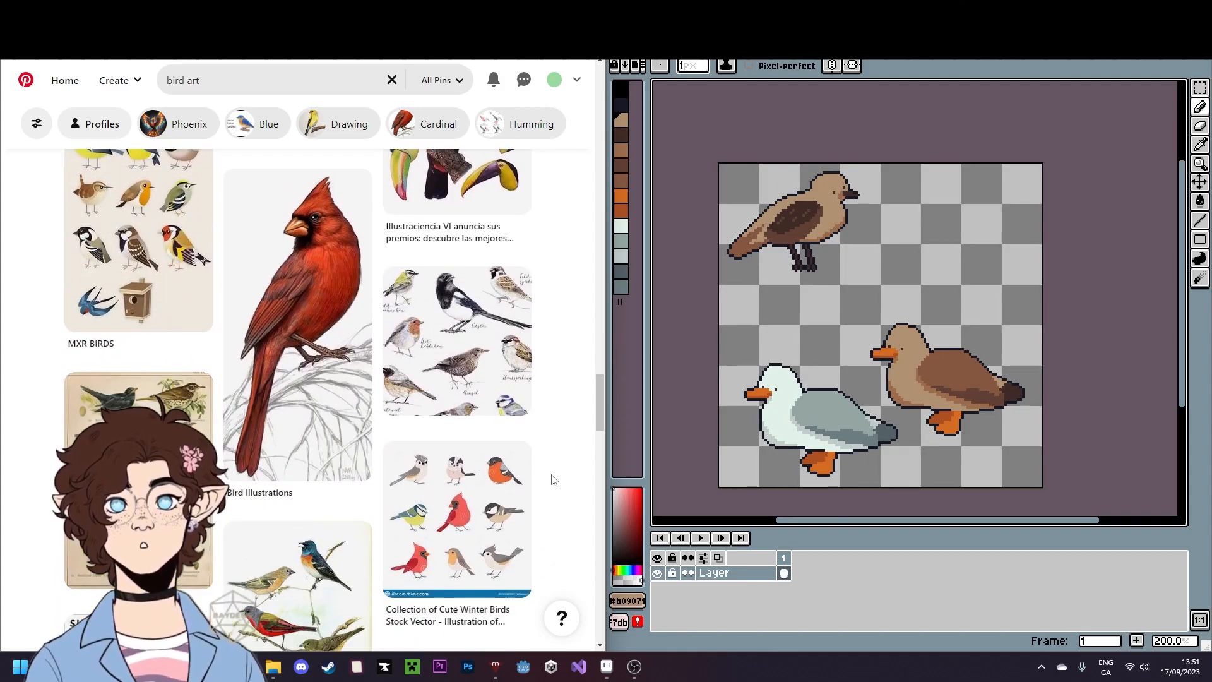
{"action": "scroll", "coordinate": [547, 480], "scroll_direction": "down", "scroll_amount": 5}
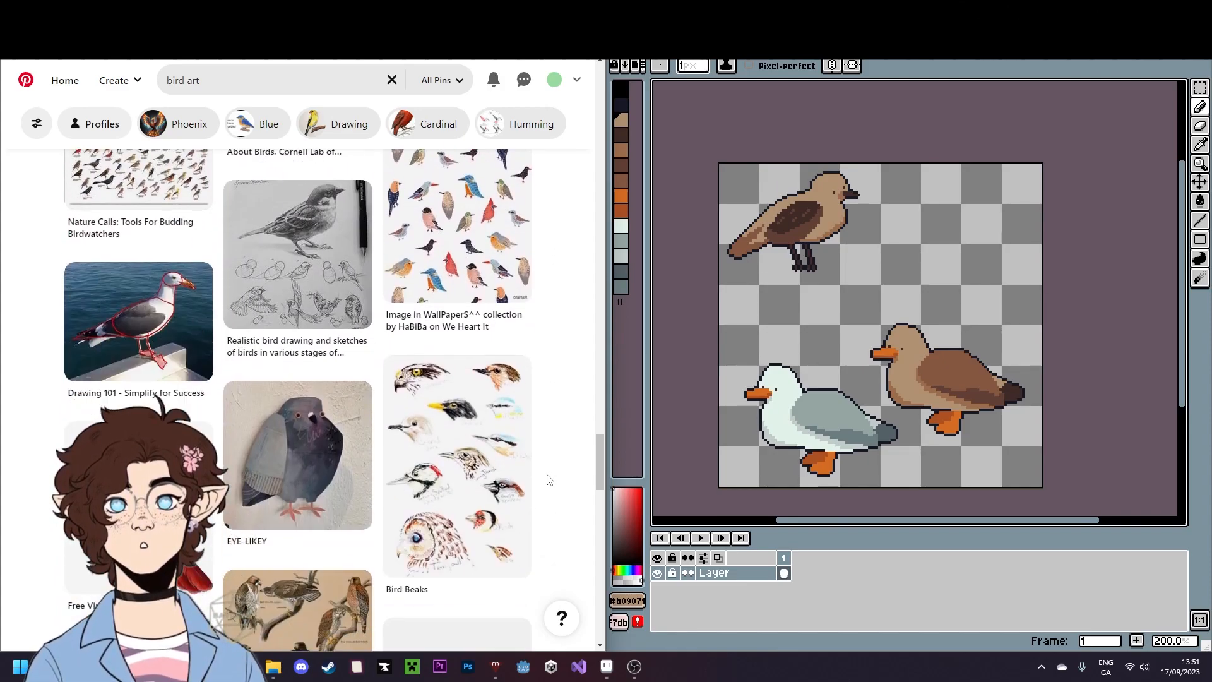
{"action": "scroll", "coordinate": [548, 480], "scroll_direction": "down", "scroll_amount": 2}
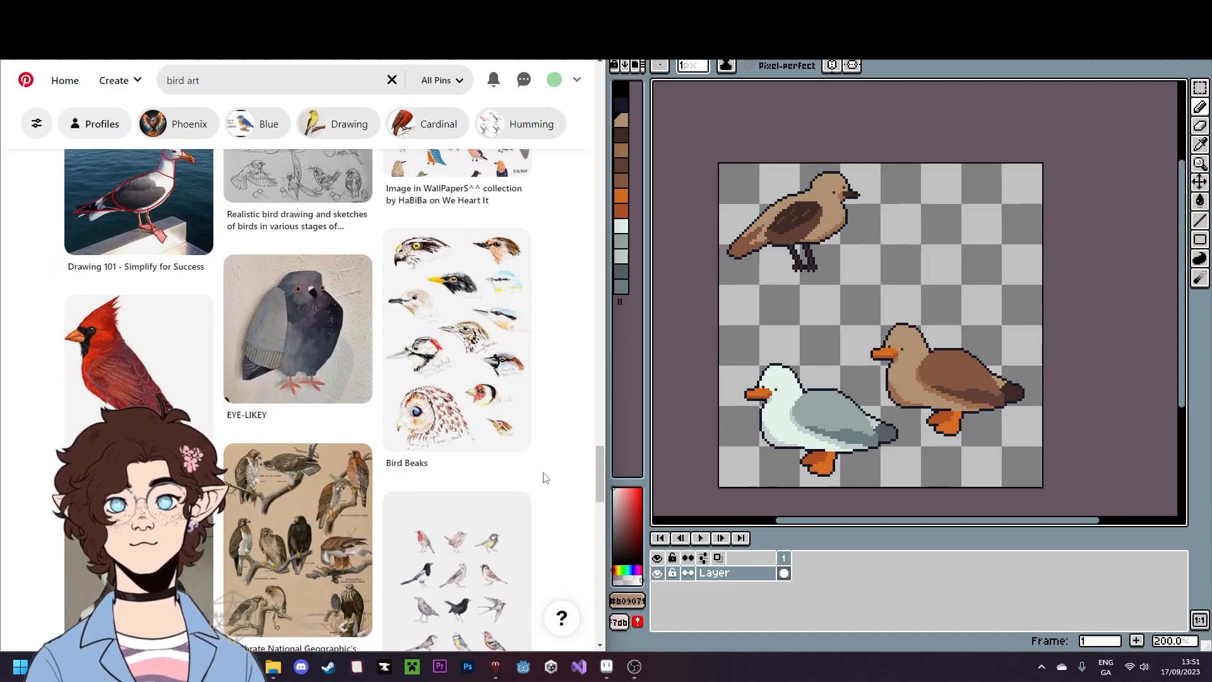
{"action": "scroll", "coordinate": [544, 473], "scroll_direction": "down", "scroll_amount": 3}
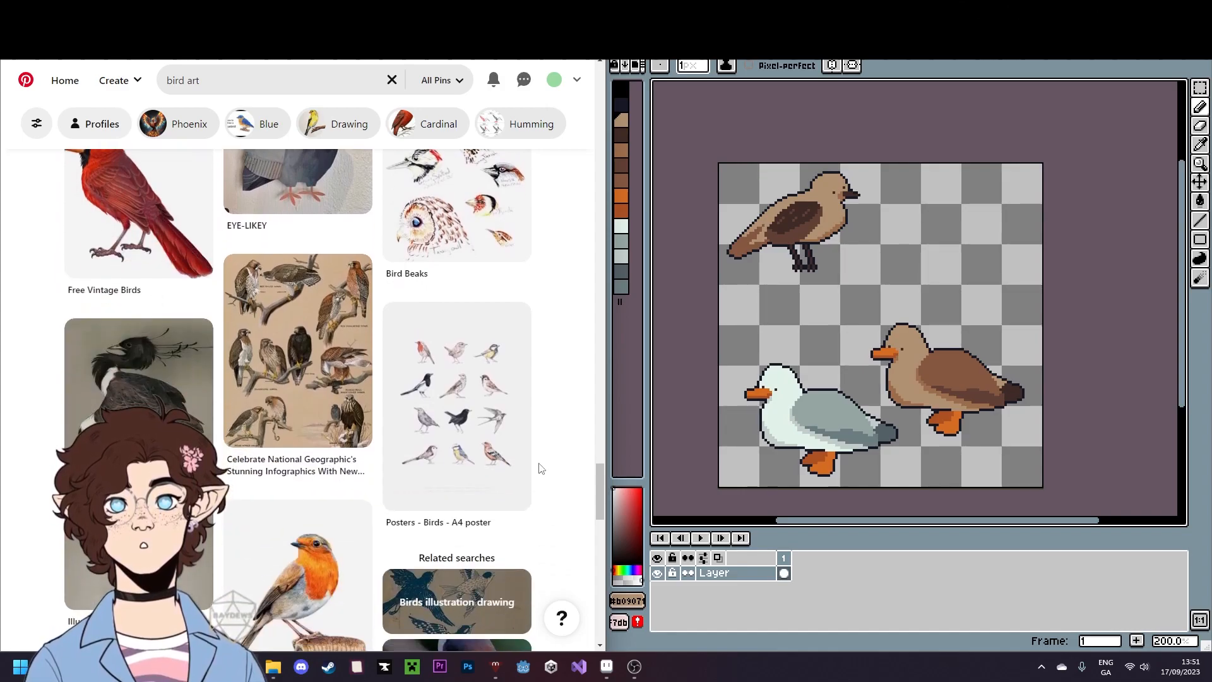
{"action": "scroll", "coordinate": [541, 468], "scroll_direction": "down", "scroll_amount": 4}
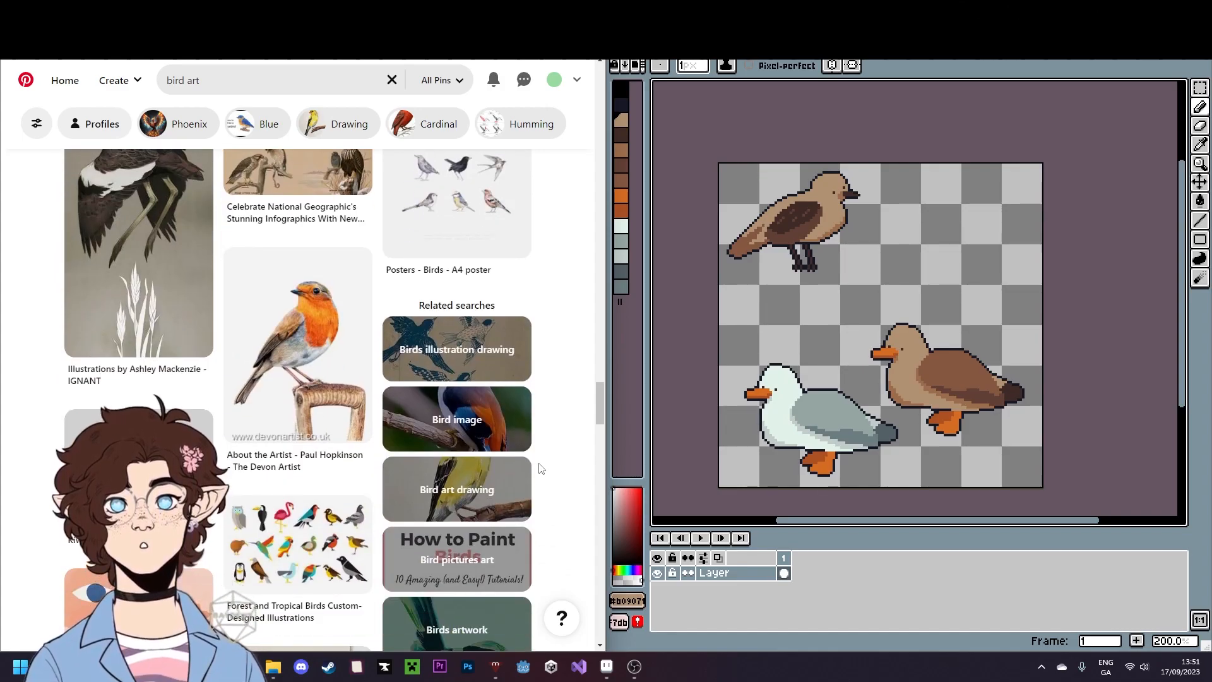
{"action": "scroll", "coordinate": [540, 467], "scroll_direction": "down", "scroll_amount": 4}
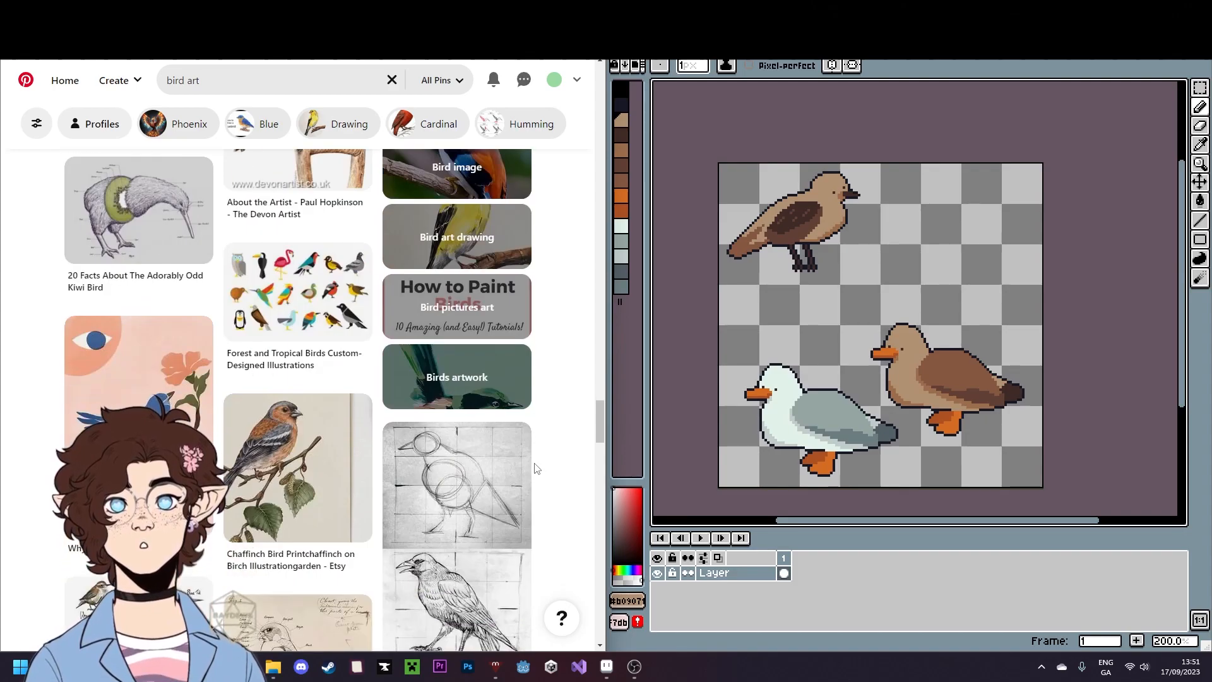
{"action": "scroll", "coordinate": [543, 480], "scroll_direction": "down", "scroll_amount": 3}
- Review the bird art results again on the way back to the first pins, including the pigeons and garden bird sheets
{"action": "scroll", "coordinate": [573, 496], "scroll_direction": "up", "scroll_amount": 3}
{"action": "scroll", "coordinate": [572, 496], "scroll_direction": "up", "scroll_amount": 10}
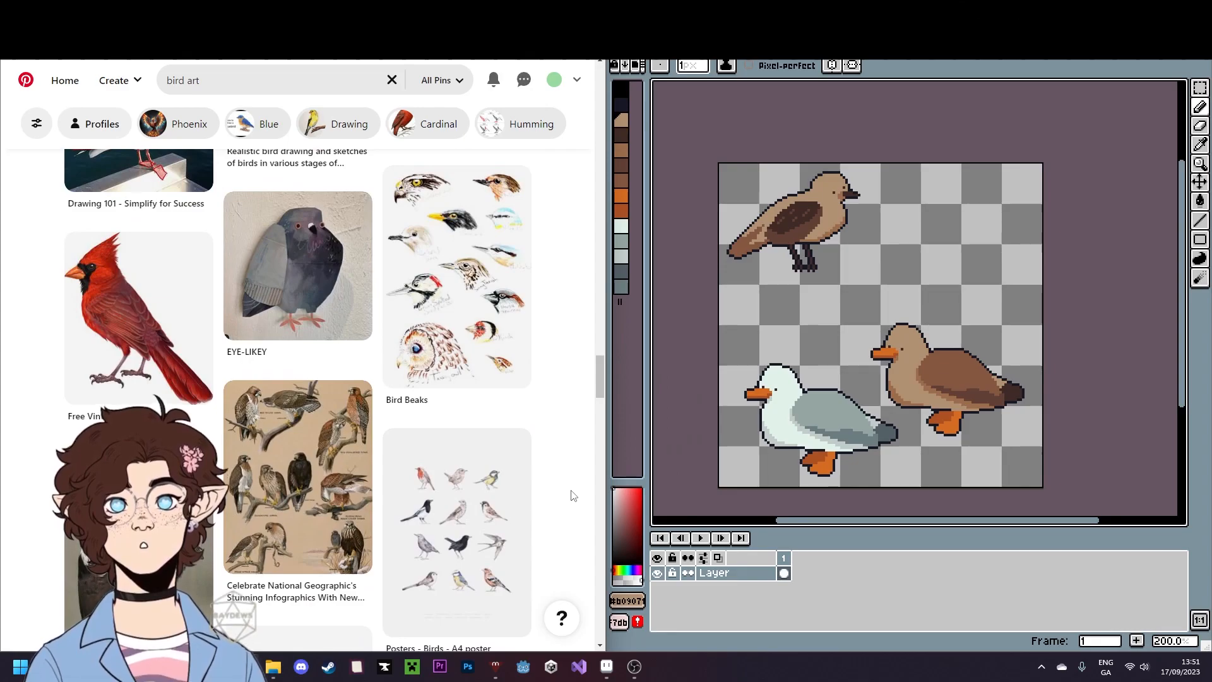
{"action": "scroll", "coordinate": [573, 495], "scroll_direction": "up", "scroll_amount": 3}
{"action": "scroll", "coordinate": [568, 491], "scroll_direction": "up", "scroll_amount": 8}
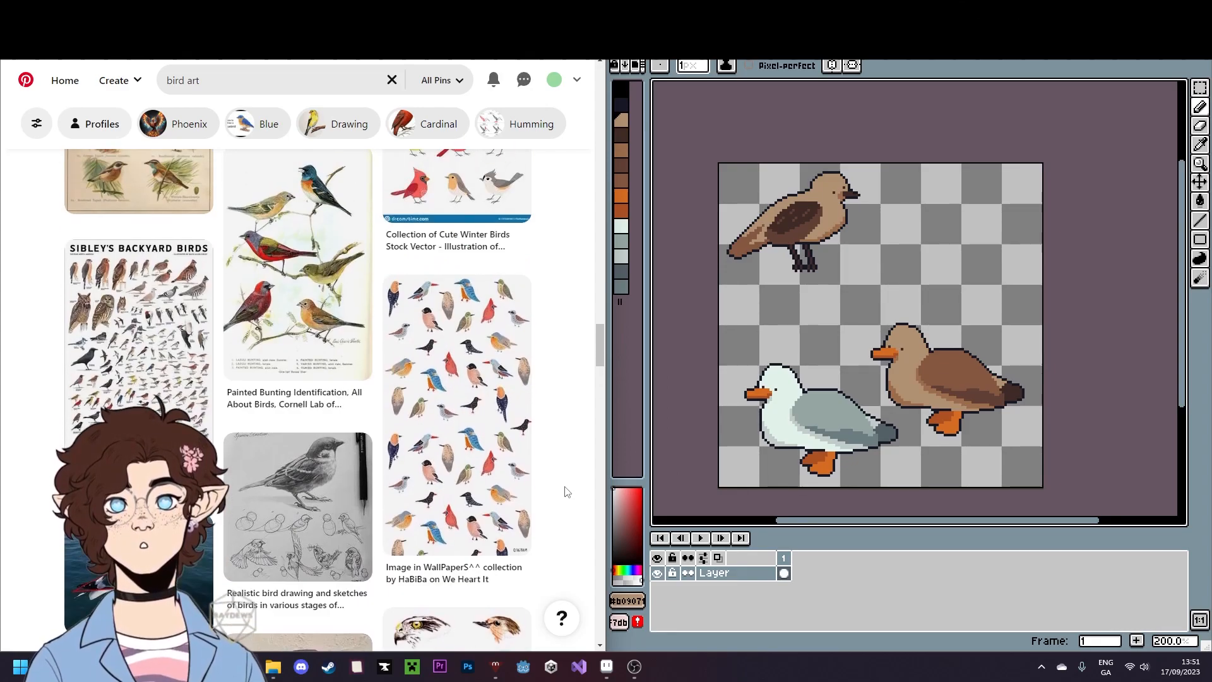
{"action": "scroll", "coordinate": [562, 488], "scroll_direction": "up", "scroll_amount": 3}
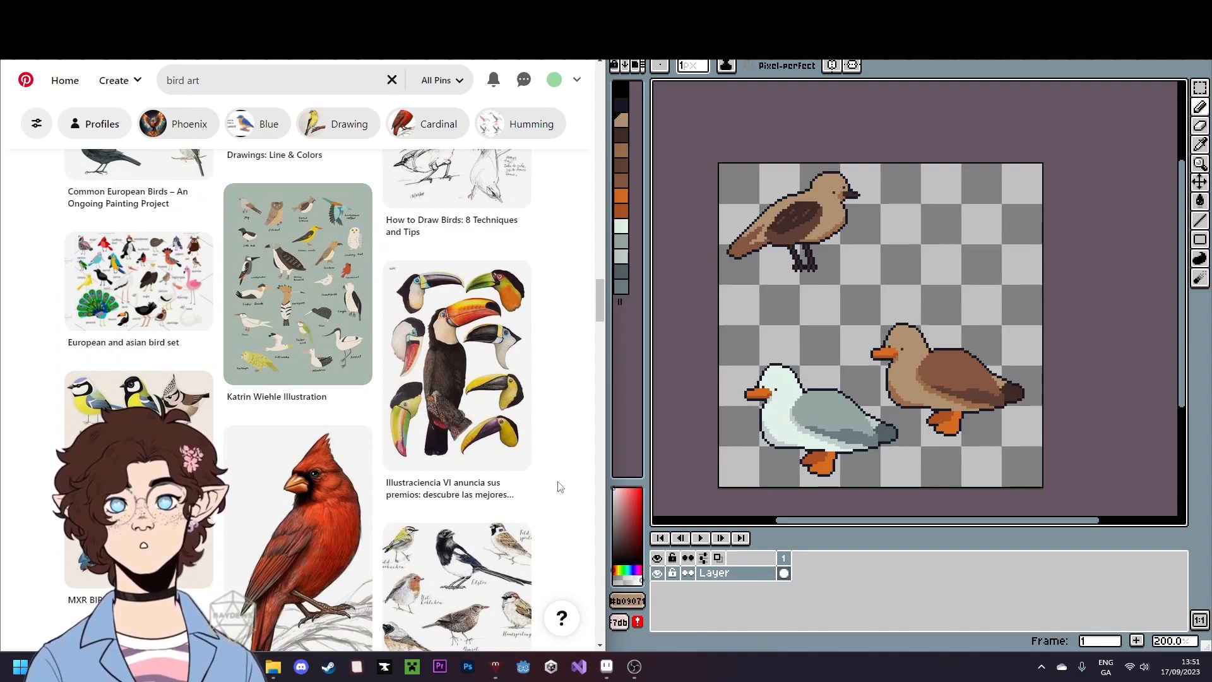
{"action": "scroll", "coordinate": [568, 467], "scroll_direction": "up", "scroll_amount": 6}
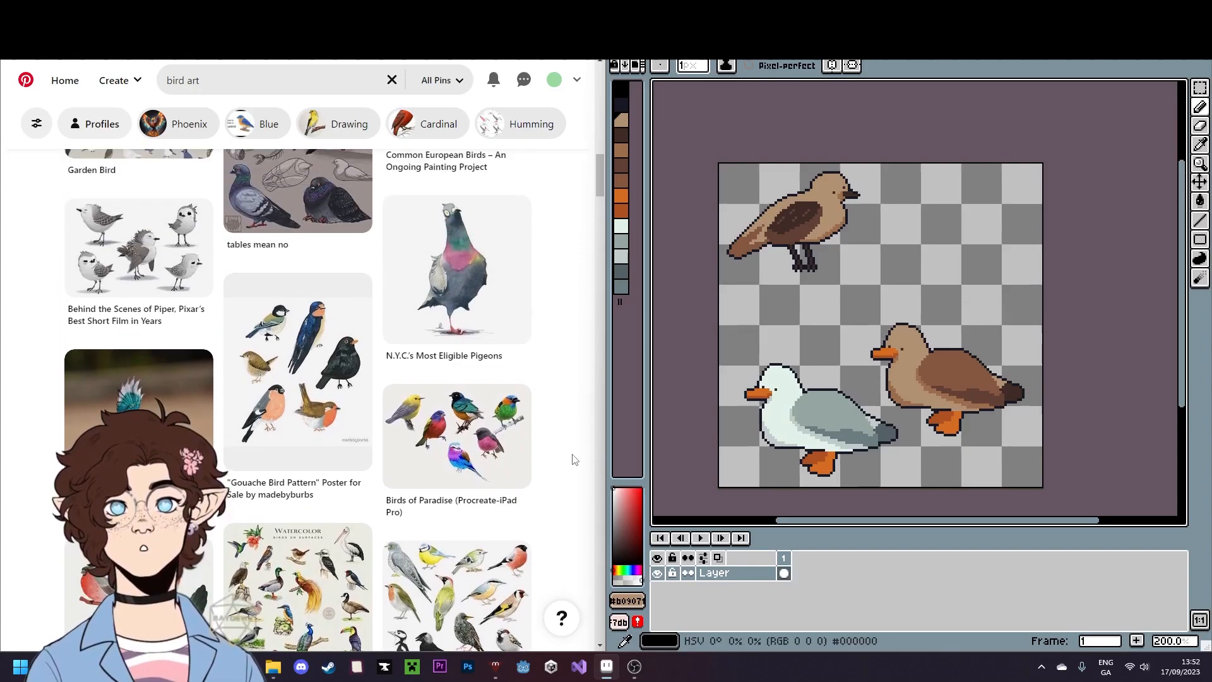
{"action": "scroll", "coordinate": [573, 459], "scroll_direction": "up", "scroll_amount": 4}
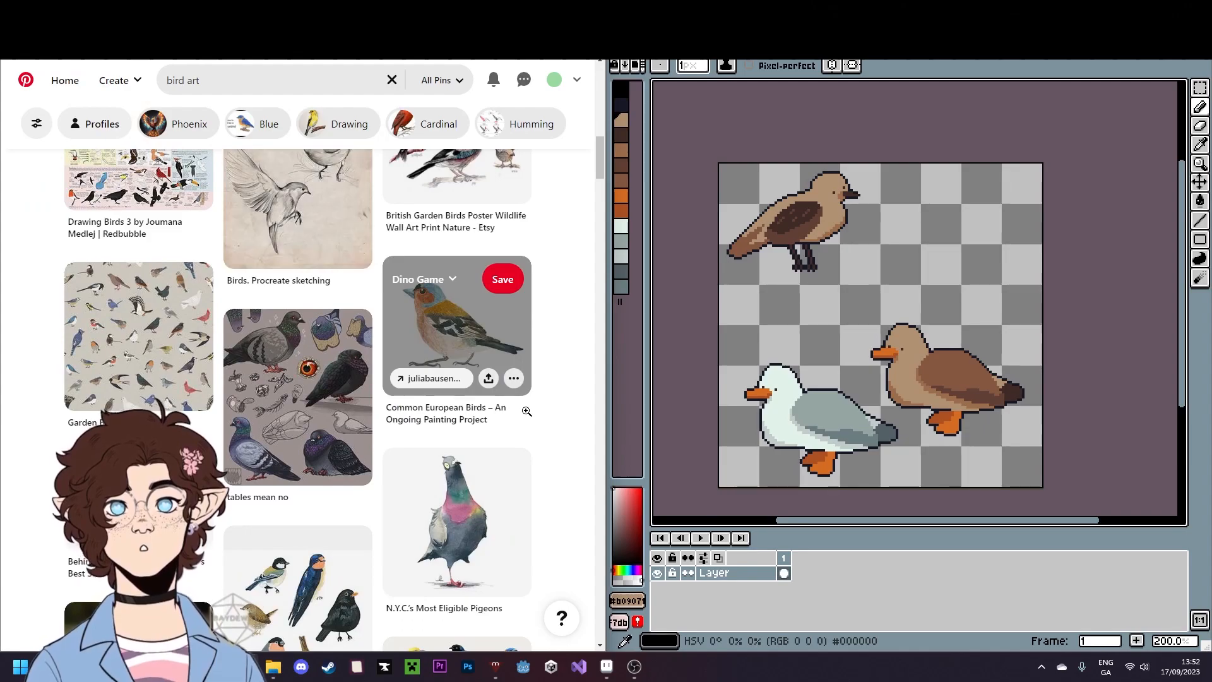
{"action": "scroll", "coordinate": [541, 410], "scroll_direction": "up", "scroll_amount": 5}
{"action": "scroll", "coordinate": [540, 410], "scroll_direction": "up", "scroll_amount": 3}
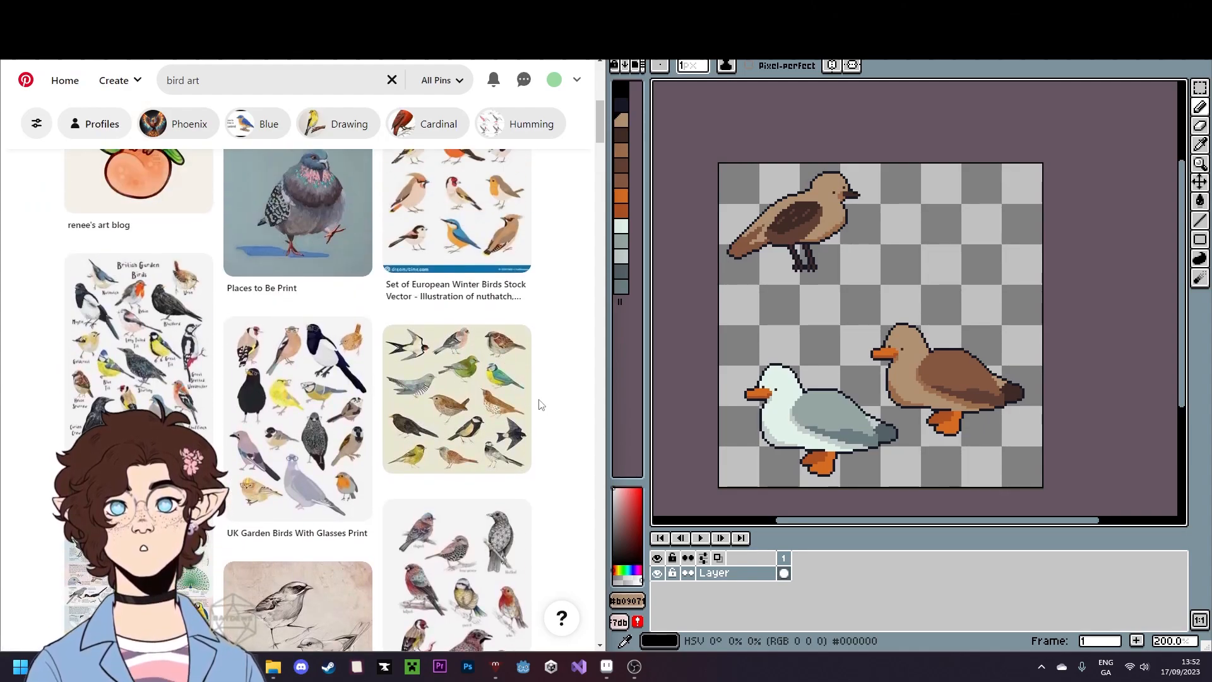
{"action": "scroll", "coordinate": [541, 403], "scroll_direction": "up", "scroll_amount": 2}
{"action": "scroll", "coordinate": [535, 398], "scroll_direction": "up", "scroll_amount": 6}
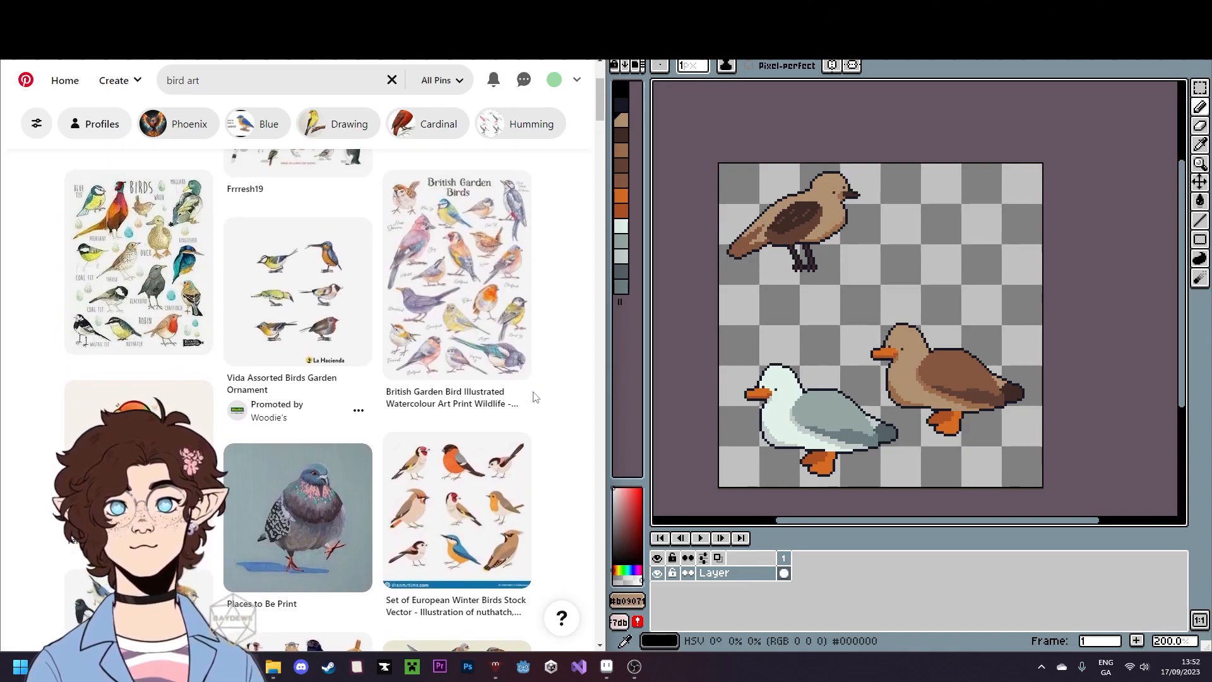
- Refine the Pinterest search to "bird art duck"
{"action": "mouse_move", "coordinate": [531, 385]}
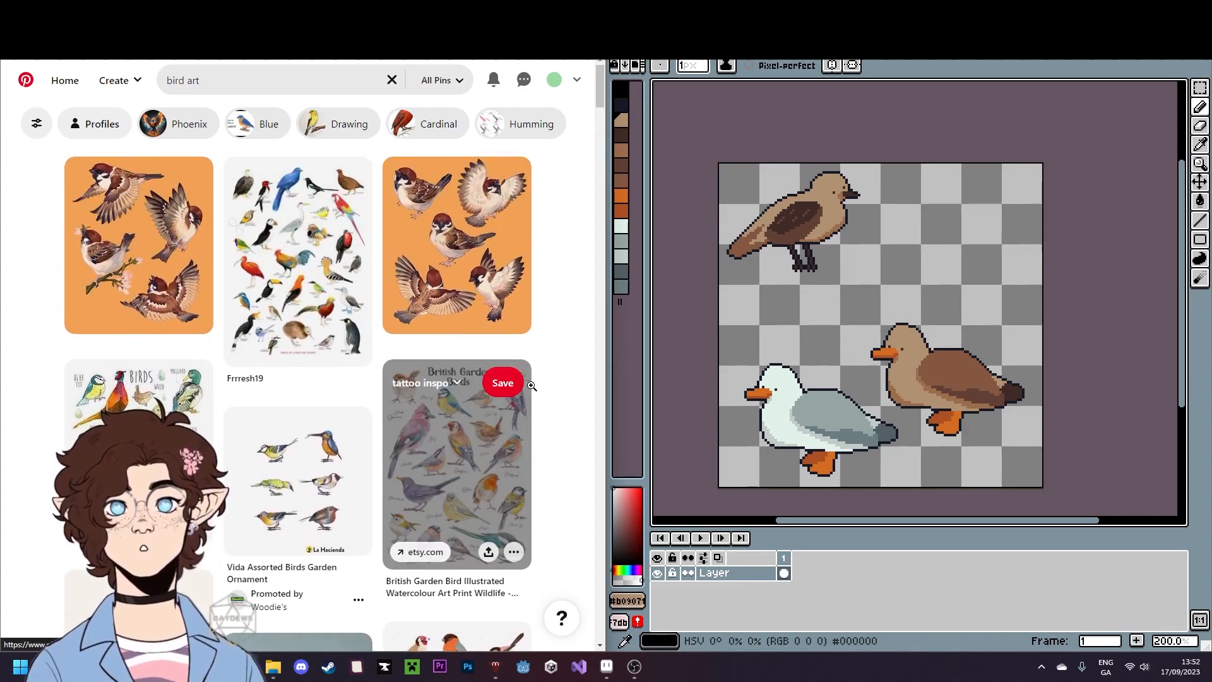
{"action": "left_click", "coordinate": [328, 80]}
{"action": "type", "text": "s"}
{"action": "key", "text": "BackSpace"}
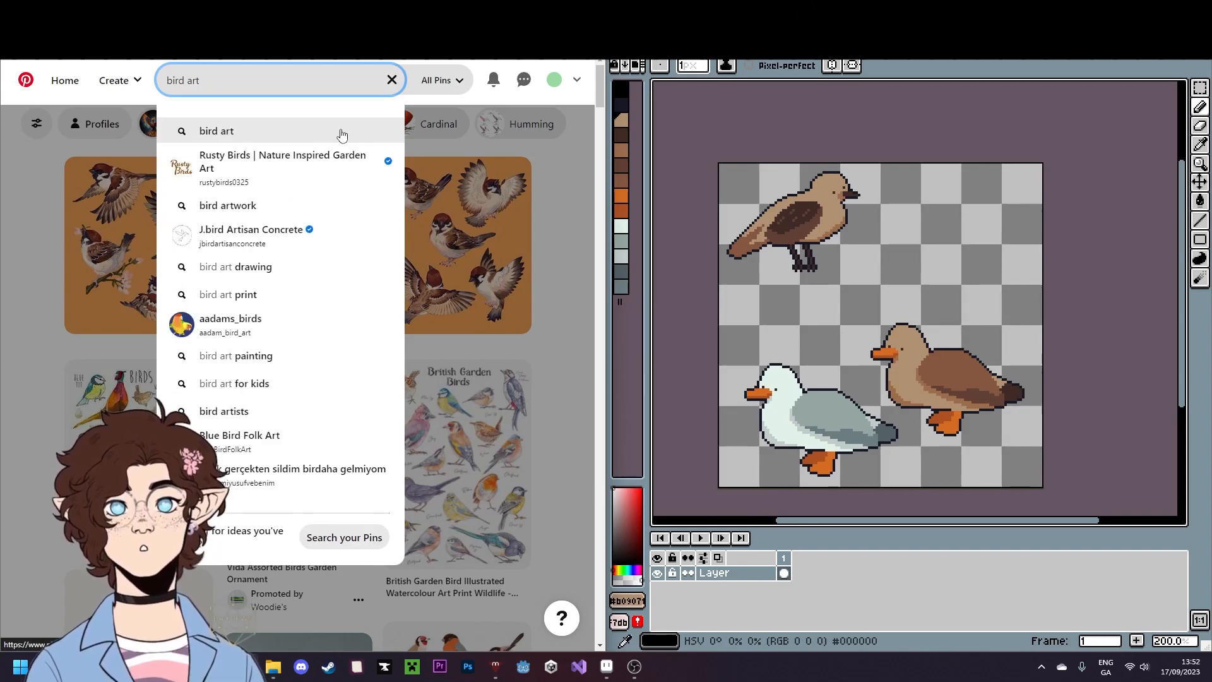
{"action": "type", "text": "duck"}
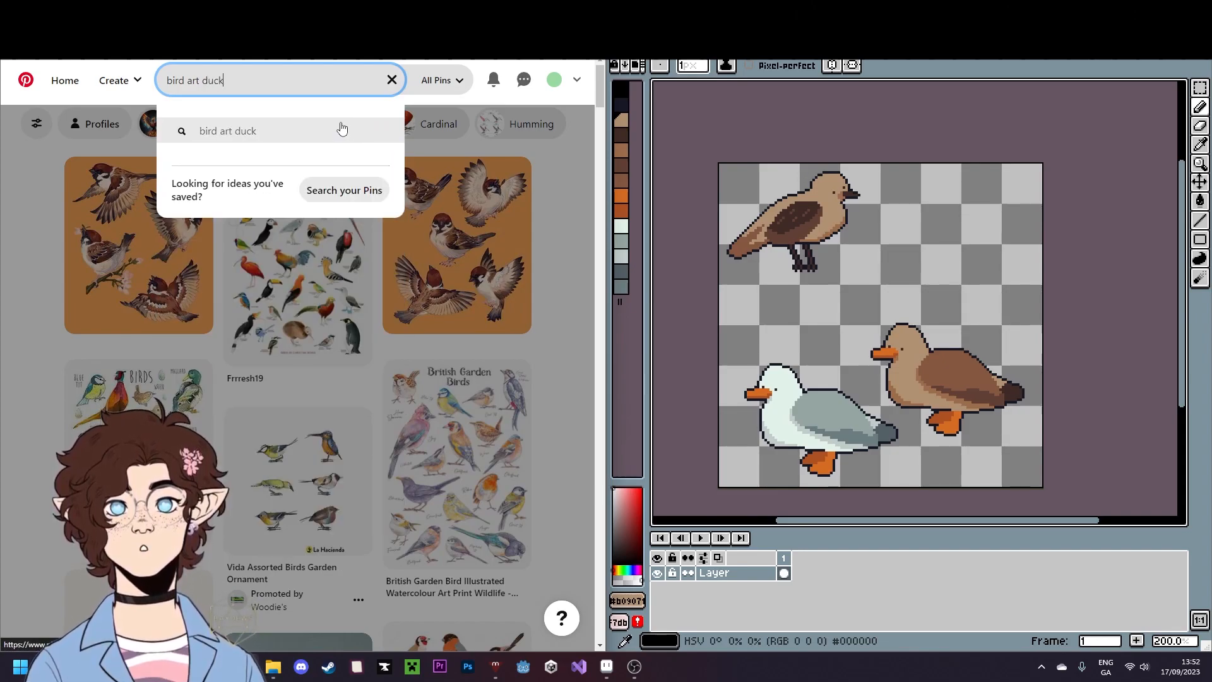
{"action": "left_click", "coordinate": [341, 130]}
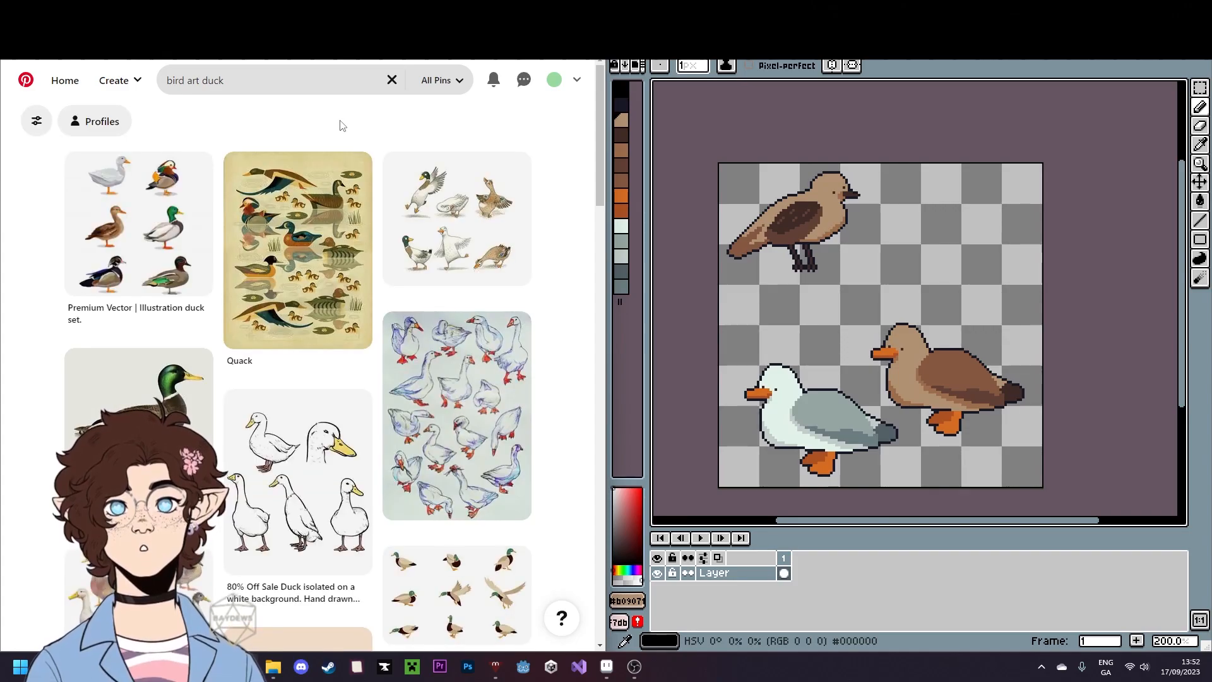
- Check the already opened swallow illustration pin and its related pins, and return to the duck results
{"action": "key", "text": "ctrl+Tab"}
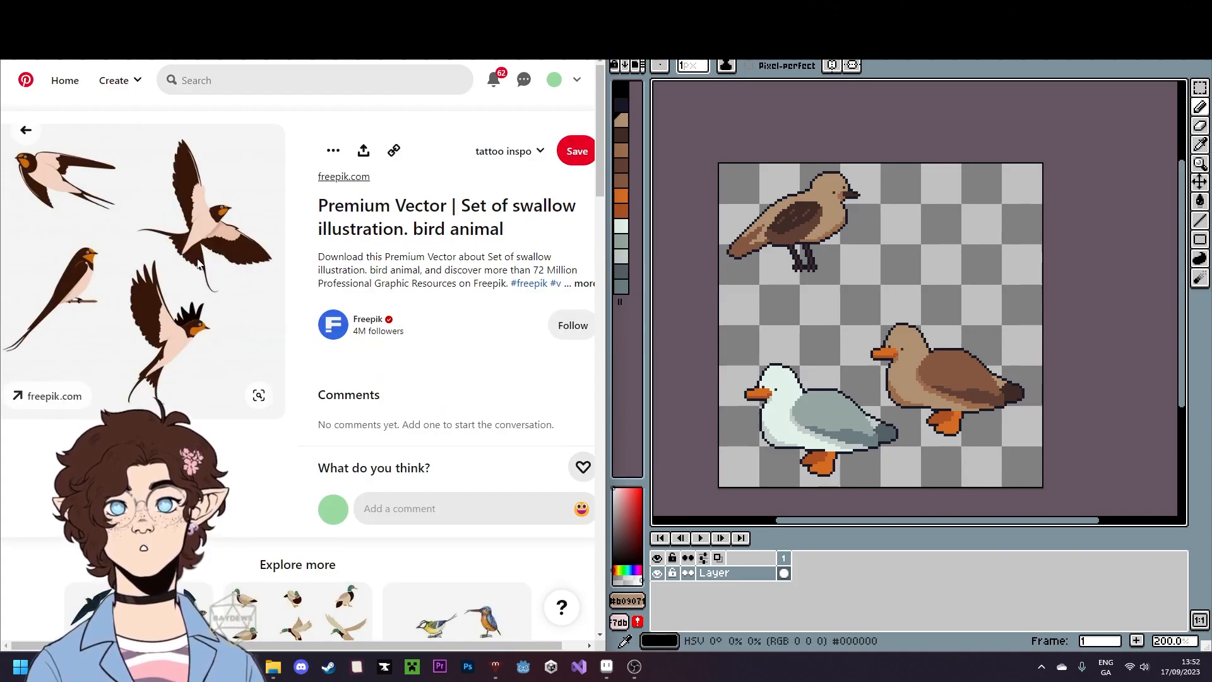
{"action": "scroll", "coordinate": [193, 248], "scroll_direction": "down", "scroll_amount": 3}
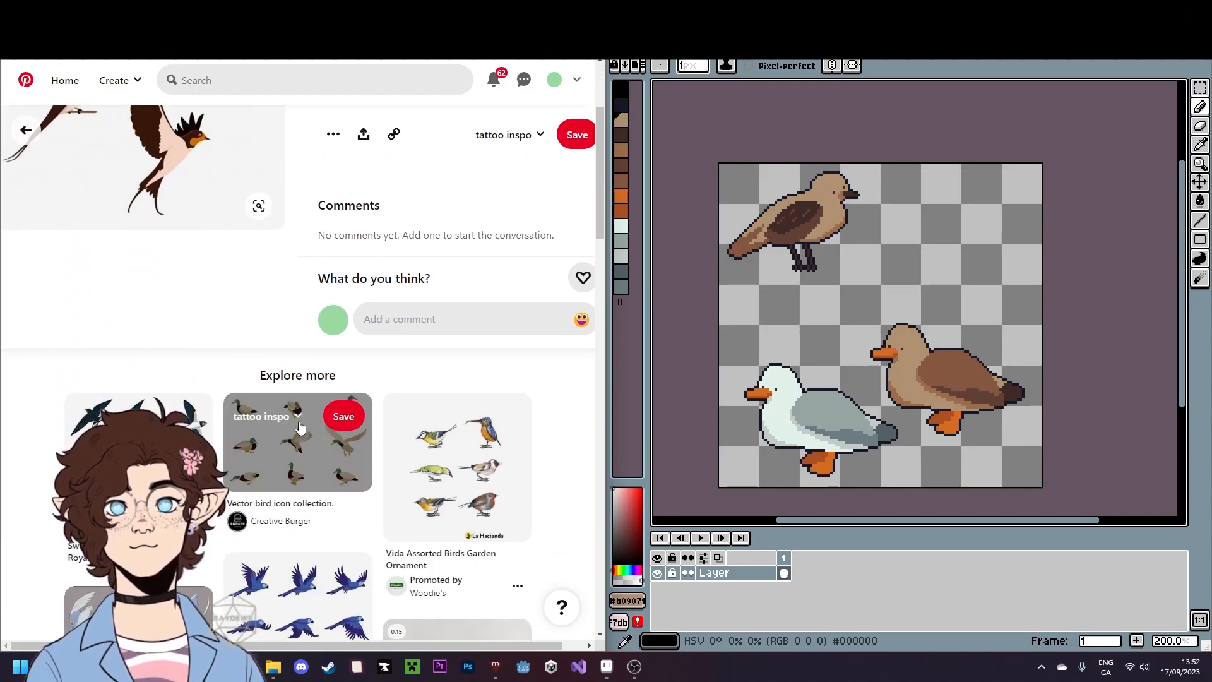
{"action": "scroll", "coordinate": [300, 428], "scroll_direction": "up", "scroll_amount": 3}
{"action": "key", "text": "ctrl+Tab"}
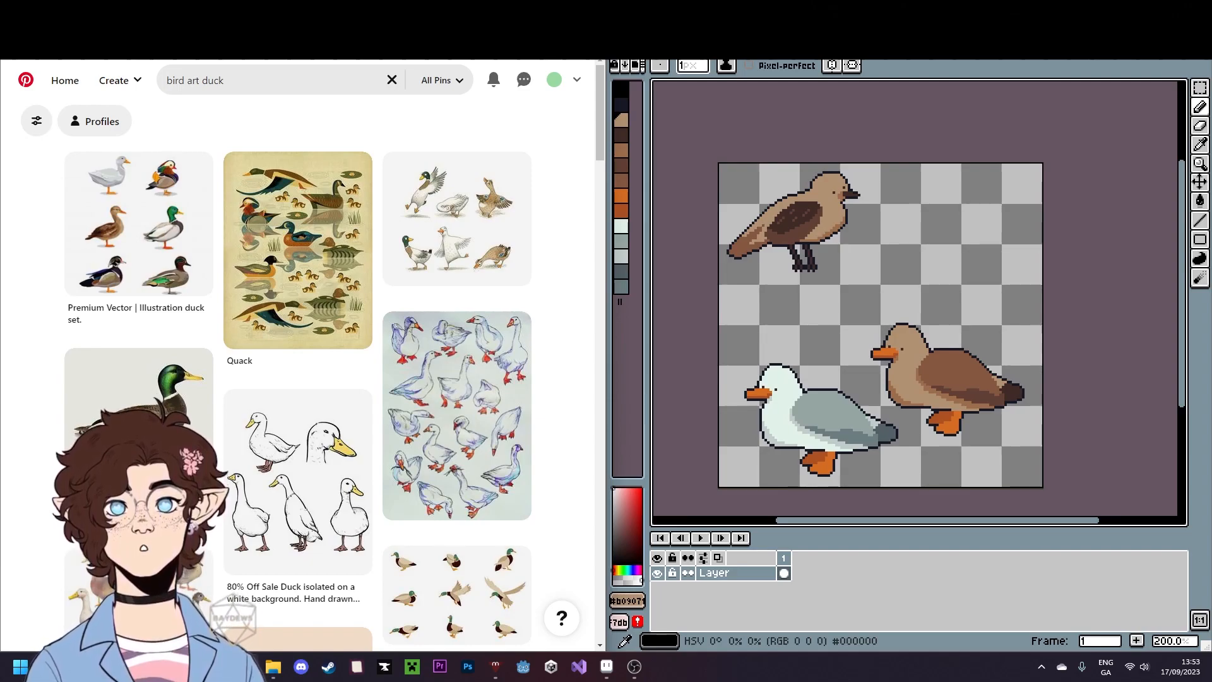
- Open the "Illustration duck set" and "Quack" pins from the duck results, each in a new browser tab
{"action": "right_click", "coordinate": [163, 226]}
{"action": "left_click", "coordinate": [176, 238]}
{"action": "right_click", "coordinate": [312, 237]}
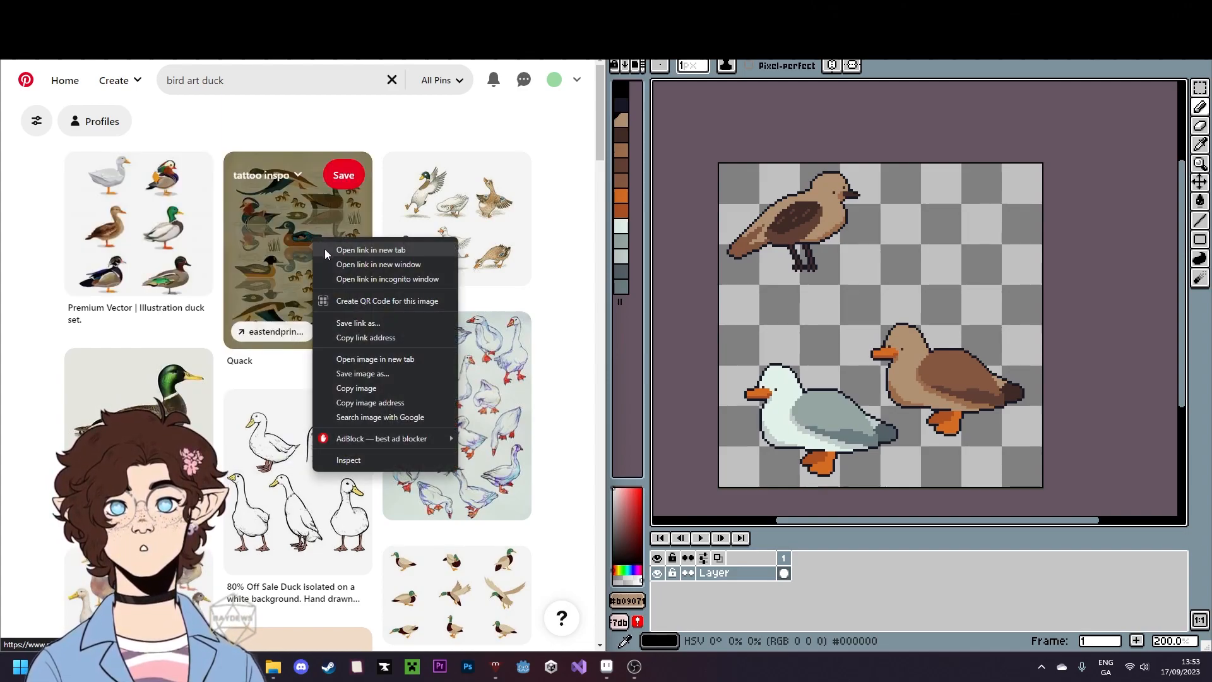
{"action": "left_click", "coordinate": [324, 250]}
- Look through the remaining duck results, examining the mallard paintings, flying ducks and duck sketches
{"action": "scroll", "coordinate": [110, 349], "scroll_direction": "down", "scroll_amount": 1}
{"action": "scroll", "coordinate": [109, 349], "scroll_direction": "down", "scroll_amount": 2}
{"action": "scroll", "coordinate": [515, 379], "scroll_direction": "down", "scroll_amount": 4}
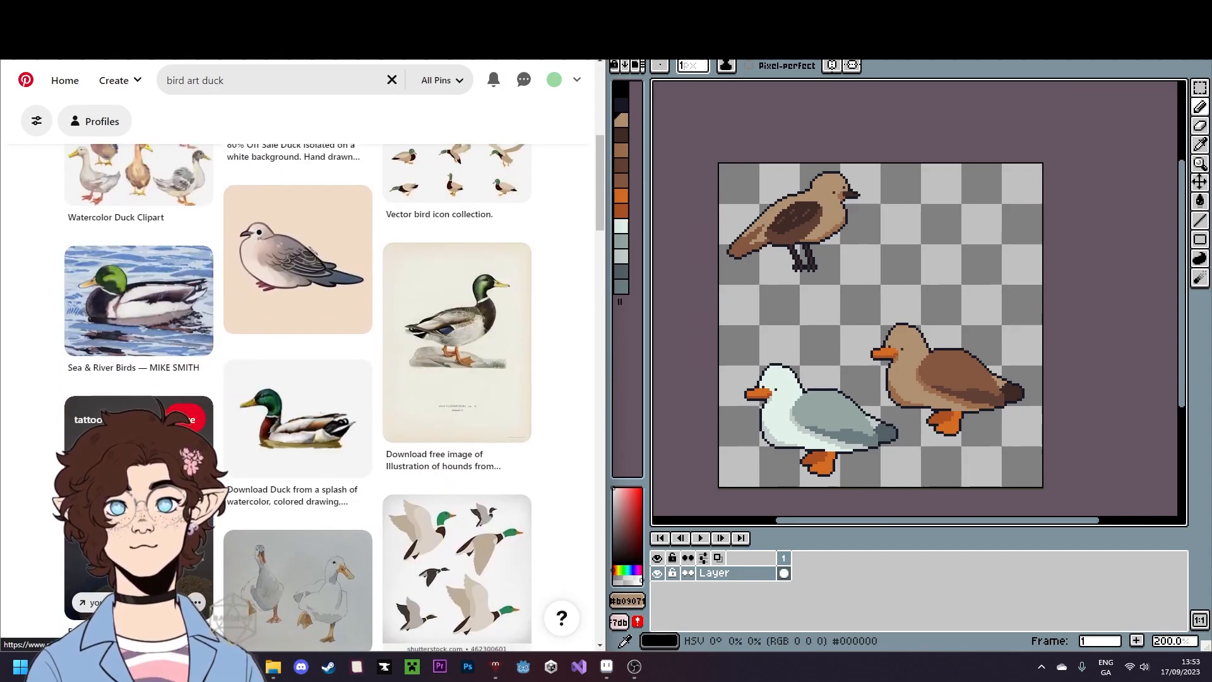
{"action": "scroll", "coordinate": [151, 380], "scroll_direction": "down", "scroll_amount": 3}
{"action": "scroll", "coordinate": [152, 341], "scroll_direction": "down", "scroll_amount": 8}
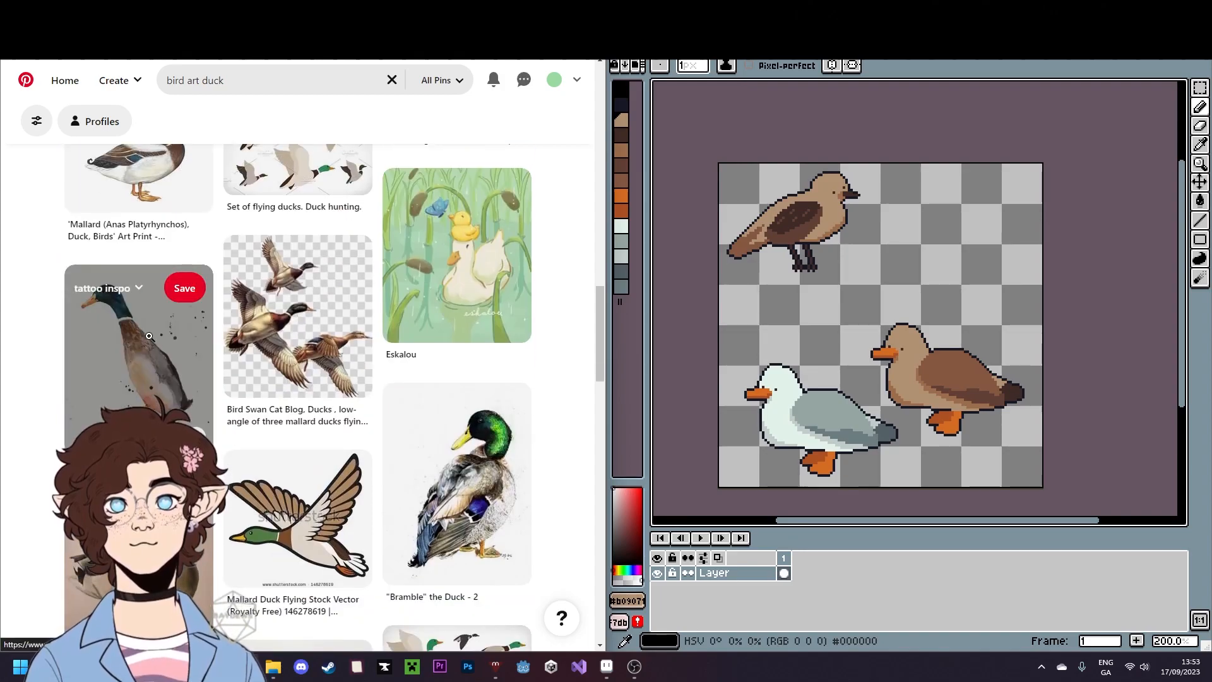
{"action": "scroll", "coordinate": [149, 336], "scroll_direction": "up", "scroll_amount": 15}
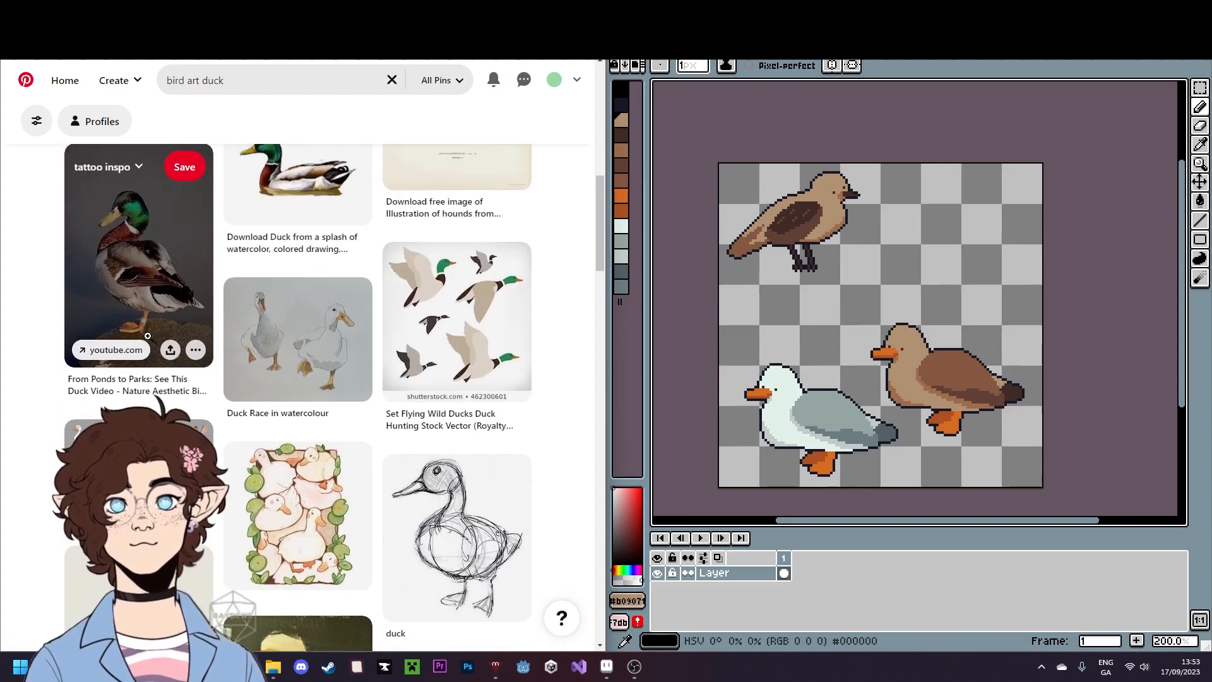
{"action": "scroll", "coordinate": [149, 336], "scroll_direction": "up", "scroll_amount": 3}
- Search Pinterest for "vulture bird art" and examine the first vulture photos and paintings
{"action": "double_click", "coordinate": [264, 84]}
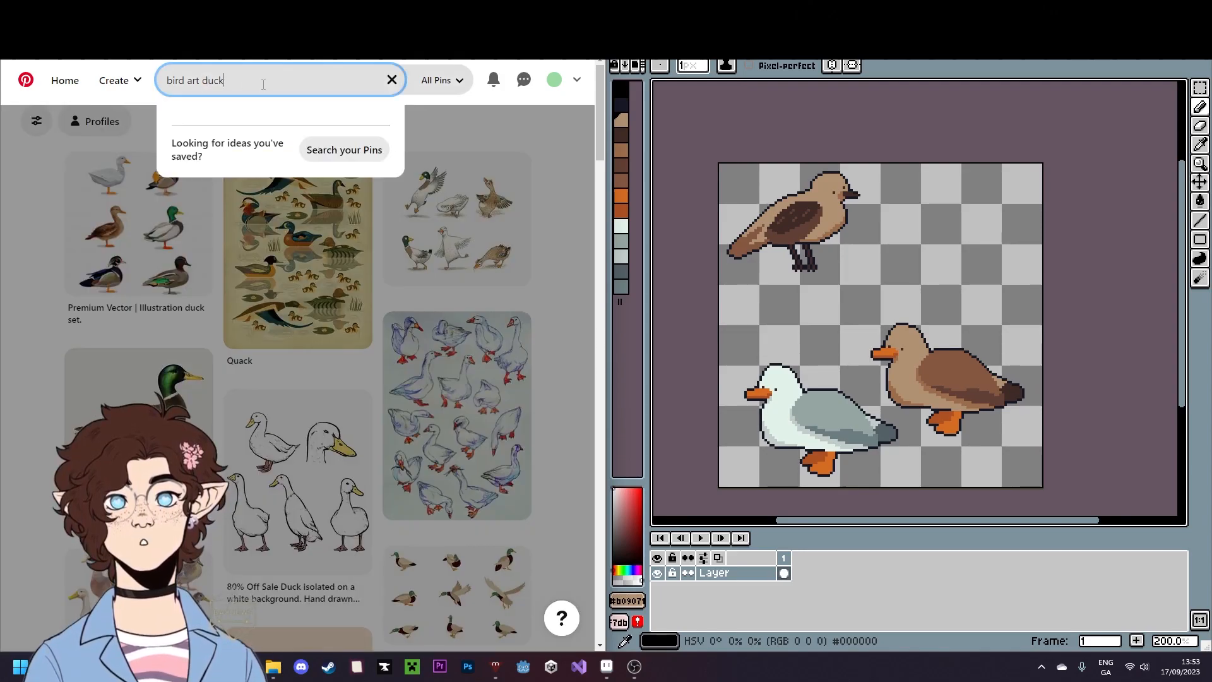
{"action": "key", "text": "BackSpace"}
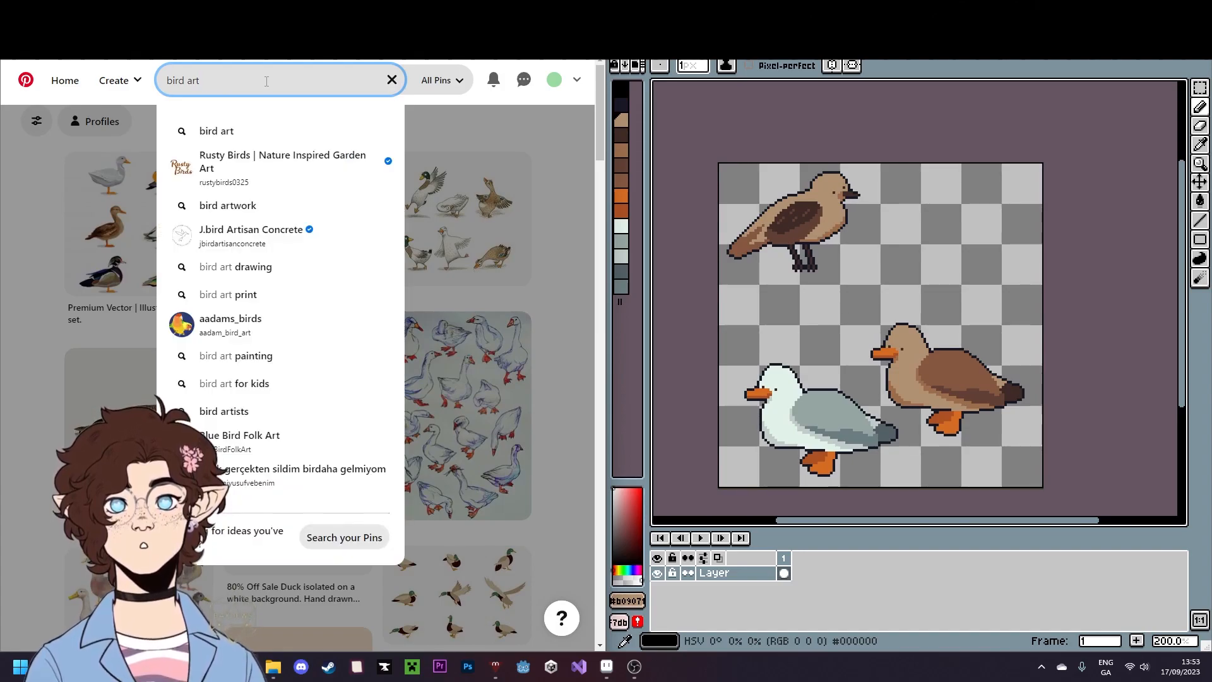
{"action": "type", "text": "vul"}
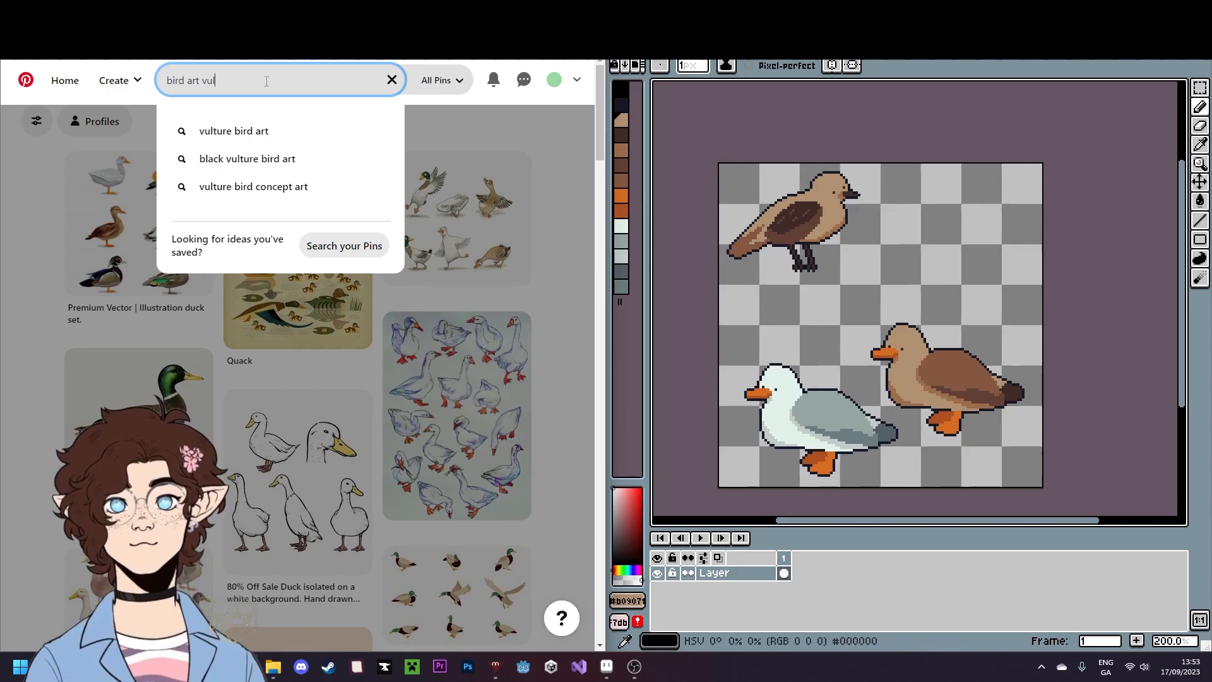
{"action": "left_click", "coordinate": [260, 135]}
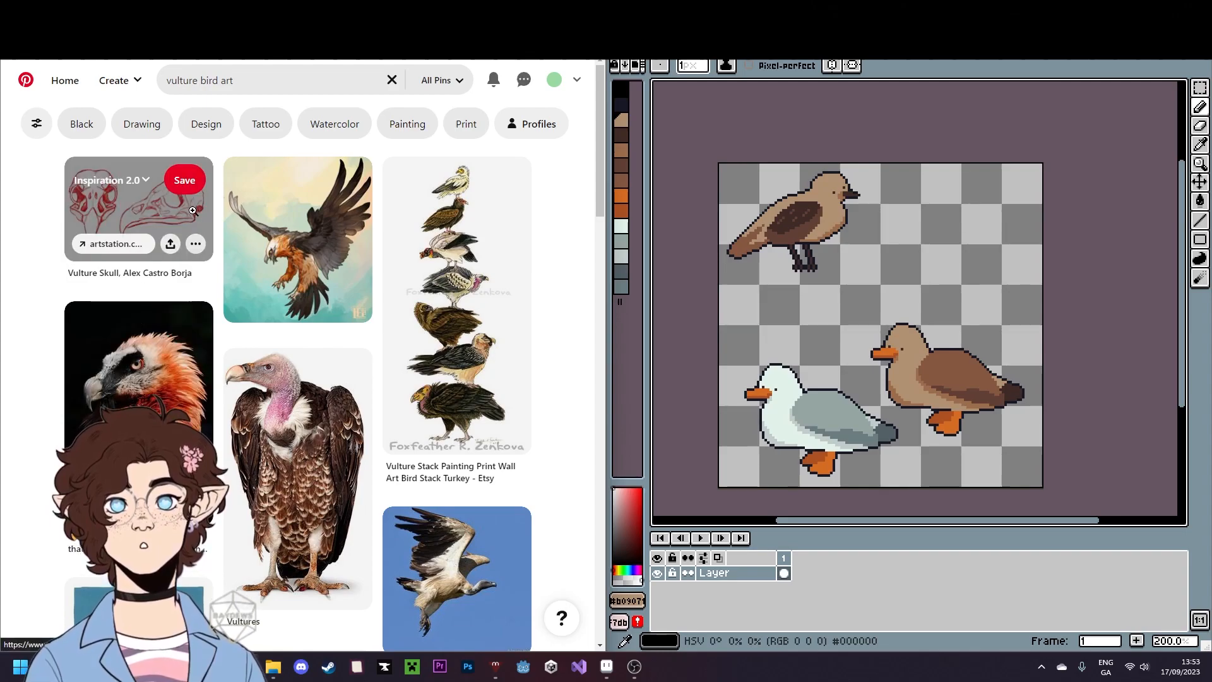
{"action": "scroll", "coordinate": [193, 210], "scroll_direction": "down", "scroll_amount": 3}
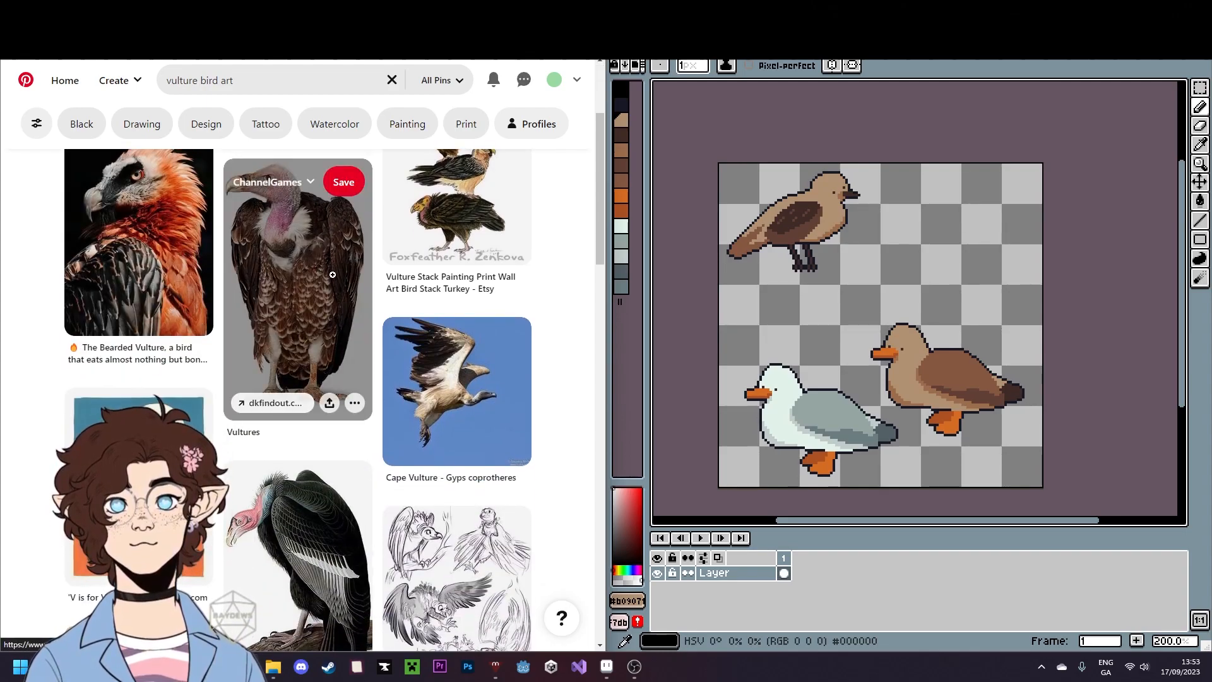
{"action": "scroll", "coordinate": [320, 405], "scroll_direction": "up", "scroll_amount": 2}
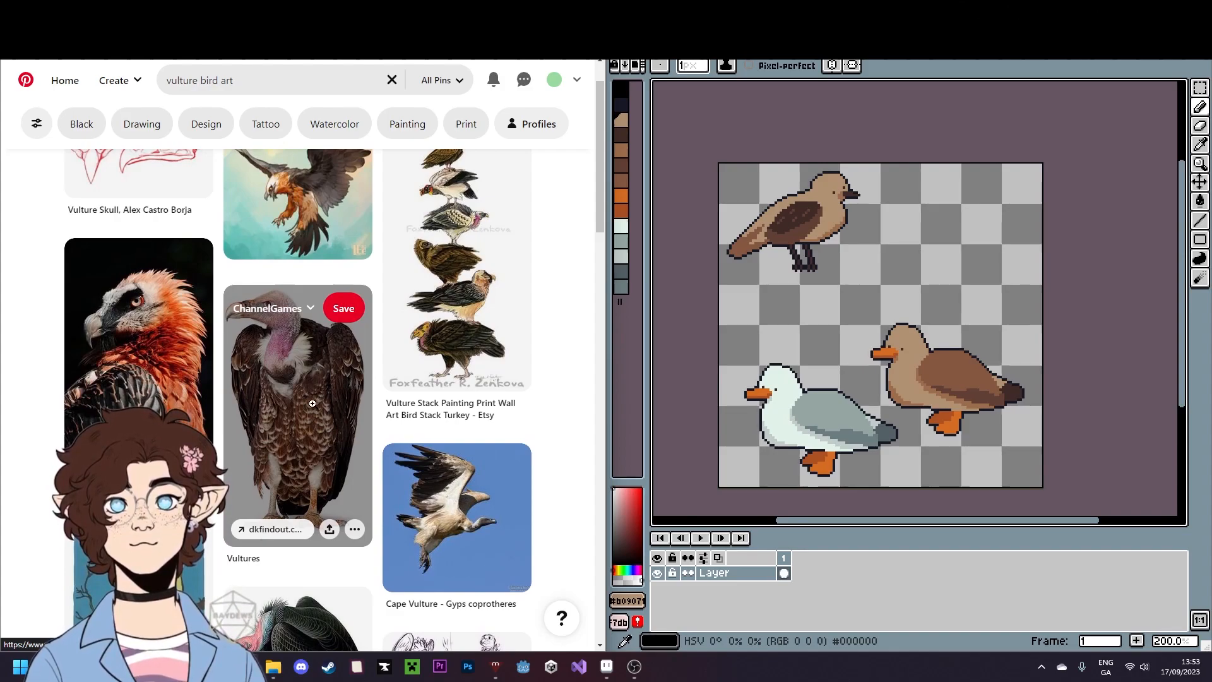
{"action": "scroll", "coordinate": [312, 403], "scroll_direction": "up", "scroll_amount": 1}
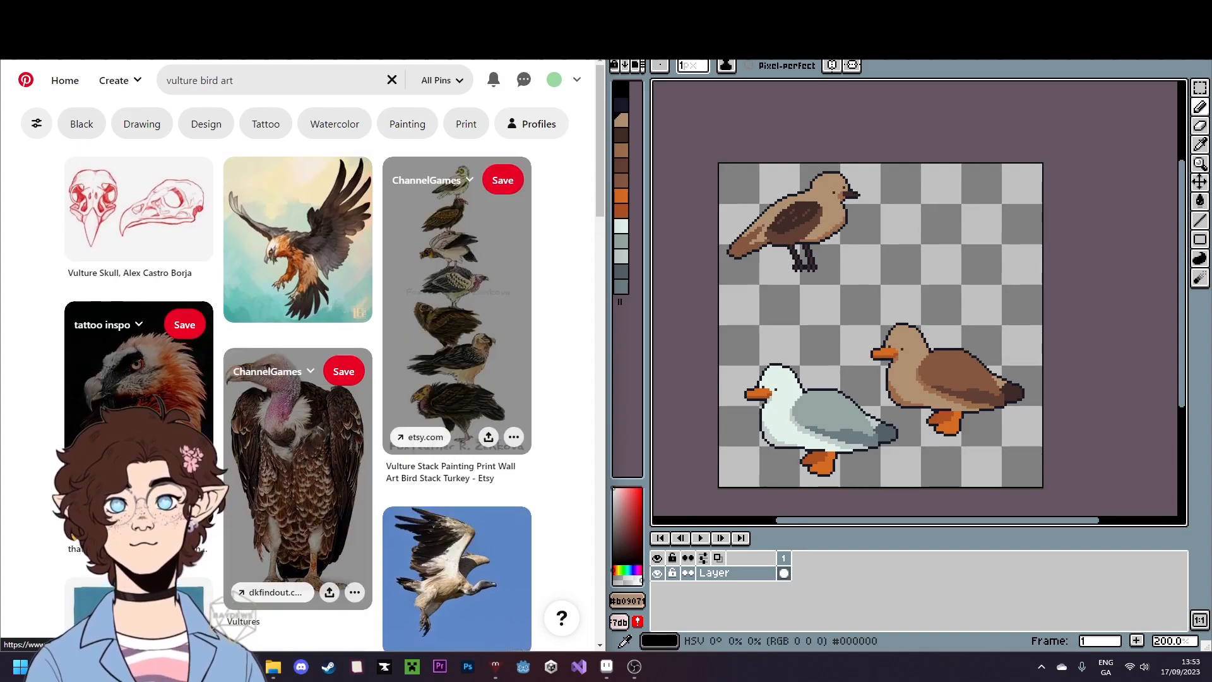
- Look through the vulture bird art results and open the "How to Draw a Vulture" pin showing step 21
{"action": "scroll", "coordinate": [388, 328], "scroll_direction": "down", "scroll_amount": 8}
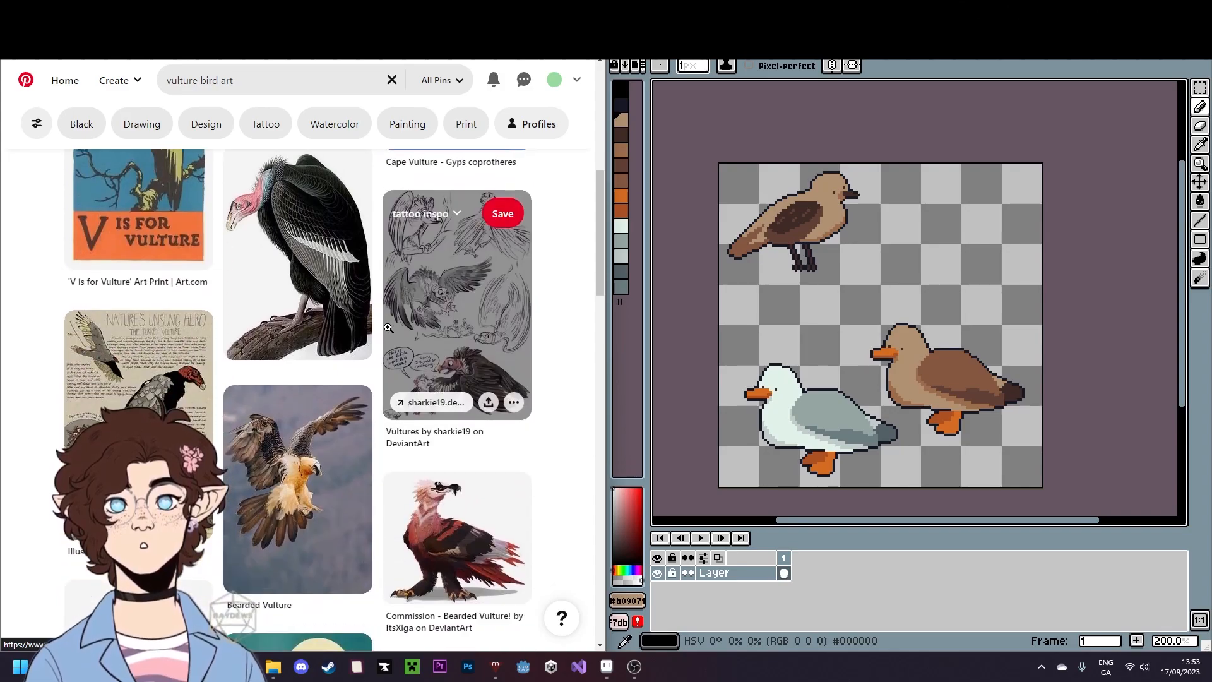
{"action": "scroll", "coordinate": [392, 316], "scroll_direction": "down", "scroll_amount": 3}
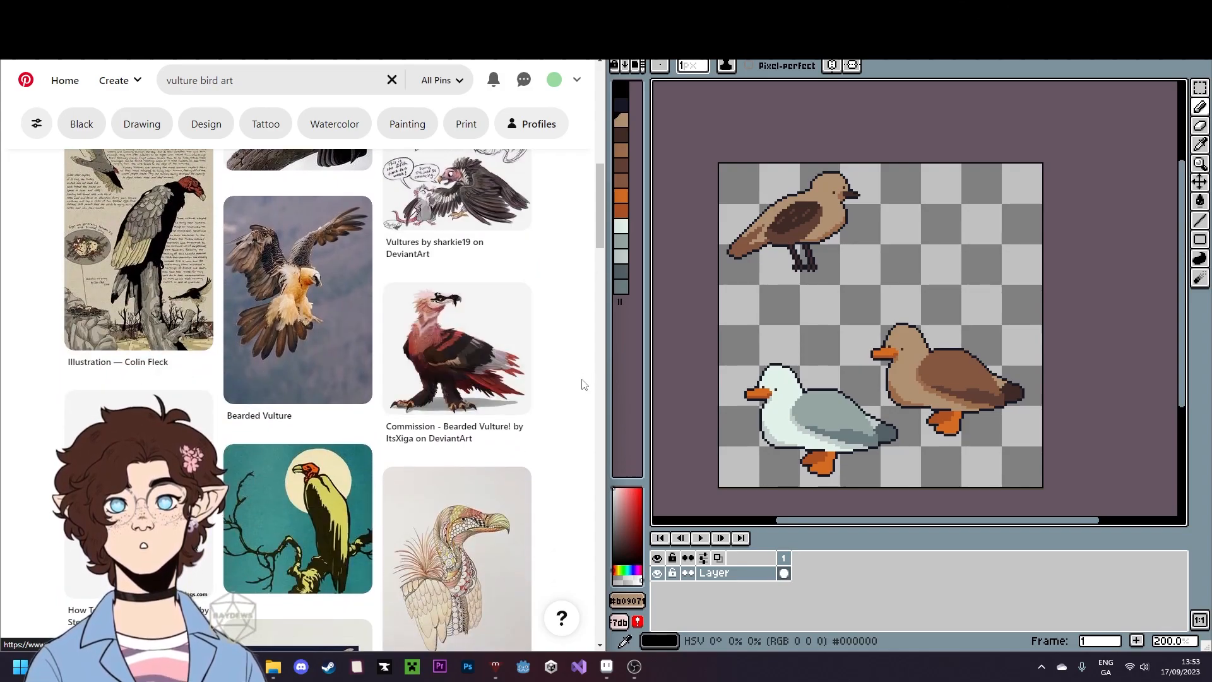
{"action": "scroll", "coordinate": [583, 386], "scroll_direction": "down", "scroll_amount": 4}
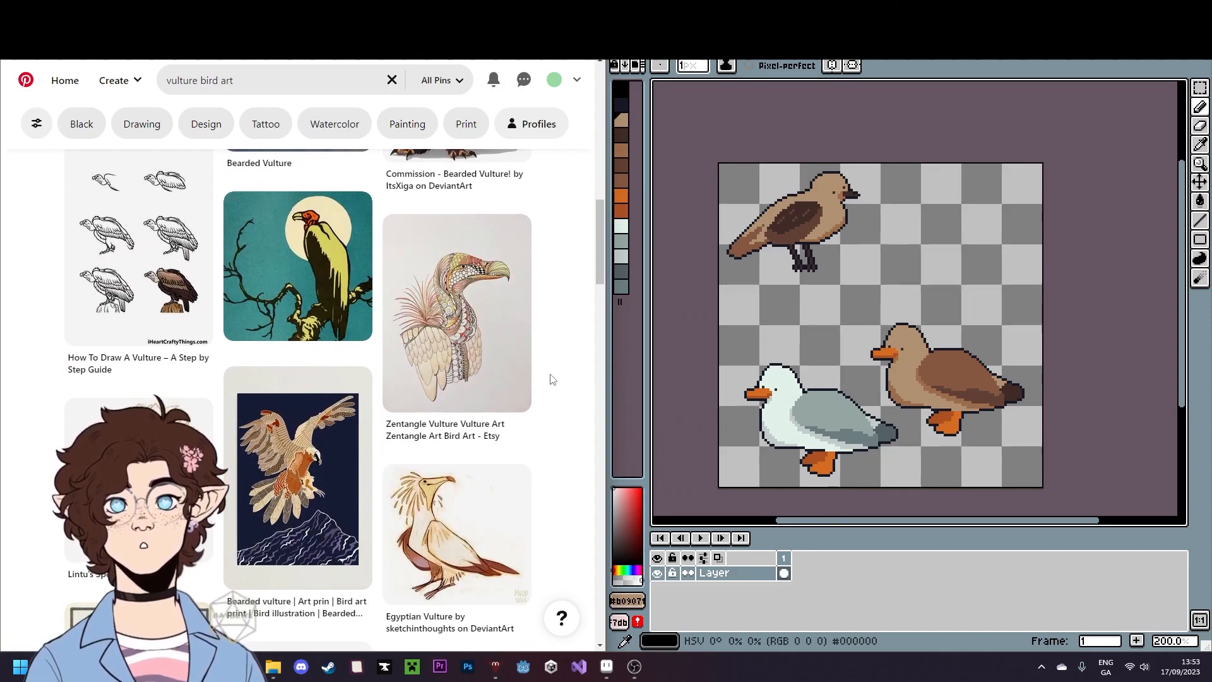
{"action": "scroll", "coordinate": [552, 379], "scroll_direction": "down", "scroll_amount": 2}
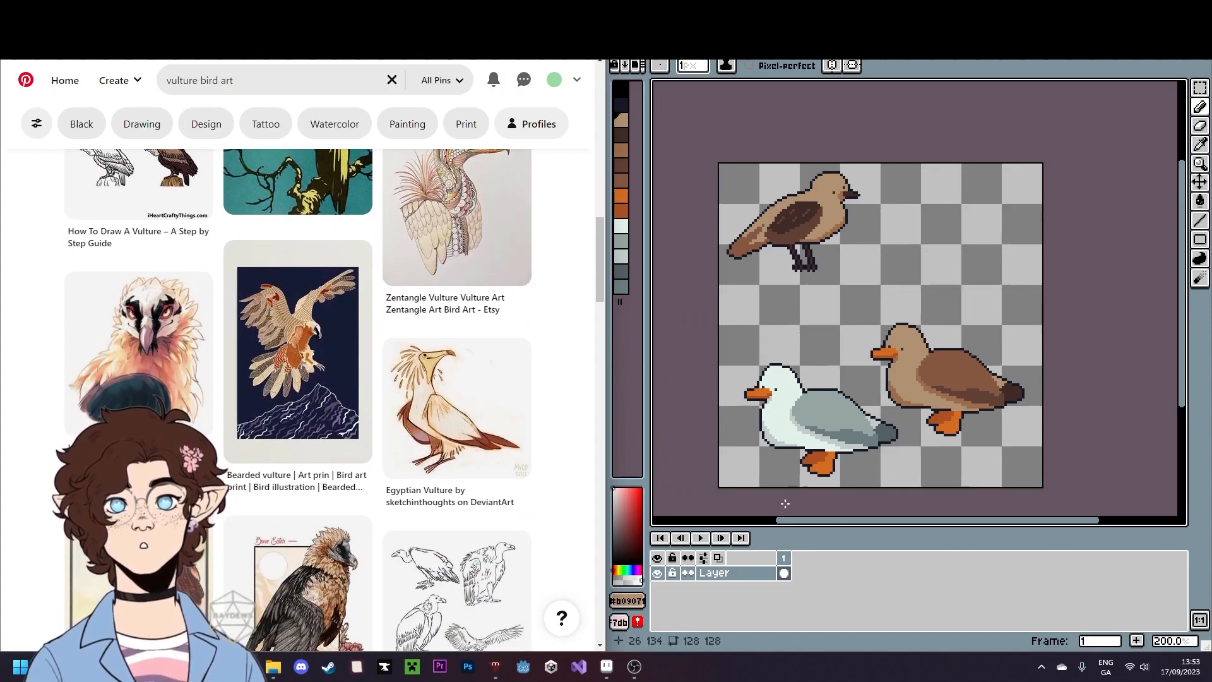
{"action": "scroll", "coordinate": [457, 388], "scroll_direction": "down", "scroll_amount": 5}
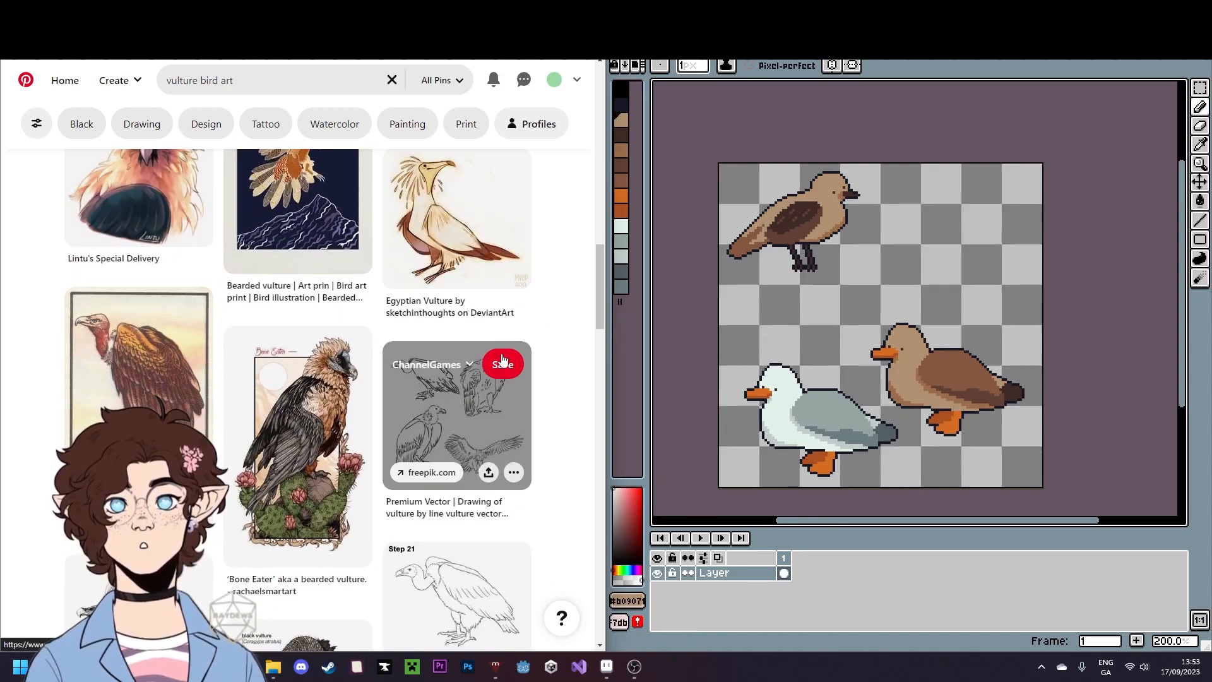
{"action": "scroll", "coordinate": [532, 333], "scroll_direction": "down", "scroll_amount": 2}
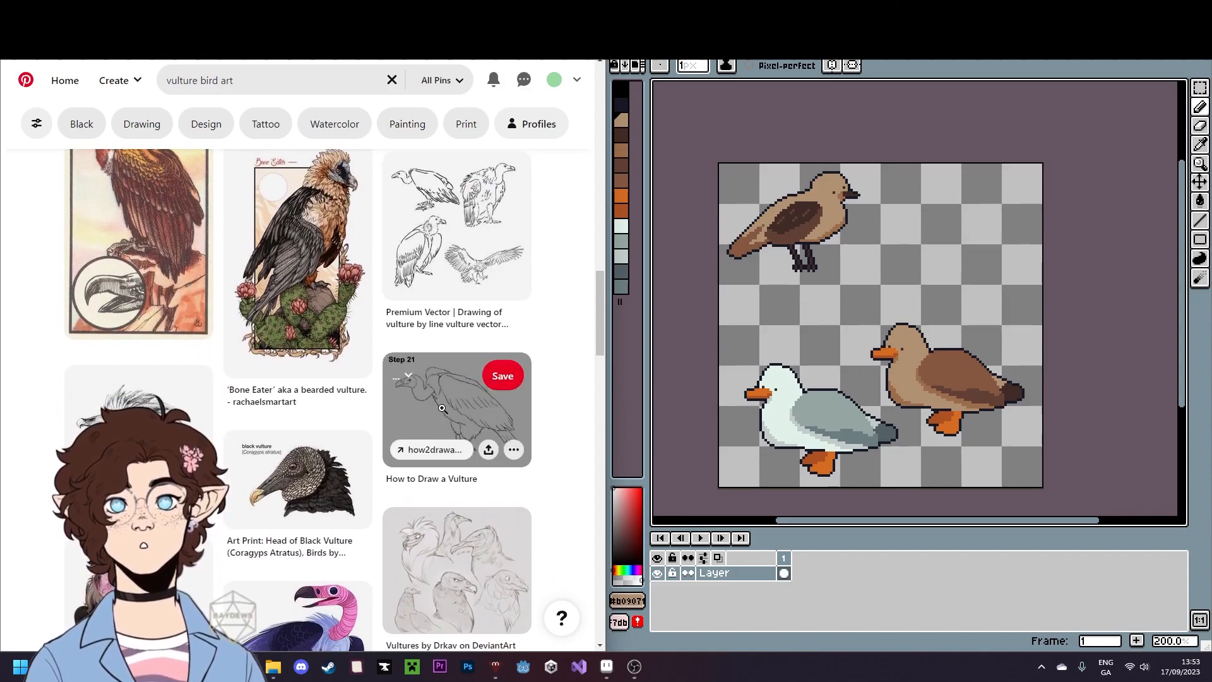
{"action": "left_click", "coordinate": [445, 409]}
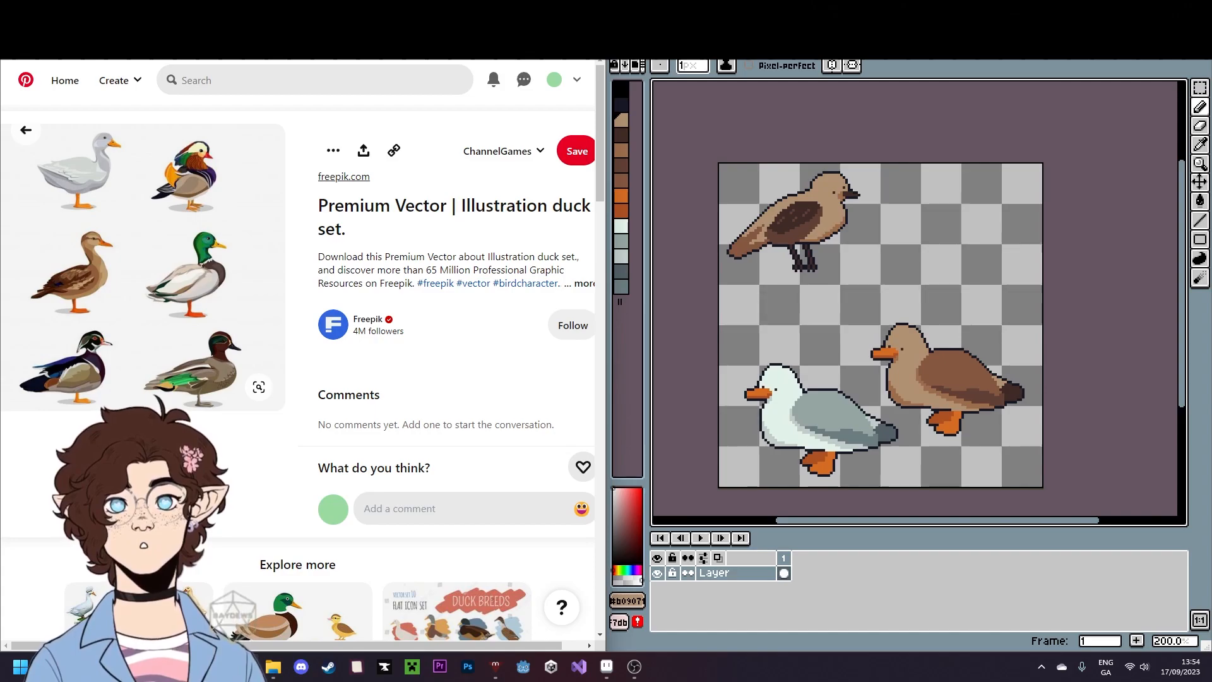
- Bring up the birdpc.png sprite and copy the whole white duck using a rectangular selection
{"action": "left_click_drag", "start_coordinate": [971, 223], "coordinate": [936, 222]}
{"action": "left_click_drag", "start_coordinate": [933, 273], "coordinate": [949, 233]}
{"action": "left_click", "coordinate": [814, 46]}
{"action": "left_click_drag", "start_coordinate": [919, 317], "coordinate": [915, 315]}
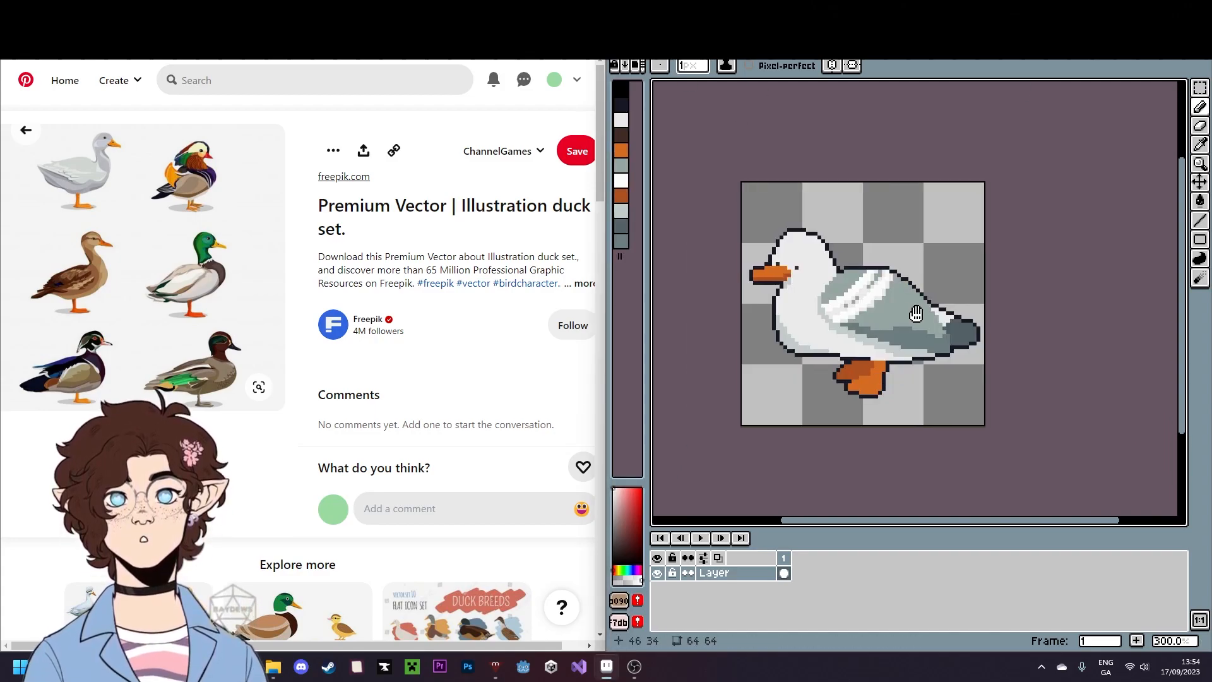
{"action": "left_click", "coordinate": [1200, 91]}
{"action": "left_click_drag", "start_coordinate": [685, 120], "coordinate": [941, 481]}
{"action": "key", "text": "ctrl+d"}
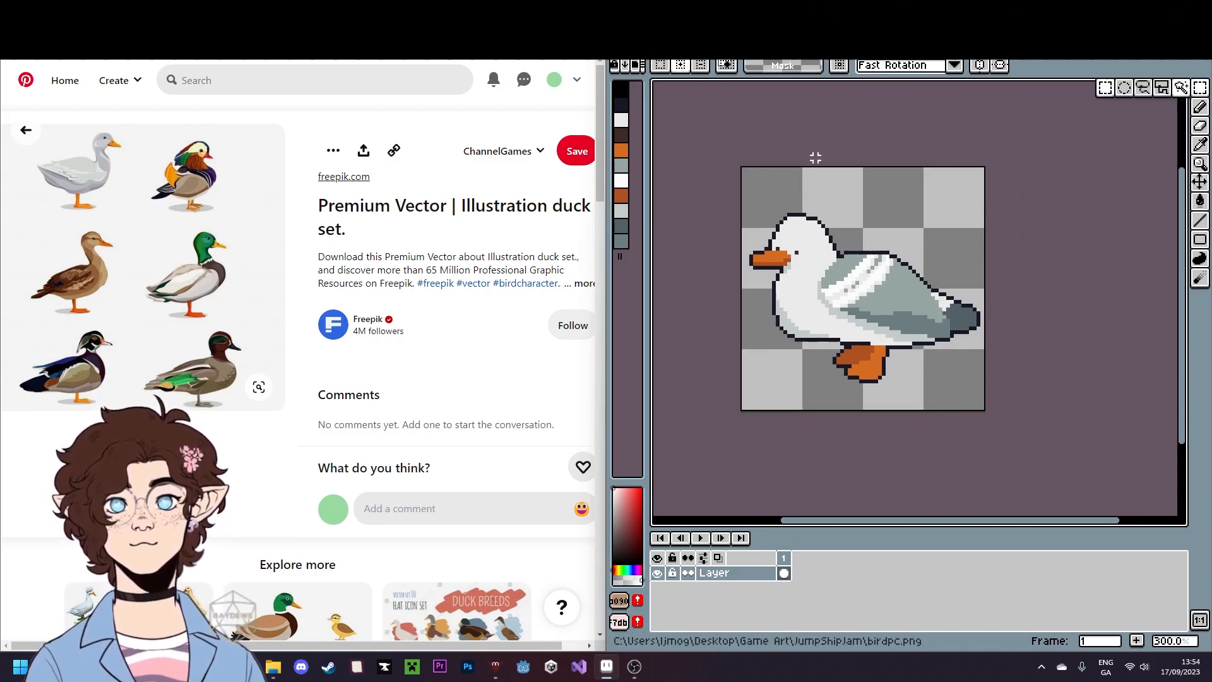
{"action": "left_click_drag", "start_coordinate": [698, 133], "coordinate": [1020, 435]}
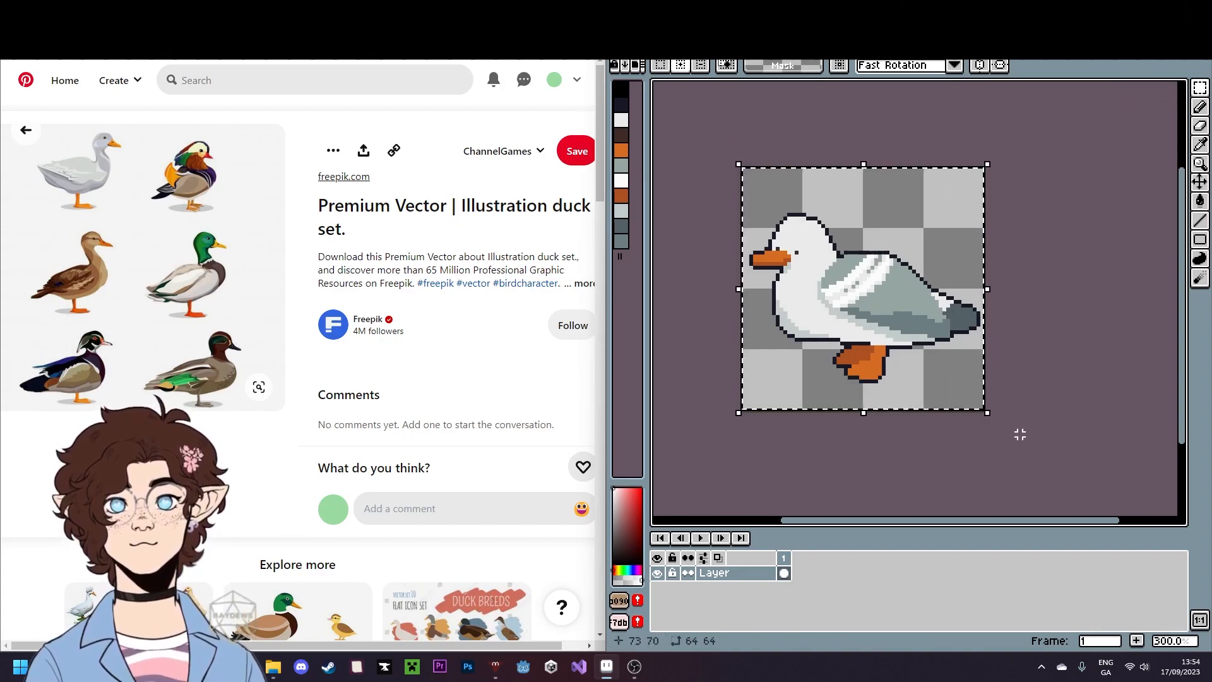
{"action": "key", "text": "ctrl+d"}
- Create a new 64 by 64 px RGBA sprite with a transparent background and paste the duck into it
{"action": "left_click", "coordinate": [622, 27]}
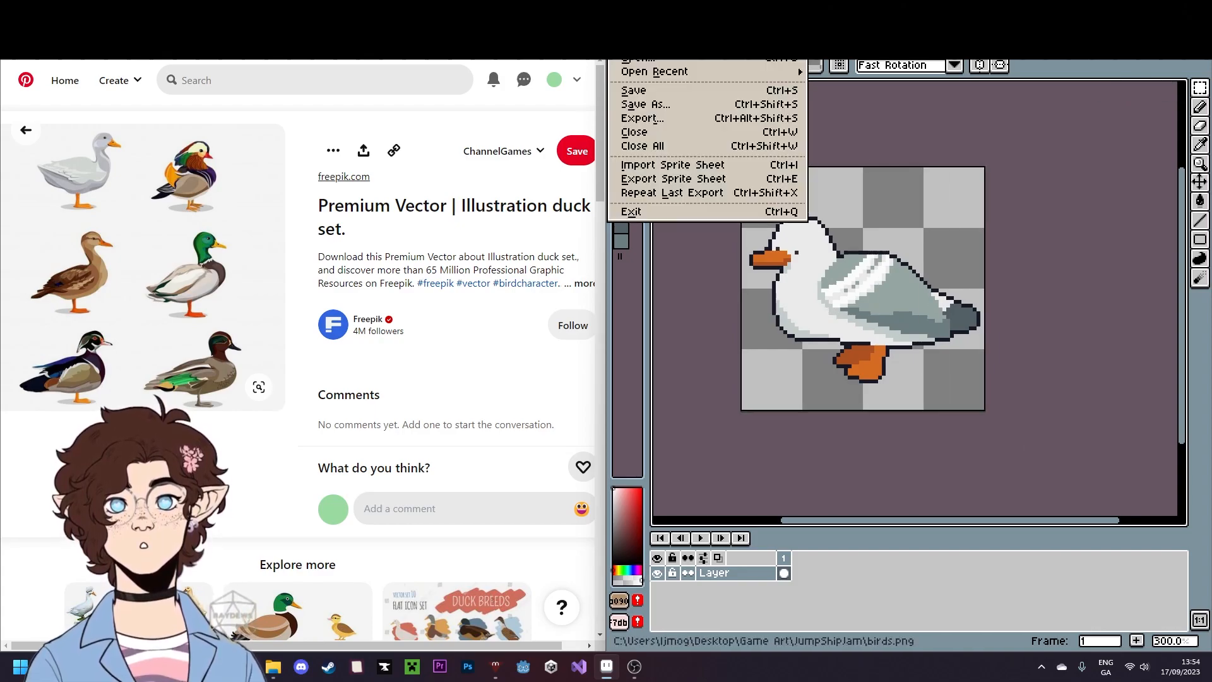
{"action": "left_click", "coordinate": [653, 44]}
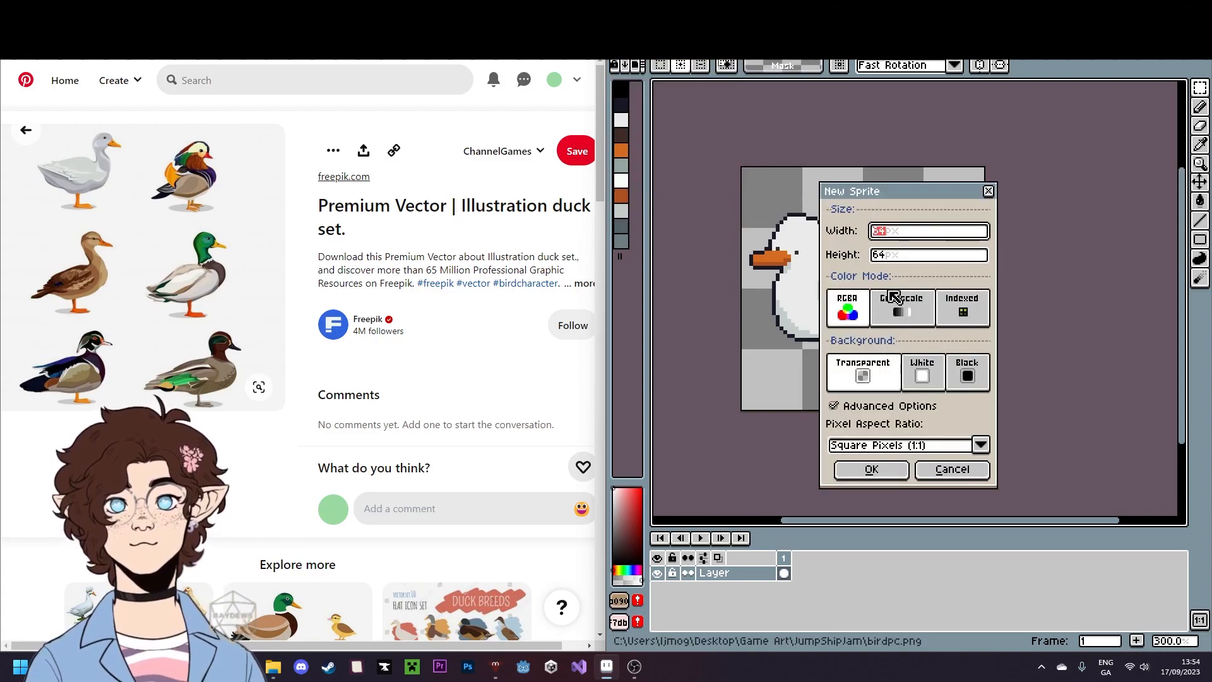
{"action": "left_click", "coordinate": [871, 469]}
{"action": "key", "text": "ctrl+v"}
{"action": "scroll", "coordinate": [938, 319], "scroll_direction": "up", "scroll_amount": 3}
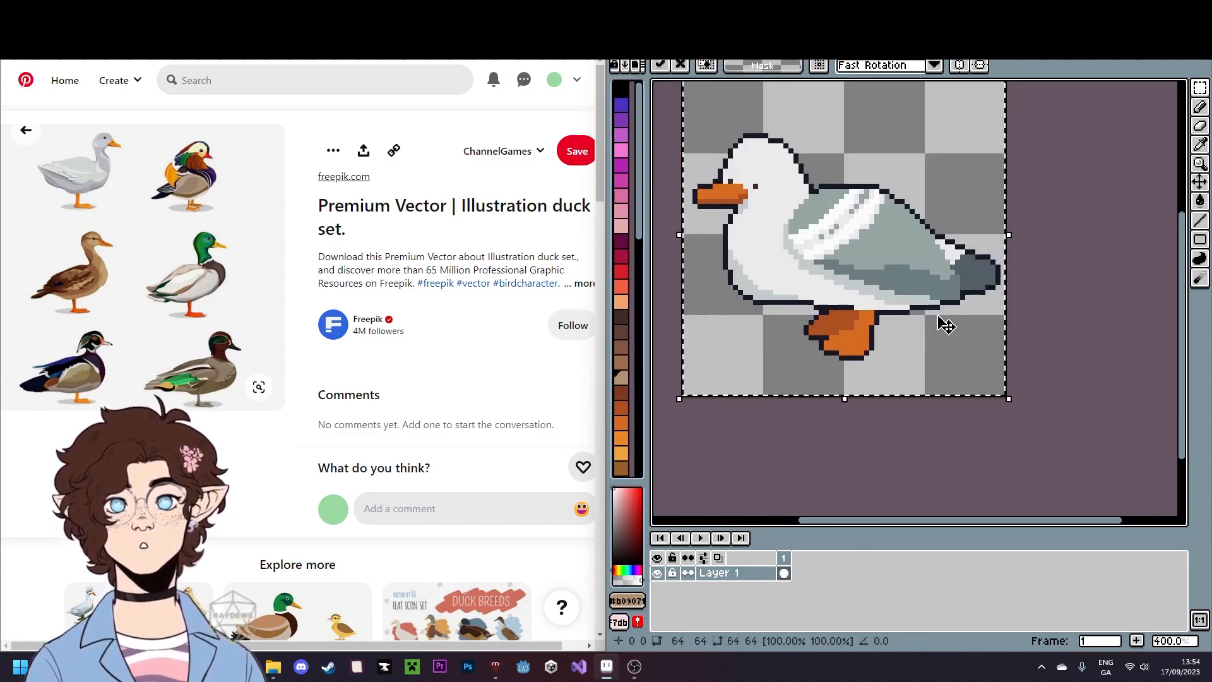
{"action": "key", "text": "Return"}
{"action": "scroll", "coordinate": [939, 319], "scroll_direction": "down", "scroll_amount": 2}
- Flip the pasted duck horizontally
{"action": "left_click", "coordinate": [622, 27]}
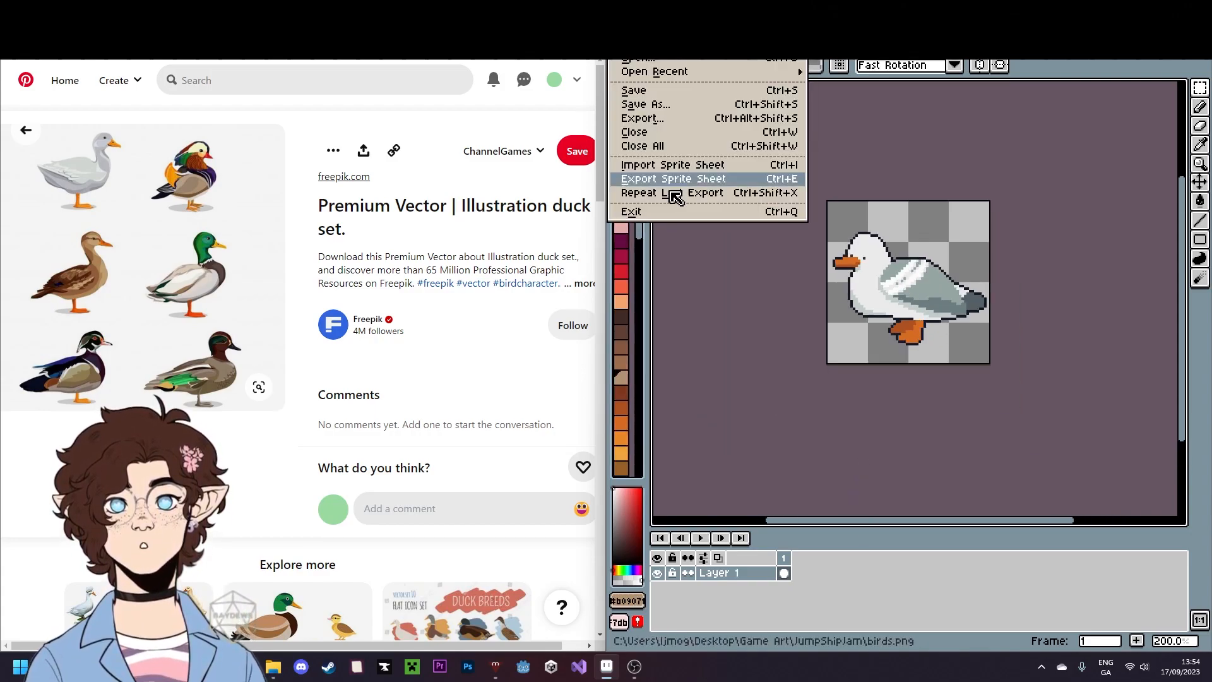
{"action": "mouse_move", "coordinate": [651, 28]}
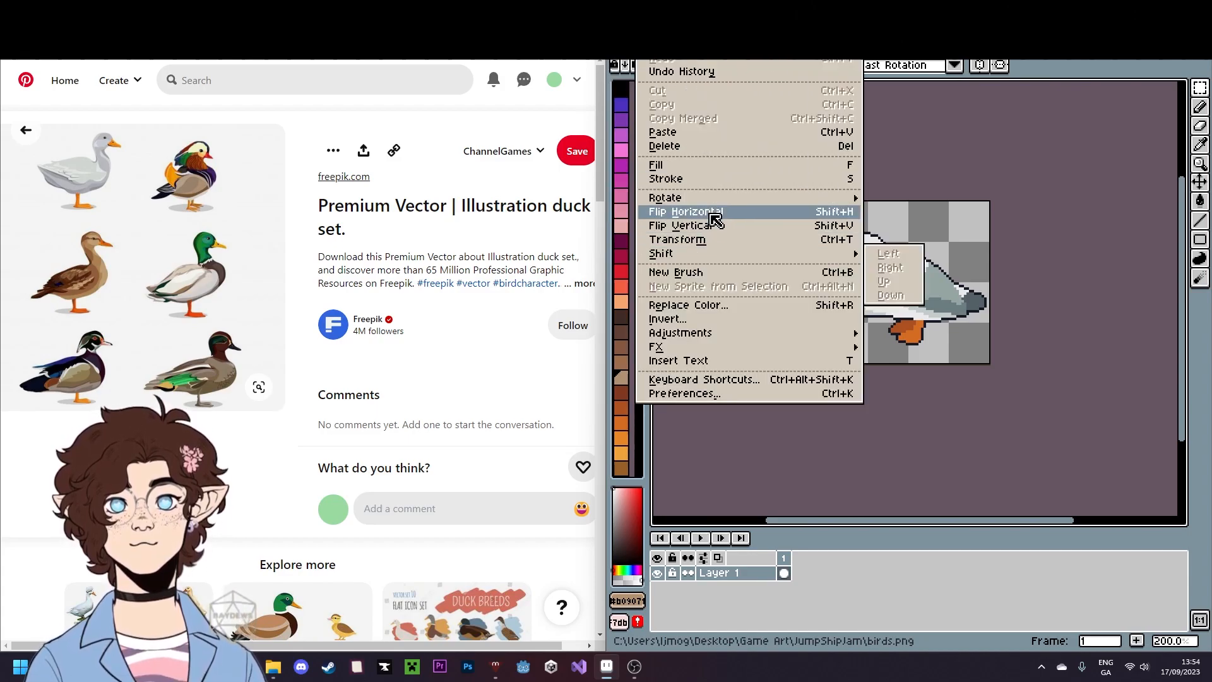
{"action": "left_click", "coordinate": [707, 211]}
- Recolour the white stripes and their light edge pixels on the duck's wing with the wing's grey-green #95a6a2
{"action": "scroll", "coordinate": [903, 281], "scroll_direction": "up", "scroll_amount": 6}
{"action": "mouse_move", "coordinate": [964, 328]}
{"action": "left_mouse_down"}
{"action": "mouse_move", "coordinate": [970, 356]}
{"action": "mouse_move", "coordinate": [994, 297]}
{"action": "mouse_move", "coordinate": [1018, 276]}
{"action": "left_mouse_up"}
{"action": "key", "text": "g"}
{"action": "left_click", "coordinate": [946, 260]}
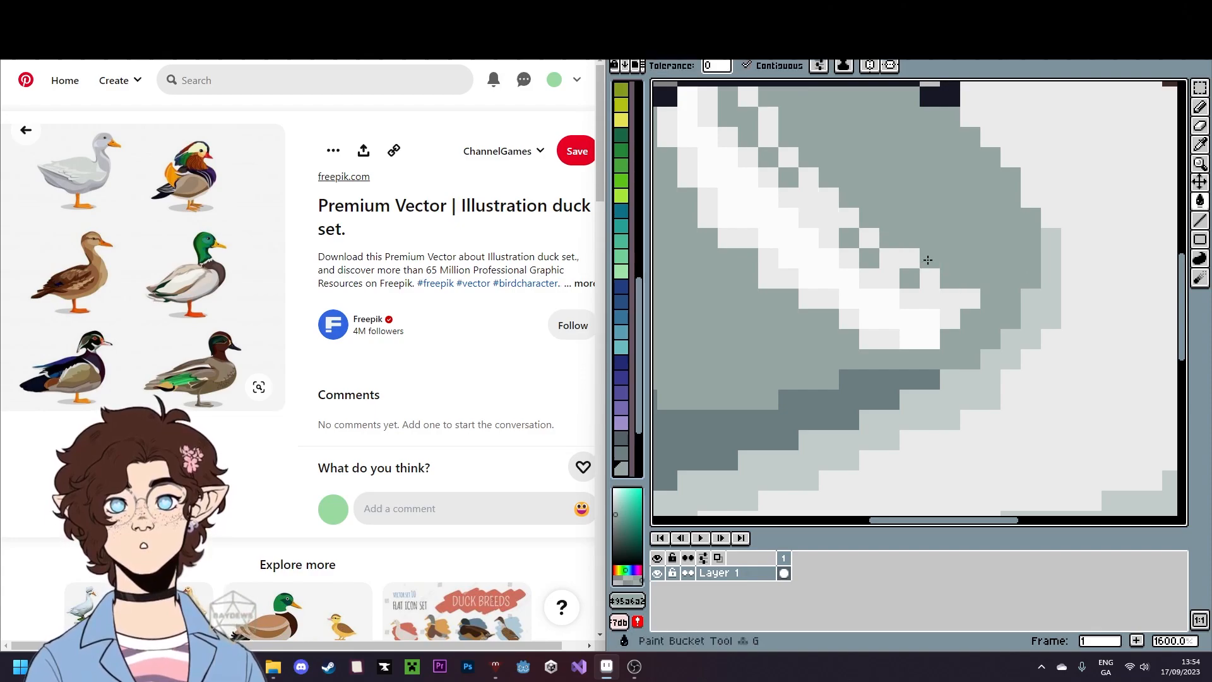
{"action": "left_click", "coordinate": [891, 271]}
{"action": "left_click", "coordinate": [910, 300]}
{"action": "left_click", "coordinate": [909, 315]}
{"action": "left_click", "coordinate": [882, 339]}
{"action": "left_click", "coordinate": [818, 298]}
{"action": "left_click", "coordinate": [773, 272]}
{"action": "left_click", "coordinate": [735, 238]}
{"action": "left_click", "coordinate": [707, 209]}
{"action": "left_click", "coordinate": [688, 170]}
{"action": "left_click", "coordinate": [669, 129]}
{"action": "left_click", "coordinate": [711, 106]}
{"action": "key", "text": "b"}
{"action": "mouse_move", "coordinate": [711, 111]}
{"action": "left_mouse_down"}
{"action": "mouse_move", "coordinate": [800, 233]}
{"action": "mouse_move", "coordinate": [843, 262]}
{"action": "mouse_move", "coordinate": [763, 157]}
{"action": "mouse_move", "coordinate": [873, 252]}
{"action": "mouse_move", "coordinate": [744, 94]}
{"action": "left_mouse_up"}
{"action": "scroll", "coordinate": [837, 296], "scroll_direction": "down", "scroll_amount": 6}
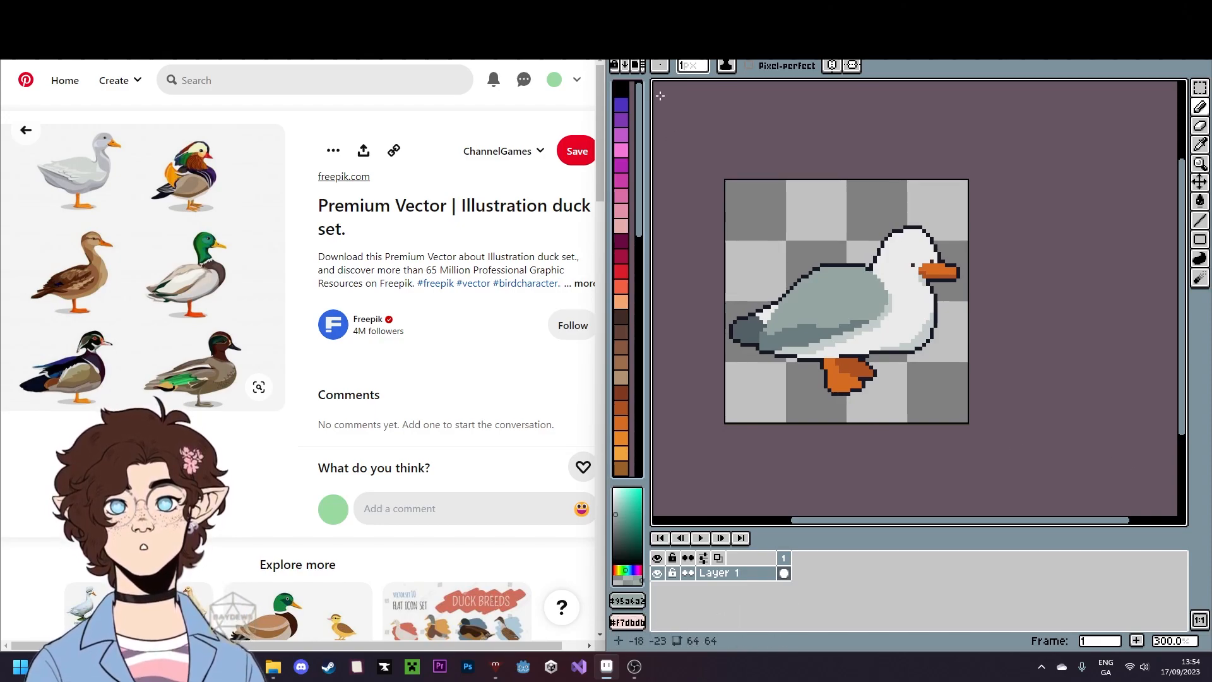
- Compare the original birdpc.png duck with the flipped, stripe-free copy and return to the copy
{"action": "left_click", "coordinate": [648, 51]}
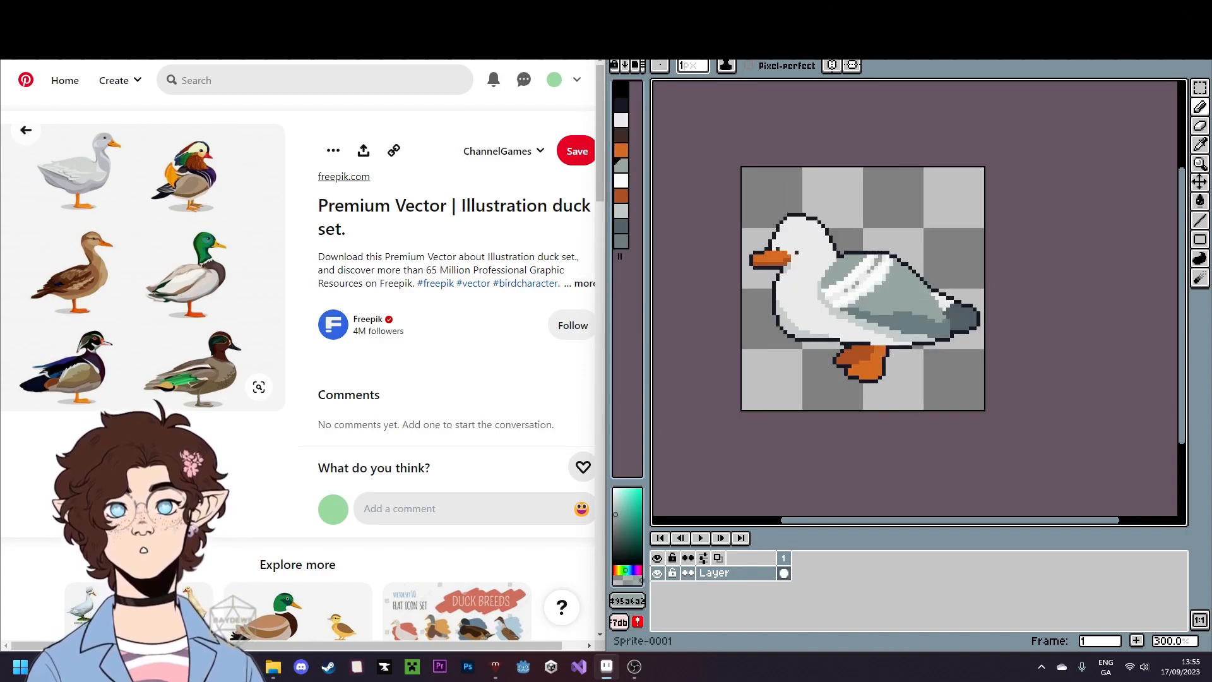
{"action": "left_click", "coordinate": [1199, 88]}
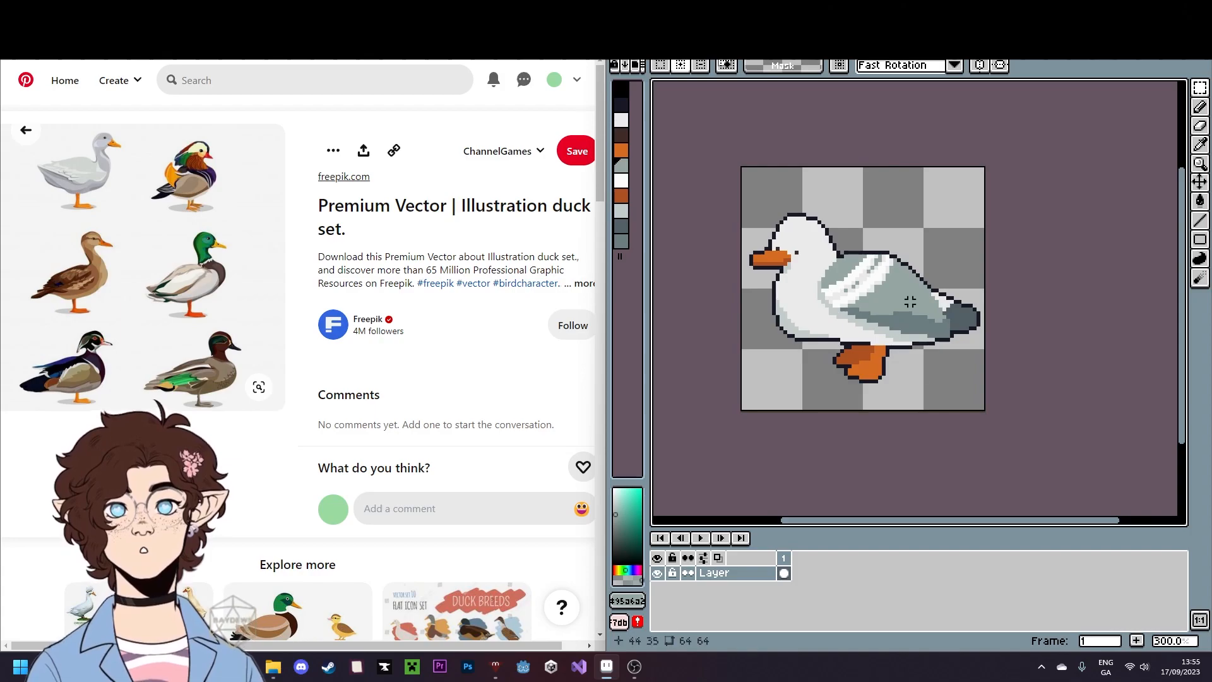
{"action": "left_click", "coordinate": [737, 53]}
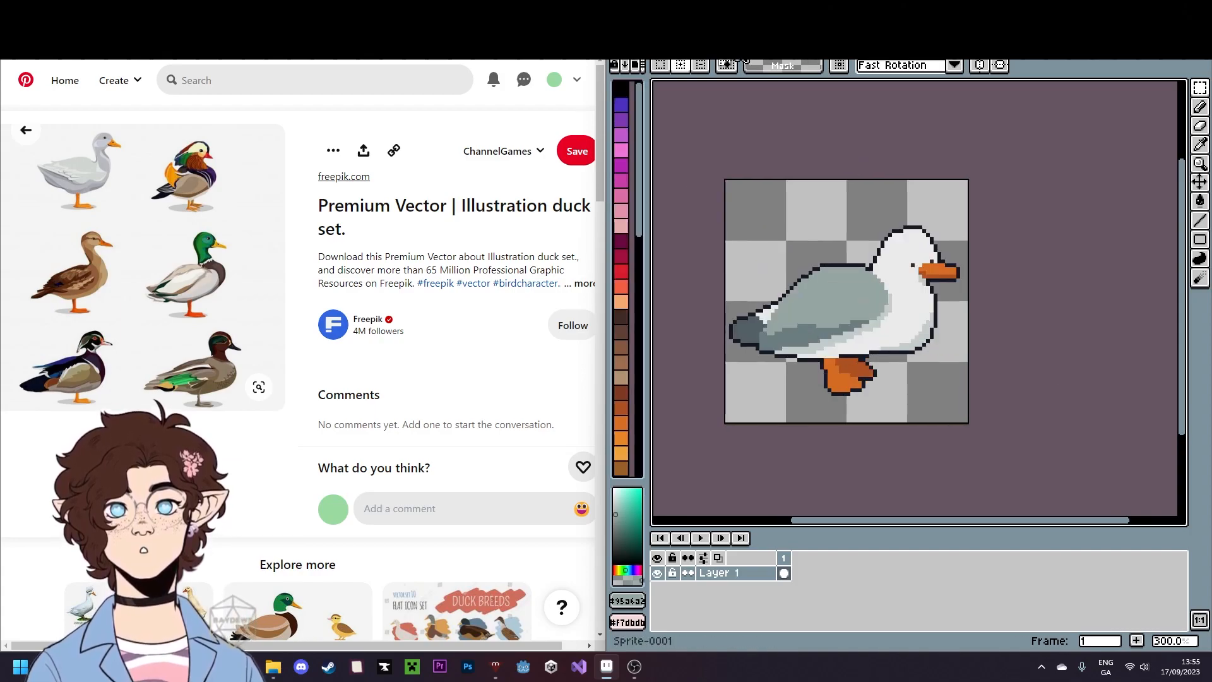
{"action": "left_click", "coordinate": [827, 53]}
{"action": "left_click", "coordinate": [745, 53]}
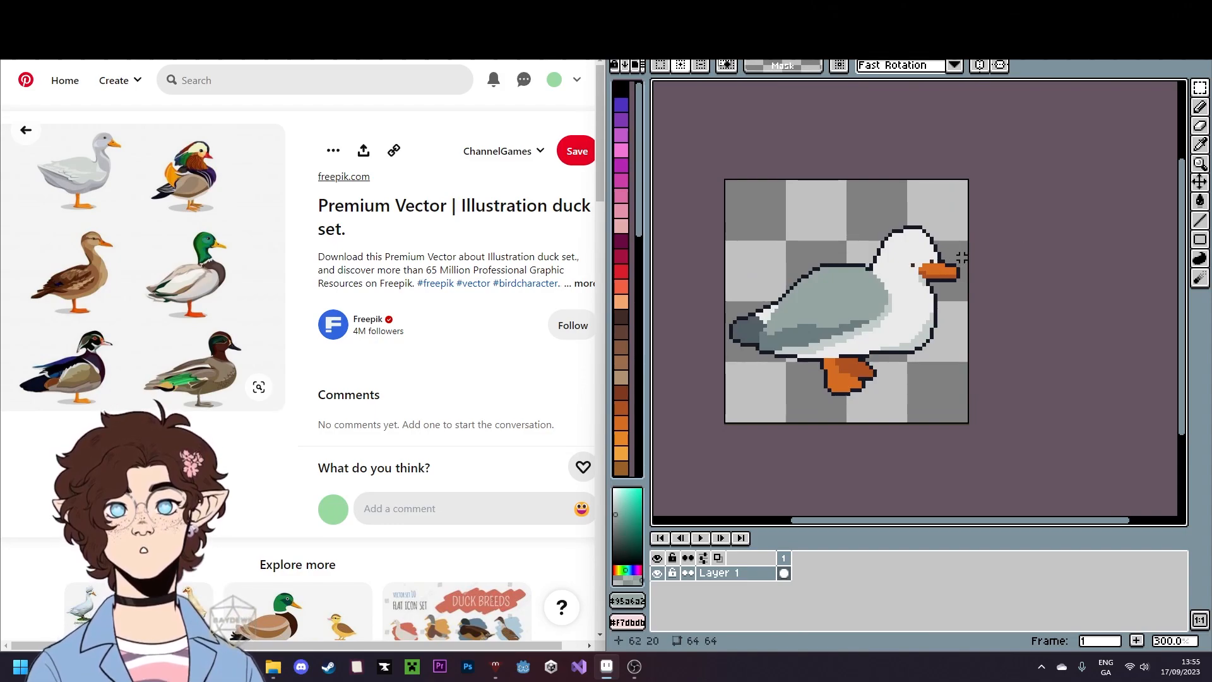
{"action": "left_click", "coordinate": [622, 41]}
{"action": "left_click", "coordinate": [705, 105]}
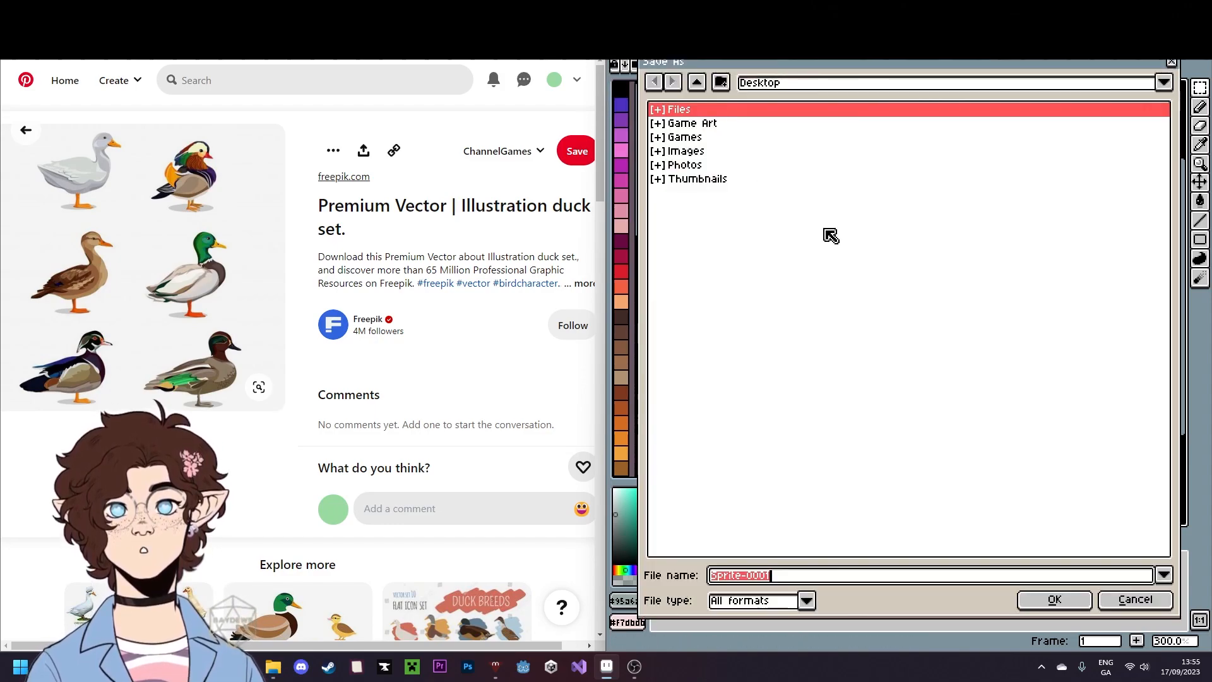
{"action": "double_click", "coordinate": [730, 123]}
{"action": "double_click", "coordinate": [700, 137]}
{"action": "left_click_drag", "start_coordinate": [810, 575], "coordinate": [703, 571]}
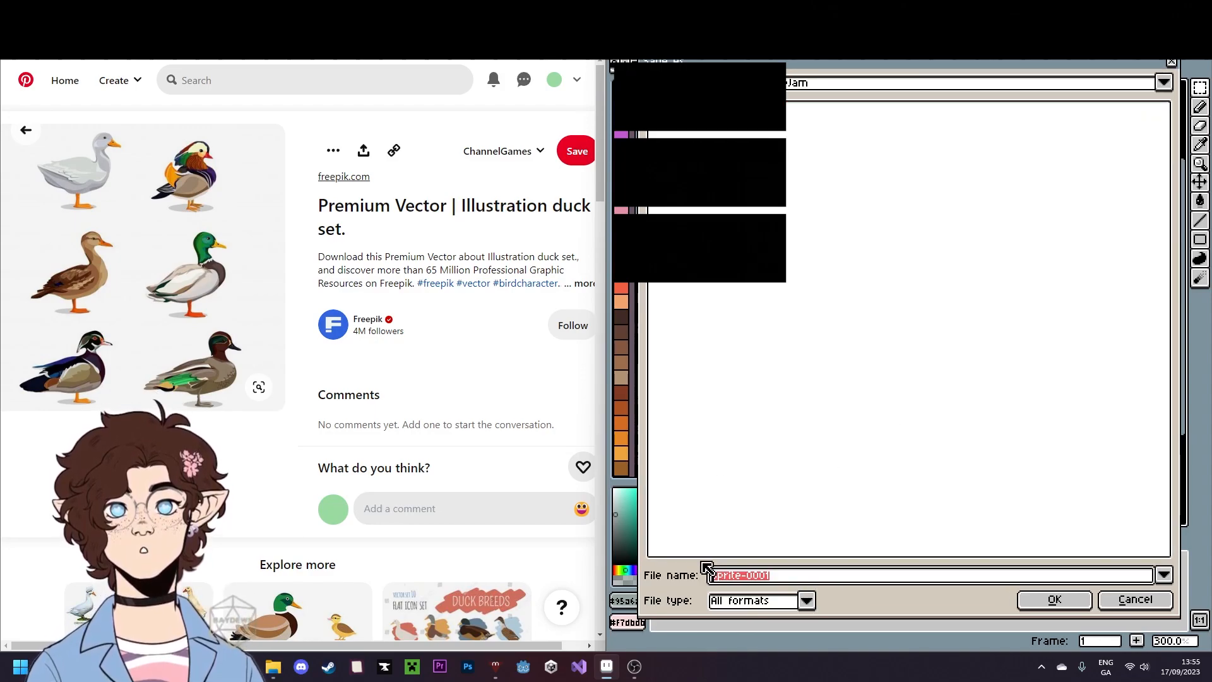
{"action": "left_click", "coordinate": [677, 110]}
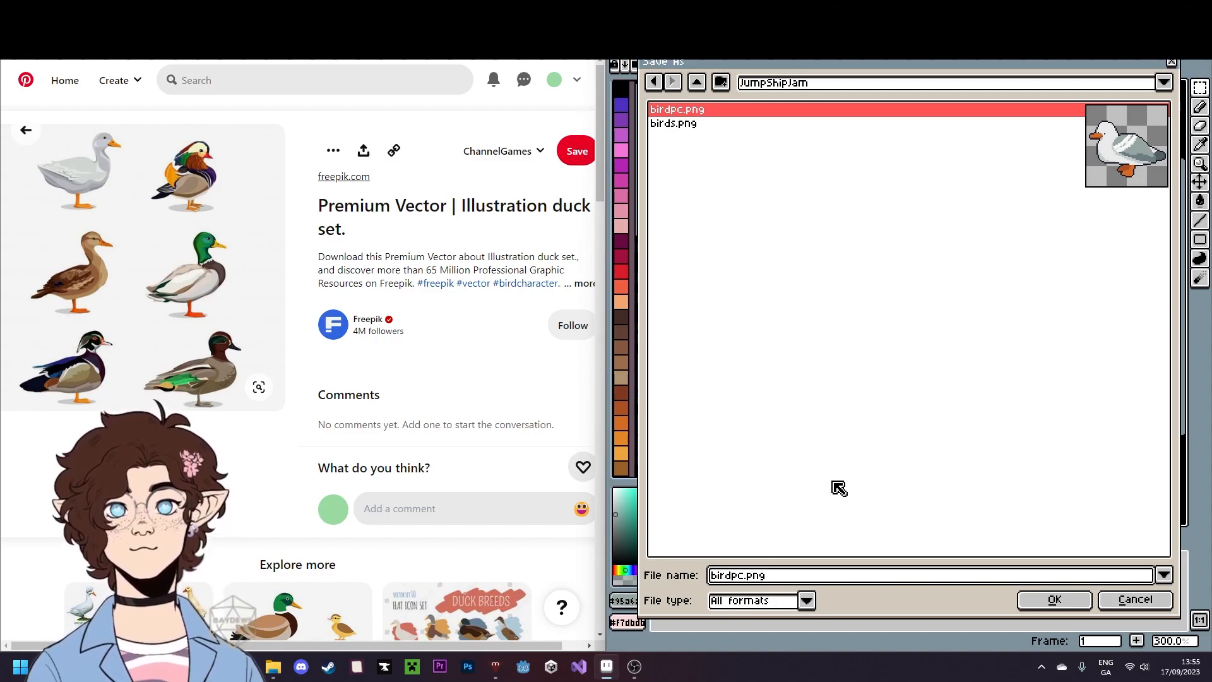
{"action": "type", "text": "Facing"}
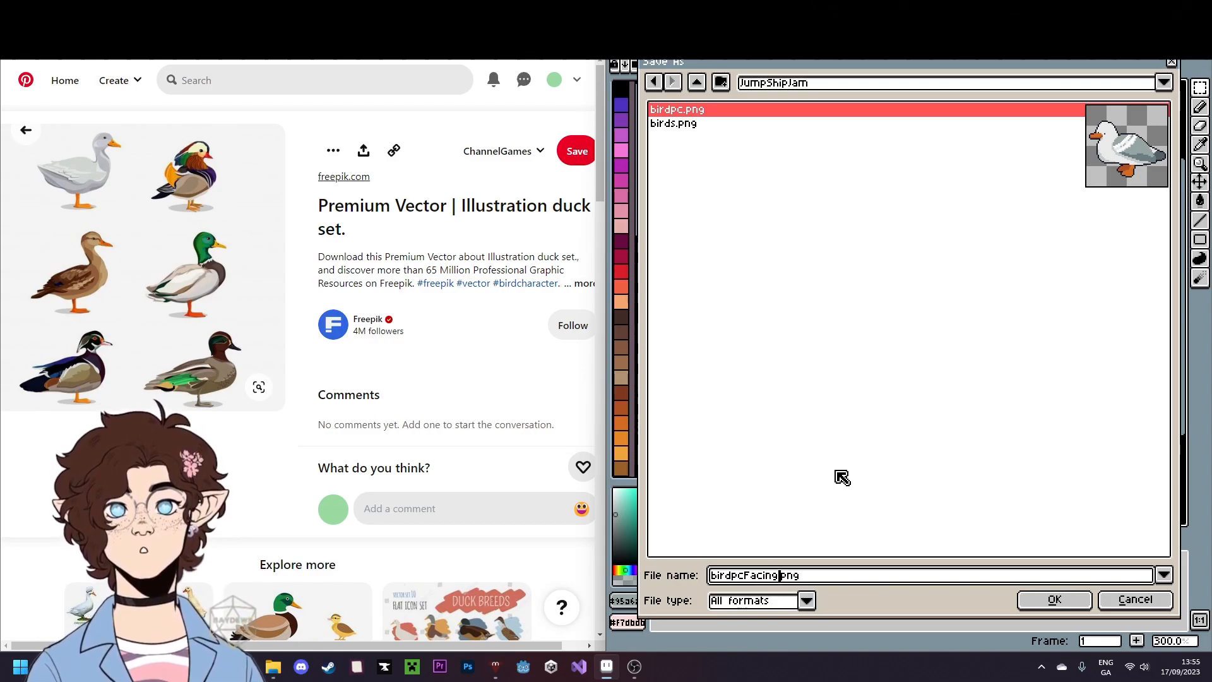
{"action": "type", "text": "Right"}
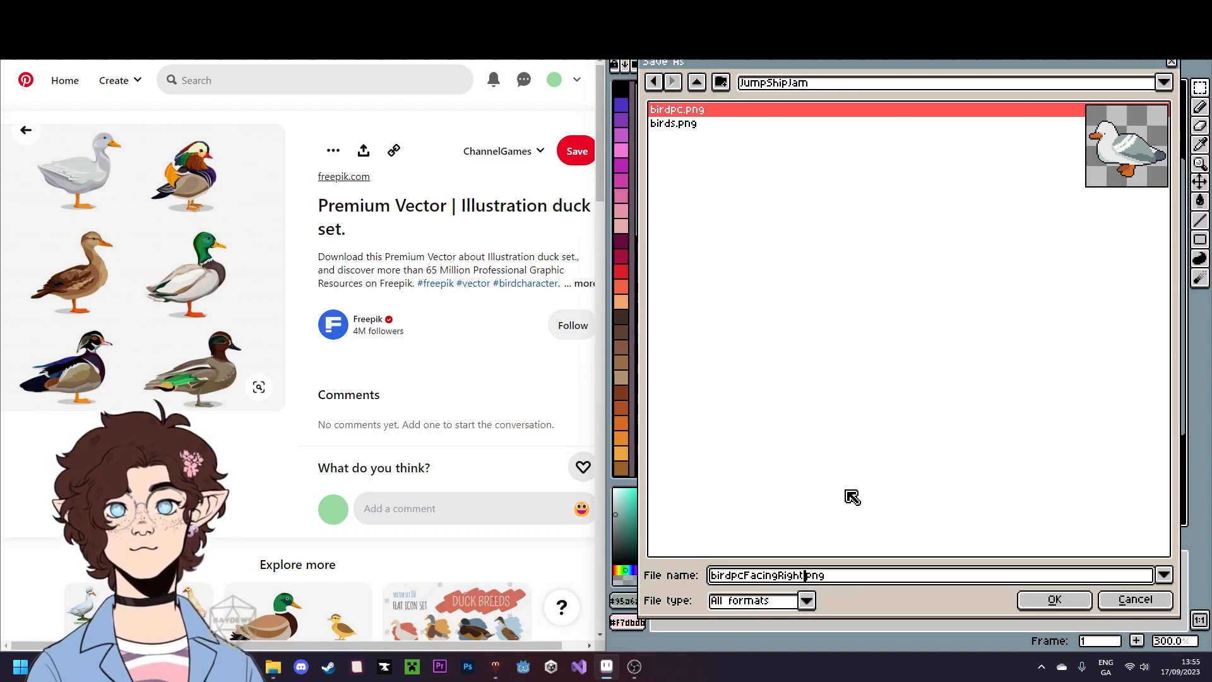
{"action": "left_click", "coordinate": [765, 204]}
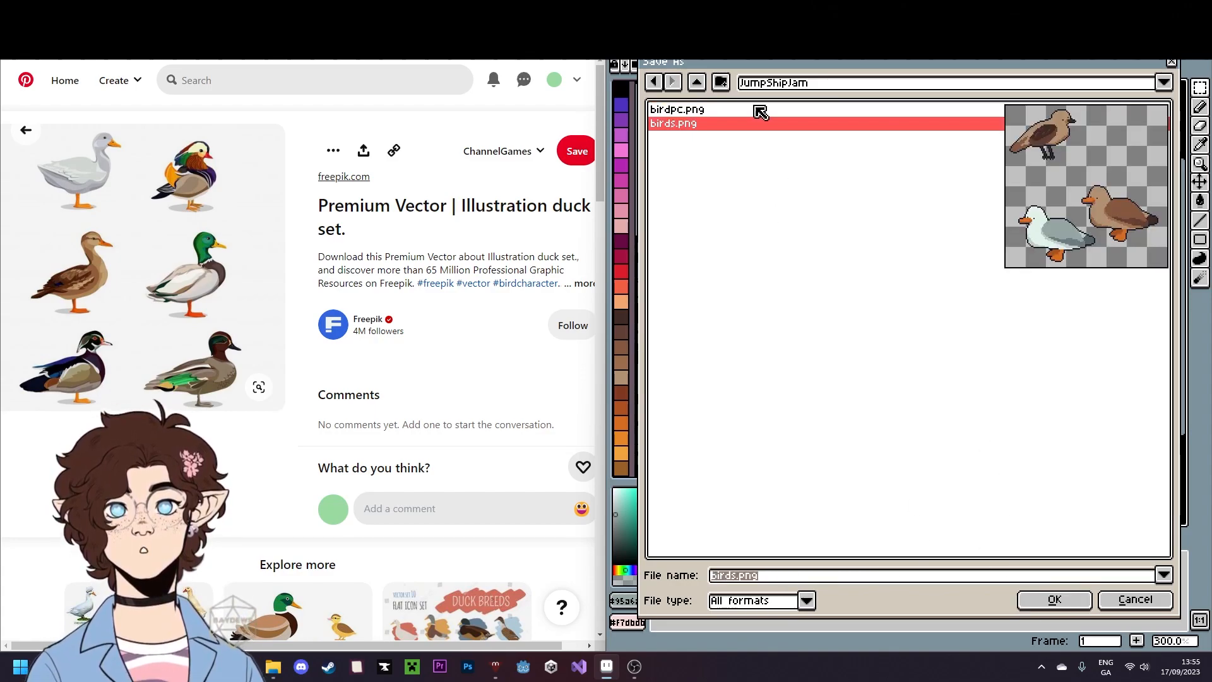
{"action": "left_click", "coordinate": [746, 576]}
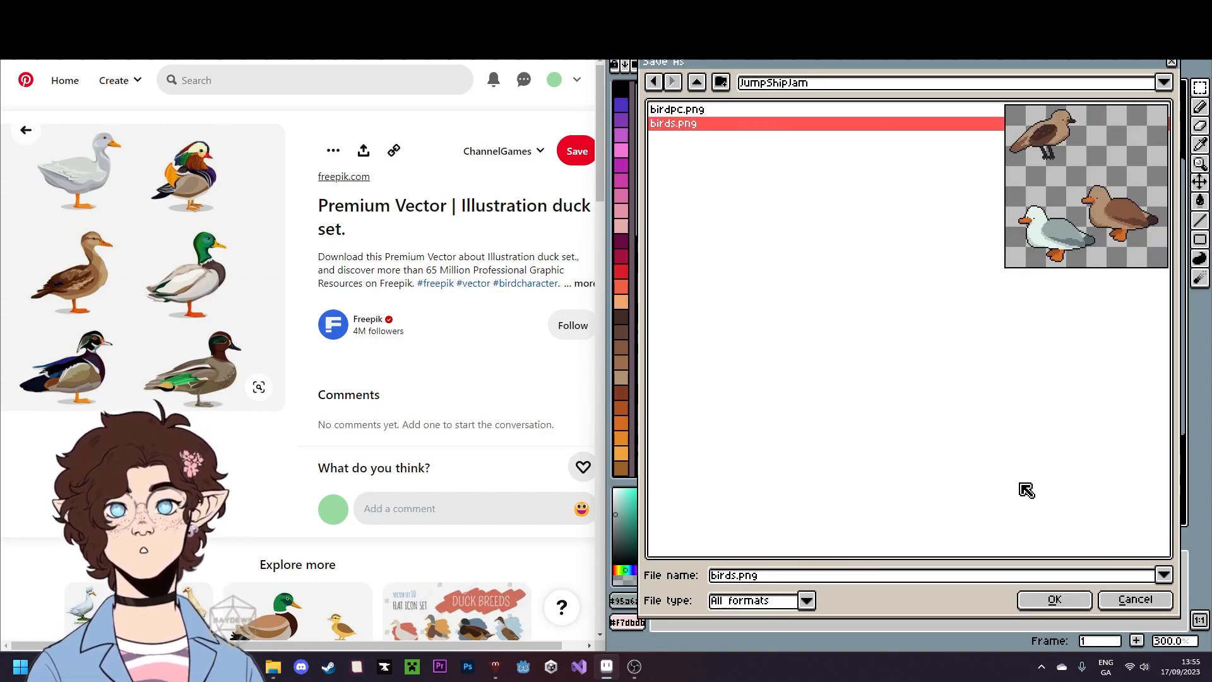
{"action": "left_click", "coordinate": [1136, 599]}
- Save the flipped, stripe-free duck sprite as birdpcFacingRight in the JumpShipJam folder
{"action": "left_click", "coordinate": [621, 30]}
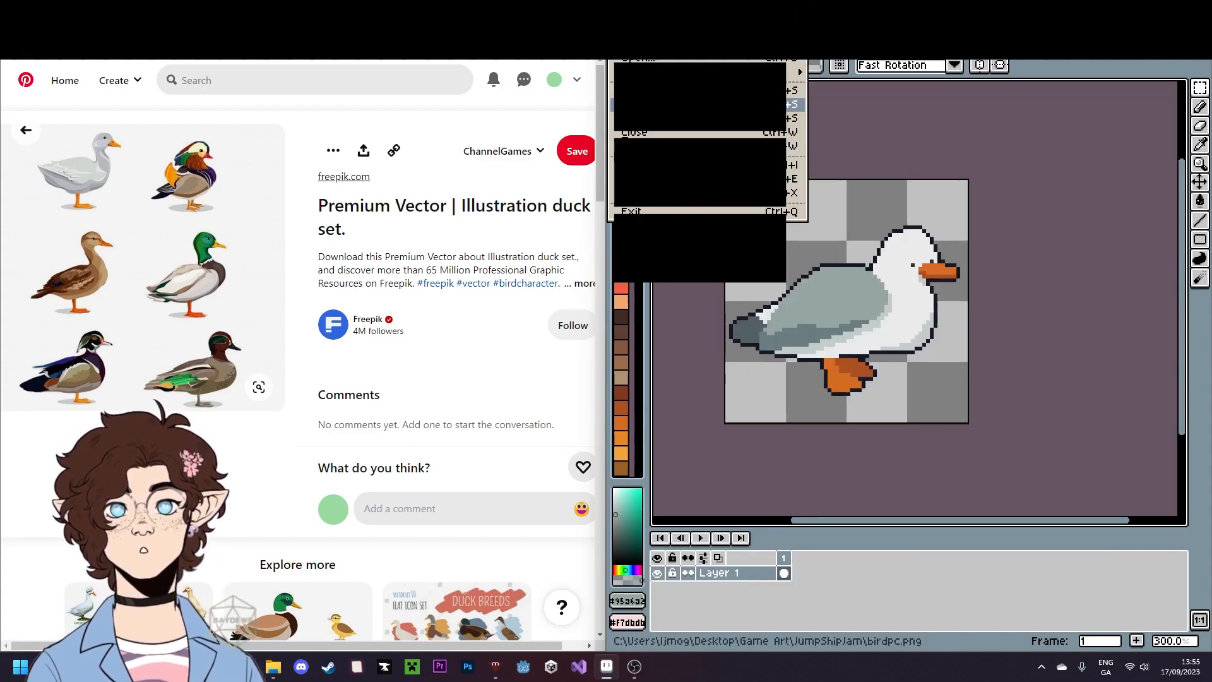
{"action": "left_click", "coordinate": [792, 105]}
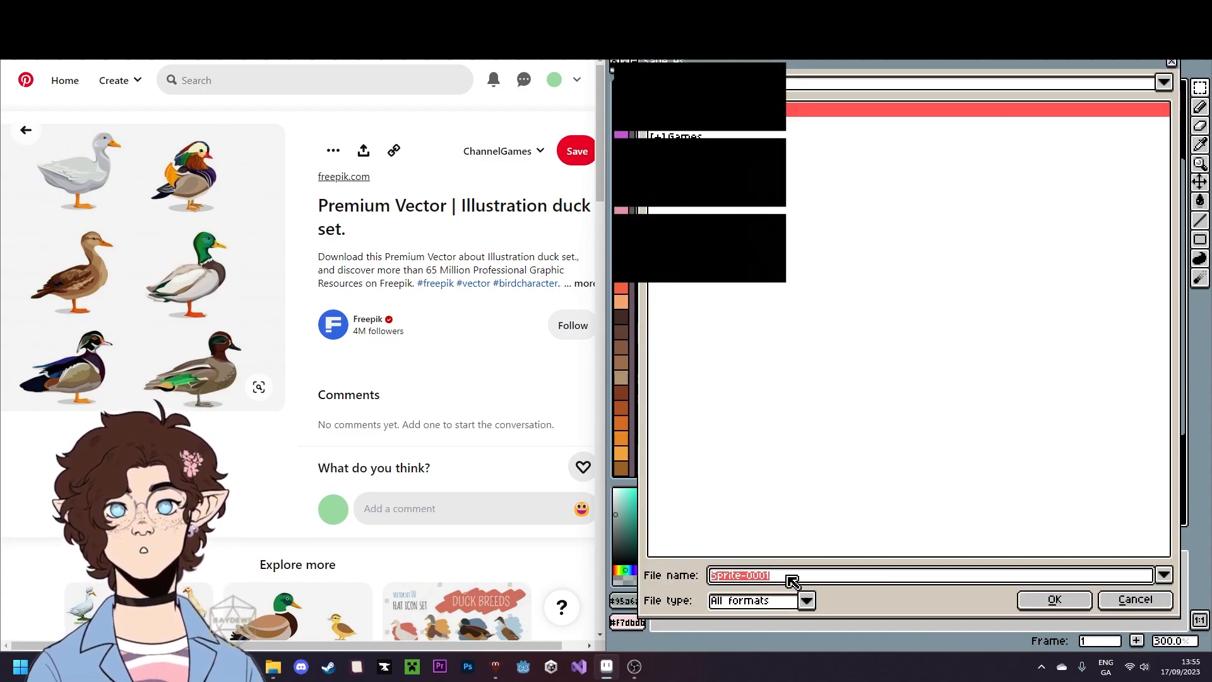
{"action": "double_click", "coordinate": [727, 134]}
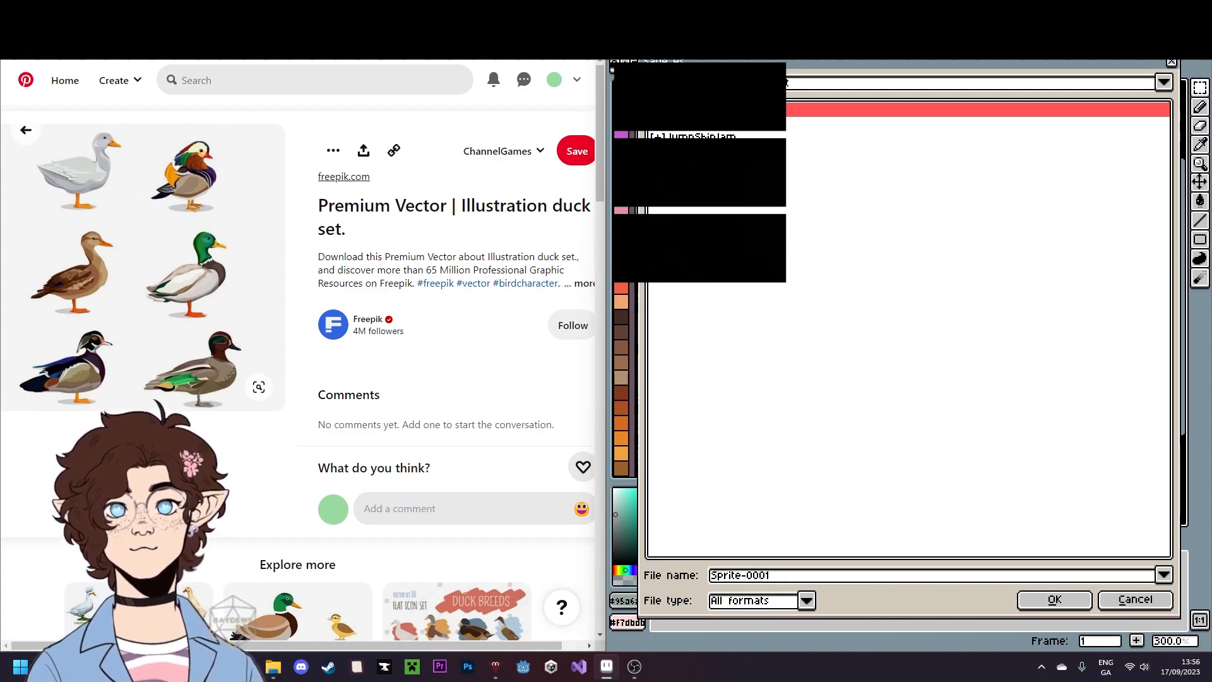
{"action": "double_click", "coordinate": [719, 138]}
{"action": "left_click", "coordinate": [777, 576]}
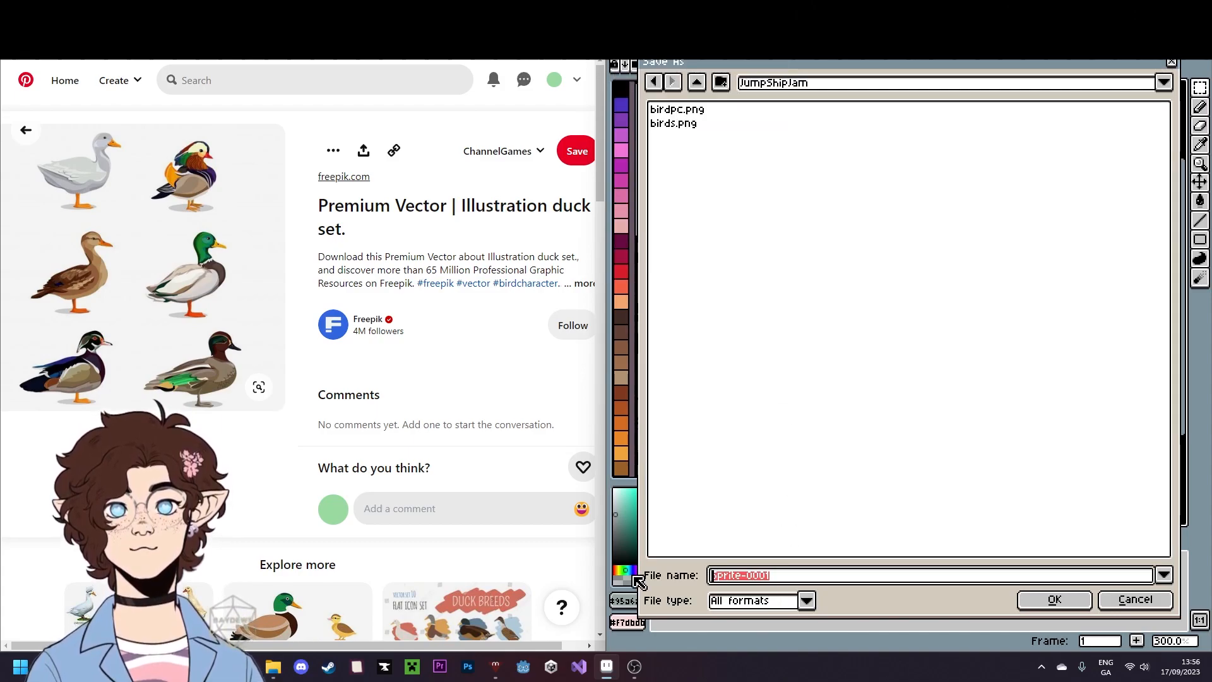
{"action": "type", "text": "bir"}
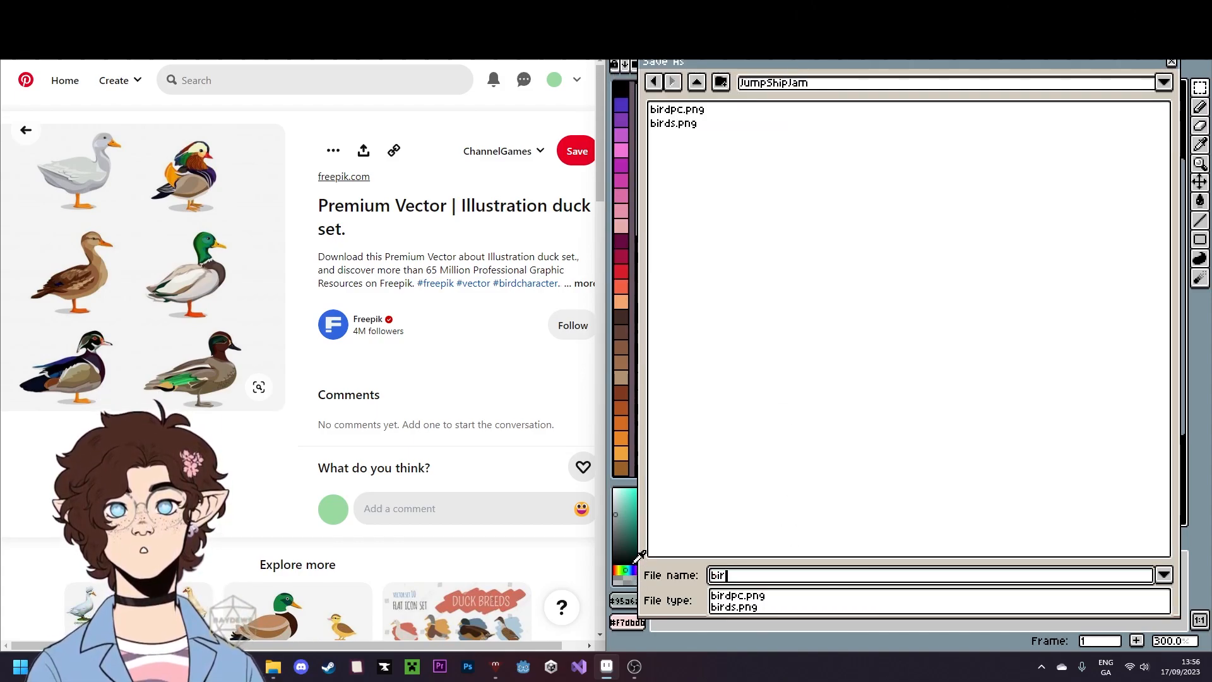
{"action": "type", "text": "dpcF"}
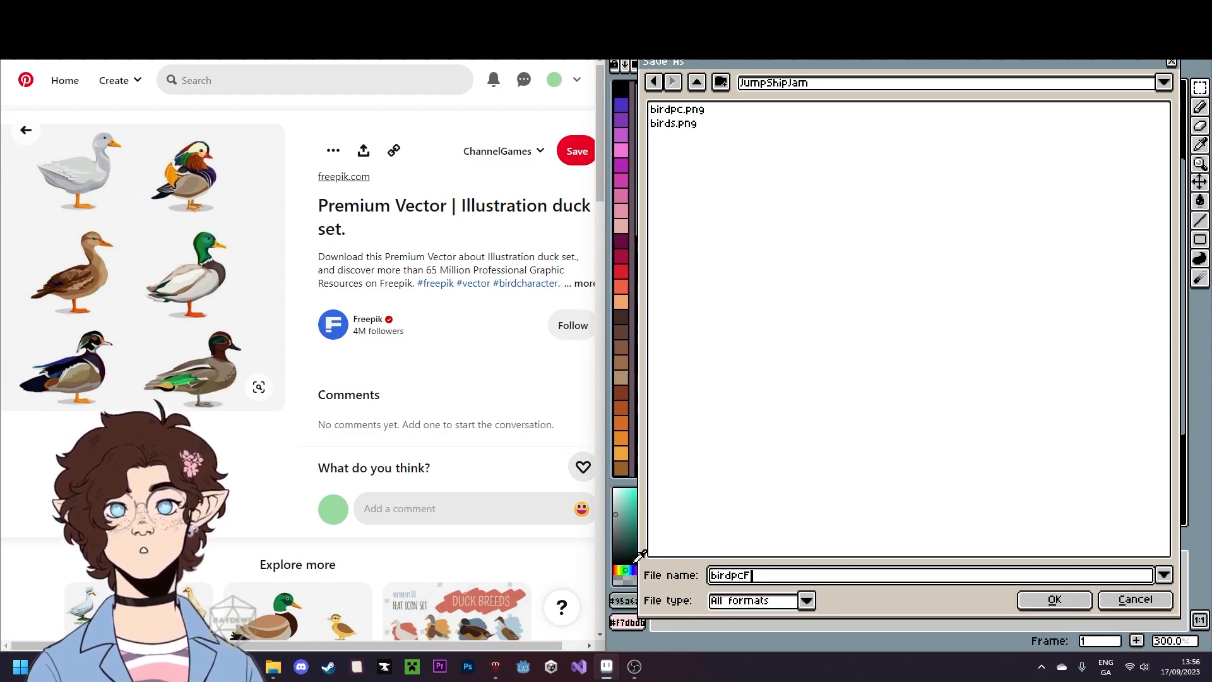
{"action": "type", "text": "acingRight"}
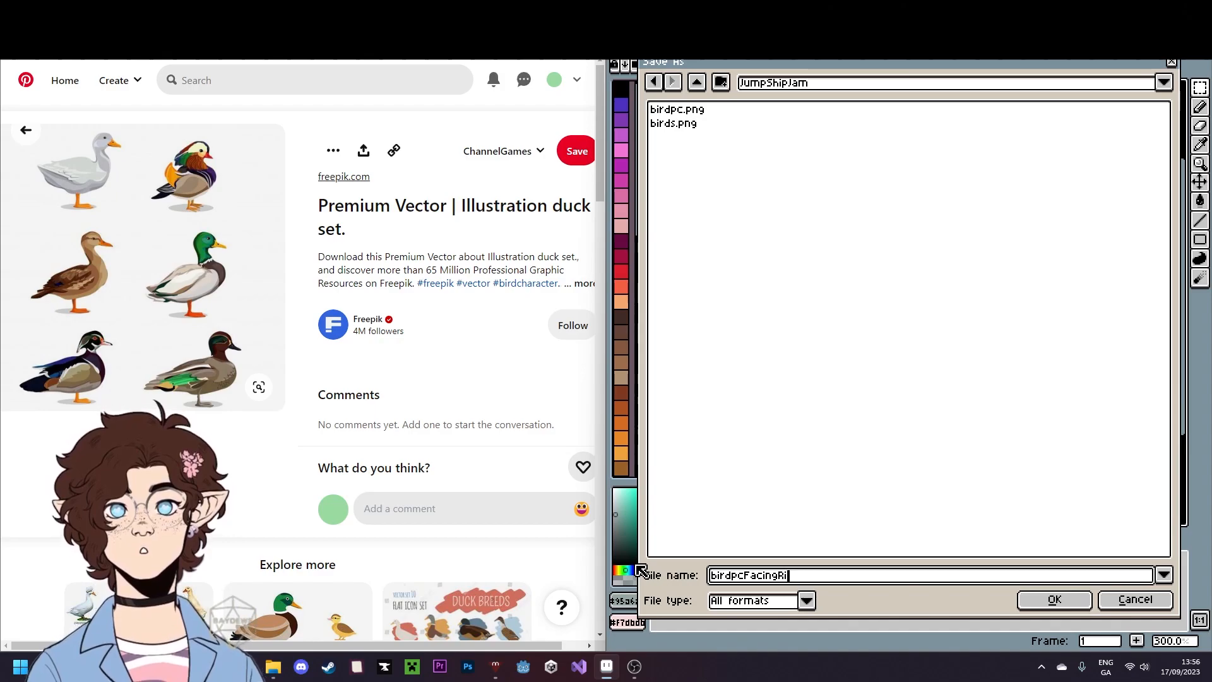
{"action": "left_click", "coordinate": [1054, 600]}
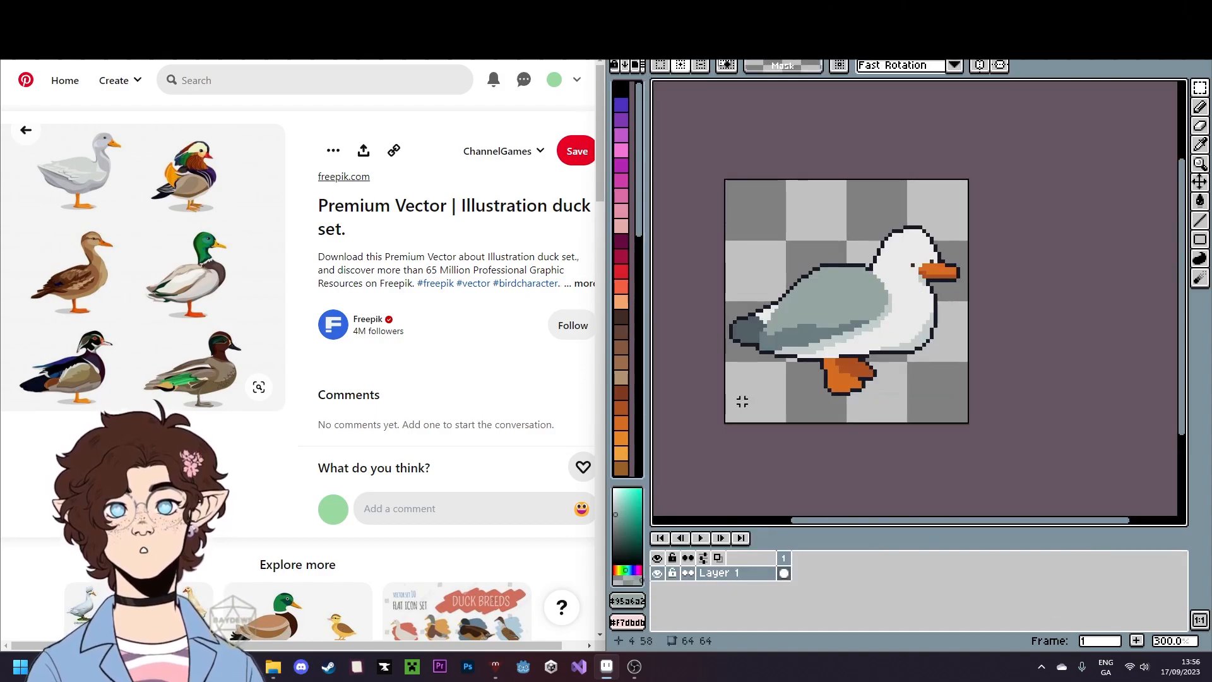
- Save a copy of the original birdpc.png duck as birdpcFacingLeft.png in the JumpShipJam folder
{"action": "left_click", "coordinate": [669, 48]}
{"action": "left_click", "coordinate": [620, 30]}
{"action": "left_click", "coordinate": [702, 106]}
{"action": "left_click", "coordinate": [703, 109]}
{"action": "left_click", "coordinate": [751, 576]}
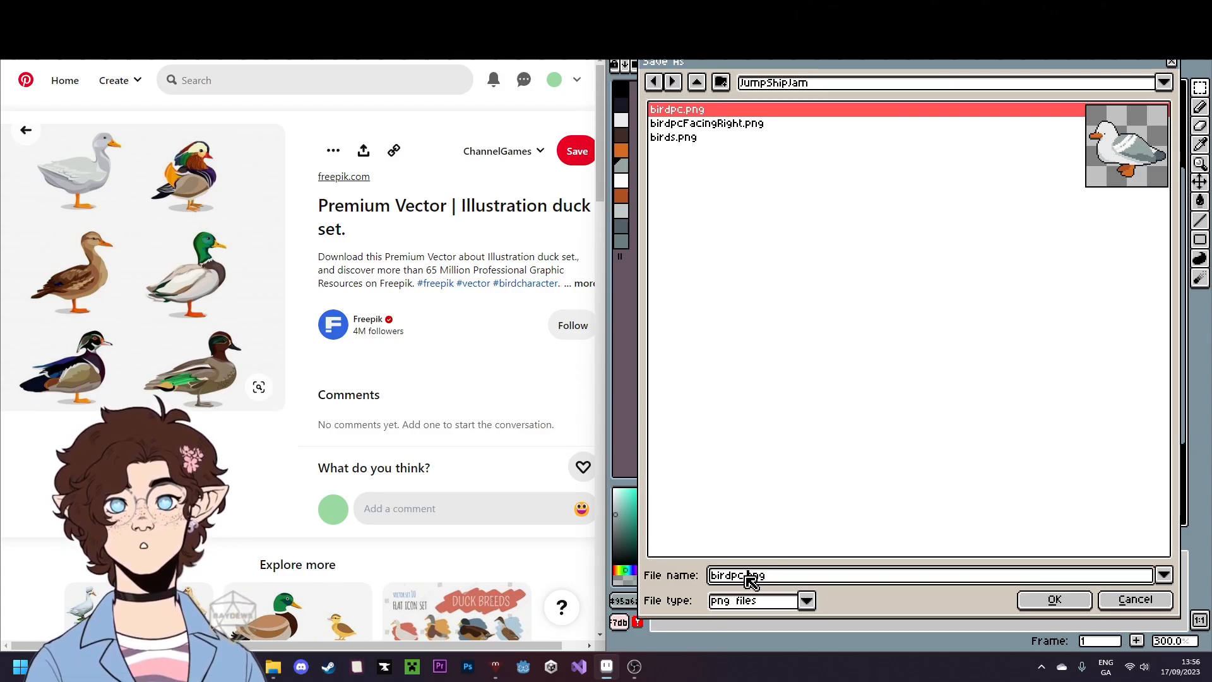
{"action": "type", "text": "Fa"}
{"action": "type", "text": "cing"}
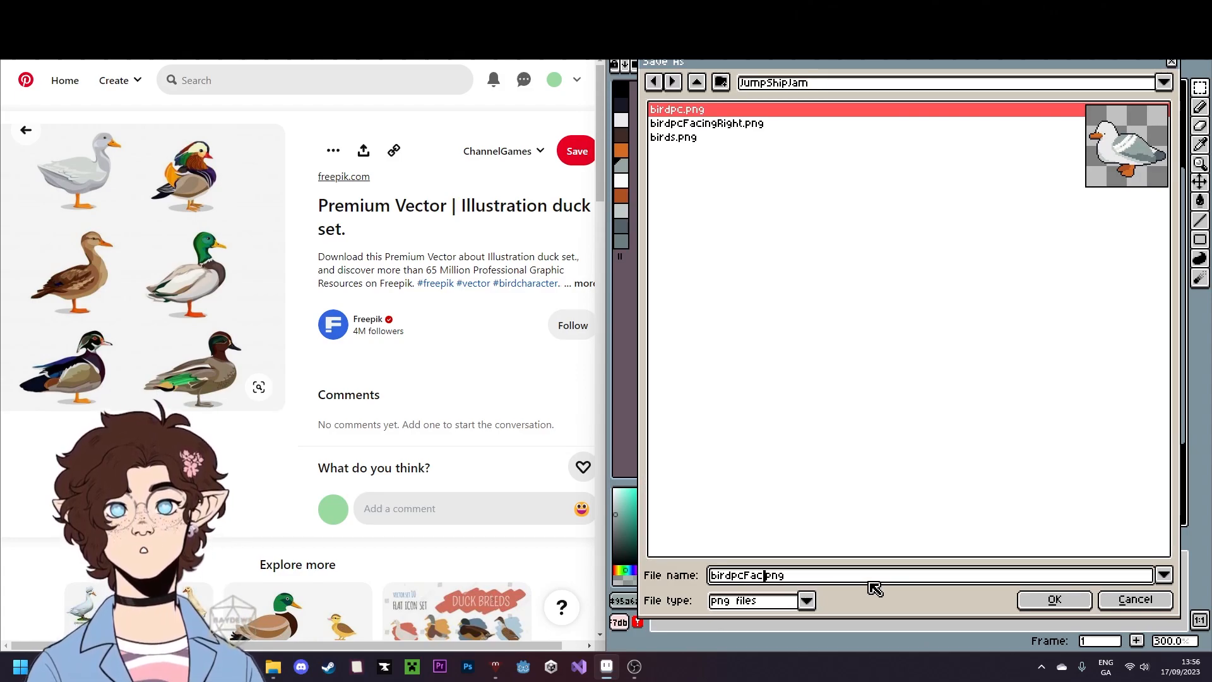
{"action": "type", "text": "Left"}
{"action": "left_click", "coordinate": [1054, 600]}
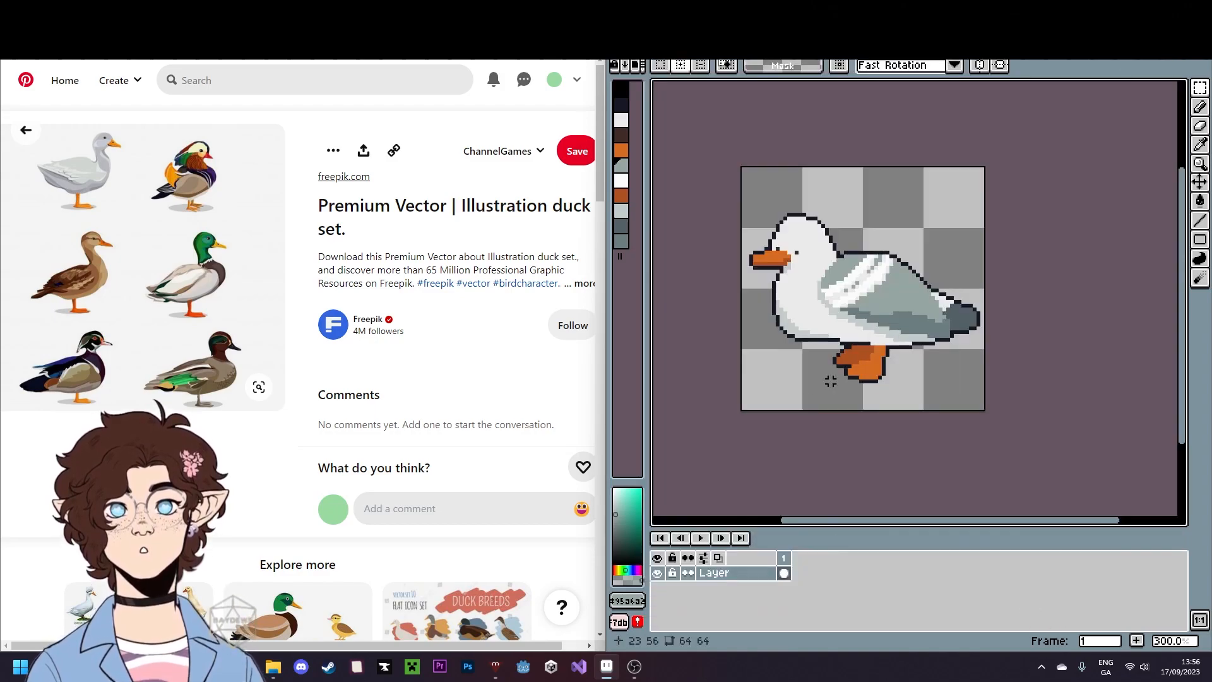
- Check the birds.png sheet and the right-facing duck sprite, and return to the birds.png sheet
{"action": "key", "text": "Tab"}
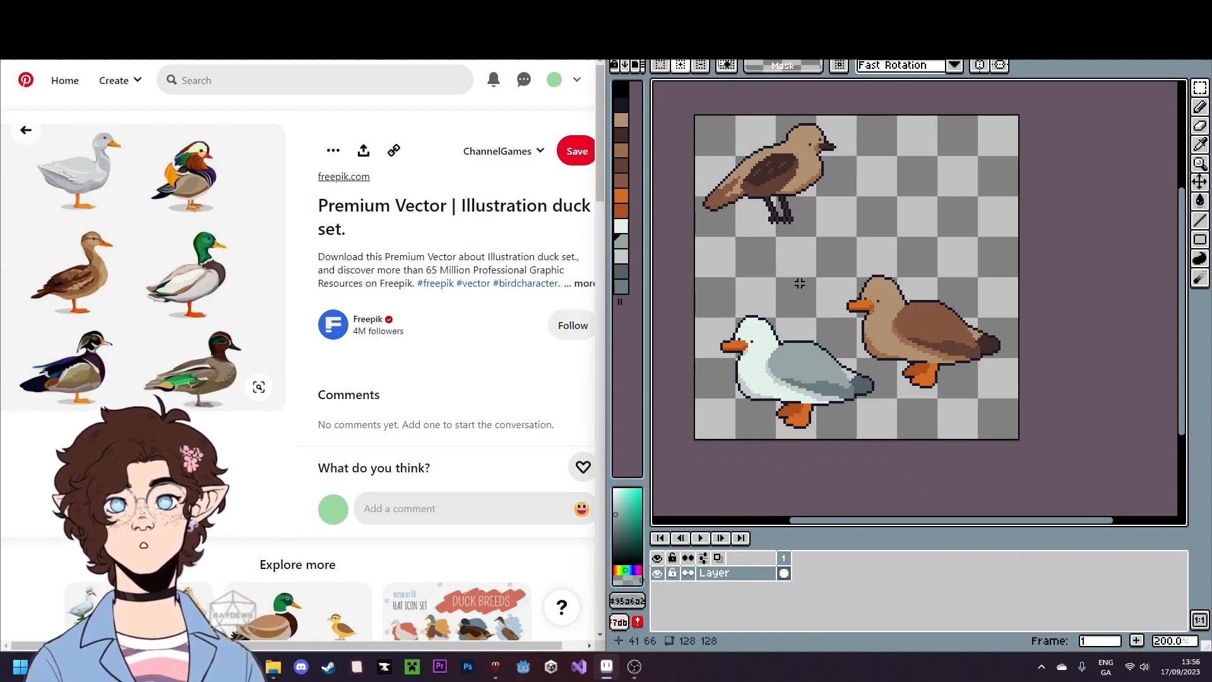
{"action": "left_click_drag", "start_coordinate": [800, 281], "coordinate": [814, 293]}
{"action": "left_click", "coordinate": [736, 55]}
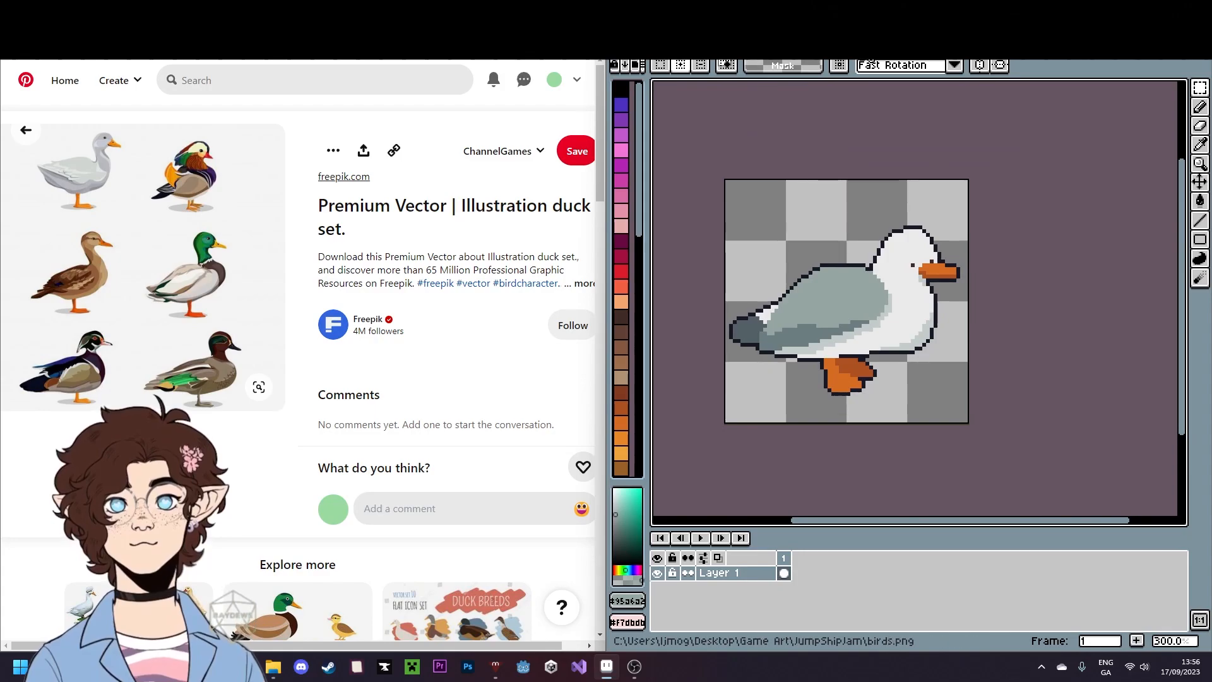
{"action": "left_click", "coordinate": [742, 61]}
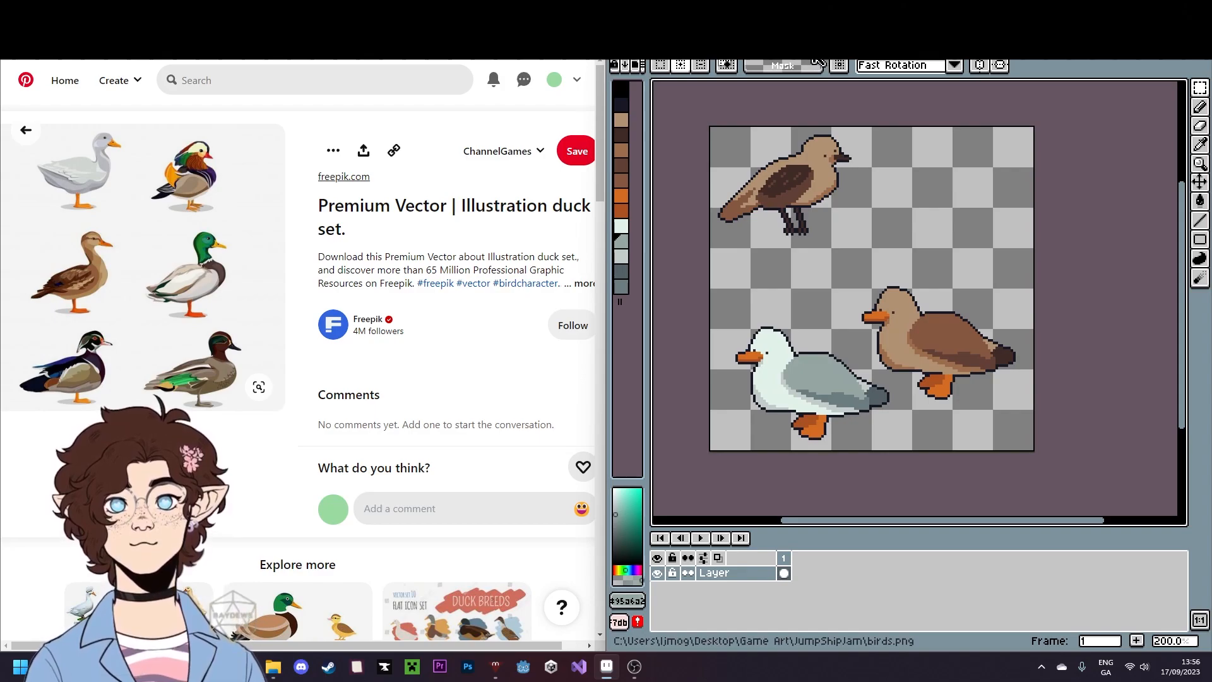
- Examine the Breeds of Ducks and Breeds of Poultry charts on Pinterest and browse their related pins
{"action": "scroll", "coordinate": [422, 324], "scroll_direction": "down", "scroll_amount": 5}
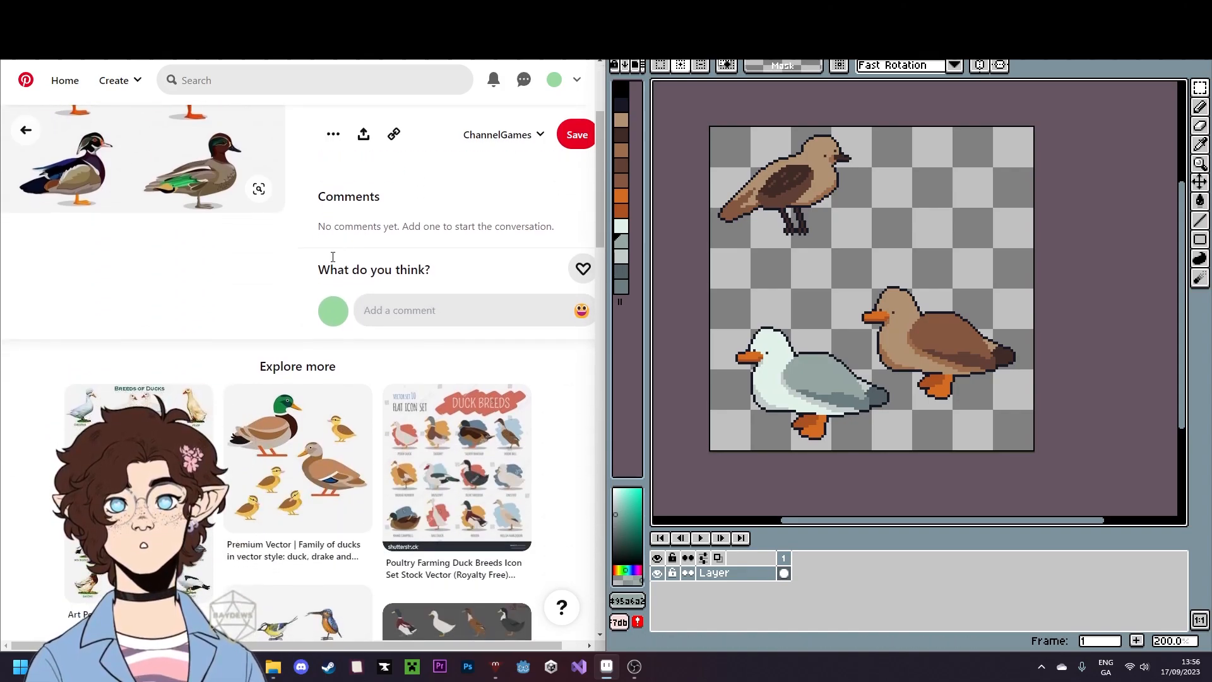
{"action": "left_click", "coordinate": [152, 380]}
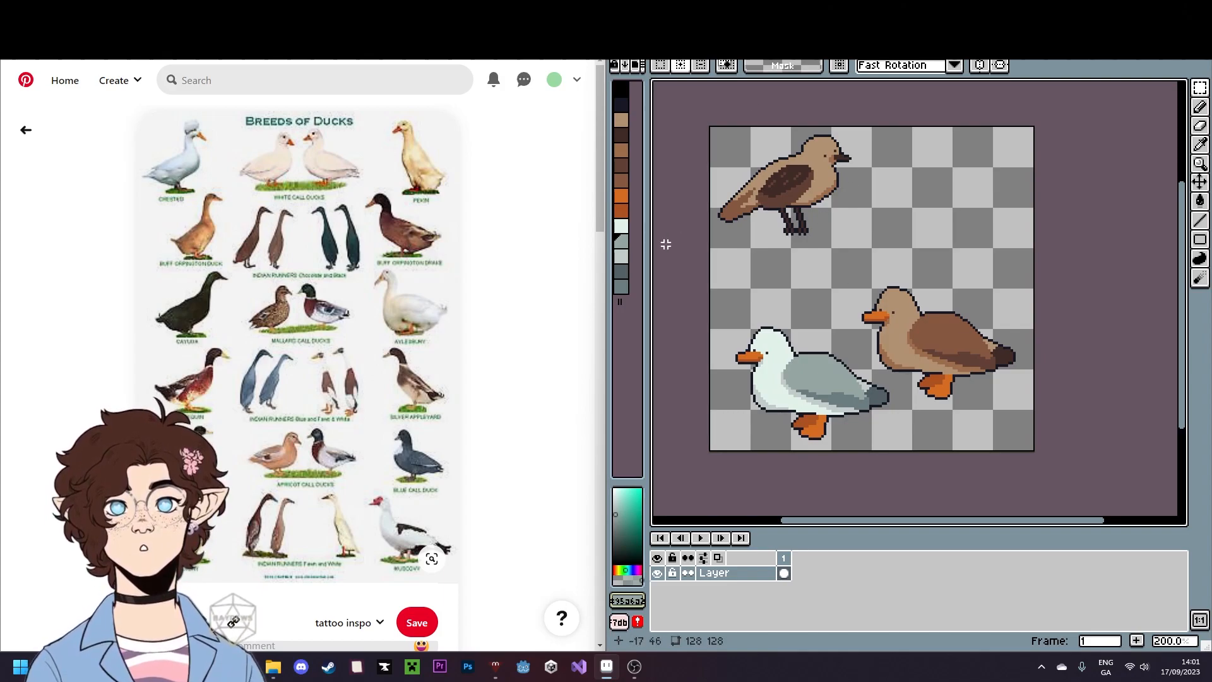
{"action": "scroll", "coordinate": [566, 314], "scroll_direction": "down", "scroll_amount": 3}
{"action": "scroll", "coordinate": [567, 315], "scroll_direction": "down", "scroll_amount": 7}
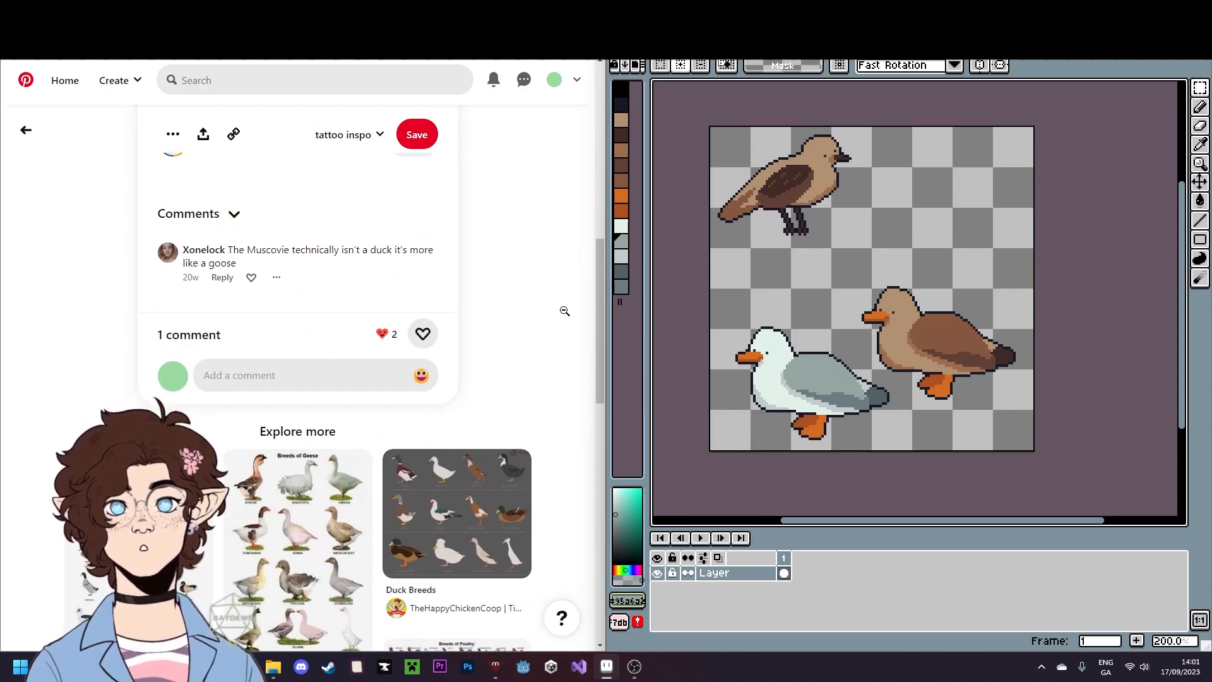
{"action": "scroll", "coordinate": [556, 283], "scroll_direction": "down", "scroll_amount": 4}
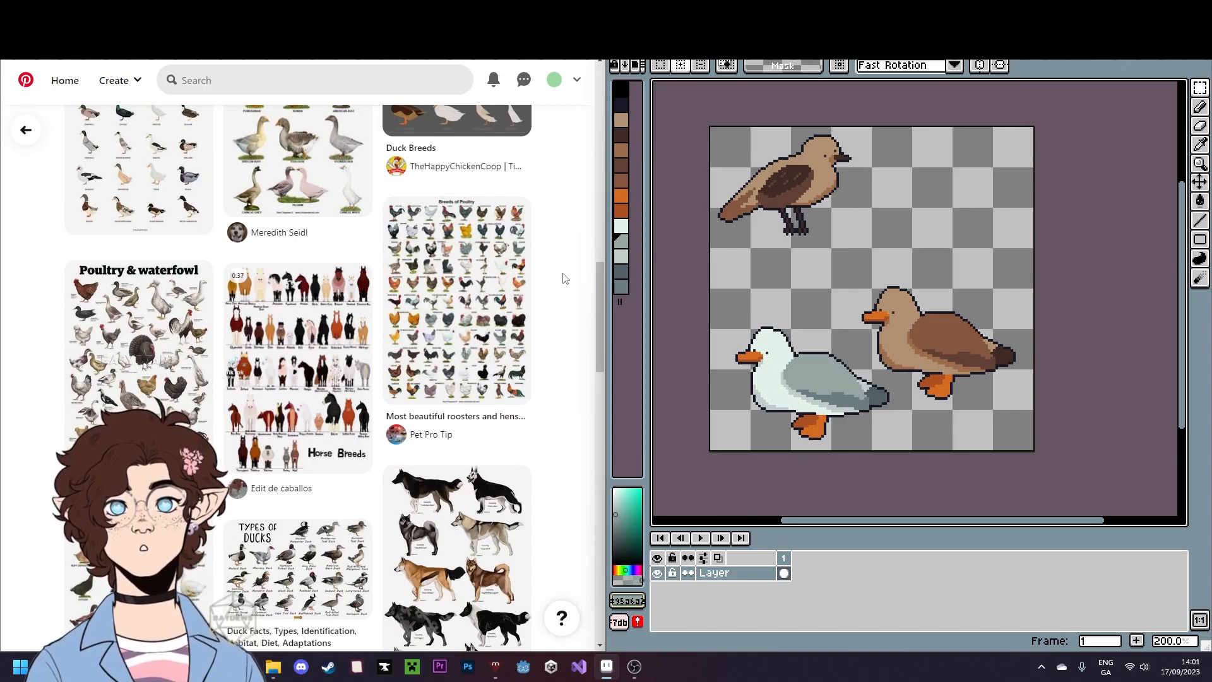
{"action": "left_click", "coordinate": [444, 330]}
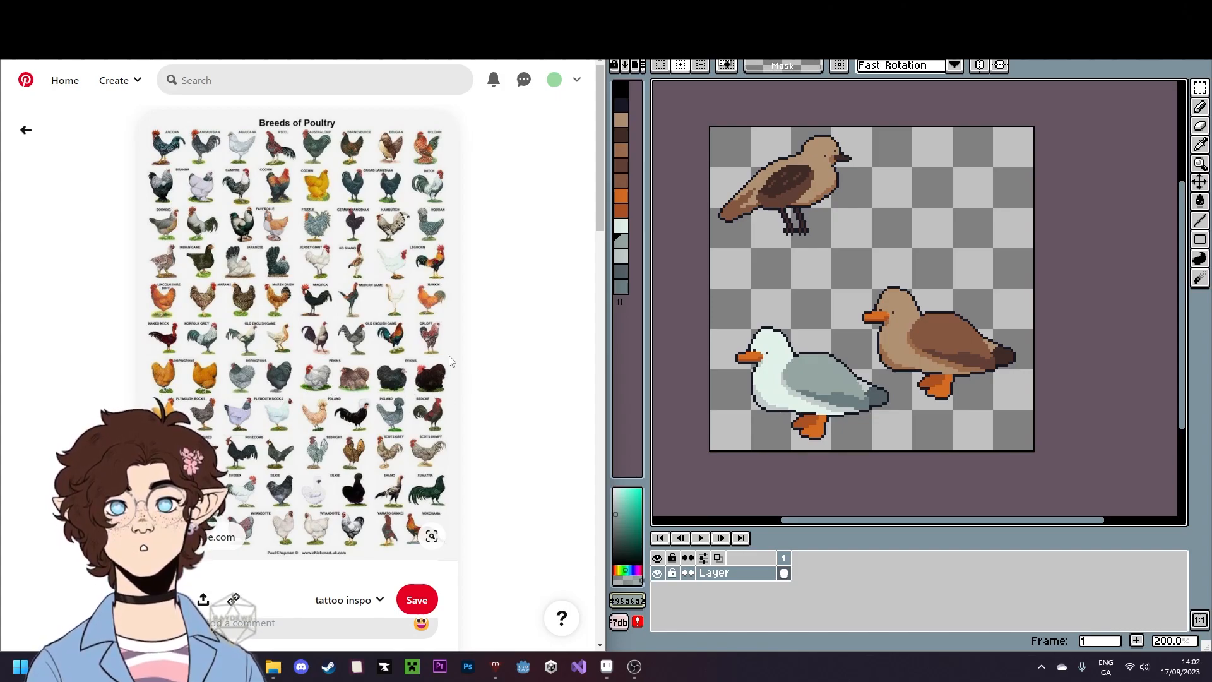
{"action": "scroll", "coordinate": [505, 322], "scroll_direction": "down", "scroll_amount": 10}
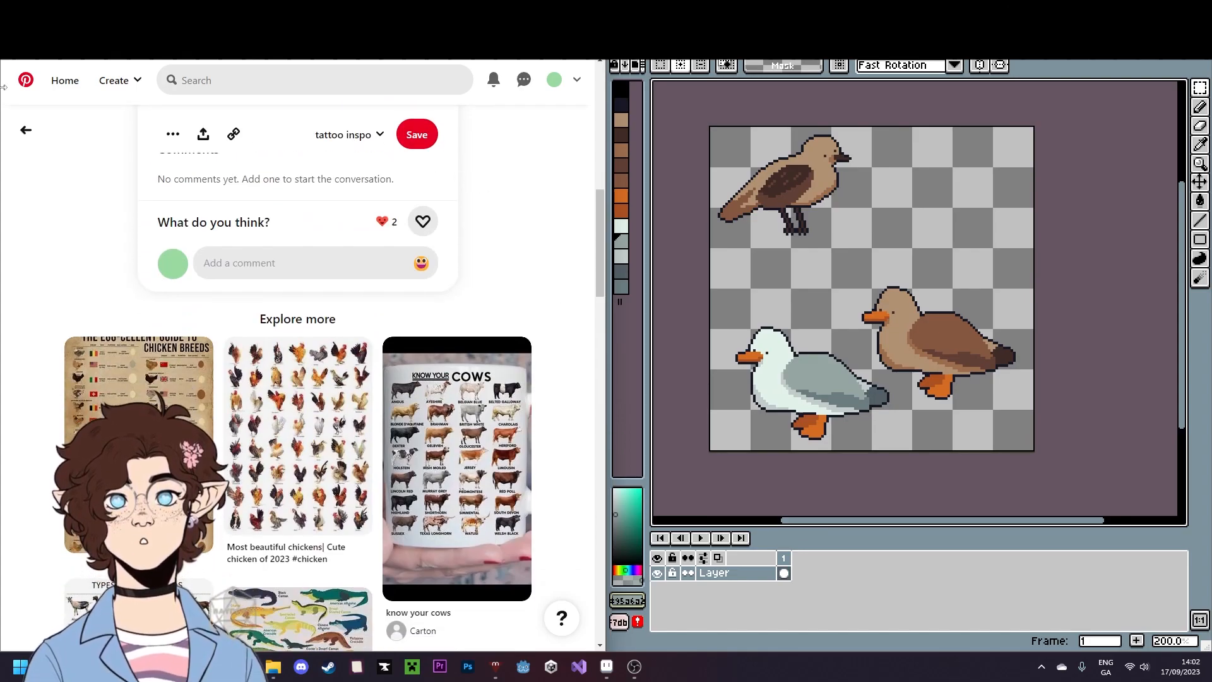
- Return to the Pinterest home feed and search for "bird art kingfisher"
{"action": "left_click", "coordinate": [26, 92]}
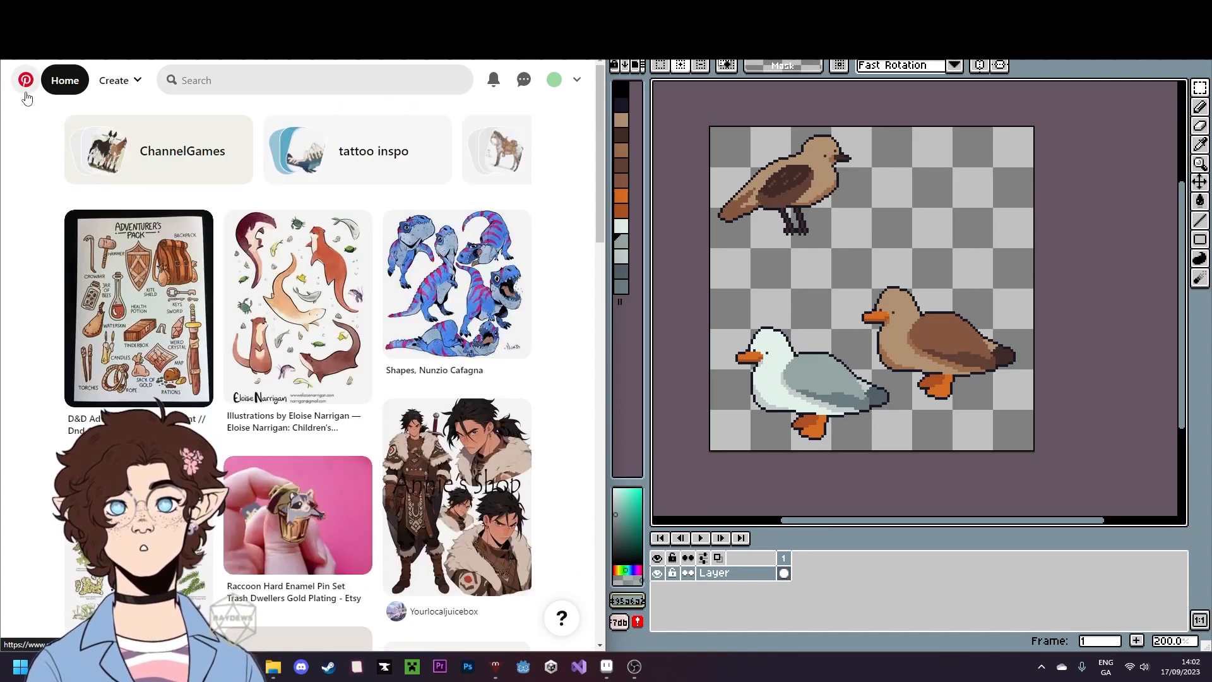
{"action": "scroll", "coordinate": [24, 292], "scroll_direction": "down", "scroll_amount": 3}
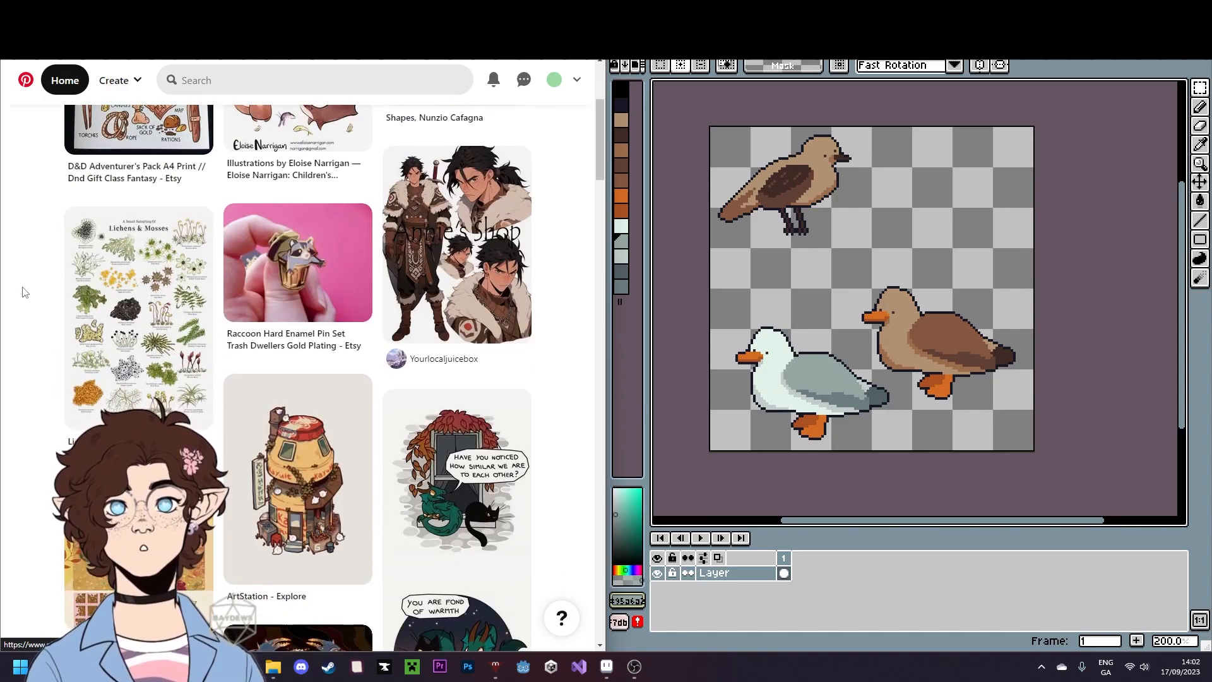
{"action": "scroll", "coordinate": [23, 291], "scroll_direction": "down", "scroll_amount": 10}
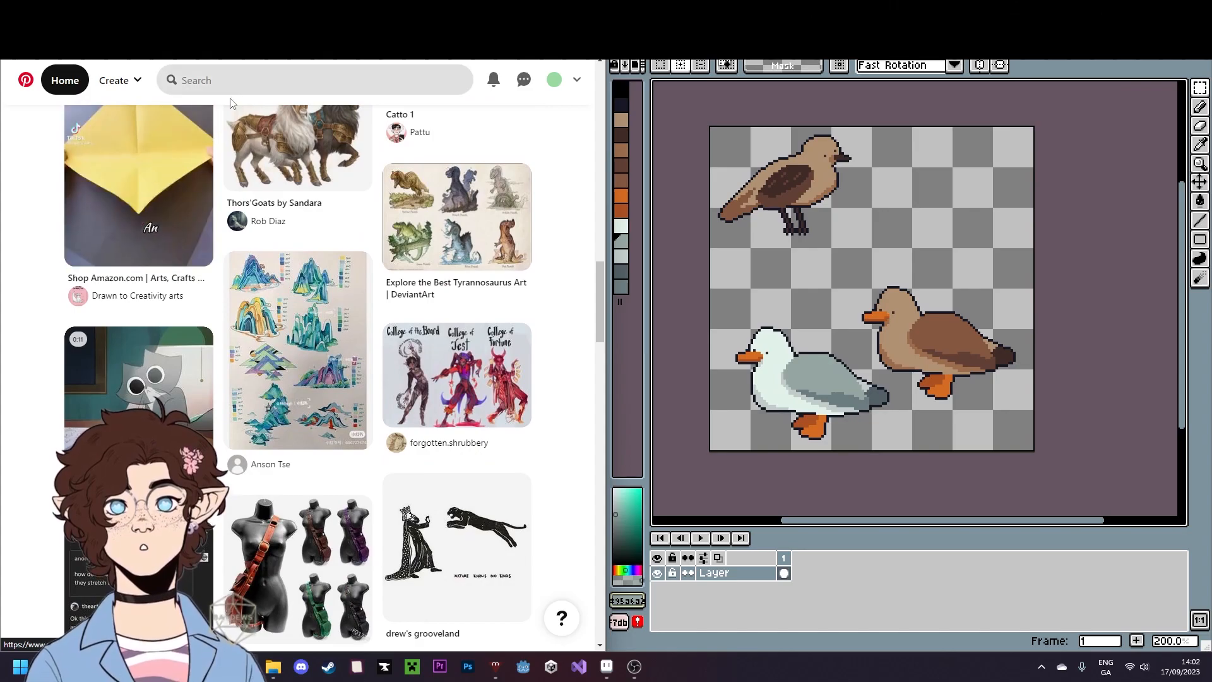
{"action": "scroll", "coordinate": [101, 353], "scroll_direction": "up", "scroll_amount": 5}
{"action": "scroll", "coordinate": [101, 354], "scroll_direction": "up", "scroll_amount": 15}
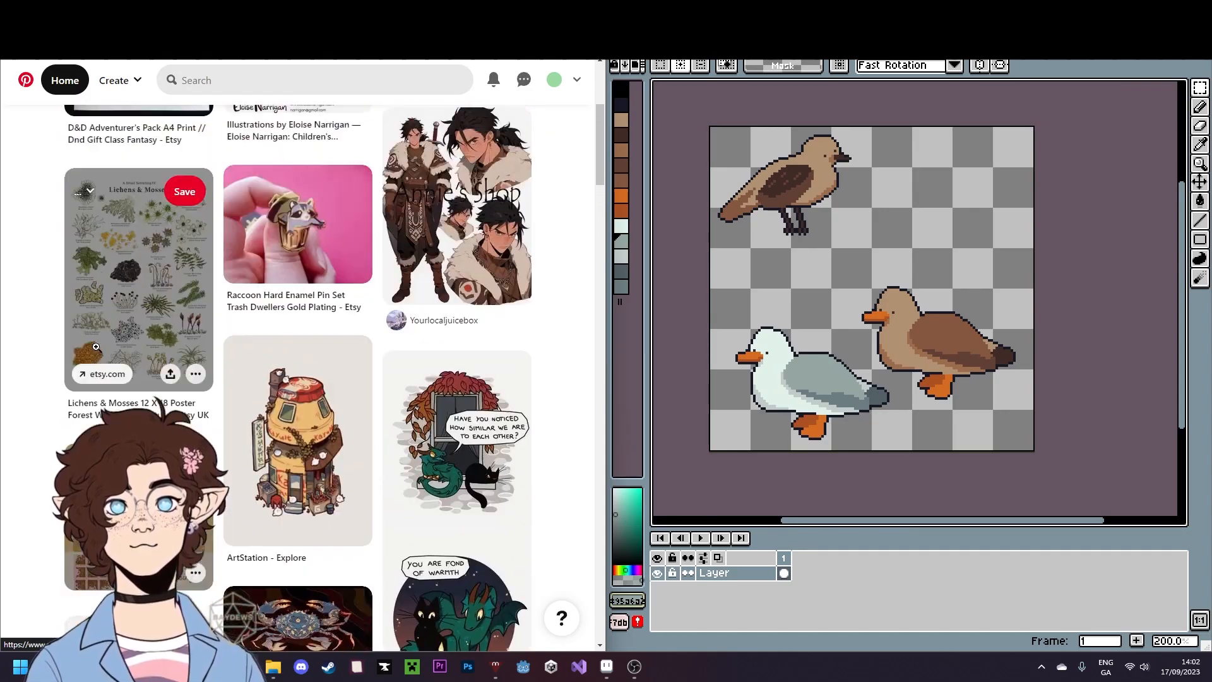
{"action": "left_click", "coordinate": [177, 80]}
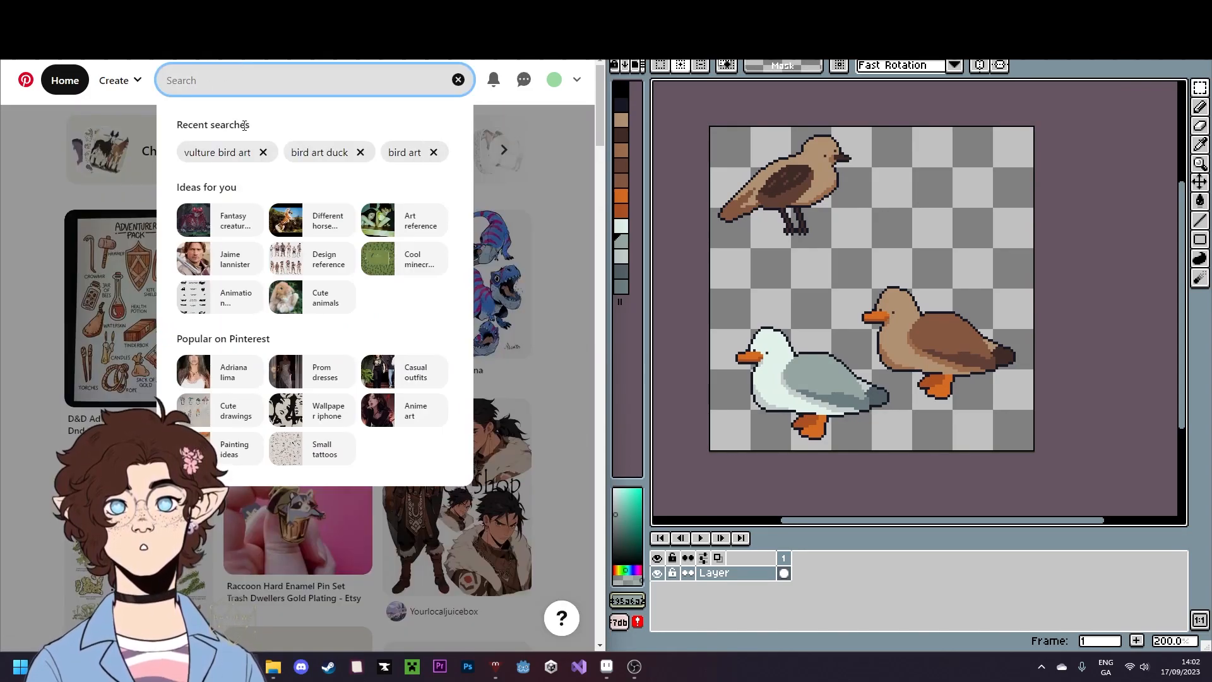
{"action": "left_click", "coordinate": [404, 152]}
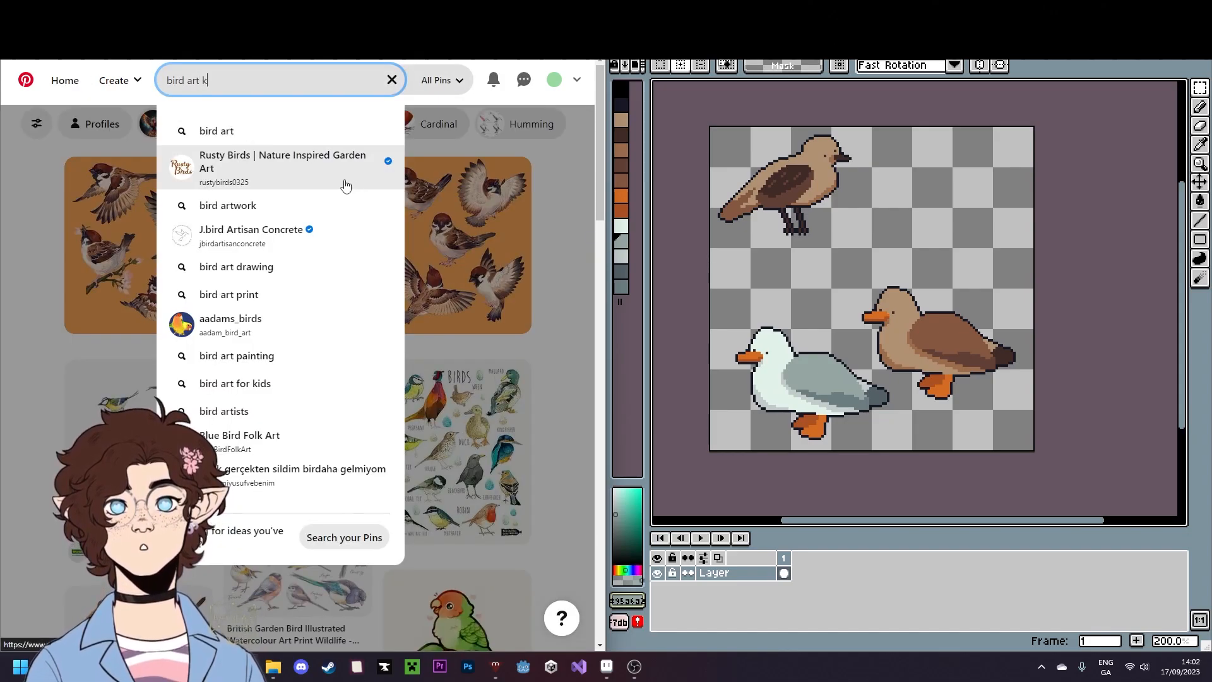
{"action": "type", "text": "king"}
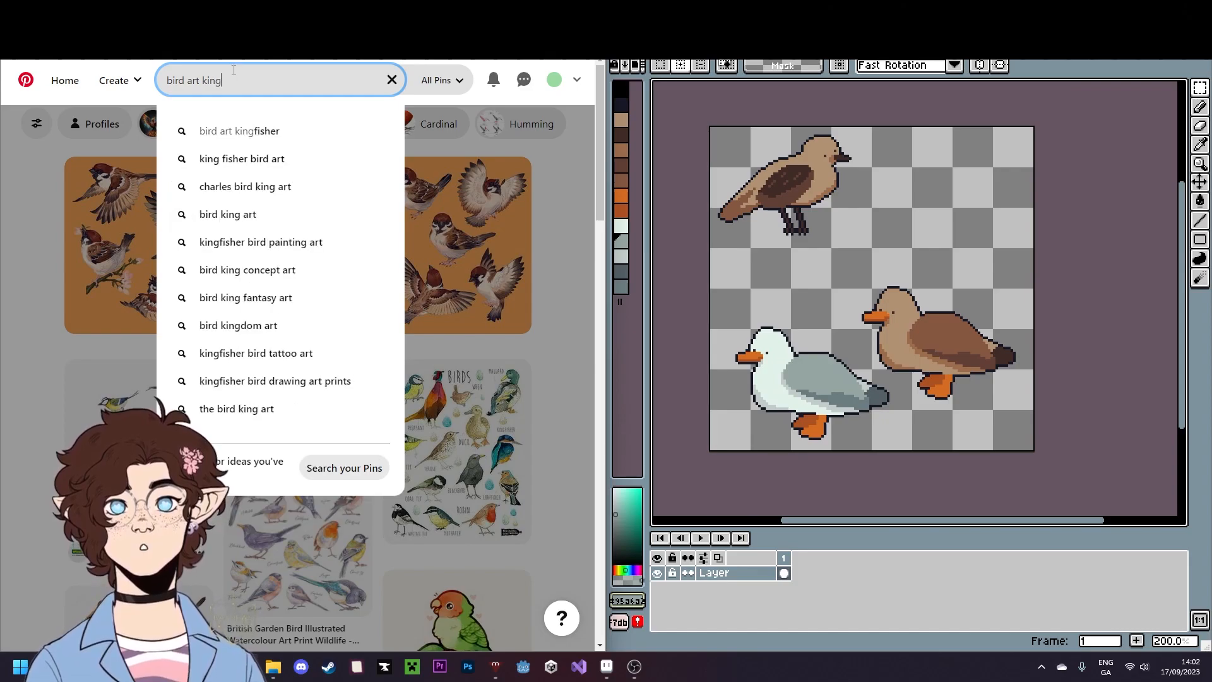
{"action": "left_click", "coordinate": [233, 130]}
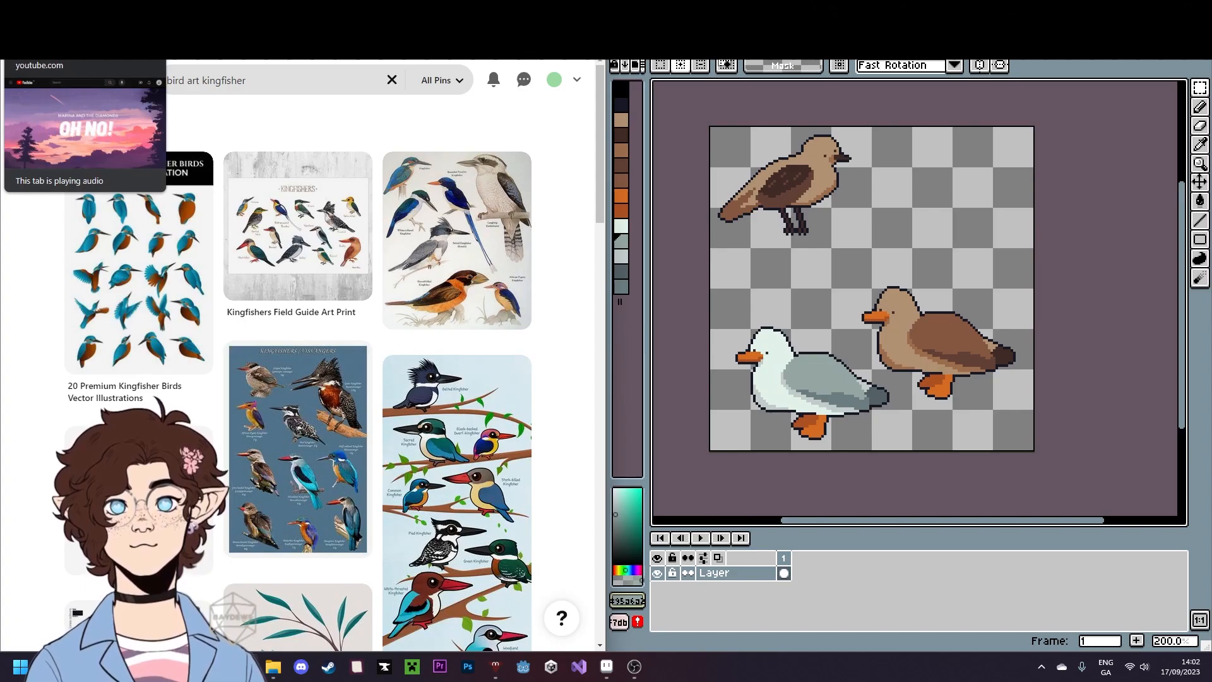
- Examine the Birdorable kingfisher chart and its related pins, and return to the kingfisher search results
{"action": "left_click", "coordinate": [507, 473]}
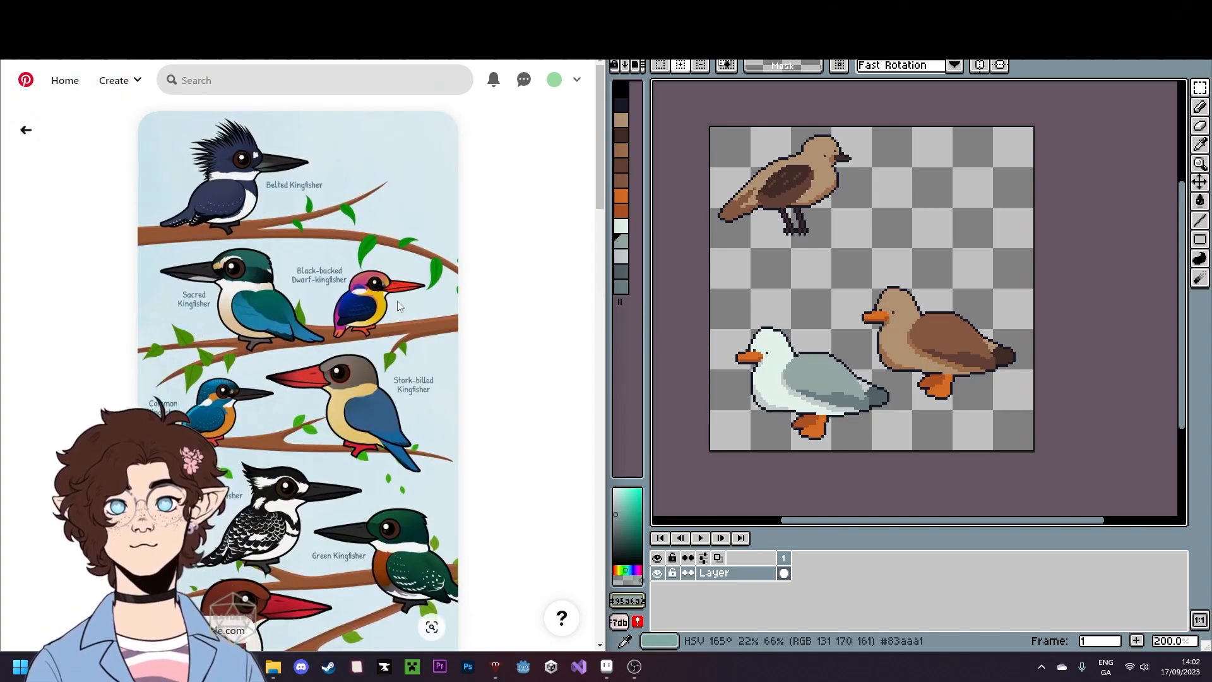
{"action": "scroll", "coordinate": [494, 332], "scroll_direction": "down", "scroll_amount": 7}
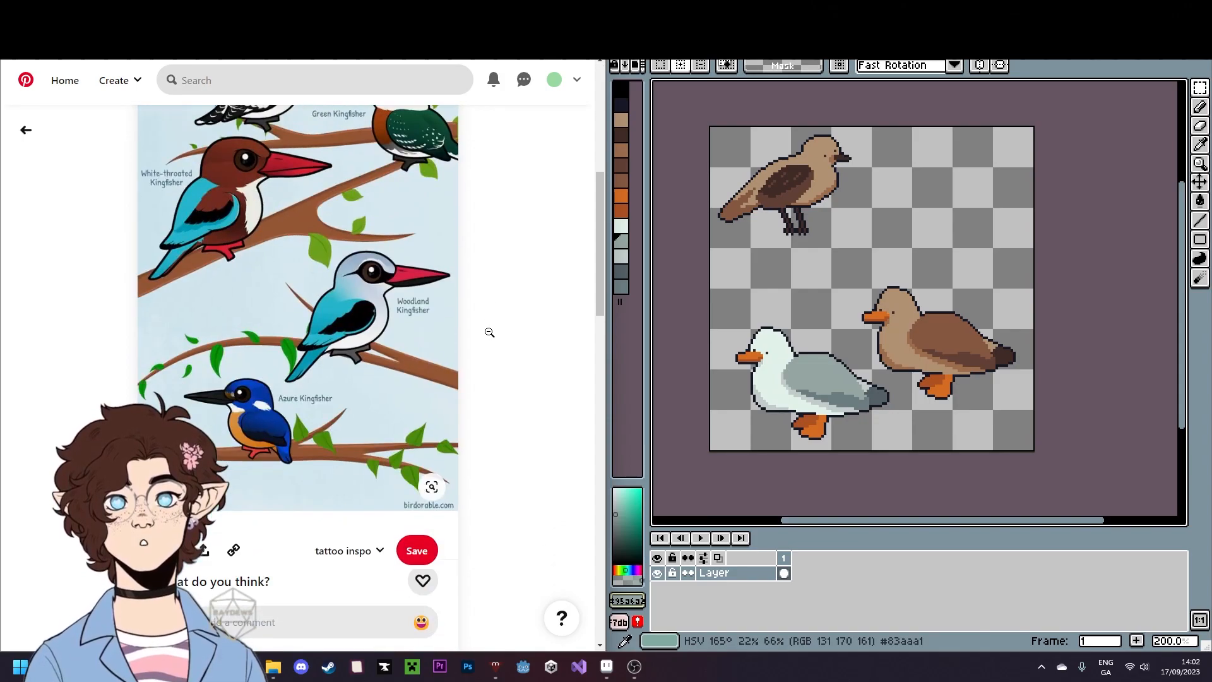
{"action": "scroll", "coordinate": [482, 331], "scroll_direction": "down", "scroll_amount": 7}
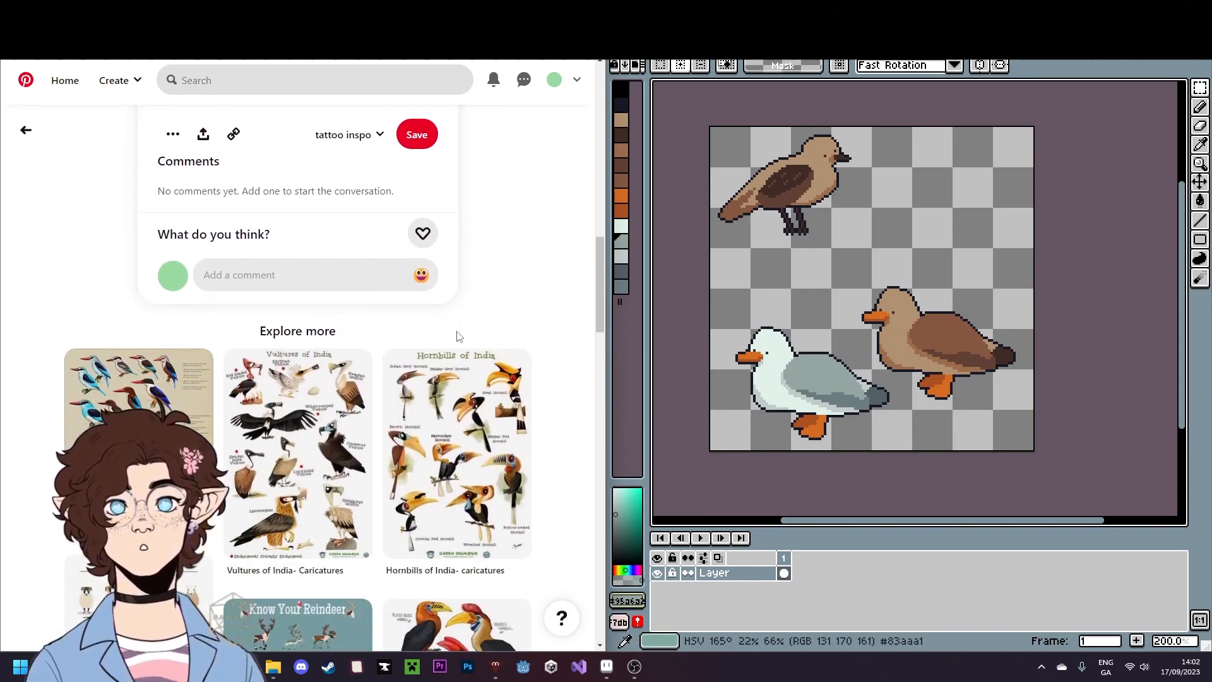
{"action": "key", "text": "alt+Left"}
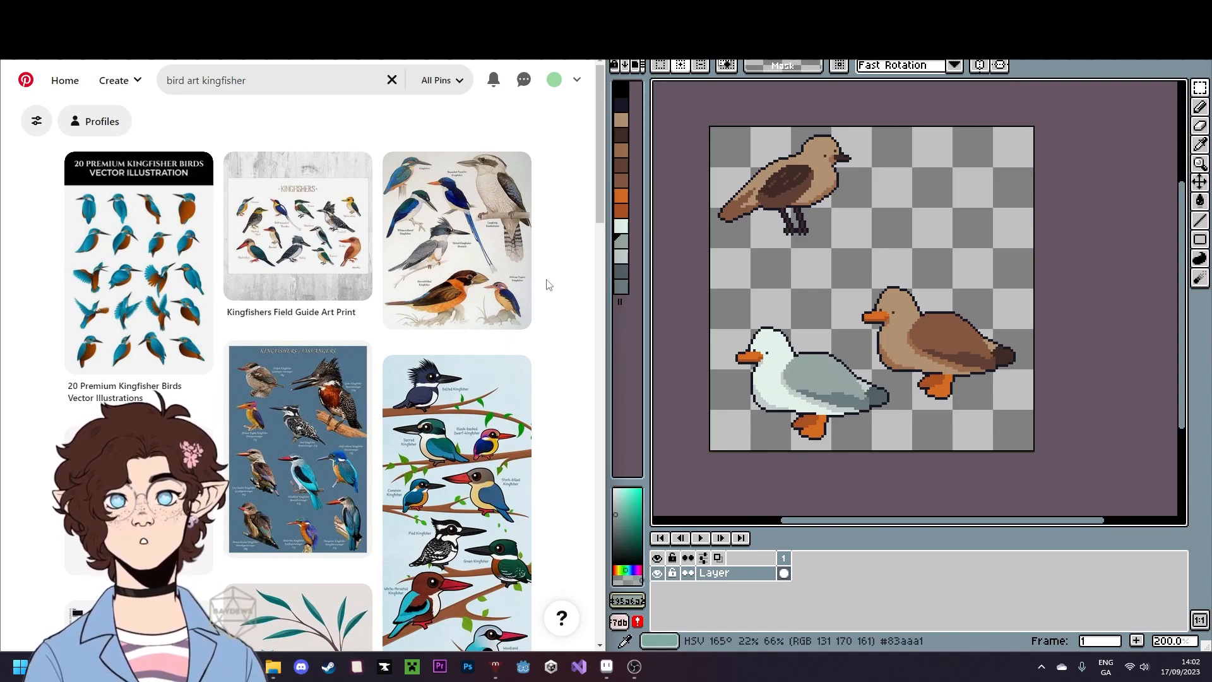
- Browse the "bird art kingfisher" results on Pinterest for kingfisher illustrations and photos
{"action": "scroll", "coordinate": [546, 285], "scroll_direction": "down", "scroll_amount": 3}
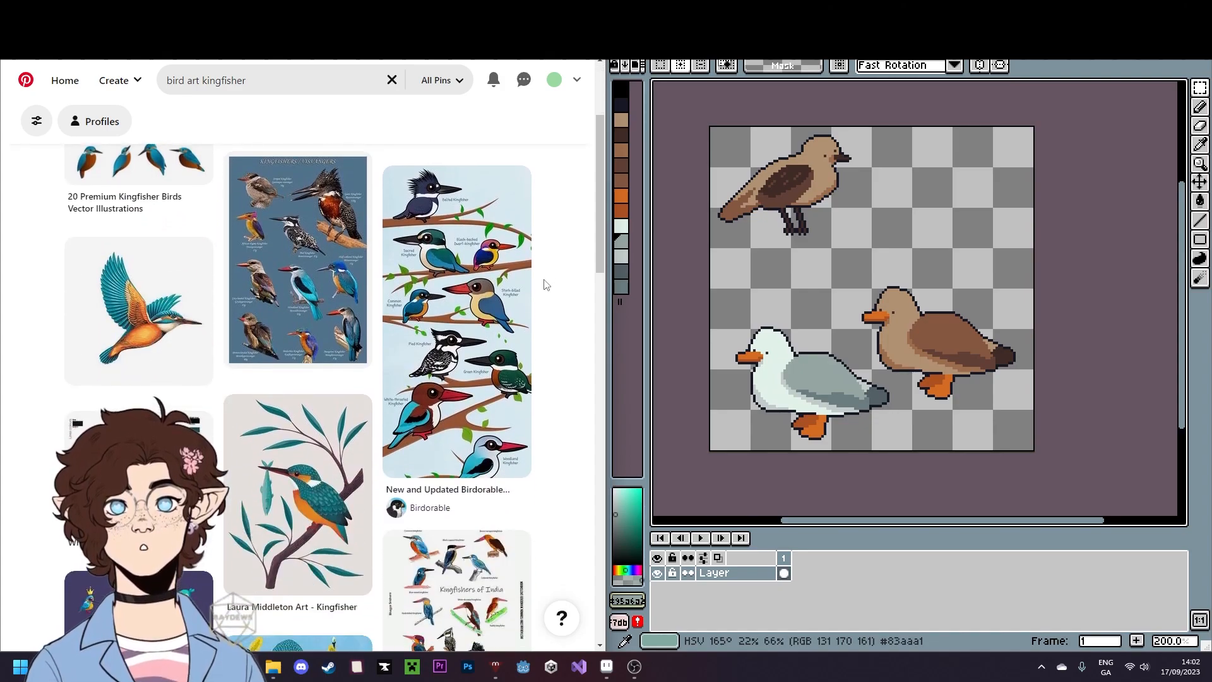
{"action": "scroll", "coordinate": [546, 285], "scroll_direction": "down", "scroll_amount": 3}
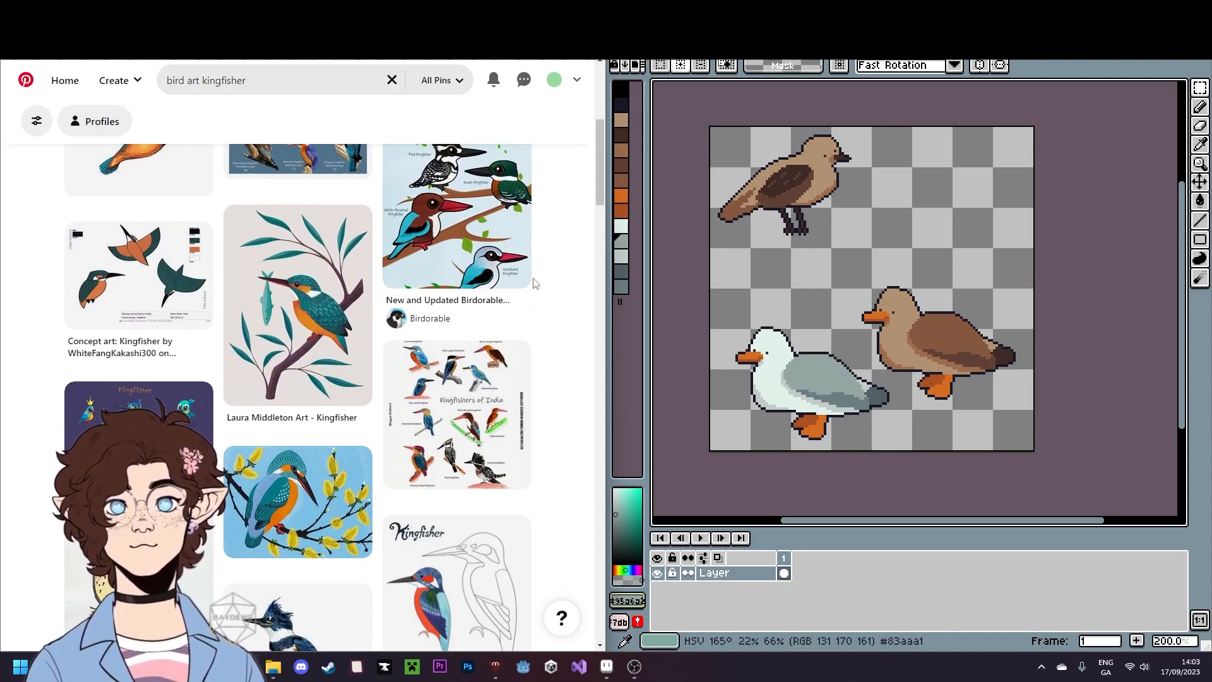
{"action": "scroll", "coordinate": [535, 283], "scroll_direction": "down", "scroll_amount": 10}
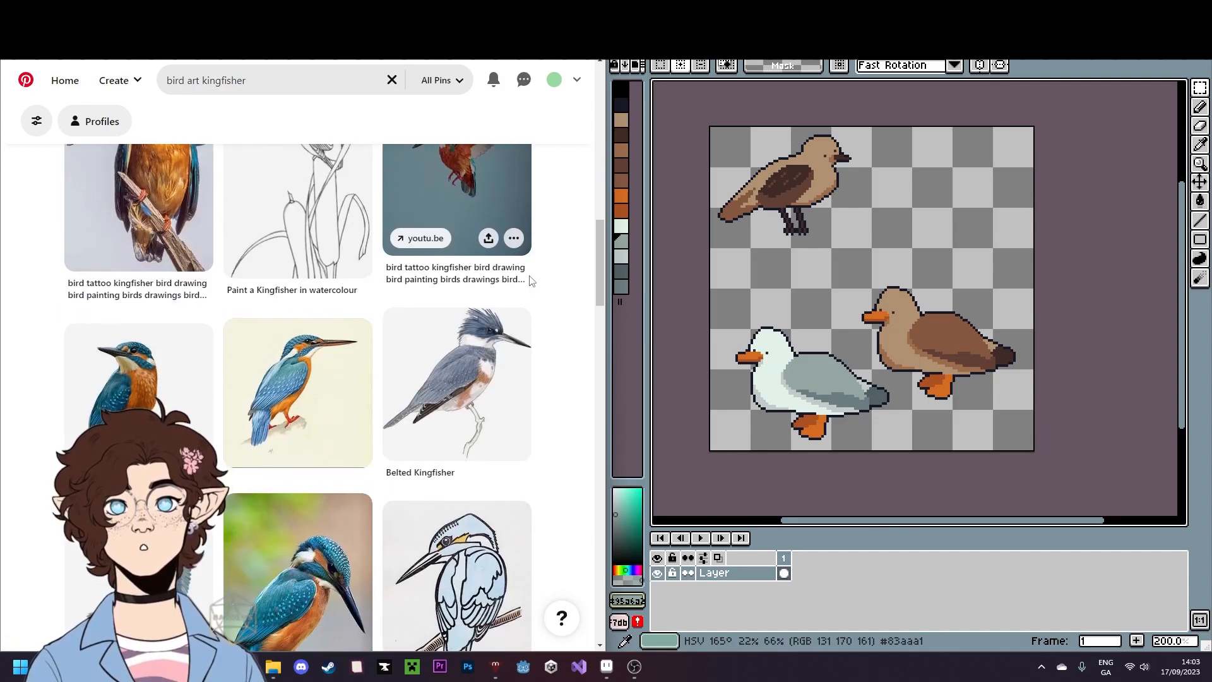
{"action": "scroll", "coordinate": [527, 276], "scroll_direction": "down", "scroll_amount": 10}
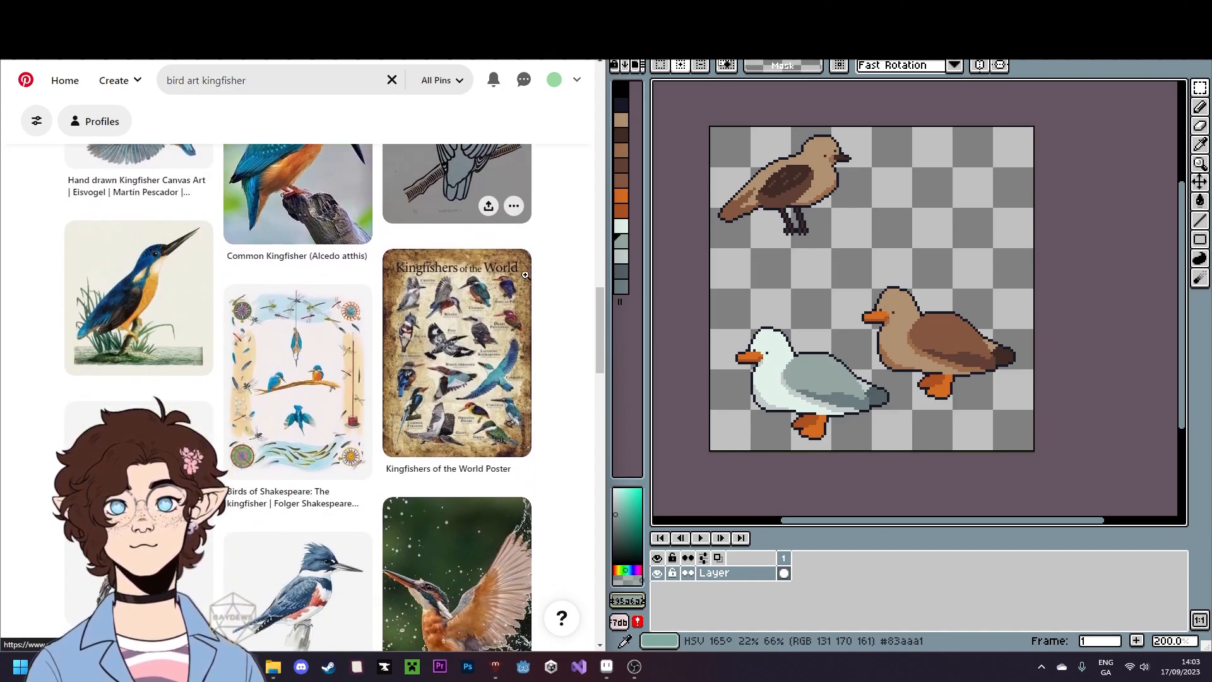
{"action": "scroll", "coordinate": [520, 275], "scroll_direction": "down", "scroll_amount": 10}
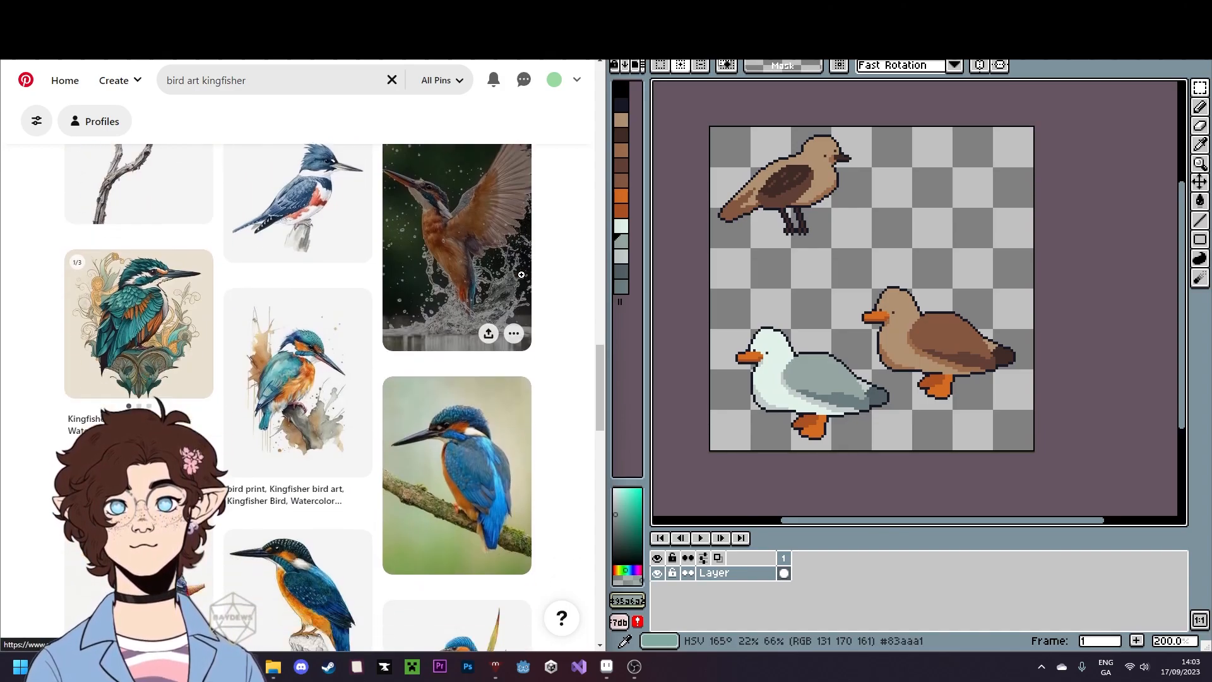
{"action": "scroll", "coordinate": [513, 275], "scroll_direction": "down", "scroll_amount": 10}
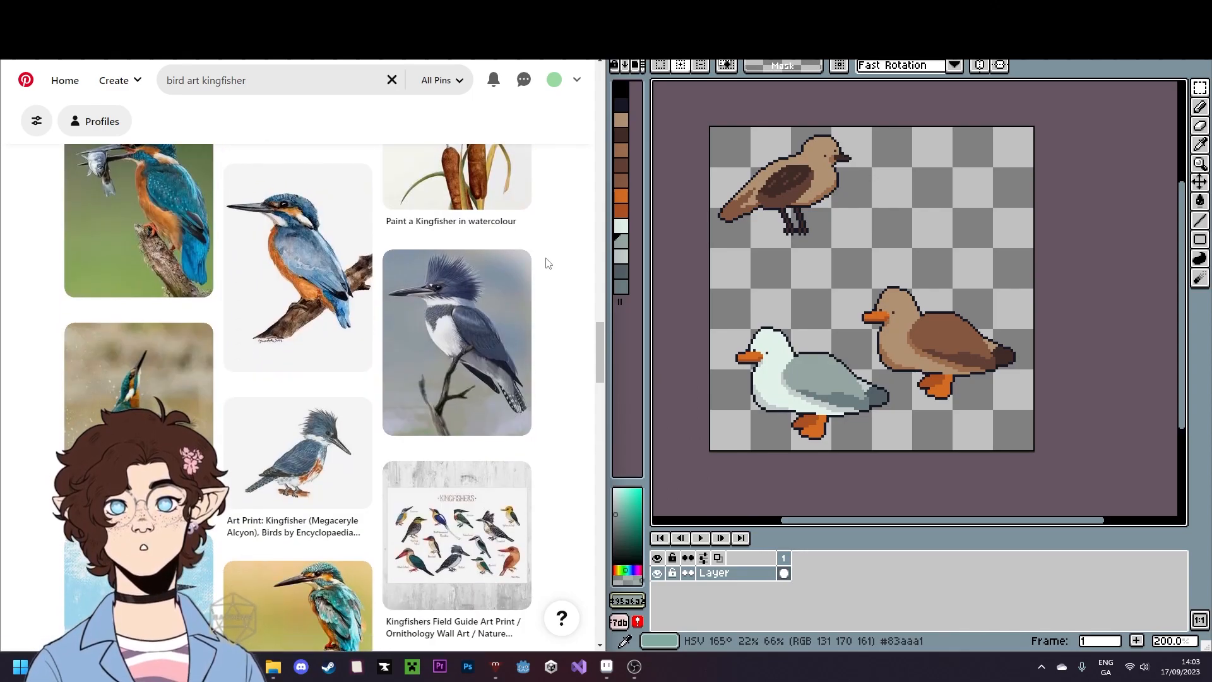
{"action": "scroll", "coordinate": [527, 270], "scroll_direction": "down", "scroll_amount": 10}
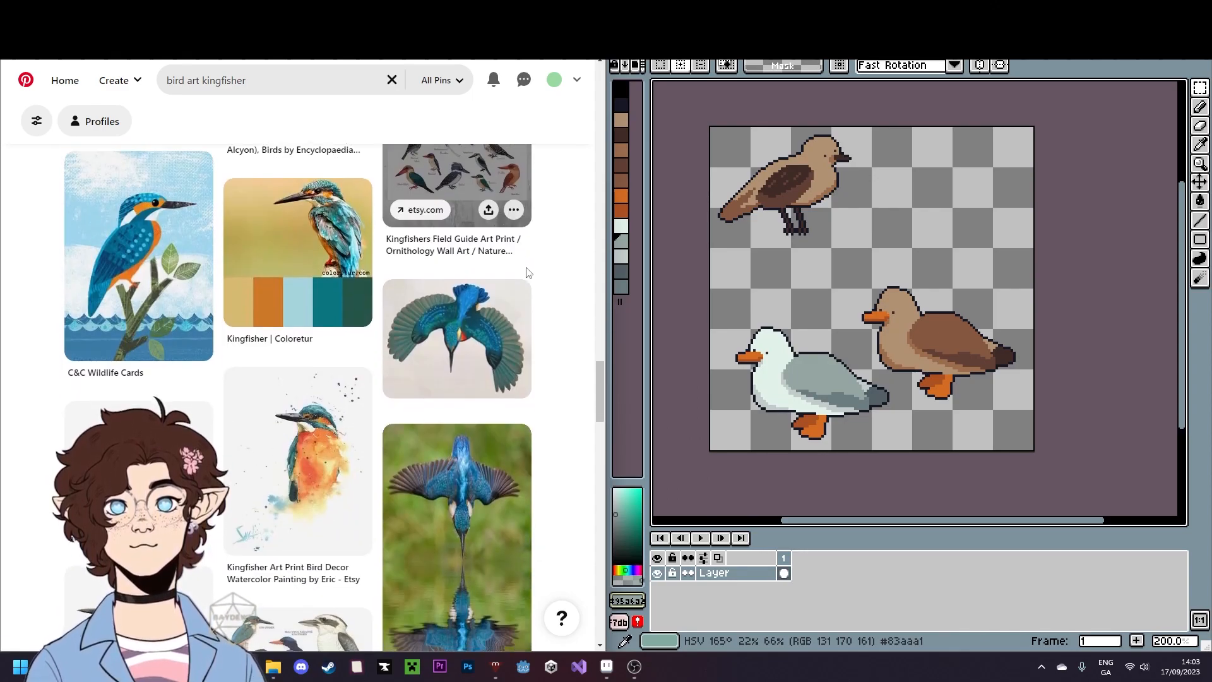
{"action": "scroll", "coordinate": [522, 267], "scroll_direction": "down", "scroll_amount": 10}
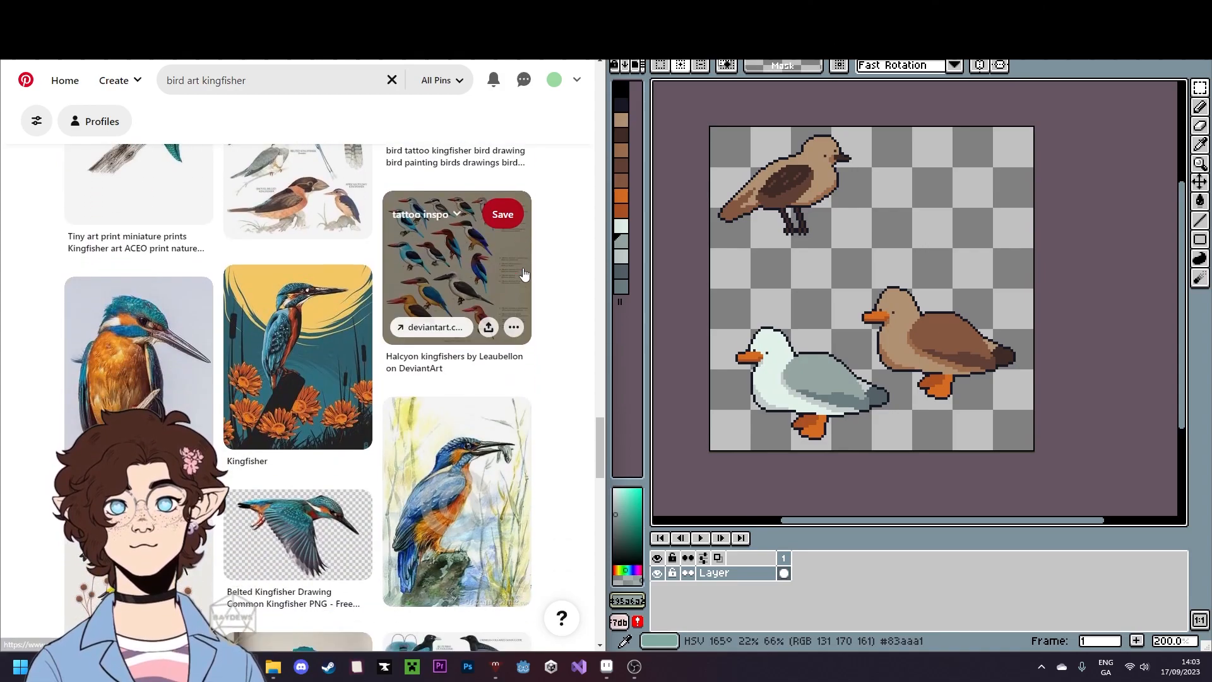
{"action": "scroll", "coordinate": [507, 284], "scroll_direction": "down", "scroll_amount": 10}
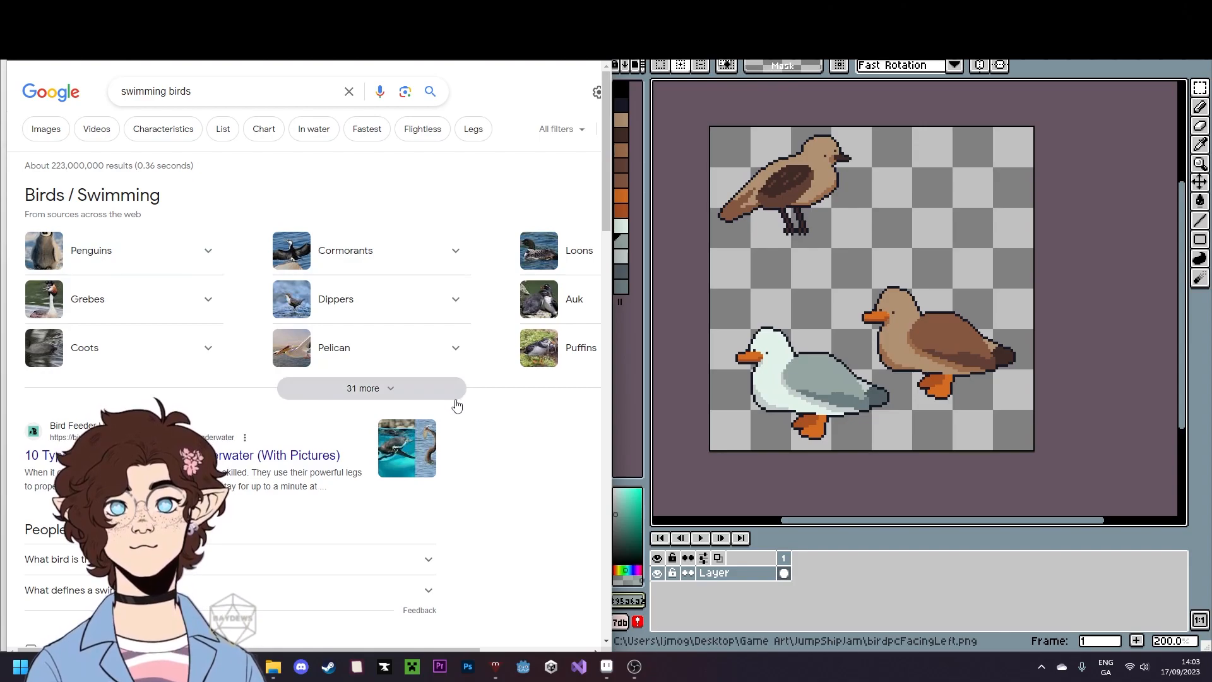
- Expand the full swimming birds list in the Google results and look through its bird types
{"action": "left_click", "coordinate": [335, 402]}
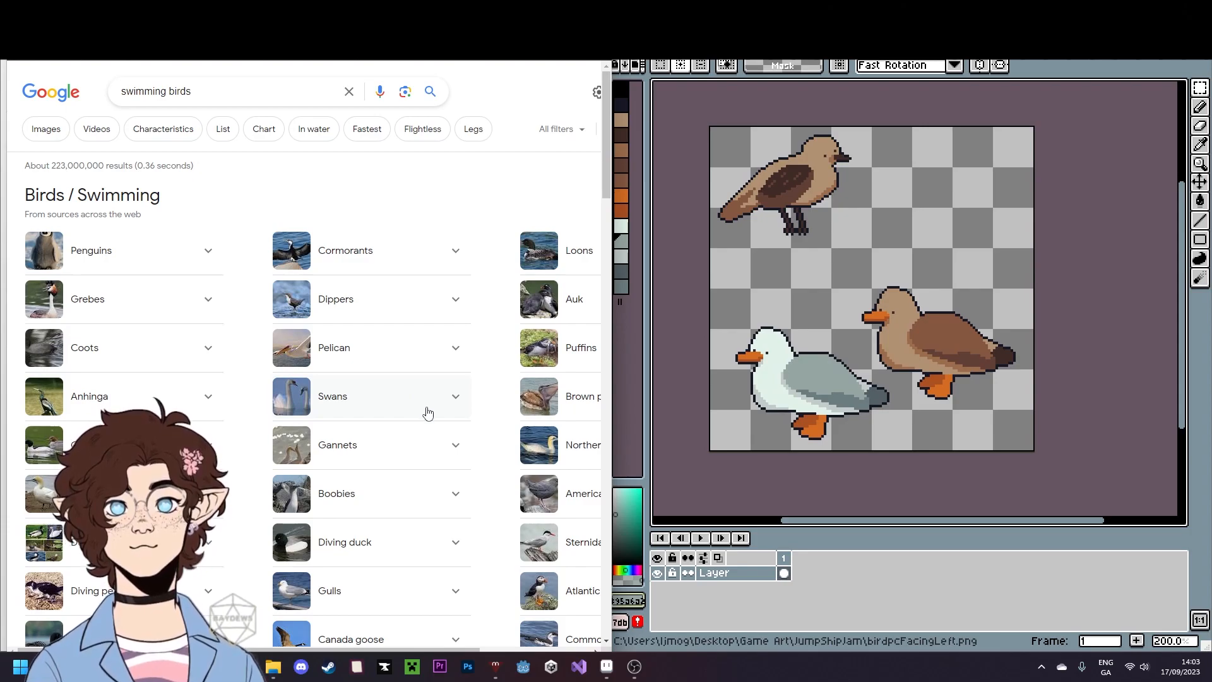
{"action": "scroll", "coordinate": [424, 413], "scroll_direction": "down", "scroll_amount": 1}
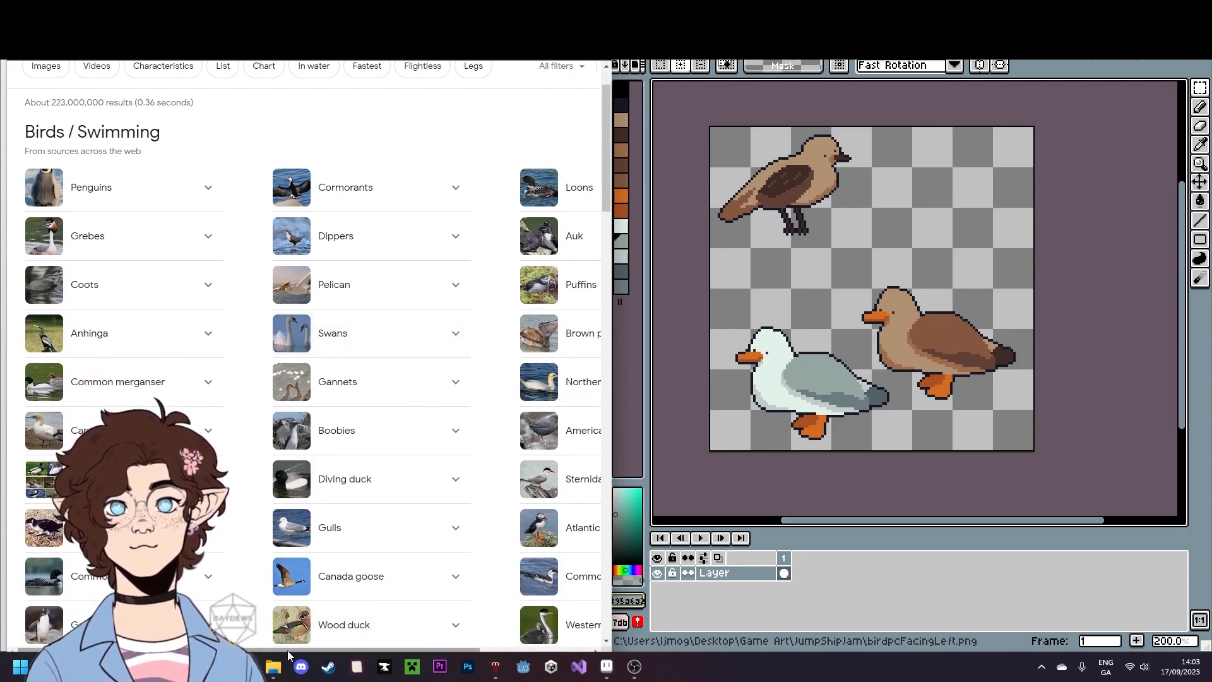
{"action": "left_click_drag", "start_coordinate": [283, 651], "coordinate": [320, 648]}
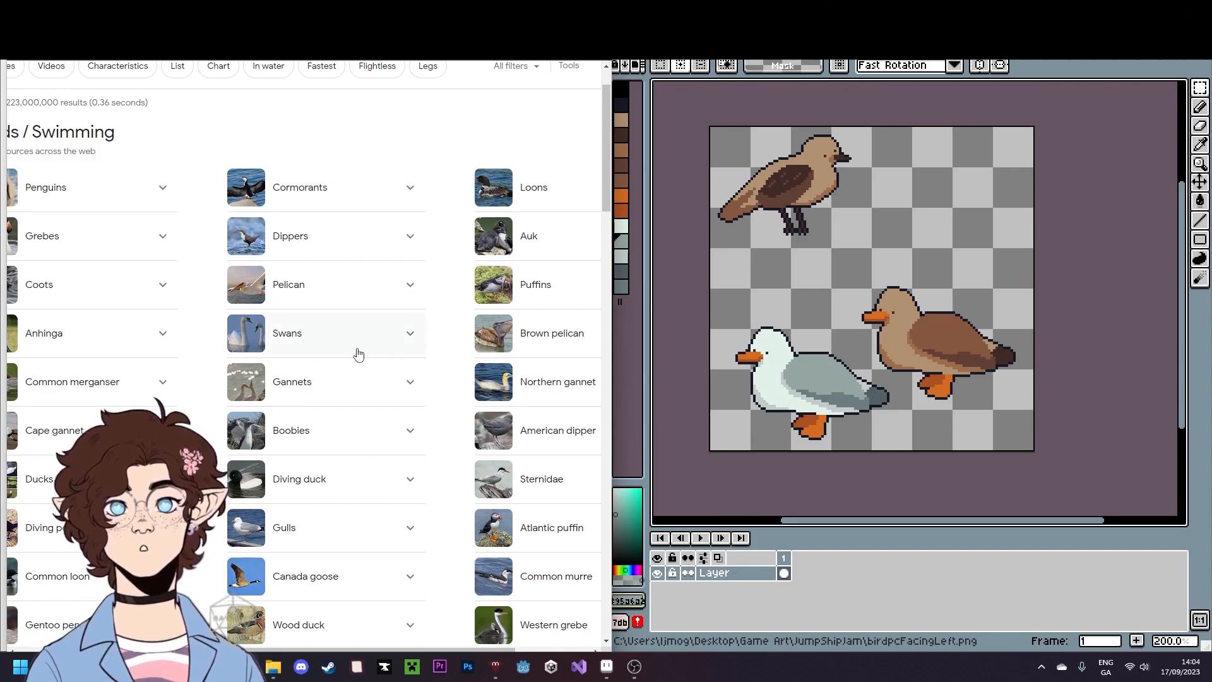
{"action": "scroll", "coordinate": [320, 349], "scroll_direction": "down", "scroll_amount": 1}
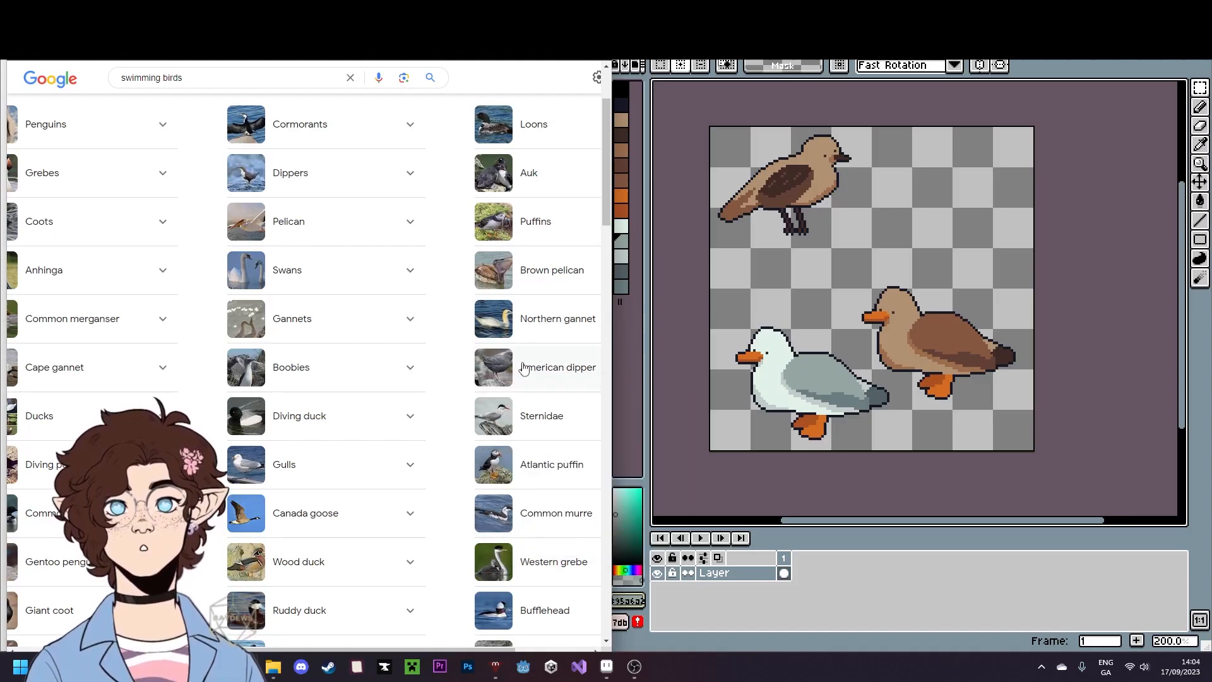
- View the American dipper summary in the swimming birds list and collapse it
{"action": "right_click", "coordinate": [540, 363]}
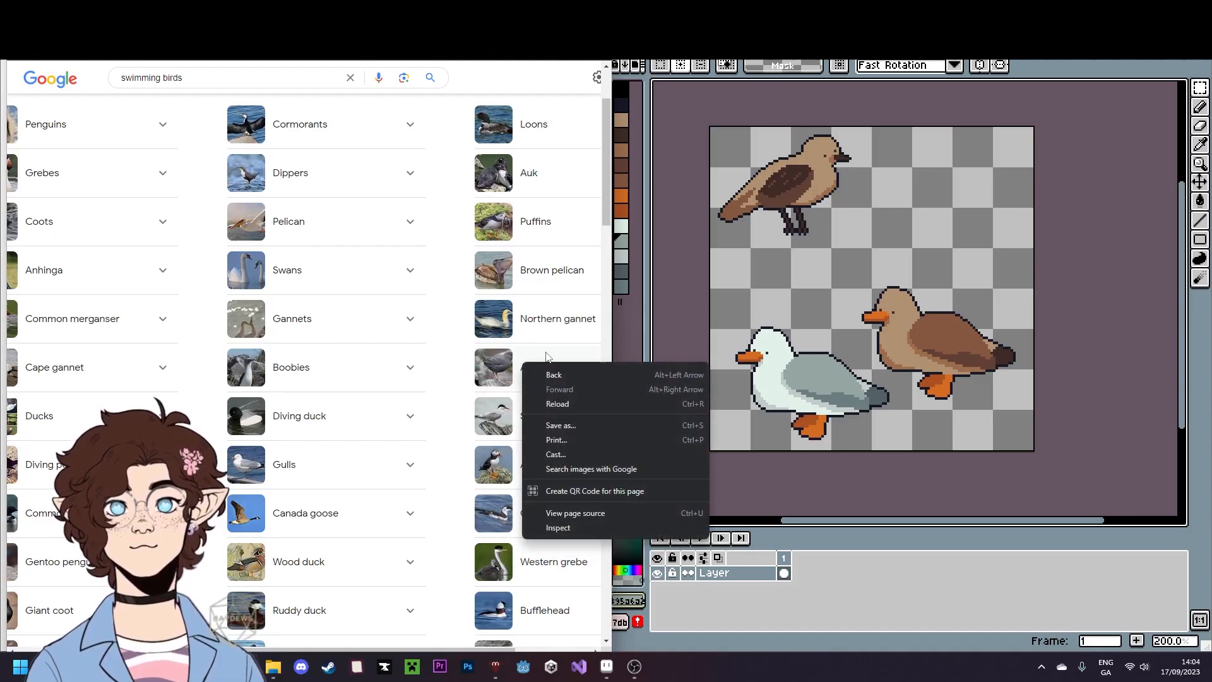
{"action": "key", "text": "Escape"}
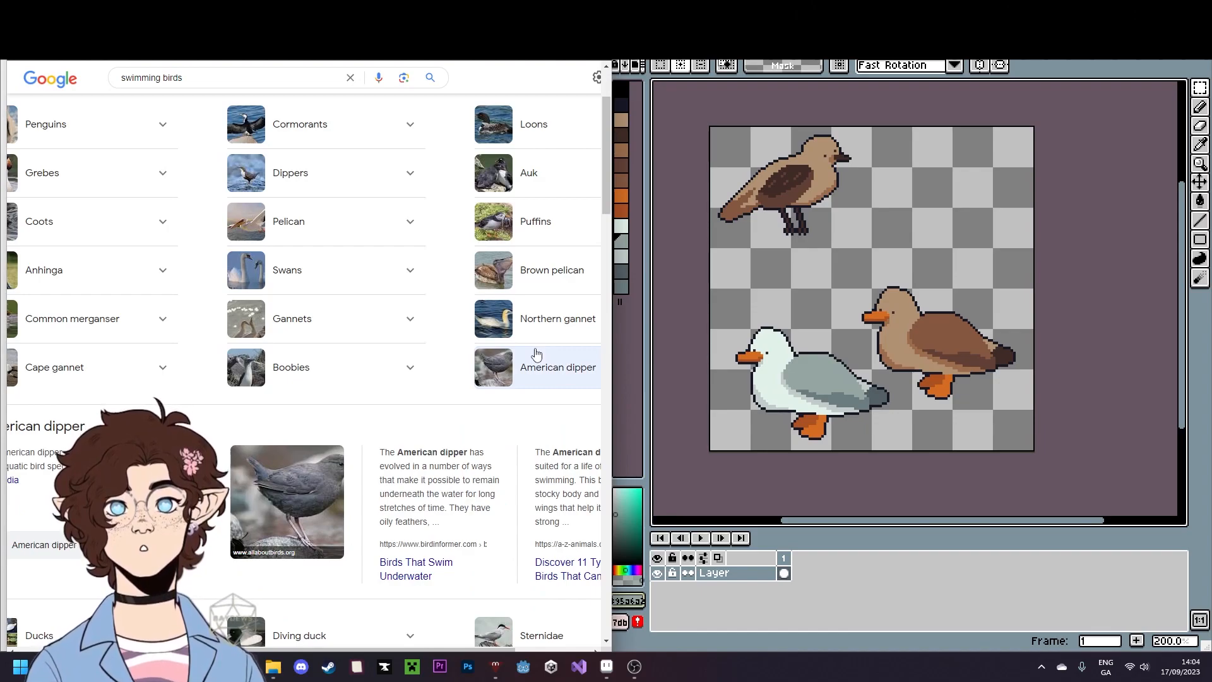
{"action": "left_click", "coordinate": [522, 371]}
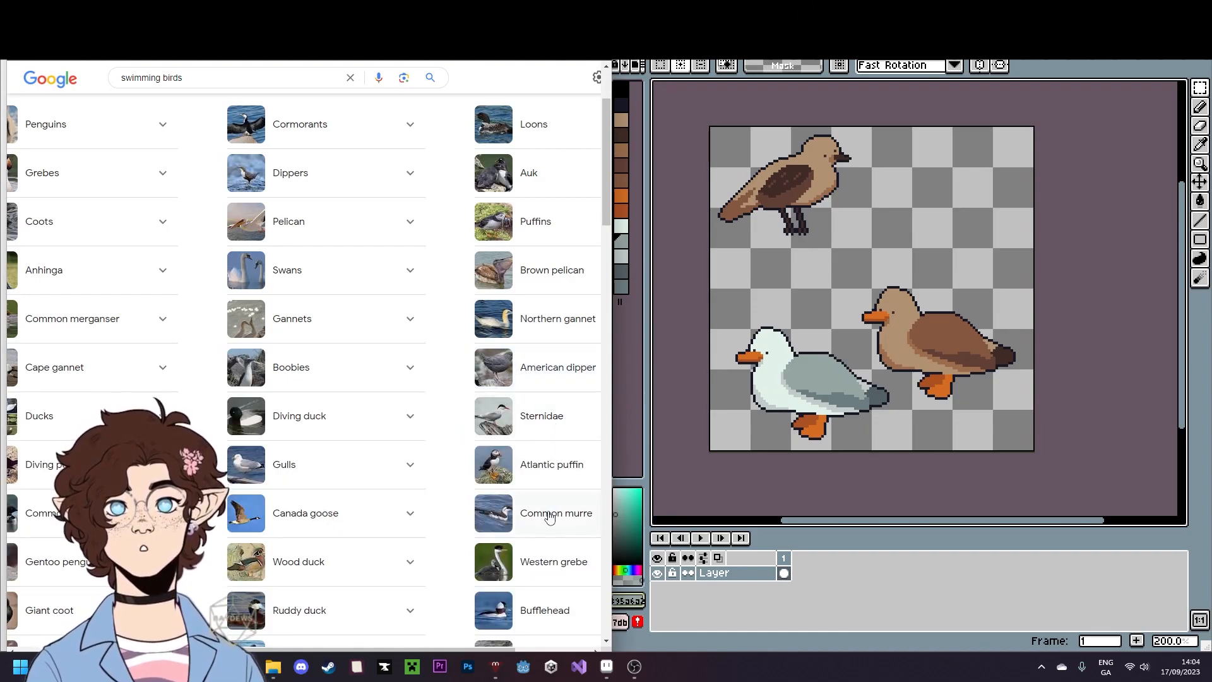
- Look through the remaining entries of the swimming birds list and return to its upper part
{"action": "scroll", "coordinate": [550, 521], "scroll_direction": "down", "scroll_amount": 4}
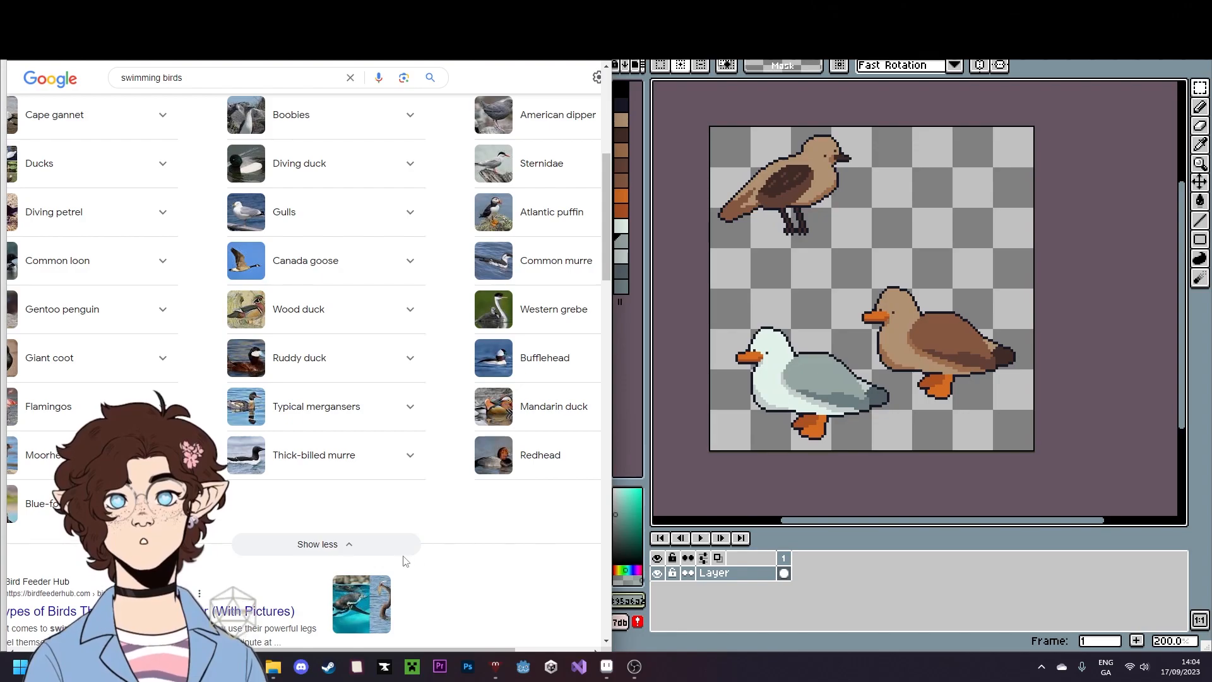
{"action": "left_click_drag", "start_coordinate": [300, 650], "coordinate": [252, 651]}
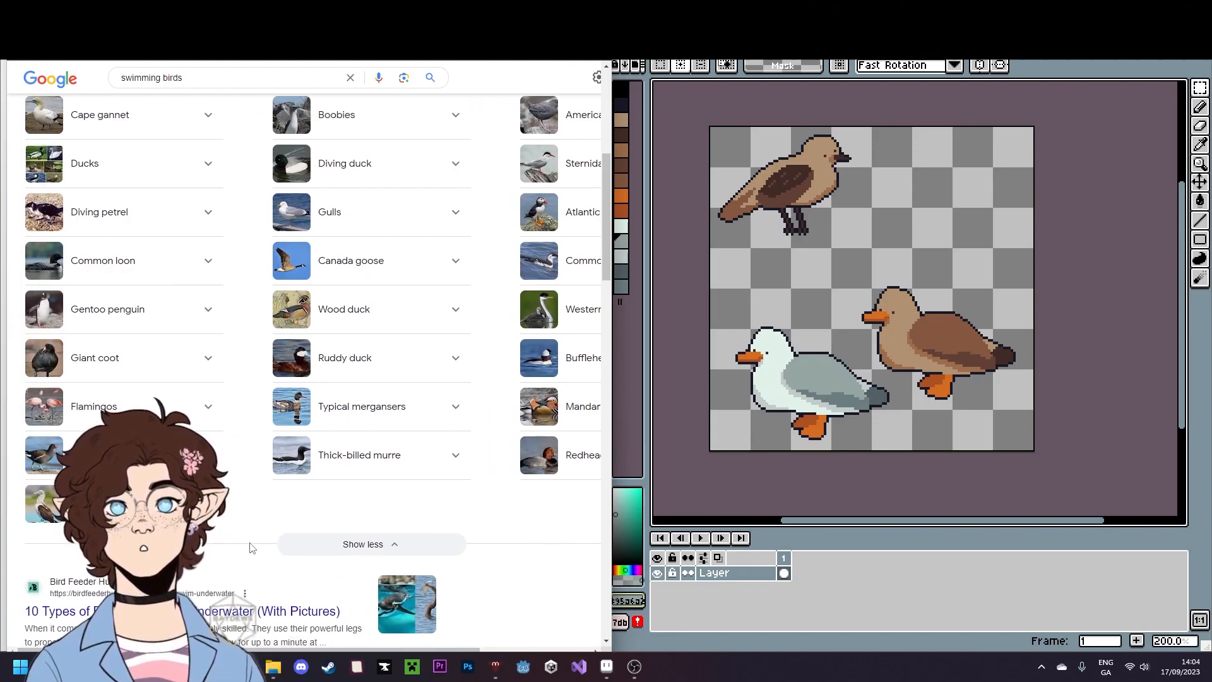
{"action": "scroll", "coordinate": [252, 547], "scroll_direction": "up", "scroll_amount": 1}
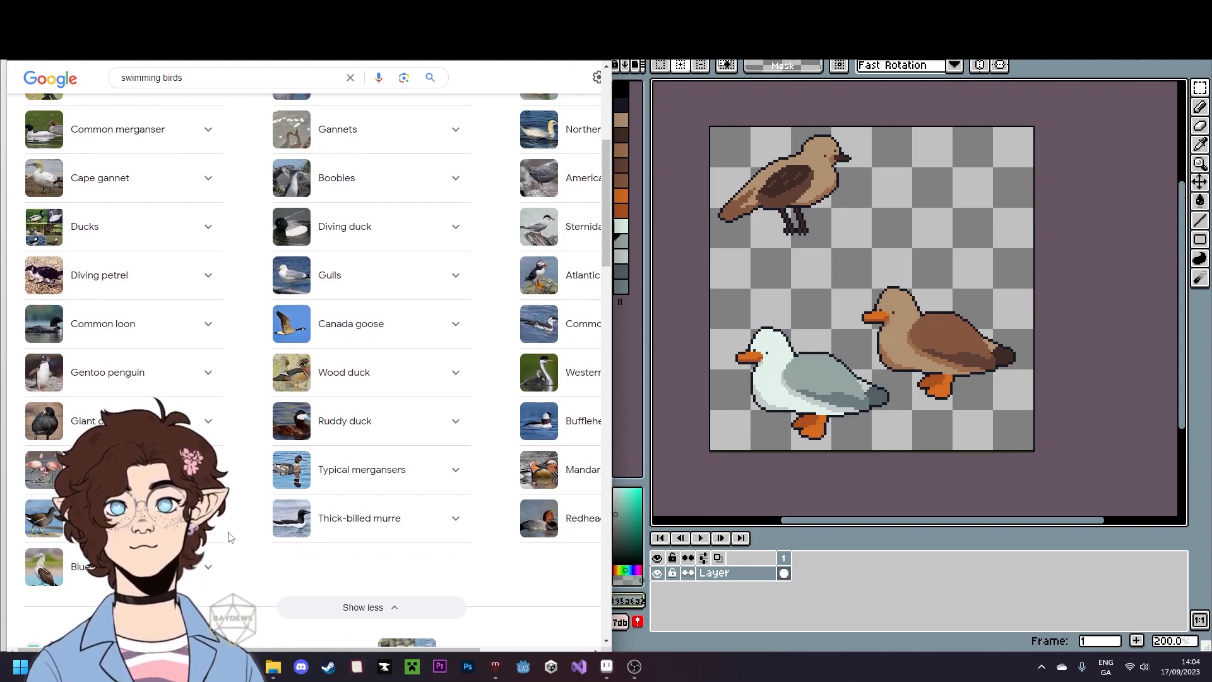
{"action": "scroll", "coordinate": [227, 533], "scroll_direction": "up", "scroll_amount": 1}
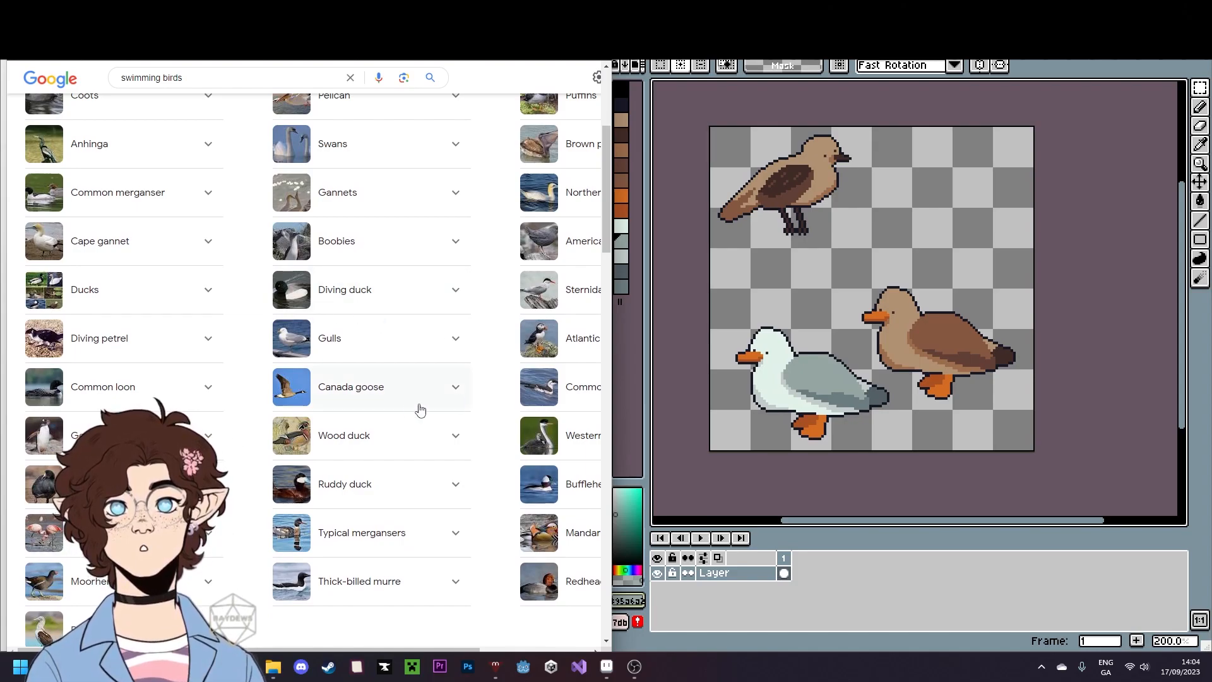
{"action": "scroll", "coordinate": [302, 316], "scroll_direction": "up", "scroll_amount": 1}
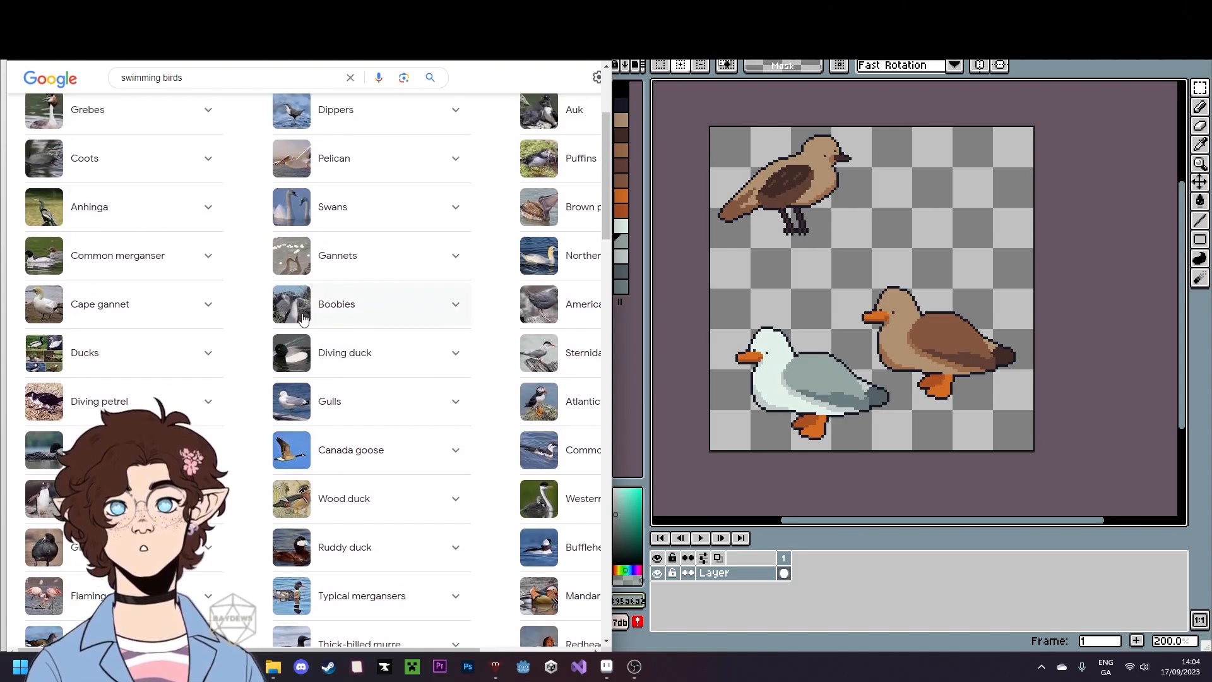
- Open the American dipper entry, go to its own Google search results and examine the photos and species information
{"action": "left_click", "coordinate": [571, 304]}
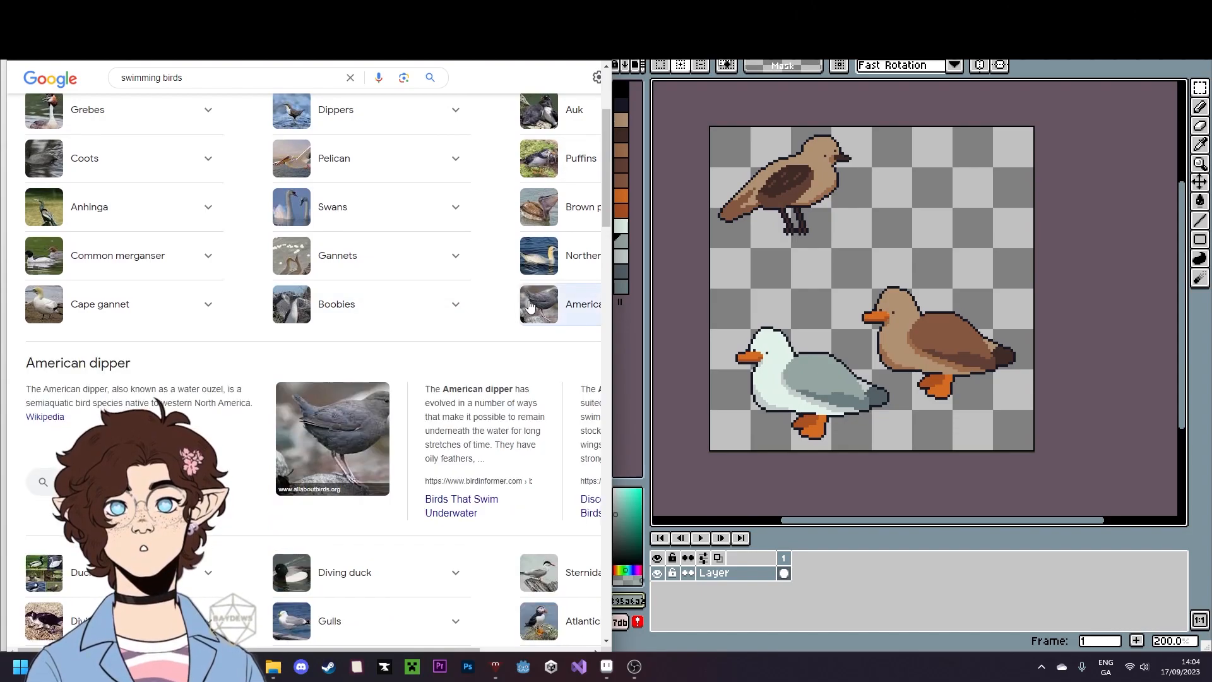
{"action": "left_click", "coordinate": [89, 481]}
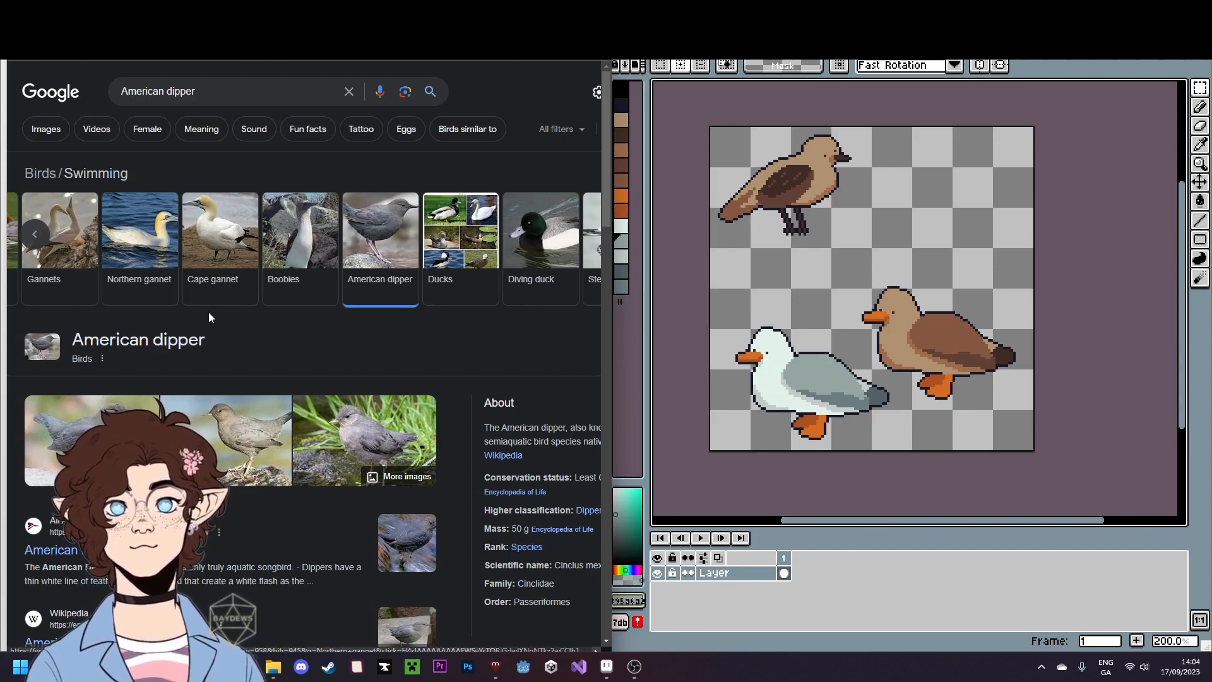
{"action": "scroll", "coordinate": [231, 330], "scroll_direction": "down", "scroll_amount": 1}
{"action": "scroll", "coordinate": [231, 331], "scroll_direction": "down", "scroll_amount": 2}
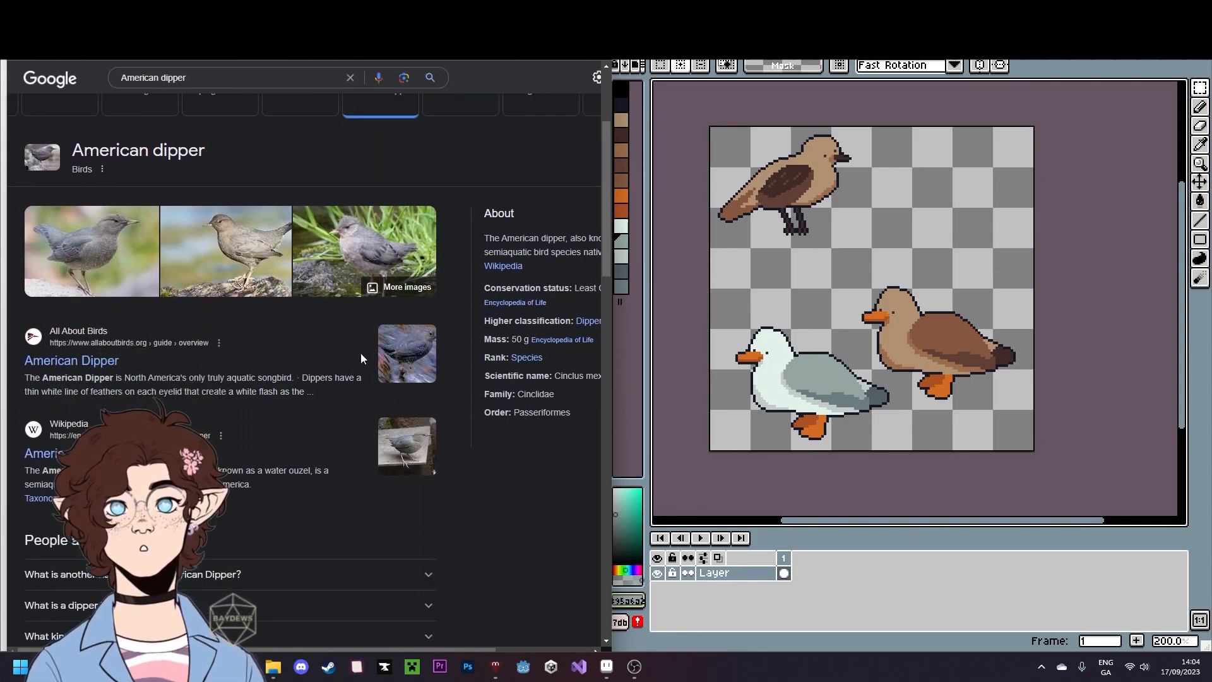
{"action": "left_click_drag", "start_coordinate": [160, 649], "coordinate": [255, 649]}
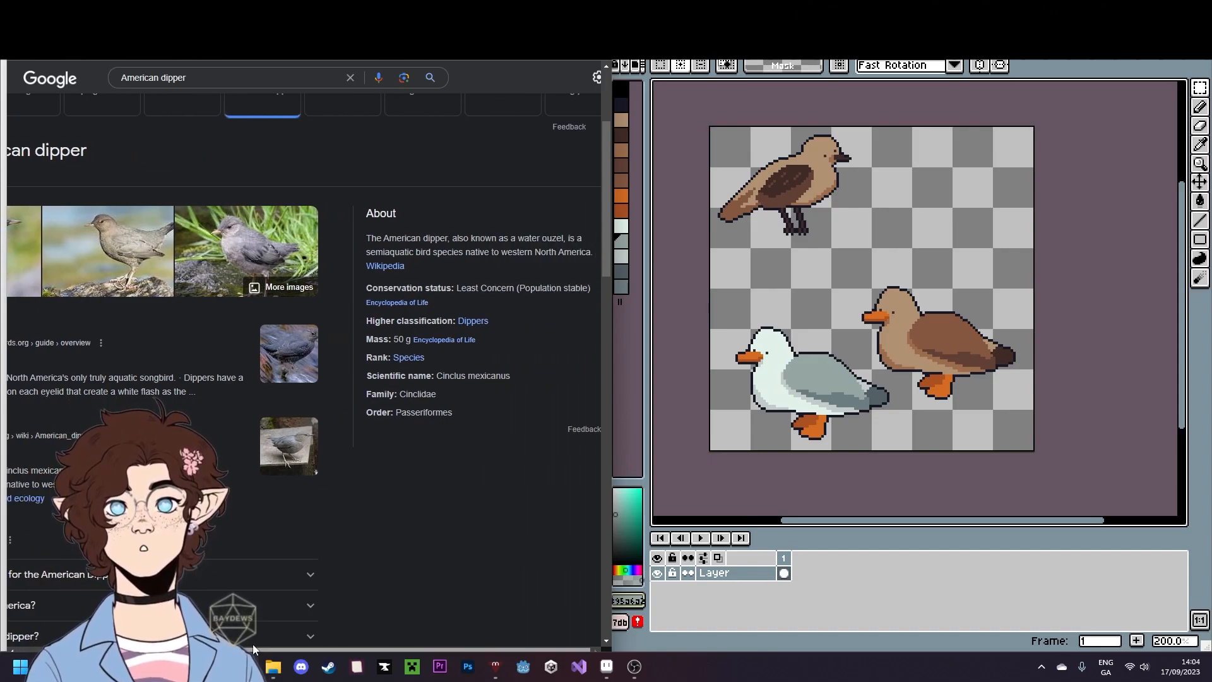
{"action": "left_click_drag", "start_coordinate": [255, 649], "coordinate": [160, 649]}
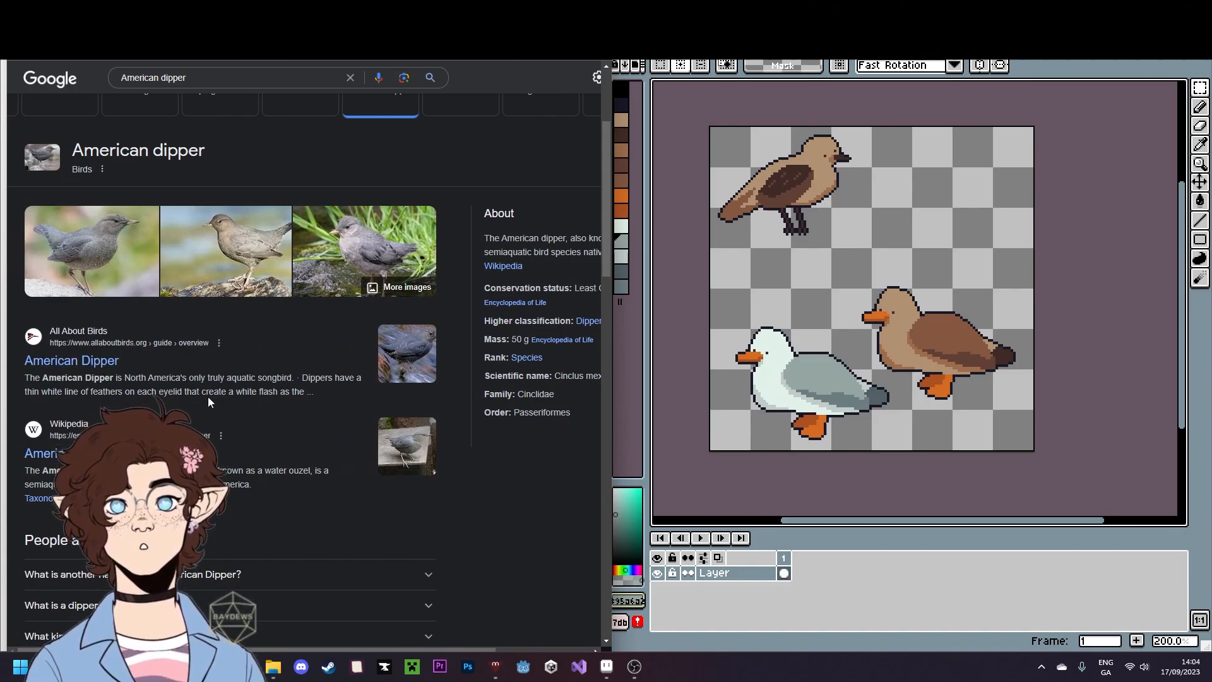
- Check the All About Birds page on the American dipper and return to the search results
{"action": "left_click", "coordinate": [227, 358]}
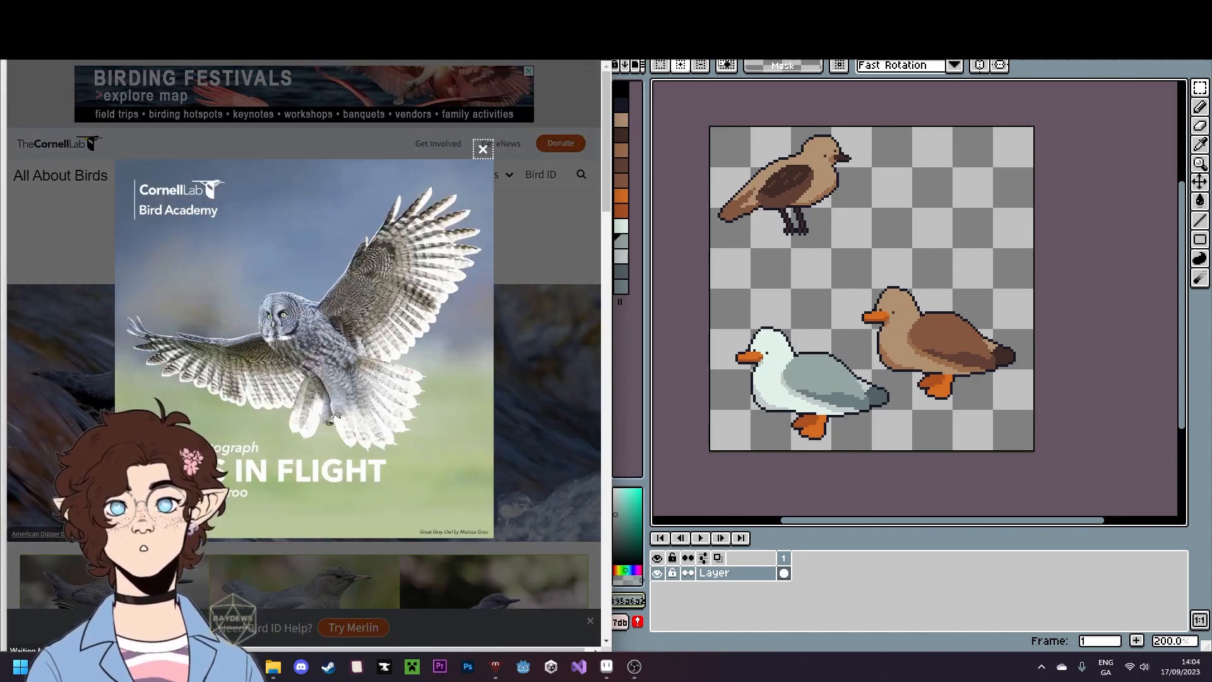
{"action": "left_click", "coordinate": [22, 47]}
{"action": "scroll", "coordinate": [76, 130], "scroll_direction": "up", "scroll_amount": 3}
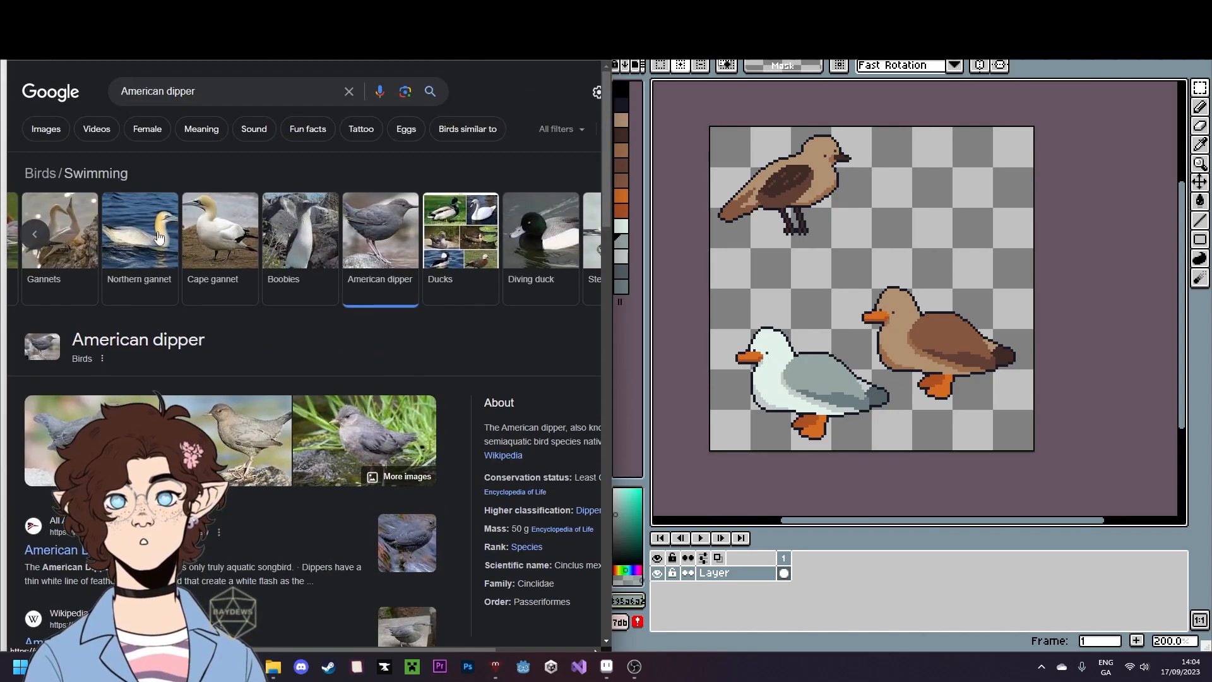
- Show the video results for the American dipper and open the Alaska Raptor Center's dipper swimming video on Facebook
{"action": "left_click", "coordinate": [96, 130]}
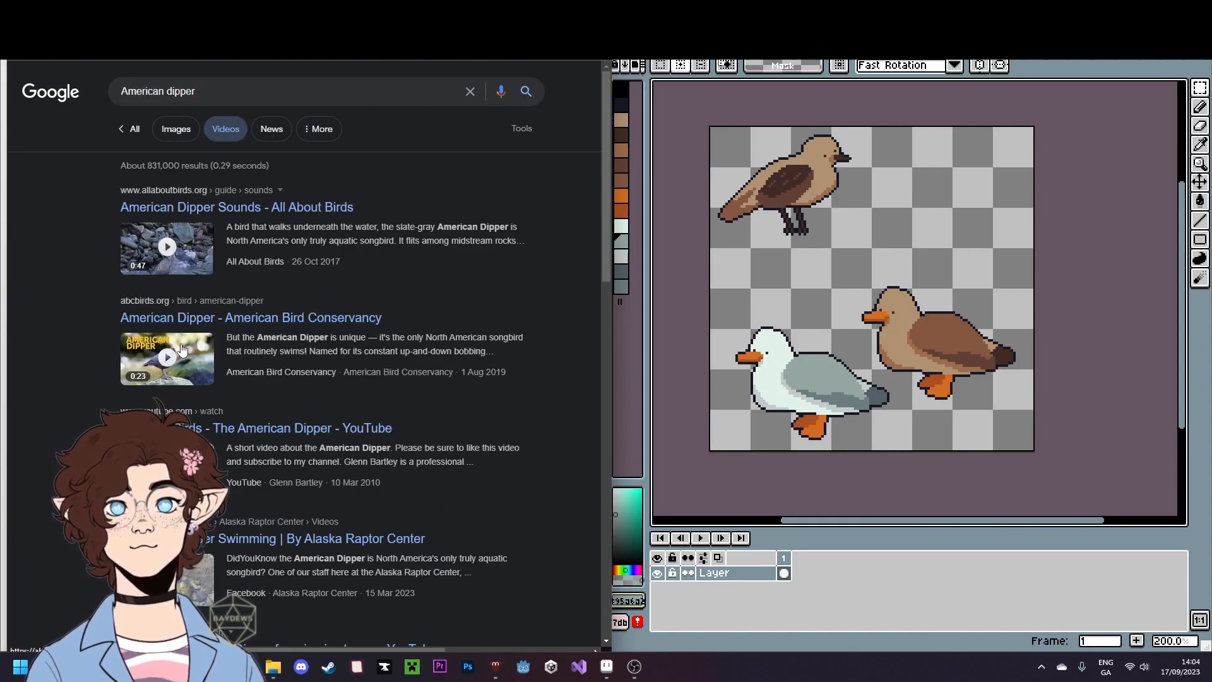
{"action": "scroll", "coordinate": [161, 361], "scroll_direction": "down", "scroll_amount": 1}
{"action": "scroll", "coordinate": [161, 358], "scroll_direction": "down", "scroll_amount": 1}
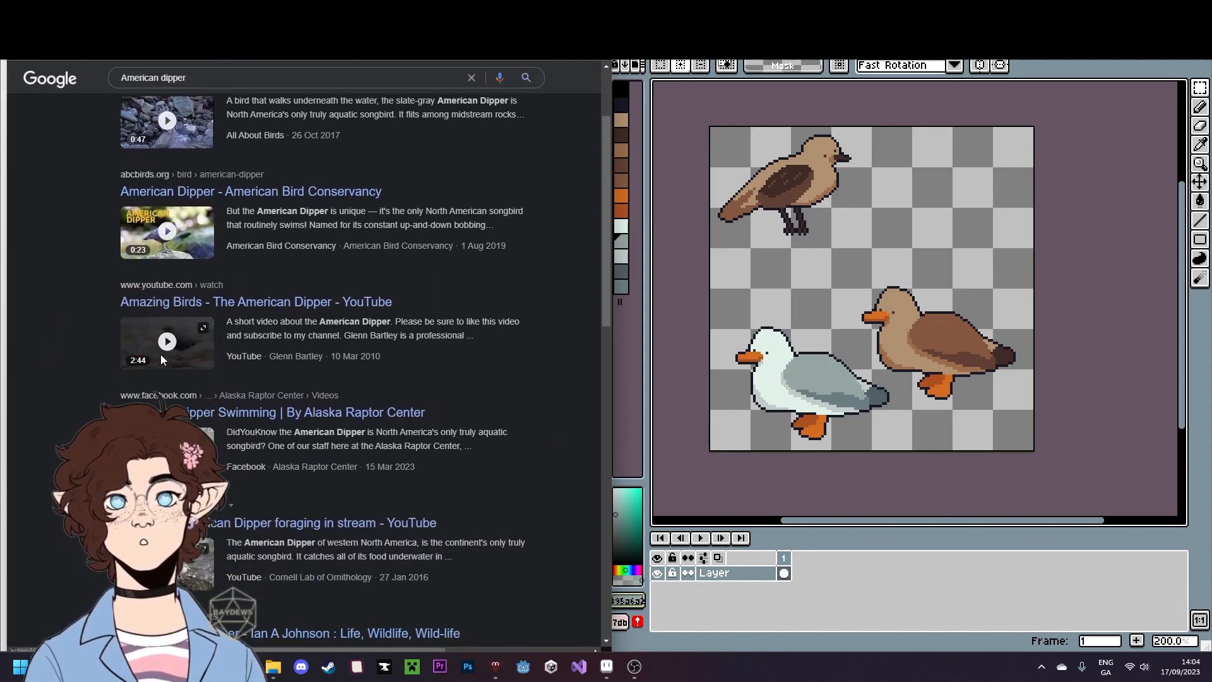
{"action": "scroll", "coordinate": [161, 354], "scroll_direction": "down", "scroll_amount": 1}
{"action": "left_click", "coordinate": [165, 388]}
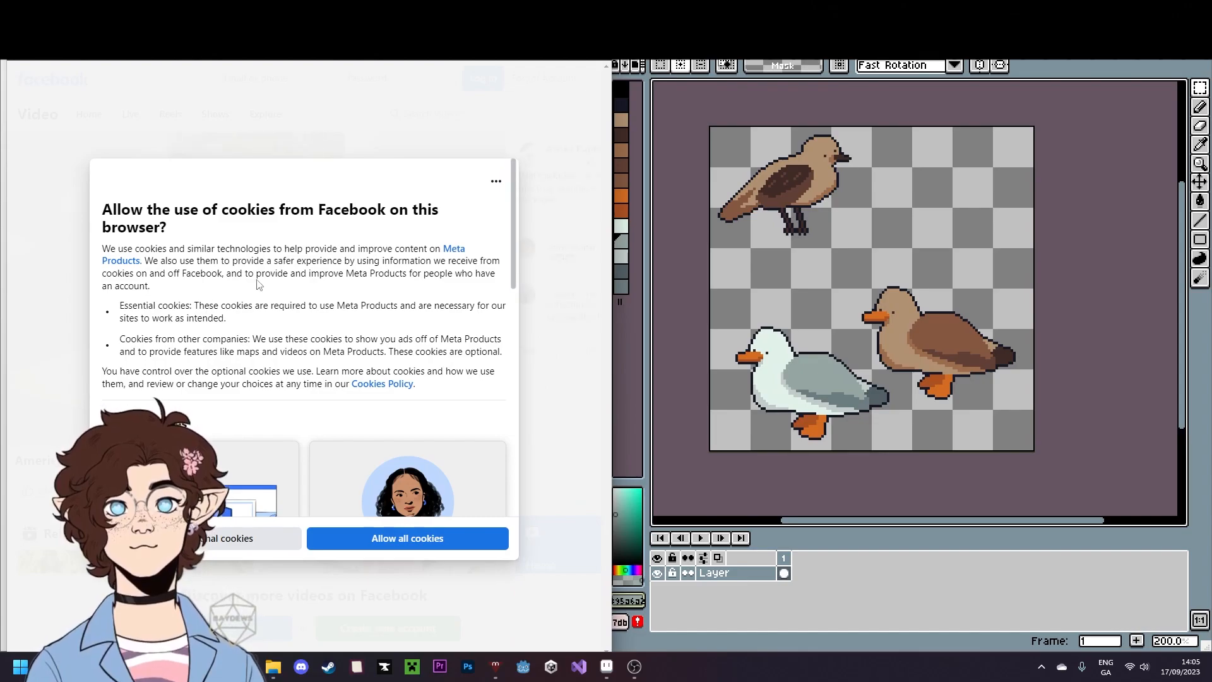
- Accept Facebook's cookies and close the login prompt to watch the American dipper swimming video
{"action": "left_click", "coordinate": [388, 545]}
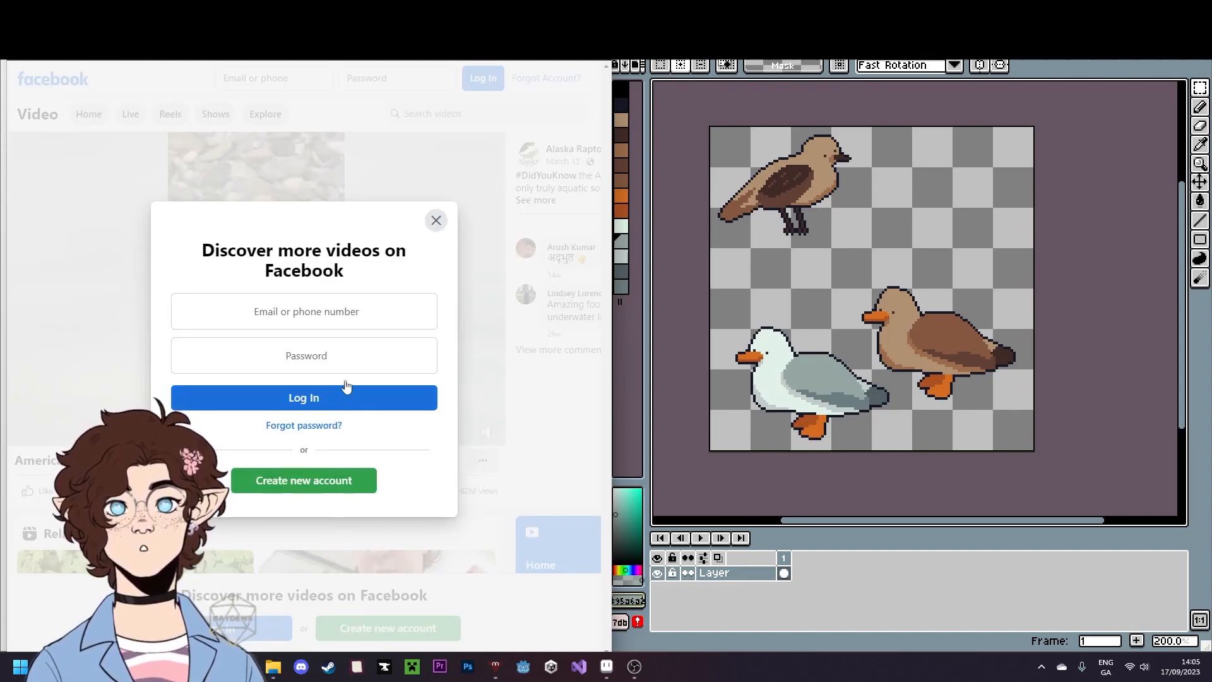
{"action": "left_click", "coordinate": [436, 220]}
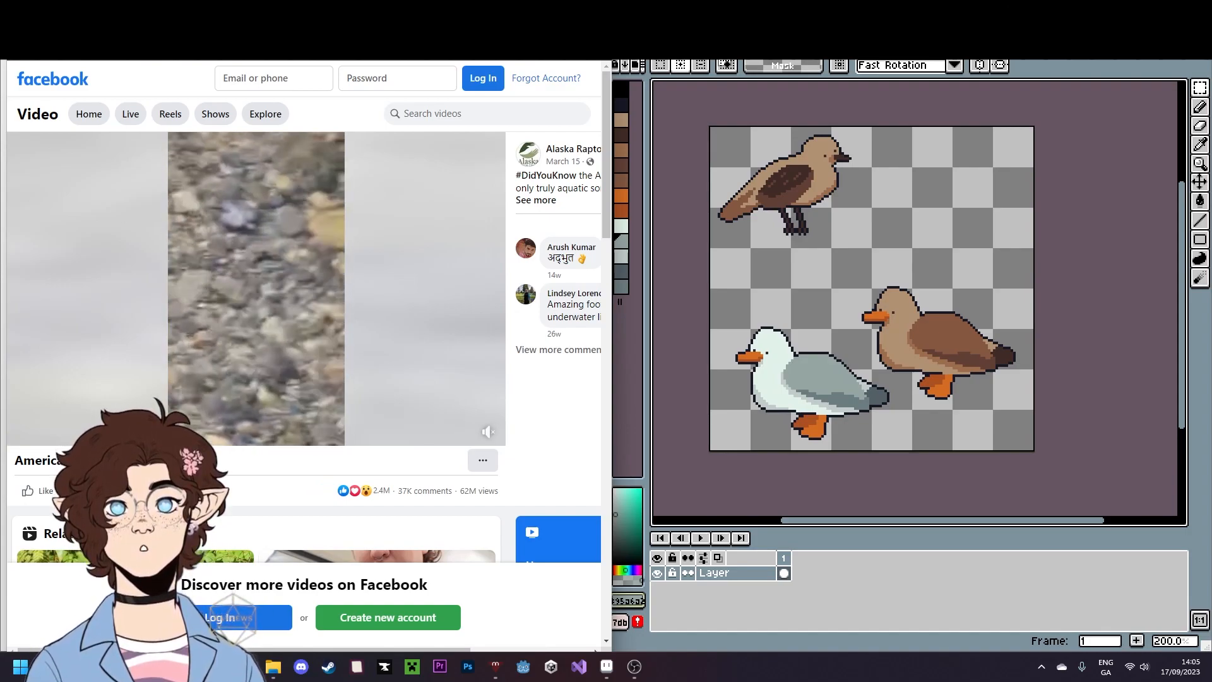
- Go back to Pinterest and replace the kingfisher search with one for "american dipper"
{"action": "left_click", "coordinate": [596, 18]}
{"action": "left_click_drag", "start_coordinate": [248, 82], "coordinate": [216, 87]}
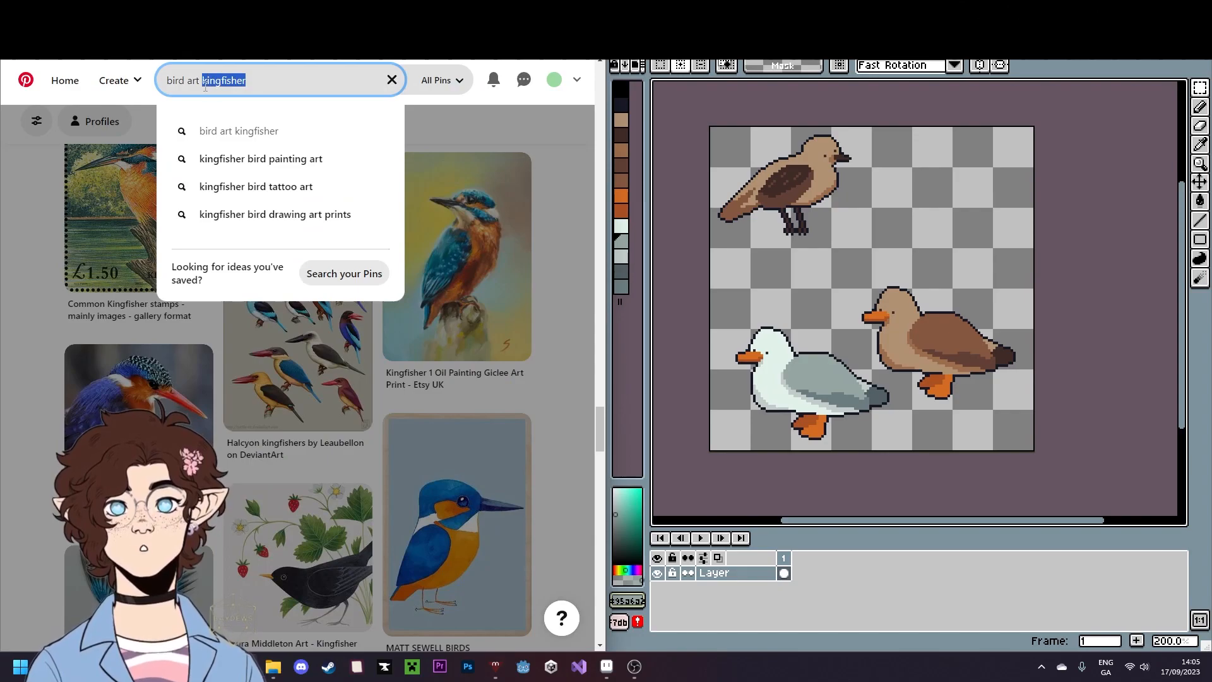
{"action": "type", "text": "america"}
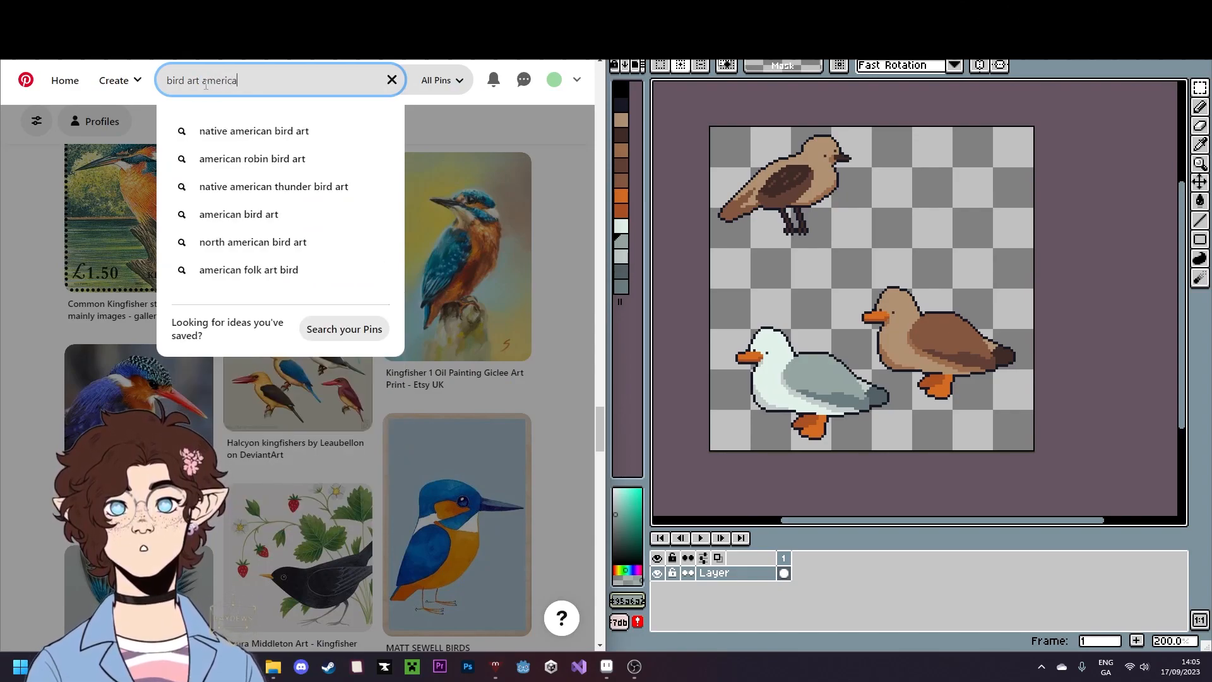
{"action": "type", "text": "n dipper"}
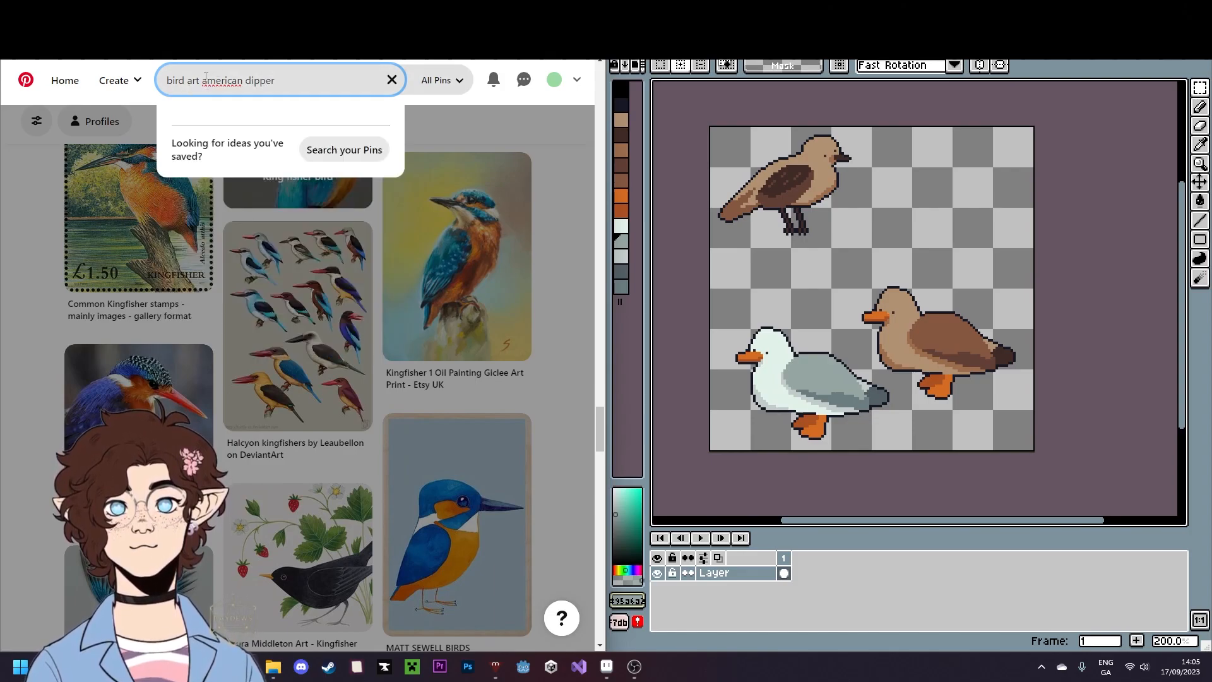
{"action": "key", "text": "BackSpace"}
{"action": "key", "text": "Return"}
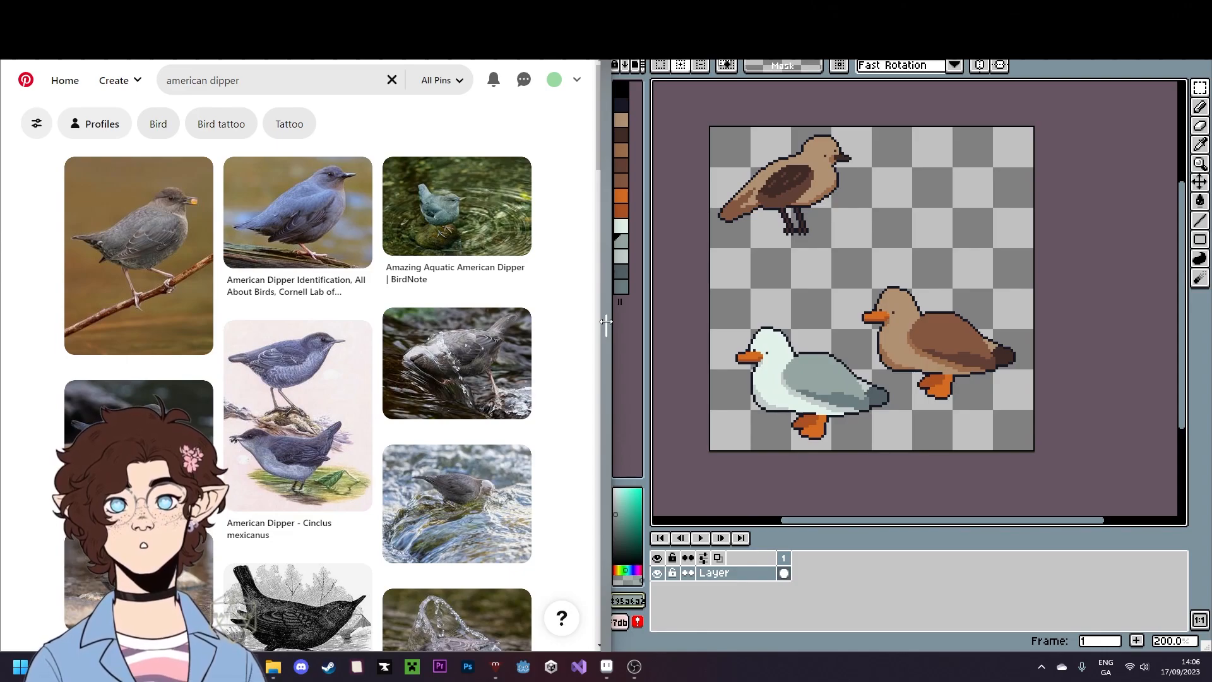
- Review the right-facing and left-facing white bird sprites, and look over the American dipper pins for comparison
{"action": "left_click", "coordinate": [713, 46]}
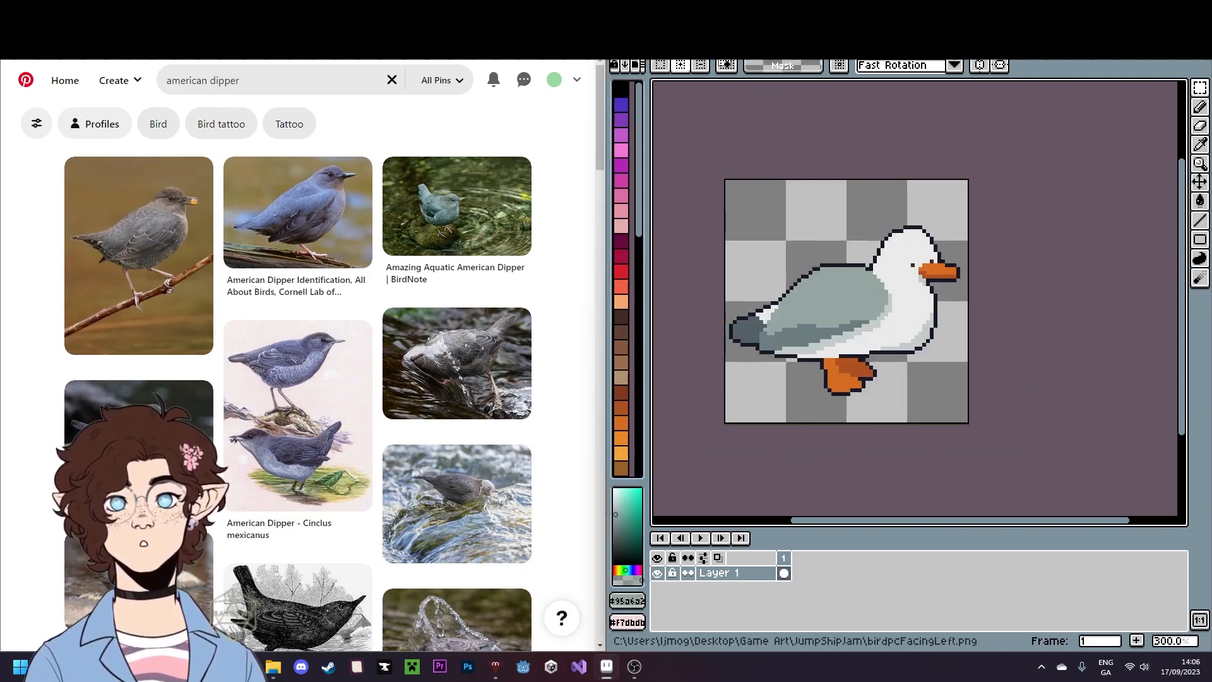
{"action": "left_click", "coordinate": [789, 46]}
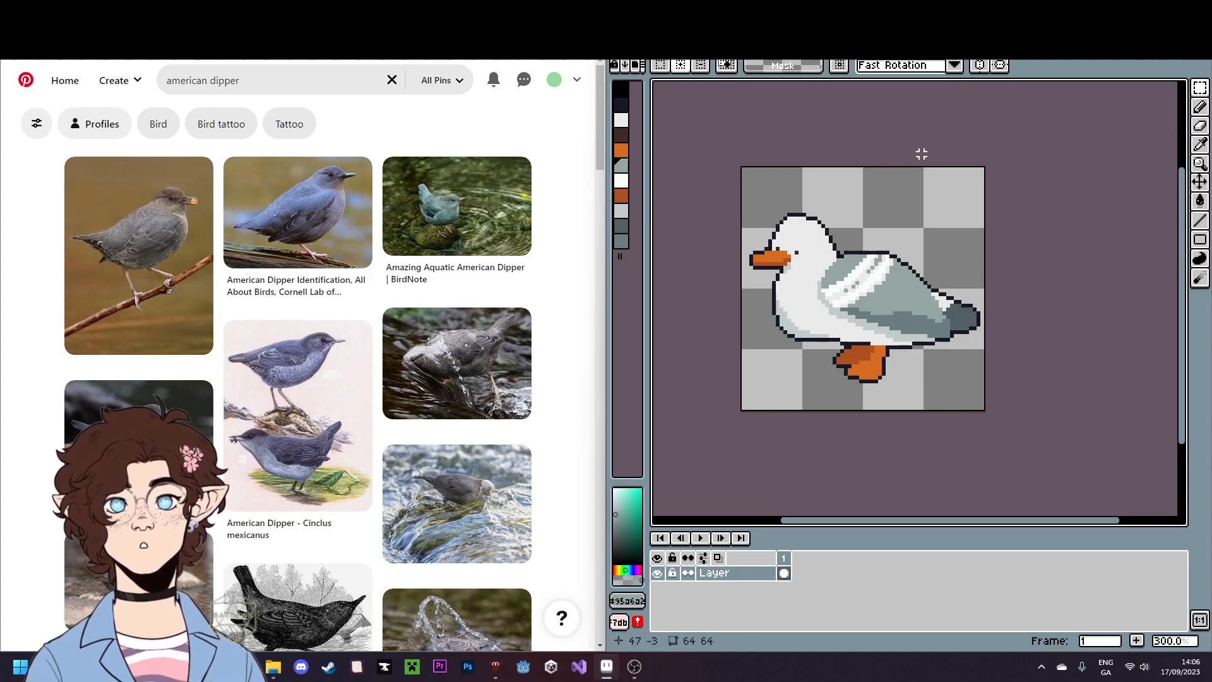
{"action": "scroll", "coordinate": [551, 305], "scroll_direction": "down", "scroll_amount": 2}
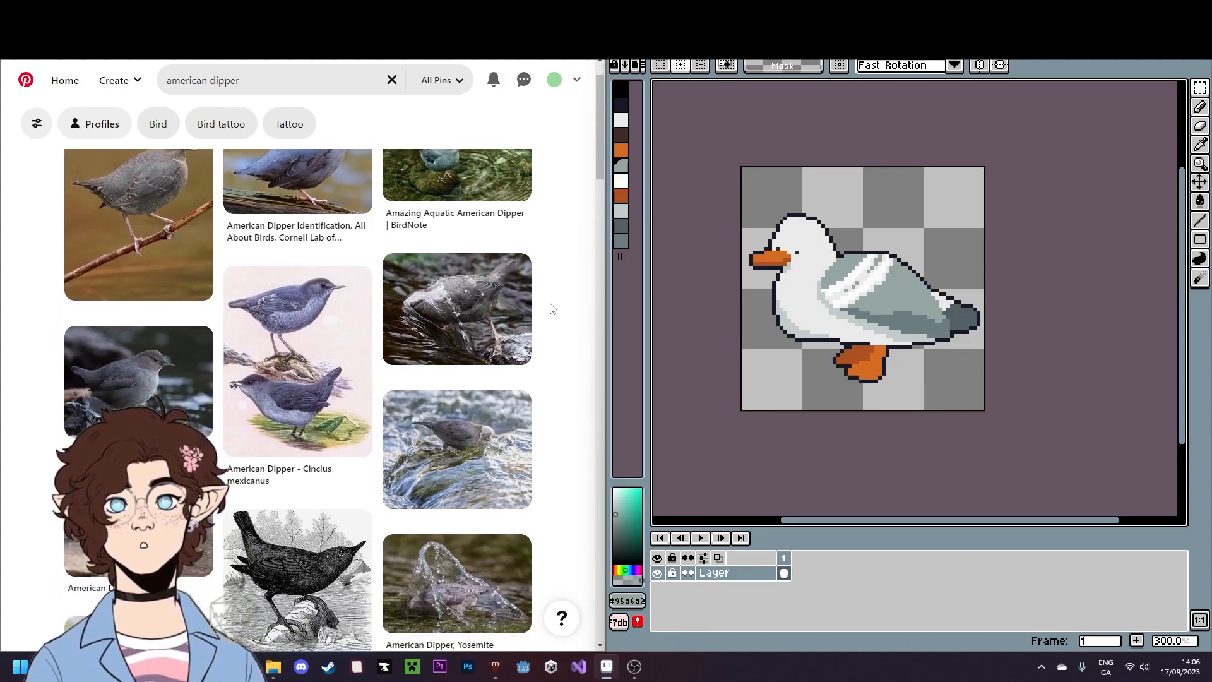
{"action": "scroll", "coordinate": [550, 303], "scroll_direction": "up", "scroll_amount": 2}
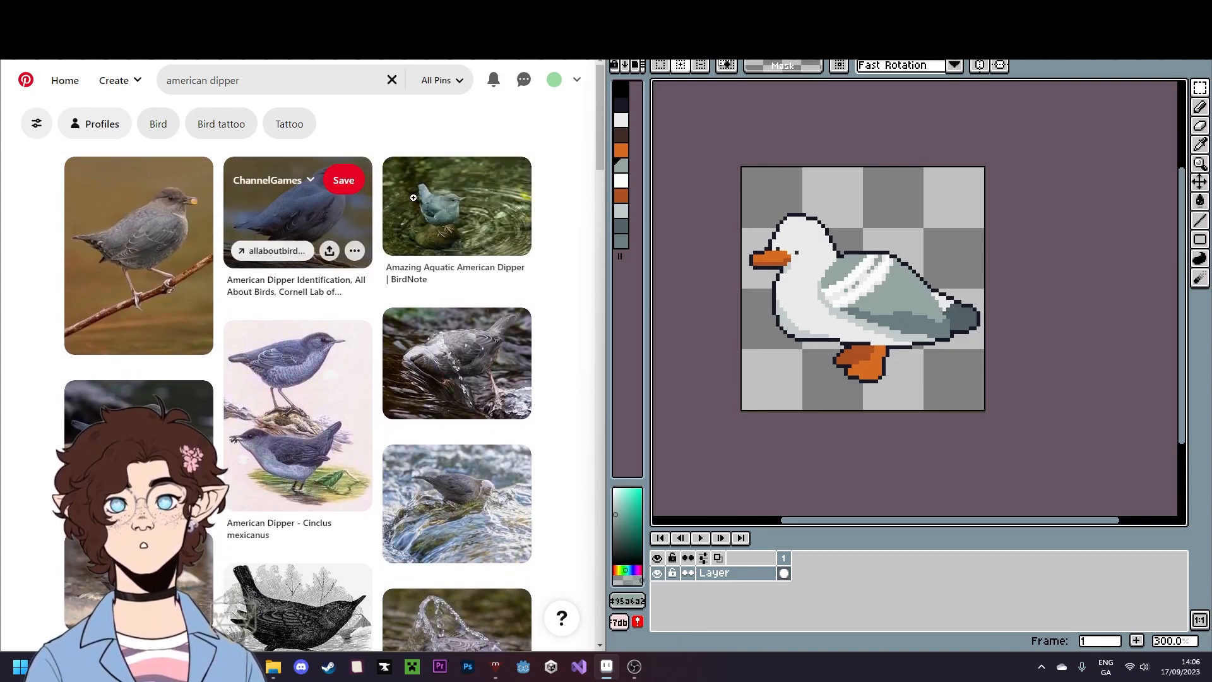
- Open the pin of the grey dipper perched on a branch in a separate tab, view it, and return to the dipper results
{"action": "right_click", "coordinate": [162, 175]}
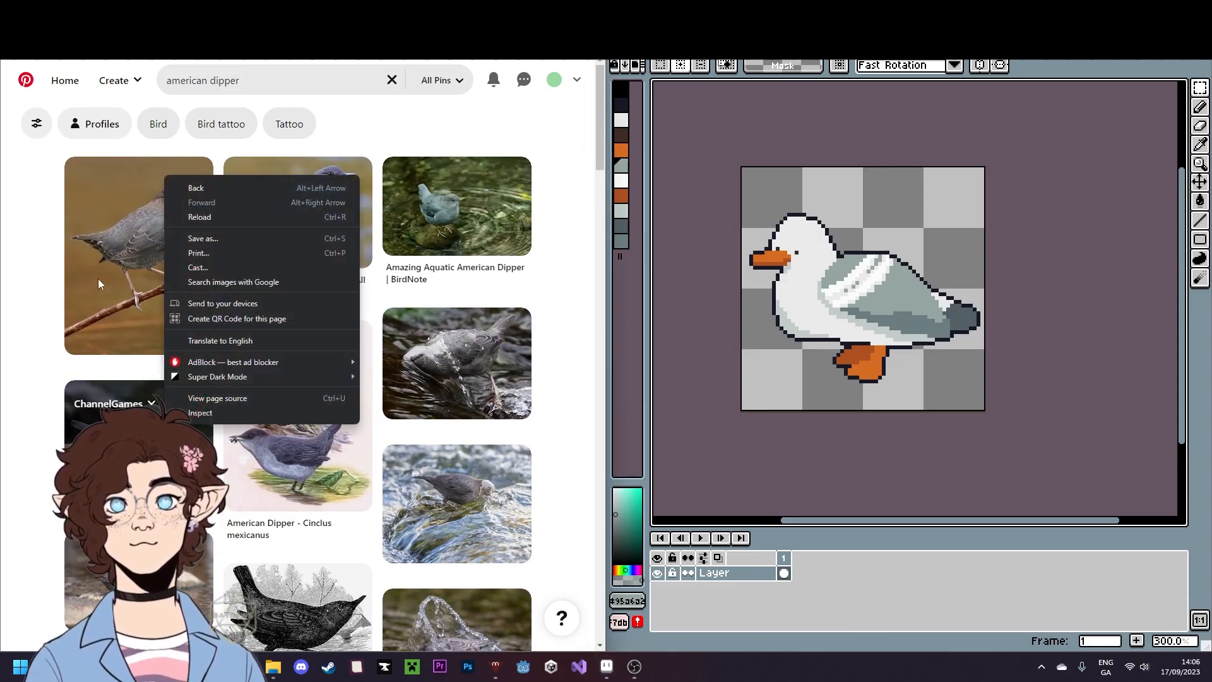
{"action": "right_click", "coordinate": [99, 279]}
{"action": "left_click", "coordinate": [130, 293]}
{"action": "left_click", "coordinate": [145, 10]}
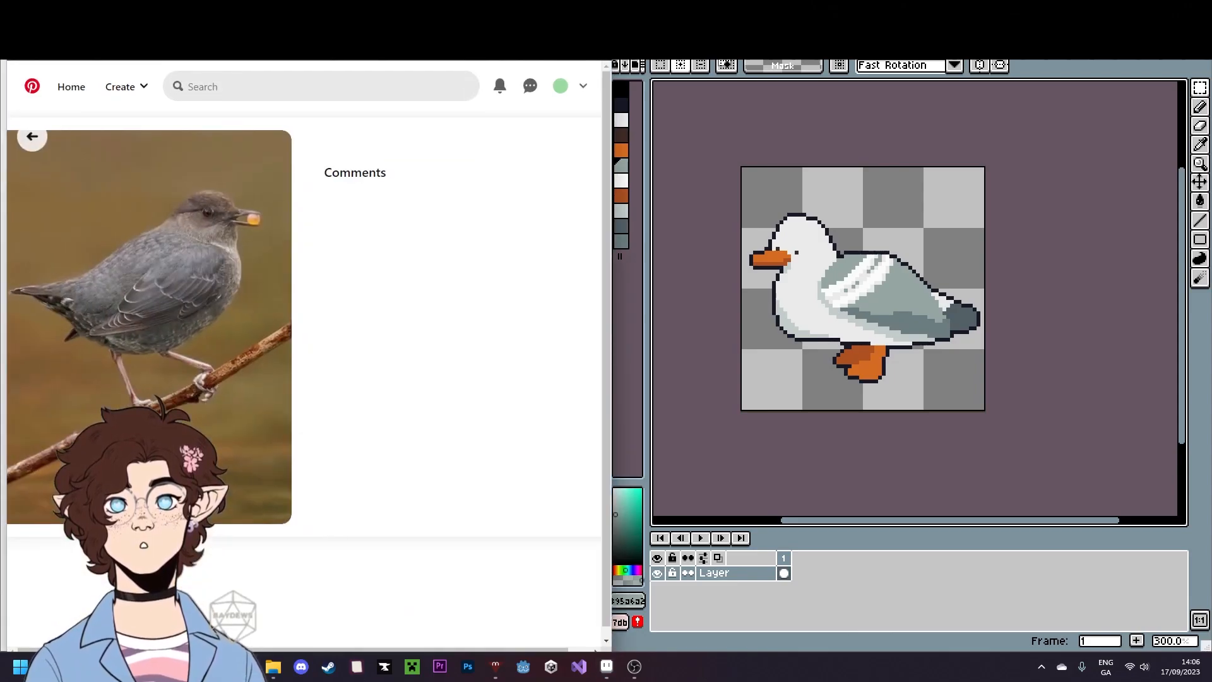
{"action": "left_click", "coordinate": [70, 10]}
{"action": "left_click", "coordinate": [145, 10]}
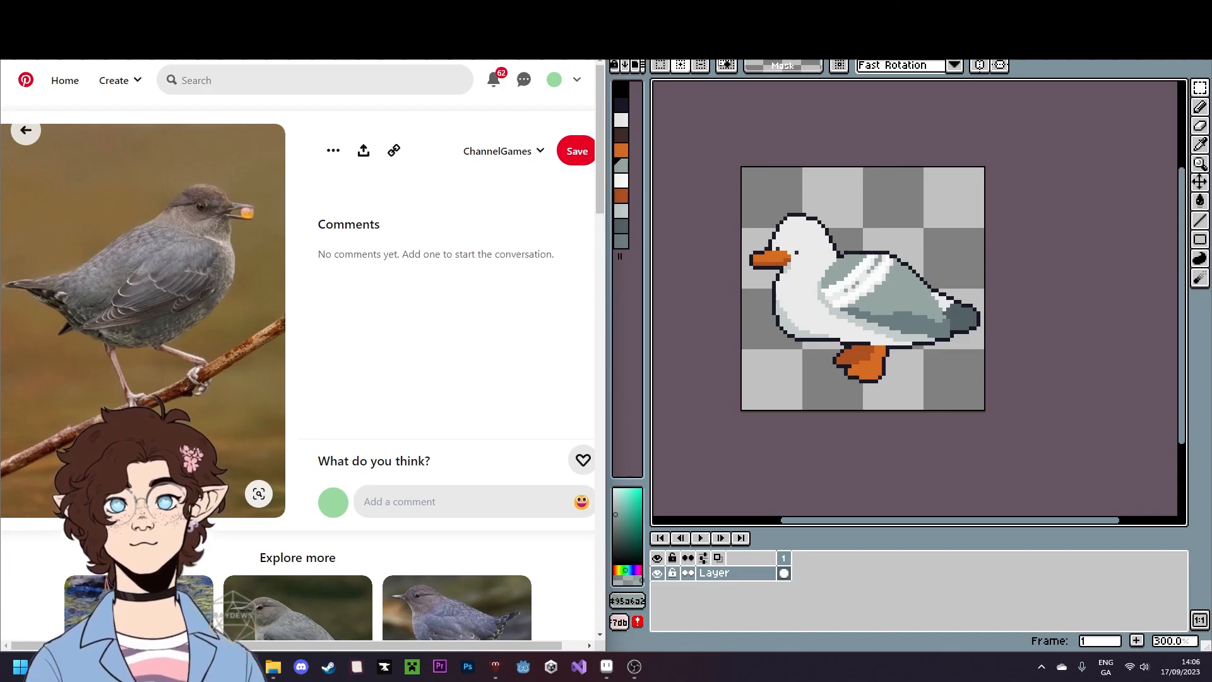
{"action": "left_click", "coordinate": [76, 10]}
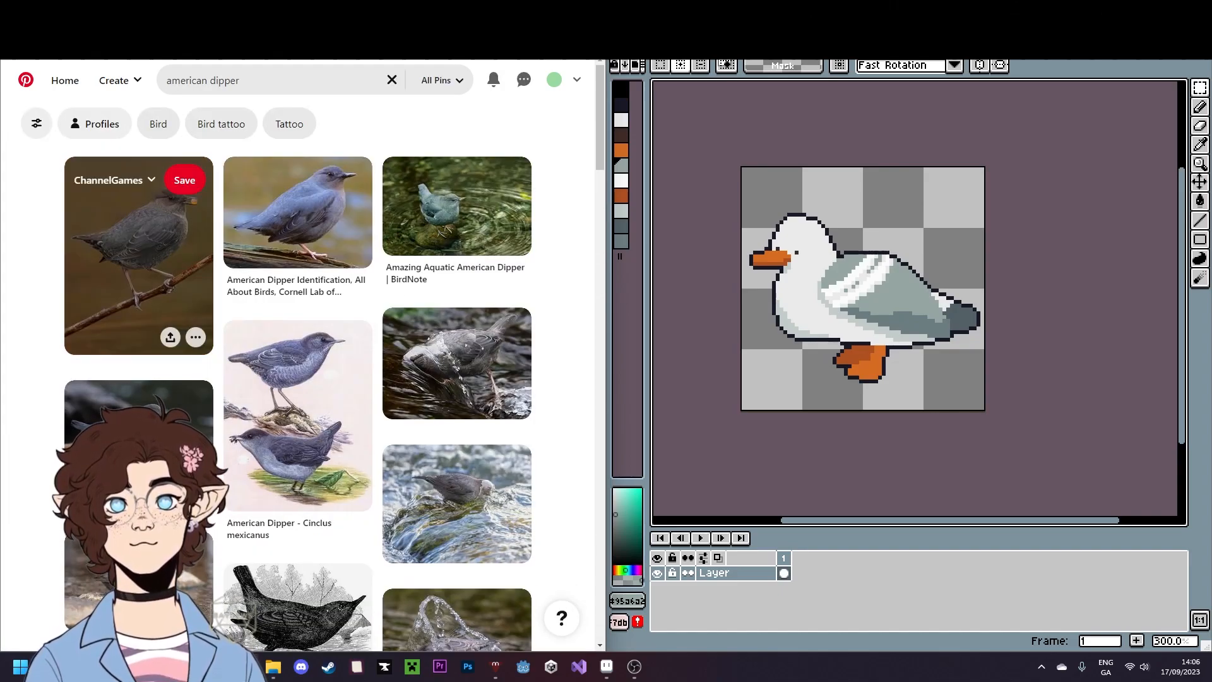
- Review the open reference pins of vultures, ducks and swallows, ending at the American dipper results
{"action": "left_click", "coordinate": [214, 10]}
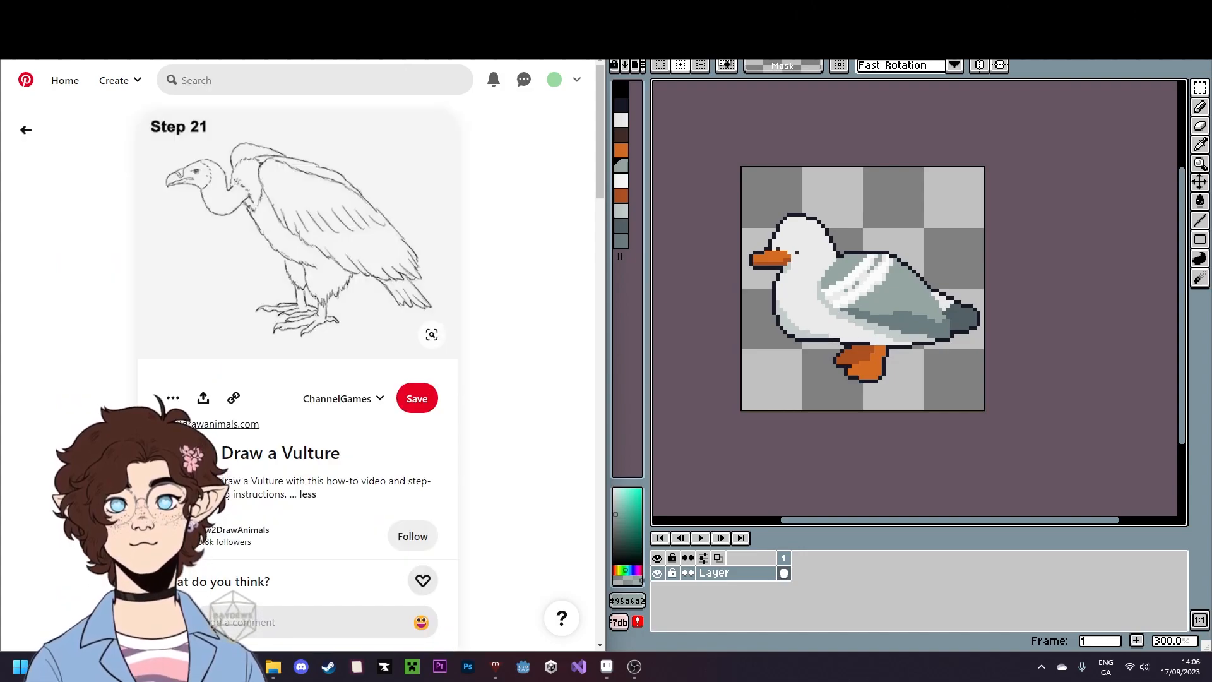
{"action": "left_click", "coordinate": [277, 10]}
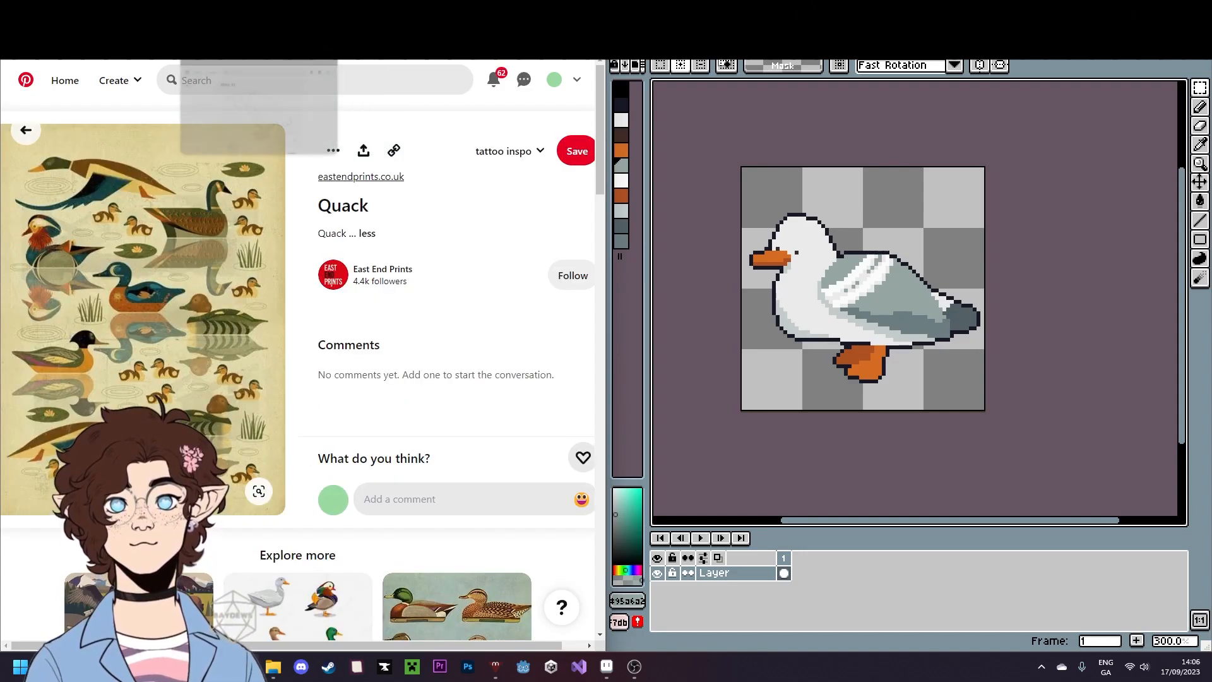
{"action": "left_click", "coordinate": [338, 10]}
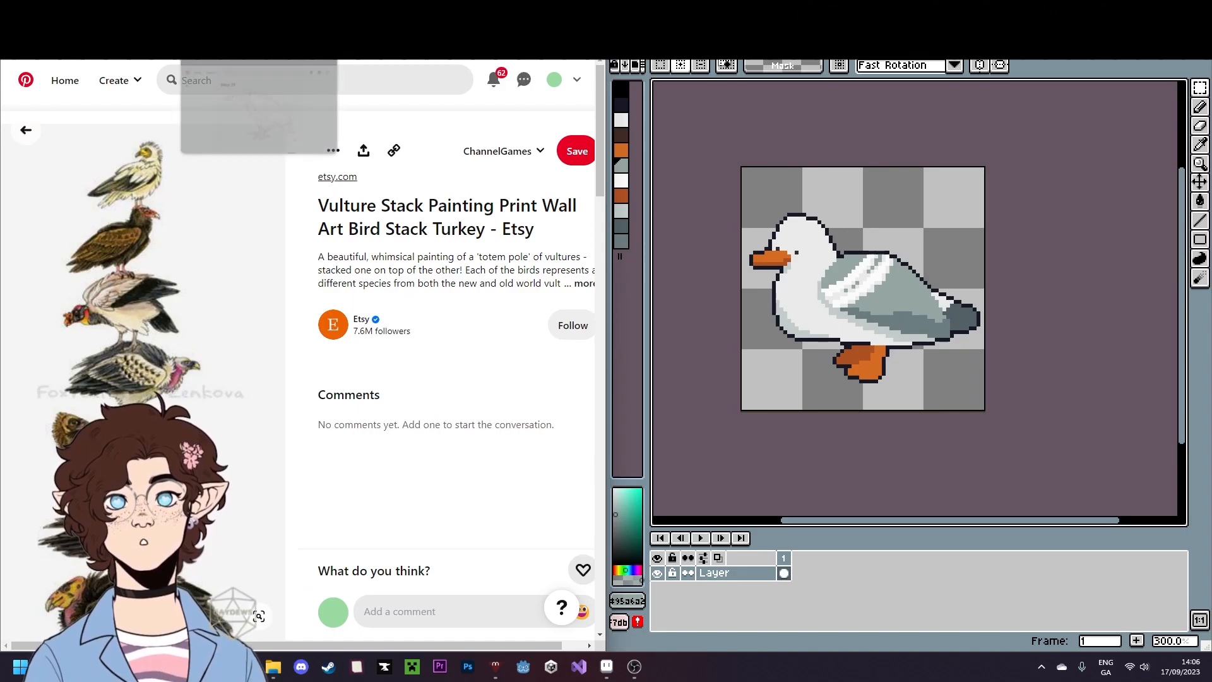
{"action": "left_click", "coordinate": [399, 10]}
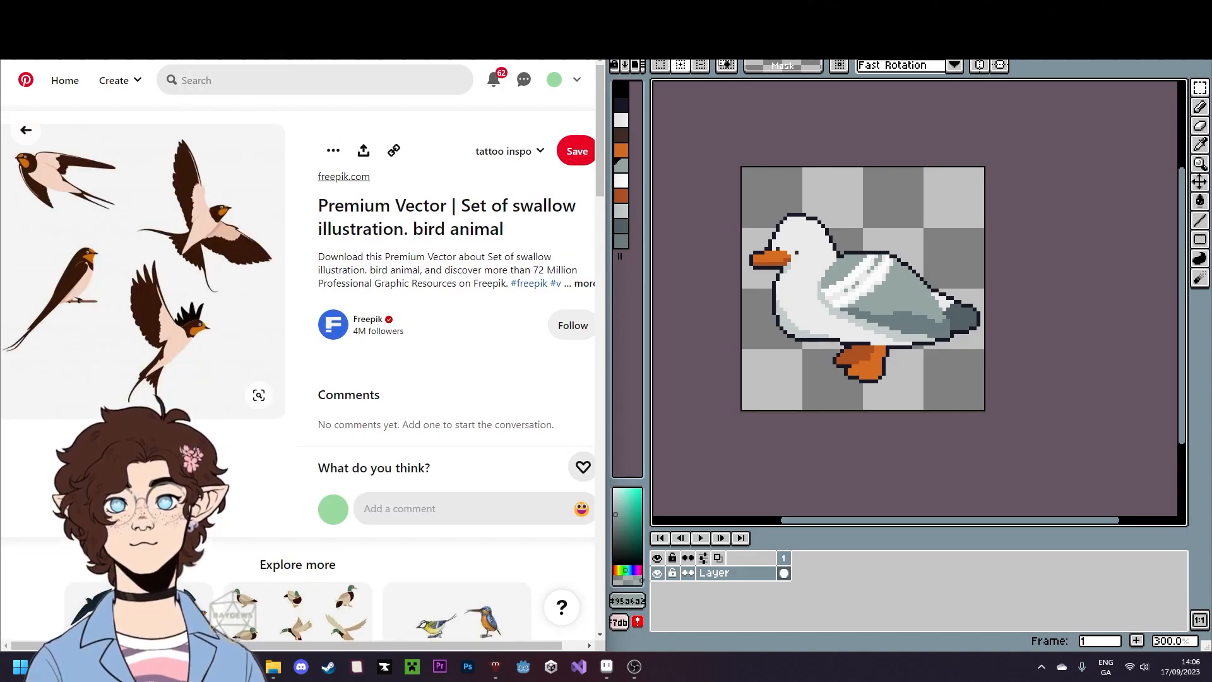
{"action": "left_click", "coordinate": [460, 10]}
{"action": "left_click", "coordinate": [520, 10]}
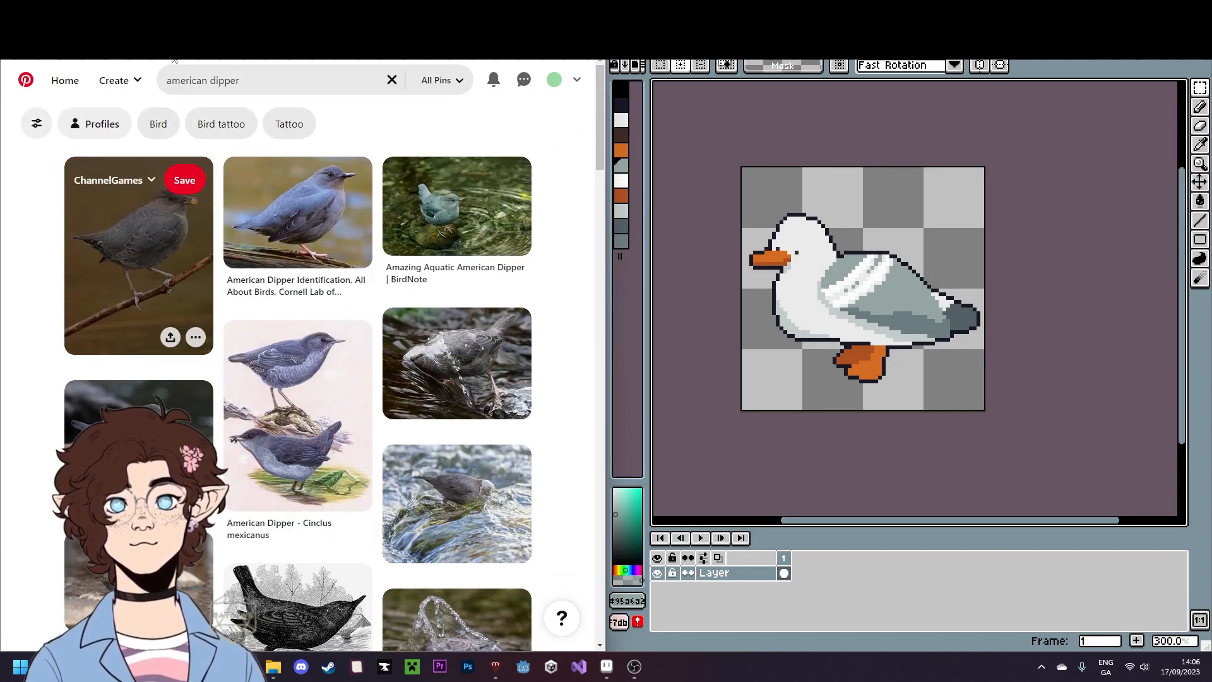
- Search Pinterest for "runner duck" and examine the photos found
{"action": "left_click_drag", "start_coordinate": [257, 81], "coordinate": [167, 82]}
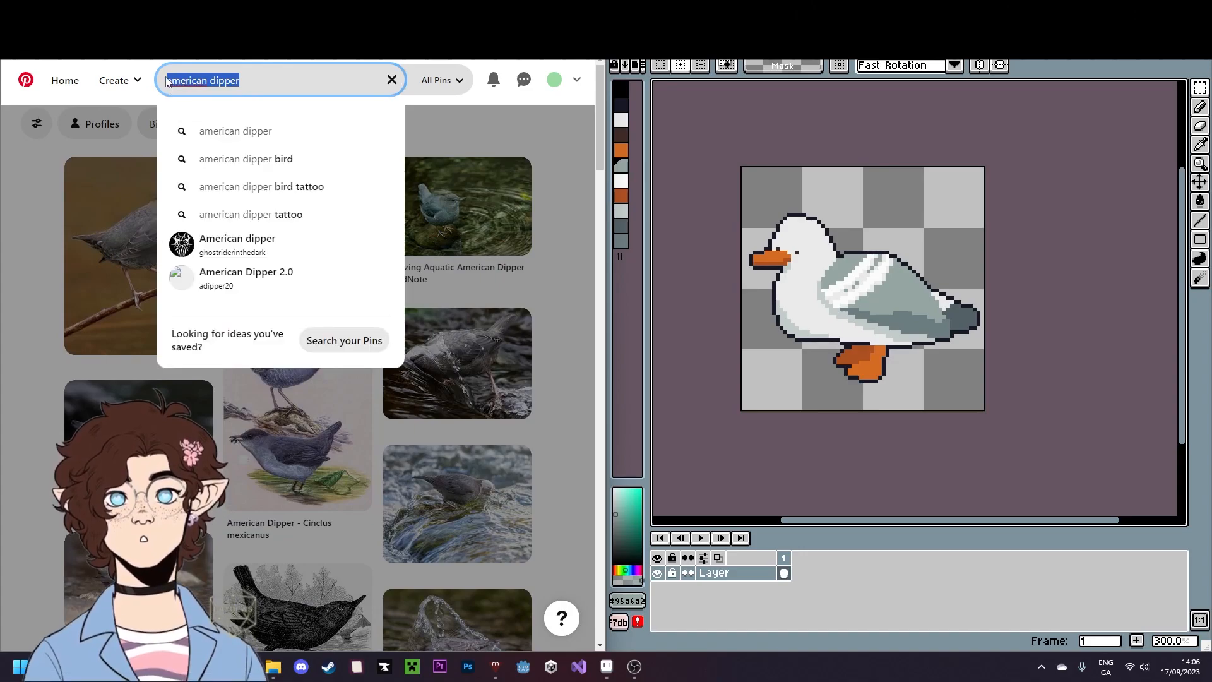
{"action": "type", "text": "runner "}
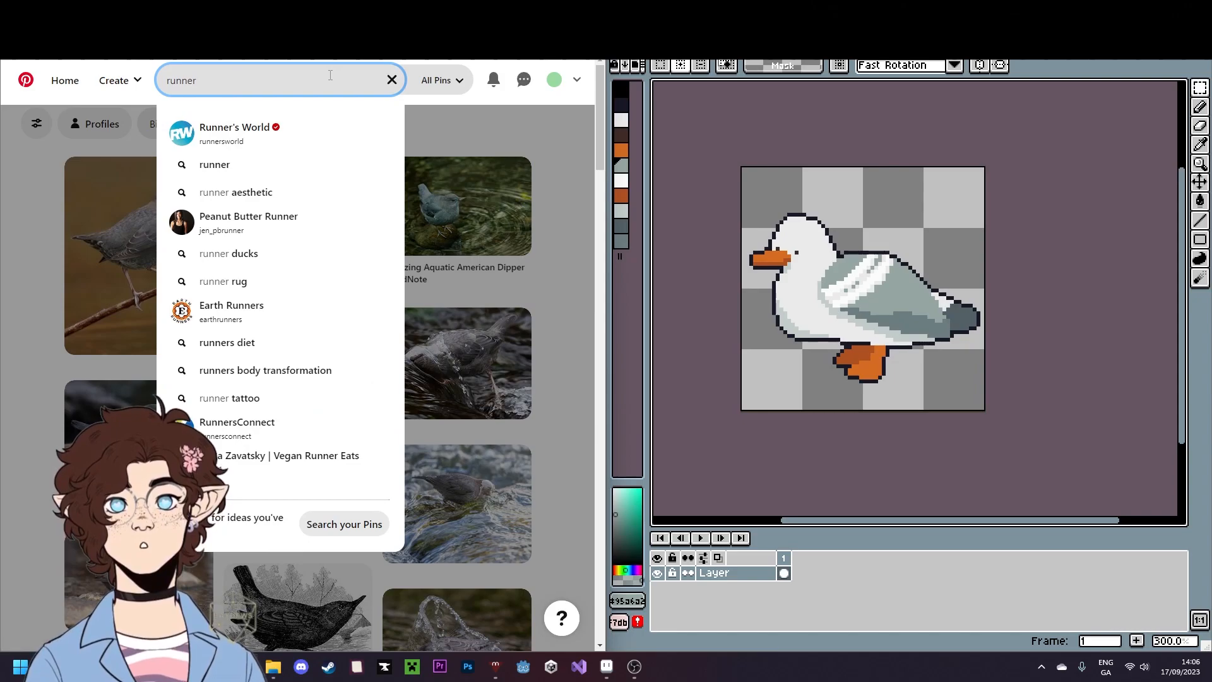
{"action": "type", "text": "duck"}
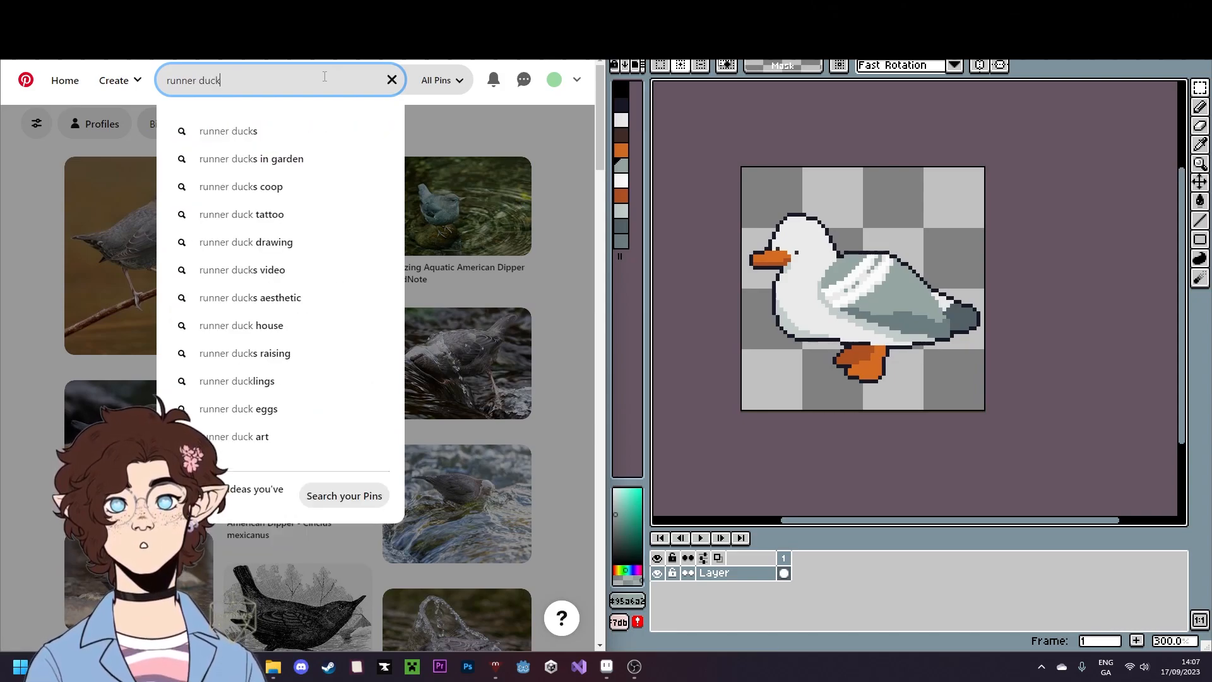
{"action": "key", "text": "Return"}
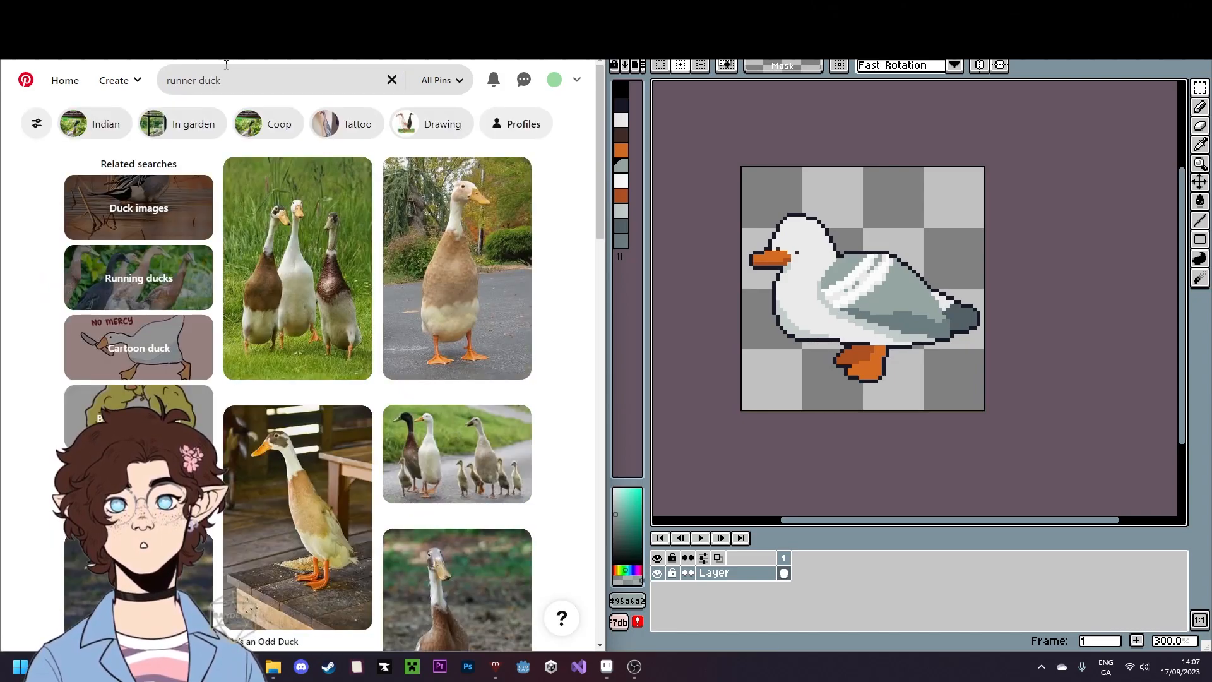
{"action": "mouse_move", "coordinate": [464, 248]}
- Search Google for "can runner ducks fly" and bring up the Freepik swallow illustration pin as reference
{"action": "left_click", "coordinate": [594, 64]}
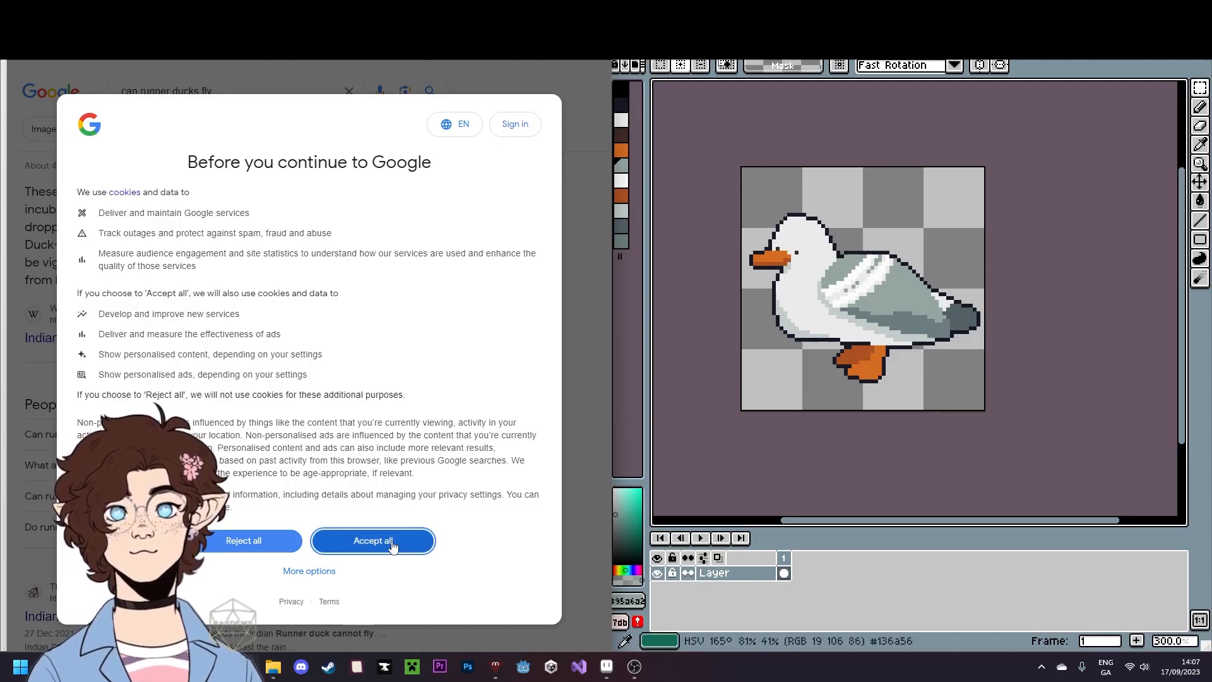
{"action": "left_click", "coordinate": [372, 540]}
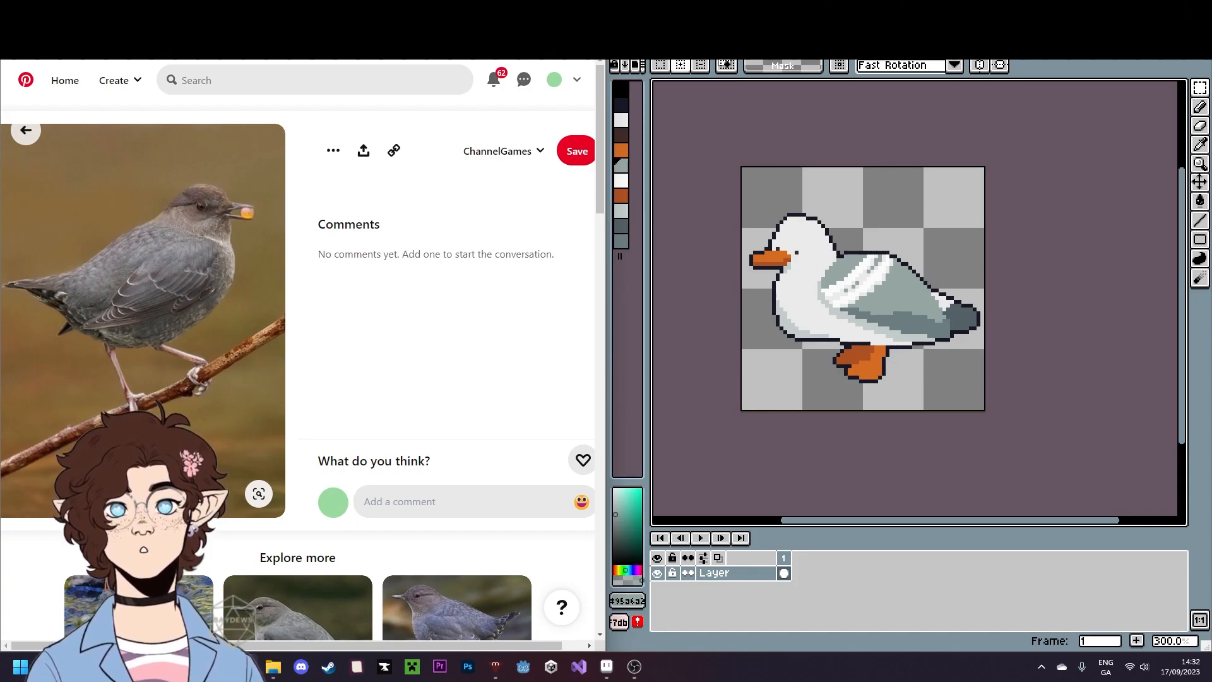
{"action": "left_click", "coordinate": [404, 11]}
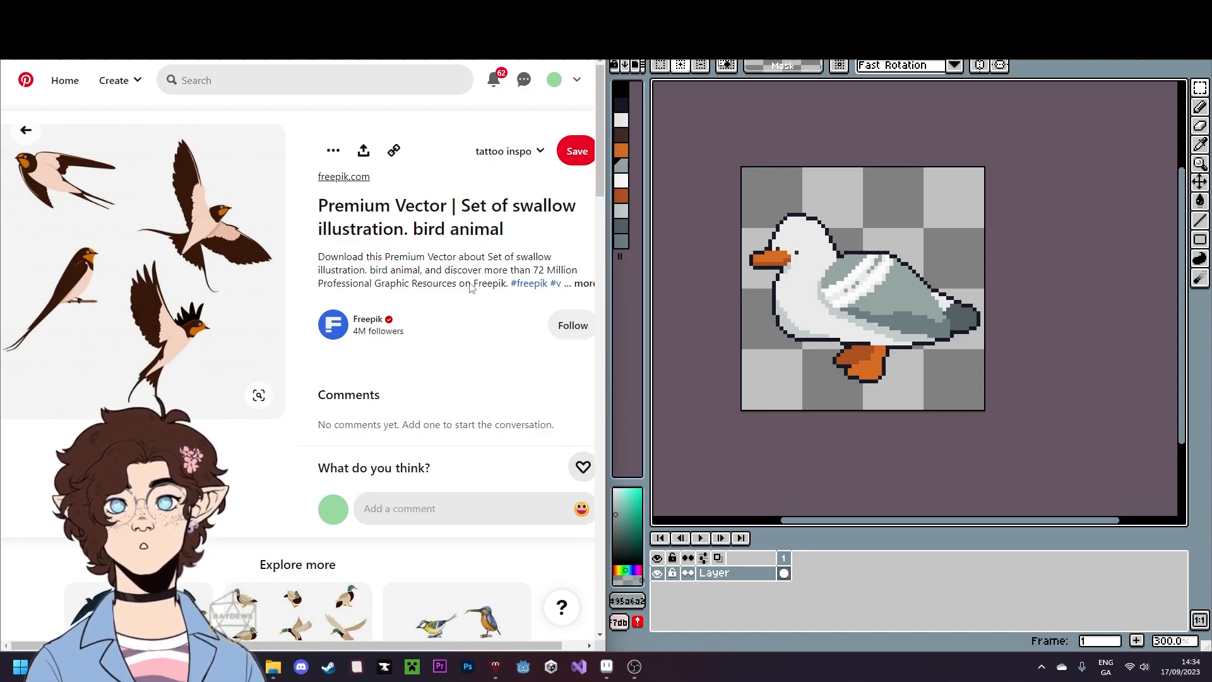
- Enlarge the canvas of the three-bird sprite to 256 × 256 px by adding 128 px borders at its left and top
{"action": "left_click", "coordinate": [859, 46]}
{"action": "left_click_drag", "start_coordinate": [910, 285], "coordinate": [900, 284]}
{"action": "left_click", "coordinate": [651, 29]}
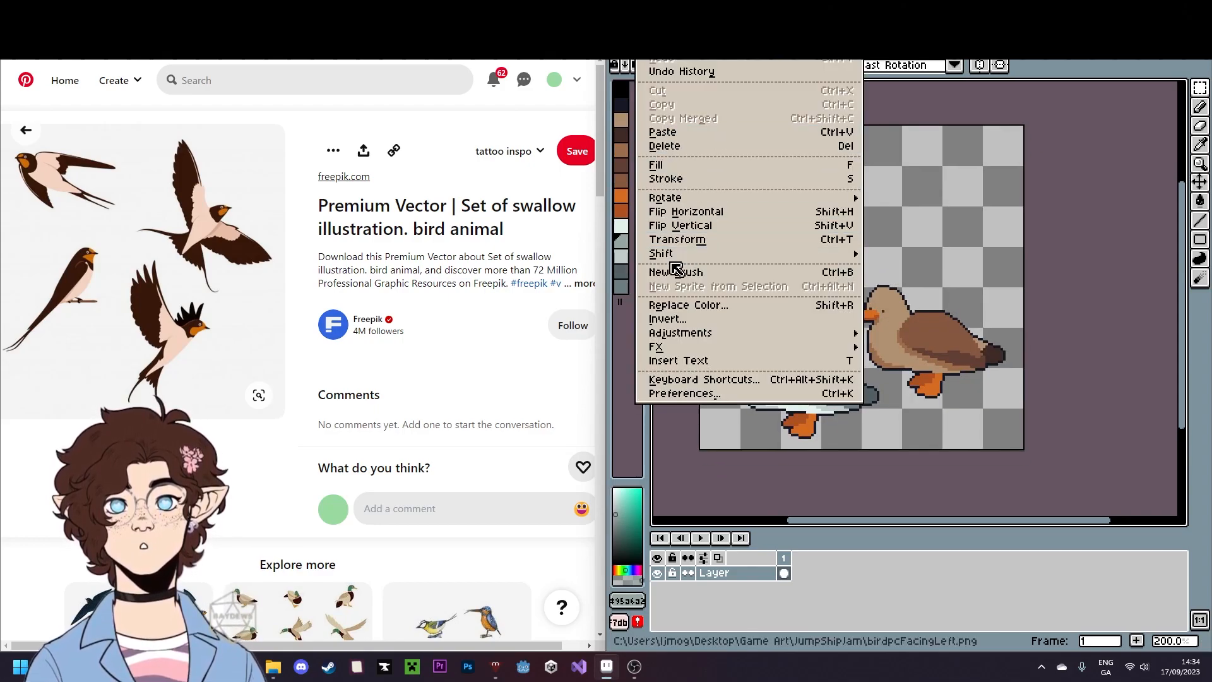
{"action": "mouse_move", "coordinate": [682, 29]}
{"action": "left_click", "coordinate": [712, 109]}
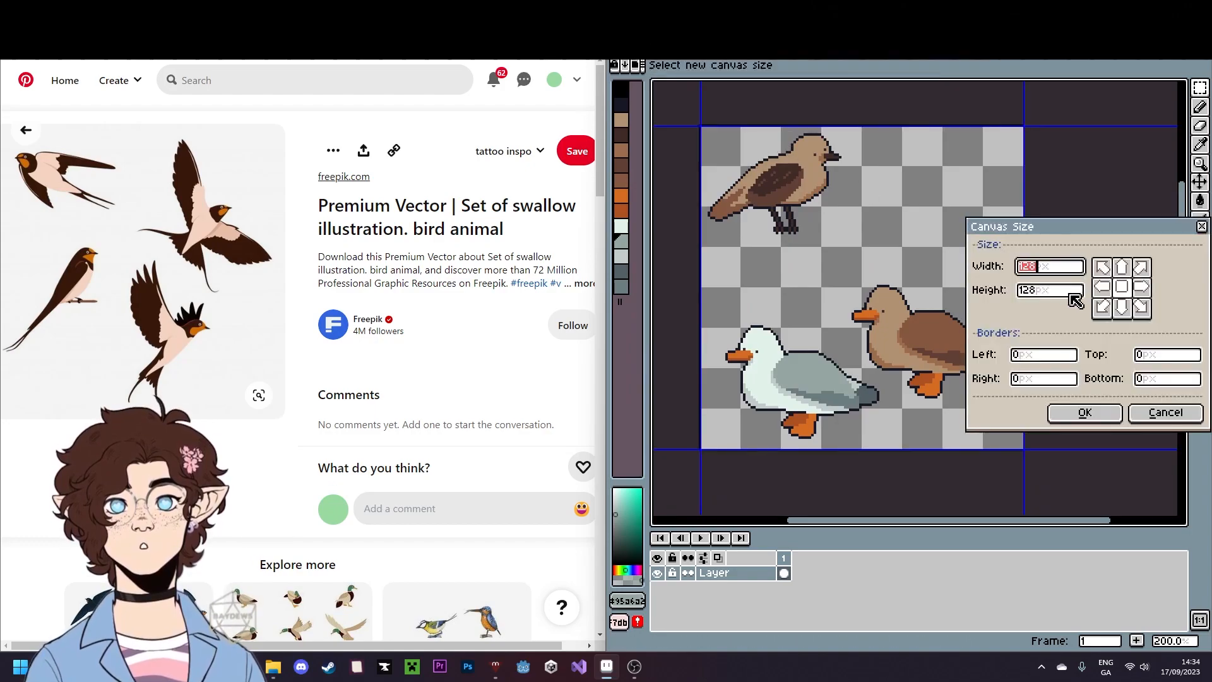
{"action": "left_click", "coordinate": [1043, 354]}
{"action": "type", "text": "128"}
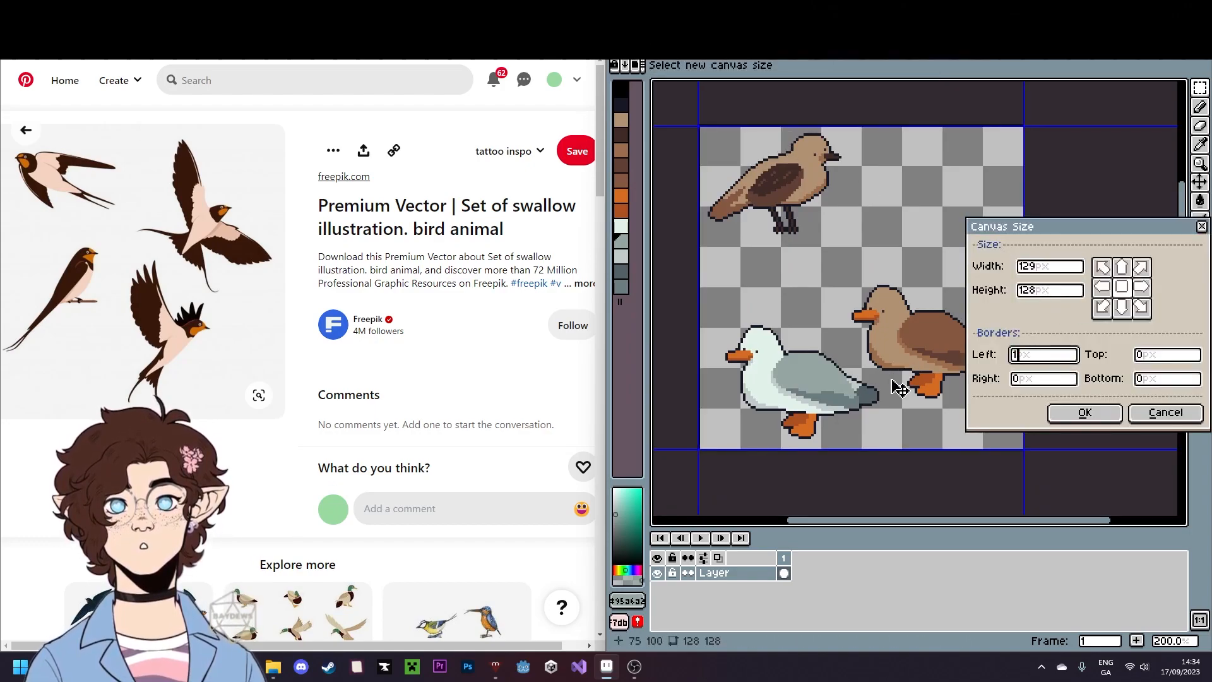
{"action": "left_click", "coordinate": [1142, 354]}
{"action": "type", "text": "23"}
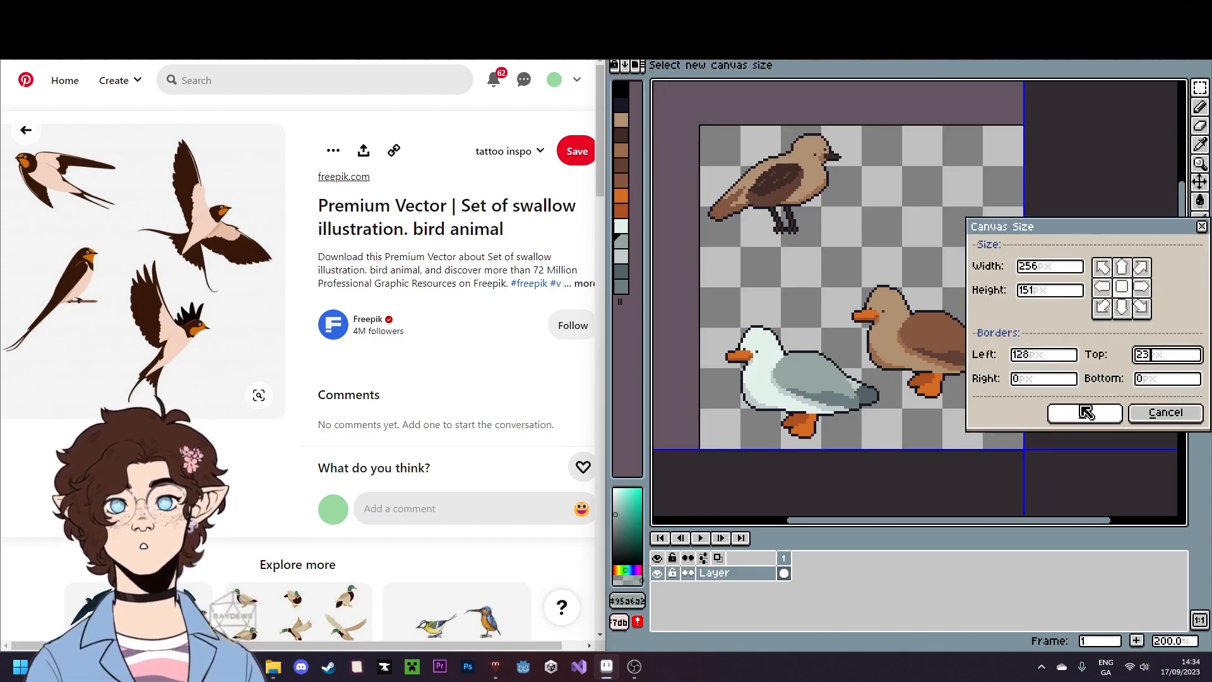
{"action": "key", "text": "BackSpace"}
{"action": "key", "text": "BackSpace"}
{"action": "type", "text": "12"}
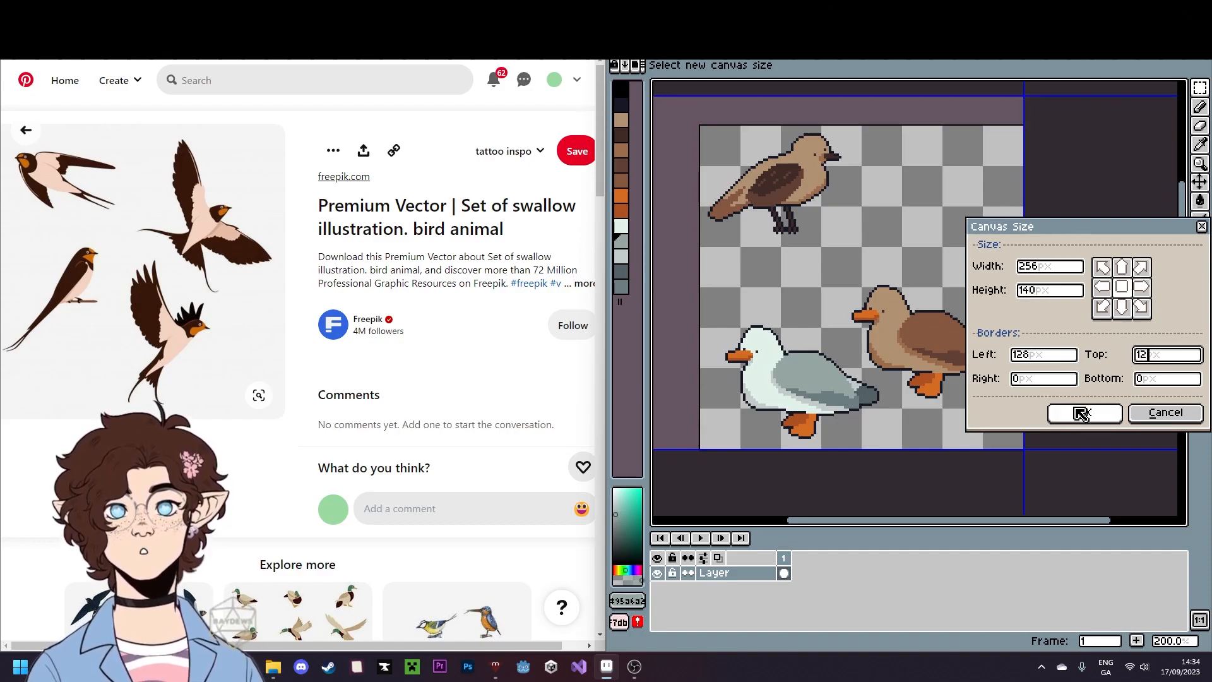
{"action": "left_click", "coordinate": [1081, 414]}
- Move the three birds together into the upper-left part of the enlarged canvas
{"action": "left_click", "coordinate": [1200, 164]}
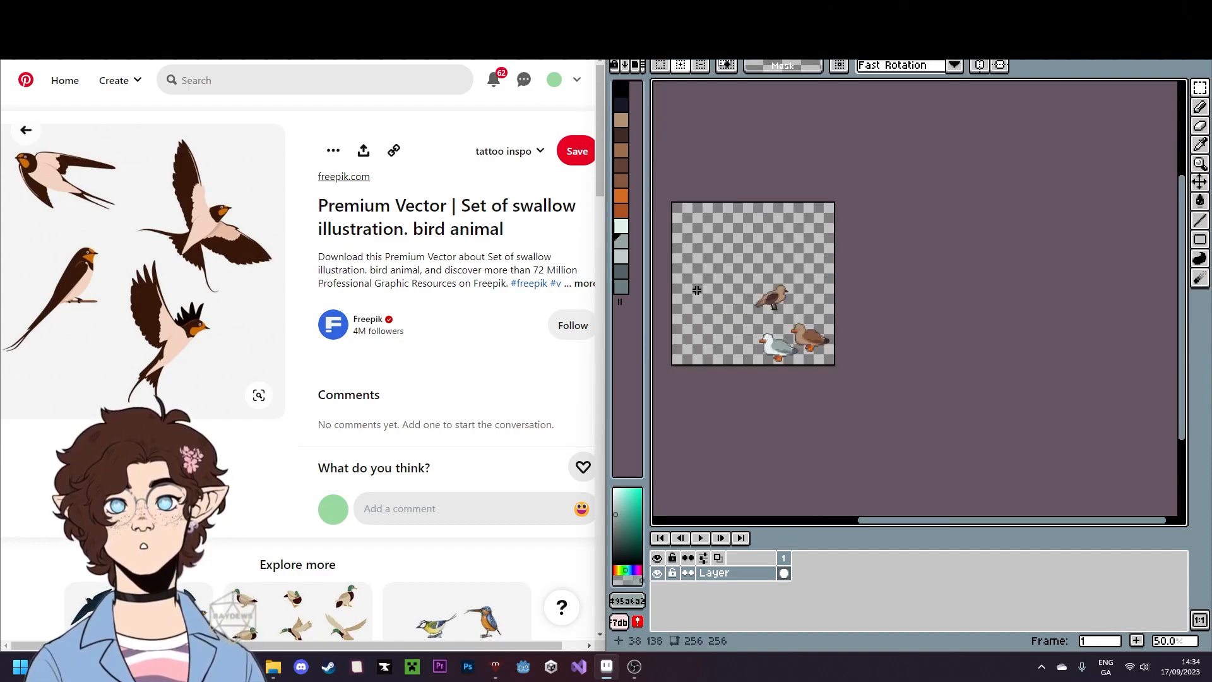
{"action": "left_click", "coordinate": [1200, 182]}
{"action": "left_click_drag", "start_coordinate": [760, 312], "coordinate": [812, 345]}
{"action": "left_click_drag", "start_coordinate": [826, 357], "coordinate": [752, 283]}
{"action": "scroll", "coordinate": [756, 290], "scroll_direction": "up", "scroll_amount": 3}
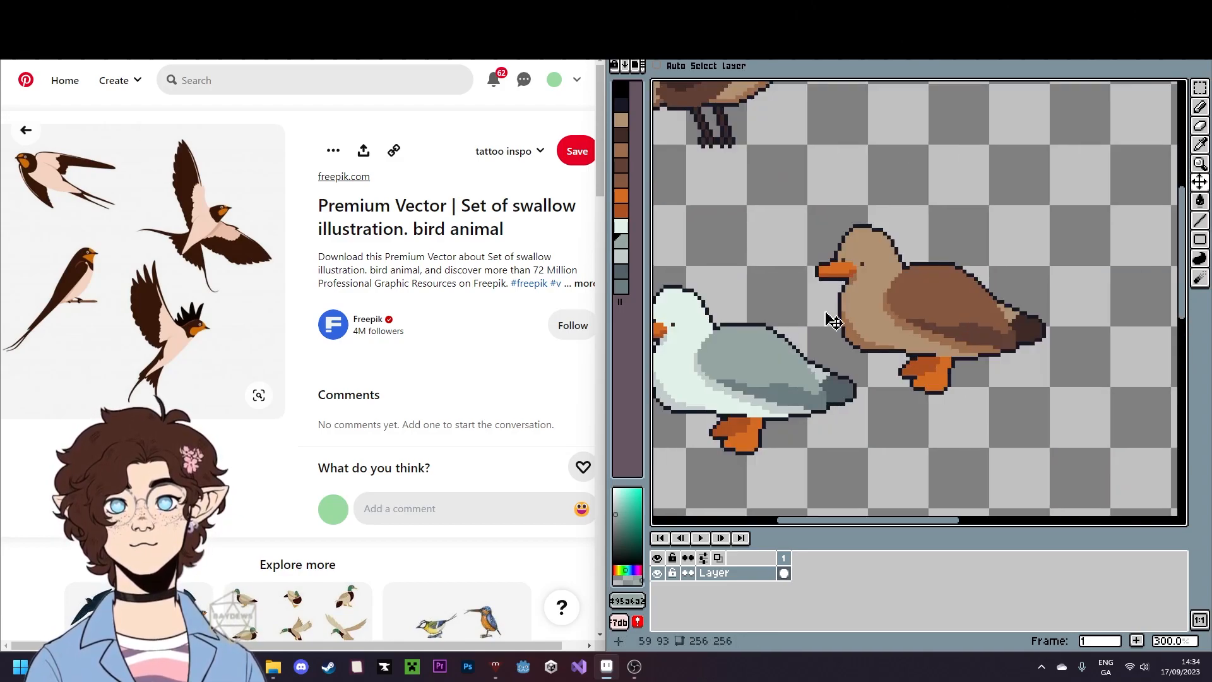
{"action": "left_click_drag", "start_coordinate": [1059, 199], "coordinate": [1125, 142]}
- Choose the Lasso tool for the bird sprites and bring up the perched dipper photo as reference
{"action": "left_click", "coordinate": [1200, 89]}
{"action": "left_click", "coordinate": [1145, 90]}
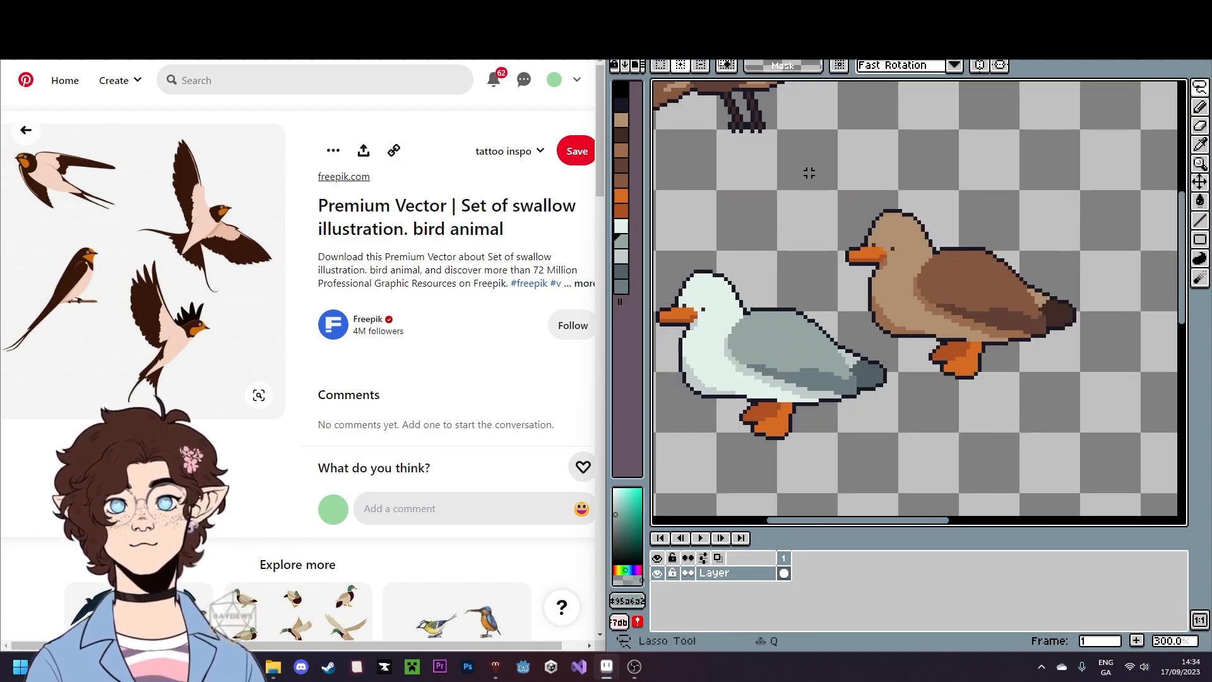
{"action": "left_click_drag", "start_coordinate": [866, 259], "coordinate": [878, 224]}
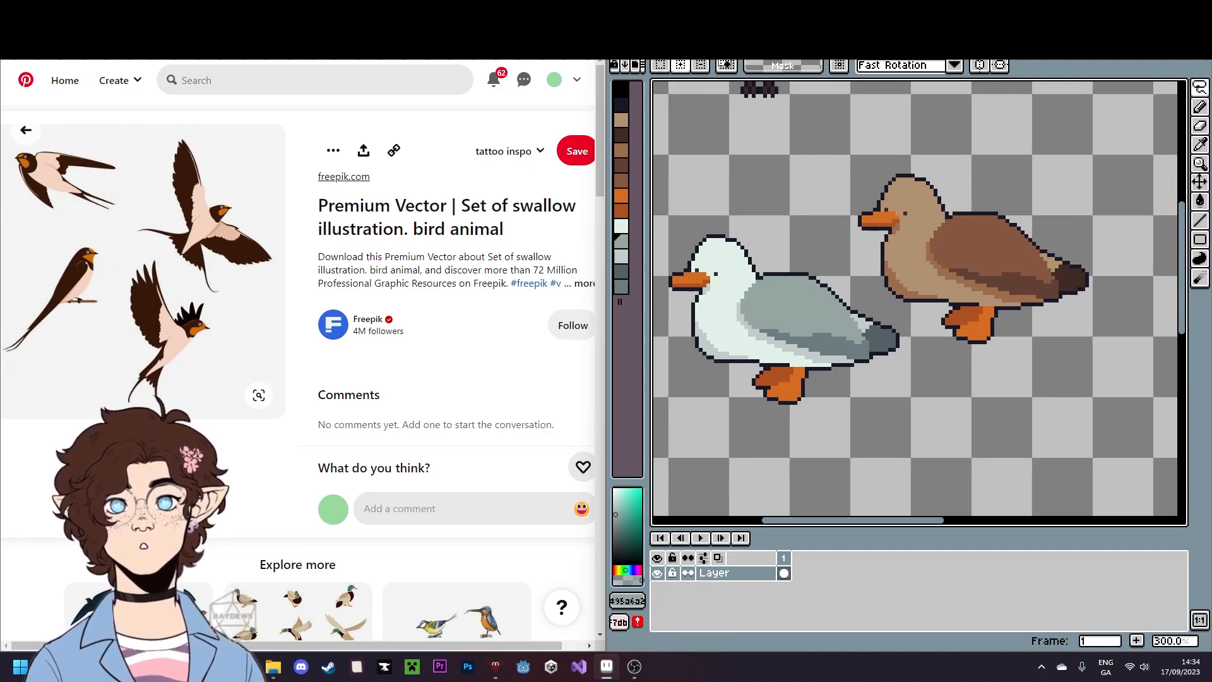
{"action": "left_click", "coordinate": [436, 11]}
- Duplicate the small brown bird from a lasso selection, place the copy on the empty canvas below the white duck, and deselect
{"action": "left_click_drag", "start_coordinate": [796, 356], "coordinate": [780, 336]}
{"action": "scroll", "coordinate": [780, 336], "scroll_direction": "down", "scroll_amount": 2}
{"action": "scroll", "coordinate": [813, 185], "scroll_direction": "up", "scroll_amount": 1}
{"action": "left_click_drag", "start_coordinate": [810, 228], "coordinate": [869, 207]}
{"action": "mouse_move", "coordinate": [766, 319]}
{"action": "left_mouse_down"}
{"action": "mouse_move", "coordinate": [785, 165]}
{"action": "mouse_move", "coordinate": [768, 317]}
{"action": "left_mouse_up"}
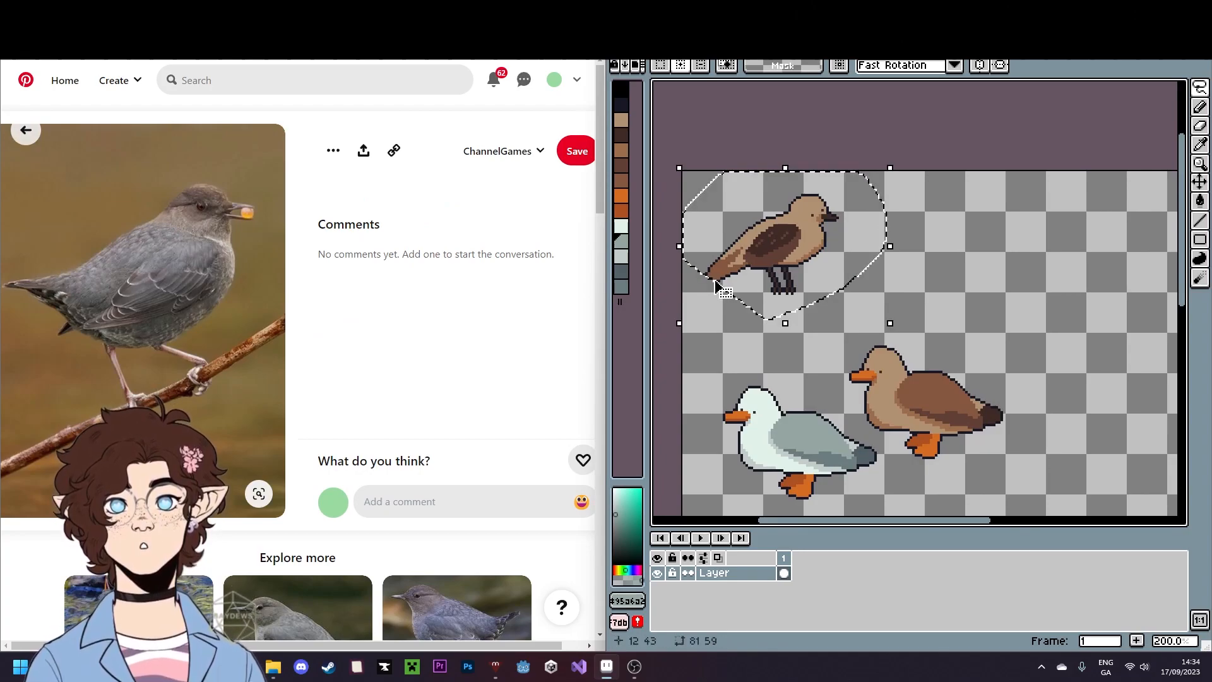
{"action": "left_click", "coordinate": [849, 294]}
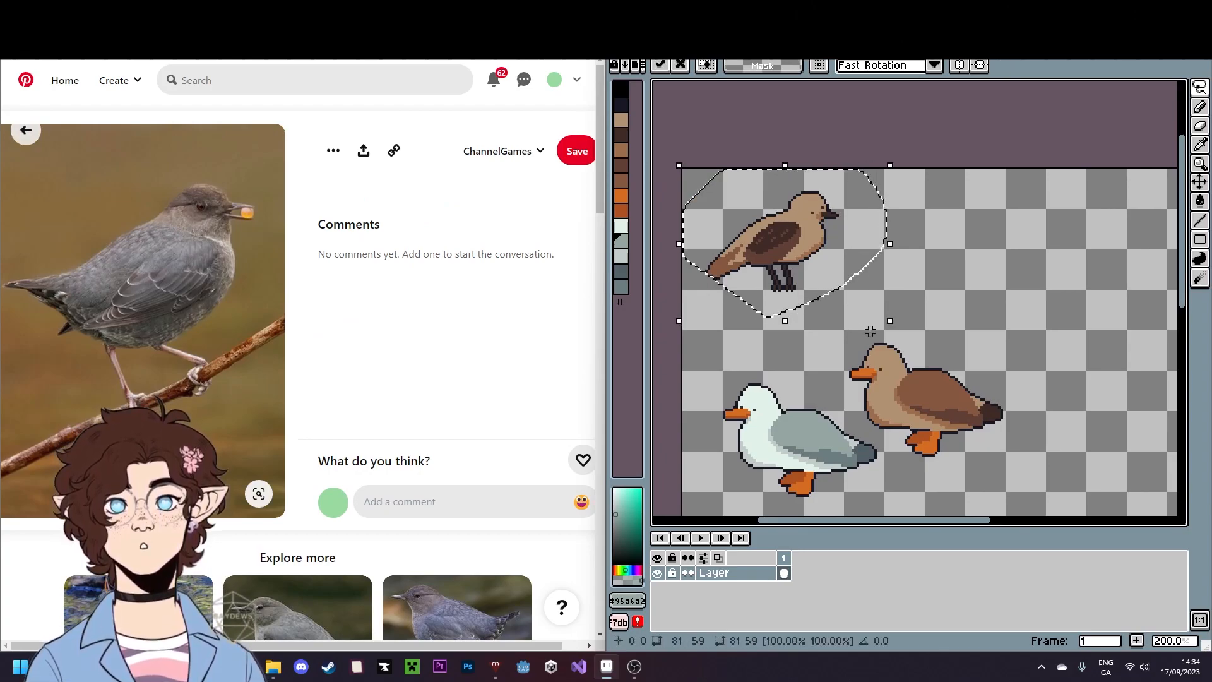
{"action": "left_click_drag", "start_coordinate": [870, 328], "coordinate": [871, 211]}
{"action": "left_click_drag", "start_coordinate": [810, 140], "coordinate": [900, 390]}
{"action": "key", "text": "ctrl+v"}
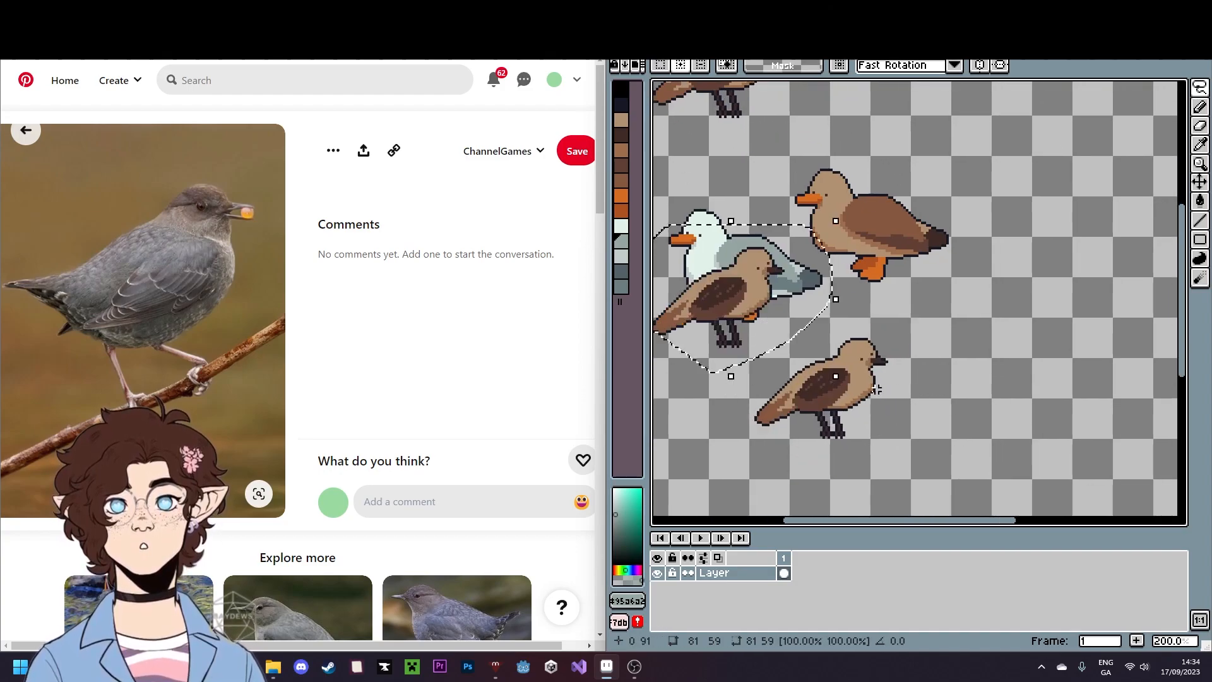
{"action": "scroll", "coordinate": [899, 389], "scroll_direction": "up", "scroll_amount": 2}
{"action": "key", "text": "ctrl+d"}
- Widen the sprite editor window and compare the copied bird with the runner duck results and the dipper photo
{"action": "left_click_drag", "start_coordinate": [612, 353], "coordinate": [346, 348]}
{"action": "scroll", "coordinate": [843, 328], "scroll_direction": "up", "scroll_amount": 2}
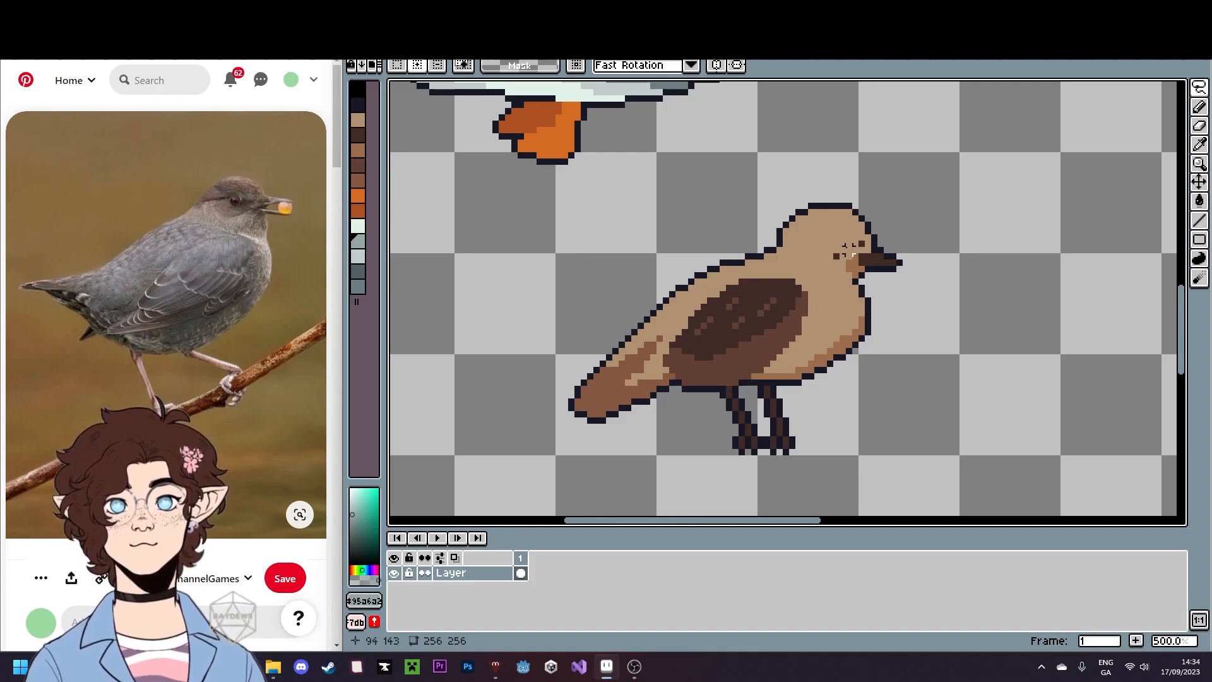
{"action": "scroll", "coordinate": [860, 253], "scroll_direction": "down", "scroll_amount": 2}
{"action": "scroll", "coordinate": [860, 252], "scroll_direction": "up", "scroll_amount": 1}
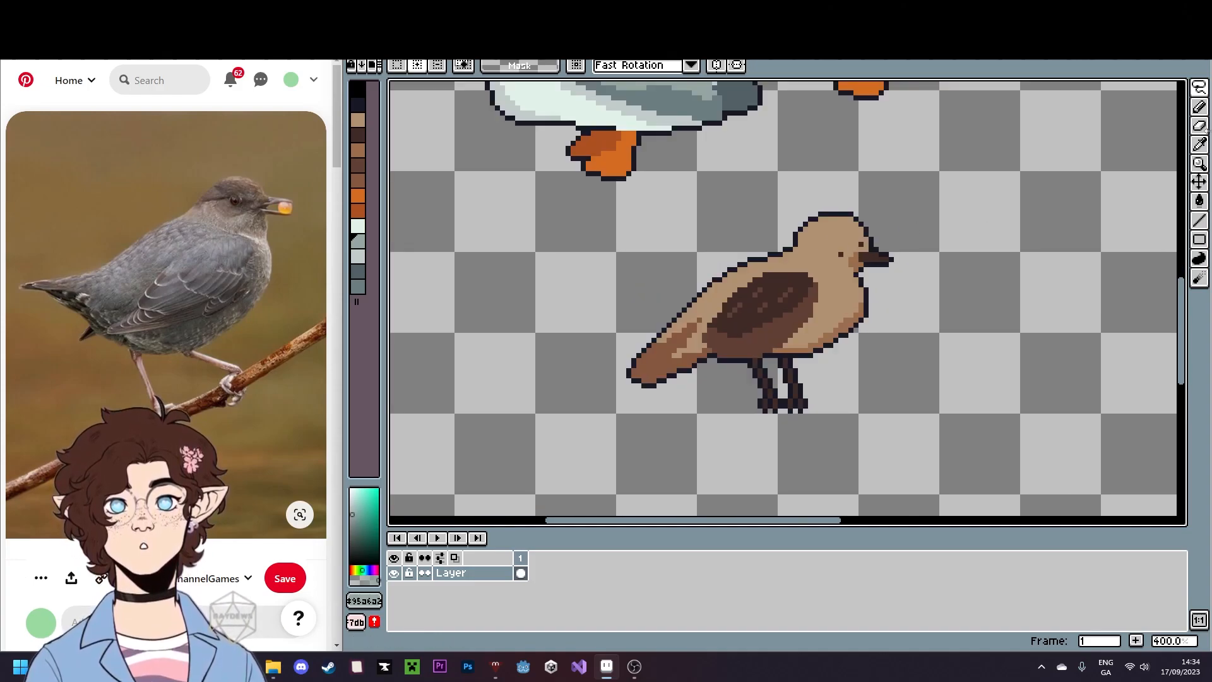
{"action": "left_click_drag", "start_coordinate": [826, 229], "coordinate": [752, 272]}
{"action": "left_click", "coordinate": [76, 12]}
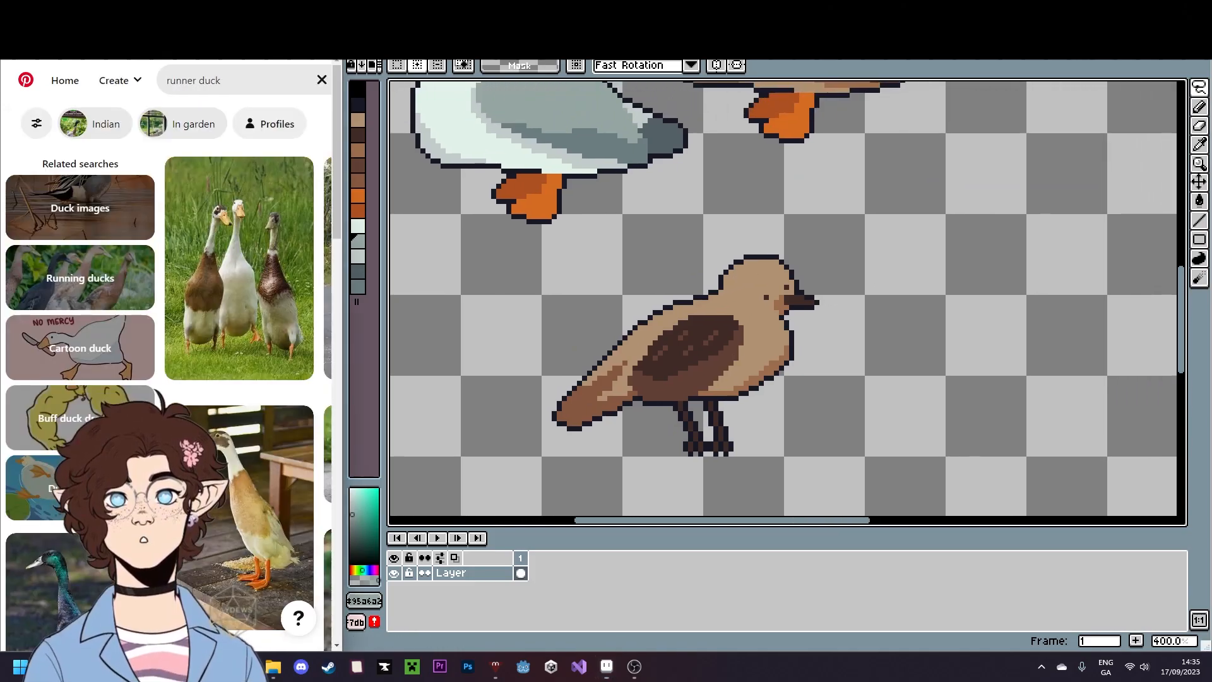
{"action": "left_click", "coordinate": [189, 13]}
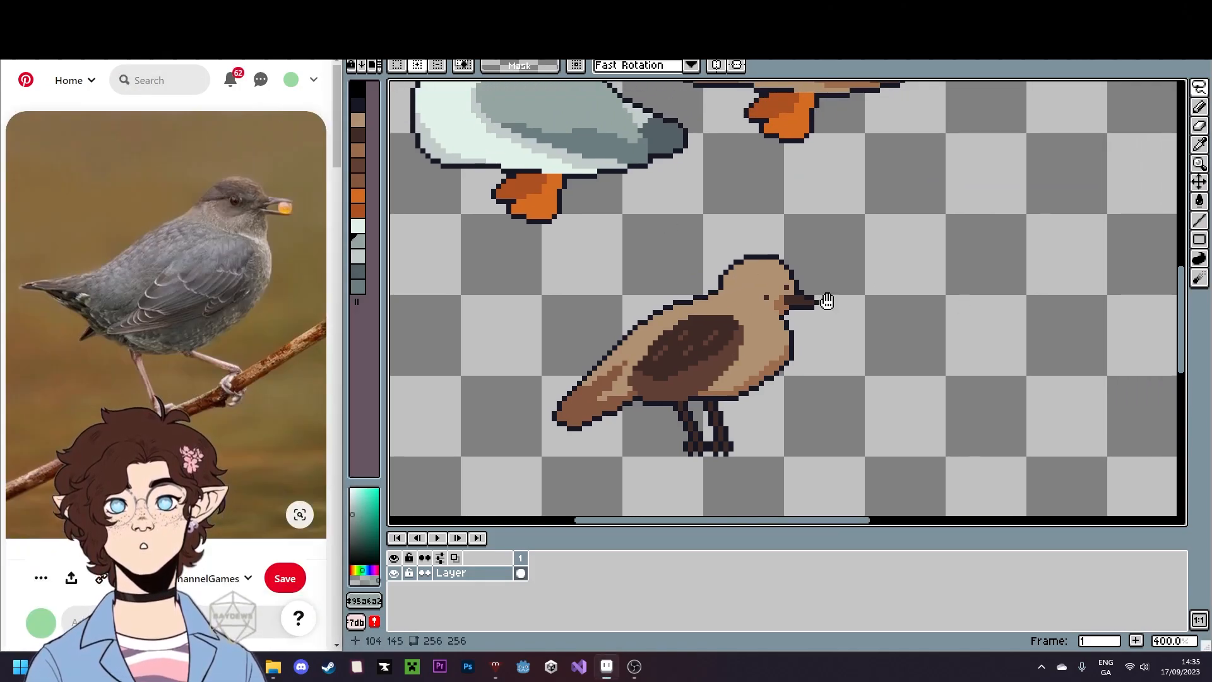
{"action": "left_click_drag", "start_coordinate": [822, 301], "coordinate": [845, 289]}
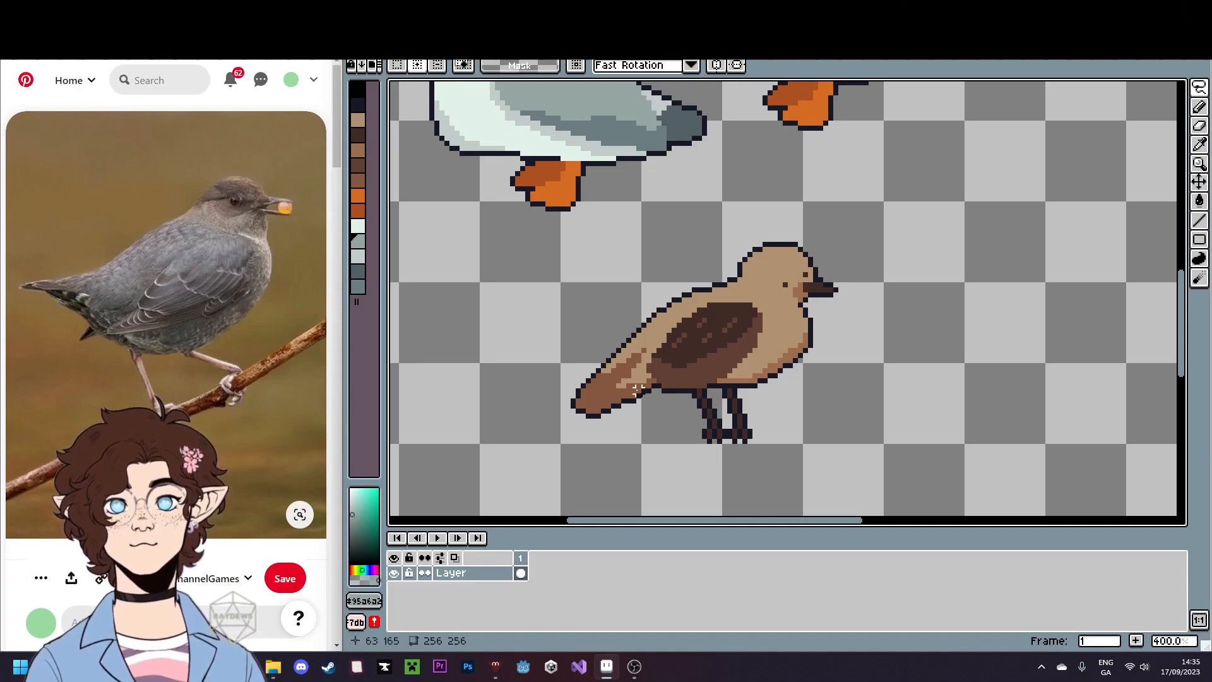
- Delete the duplicated brown bird below the ducks using rectangular marquee selections
{"action": "left_click", "coordinate": [1198, 89]}
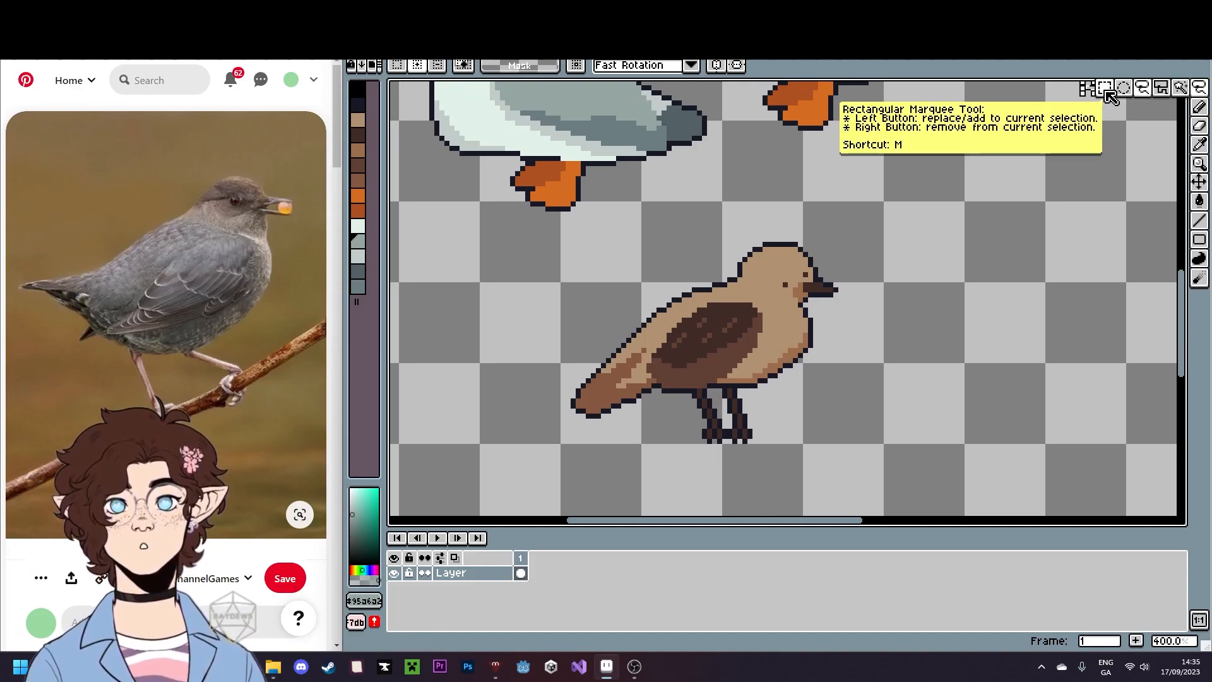
{"action": "double_click", "coordinate": [1096, 87]}
{"action": "left_click_drag", "start_coordinate": [533, 275], "coordinate": [925, 519]}
{"action": "key", "text": "Delete"}
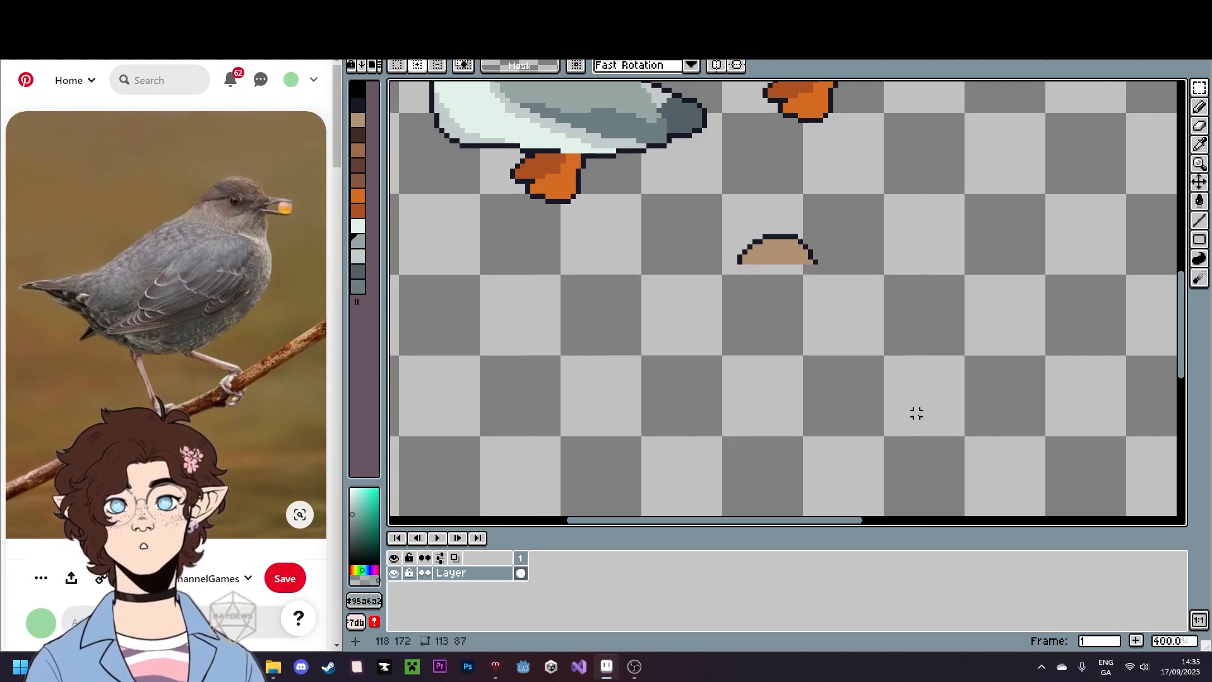
{"action": "left_click_drag", "start_coordinate": [722, 203], "coordinate": [849, 284]}
{"action": "key", "text": "Delete"}
- Sample the orange of the white duck's foot and draw a filled, rounded bird head in the empty area below it
{"action": "left_click_drag", "start_coordinate": [758, 275], "coordinate": [782, 339]}
{"action": "key", "text": "i"}
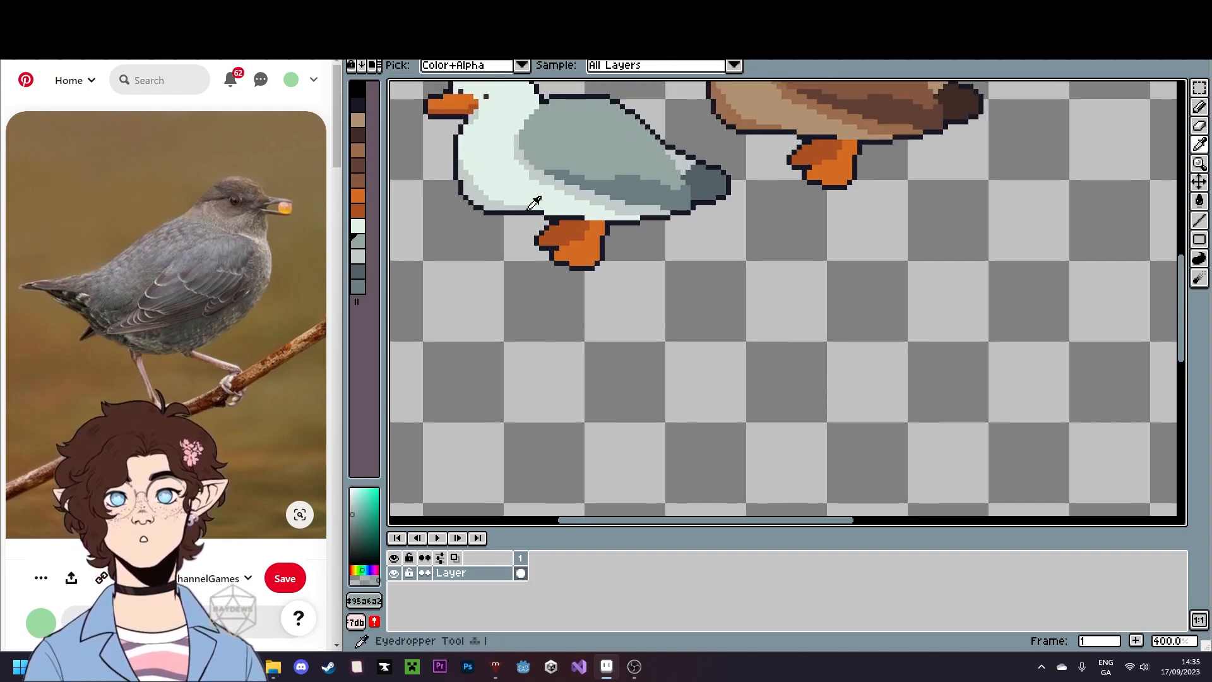
{"action": "left_click", "coordinate": [579, 244]}
{"action": "left_click_drag", "start_coordinate": [713, 360], "coordinate": [725, 344]}
{"action": "key", "text": "b"}
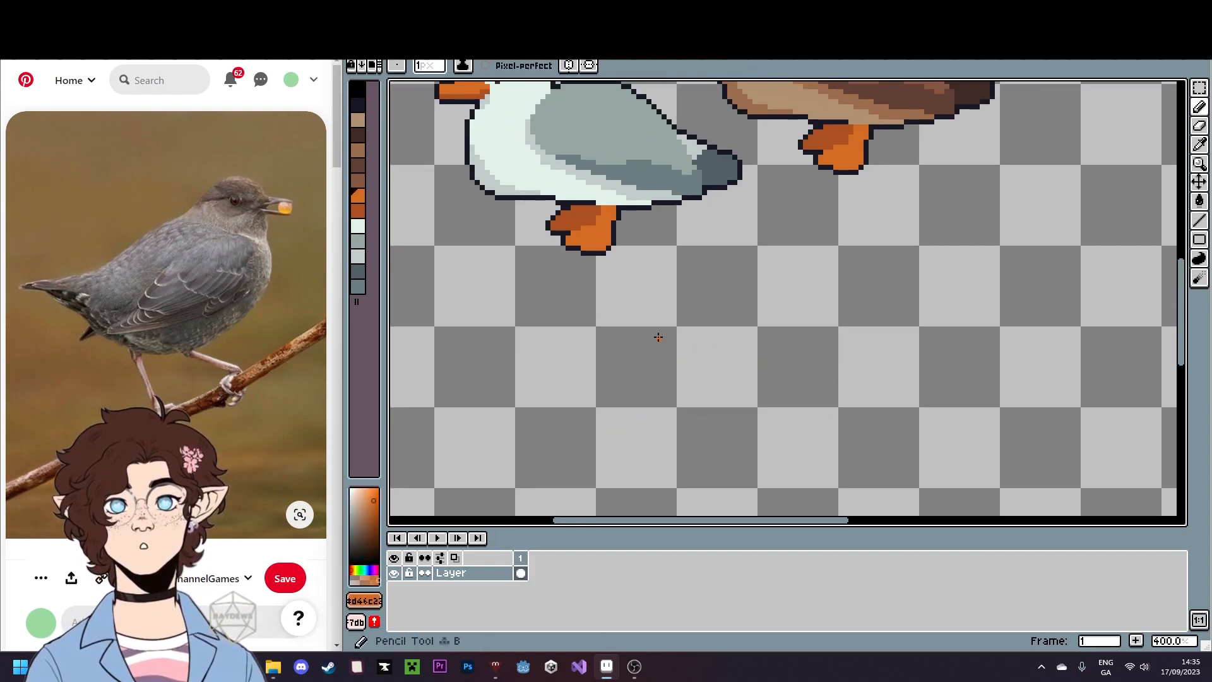
{"action": "mouse_move", "coordinate": [633, 375]}
{"action": "left_mouse_down"}
{"action": "mouse_move", "coordinate": [671, 349]}
{"action": "mouse_move", "coordinate": [678, 375]}
{"action": "mouse_move", "coordinate": [634, 373]}
{"action": "mouse_move", "coordinate": [677, 270]}
{"action": "left_mouse_up"}
{"action": "key", "text": "g"}
{"action": "left_click", "coordinate": [657, 363]}
{"action": "scroll", "coordinate": [658, 356], "scroll_direction": "up", "scroll_amount": 3}
{"action": "key", "text": "b"}
{"action": "mouse_move", "coordinate": [619, 294]}
{"action": "left_mouse_down"}
{"action": "mouse_move", "coordinate": [646, 240]}
{"action": "mouse_move", "coordinate": [705, 240]}
{"action": "mouse_move", "coordinate": [725, 259]}
{"action": "mouse_move", "coordinate": [716, 234]}
{"action": "left_mouse_up"}
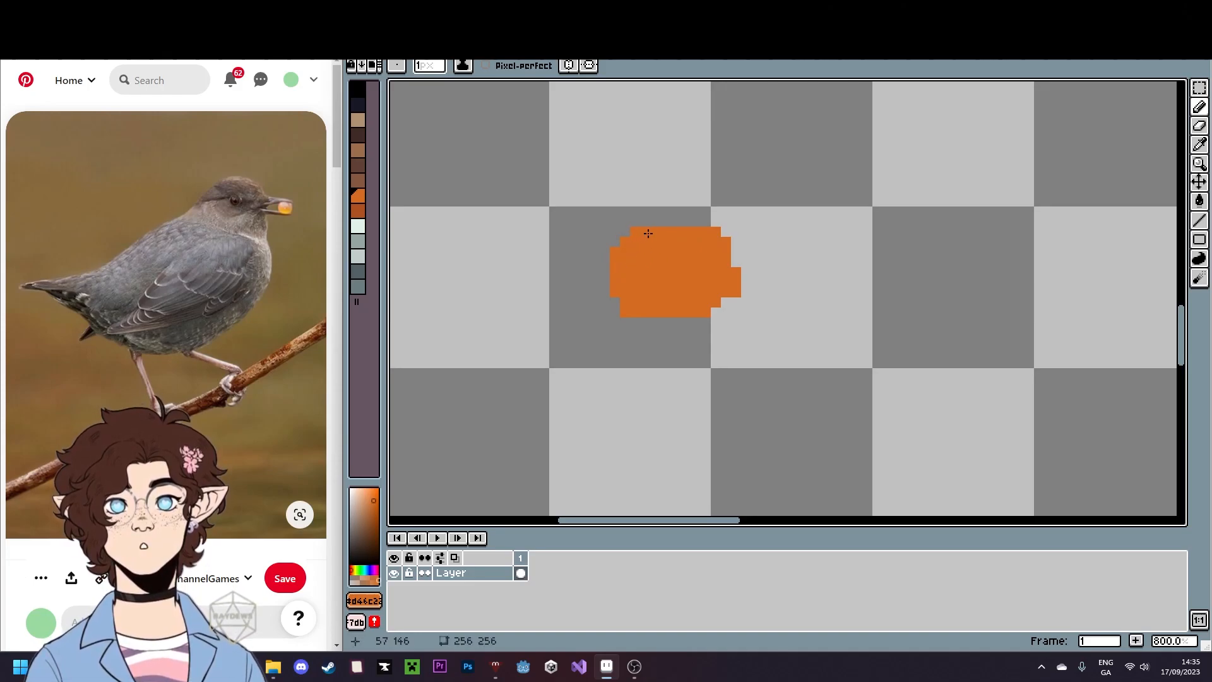
- Switch to the larger palette with purples, pinks and reds, and draw a short bright red beak on the front of the head
{"action": "key", "text": "i"}
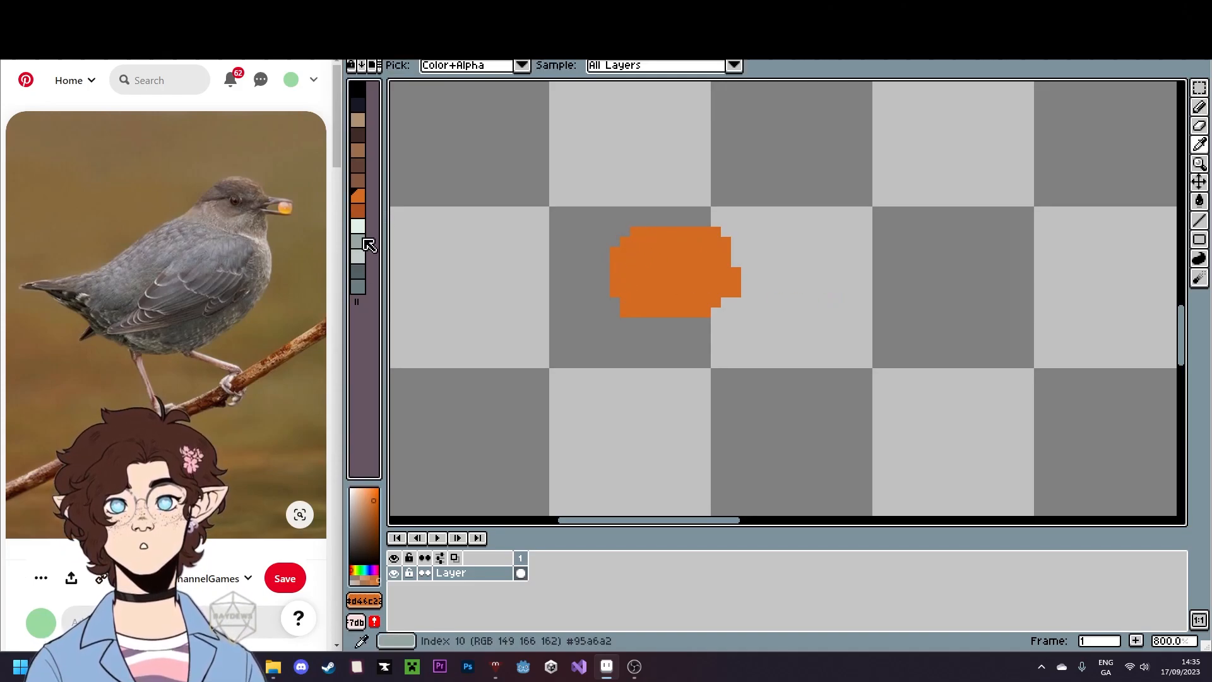
{"action": "left_click", "coordinate": [386, 68]}
{"action": "left_click", "coordinate": [398, 266]}
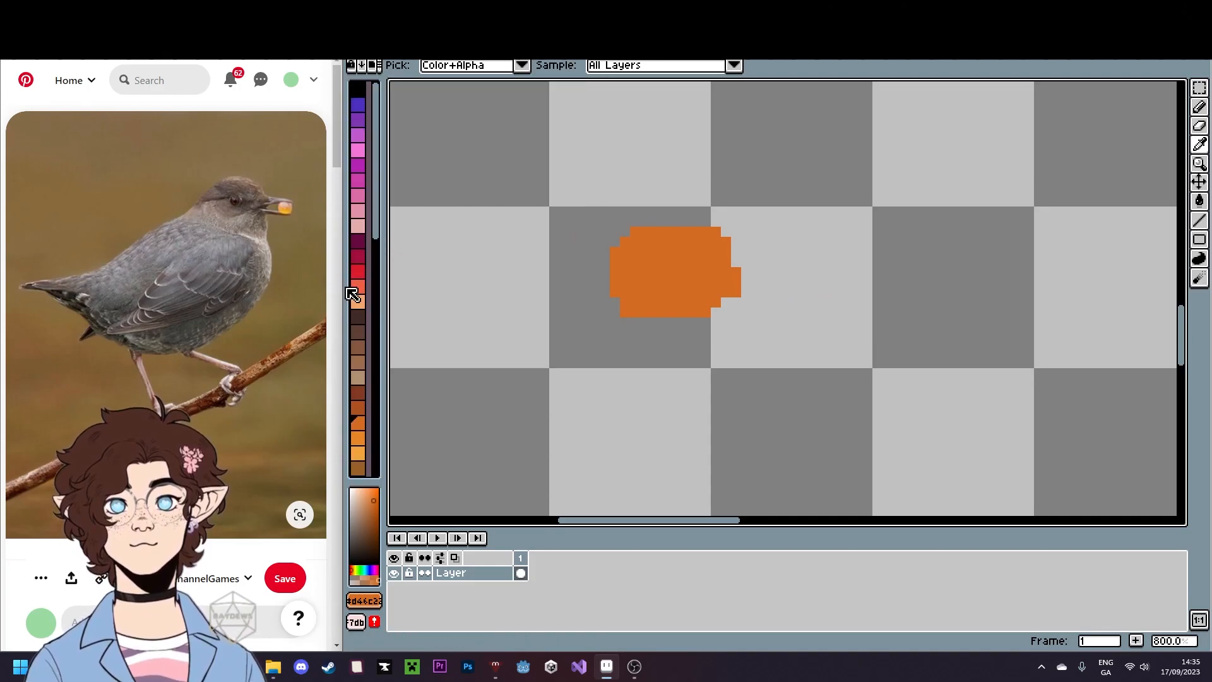
{"action": "left_click", "coordinate": [358, 273]}
{"action": "key", "text": "b"}
{"action": "left_click_drag", "start_coordinate": [604, 291], "coordinate": [567, 290]}
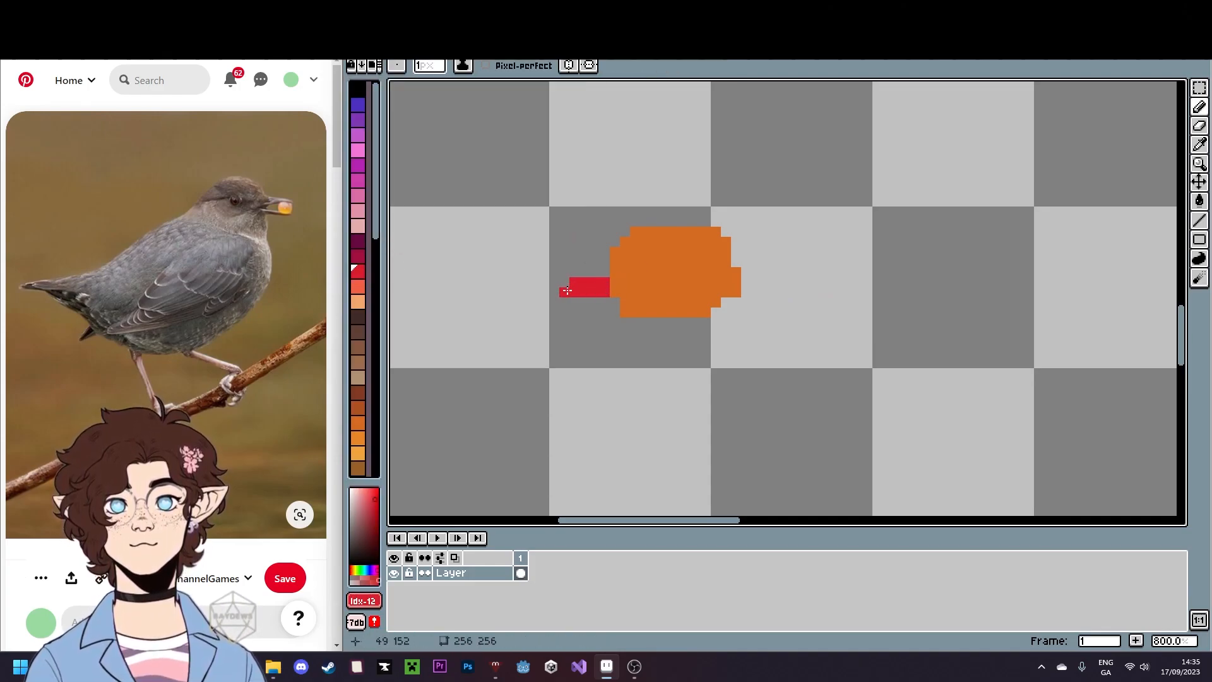
{"action": "left_click_drag", "start_coordinate": [617, 322], "coordinate": [637, 330]}
- Try out bright red pixels for the eye and the front edge of the orange head, undoing the misplaced ones
{"action": "left_click", "coordinate": [656, 288]}
{"action": "key", "text": "v"}
{"action": "key", "text": "ctrl+z"}
{"action": "key", "text": "ctrl+z"}
{"action": "left_click", "coordinate": [666, 289]}
{"action": "left_click", "coordinate": [644, 279]}
{"action": "key", "text": "ctrl+z"}
{"action": "left_click", "coordinate": [635, 271]}
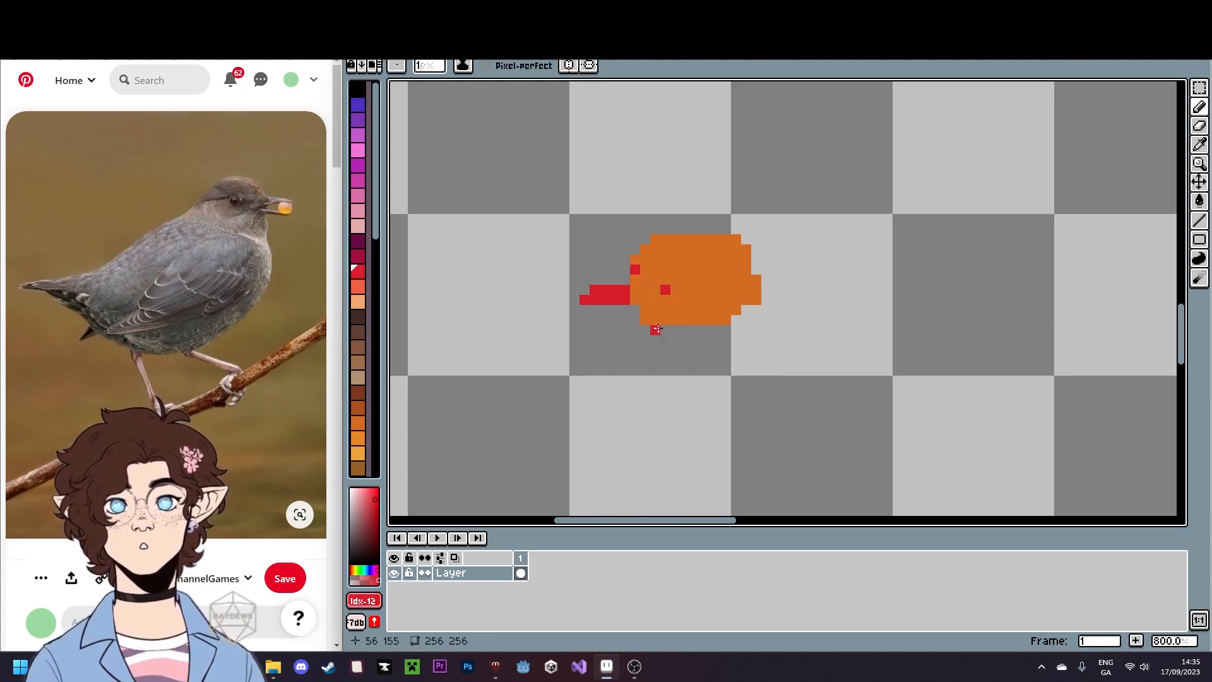
- Extend the lower row of the red beak one pixel into the orange head
{"action": "left_click_drag", "start_coordinate": [662, 330], "coordinate": [746, 329]}
{"action": "scroll", "coordinate": [812, 425], "scroll_direction": "down", "scroll_amount": 4}
{"action": "mouse_move", "coordinate": [792, 419]}
{"action": "left_mouse_down"}
{"action": "mouse_move", "coordinate": [676, 333]}
{"action": "mouse_move", "coordinate": [649, 353]}
{"action": "left_mouse_up"}
{"action": "scroll", "coordinate": [731, 349], "scroll_direction": "up", "scroll_amount": 7}
{"action": "left_click", "coordinate": [648, 333]}
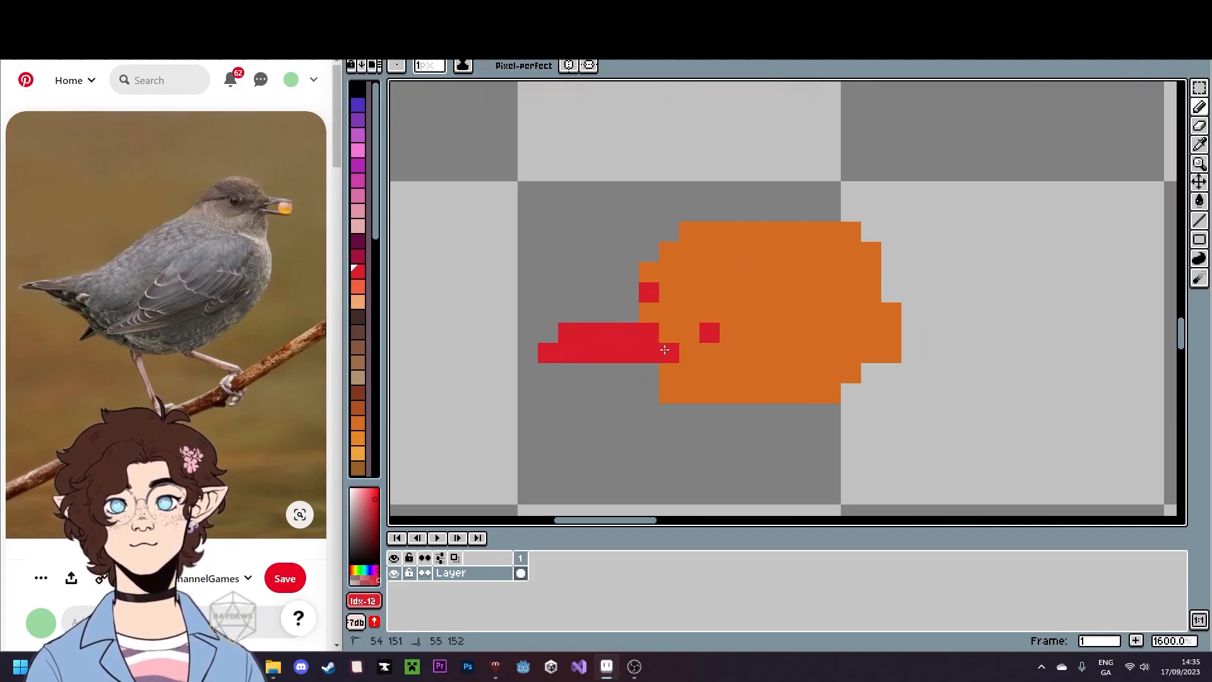
- Color the eye dark crimson, move the dark crimson accent pixel to the head's edge above the beak, and restore stray pixels to orange
{"action": "left_click", "coordinate": [358, 255]}
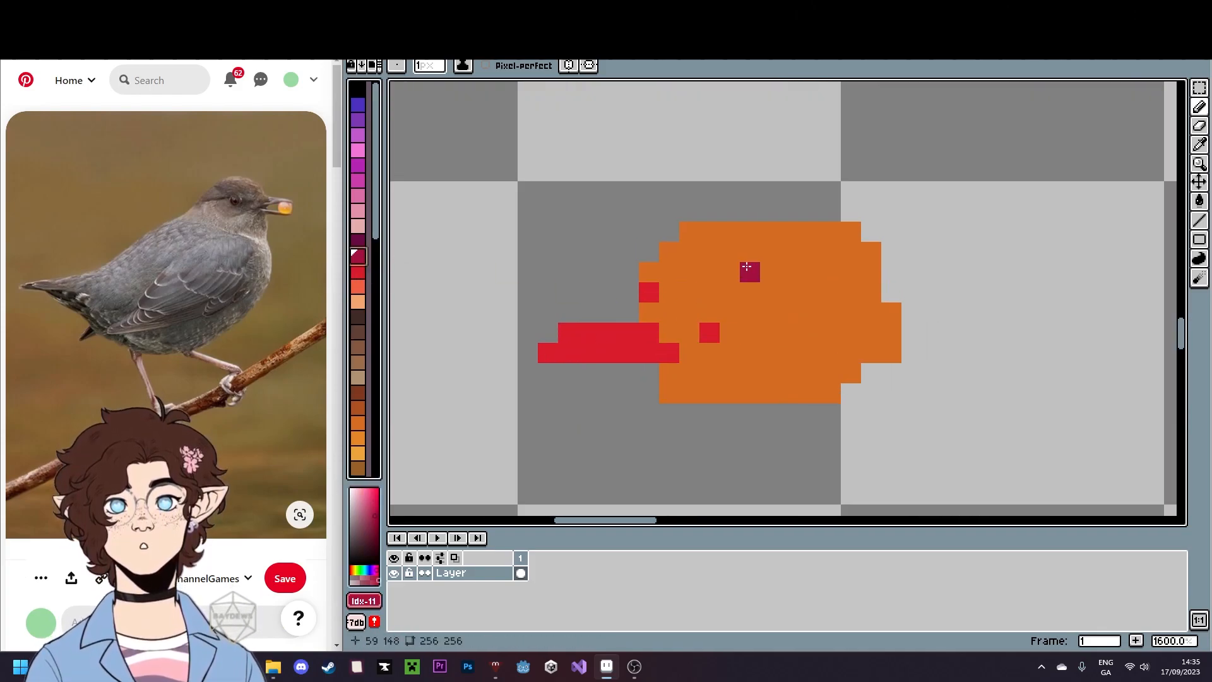
{"action": "left_click", "coordinate": [661, 313]}
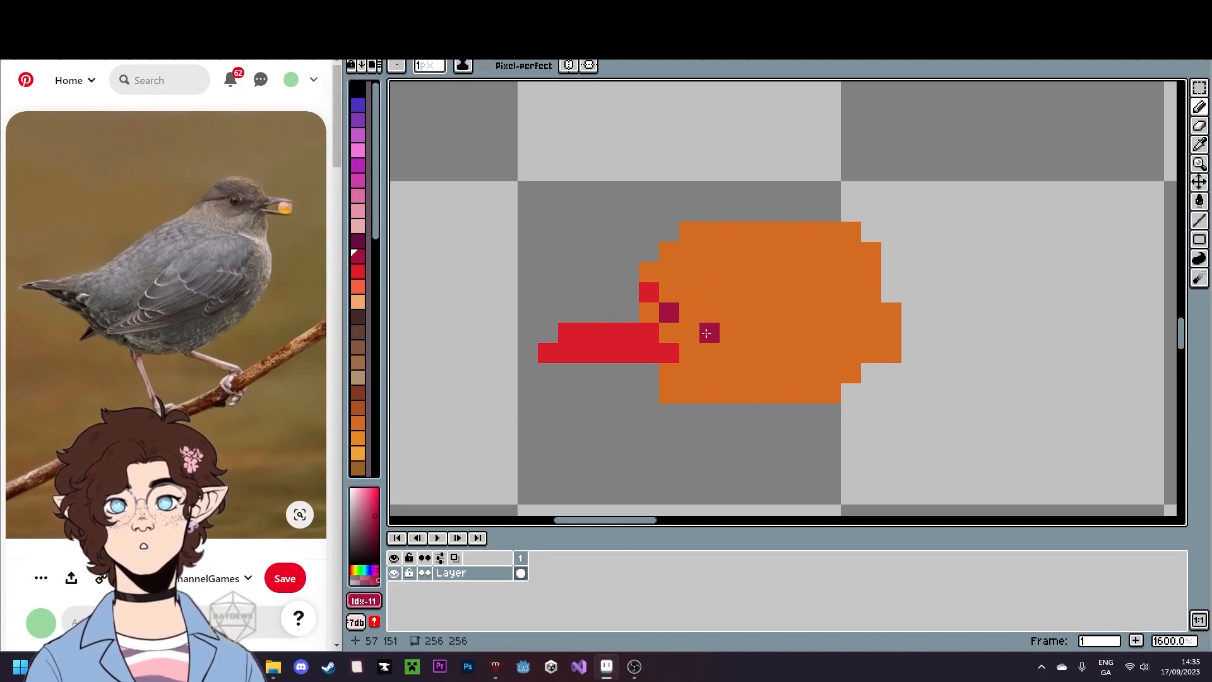
{"action": "left_click", "coordinate": [712, 335]}
{"action": "left_click", "coordinate": [710, 284], "text": "alt"}
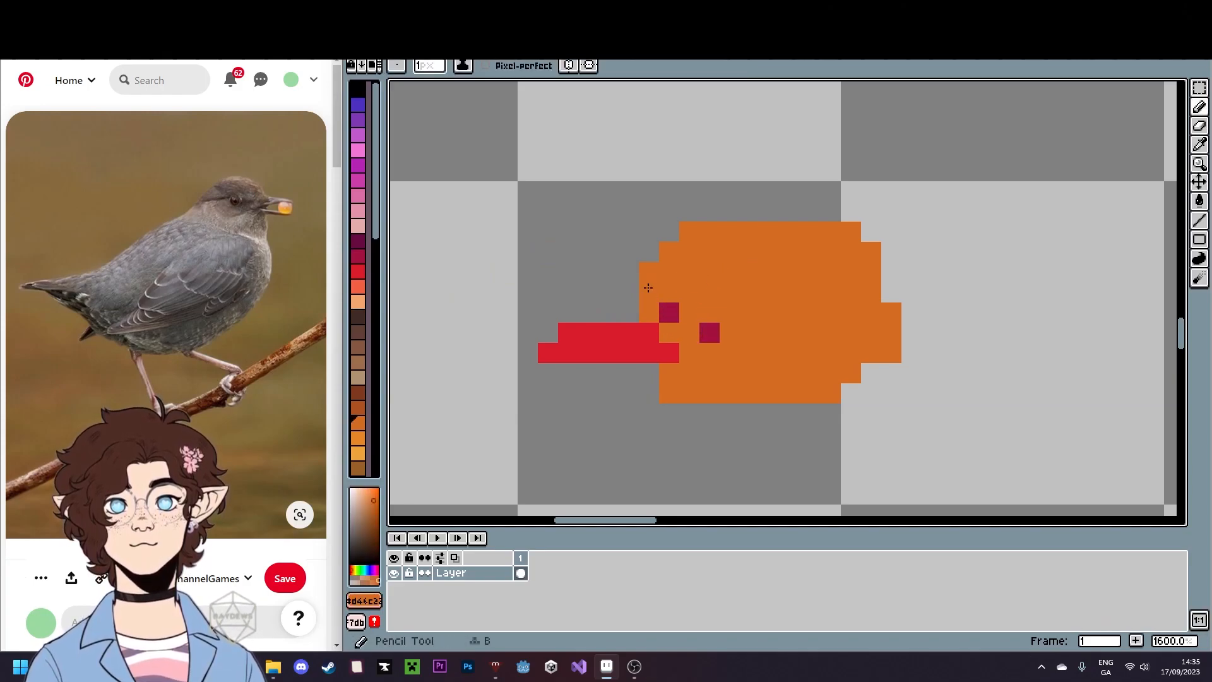
{"action": "left_click", "coordinate": [649, 290]}
{"action": "left_click", "coordinate": [669, 312], "text": "alt"}
{"action": "left_click", "coordinate": [649, 313]}
{"action": "left_click", "coordinate": [672, 311], "text": "alt"}
{"action": "left_click", "coordinate": [669, 313]}
- Outline a plump, rounded body extending behind and below the head and fill it with the same orange
{"action": "scroll", "coordinate": [669, 313], "scroll_direction": "down", "scroll_amount": 4}
{"action": "scroll", "coordinate": [801, 398], "scroll_direction": "up", "scroll_amount": 2}
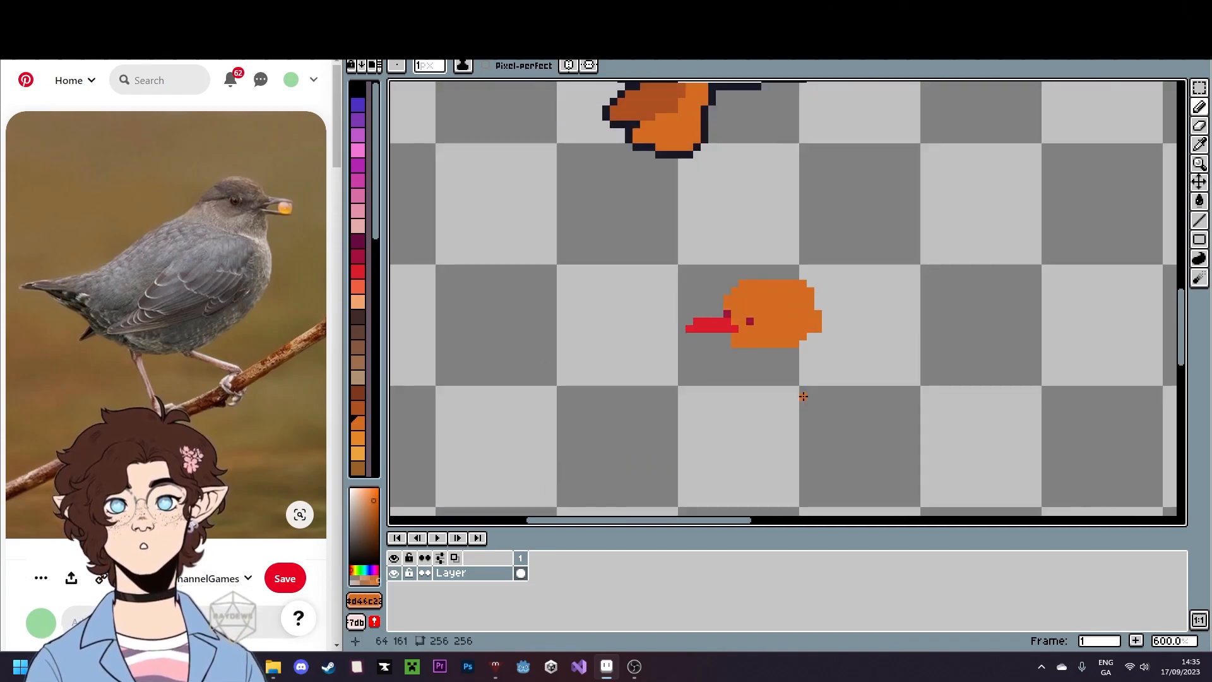
{"action": "scroll", "coordinate": [757, 309], "scroll_direction": "up", "scroll_amount": 1}
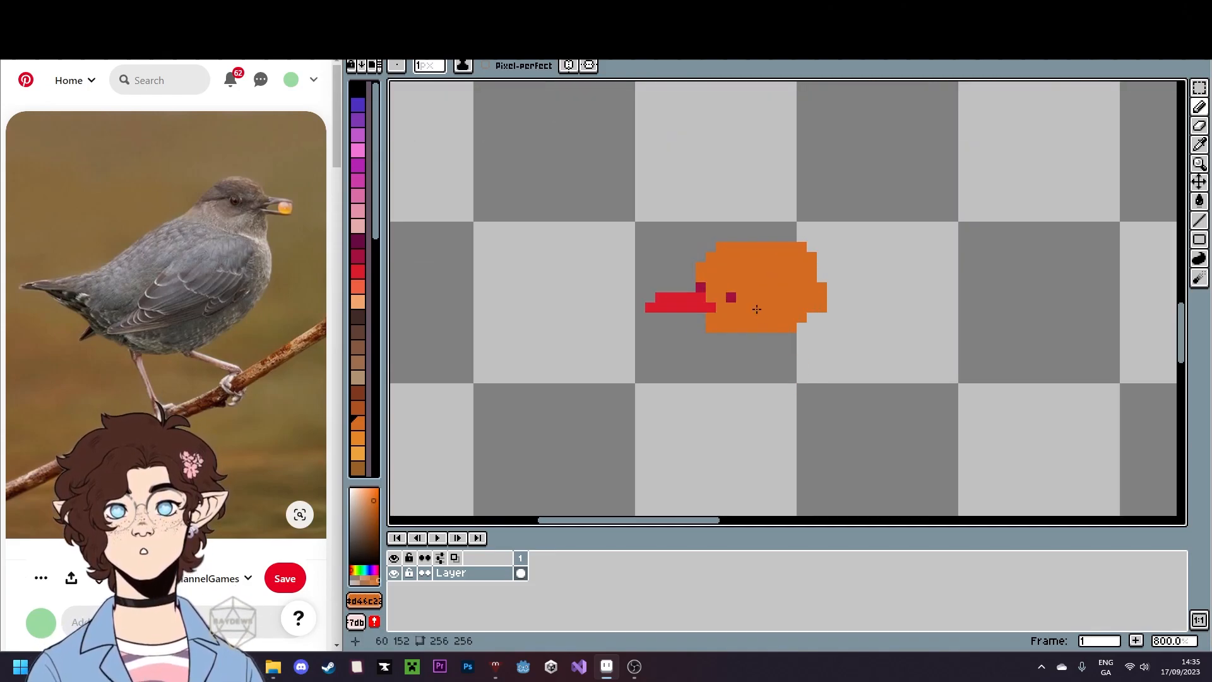
{"action": "left_click", "coordinate": [690, 331]}
{"action": "mouse_move", "coordinate": [686, 329]}
{"action": "left_mouse_down"}
{"action": "mouse_move", "coordinate": [707, 386]}
{"action": "mouse_move", "coordinate": [845, 424]}
{"action": "mouse_move", "coordinate": [921, 368]}
{"action": "mouse_move", "coordinate": [881, 305]}
{"action": "mouse_move", "coordinate": [792, 281]}
{"action": "left_mouse_up"}
{"action": "key", "text": "g"}
{"action": "left_click", "coordinate": [820, 328]}
{"action": "left_click_drag", "start_coordinate": [839, 387], "coordinate": [755, 350]}
{"action": "key", "text": "b"}
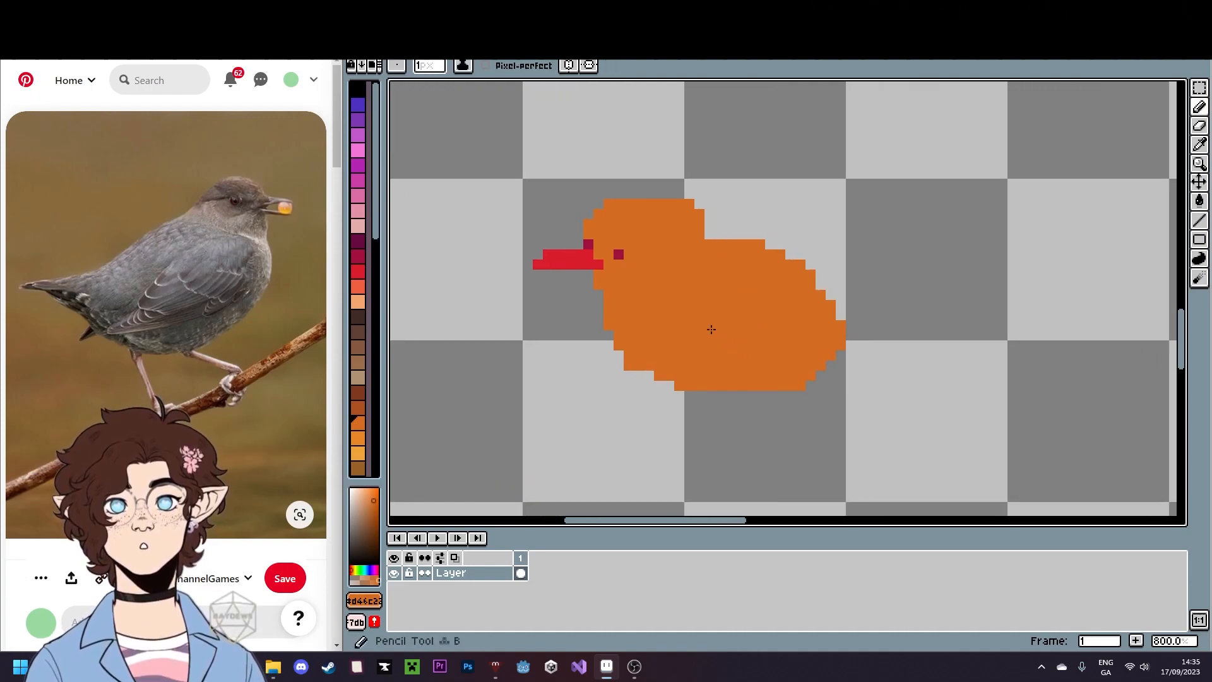
- Reshape the rear of the orange body and add an upturned tail with the Pencil tool
{"action": "mouse_move", "coordinate": [812, 275]}
{"action": "left_mouse_down"}
{"action": "mouse_move", "coordinate": [885, 257]}
{"action": "mouse_move", "coordinate": [826, 316]}
{"action": "mouse_move", "coordinate": [844, 290]}
{"action": "mouse_move", "coordinate": [860, 323]}
{"action": "mouse_move", "coordinate": [840, 325]}
{"action": "mouse_move", "coordinate": [811, 365]}
{"action": "mouse_move", "coordinate": [750, 386]}
{"action": "mouse_move", "coordinate": [648, 386]}
{"action": "mouse_move", "coordinate": [830, 375]}
{"action": "mouse_move", "coordinate": [801, 385]}
{"action": "left_mouse_up"}
{"action": "key", "text": "g"}
{"action": "key", "text": "e"}
{"action": "key", "text": "b"}
{"action": "left_click_drag", "start_coordinate": [838, 325], "coordinate": [881, 269]}
{"action": "scroll", "coordinate": [829, 415], "scroll_direction": "down", "scroll_amount": 3}
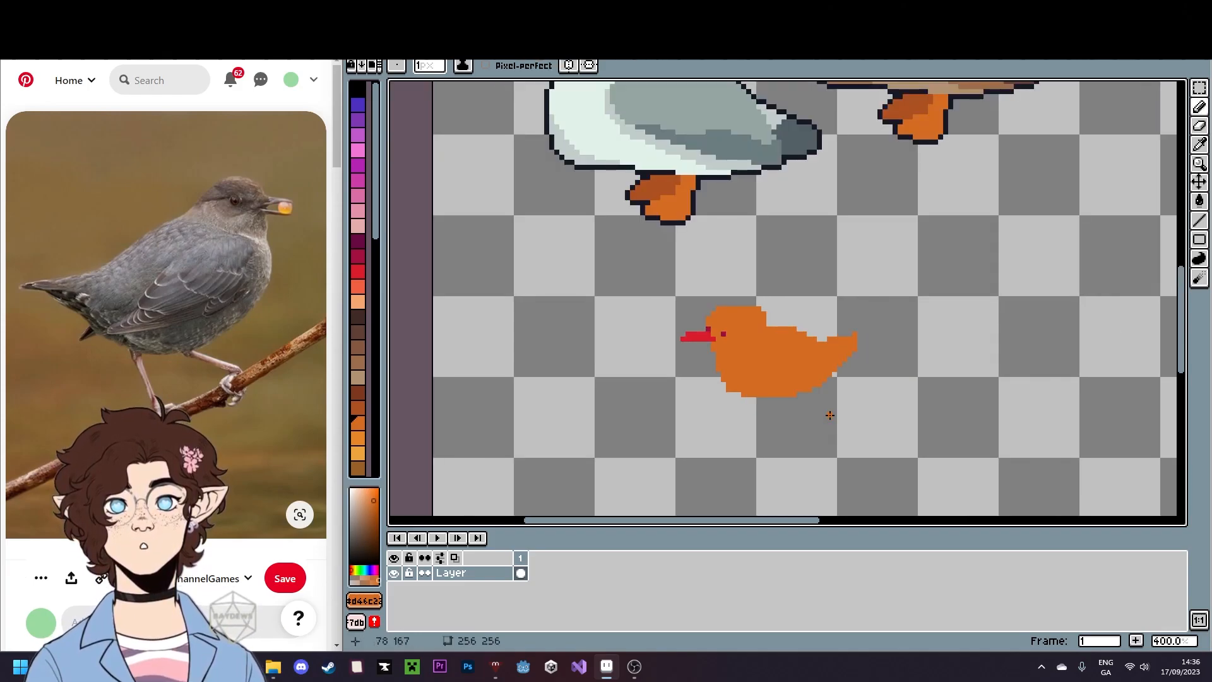
- Try erasing the upturned tail down to a short stub
{"action": "scroll", "coordinate": [828, 413], "scroll_direction": "up", "scroll_amount": 3}
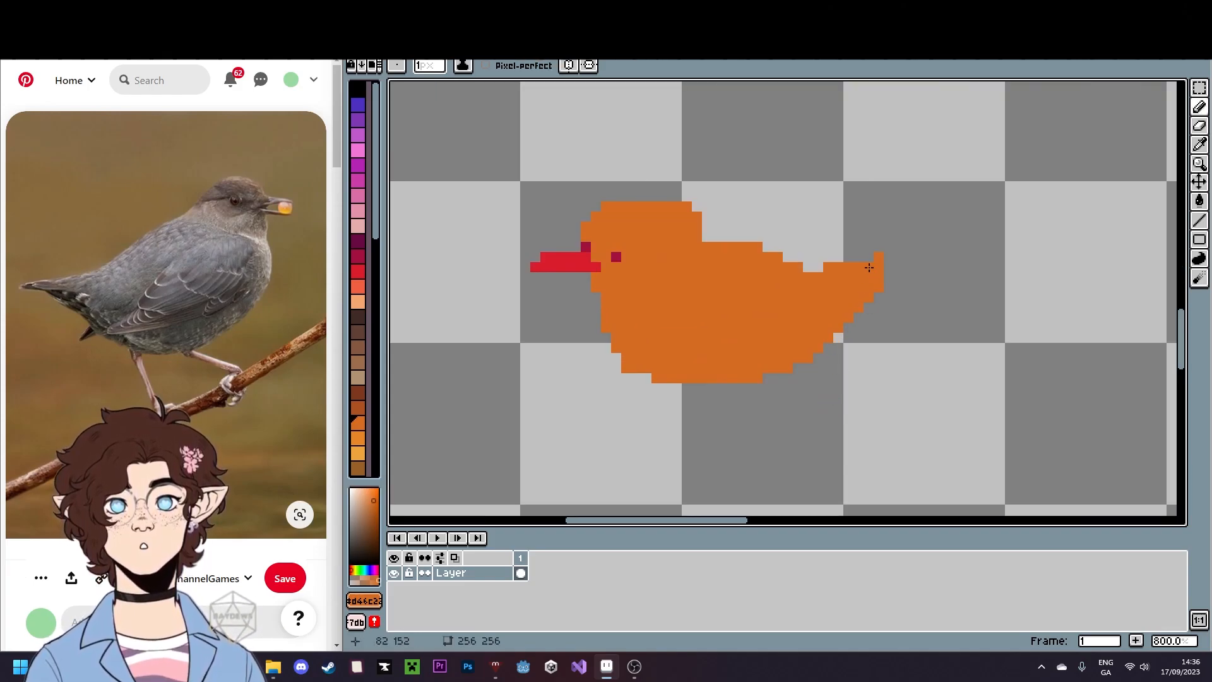
{"action": "key", "text": "e"}
{"action": "mouse_move", "coordinate": [877, 255]}
{"action": "left_mouse_down"}
{"action": "mouse_move", "coordinate": [817, 277]}
{"action": "mouse_move", "coordinate": [838, 287]}
{"action": "mouse_move", "coordinate": [858, 288]}
{"action": "mouse_move", "coordinate": [858, 267]}
{"action": "mouse_move", "coordinate": [827, 277]}
{"action": "mouse_move", "coordinate": [878, 287]}
{"action": "left_mouse_up"}
{"action": "key", "text": "ctrl+z"}
{"action": "key", "text": "ctrl+z"}
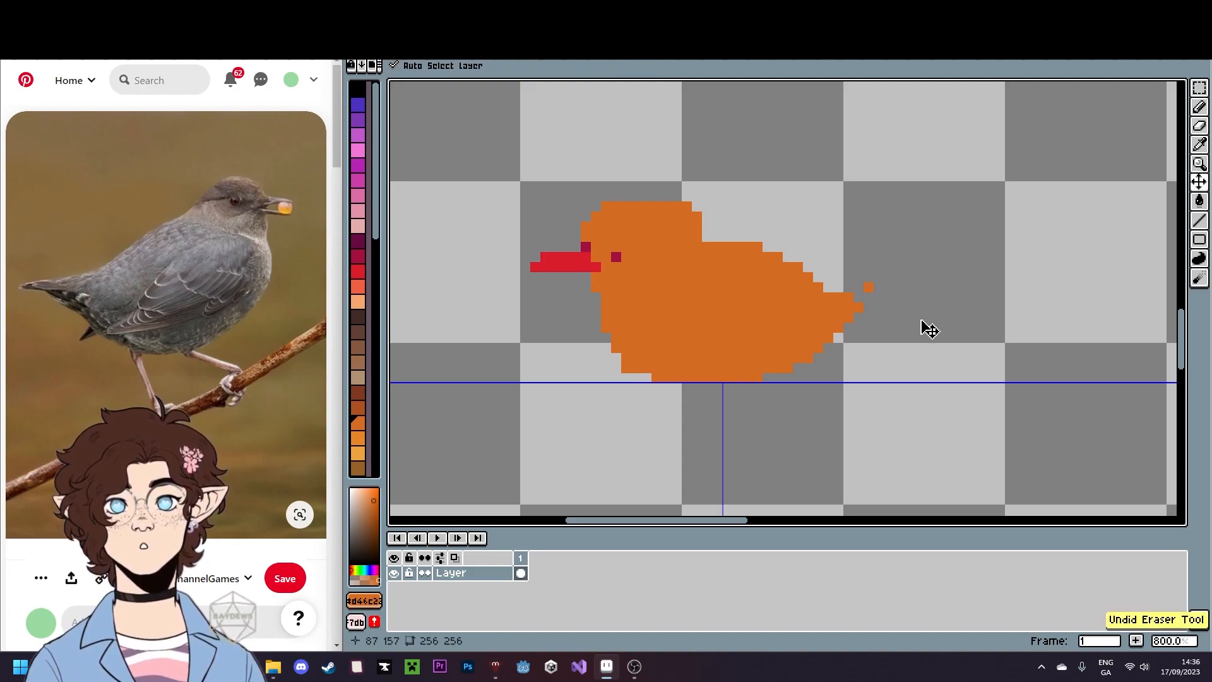
{"action": "key", "text": "ctrl+z"}
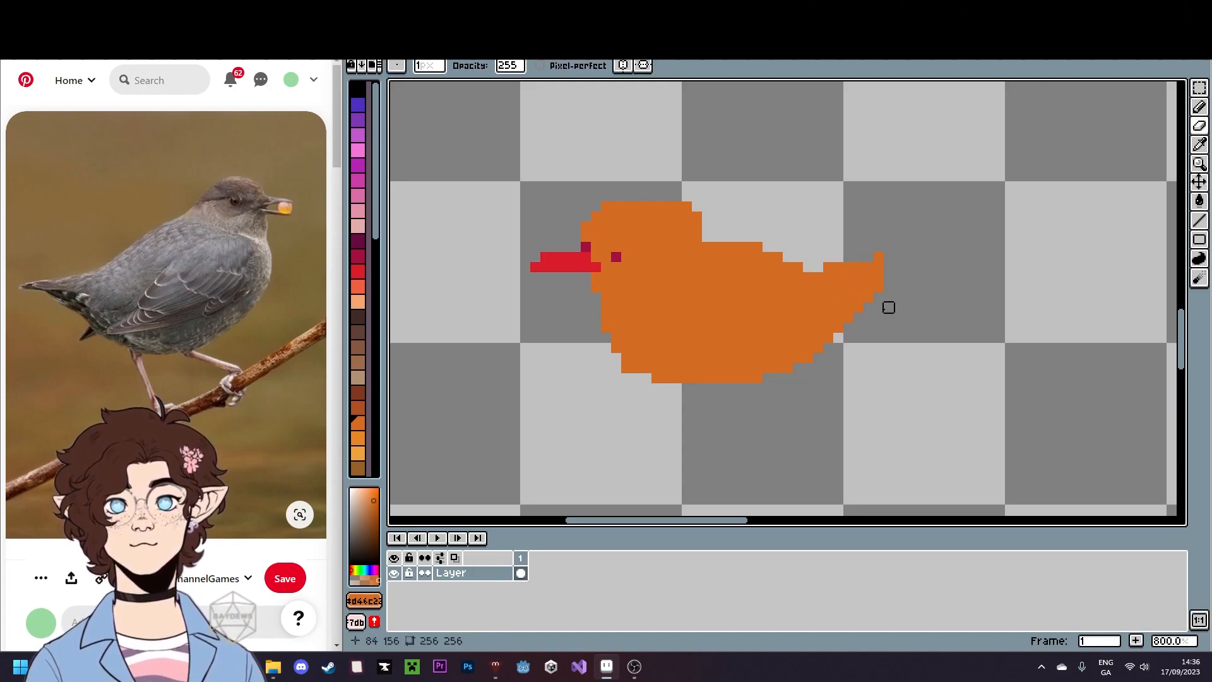
- Thin the underside of the tail with the Eraser and smooth the stepped lower rear edge of the body with orange pixels
{"action": "mouse_move", "coordinate": [868, 308]}
{"action": "left_mouse_down"}
{"action": "mouse_move", "coordinate": [837, 317]}
{"action": "mouse_move", "coordinate": [828, 348]}
{"action": "mouse_move", "coordinate": [847, 318]}
{"action": "mouse_move", "coordinate": [777, 358]}
{"action": "mouse_move", "coordinate": [817, 357]}
{"action": "mouse_move", "coordinate": [746, 378]}
{"action": "mouse_move", "coordinate": [736, 378]}
{"action": "mouse_move", "coordinate": [766, 368]}
{"action": "mouse_move", "coordinate": [605, 378]}
{"action": "mouse_move", "coordinate": [676, 365]}
{"action": "left_mouse_up"}
{"action": "scroll", "coordinate": [693, 432], "scroll_direction": "down", "scroll_amount": 4}
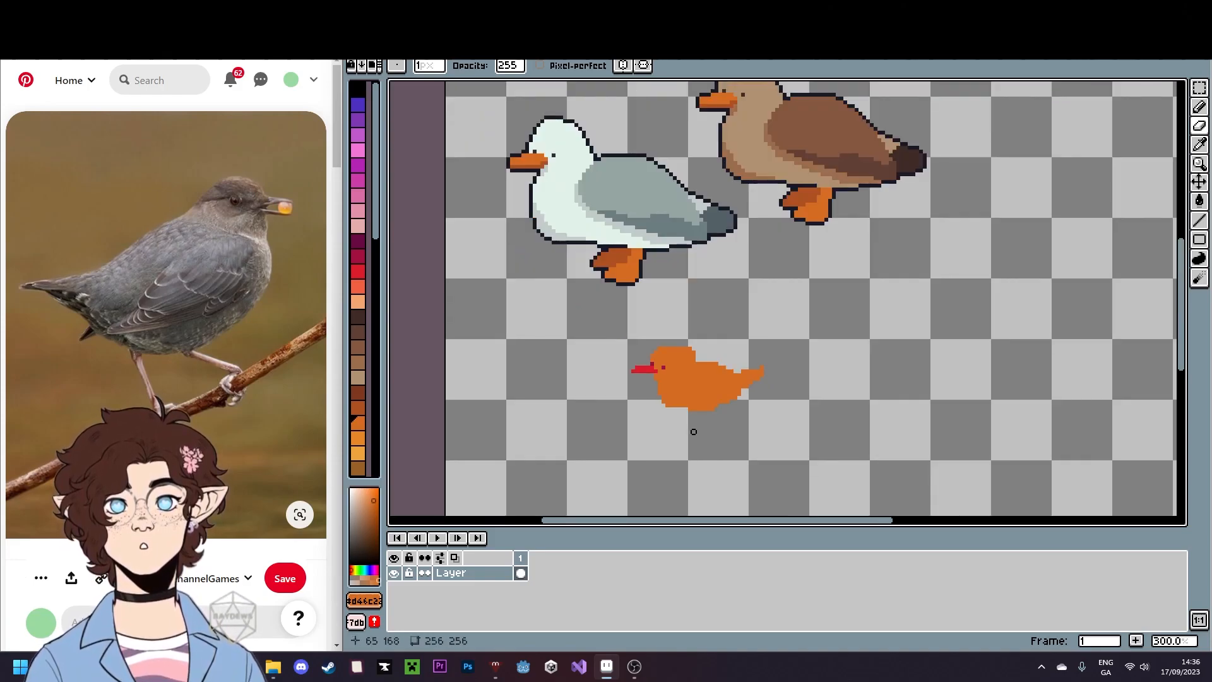
{"action": "scroll", "coordinate": [757, 370], "scroll_direction": "up", "scroll_amount": 3}
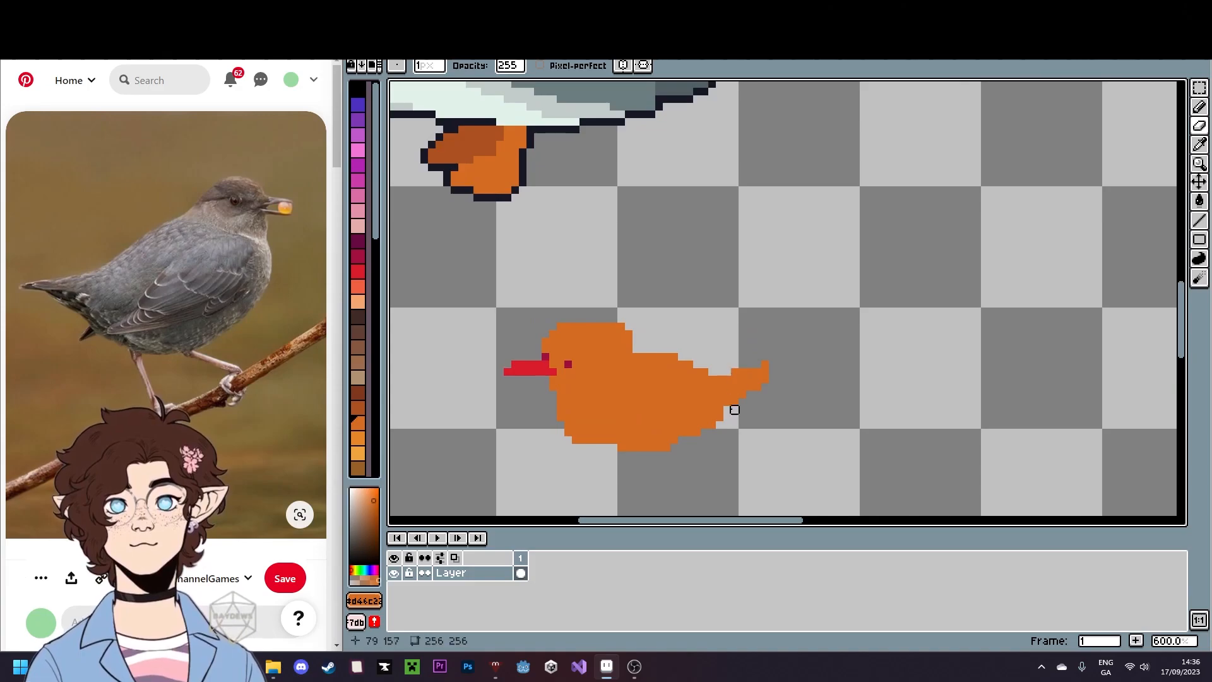
{"action": "scroll", "coordinate": [710, 391], "scroll_direction": "up", "scroll_amount": 6}
{"action": "key", "text": "b"}
{"action": "left_click", "coordinate": [709, 391]}
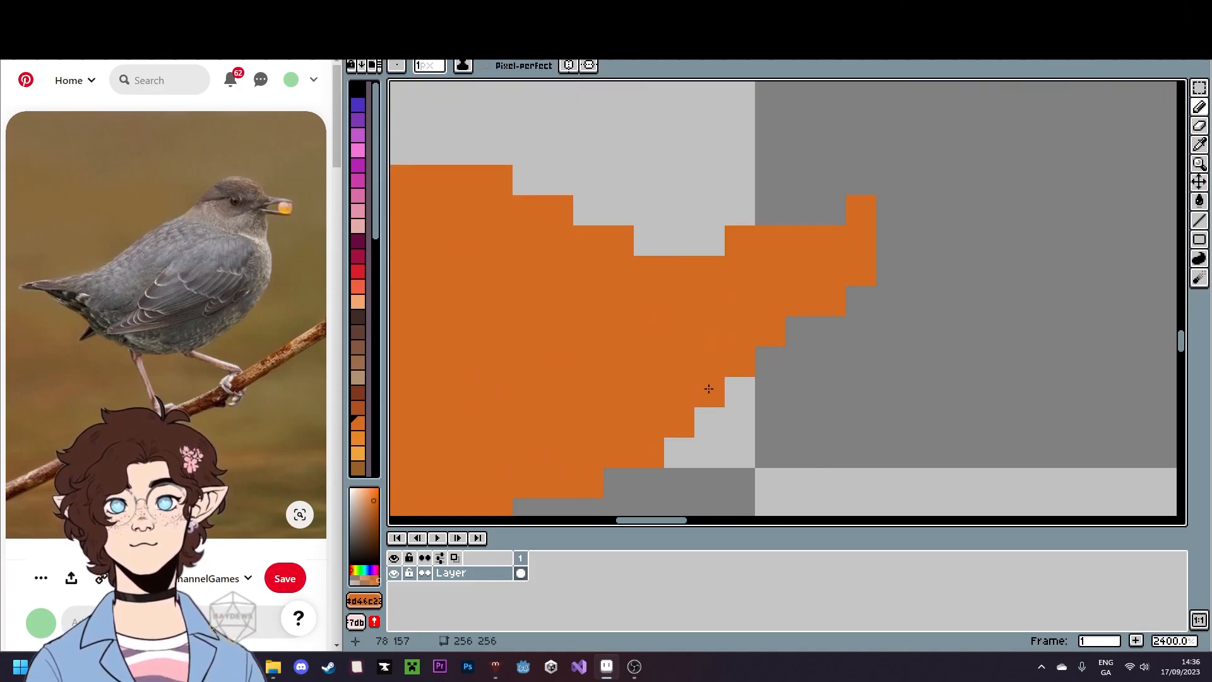
{"action": "left_click_drag", "start_coordinate": [709, 421], "coordinate": [673, 447]}
{"action": "scroll", "coordinate": [673, 447], "scroll_direction": "down", "scroll_amount": 6}
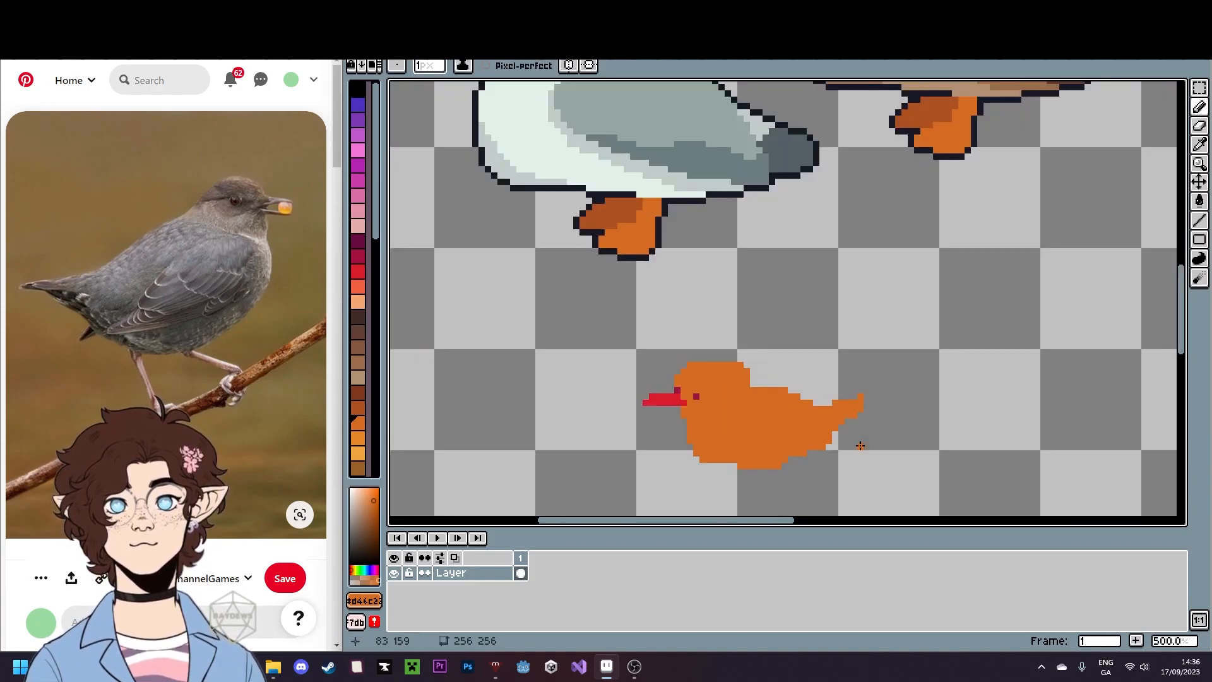
{"action": "scroll", "coordinate": [795, 464], "scroll_direction": "up", "scroll_amount": 4}
{"action": "left_click_drag", "start_coordinate": [778, 455], "coordinate": [790, 455]}
{"action": "left_click", "coordinate": [803, 455]}
{"action": "left_click", "coordinate": [765, 471]}
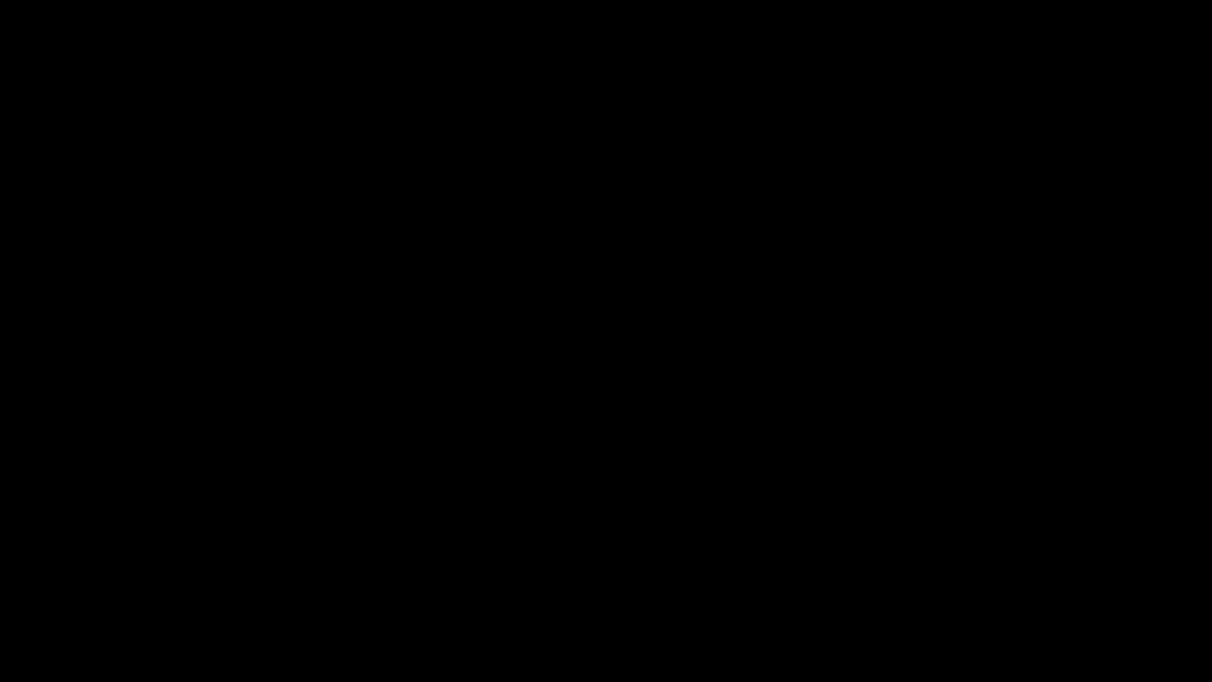
- Switch the reference to the photo of the grey dipper on a branch and compare it with the orange bird
{"action": "scroll", "coordinate": [774, 306], "scroll_direction": "down", "scroll_amount": 2}
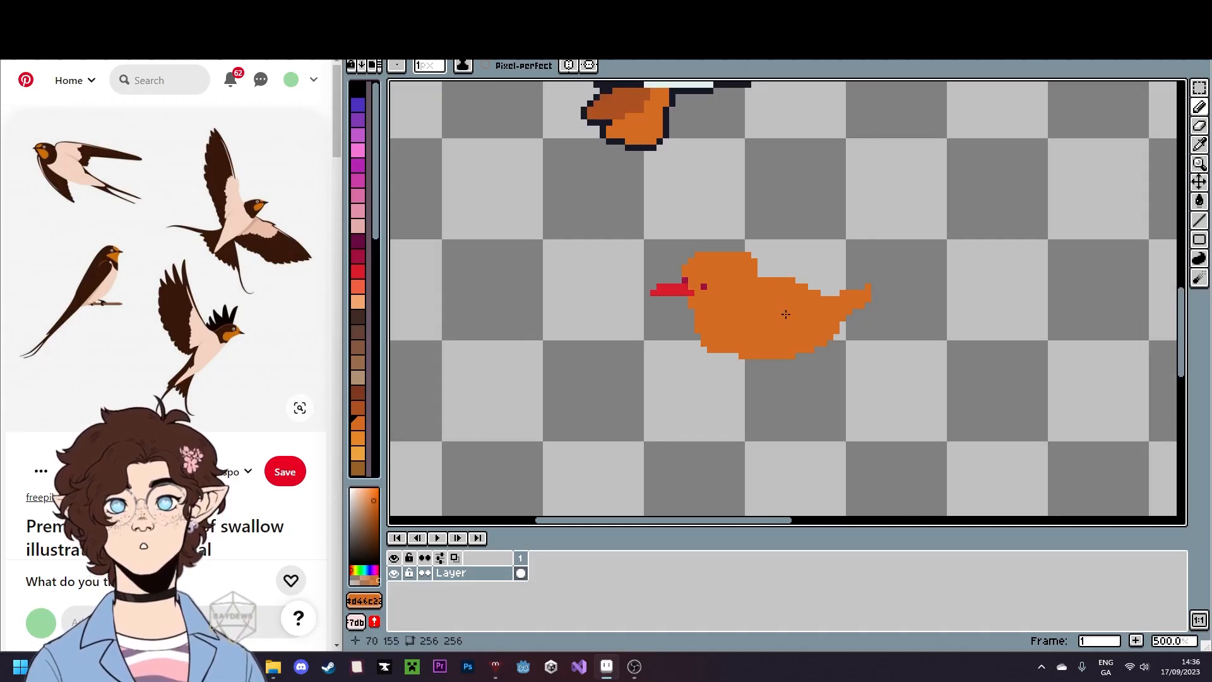
{"action": "scroll", "coordinate": [774, 306], "scroll_direction": "up", "scroll_amount": 5}
{"action": "left_click", "coordinate": [126, 12]}
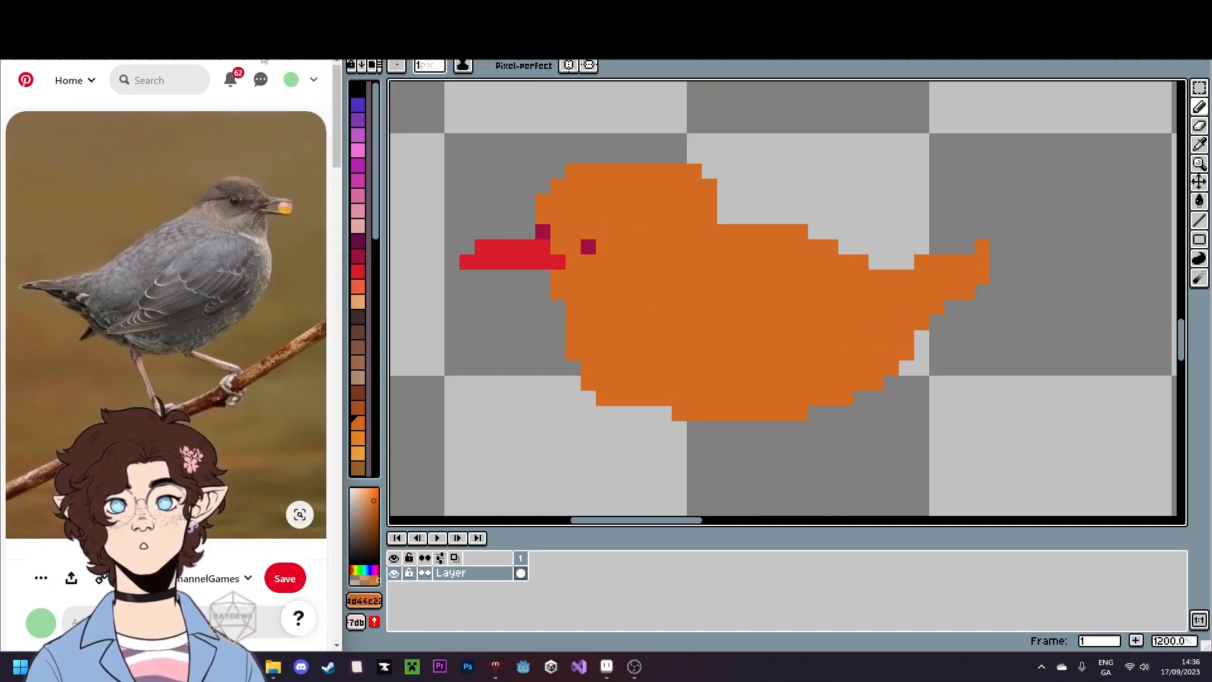
{"action": "left_click_drag", "start_coordinate": [888, 300], "coordinate": [853, 285]}
{"action": "left_click", "coordinate": [1199, 88]}
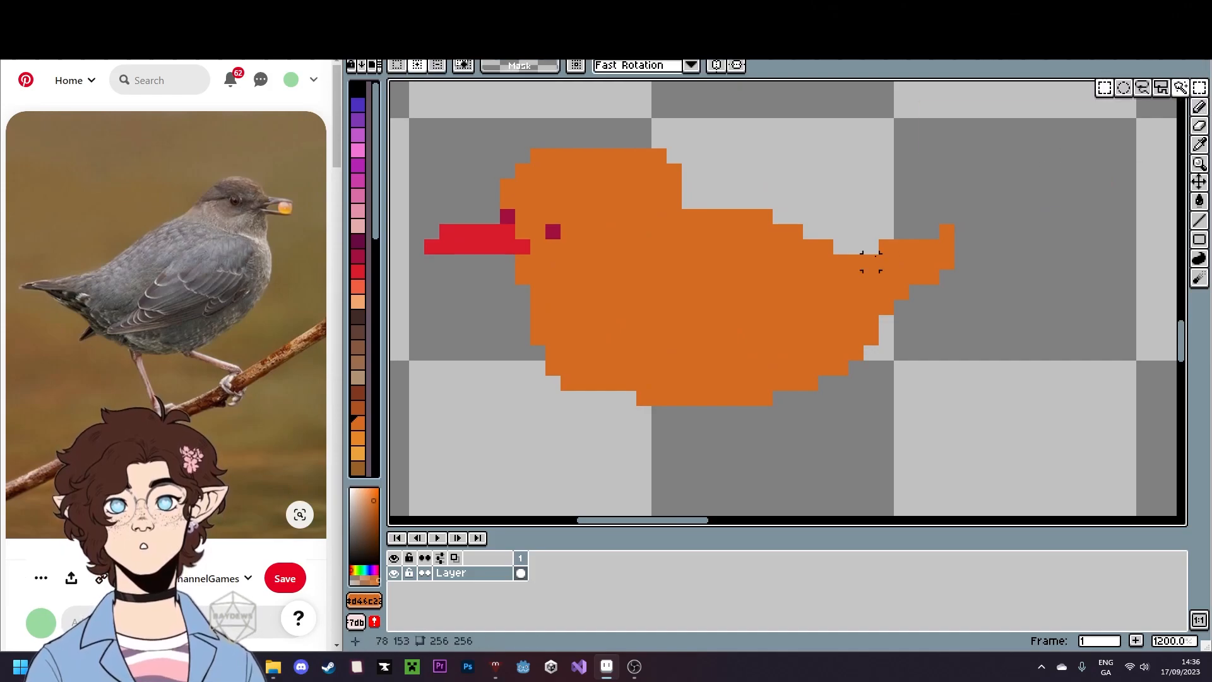
{"action": "scroll", "coordinate": [882, 270], "scroll_direction": "down", "scroll_amount": 3}
{"action": "scroll", "coordinate": [883, 270], "scroll_direction": "up", "scroll_amount": 2}
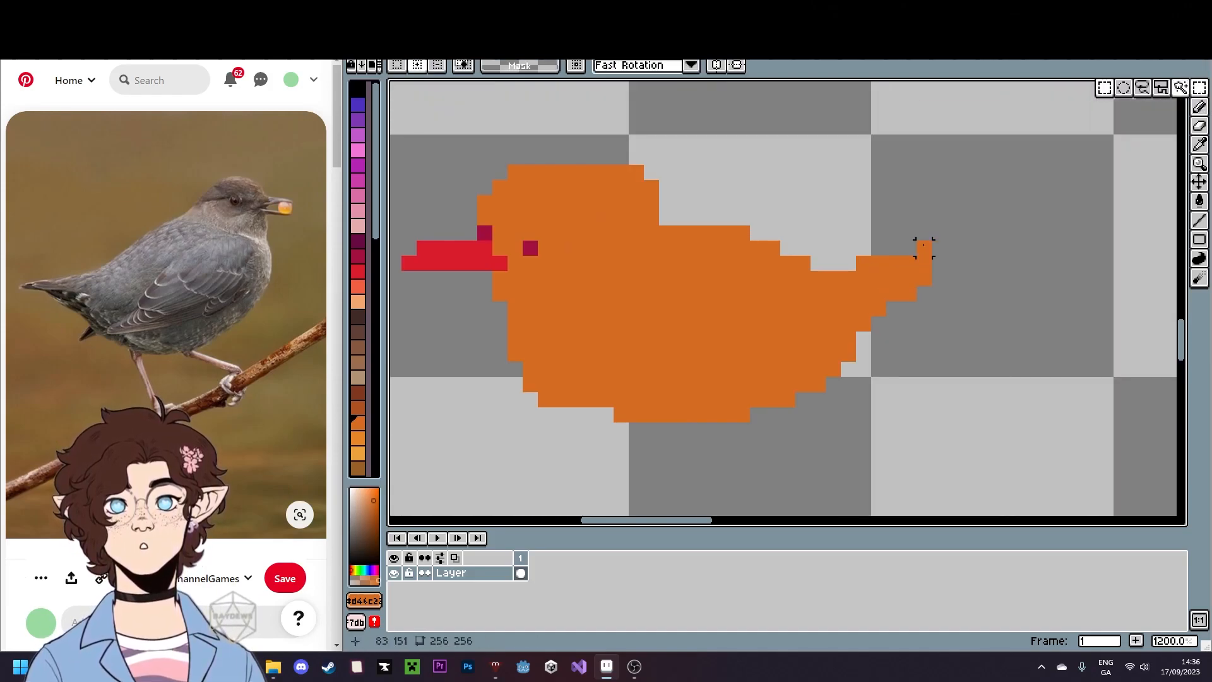
- Flatten the upturned tail tip into a straight wedge and thicken the tail's underside with orange pixels
{"action": "key", "text": "b"}
{"action": "scroll", "coordinate": [922, 246], "scroll_direction": "down", "scroll_amount": 5}
{"action": "scroll", "coordinate": [981, 273], "scroll_direction": "up", "scroll_amount": 4}
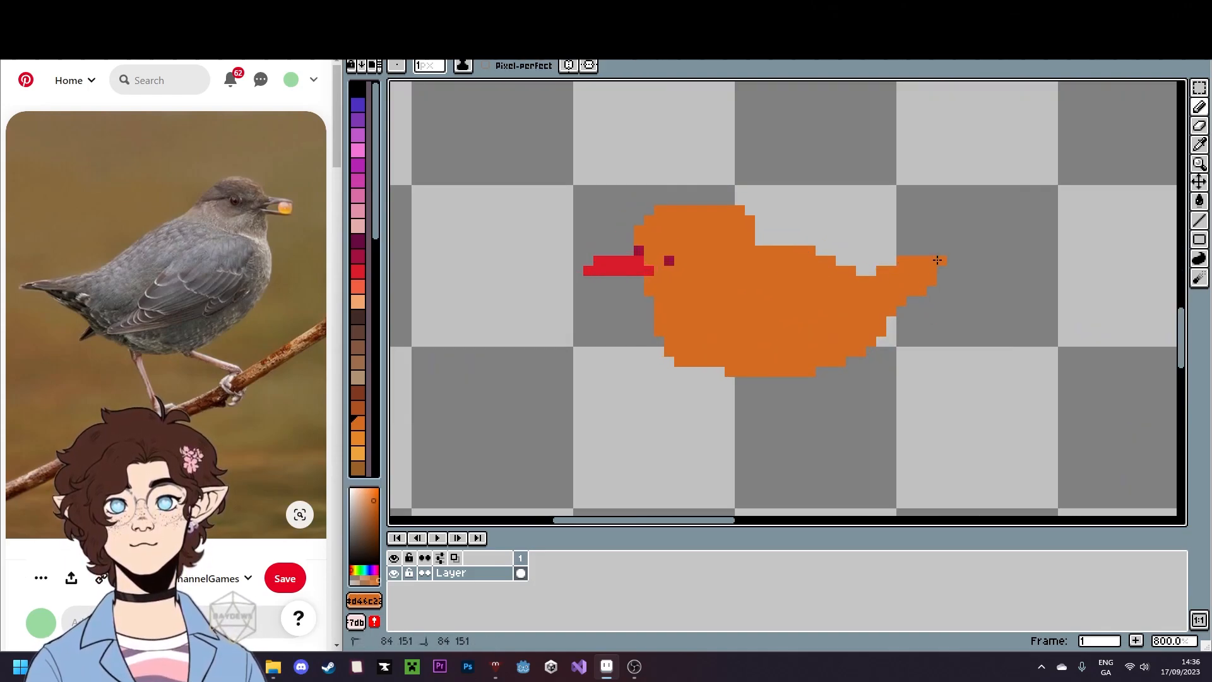
{"action": "scroll", "coordinate": [936, 259], "scroll_direction": "down", "scroll_amount": 4}
{"action": "scroll", "coordinate": [943, 344], "scroll_direction": "up", "scroll_amount": 2}
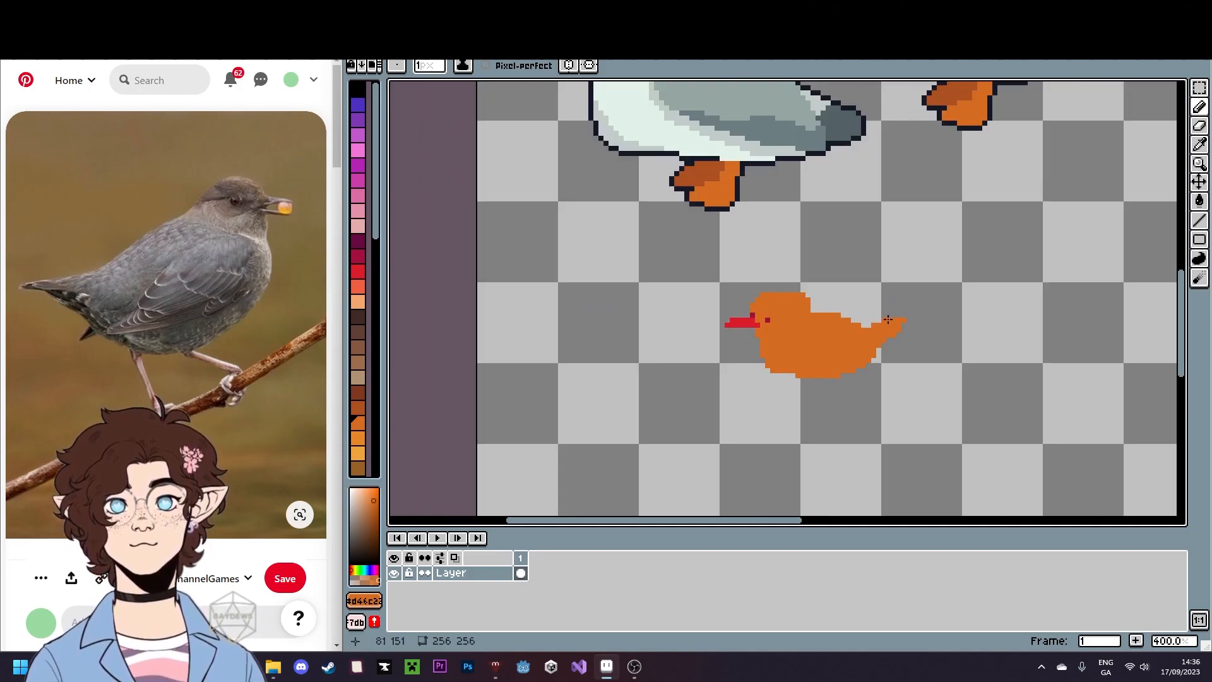
{"action": "scroll", "coordinate": [920, 377], "scroll_direction": "up", "scroll_amount": 4}
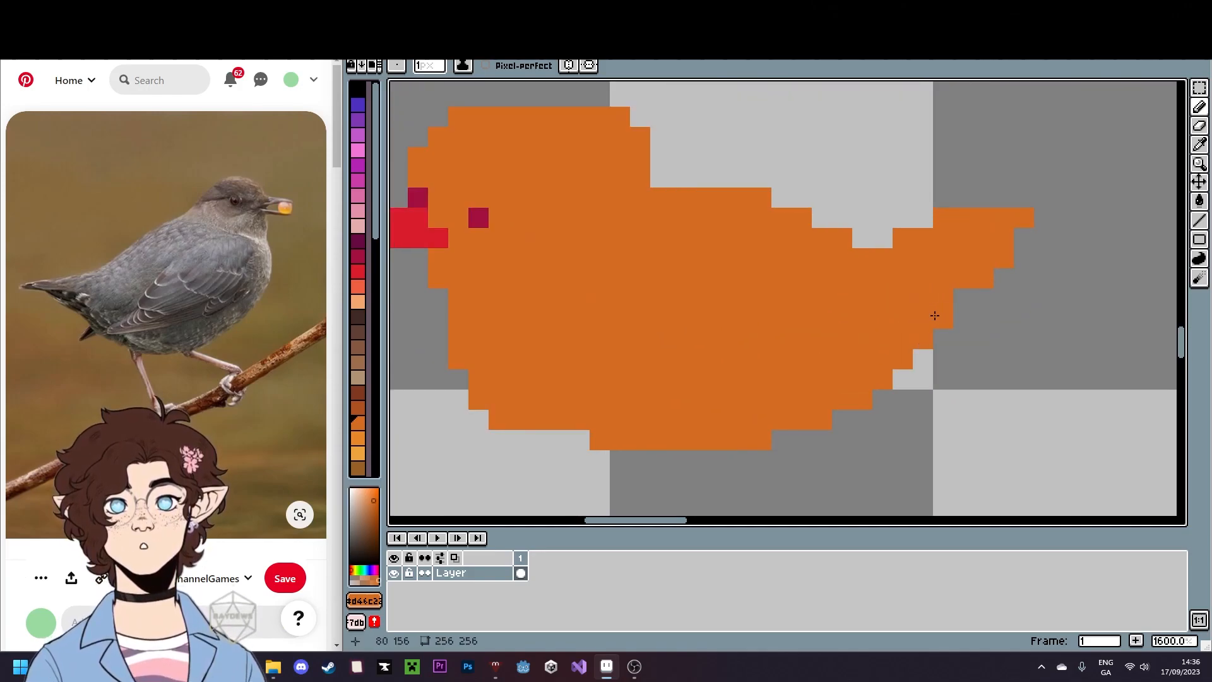
- Select the rear of the body with the tail and shift it slightly toward the head to shorten the bird
{"action": "scroll", "coordinate": [965, 291], "scroll_direction": "down", "scroll_amount": 6}
{"action": "scroll", "coordinate": [852, 381], "scroll_direction": "up", "scroll_amount": 1}
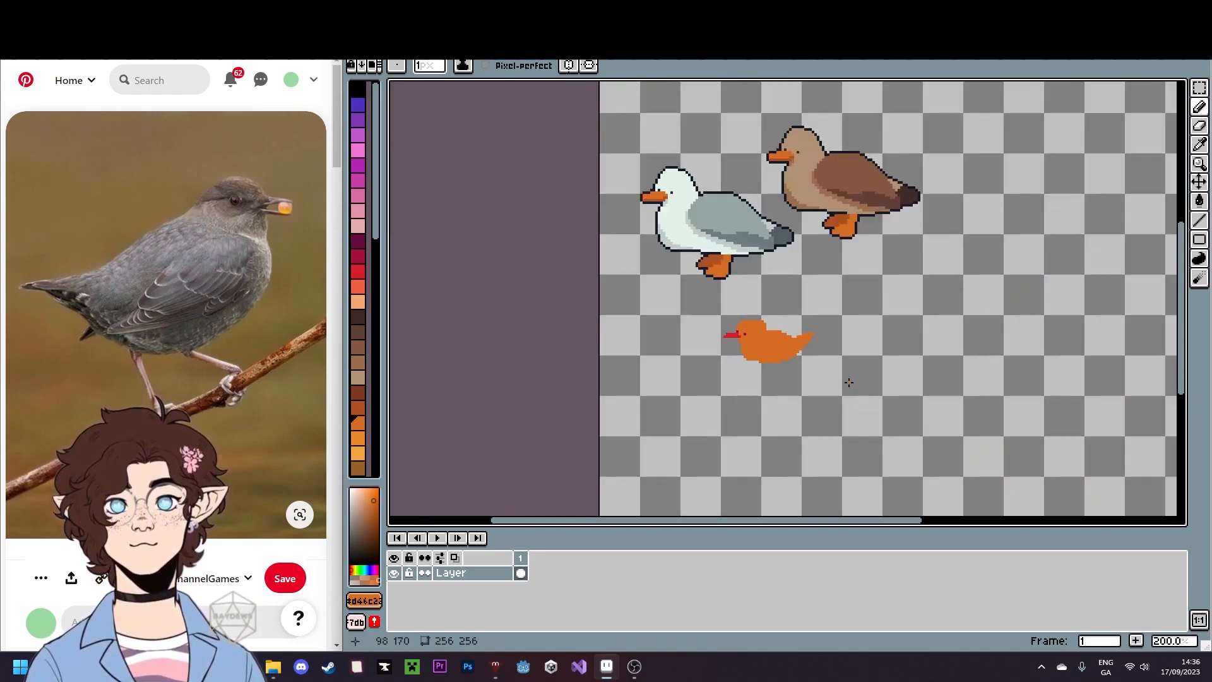
{"action": "scroll", "coordinate": [750, 378], "scroll_direction": "up", "scroll_amount": 3}
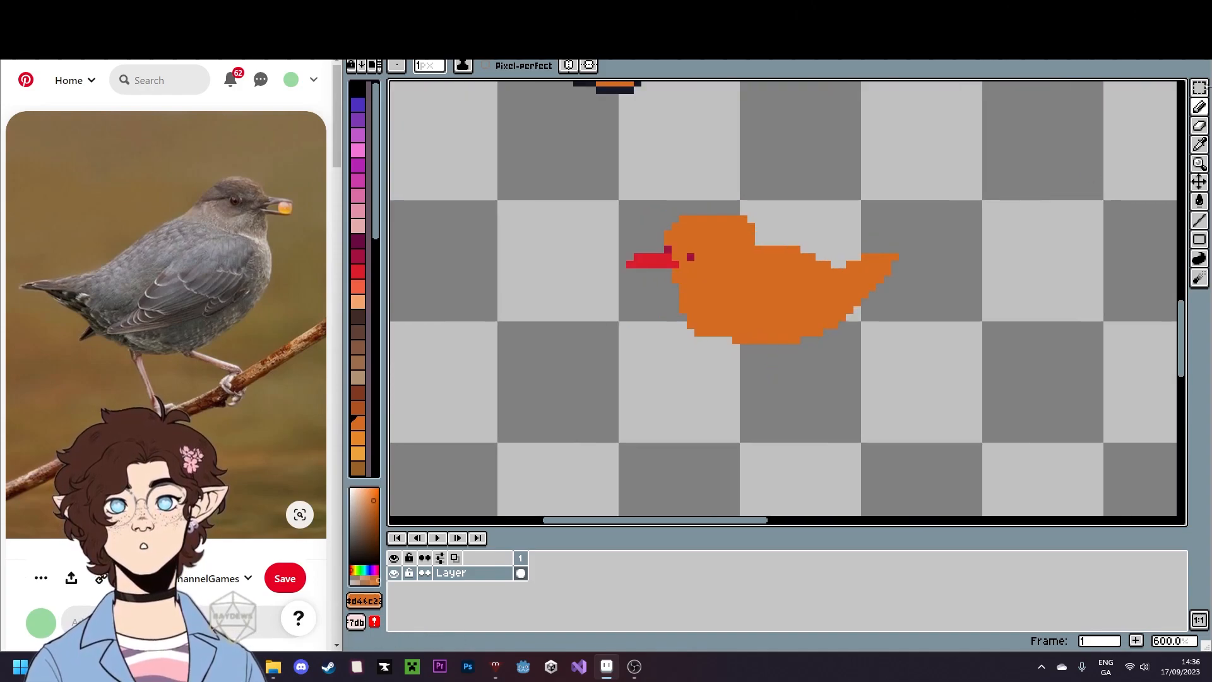
{"action": "left_click", "coordinate": [1201, 88]}
{"action": "left_click_drag", "start_coordinate": [774, 211], "coordinate": [940, 402]}
{"action": "left_click_drag", "start_coordinate": [898, 359], "coordinate": [883, 358]}
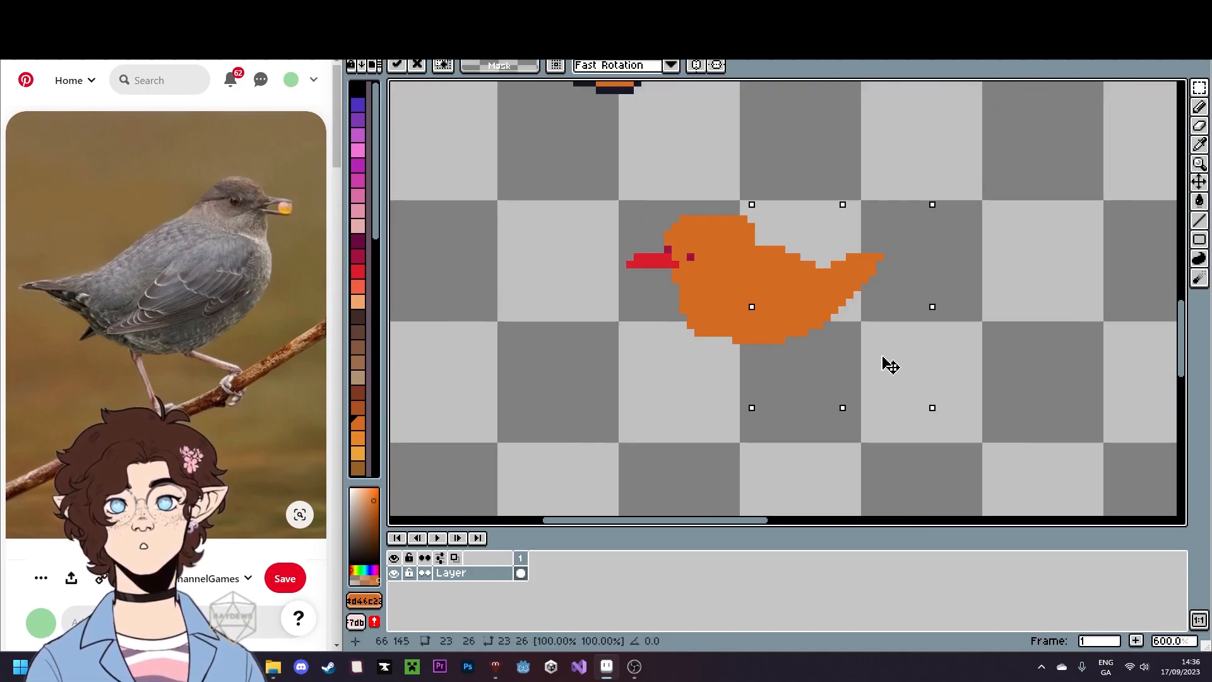
{"action": "left_click", "coordinate": [697, 209]}
- Round off the back of the head and slope its join with the bird's back
{"action": "scroll", "coordinate": [750, 227], "scroll_direction": "up", "scroll_amount": 4}
{"action": "key", "text": "b"}
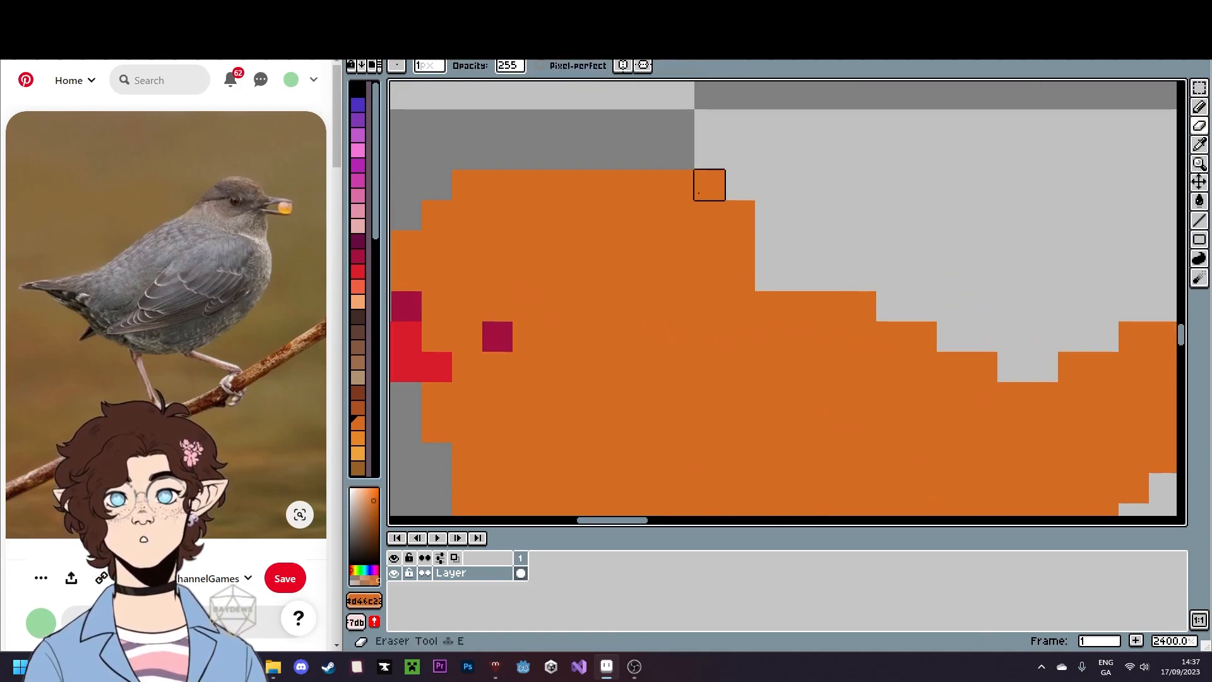
{"action": "mouse_move", "coordinate": [528, 185]}
{"action": "left_mouse_down"}
{"action": "mouse_move", "coordinate": [619, 215]}
{"action": "mouse_move", "coordinate": [648, 244]}
{"action": "mouse_move", "coordinate": [649, 273]}
{"action": "mouse_move", "coordinate": [739, 273]}
{"action": "mouse_move", "coordinate": [676, 184]}
{"action": "mouse_move", "coordinate": [976, 467]}
{"action": "left_mouse_up"}
{"action": "scroll", "coordinate": [736, 197], "scroll_direction": "down", "scroll_amount": 3}
- Make the body shorter and slimmer by selecting its rear and lower sections and nudging each one inward
{"action": "left_click", "coordinate": [1199, 90]}
{"action": "left_click_drag", "start_coordinate": [922, 411], "coordinate": [887, 406]}
{"action": "left_click", "coordinate": [624, 409]}
{"action": "left_click_drag", "start_coordinate": [568, 428], "coordinate": [1038, 310]}
{"action": "left_click_drag", "start_coordinate": [909, 366], "coordinate": [897, 339]}
{"action": "left_click", "coordinate": [808, 278]}
{"action": "left_click_drag", "start_coordinate": [717, 177], "coordinate": [949, 400]}
{"action": "left_click_drag", "start_coordinate": [884, 366], "coordinate": [876, 354]}
{"action": "left_click_drag", "start_coordinate": [787, 196], "coordinate": [880, 328]}
{"action": "key", "text": "Return"}
{"action": "scroll", "coordinate": [884, 327], "scroll_direction": "down", "scroll_amount": 4}
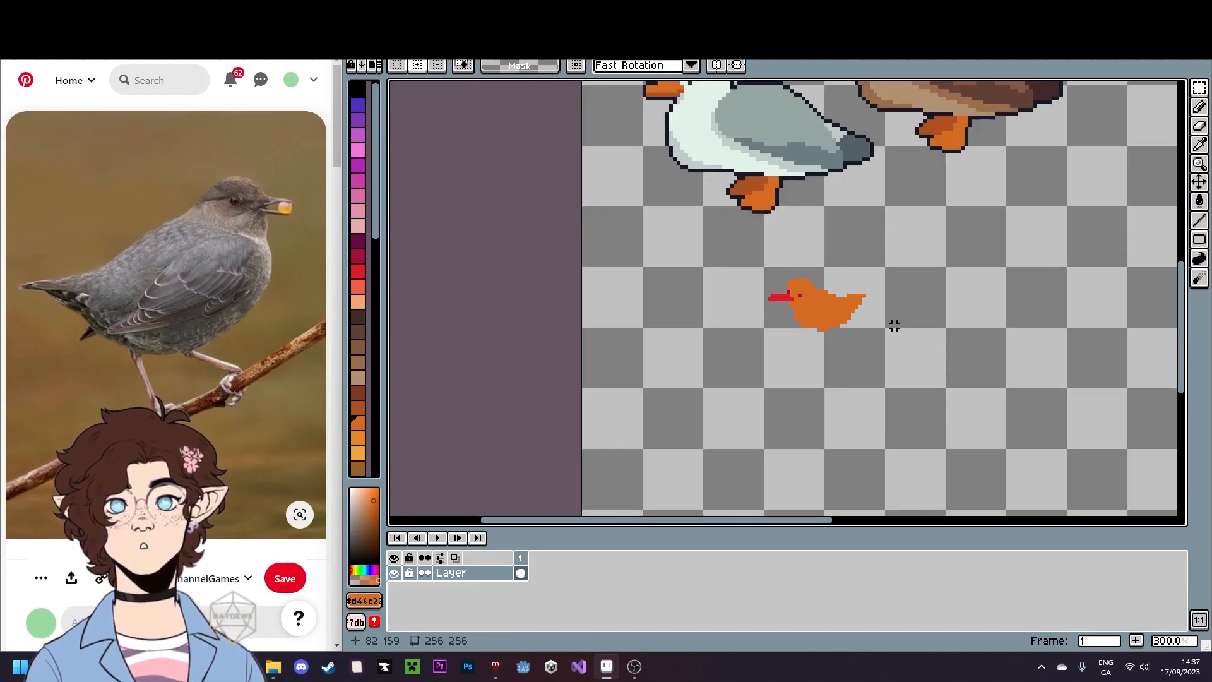
- Draw a magenta front leg and a red rear leg with feet under the belly, clearing the pixels between them
{"action": "scroll", "coordinate": [894, 325], "scroll_direction": "up", "scroll_amount": 4}
{"action": "mouse_move", "coordinate": [489, 221]}
{"action": "left_mouse_down"}
{"action": "mouse_move", "coordinate": [558, 319]}
{"action": "mouse_move", "coordinate": [543, 288]}
{"action": "left_mouse_up"}
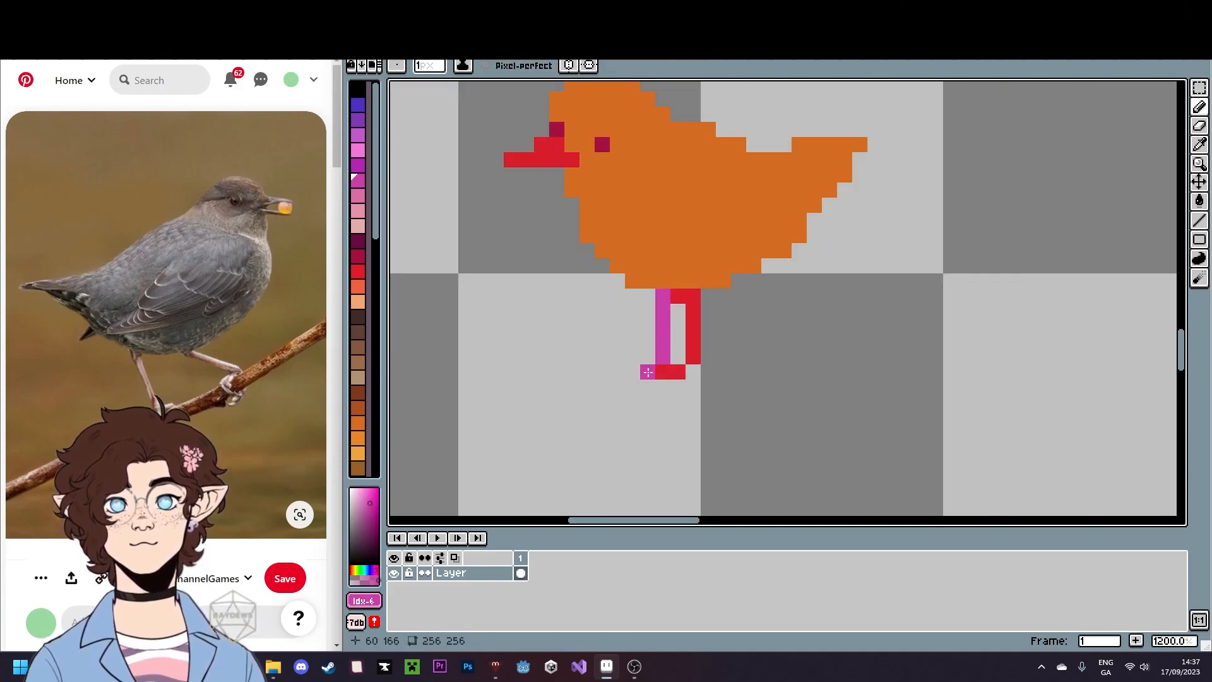
{"action": "scroll", "coordinate": [749, 433], "scroll_direction": "down", "scroll_amount": 4}
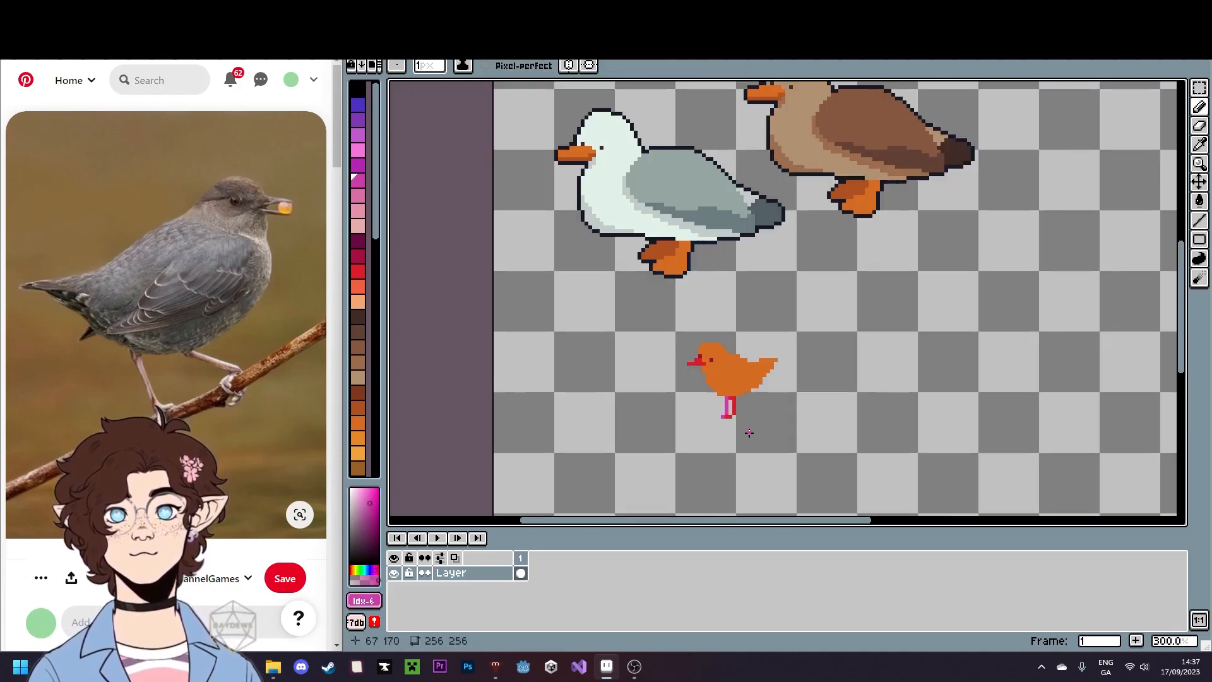
{"action": "scroll", "coordinate": [744, 433], "scroll_direction": "up", "scroll_amount": 5}
{"action": "left_click", "coordinate": [708, 360]}
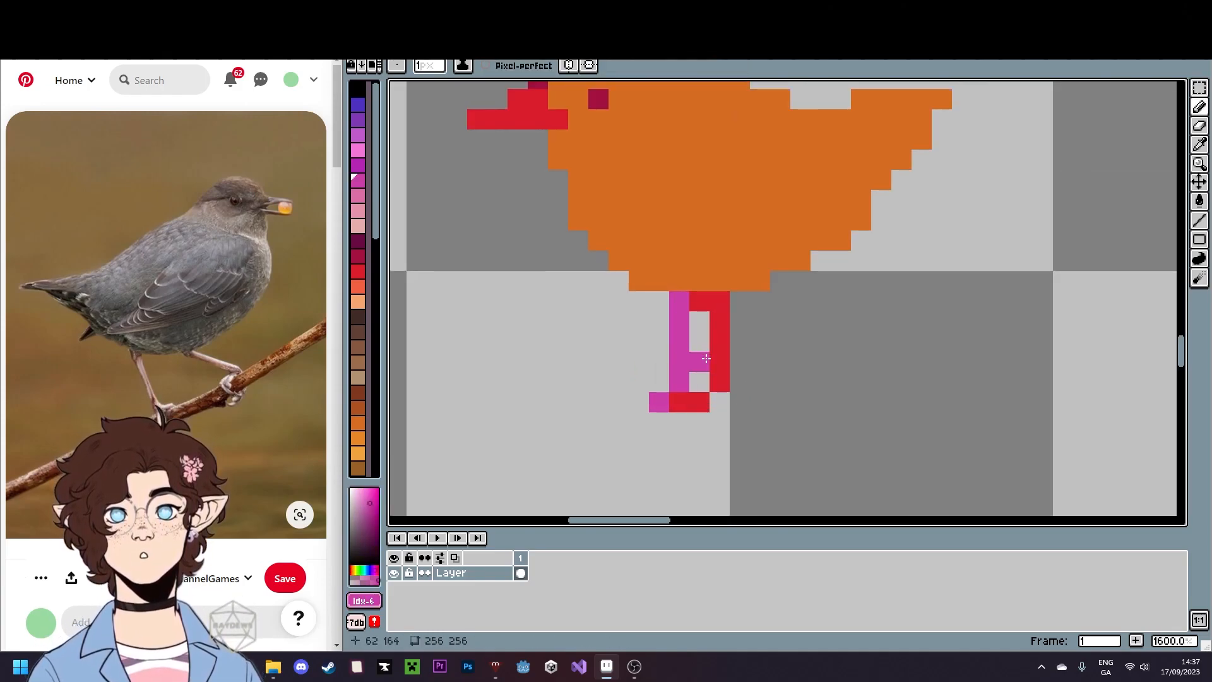
{"action": "key", "text": "e"}
{"action": "scroll", "coordinate": [780, 385], "scroll_direction": "down", "scroll_amount": 4}
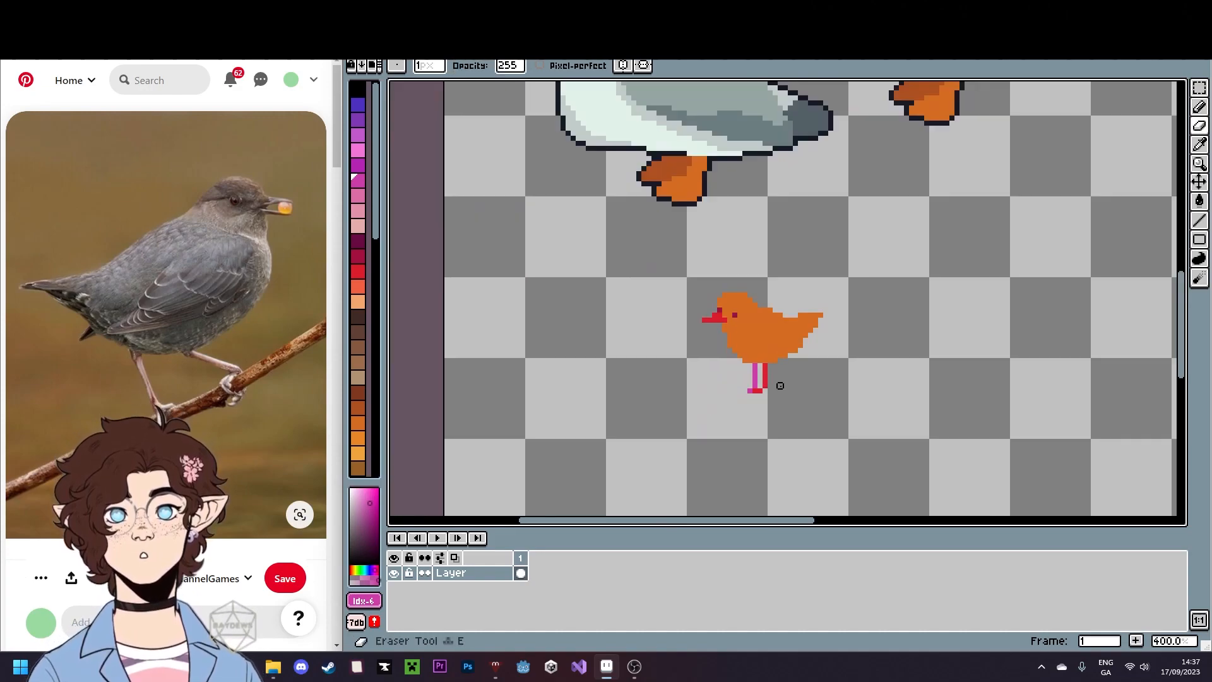
- Shorten both legs by moving them up toward the belly and erase the pixel linking each leg to its foot
{"action": "key", "text": "m"}
{"action": "scroll", "coordinate": [706, 406], "scroll_direction": "up", "scroll_amount": 3}
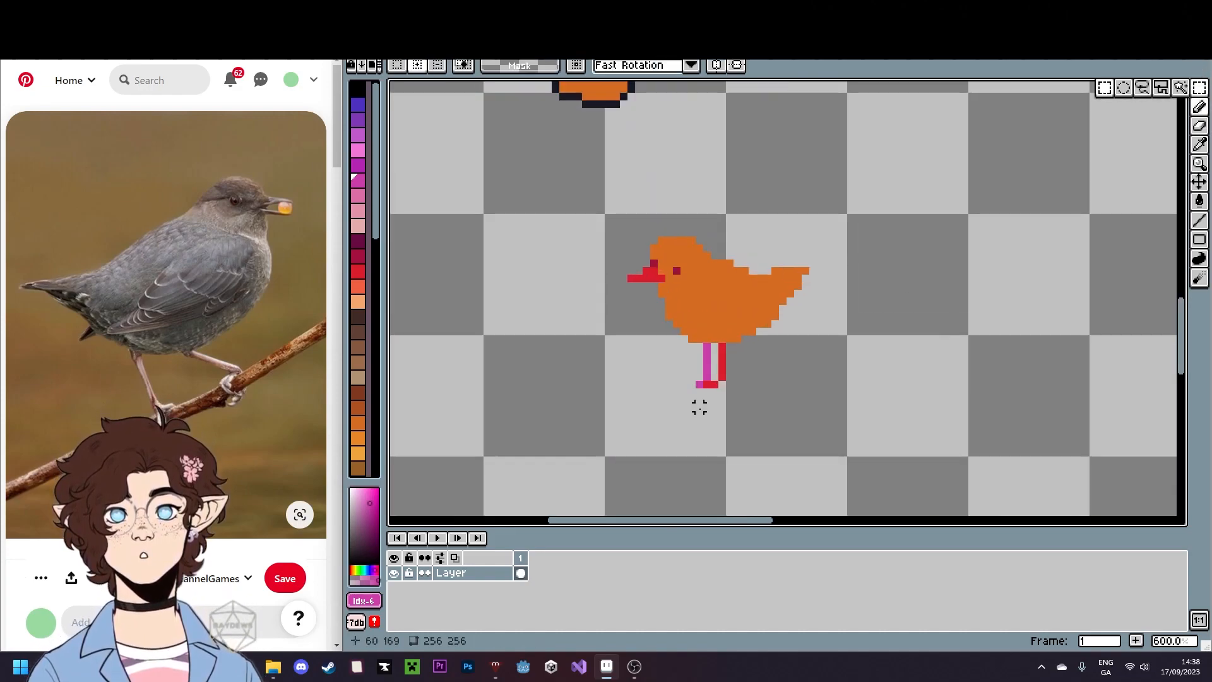
{"action": "mouse_move", "coordinate": [687, 408]}
{"action": "left_mouse_down"}
{"action": "mouse_move", "coordinate": [844, 326]}
{"action": "mouse_move", "coordinate": [811, 334]}
{"action": "mouse_move", "coordinate": [812, 307]}
{"action": "left_mouse_up"}
{"action": "key", "text": "e"}
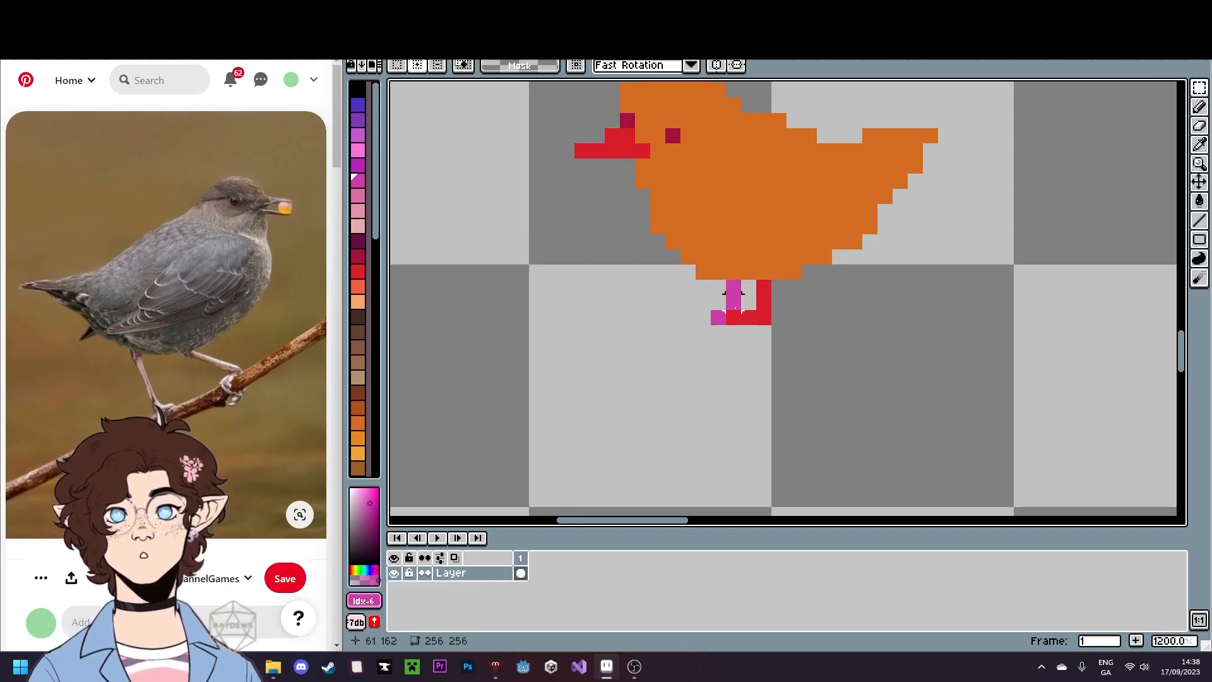
{"action": "scroll", "coordinate": [735, 310], "scroll_direction": "up", "scroll_amount": 4}
{"action": "left_click", "coordinate": [729, 329]}
{"action": "left_click", "coordinate": [810, 331]}
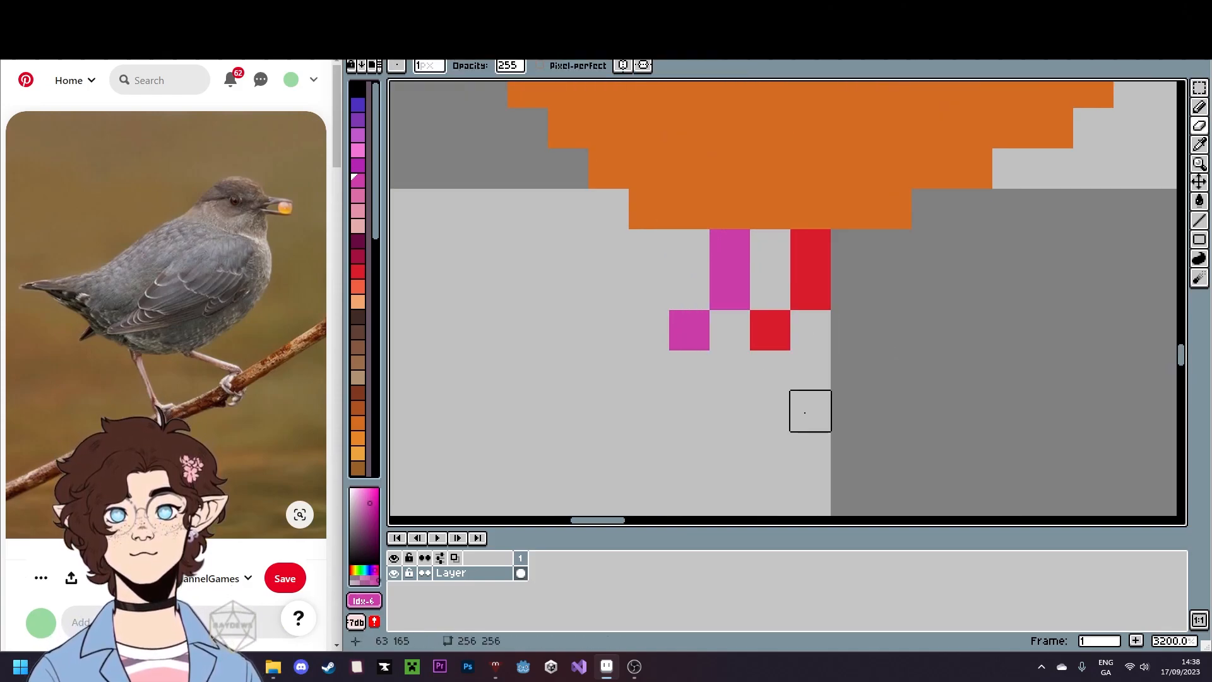
- Try placing an extra magenta pixel diagonally behind the rear leg
{"action": "scroll", "coordinate": [803, 410], "scroll_direction": "down", "scroll_amount": 4}
{"action": "scroll", "coordinate": [801, 379], "scroll_direction": "up", "scroll_amount": 5}
{"action": "key", "text": "b"}
{"action": "left_click", "coordinate": [845, 346]}
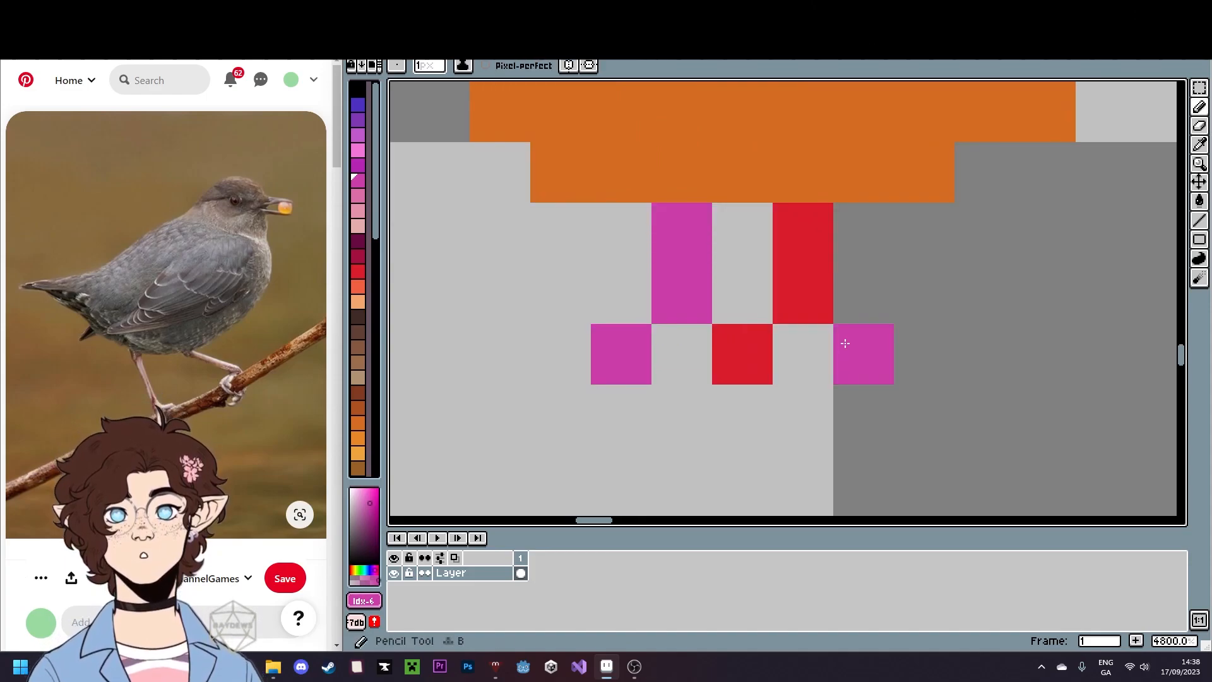
{"action": "scroll", "coordinate": [793, 408], "scroll_direction": "down", "scroll_amount": 9}
{"action": "scroll", "coordinate": [804, 420], "scroll_direction": "up", "scroll_amount": 4}
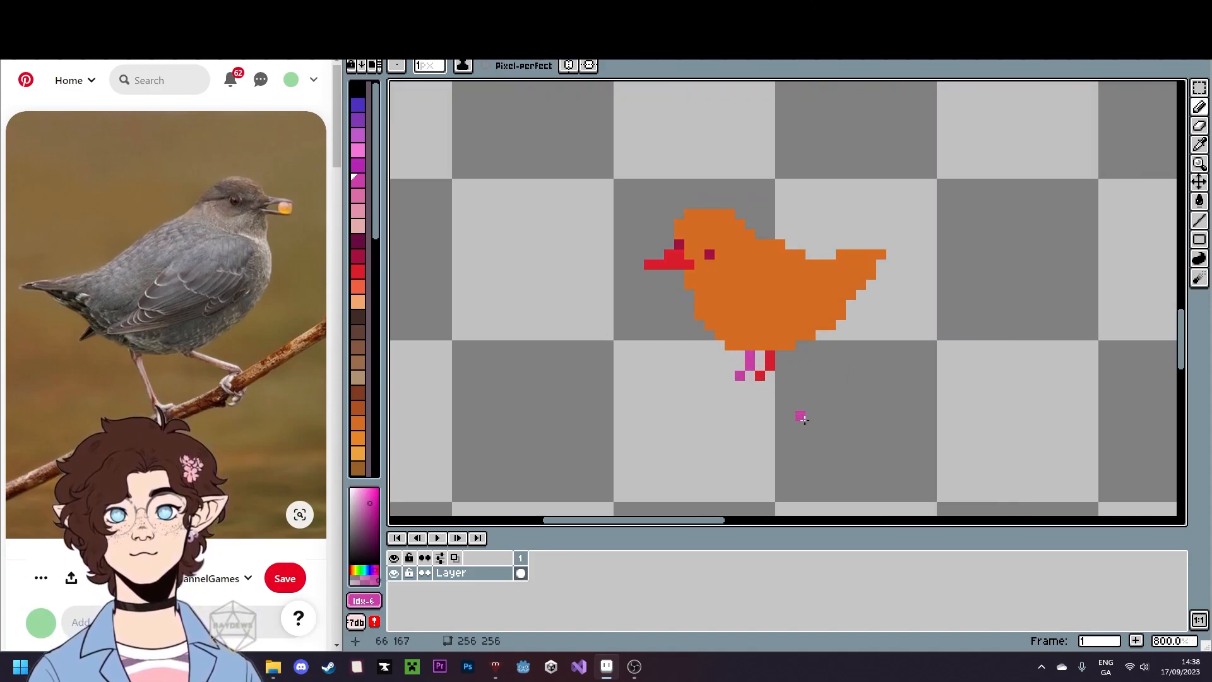
{"action": "left_click_drag", "start_coordinate": [830, 189], "coordinate": [865, 343]}
{"action": "key", "text": "i"}
{"action": "left_click", "coordinate": [666, 186]}
{"action": "left_click_drag", "start_coordinate": [819, 384], "coordinate": [737, 302]}
{"action": "scroll", "coordinate": [719, 354], "scroll_direction": "up", "scroll_amount": 3}
- Block in a folded wing on the side of the body in lime green, palette index 33, tapering toward the tail
{"action": "left_click", "coordinate": [705, 309]}
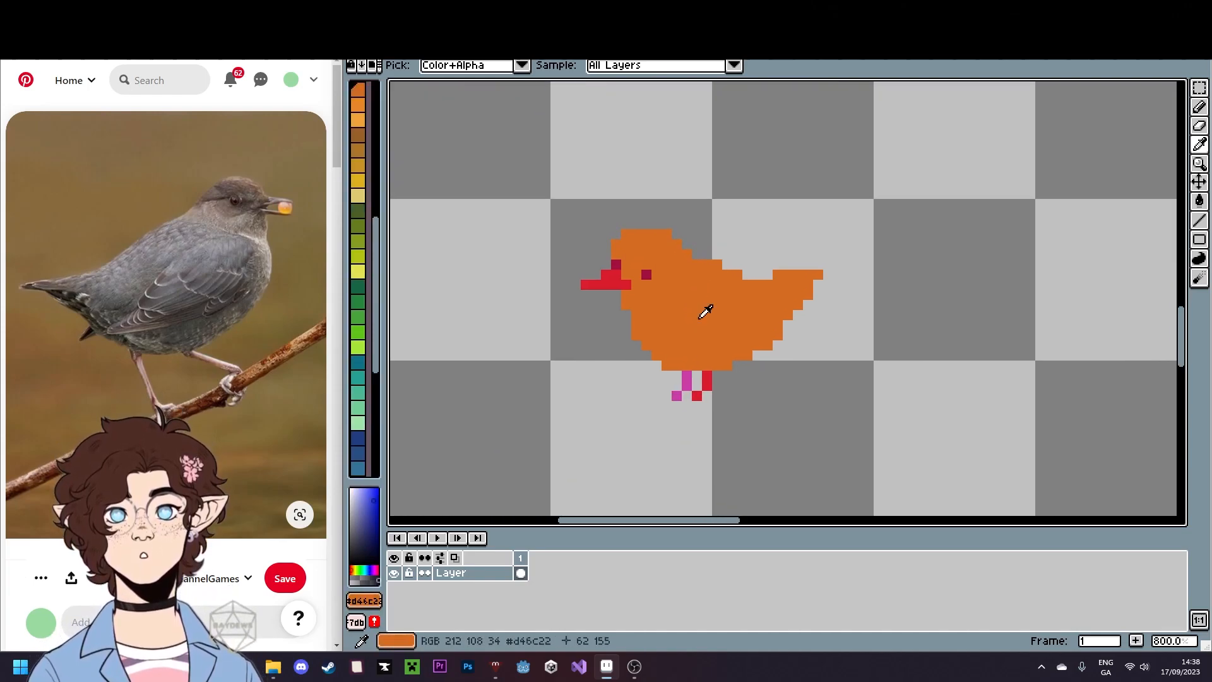
{"action": "left_click", "coordinate": [357, 256]}
{"action": "key", "text": "b"}
{"action": "mouse_move", "coordinate": [633, 289]}
{"action": "left_mouse_down"}
{"action": "mouse_move", "coordinate": [749, 371]}
{"action": "mouse_move", "coordinate": [807, 370]}
{"action": "mouse_move", "coordinate": [646, 274]}
{"action": "mouse_move", "coordinate": [706, 280]}
{"action": "mouse_move", "coordinate": [716, 301]}
{"action": "mouse_move", "coordinate": [703, 304]}
{"action": "mouse_move", "coordinate": [734, 347]}
{"action": "mouse_move", "coordinate": [782, 360]}
{"action": "left_mouse_up"}
{"action": "left_click", "coordinate": [709, 328]}
{"action": "scroll", "coordinate": [813, 415], "scroll_direction": "down", "scroll_amount": 5}
{"action": "scroll", "coordinate": [814, 417], "scroll_direction": "up", "scroll_amount": 3}
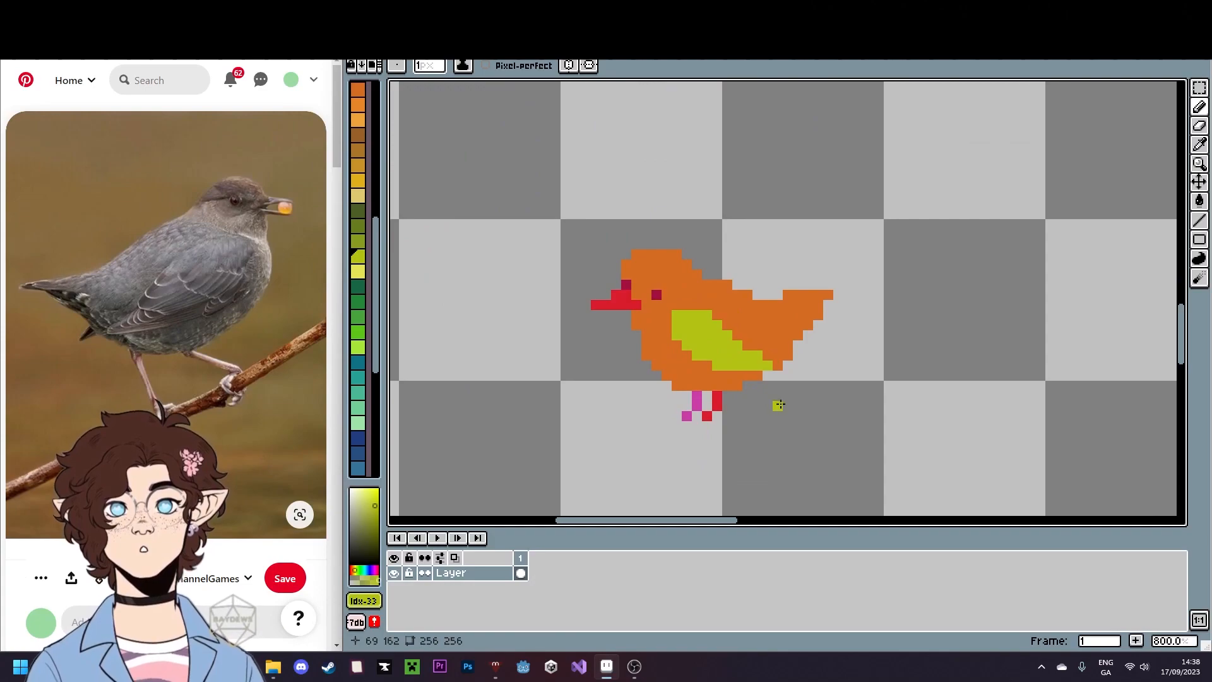
{"action": "scroll", "coordinate": [756, 385], "scroll_direction": "up", "scroll_amount": 2}
{"action": "scroll", "coordinate": [653, 264], "scroll_direction": "down", "scroll_amount": 4}
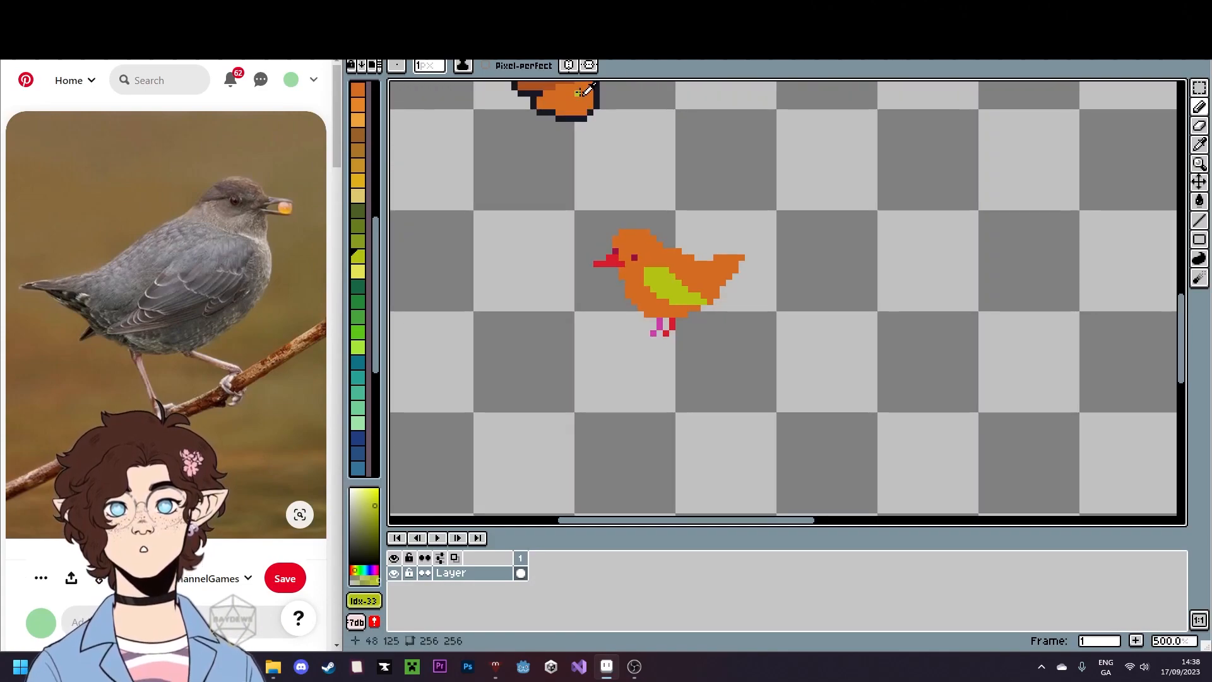
- Recolour the beak brown, the eye and the pixel at the beak's base dark brown, and the legs light pink
{"action": "key", "text": "i"}
{"action": "left_click", "coordinate": [669, 248]}
{"action": "scroll", "coordinate": [669, 247], "scroll_direction": "up", "scroll_amount": 4}
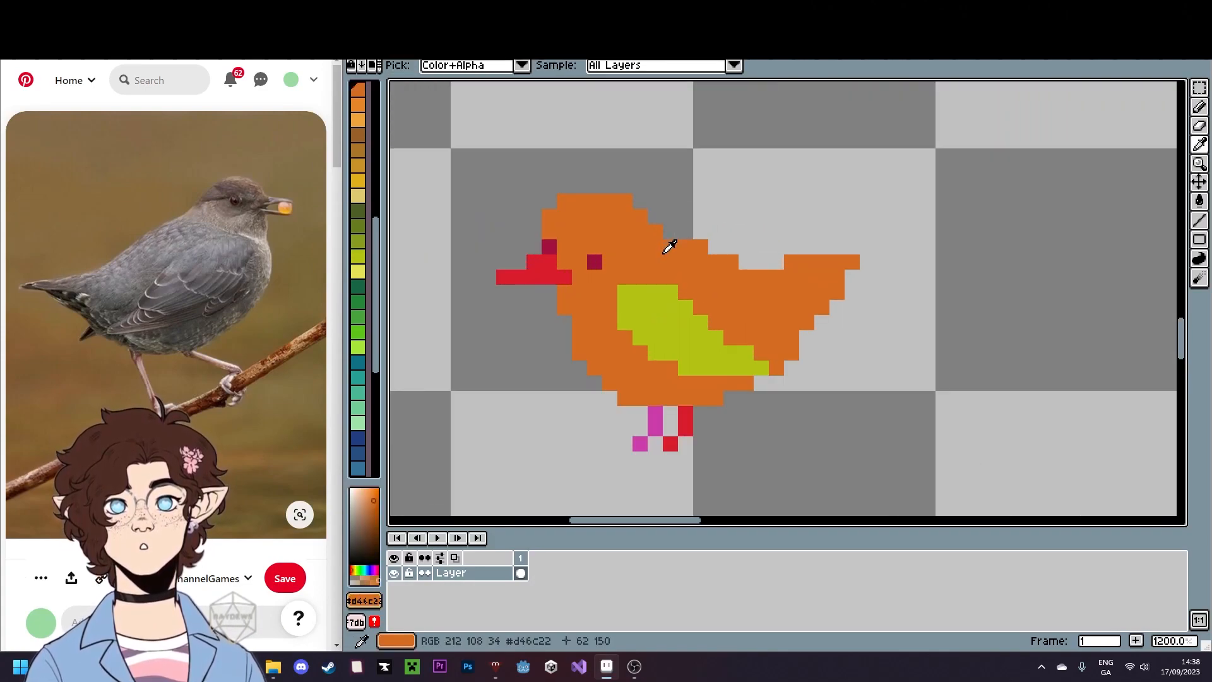
{"action": "left_click", "coordinate": [596, 264]}
{"action": "scroll", "coordinate": [430, 139], "scroll_direction": "down", "scroll_amount": 4}
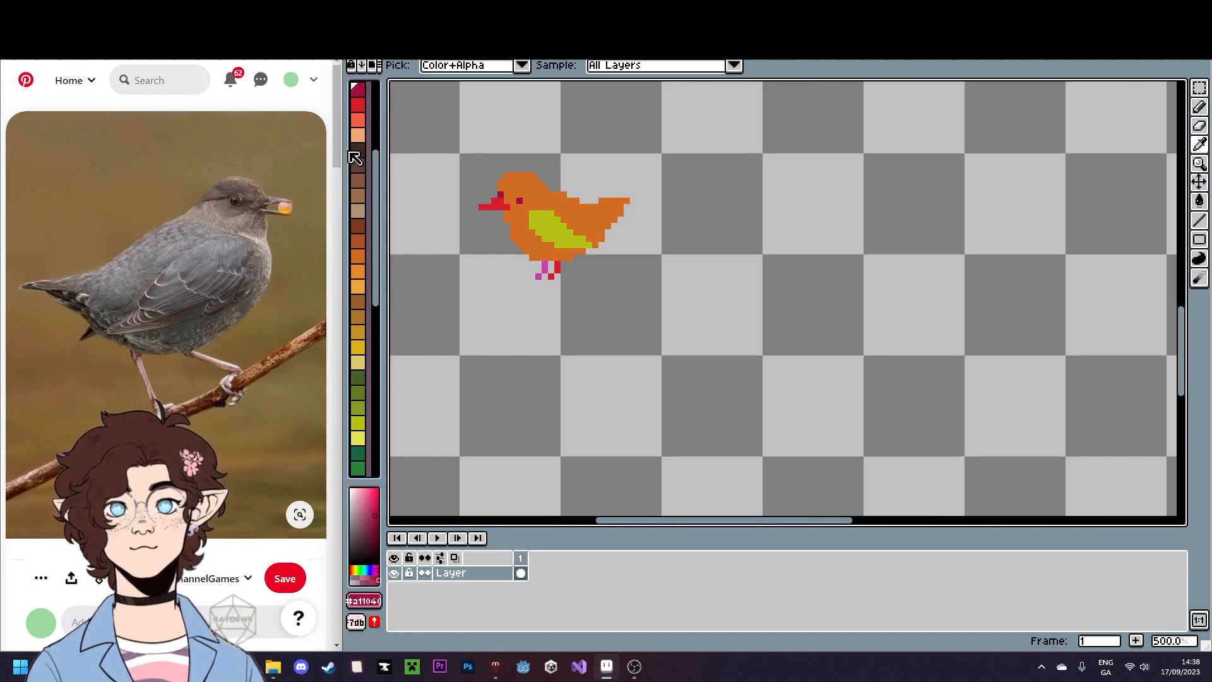
{"action": "scroll", "coordinate": [543, 161], "scroll_direction": "up", "scroll_amount": 5}
{"action": "key", "text": "b"}
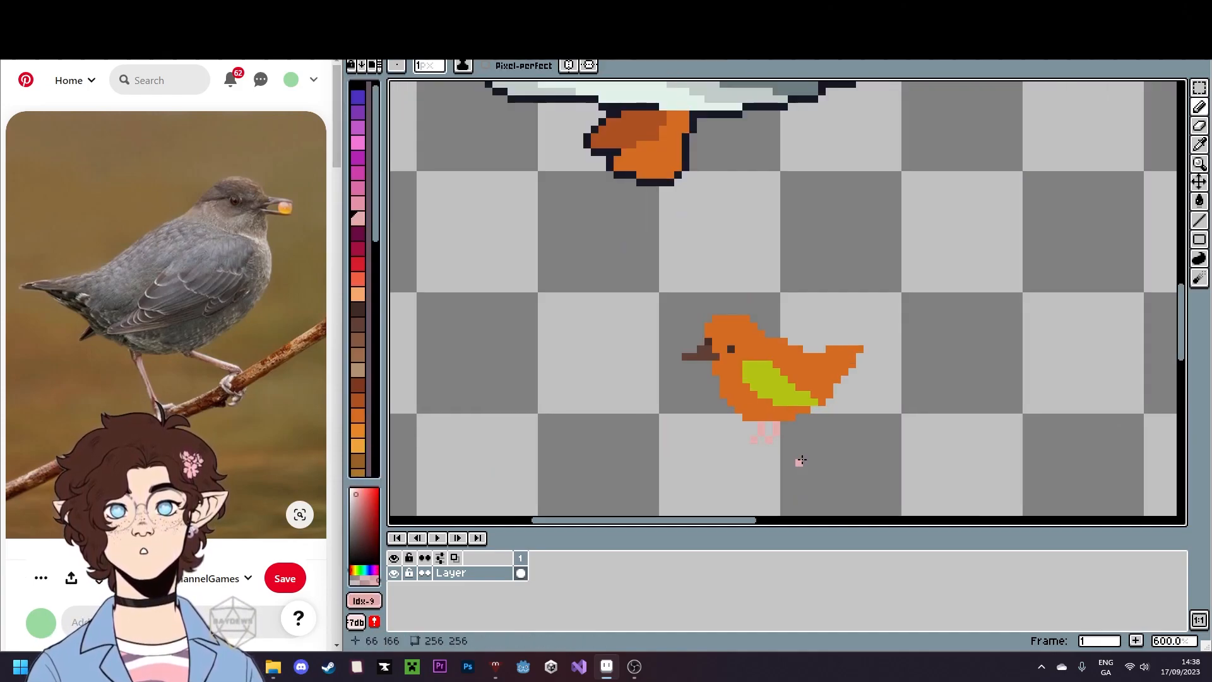
{"action": "scroll", "coordinate": [800, 461], "scroll_direction": "up", "scroll_amount": 4}
{"action": "scroll", "coordinate": [730, 352], "scroll_direction": "down", "scroll_amount": 5}
{"action": "scroll", "coordinate": [698, 299], "scroll_direction": "up", "scroll_amount": 2}
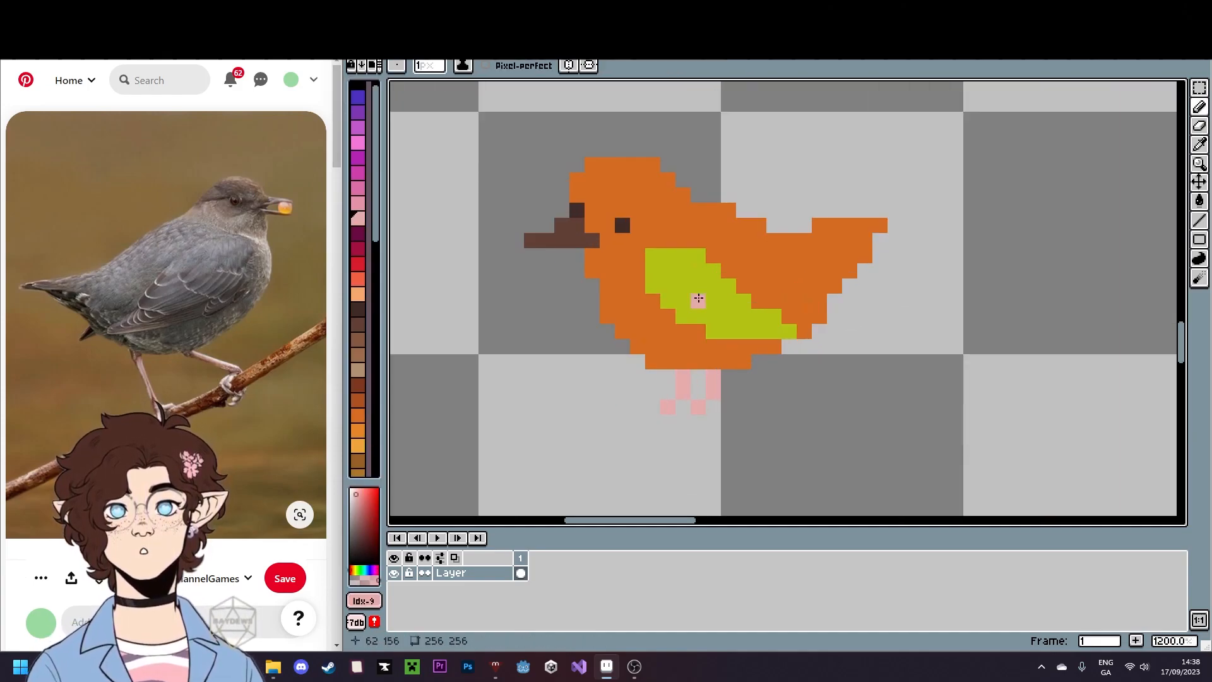
- Fill the orange head and body with tan, palette index 19 (#b09071)
{"action": "key", "text": "i"}
{"action": "left_click", "coordinate": [358, 369]}
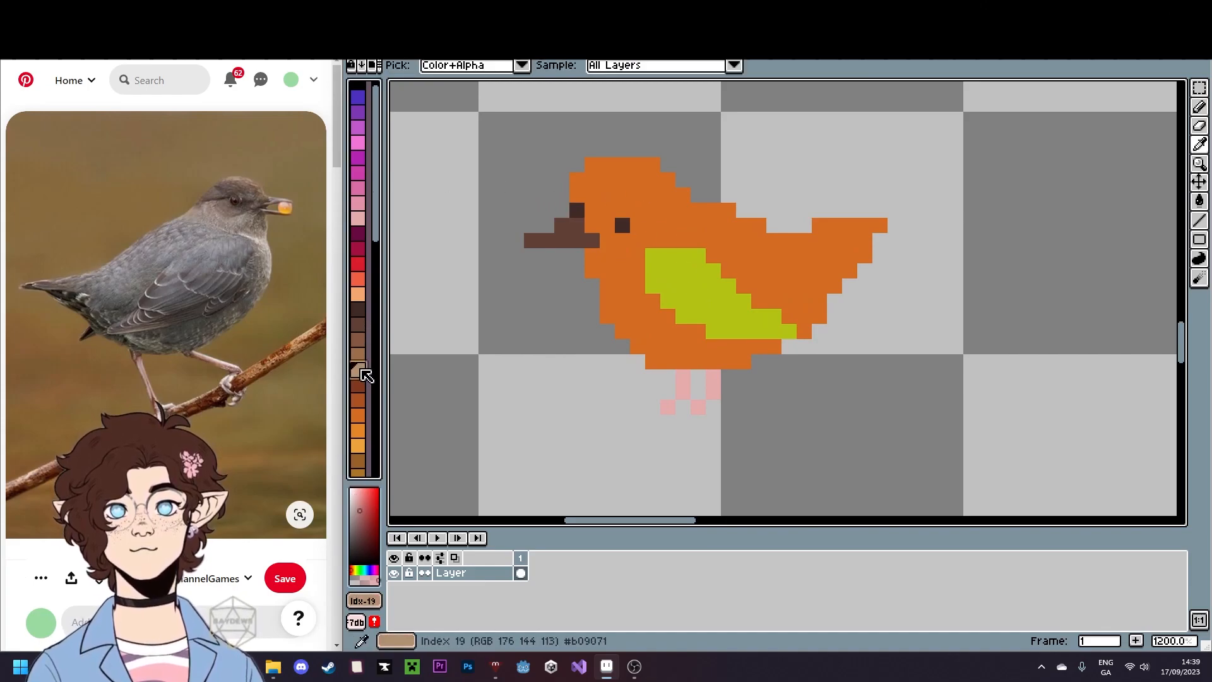
{"action": "key", "text": "g"}
{"action": "left_click", "coordinate": [619, 278]}
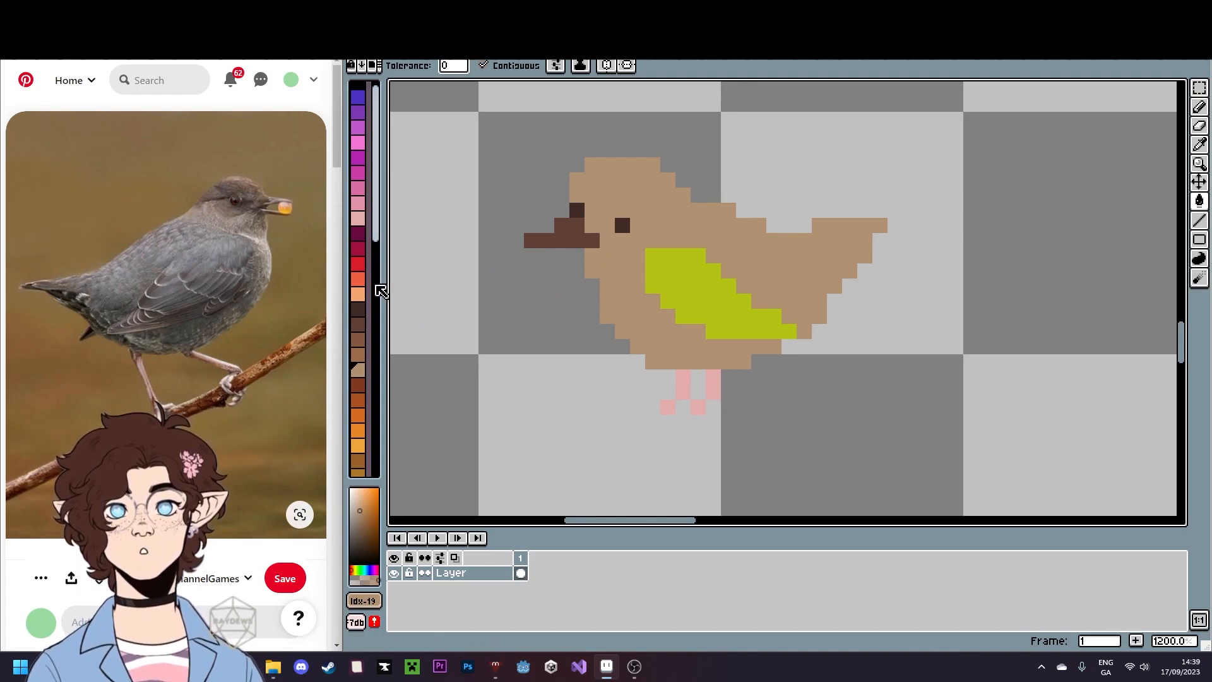
- Mix a greyer beige, paint a dividing line across the throat and nape, and fill the body and tail with it
{"action": "scroll", "coordinate": [378, 292], "scroll_direction": "down", "scroll_amount": 3}
{"action": "scroll", "coordinate": [379, 297], "scroll_direction": "down", "scroll_amount": 5}
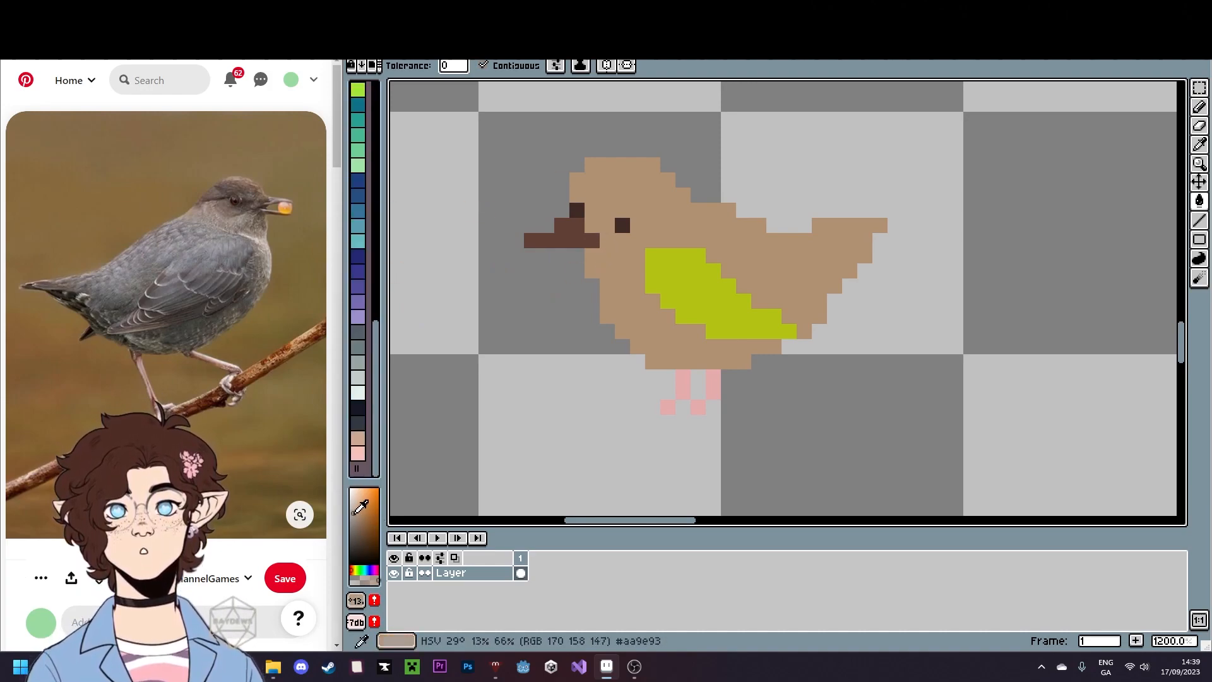
{"action": "key", "text": "b"}
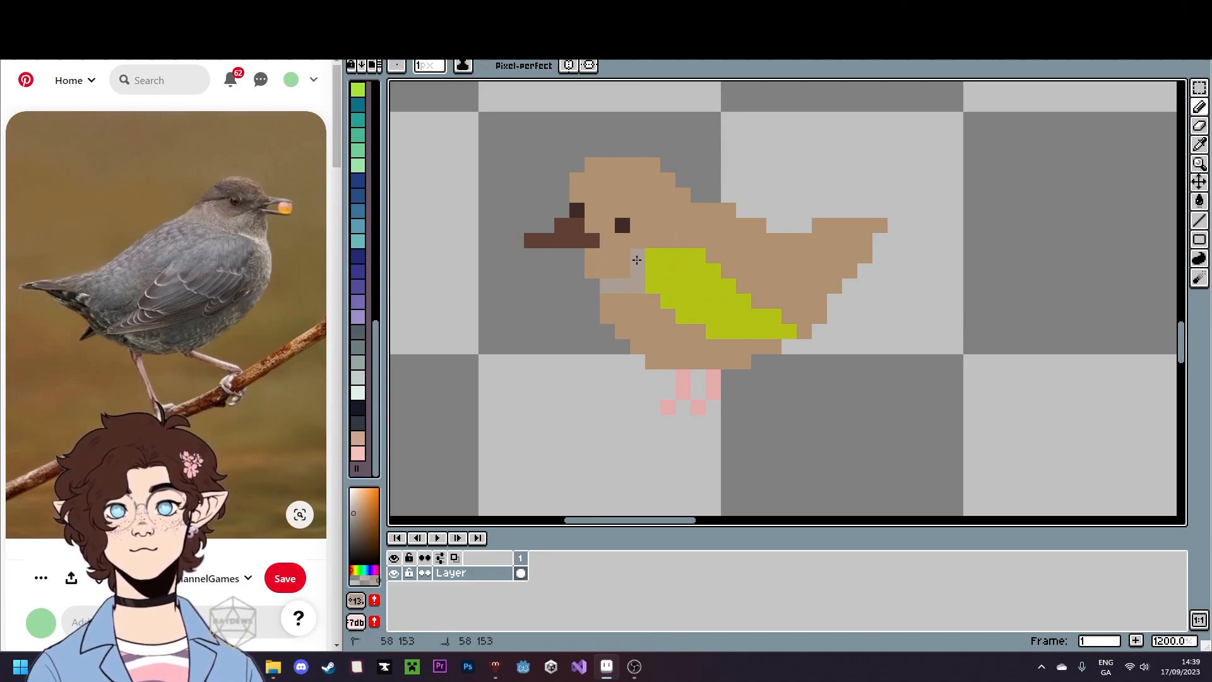
{"action": "left_click_drag", "start_coordinate": [640, 245], "coordinate": [710, 210]}
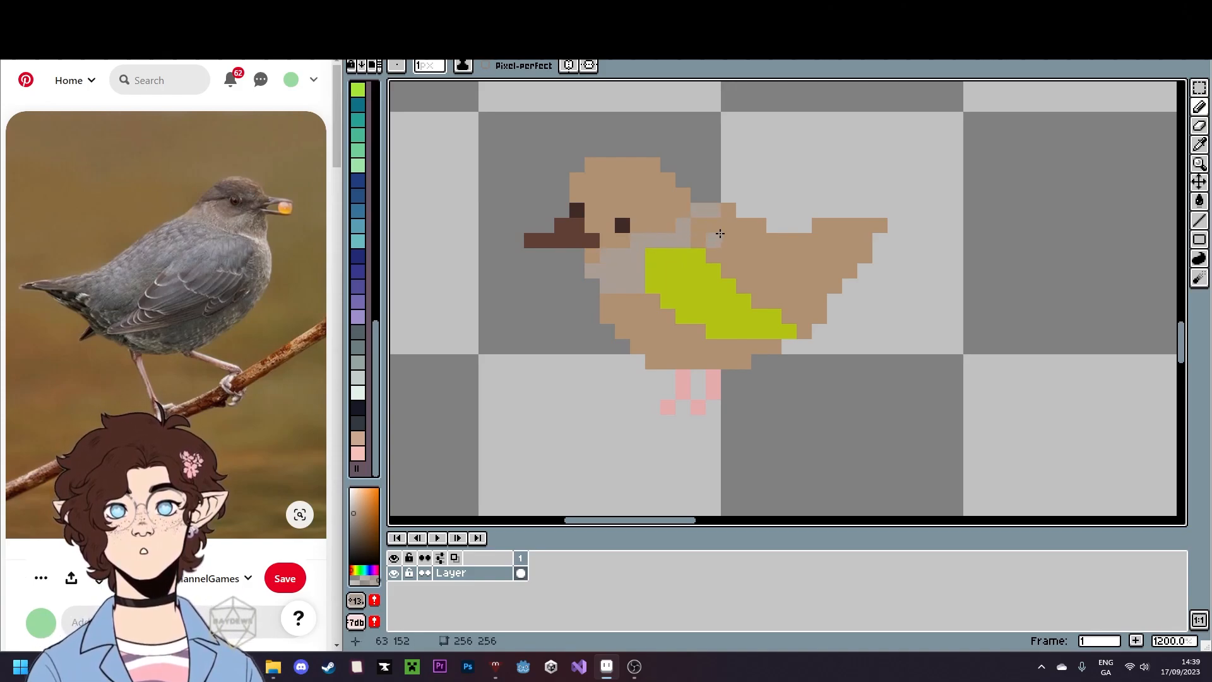
{"action": "key", "text": "g"}
{"action": "left_click", "coordinate": [720, 234]}
{"action": "left_click", "coordinate": [644, 336]}
- Refine the neckline by painting over its edge with the tan #b09071 sampled from the head
{"action": "scroll", "coordinate": [655, 340], "scroll_direction": "down", "scroll_amount": 5}
{"action": "scroll", "coordinate": [655, 339], "scroll_direction": "up", "scroll_amount": 8}
{"action": "key", "text": "i"}
{"action": "left_click", "coordinate": [663, 120]}
{"action": "key", "text": "b"}
{"action": "mouse_move", "coordinate": [631, 189]}
{"action": "left_mouse_down"}
{"action": "mouse_move", "coordinate": [565, 224]}
{"action": "mouse_move", "coordinate": [612, 199]}
{"action": "mouse_move", "coordinate": [635, 196]}
{"action": "mouse_move", "coordinate": [628, 213]}
{"action": "mouse_move", "coordinate": [690, 188]}
{"action": "mouse_move", "coordinate": [738, 130]}
{"action": "left_mouse_up"}
{"action": "left_click", "coordinate": [751, 221]}
- Sample the body's beige and erase the protruding pixel at the front of the throat, just below the head
{"action": "scroll", "coordinate": [781, 284], "scroll_direction": "down", "scroll_amount": 6}
{"action": "scroll", "coordinate": [780, 288], "scroll_direction": "down", "scroll_amount": 2}
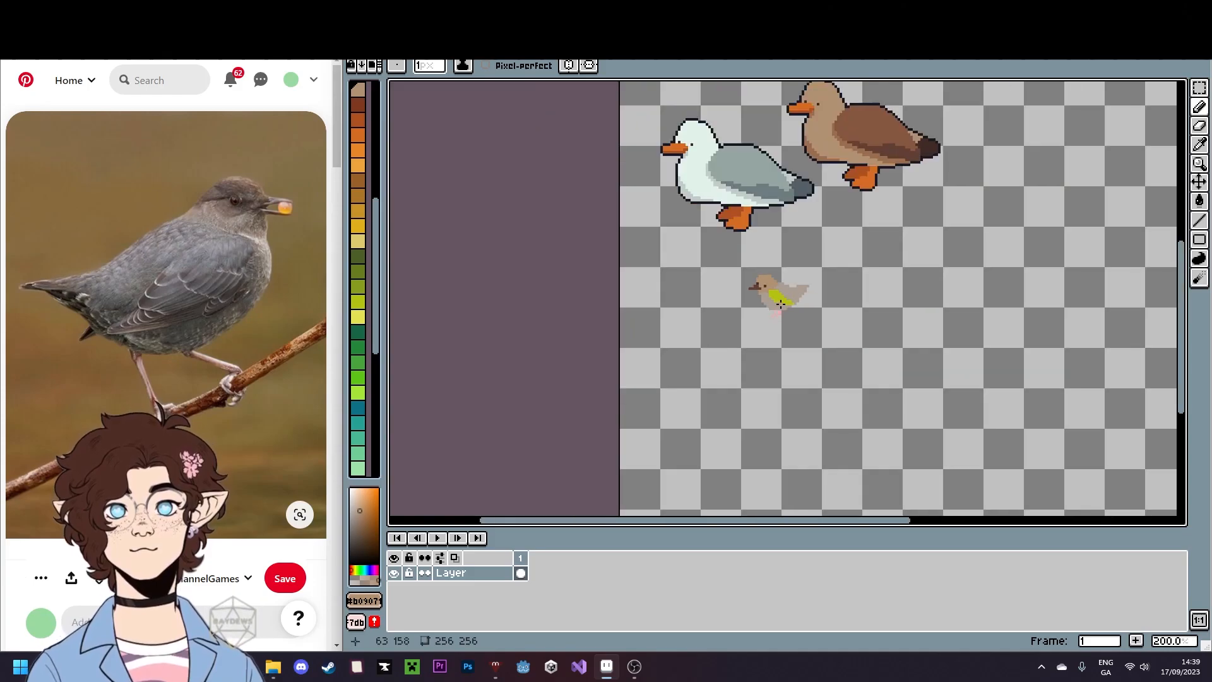
{"action": "scroll", "coordinate": [757, 292], "scroll_direction": "up", "scroll_amount": 5}
{"action": "key", "text": "i"}
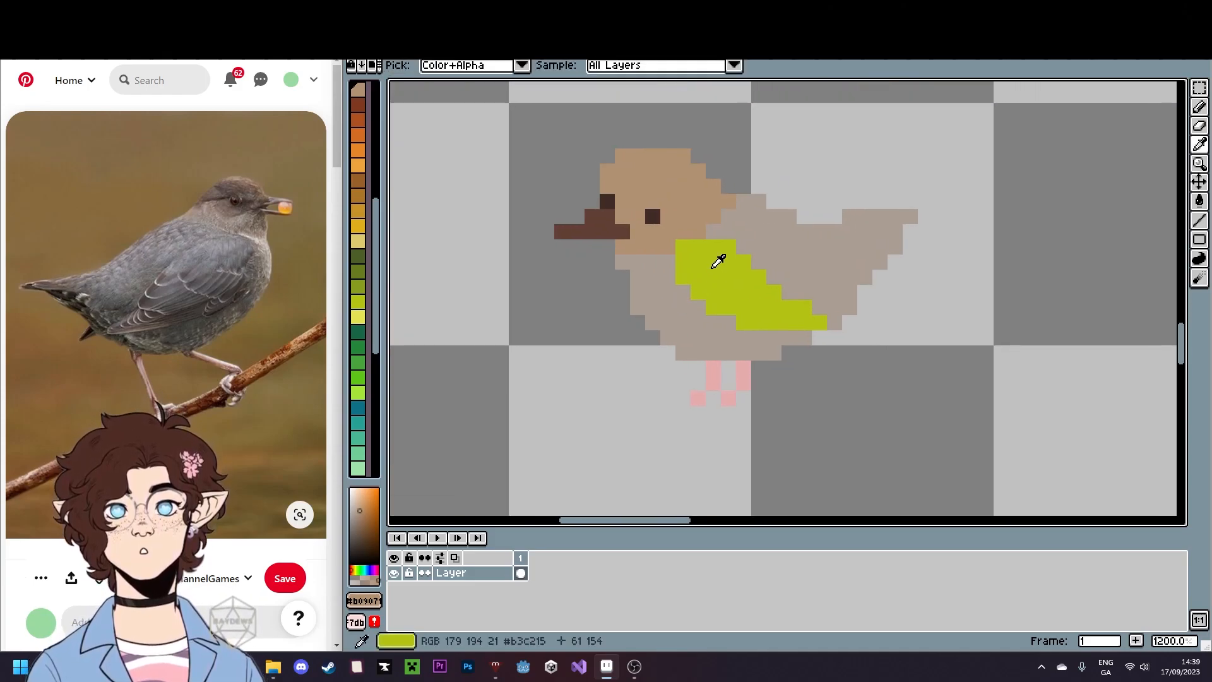
{"action": "left_click", "coordinate": [641, 259]}
{"action": "key", "text": "e"}
{"action": "left_click", "coordinate": [622, 263]}
{"action": "scroll", "coordinate": [614, 430], "scroll_direction": "down", "scroll_amount": 4}
{"action": "scroll", "coordinate": [616, 430], "scroll_direction": "up", "scroll_amount": 4}
- Recolour the wing and the tail's upper part grey-brown #8c8279, and dot light beige #bbb2aa speckles on wing and tail edge
{"action": "key", "text": "b"}
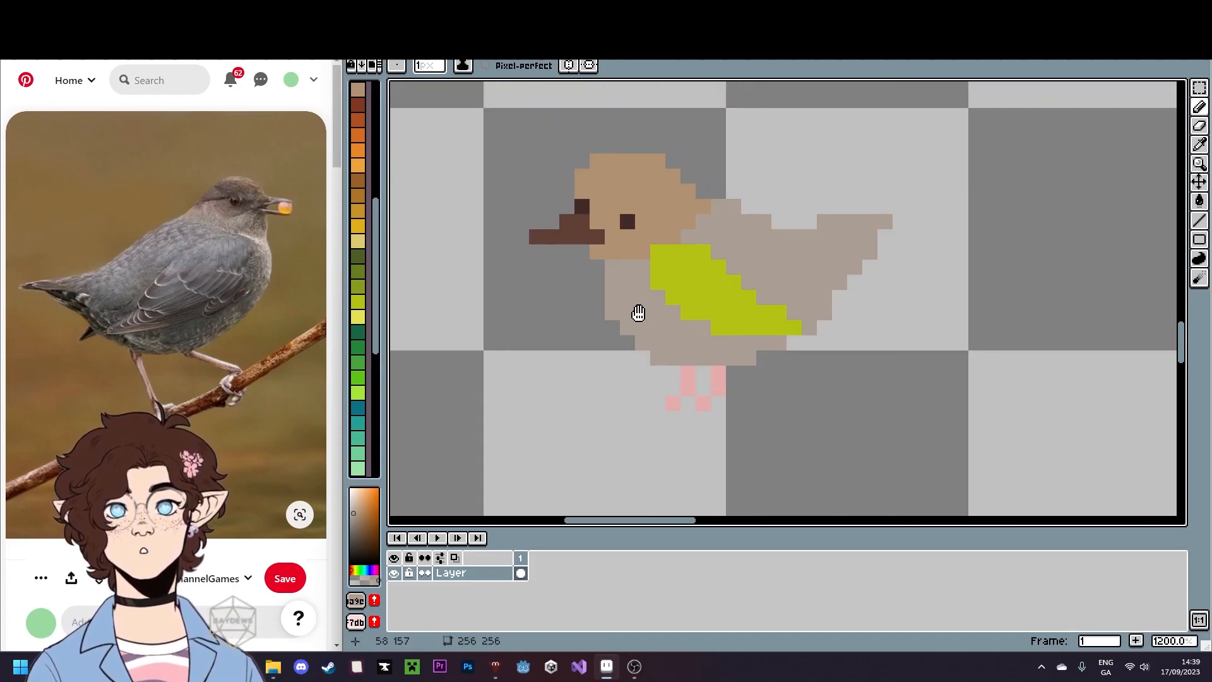
{"action": "scroll", "coordinate": [638, 311], "scroll_direction": "up", "scroll_amount": 2}
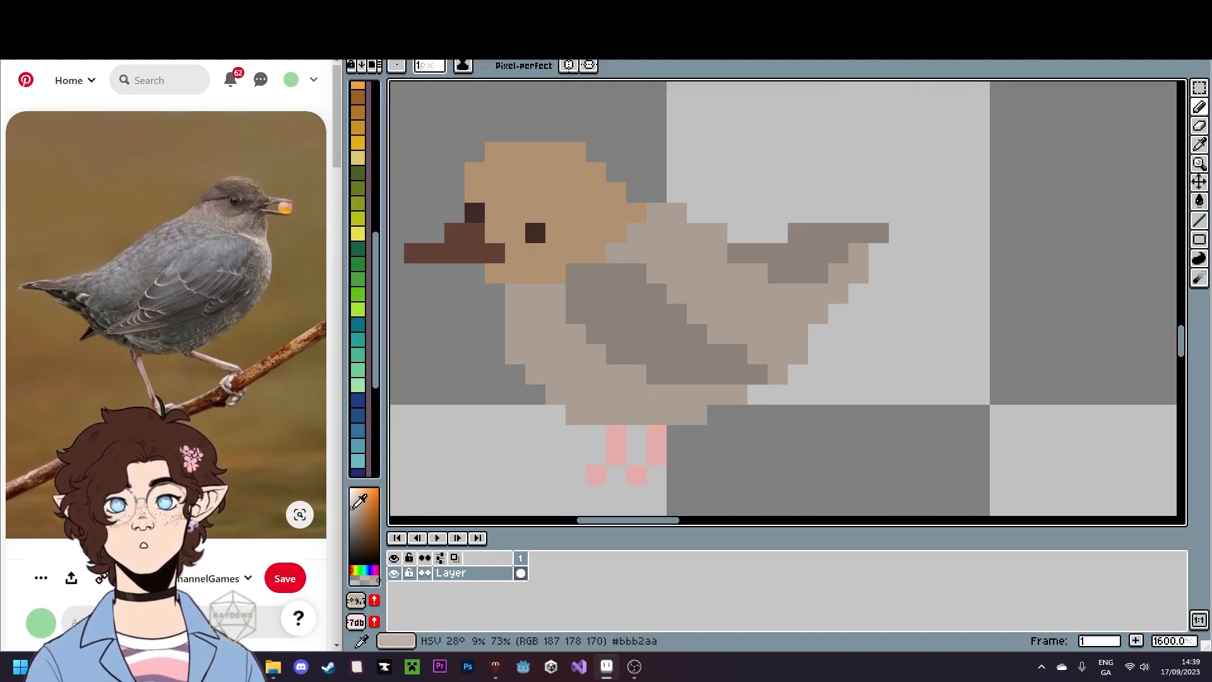
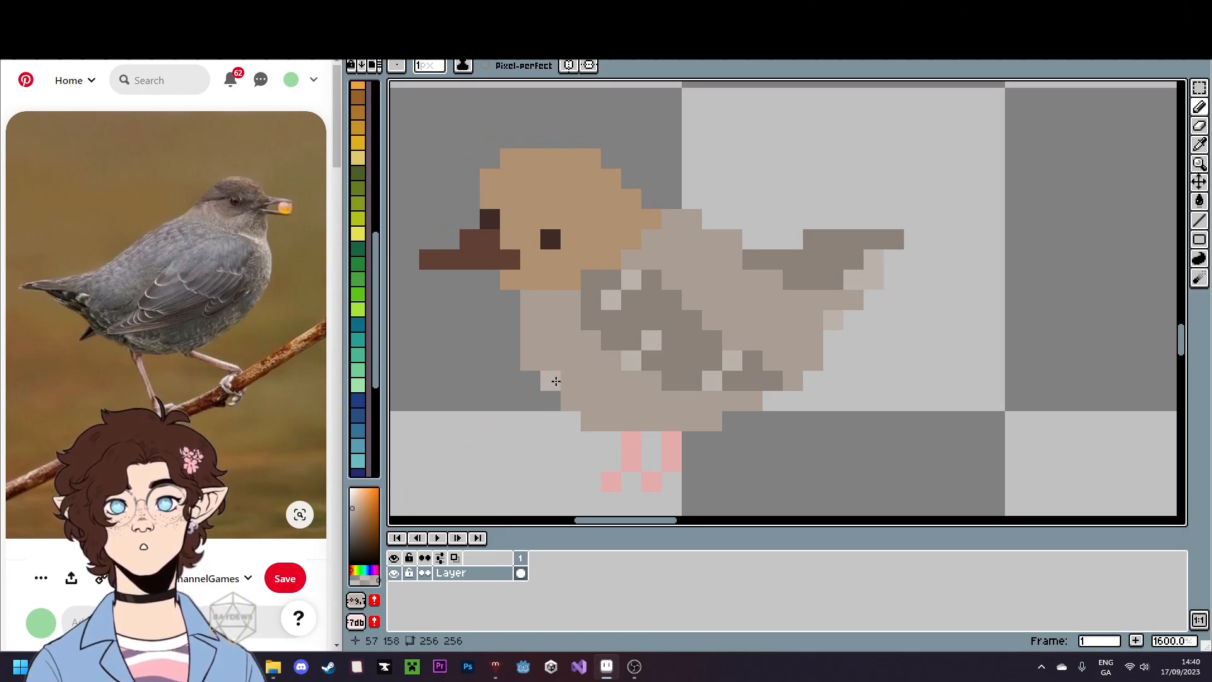
{"action": "scroll", "coordinate": [555, 382], "scroll_direction": "down", "scroll_amount": 5}
{"action": "scroll", "coordinate": [607, 344], "scroll_direction": "up", "scroll_amount": 6}
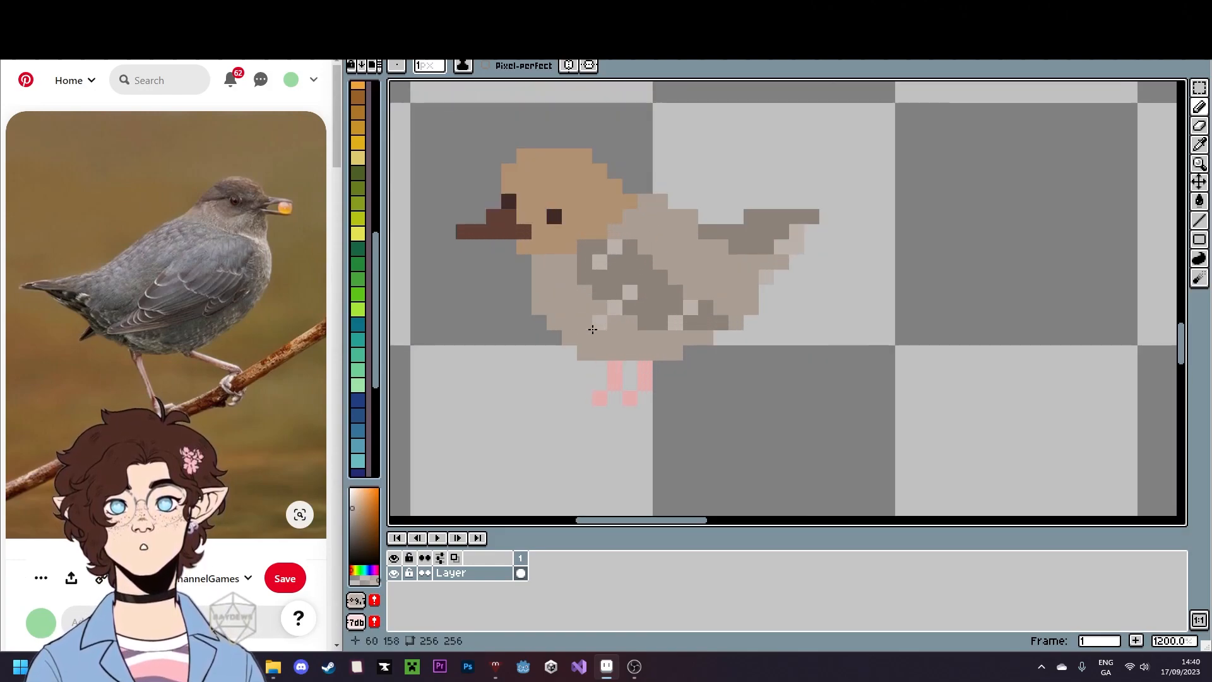
- Sample the beak's brown #614035 and fill both legs and feet with it
{"action": "key", "text": "i"}
{"action": "left_click", "coordinate": [481, 144]}
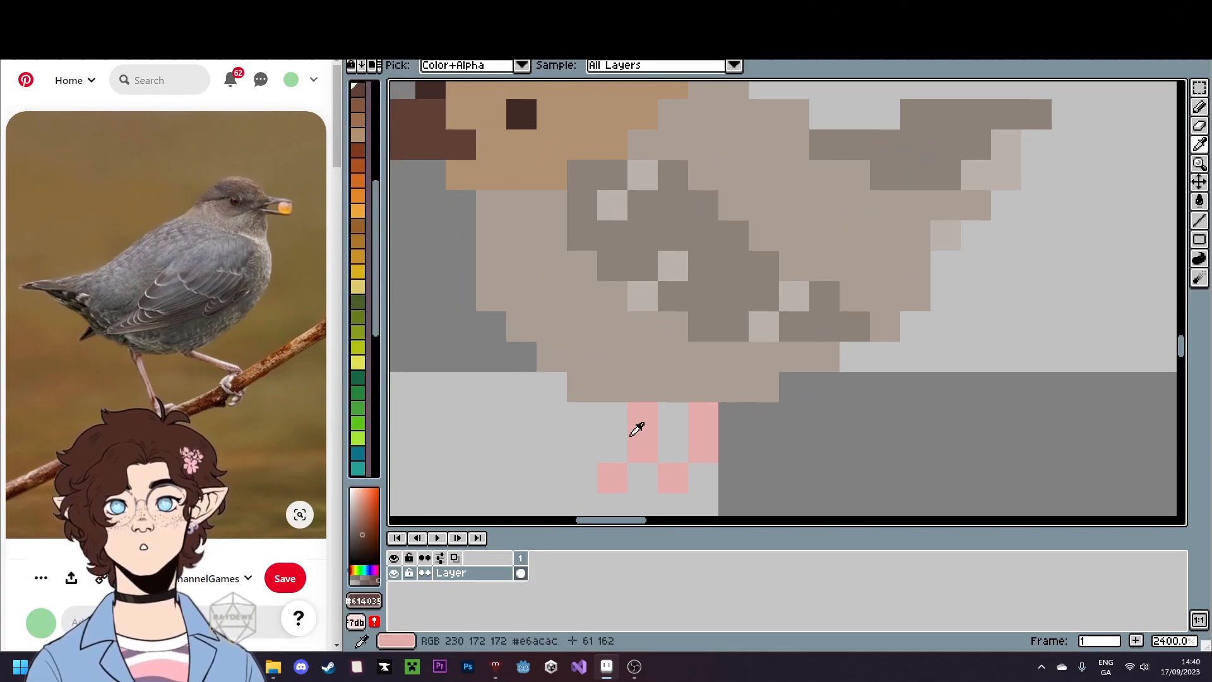
{"action": "key", "text": "g"}
{"action": "left_click", "coordinate": [646, 424]}
{"action": "left_click", "coordinate": [702, 426]}
{"action": "left_click", "coordinate": [675, 478]}
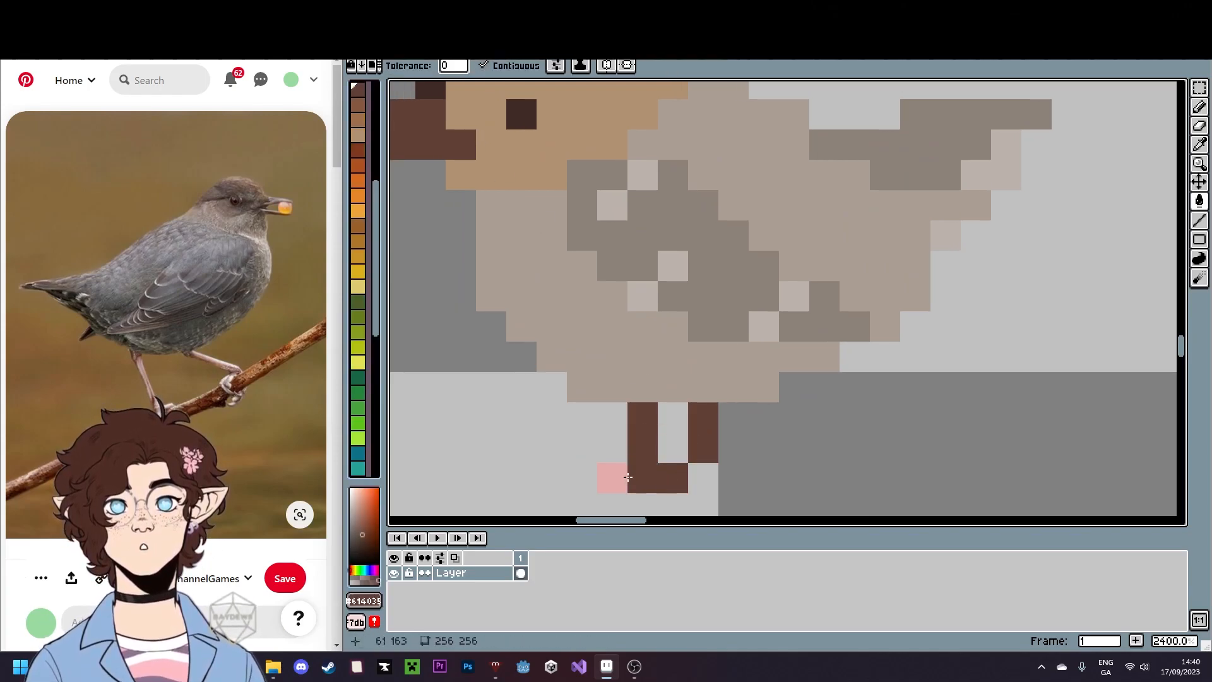
{"action": "left_click", "coordinate": [616, 477]}
- Dot the breast and belly with light beige #bbb2aa speckles, rearranging the ones above the legs into a diagonal
{"action": "scroll", "coordinate": [653, 477], "scroll_direction": "down", "scroll_amount": 4}
{"action": "scroll", "coordinate": [653, 477], "scroll_direction": "down", "scroll_amount": 1}
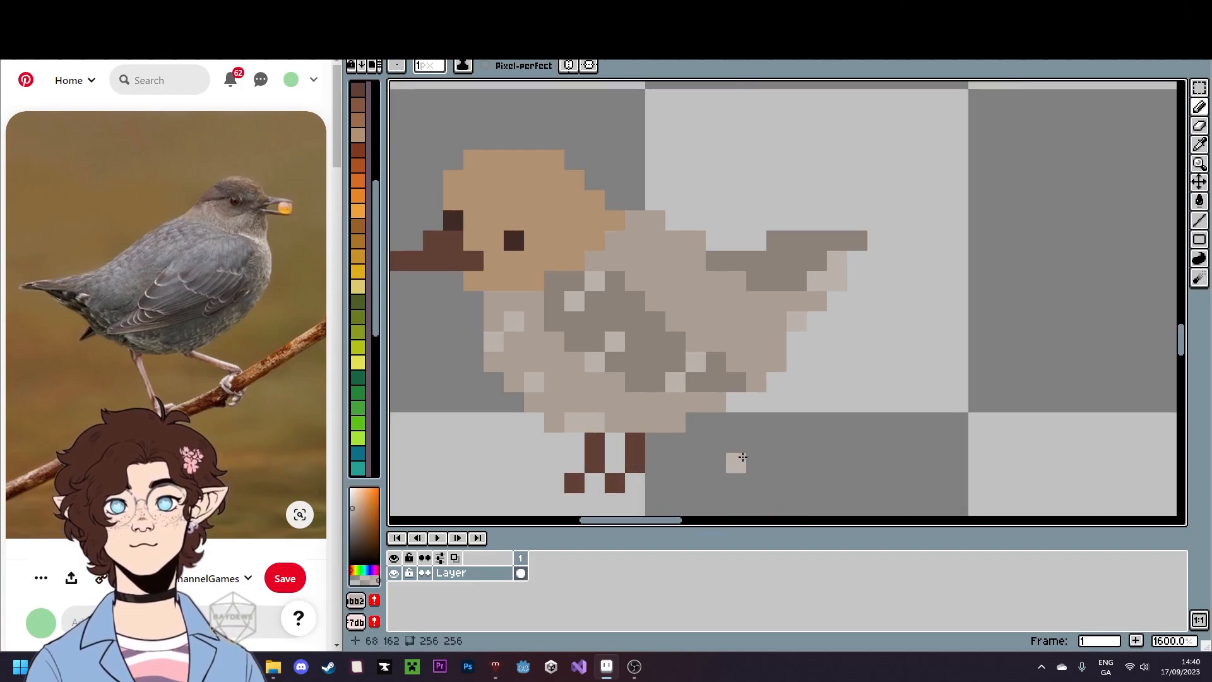
{"action": "scroll", "coordinate": [745, 447], "scroll_direction": "down", "scroll_amount": 4}
{"action": "scroll", "coordinate": [745, 446], "scroll_direction": "up", "scroll_amount": 4}
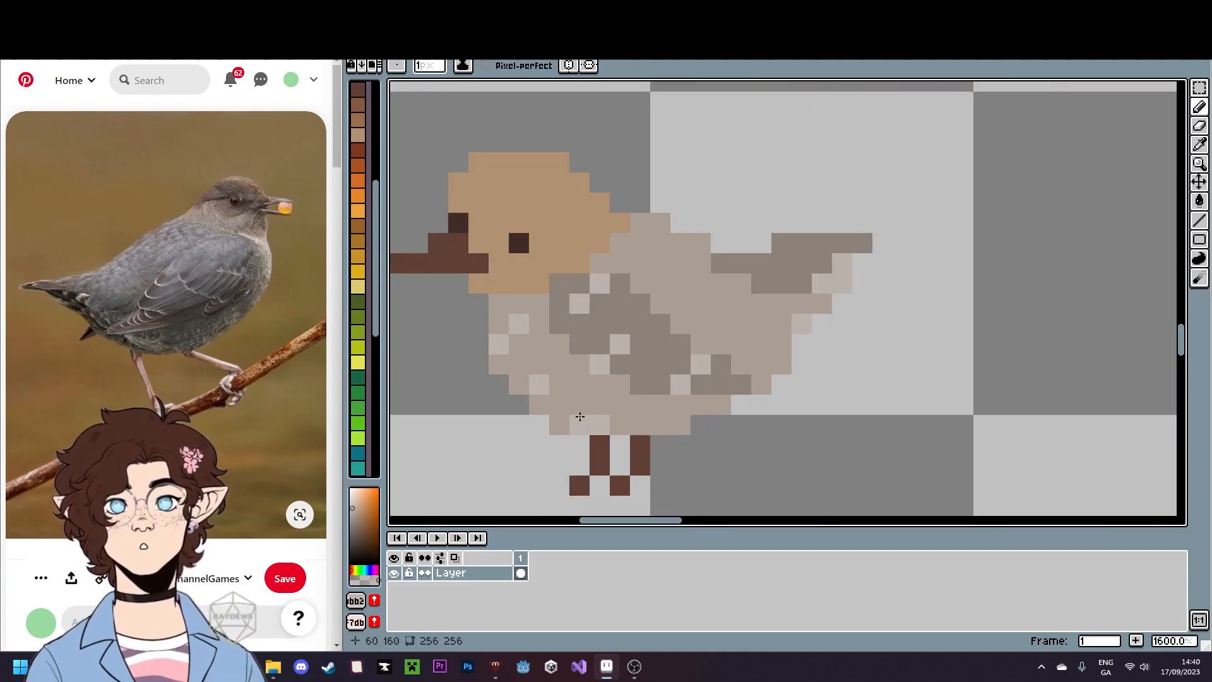
{"action": "left_click", "coordinate": [628, 412], "text": "alt"}
{"action": "left_click", "coordinate": [603, 422]}
{"action": "left_click", "coordinate": [604, 401], "text": "alt"}
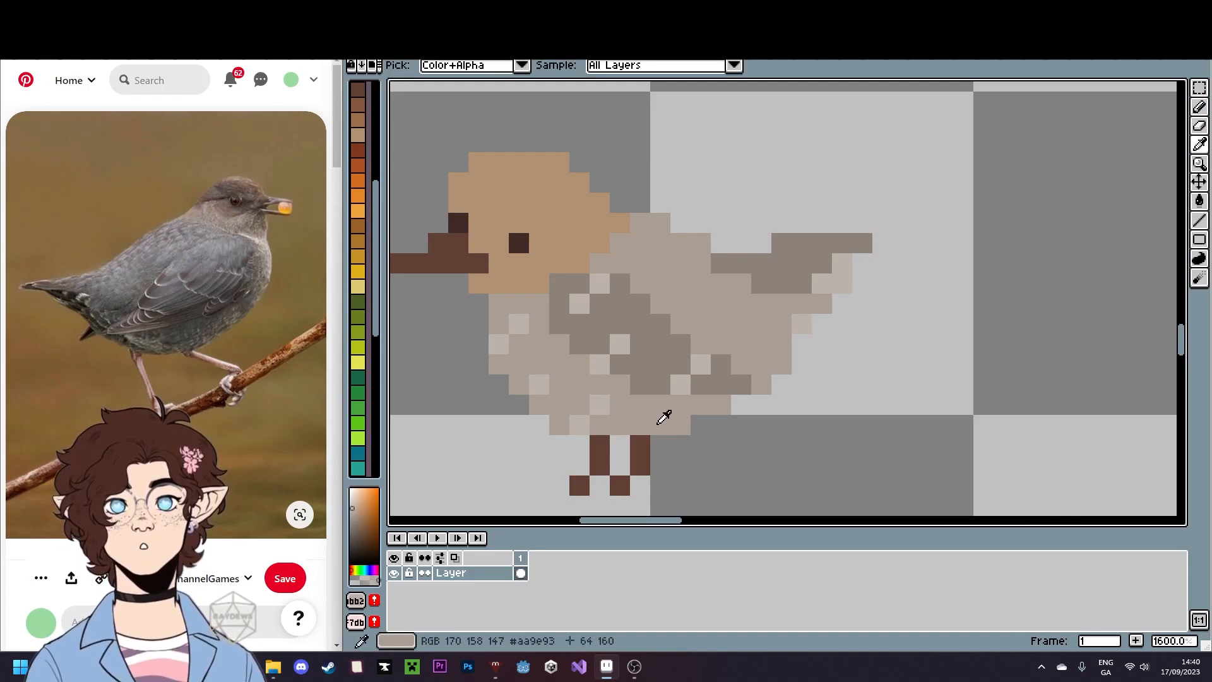
- Sample the dark navy outline colour #171826 from the white bird and outline the small bird's legs and feet with it
{"action": "scroll", "coordinate": [653, 414], "scroll_direction": "down", "scroll_amount": 4}
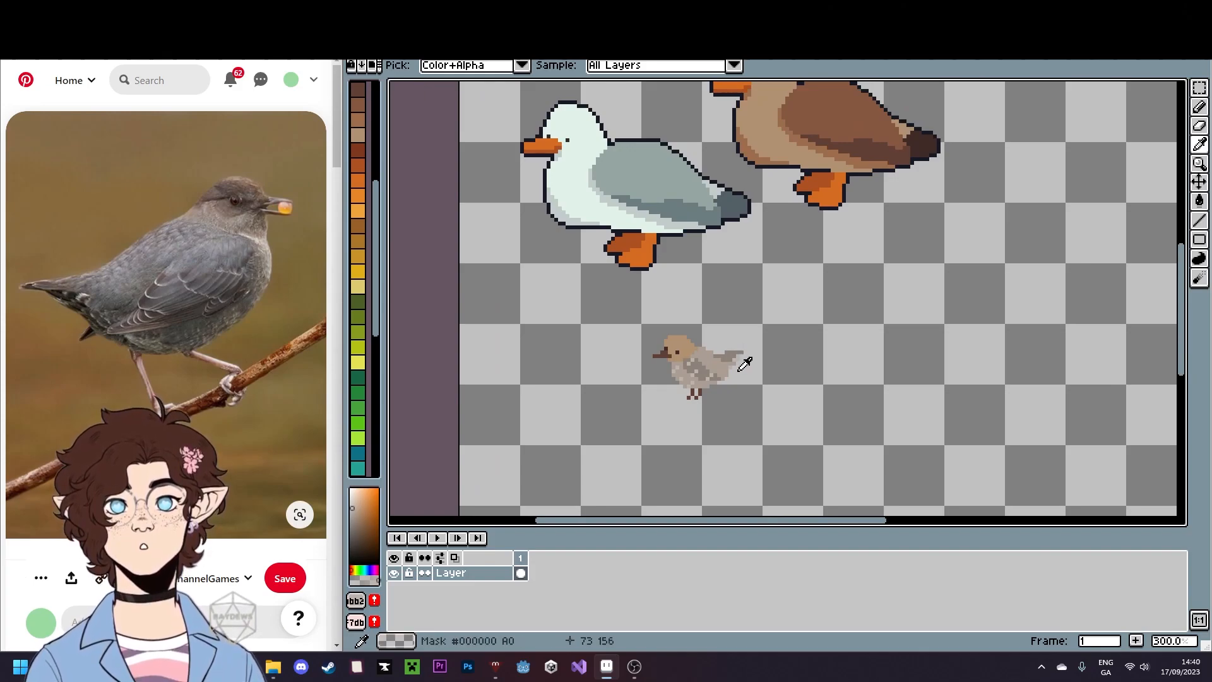
{"action": "scroll", "coordinate": [744, 355], "scroll_direction": "up", "scroll_amount": 4}
{"action": "left_click_drag", "start_coordinate": [620, 274], "coordinate": [649, 258]}
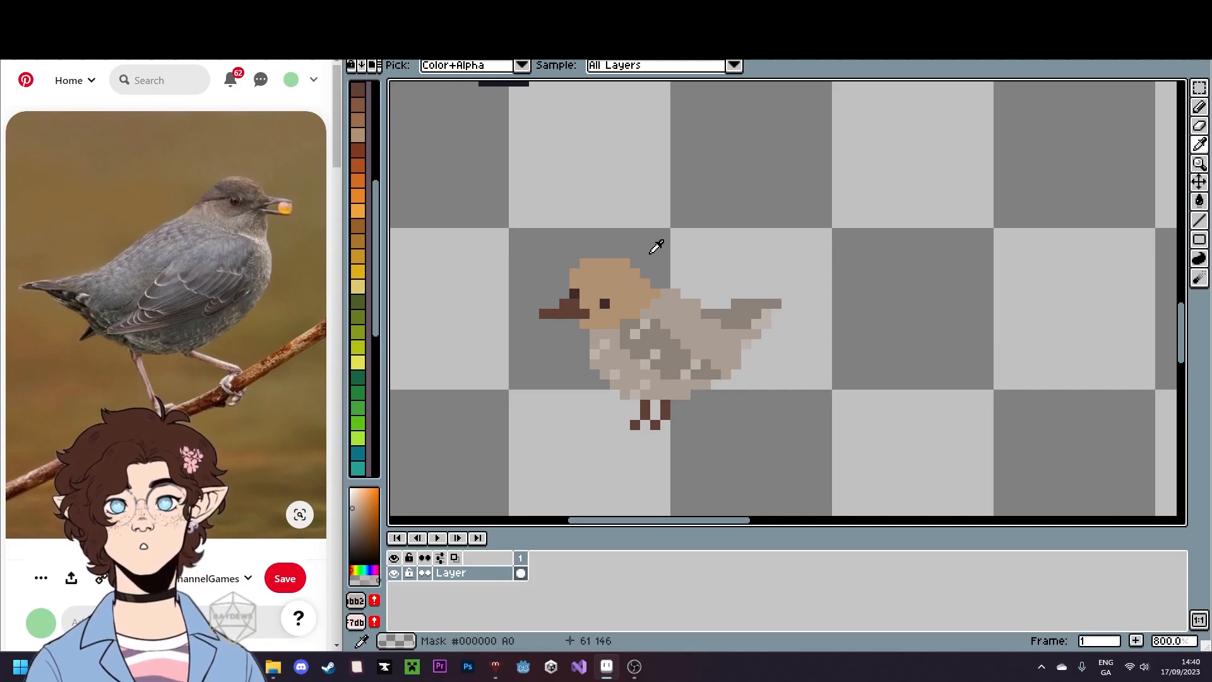
{"action": "scroll", "coordinate": [656, 246], "scroll_direction": "down", "scroll_amount": 6}
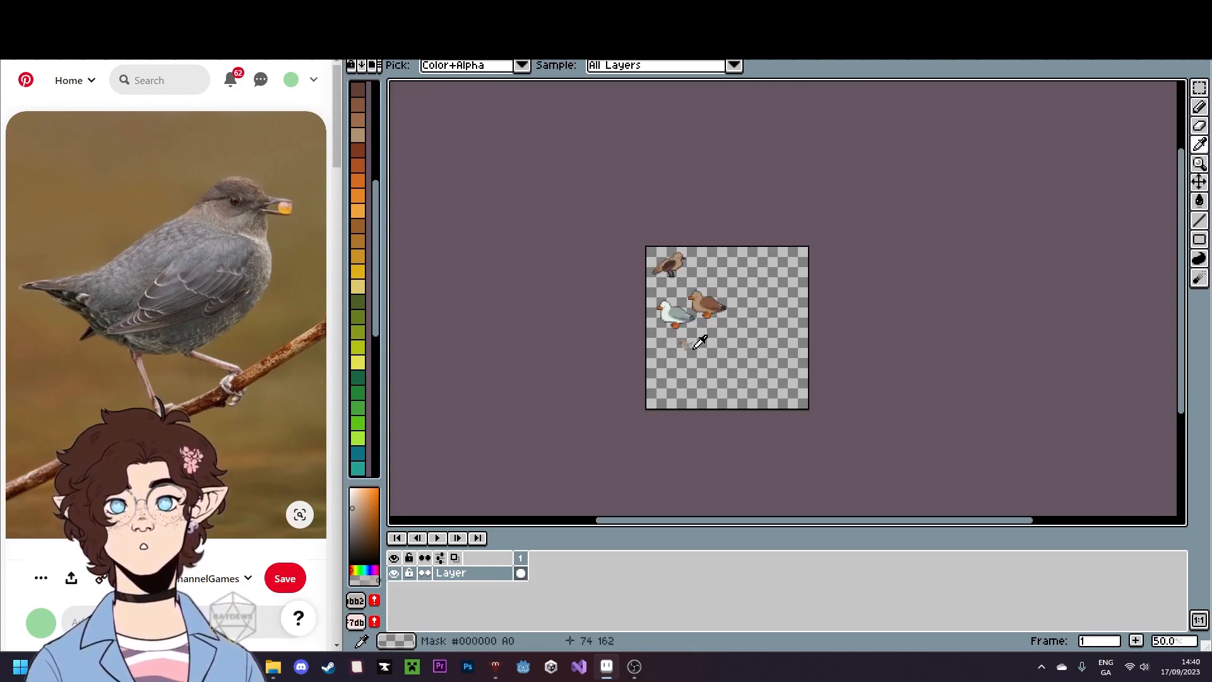
{"action": "scroll", "coordinate": [700, 343], "scroll_direction": "up", "scroll_amount": 6}
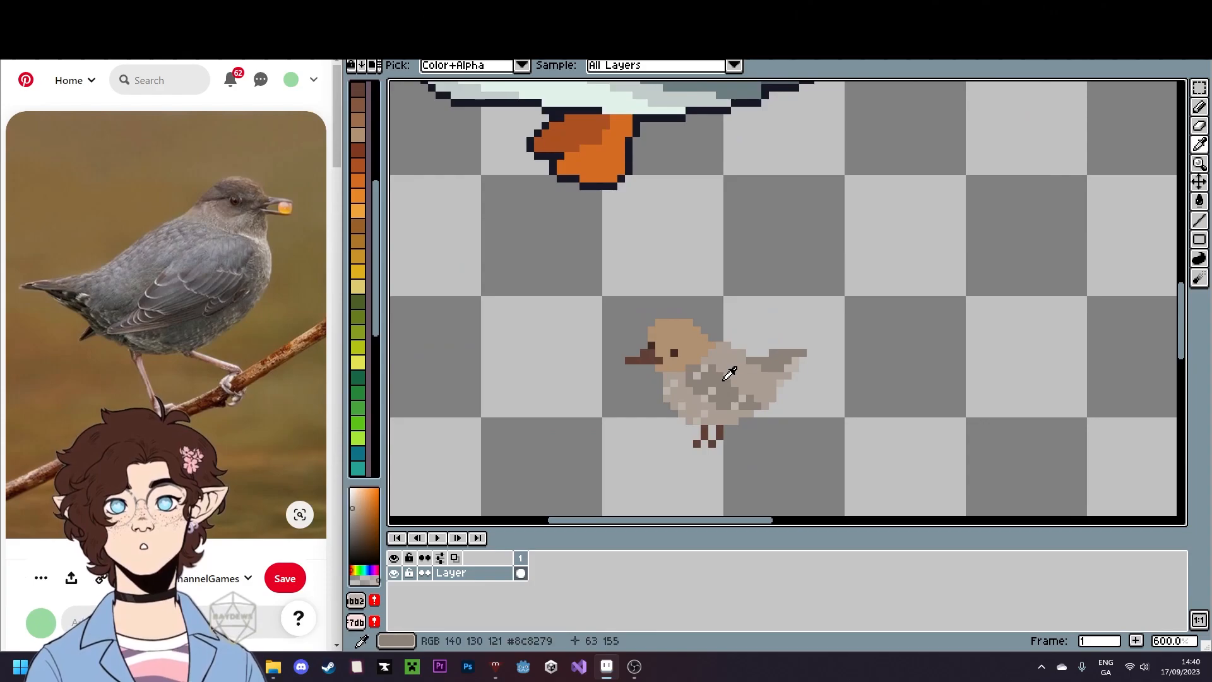
{"action": "left_click_drag", "start_coordinate": [625, 214], "coordinate": [611, 197]}
{"action": "left_click", "coordinate": [603, 161]}
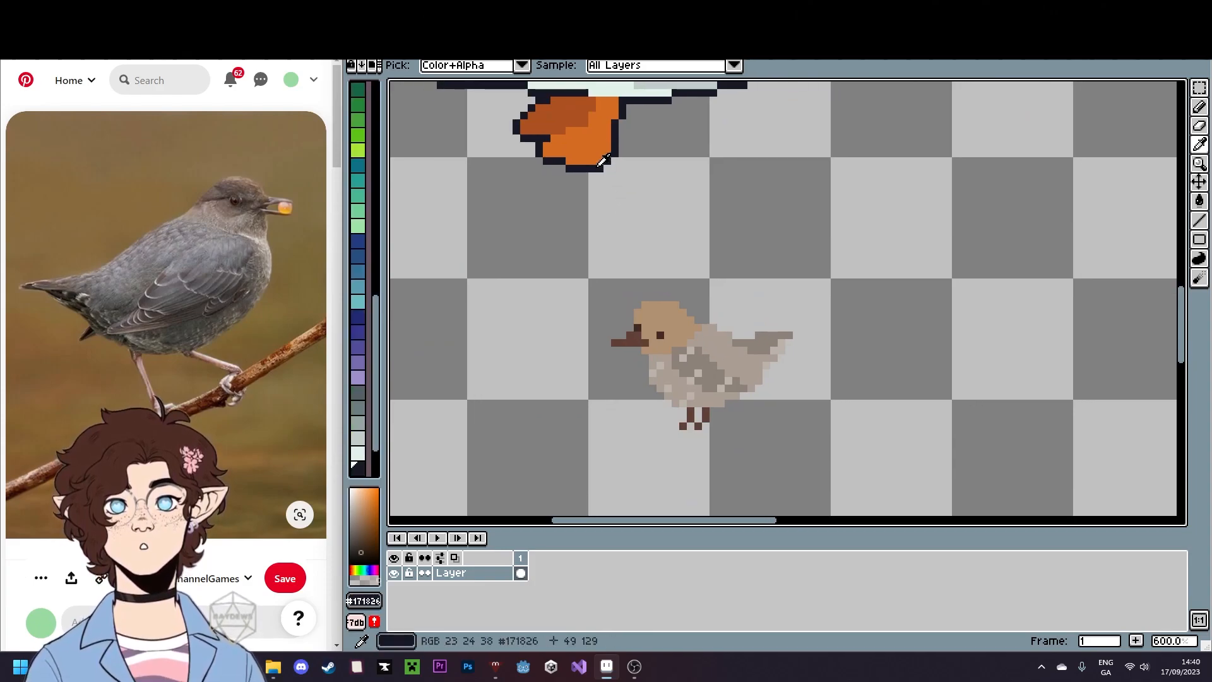
{"action": "scroll", "coordinate": [747, 230], "scroll_direction": "up", "scroll_amount": 5}
{"action": "key", "text": "b"}
{"action": "left_click", "coordinate": [626, 426]}
{"action": "left_click", "coordinate": [612, 443]}
{"action": "left_click", "coordinate": [593, 422]}
{"action": "left_click", "coordinate": [613, 402]}
{"action": "left_click", "coordinate": [613, 382]}
{"action": "left_click", "coordinate": [664, 381]}
{"action": "key", "text": "ctrl+z"}
{"action": "left_click_drag", "start_coordinate": [654, 382], "coordinate": [652, 406]}
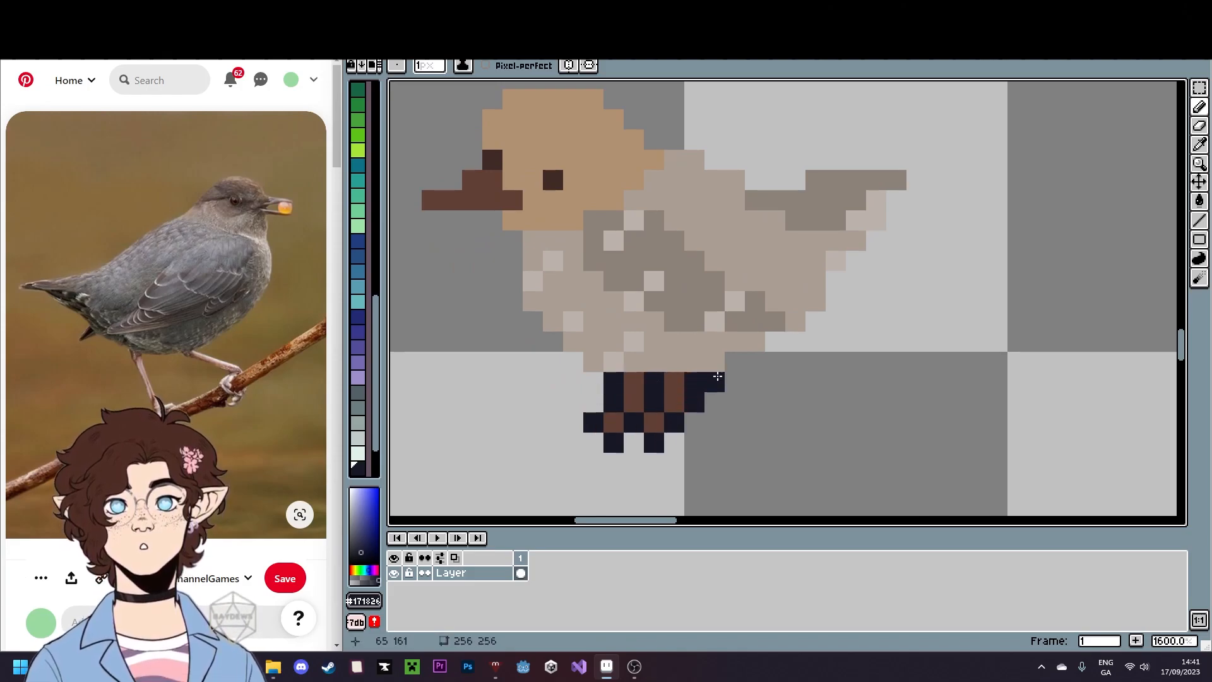
- Continue the dark navy outline from the legs along the rear underside, around the tail and up the back
{"action": "left_click", "coordinate": [837, 299]}
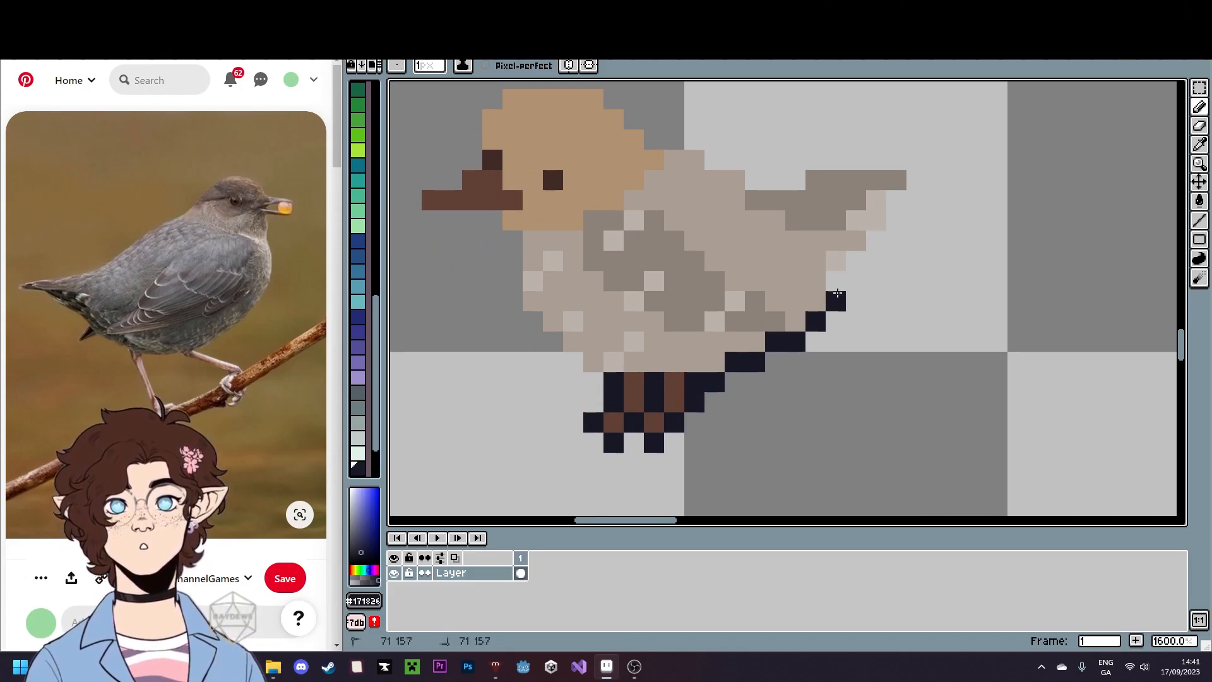
{"action": "mouse_move", "coordinate": [896, 159]}
{"action": "left_mouse_down"}
{"action": "mouse_move", "coordinate": [799, 159]}
{"action": "mouse_move", "coordinate": [866, 161]}
{"action": "left_mouse_up"}
{"action": "key", "text": "ctrl+z"}
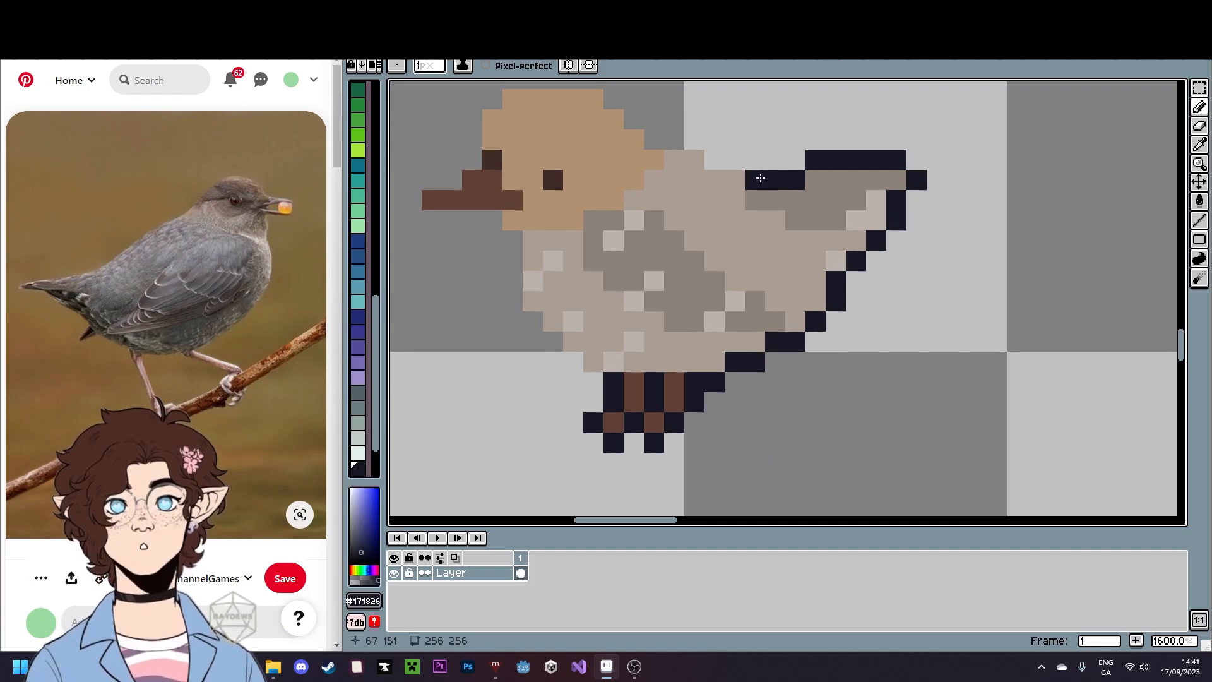
{"action": "mouse_move", "coordinate": [692, 139]}
{"action": "left_mouse_down"}
{"action": "mouse_move", "coordinate": [604, 111]}
{"action": "mouse_move", "coordinate": [628, 103]}
{"action": "mouse_move", "coordinate": [632, 115]}
{"action": "mouse_move", "coordinate": [615, 101]}
{"action": "mouse_move", "coordinate": [617, 151]}
{"action": "mouse_move", "coordinate": [666, 194]}
{"action": "left_mouse_up"}
{"action": "key", "text": "ctrl+z"}
- Outline the head, beak and breast in dark navy, closing the contour at the legs
{"action": "left_click", "coordinate": [613, 99]}
{"action": "mouse_move", "coordinate": [555, 119]}
{"action": "left_mouse_down"}
{"action": "mouse_move", "coordinate": [653, 116]}
{"action": "mouse_move", "coordinate": [588, 117]}
{"action": "left_mouse_up"}
{"action": "key", "text": "ctrl+z"}
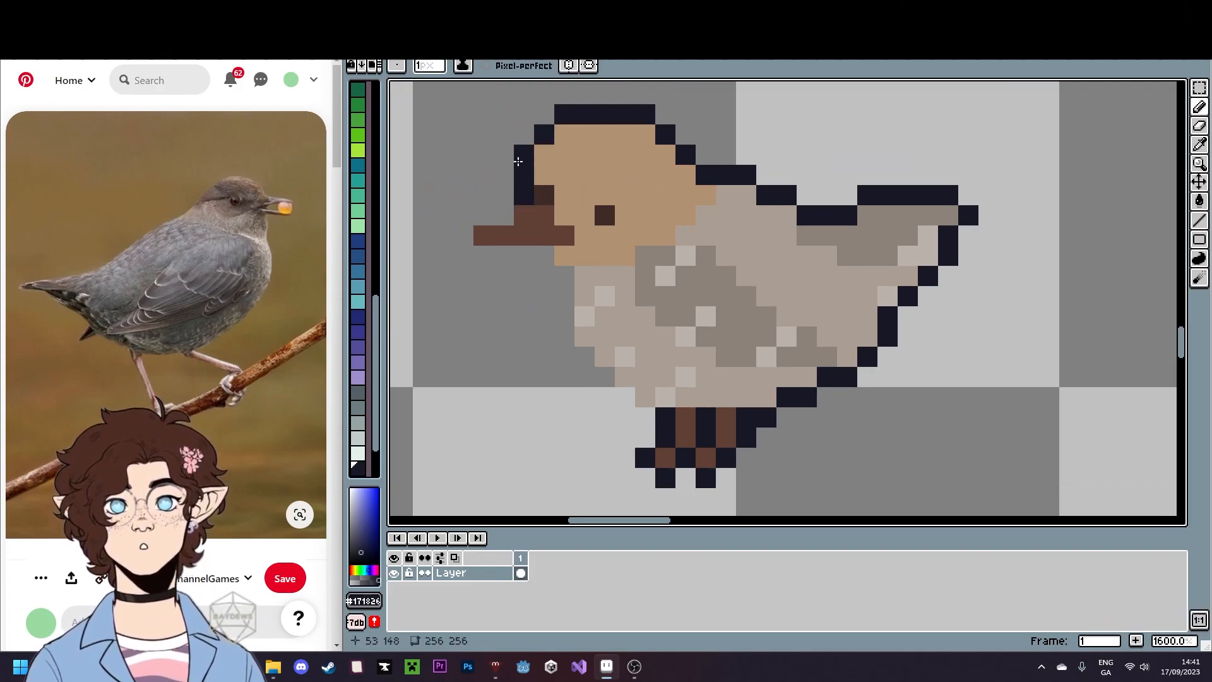
{"action": "mouse_move", "coordinate": [481, 259]}
{"action": "left_mouse_down"}
{"action": "mouse_move", "coordinate": [539, 258]}
{"action": "mouse_move", "coordinate": [564, 282]}
{"action": "mouse_move", "coordinate": [564, 354]}
{"action": "mouse_move", "coordinate": [585, 360]}
{"action": "mouse_move", "coordinate": [567, 329]}
{"action": "mouse_move", "coordinate": [564, 279]}
{"action": "left_mouse_up"}
{"action": "key", "text": "ctrl+z"}
{"action": "mouse_move", "coordinate": [590, 330]}
{"action": "left_mouse_down"}
{"action": "mouse_move", "coordinate": [608, 394]}
{"action": "mouse_move", "coordinate": [645, 417]}
{"action": "left_mouse_up"}
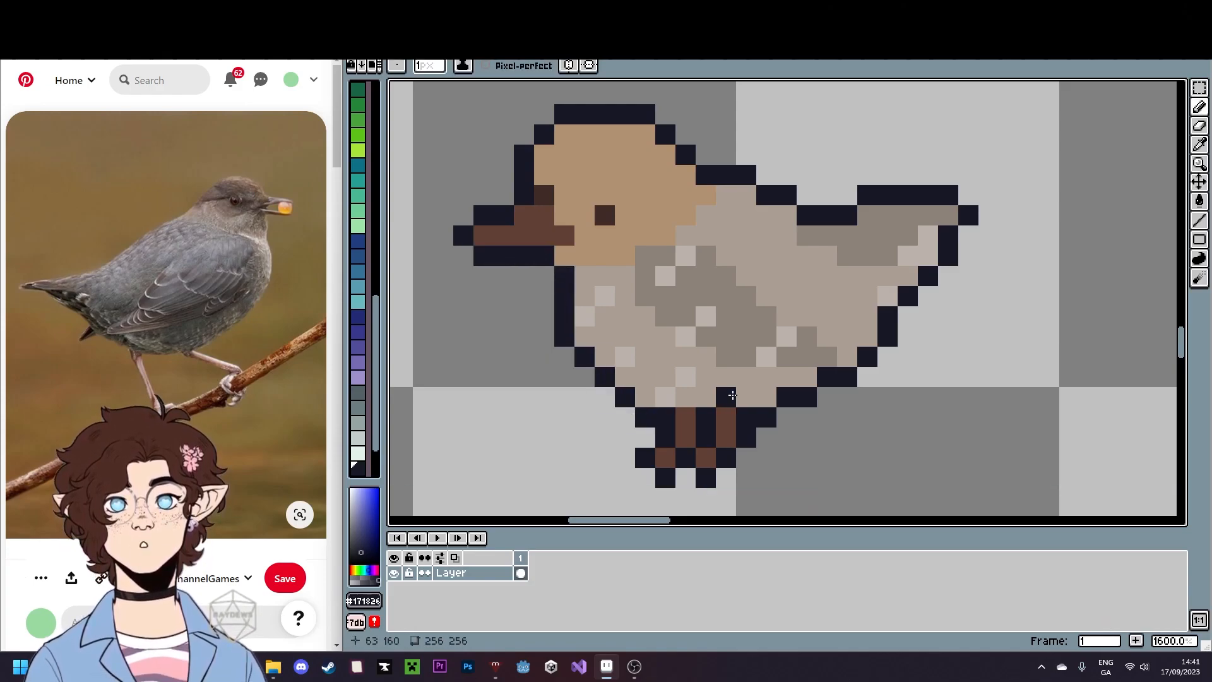
- Sample the body's beige and paint over the light speckles on the breast and belly
{"action": "scroll", "coordinate": [710, 401], "scroll_direction": "down", "scroll_amount": 6}
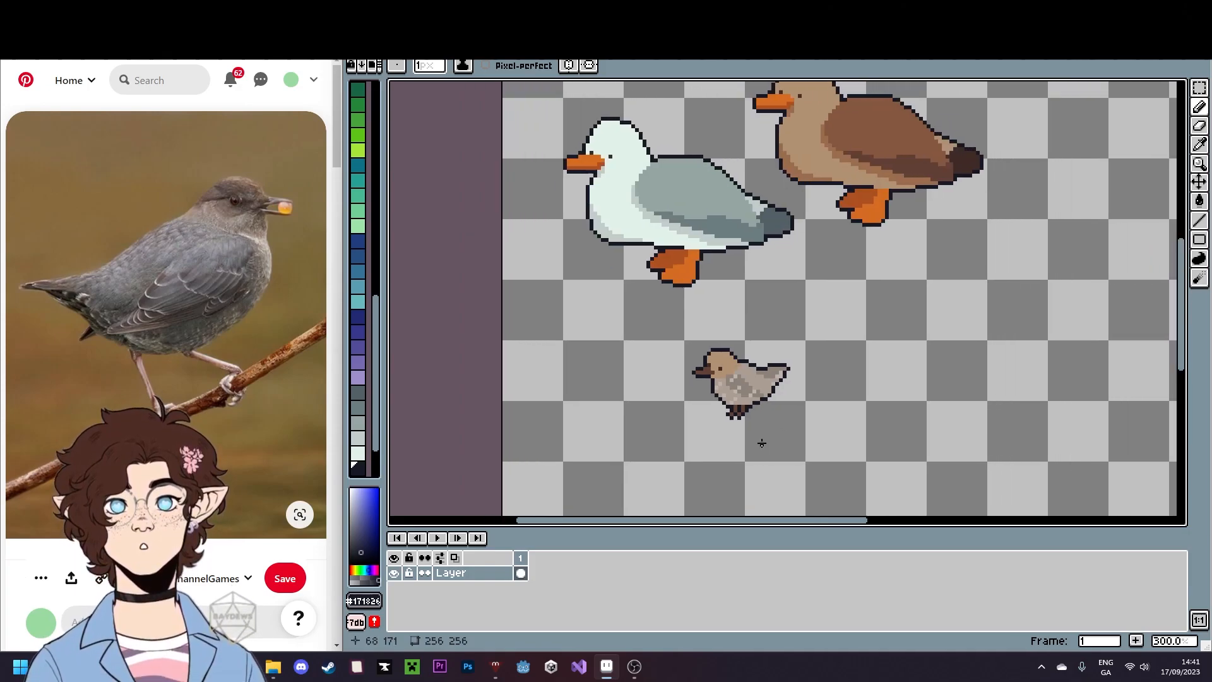
{"action": "scroll", "coordinate": [757, 440], "scroll_direction": "up", "scroll_amount": 7}
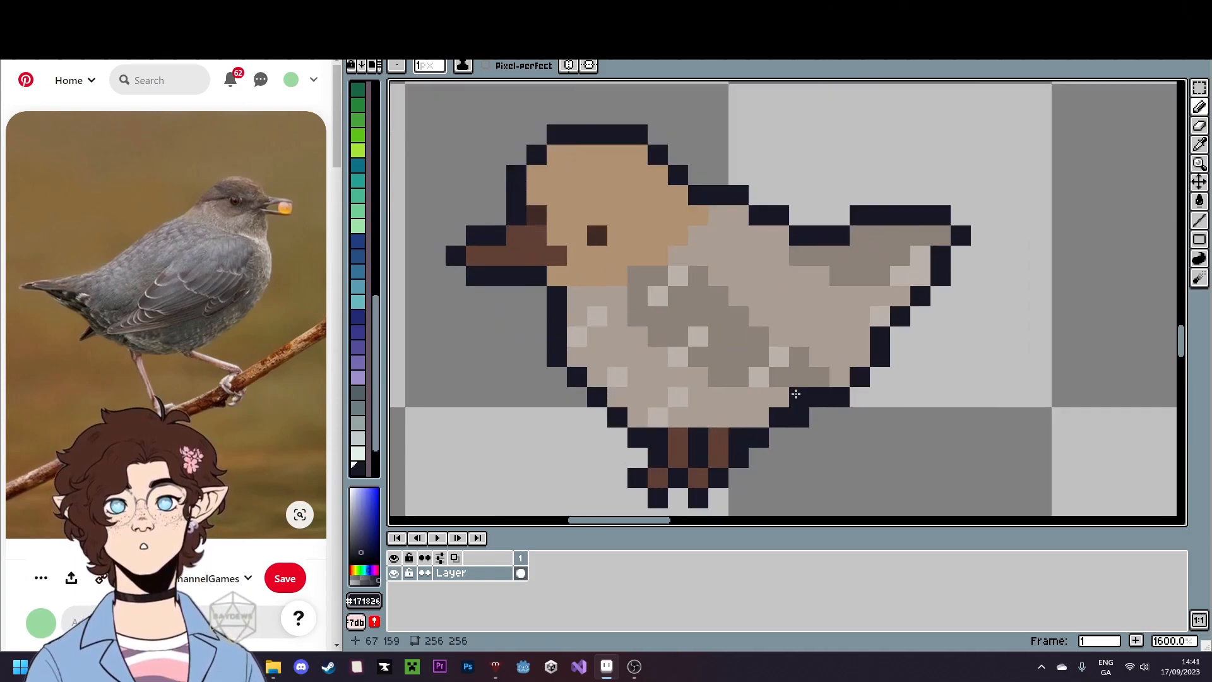
{"action": "key", "text": "i"}
{"action": "left_click", "coordinate": [721, 371]}
{"action": "key", "text": "b"}
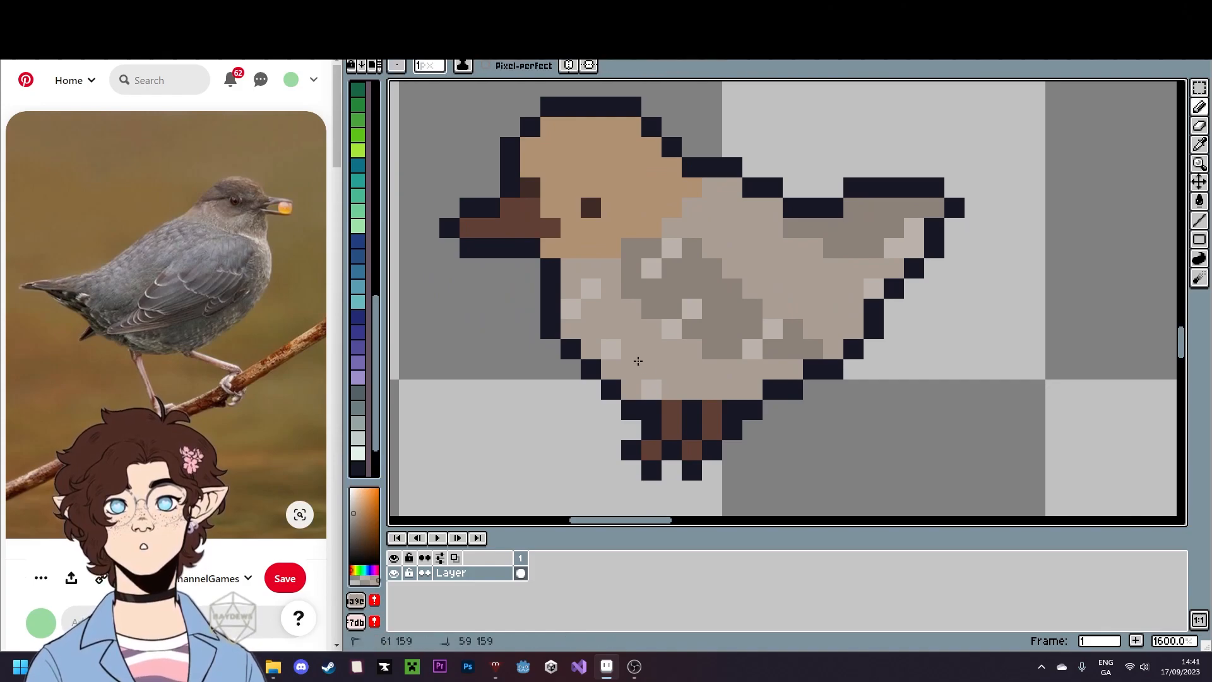
{"action": "scroll", "coordinate": [590, 328], "scroll_direction": "down", "scroll_amount": 6}
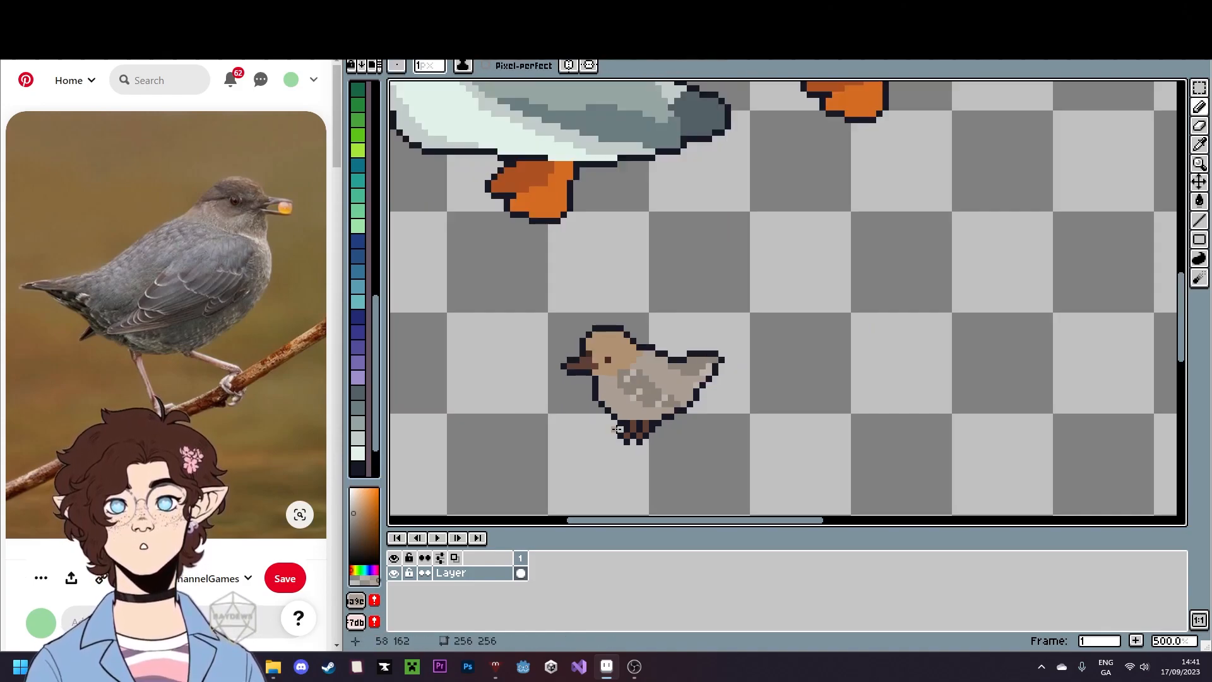
{"action": "scroll", "coordinate": [597, 398], "scroll_direction": "up", "scroll_amount": 3}
{"action": "scroll", "coordinate": [597, 399], "scroll_direction": "up", "scroll_amount": 4}
- Try shifting the eye and the dark pixel by the beak one pixel back, covering their old positions with tan #b09071
{"action": "key", "text": "i"}
{"action": "left_click", "coordinate": [603, 224]}
{"action": "key", "text": "b"}
{"action": "left_click", "coordinate": [614, 232]}
{"action": "left_click", "coordinate": [555, 212]}
{"action": "left_click", "coordinate": [554, 201], "text": "alt"}
{"action": "left_click", "coordinate": [534, 212]}
{"action": "left_click", "coordinate": [595, 233]}
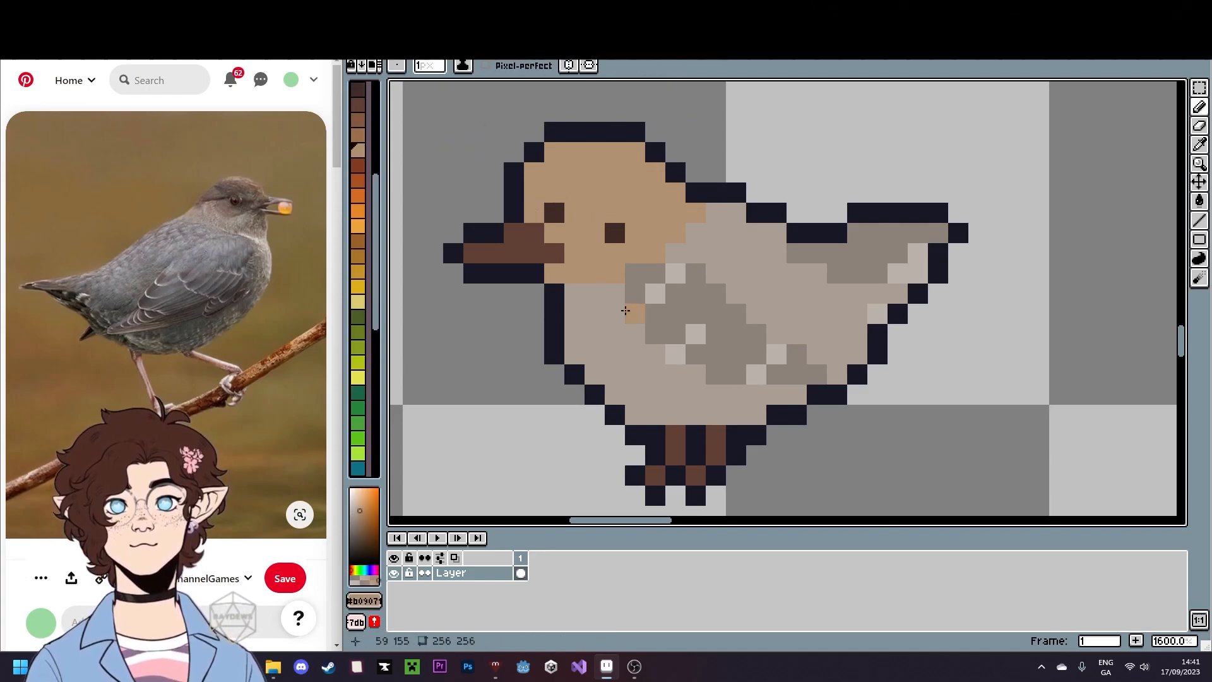
- Try other eye positions with dark brown pixels on the forehead and in front of the current eye
{"action": "scroll", "coordinate": [633, 312], "scroll_direction": "down", "scroll_amount": 5}
{"action": "scroll", "coordinate": [602, 285], "scroll_direction": "up", "scroll_amount": 4}
{"action": "key", "text": "i"}
{"action": "left_click", "coordinate": [667, 321]}
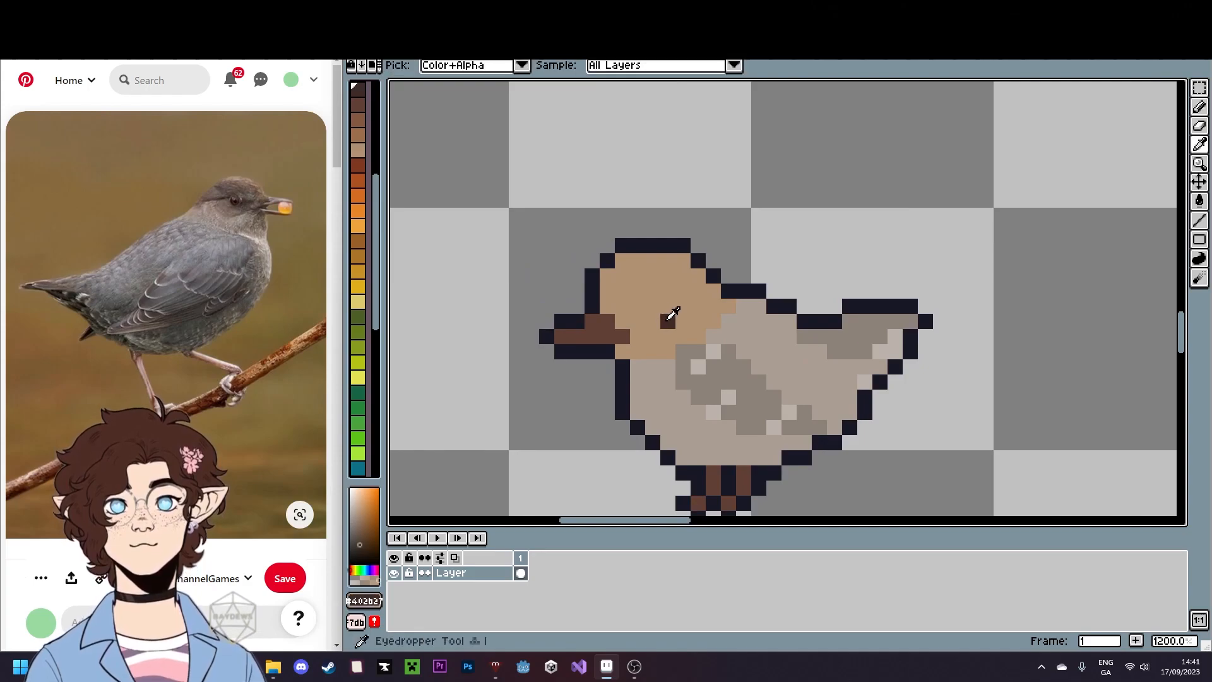
{"action": "key", "text": "b"}
{"action": "left_click", "coordinate": [622, 291]}
{"action": "left_click", "coordinate": [652, 322]}
{"action": "left_click", "coordinate": [651, 305]}
- Cover the trial eye pixels with tan #b09071 and repaint the eye and beak-base pixel in dark brown, palette index 15
{"action": "key", "text": "i"}
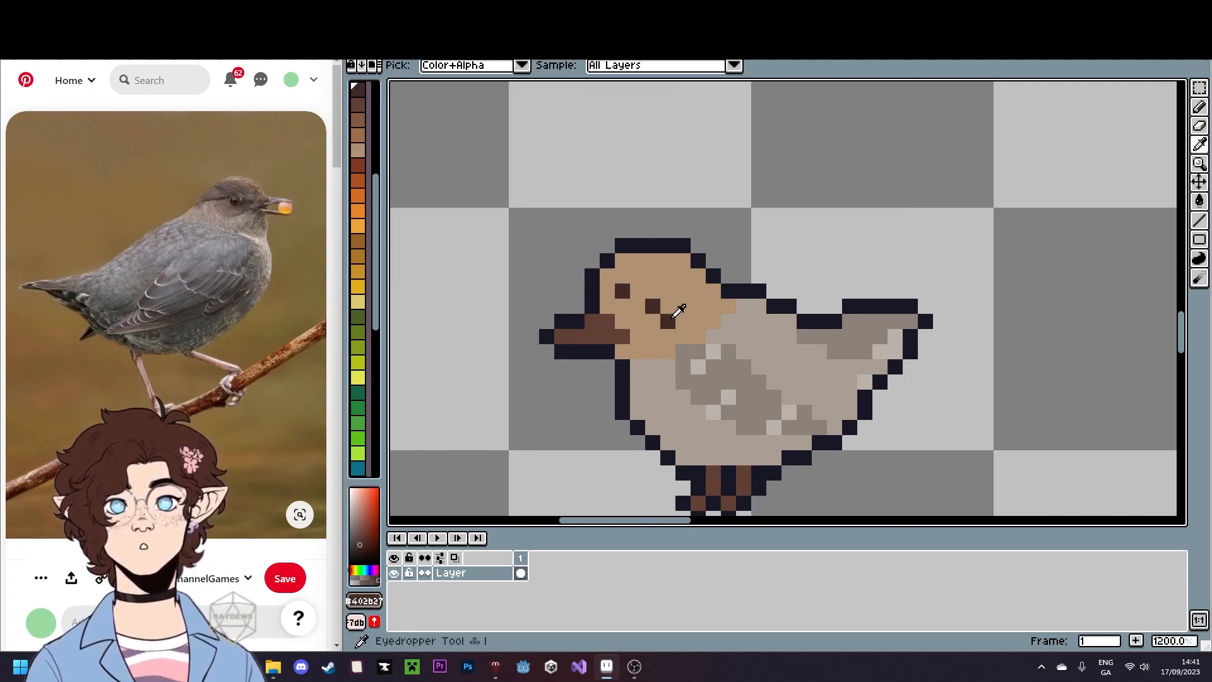
{"action": "left_click", "coordinate": [675, 308]}
{"action": "key", "text": "b"}
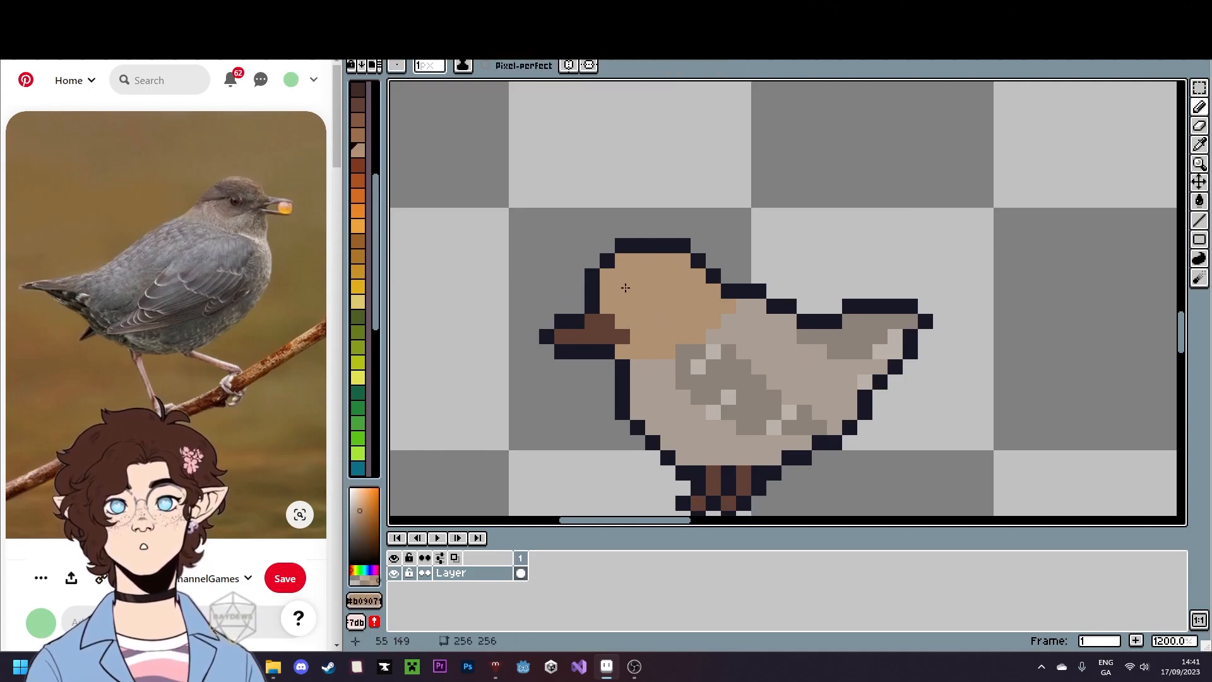
{"action": "left_click_drag", "start_coordinate": [376, 212], "coordinate": [376, 177]}
{"action": "left_click", "coordinate": [359, 174]}
{"action": "left_click", "coordinate": [608, 306]}
{"action": "left_click", "coordinate": [638, 321]}
{"action": "scroll", "coordinate": [618, 379], "scroll_direction": "down", "scroll_amount": 5}
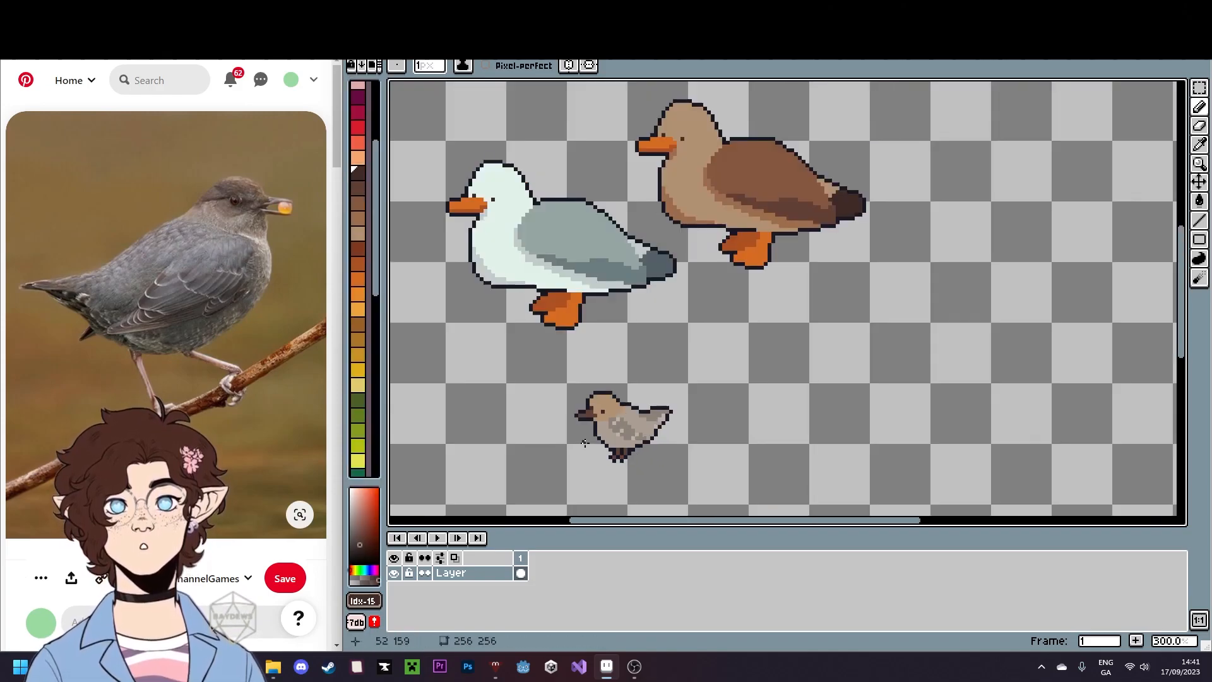
{"action": "left_click_drag", "start_coordinate": [691, 463], "coordinate": [705, 432]}
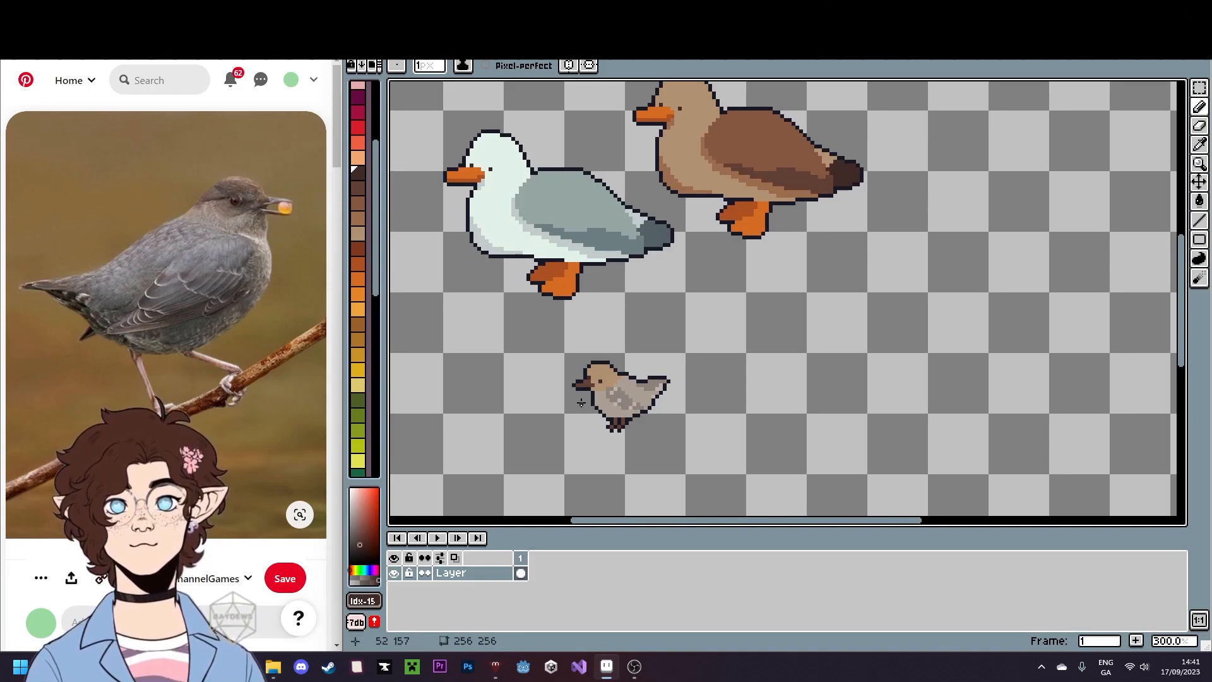
{"action": "scroll", "coordinate": [578, 403], "scroll_direction": "up", "scroll_amount": 3}
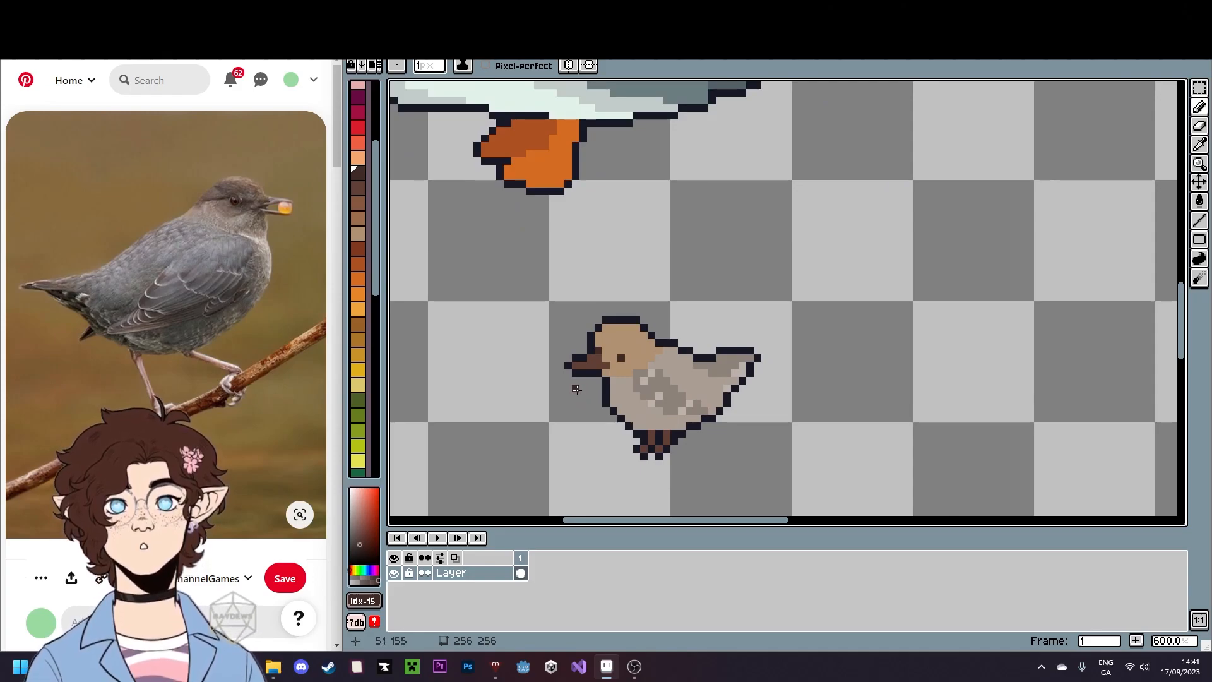
{"action": "scroll", "coordinate": [577, 389], "scroll_direction": "up", "scroll_amount": 2}
{"action": "scroll", "coordinate": [664, 424], "scroll_direction": "up", "scroll_amount": 5}
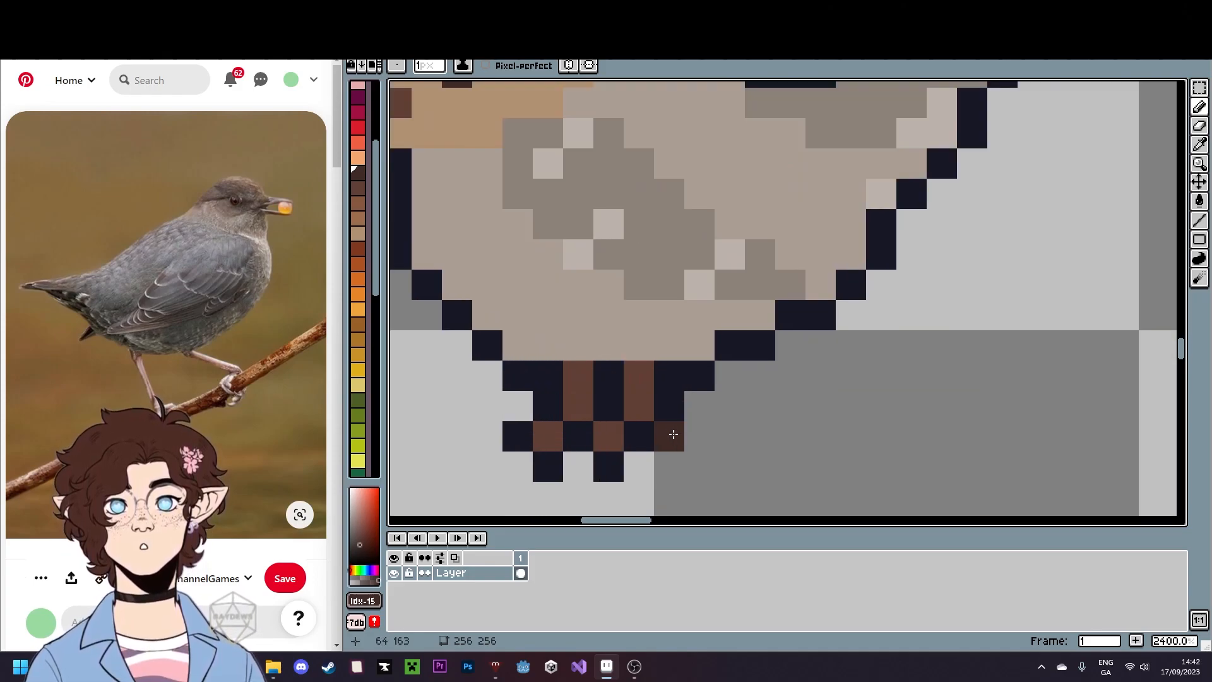
{"action": "left_click", "coordinate": [745, 427]}
{"action": "left_click_drag", "start_coordinate": [745, 427], "coordinate": [790, 407]}
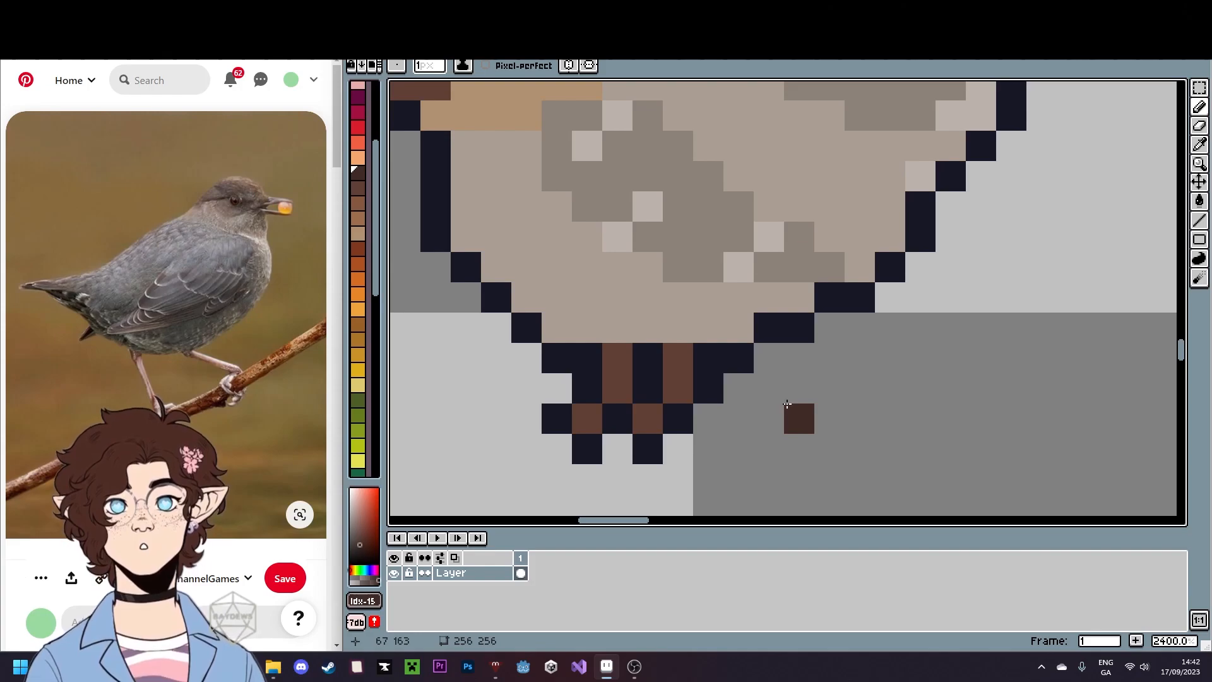
{"action": "key", "text": "ctrl+z"}
- Sample the legs' brown #614035, darken it and fill the legs and feet with the darker shade
{"action": "key", "text": "i"}
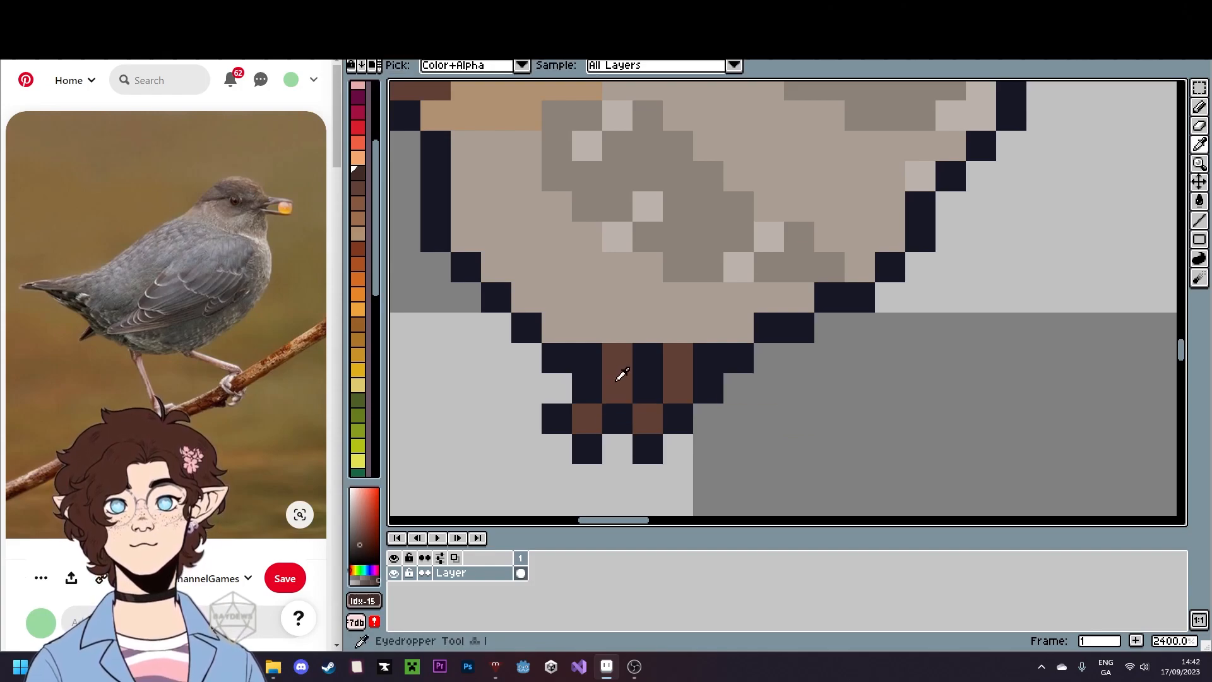
{"action": "scroll", "coordinate": [620, 375], "scroll_direction": "down", "scroll_amount": 5}
{"action": "scroll", "coordinate": [638, 382], "scroll_direction": "up", "scroll_amount": 3}
{"action": "left_click", "coordinate": [638, 385]}
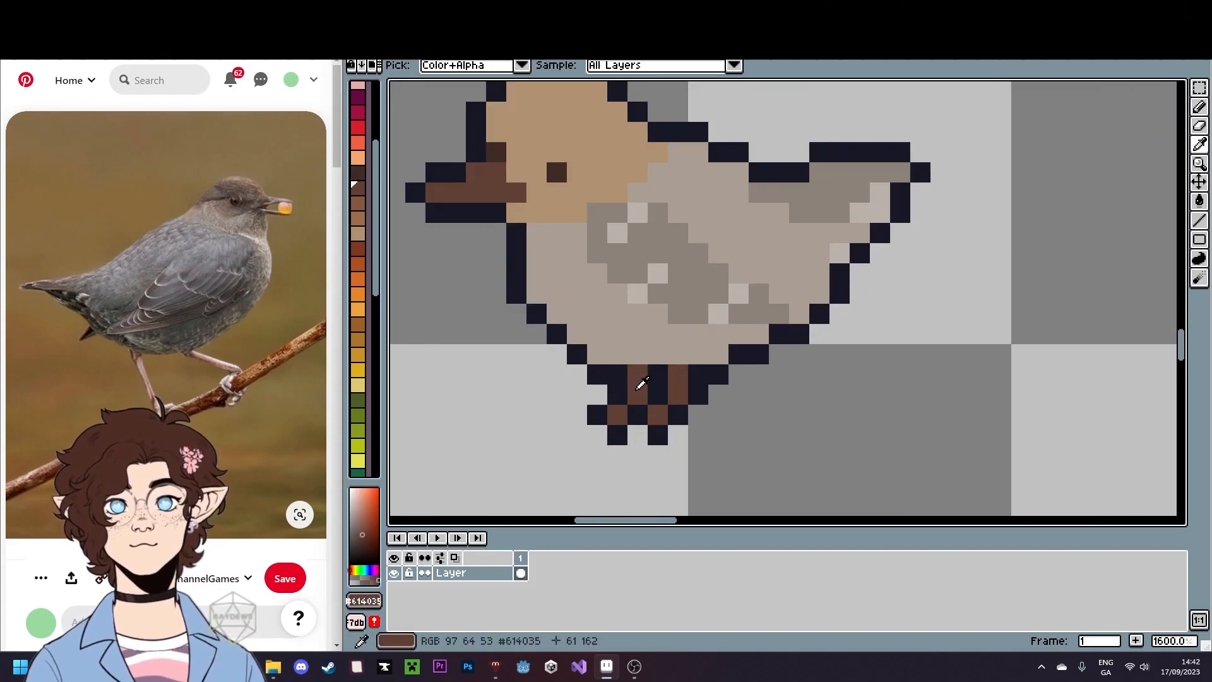
{"action": "left_click", "coordinate": [617, 414]}
{"action": "key", "text": "g"}
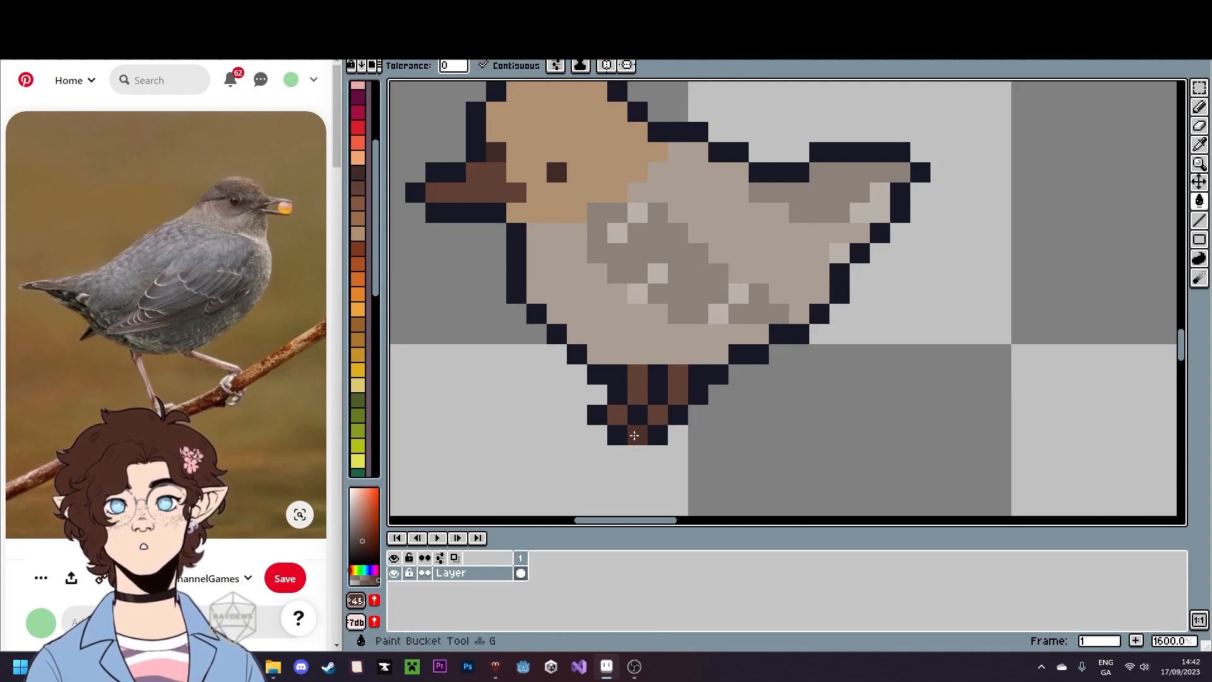
- Move the 3 × 4 pixel rear-leg area one pixel toward the front leg and patch the belly outline gap with navy #171826
{"action": "left_click", "coordinate": [1199, 88]}
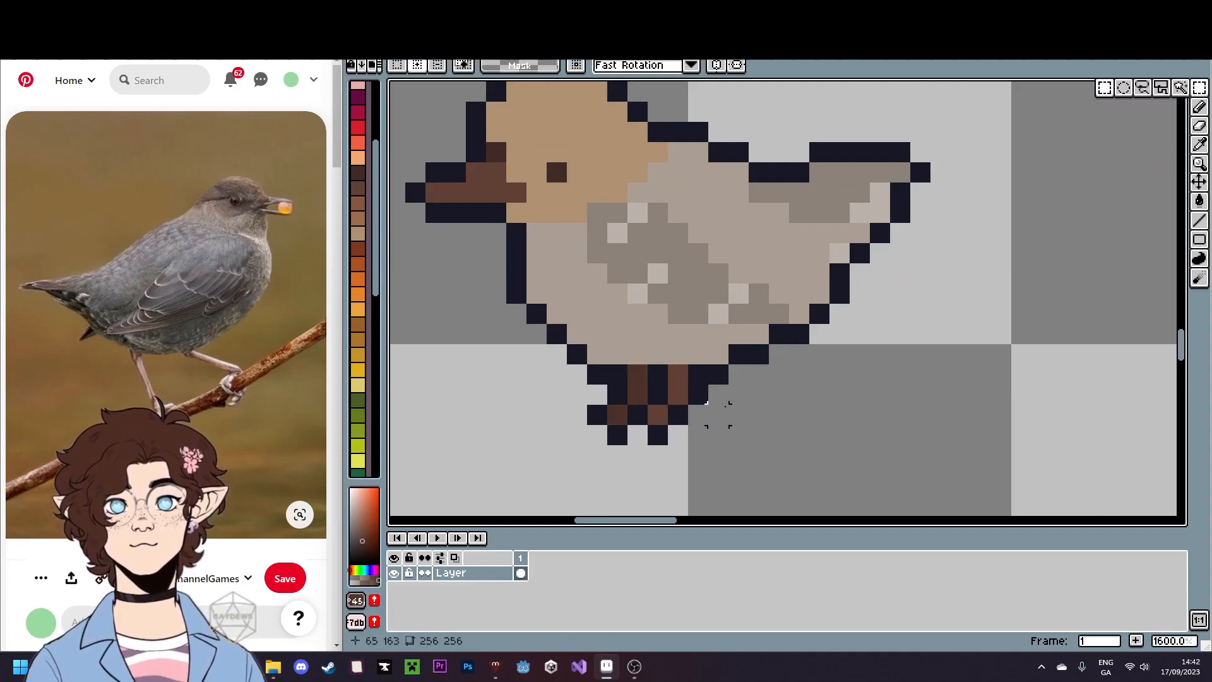
{"action": "mouse_move", "coordinate": [658, 434]}
{"action": "left_mouse_down"}
{"action": "mouse_move", "coordinate": [699, 371]}
{"action": "mouse_move", "coordinate": [662, 424]}
{"action": "left_mouse_up"}
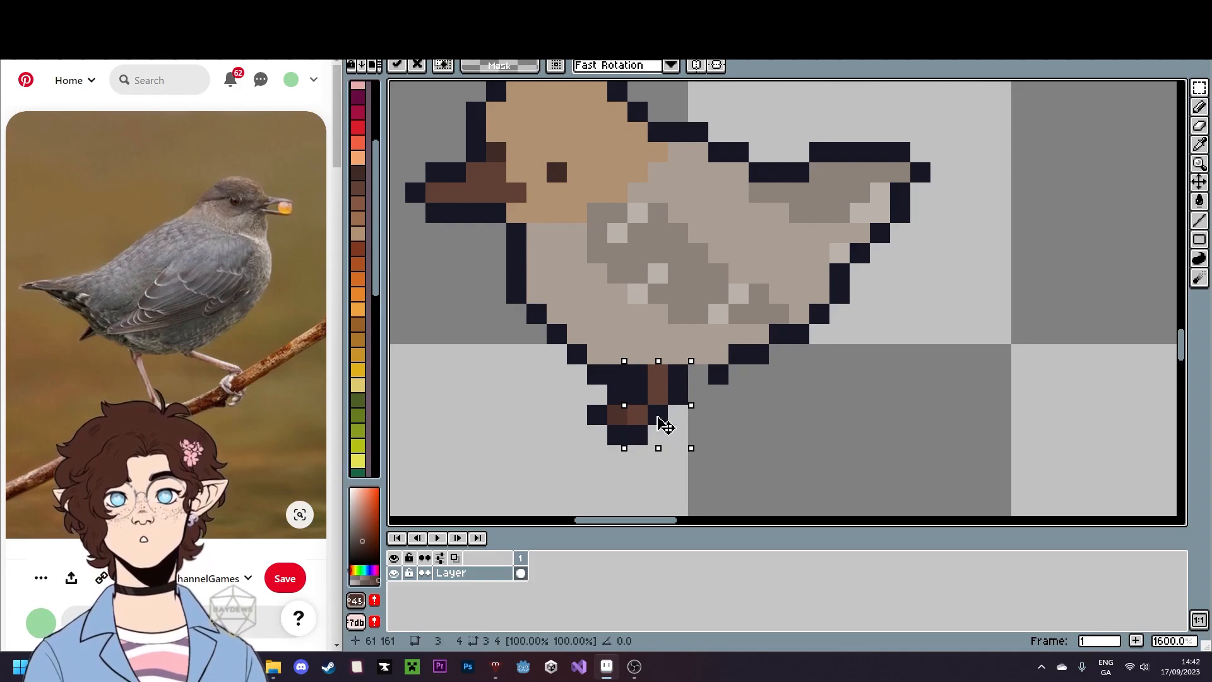
{"action": "key", "text": "ctrl+d"}
{"action": "left_click", "coordinate": [676, 391], "text": "alt"}
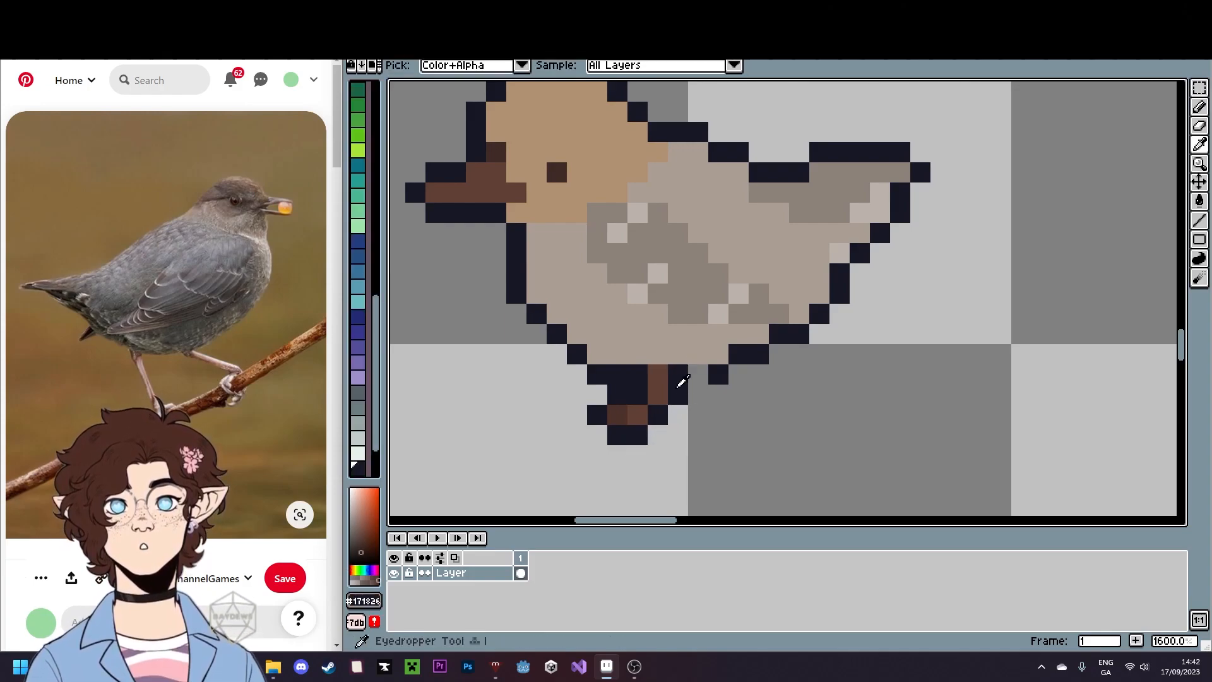
{"action": "left_click", "coordinate": [698, 374]}
{"action": "key", "text": "ctrl+z"}
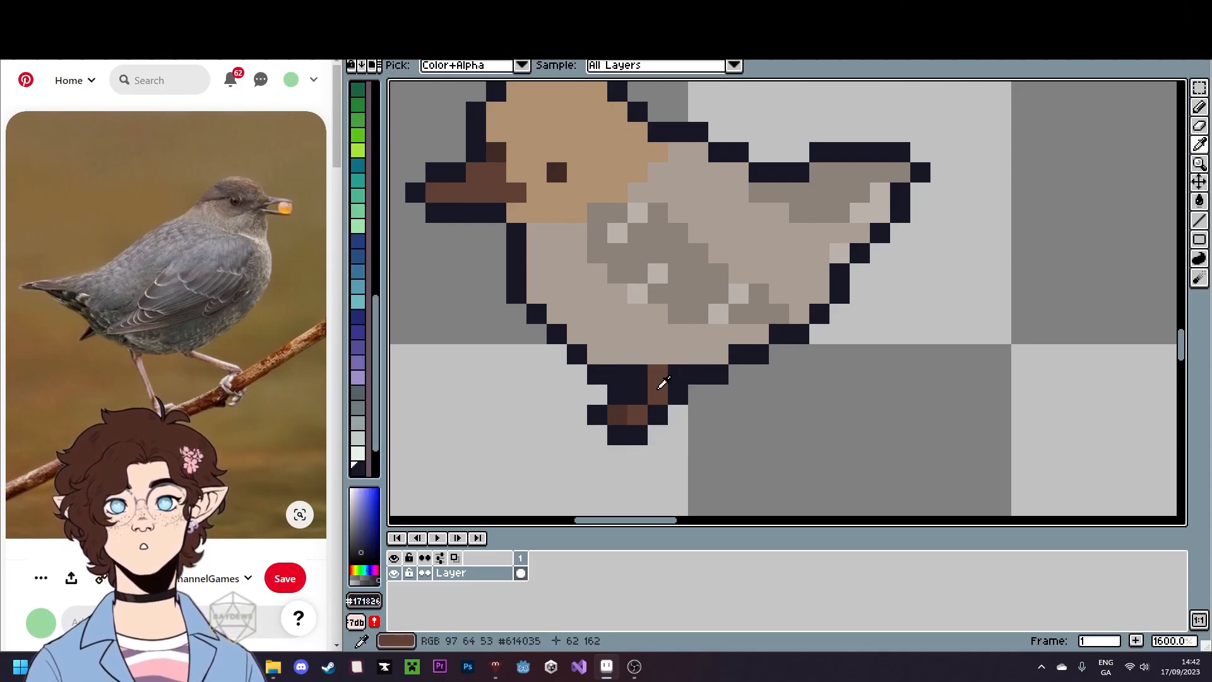
- Move the merged legs one pixel toward the tail and patch the gap in the belly outline with navy
{"action": "key", "text": "b"}
{"action": "mouse_move", "coordinate": [596, 373]}
{"action": "left_mouse_down"}
{"action": "mouse_move", "coordinate": [678, 435]}
{"action": "mouse_move", "coordinate": [655, 419]}
{"action": "left_mouse_up"}
{"action": "key", "text": "ctrl+d"}
{"action": "key", "text": "b"}
{"action": "left_click", "coordinate": [597, 374]}
{"action": "left_click", "coordinate": [608, 394]}
{"action": "key", "text": "e"}
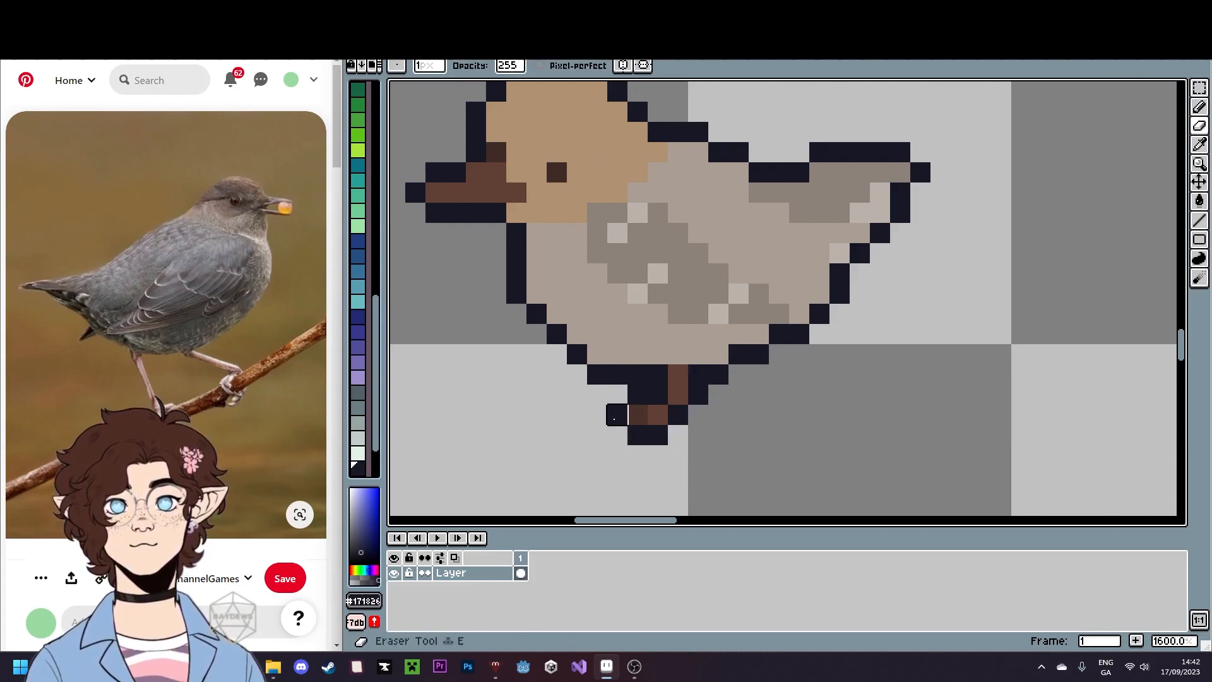
{"action": "left_click", "coordinate": [617, 414]}
- Sample the foot's darker brown and paint a shaded column along the front side of the leg
{"action": "scroll", "coordinate": [633, 468], "scroll_direction": "down", "scroll_amount": 4}
{"action": "scroll", "coordinate": [633, 461], "scroll_direction": "up", "scroll_amount": 4}
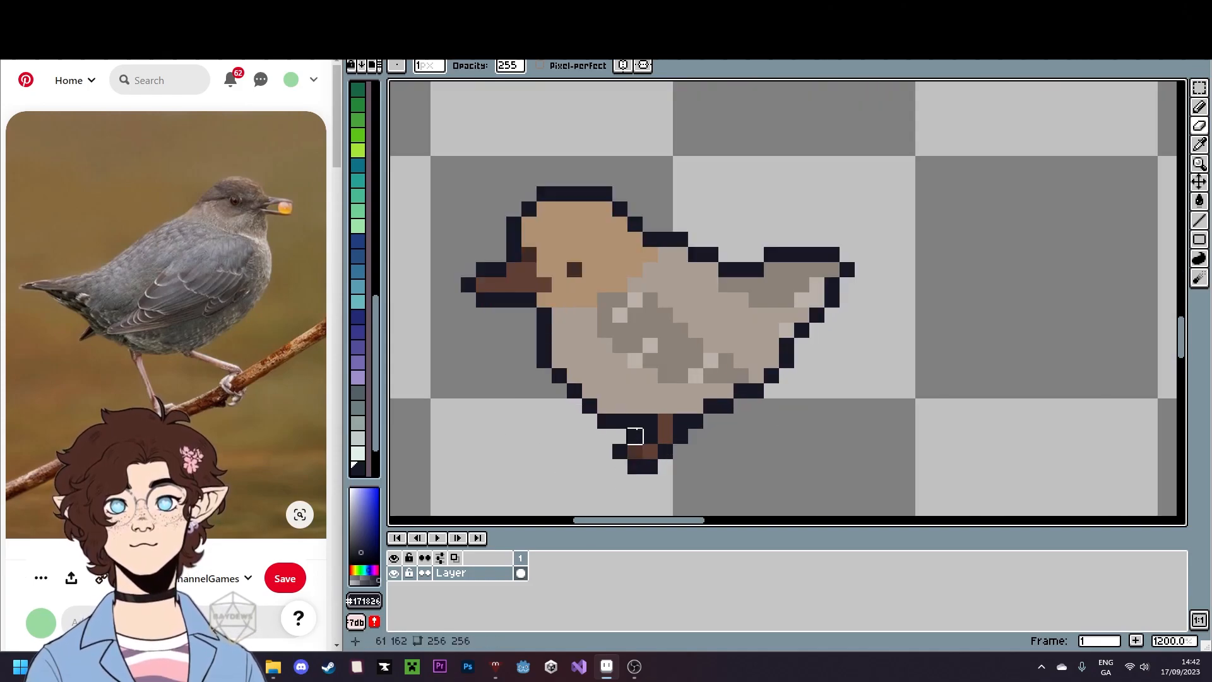
{"action": "key", "text": "i"}
{"action": "left_click", "coordinate": [640, 450]}
{"action": "key", "text": "v"}
{"action": "key", "text": "b"}
{"action": "left_click_drag", "start_coordinate": [650, 433], "coordinate": [650, 422]}
{"action": "scroll", "coordinate": [757, 482], "scroll_direction": "down", "scroll_amount": 5}
{"action": "scroll", "coordinate": [706, 424], "scroll_direction": "up", "scroll_amount": 8}
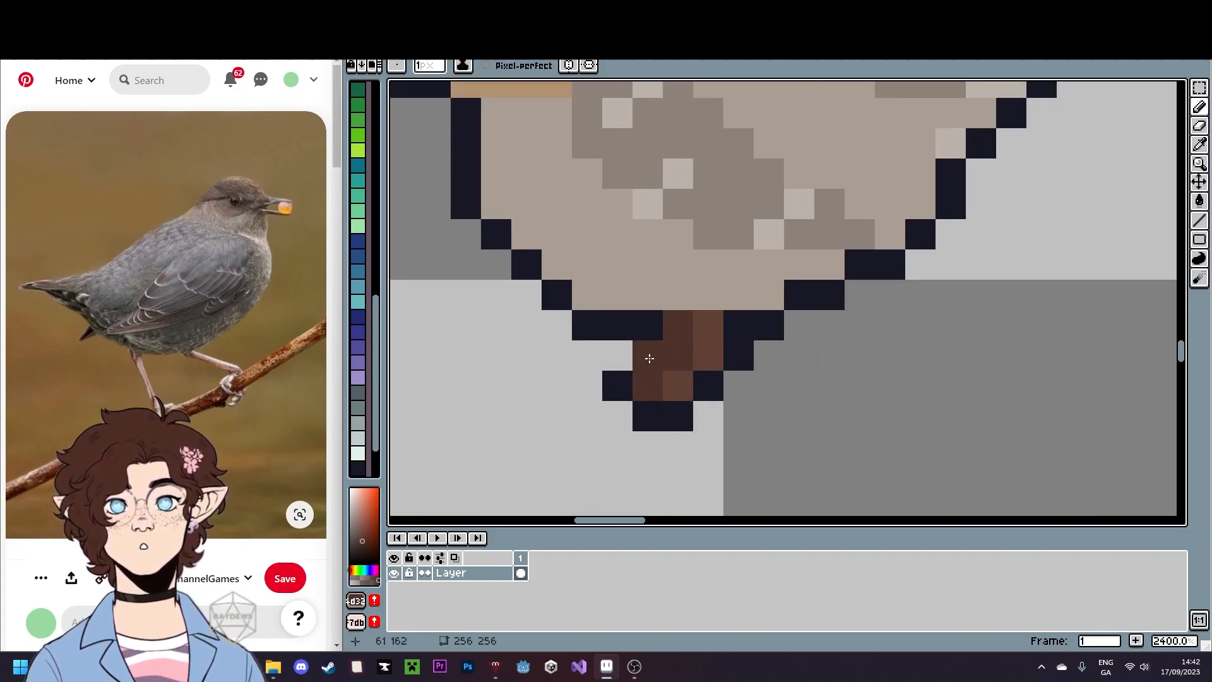
{"action": "key", "text": "u"}
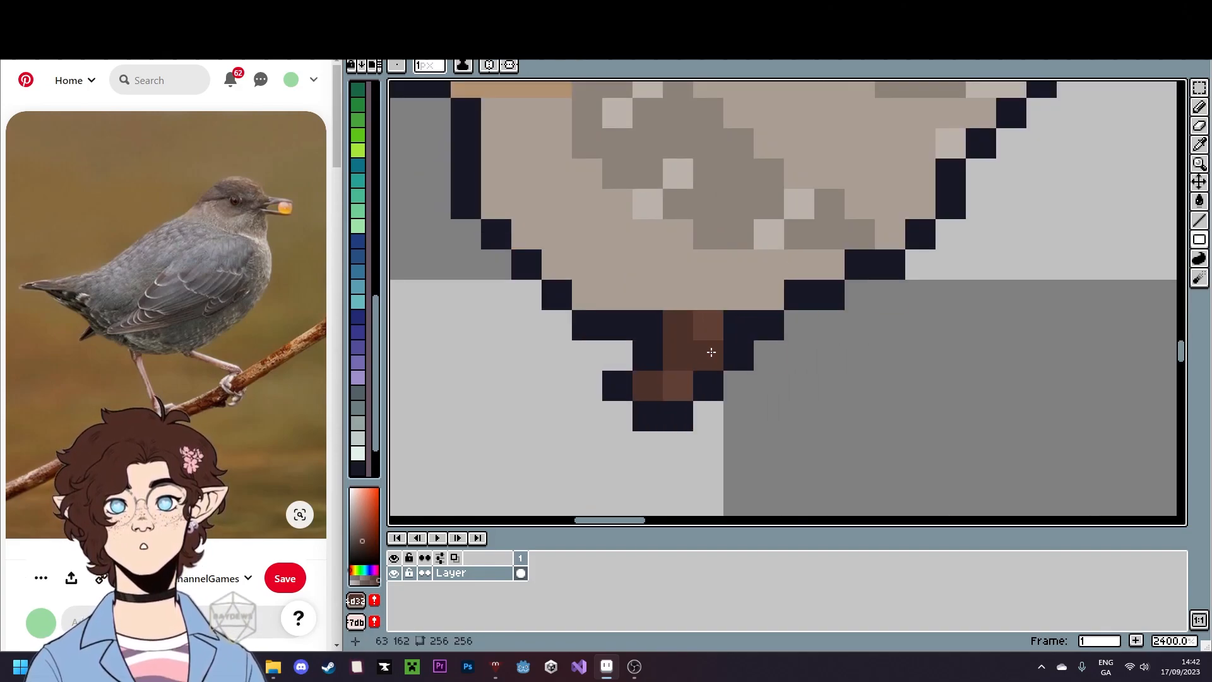
- Widen the foot by one brown pixel beneath the leg and extend the navy outline around it
{"action": "key", "text": "i"}
{"action": "left_click", "coordinate": [698, 354]}
{"action": "key", "text": "b"}
{"action": "left_click", "coordinate": [705, 389]}
{"action": "key", "text": "i"}
{"action": "left_click", "coordinate": [681, 412]}
{"action": "key", "text": "b"}
{"action": "left_click", "coordinate": [696, 413]}
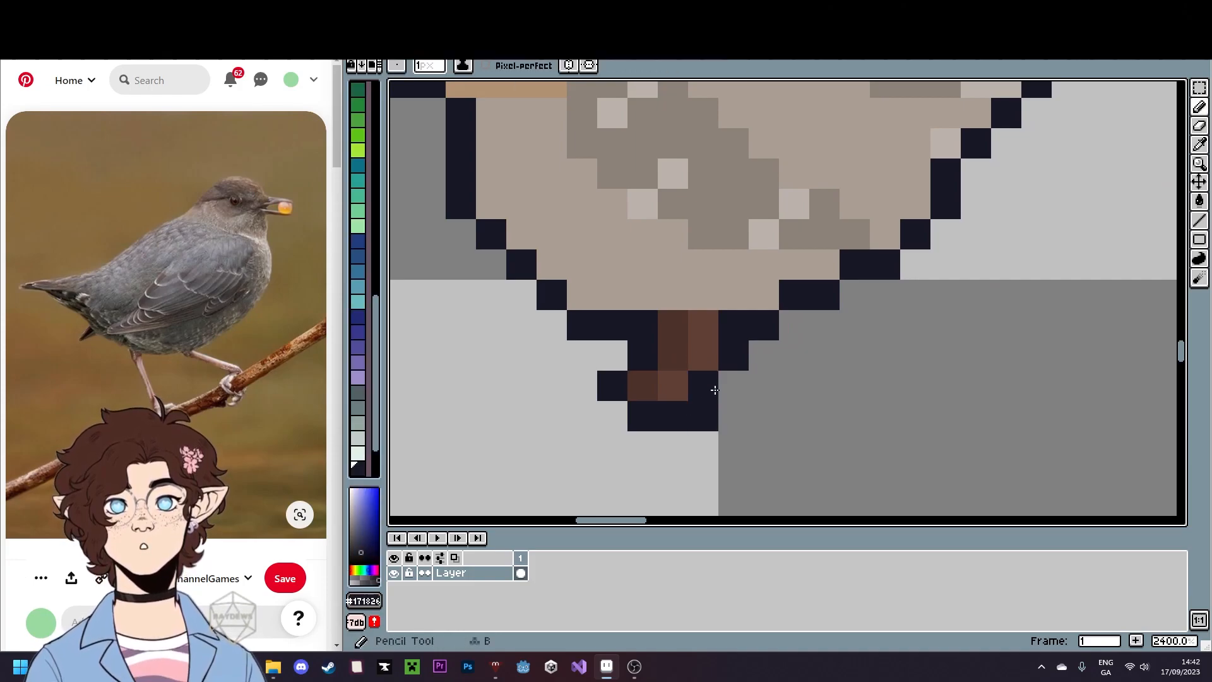
- Sample the body's beige, darken it slightly and paint blending pixels along the wing's front and lower edges
{"action": "scroll", "coordinate": [710, 394], "scroll_direction": "down", "scroll_amount": 8}
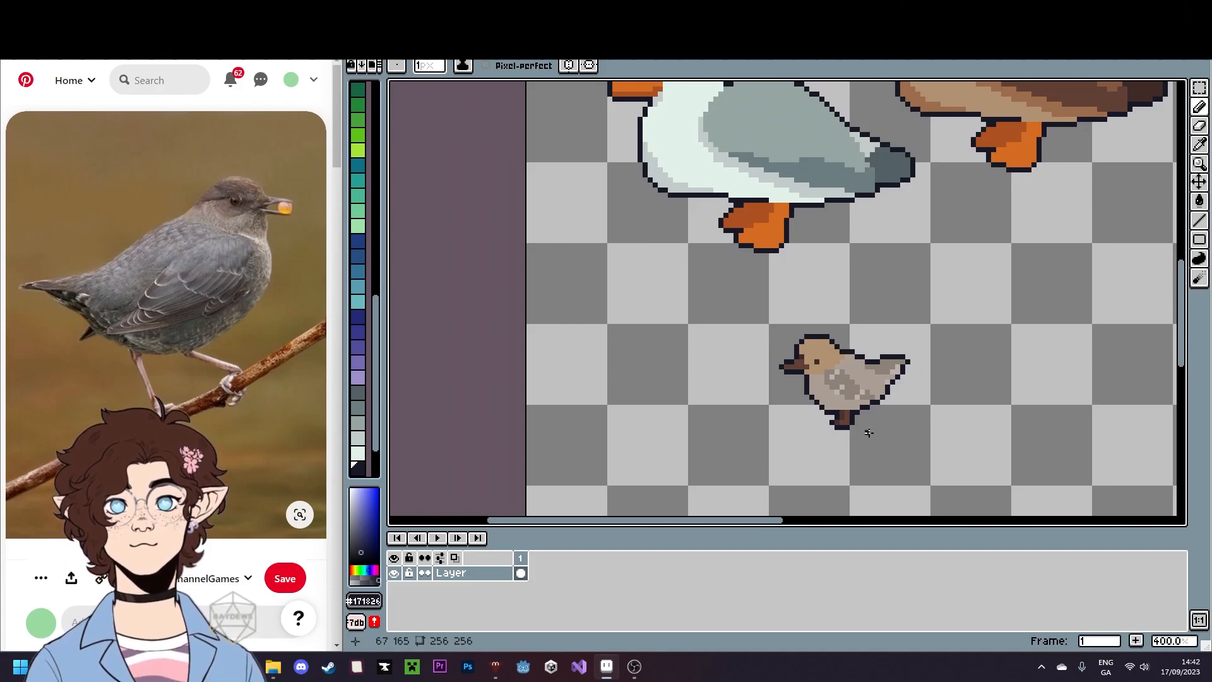
{"action": "left_click_drag", "start_coordinate": [871, 432], "coordinate": [816, 417]}
{"action": "scroll", "coordinate": [800, 412], "scroll_direction": "up", "scroll_amount": 6}
{"action": "left_click_drag", "start_coordinate": [753, 338], "coordinate": [711, 404]}
{"action": "key", "text": "i"}
{"action": "left_click", "coordinate": [657, 354]}
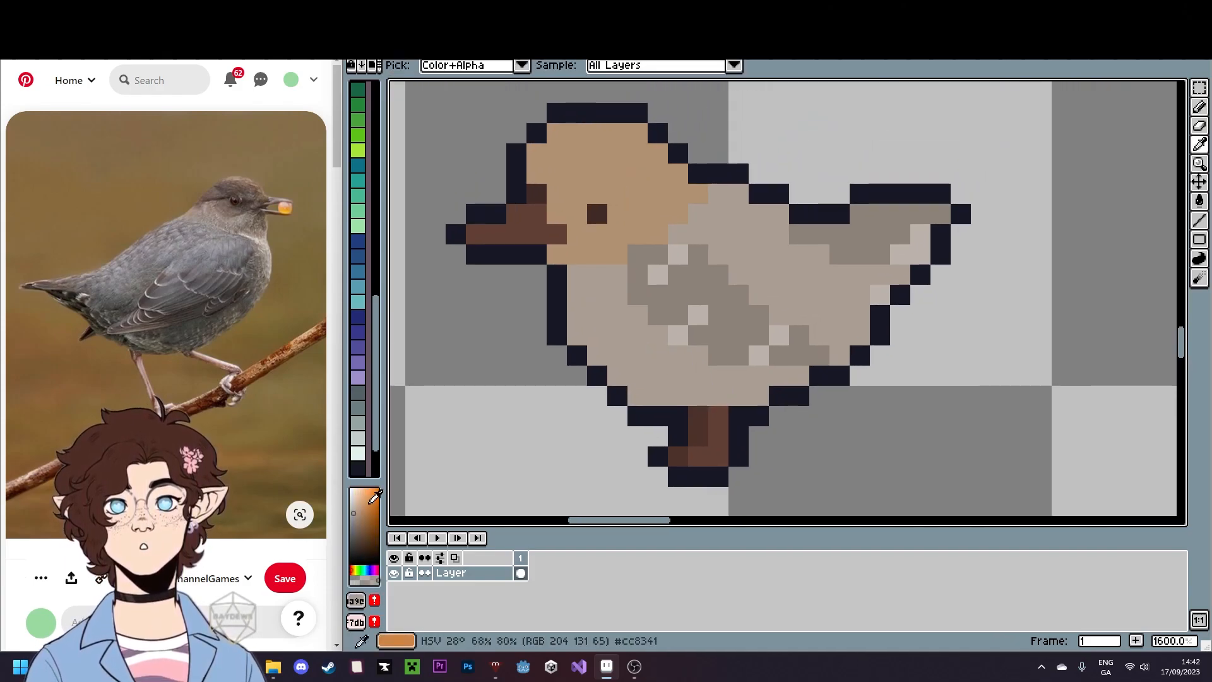
{"action": "key", "text": "b"}
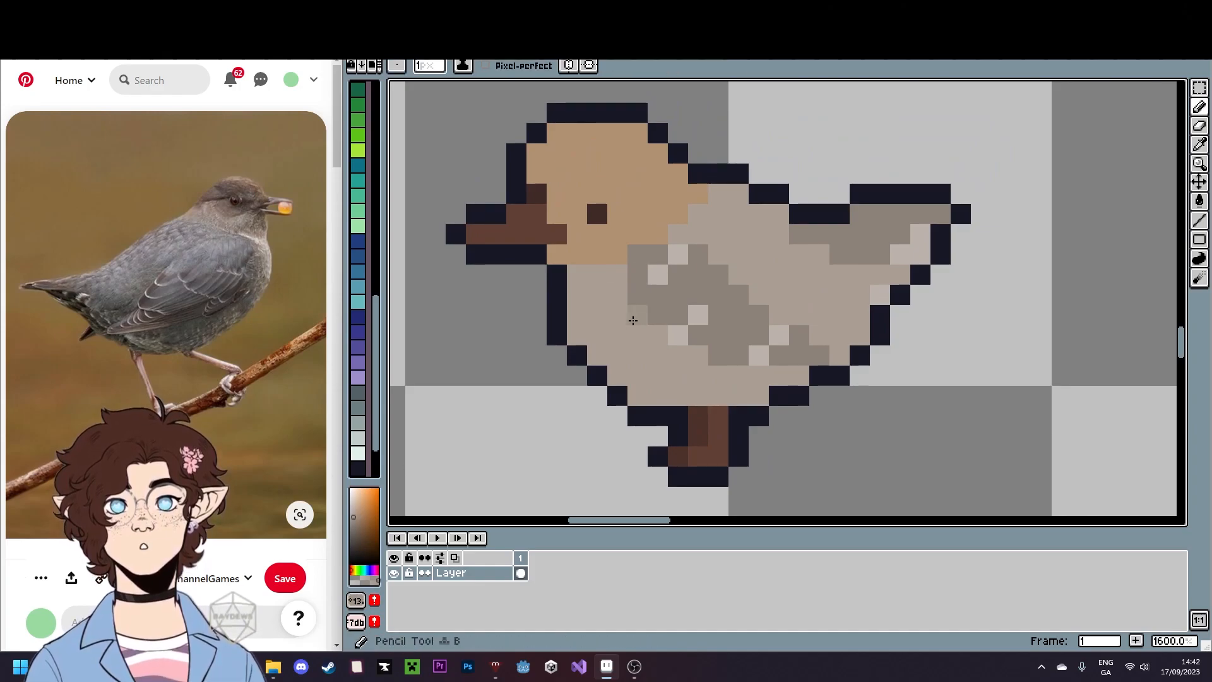
{"action": "mouse_move", "coordinate": [686, 356]}
{"action": "left_mouse_down"}
{"action": "mouse_move", "coordinate": [718, 376]}
{"action": "mouse_move", "coordinate": [798, 376]}
{"action": "left_mouse_up"}
{"action": "left_click_drag", "start_coordinate": [610, 292], "coordinate": [614, 276]}
- Paint the slightly darker beige along the lower edge of the grey tail patch
{"action": "scroll", "coordinate": [949, 421], "scroll_direction": "down", "scroll_amount": 5}
{"action": "scroll", "coordinate": [948, 422], "scroll_direction": "up", "scroll_amount": 5}
{"action": "left_click_drag", "start_coordinate": [905, 278], "coordinate": [843, 276]}
{"action": "key", "text": "u"}
{"action": "left_click_drag", "start_coordinate": [650, 264], "coordinate": [671, 283]}
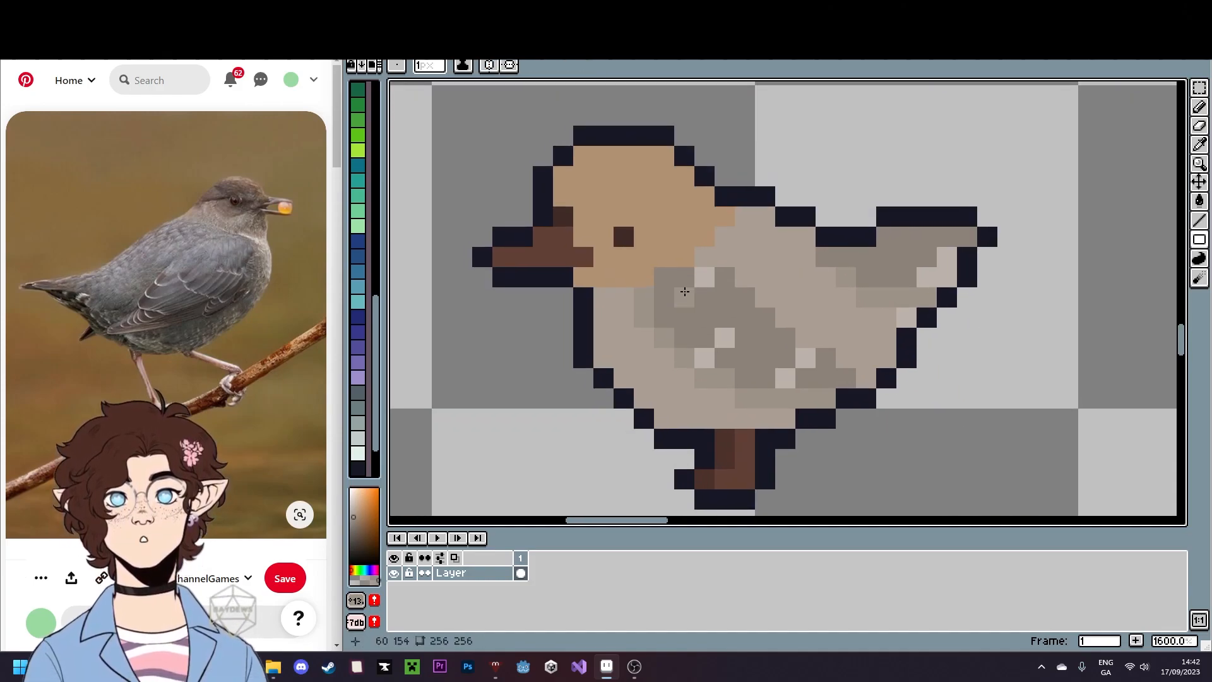
- Sample the head's tan #b09071, pick a slightly darker tan and add shading pixels on the throat below the beak
{"action": "key", "text": "i"}
{"action": "left_click", "coordinate": [577, 270]}
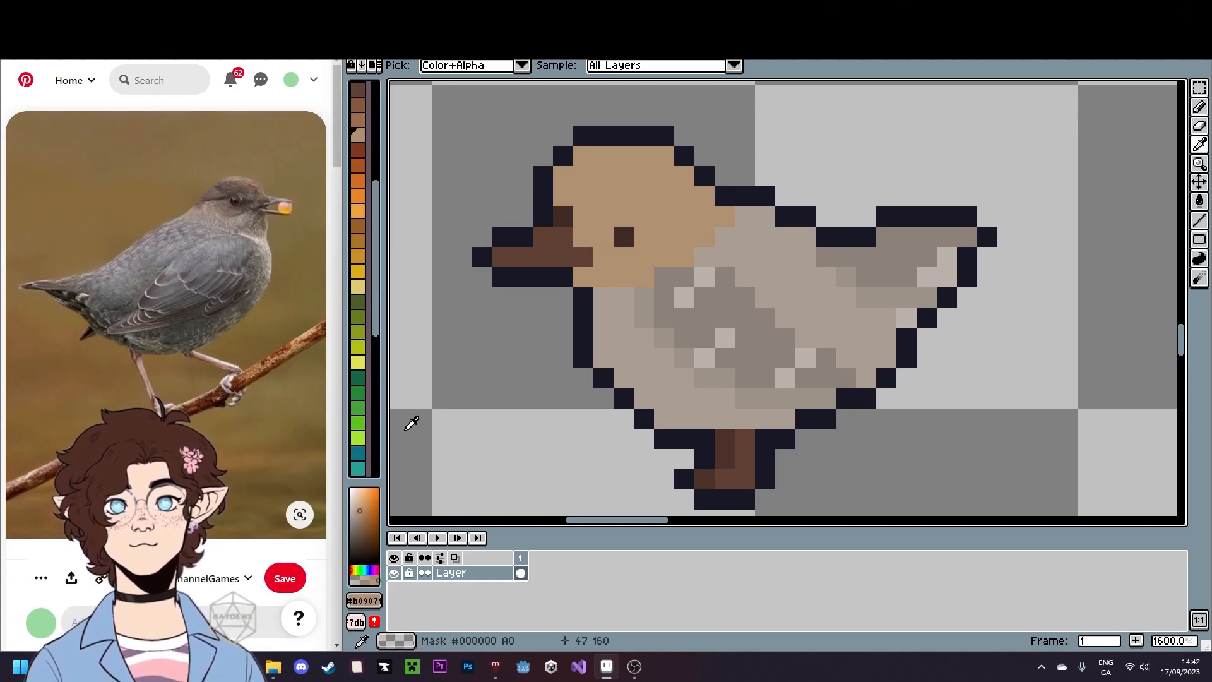
{"action": "left_click", "coordinate": [359, 515]}
{"action": "key", "text": "b"}
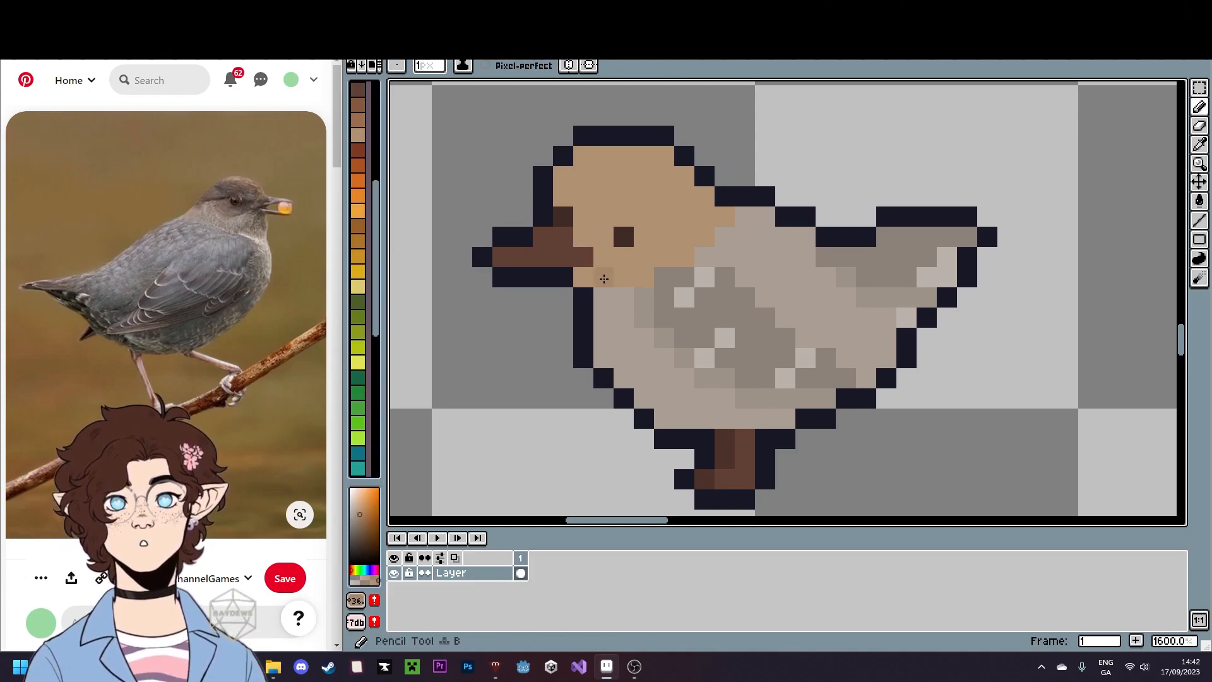
{"action": "scroll", "coordinate": [725, 440], "scroll_direction": "down", "scroll_amount": 5}
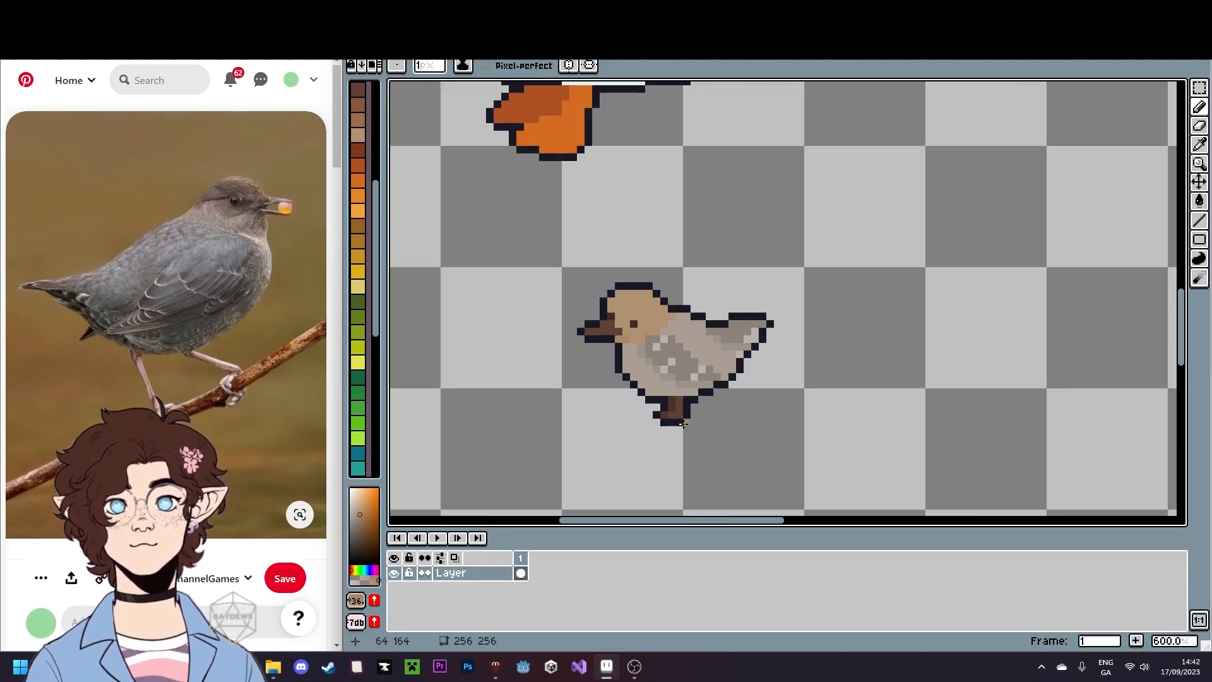
{"action": "scroll", "coordinate": [654, 325], "scroll_direction": "up", "scroll_amount": 5}
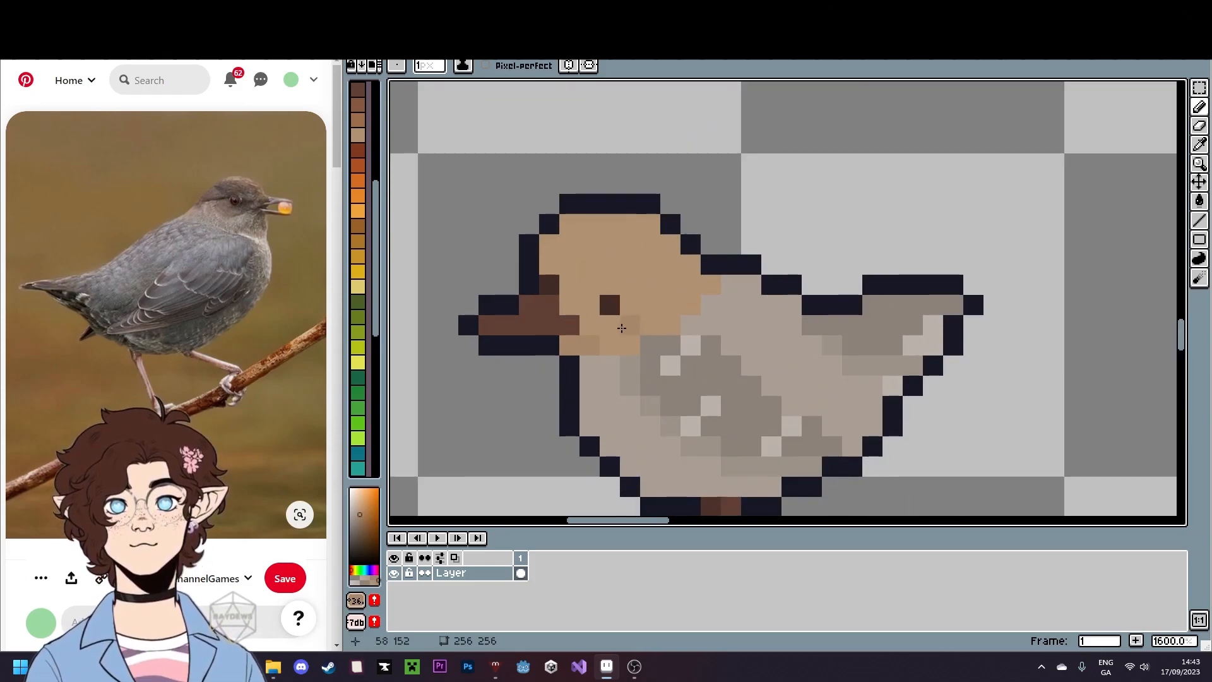
{"action": "scroll", "coordinate": [579, 324], "scroll_direction": "down", "scroll_amount": 6}
{"action": "scroll", "coordinate": [709, 394], "scroll_direction": "up", "scroll_amount": 4}
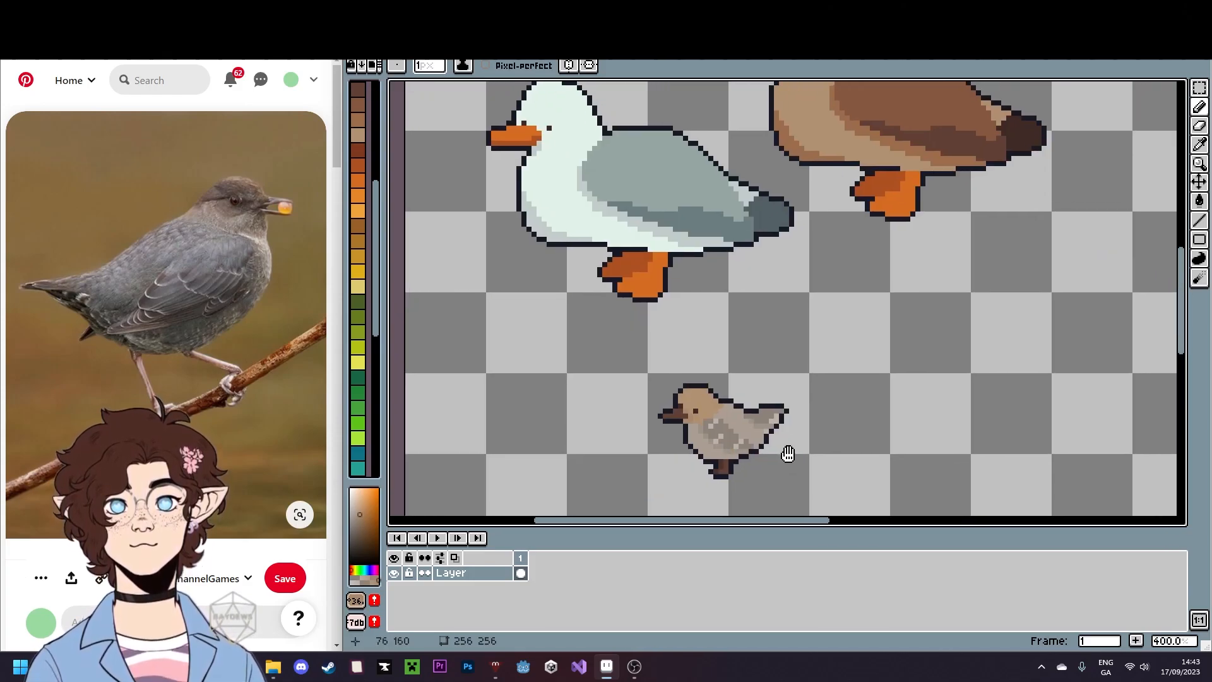
- Add darker tan shading pixels next to the beak base and behind the eye
{"action": "scroll", "coordinate": [644, 401], "scroll_direction": "down", "scroll_amount": 2}
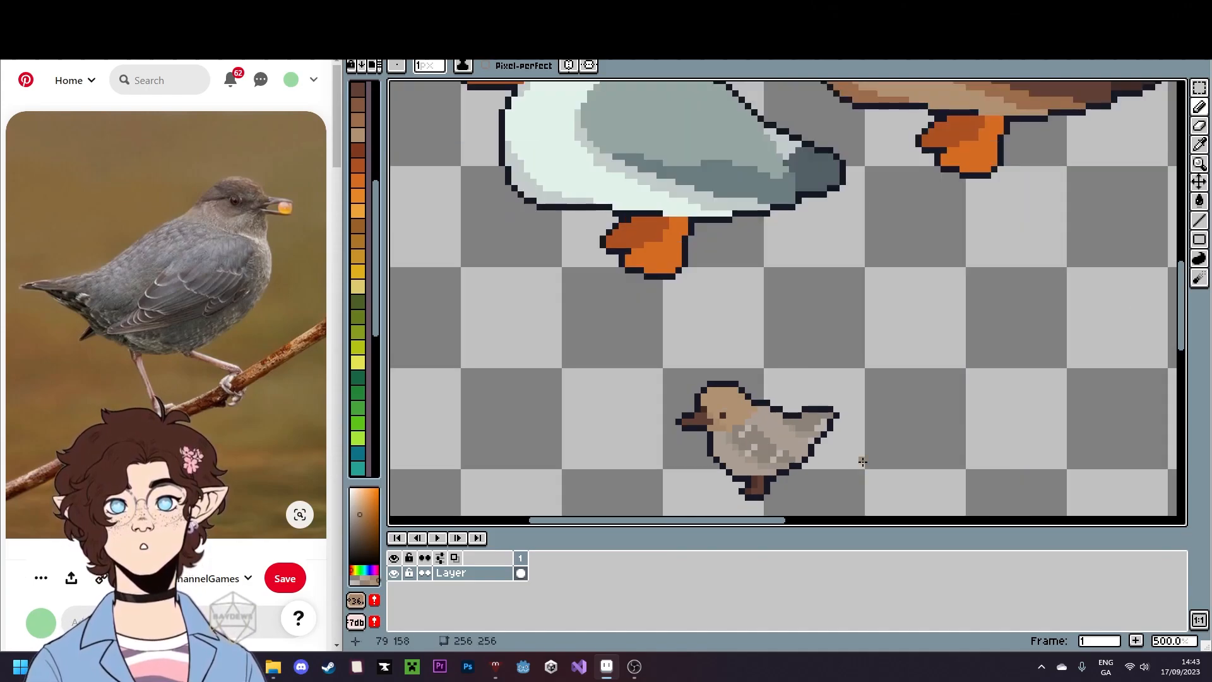
{"action": "left_click_drag", "start_coordinate": [863, 461], "coordinate": [783, 395]}
{"action": "left_click_drag", "start_coordinate": [733, 254], "coordinate": [712, 277]}
{"action": "scroll", "coordinate": [695, 293], "scroll_direction": "up", "scroll_amount": 1}
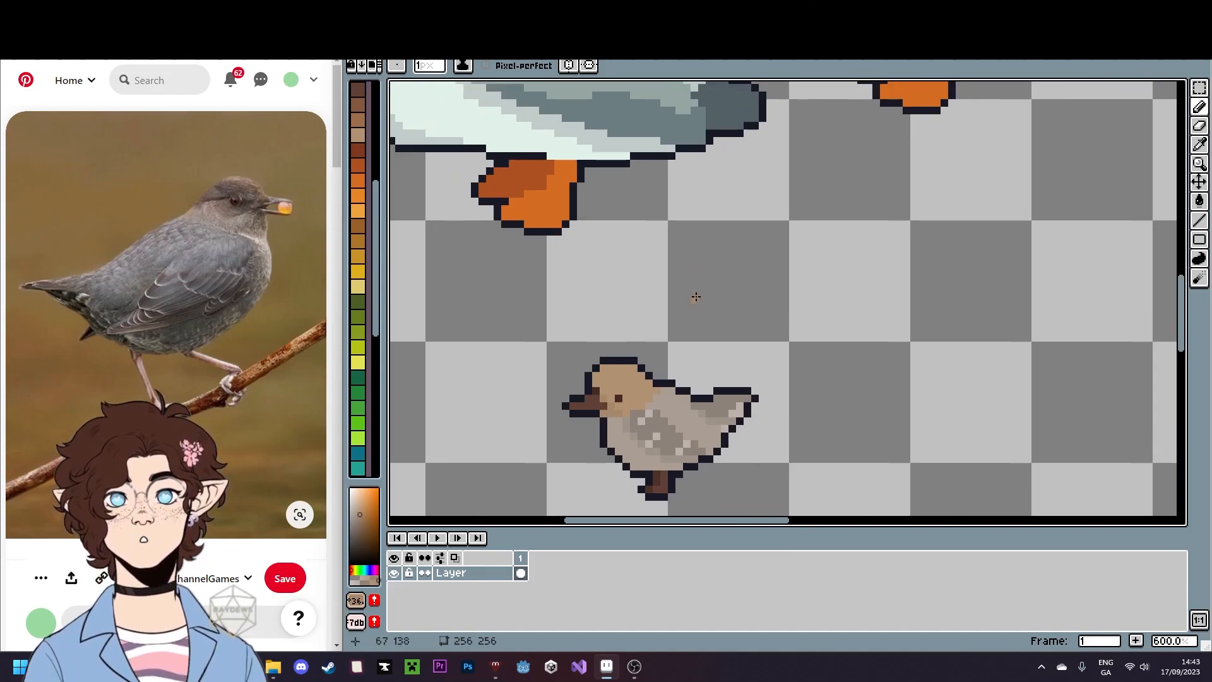
{"action": "scroll", "coordinate": [641, 388], "scroll_direction": "up", "scroll_amount": 4}
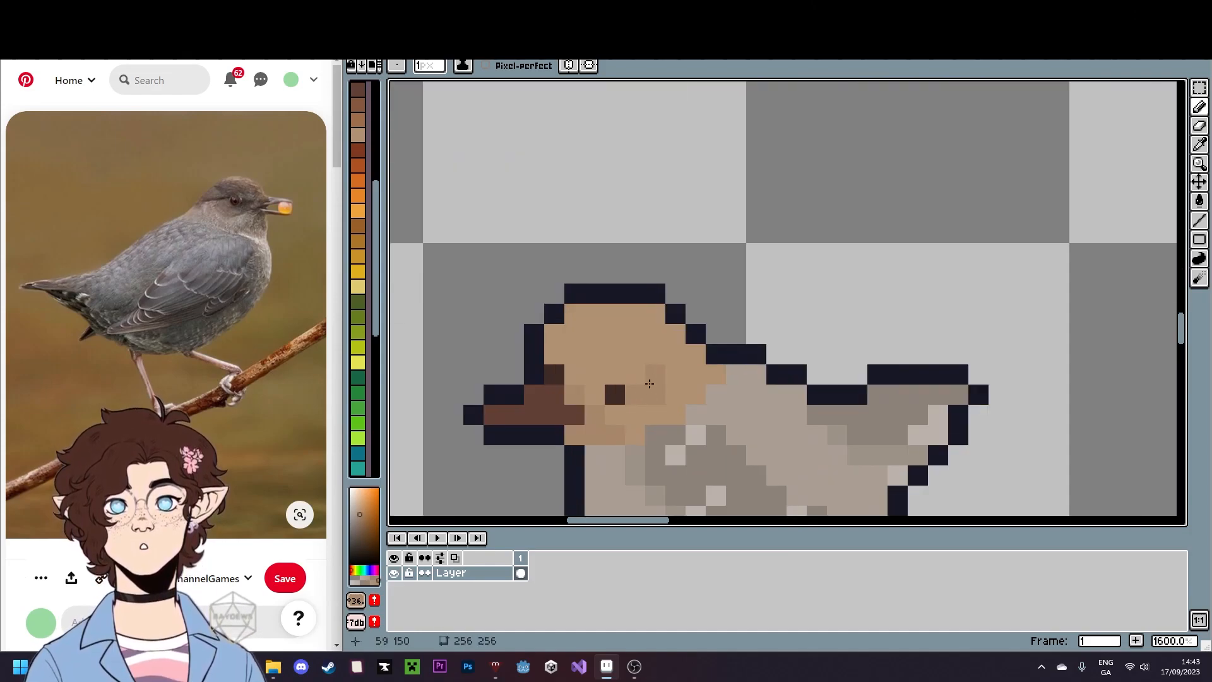
- Add darker tan shading pixels to the forehead just inside the outline
{"action": "scroll", "coordinate": [749, 394], "scroll_direction": "down", "scroll_amount": 5}
{"action": "left_click_drag", "start_coordinate": [883, 423], "coordinate": [793, 321]}
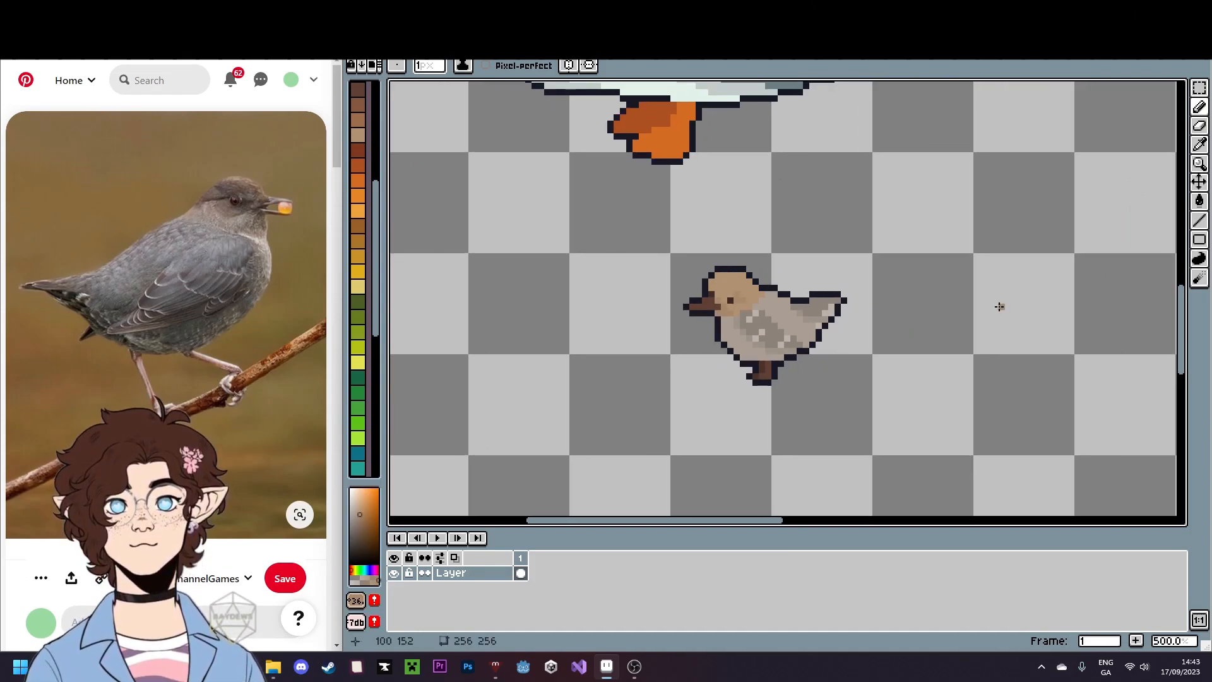
{"action": "scroll", "coordinate": [810, 284], "scroll_direction": "up", "scroll_amount": 3}
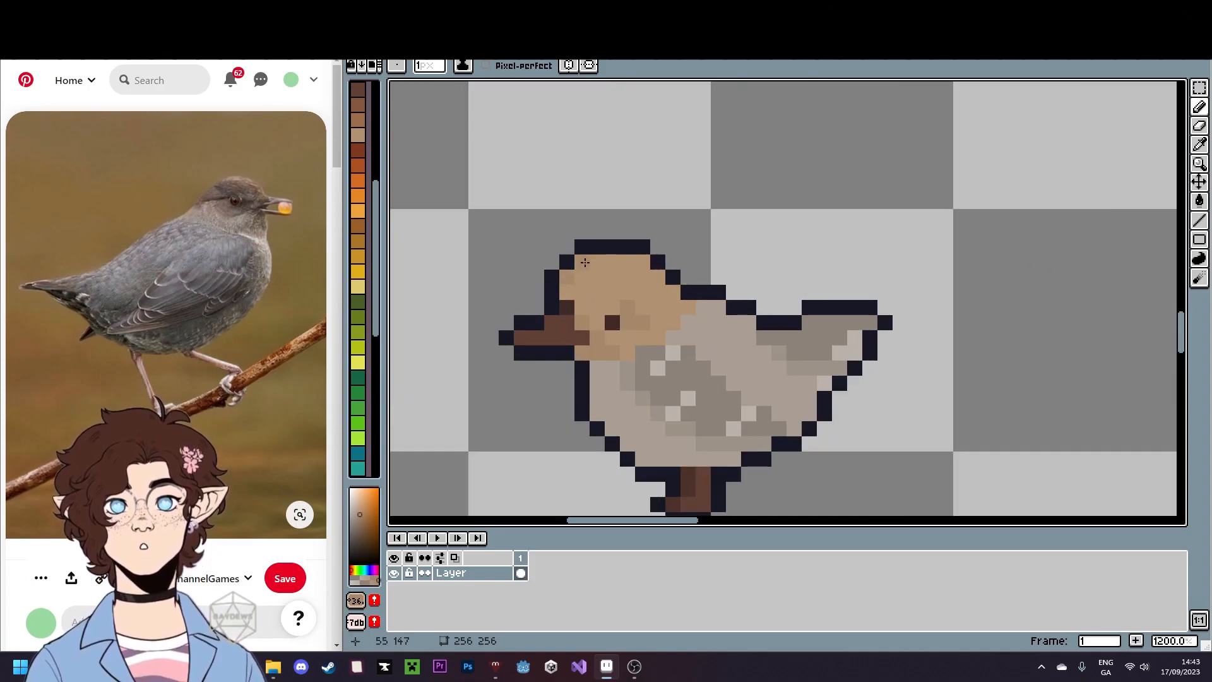
{"action": "scroll", "coordinate": [853, 391], "scroll_direction": "down", "scroll_amount": 4}
{"action": "left_click_drag", "start_coordinate": [941, 424], "coordinate": [859, 387]}
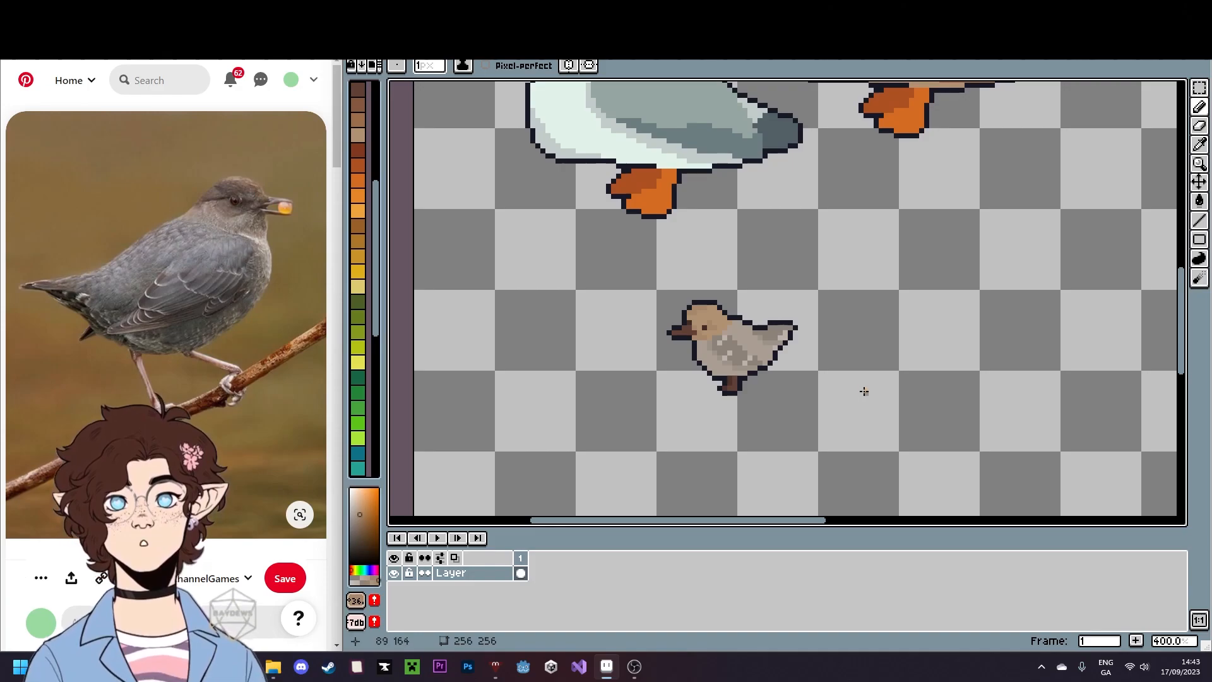
{"action": "scroll", "coordinate": [864, 389], "scroll_direction": "down", "scroll_amount": 2}
{"action": "scroll", "coordinate": [864, 388], "scroll_direction": "up", "scroll_amount": 2}
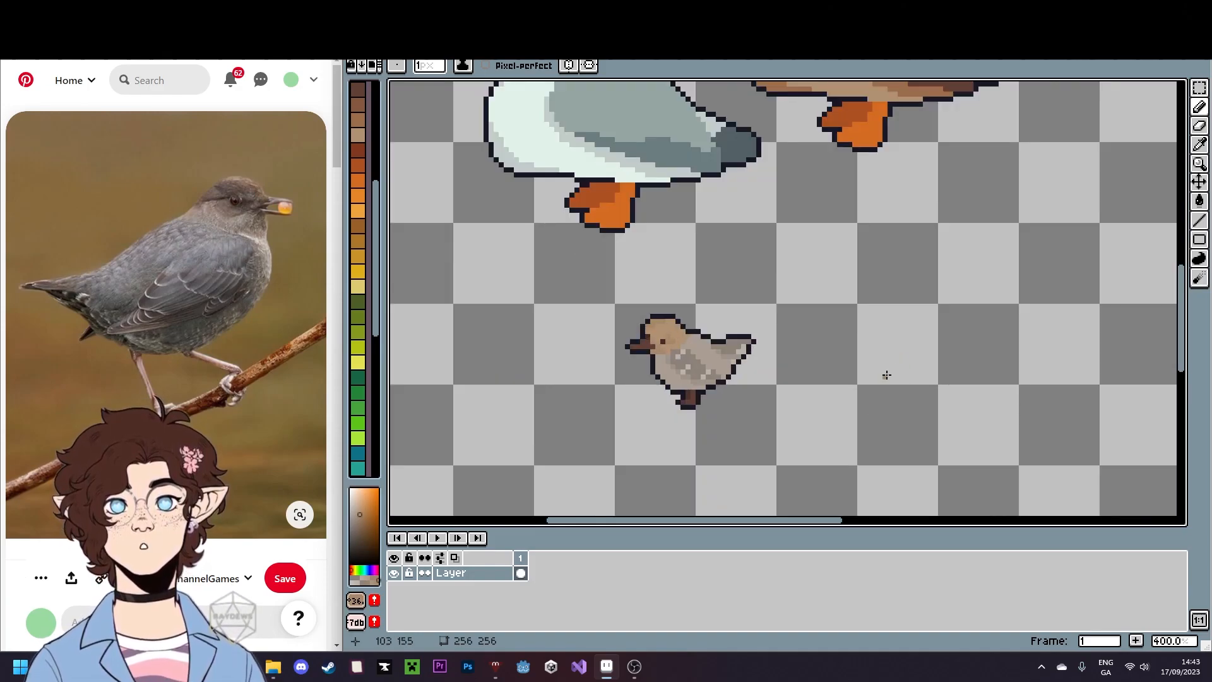
- Sample the mid-tone shade under the tail and fill a spot at the tail tip with it
{"action": "scroll", "coordinate": [747, 354], "scroll_direction": "up", "scroll_amount": 5}
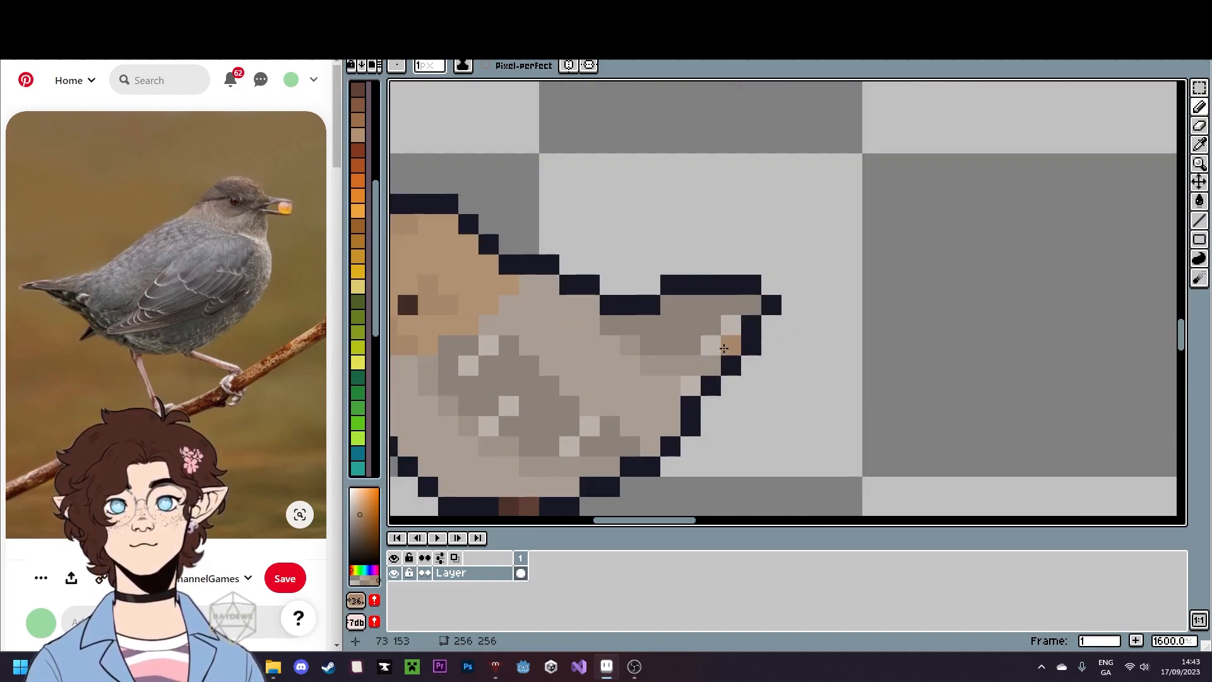
{"action": "key", "text": "i"}
{"action": "left_click", "coordinate": [695, 362]}
{"action": "key", "text": "g"}
{"action": "left_click", "coordinate": [744, 336]}
{"action": "scroll", "coordinate": [751, 344], "scroll_direction": "down", "scroll_amount": 1}
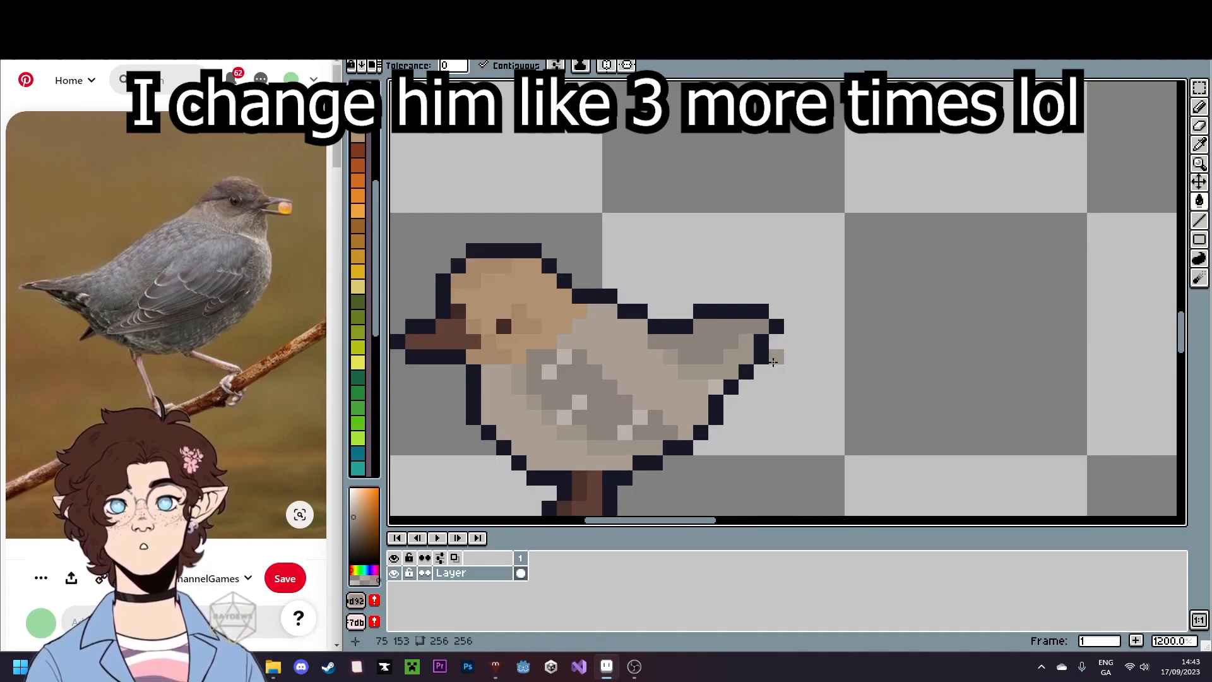
- Undo the last fill at the dipper's tail tip
{"action": "key", "text": "ctrl+z"}
{"action": "key", "text": "b"}
{"action": "scroll", "coordinate": [820, 385], "scroll_direction": "down", "scroll_amount": 6}
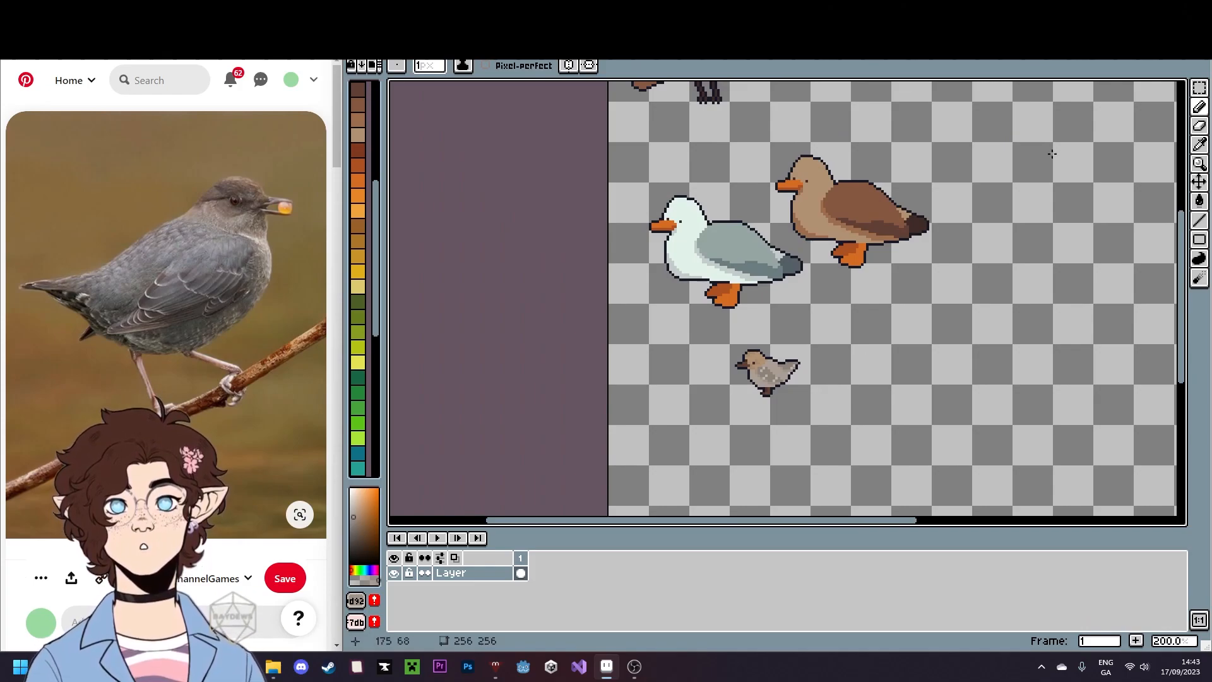
- Cut the small dipper out with a rectangular selection and paste it just above the white gull
{"action": "left_click", "coordinate": [1203, 86]}
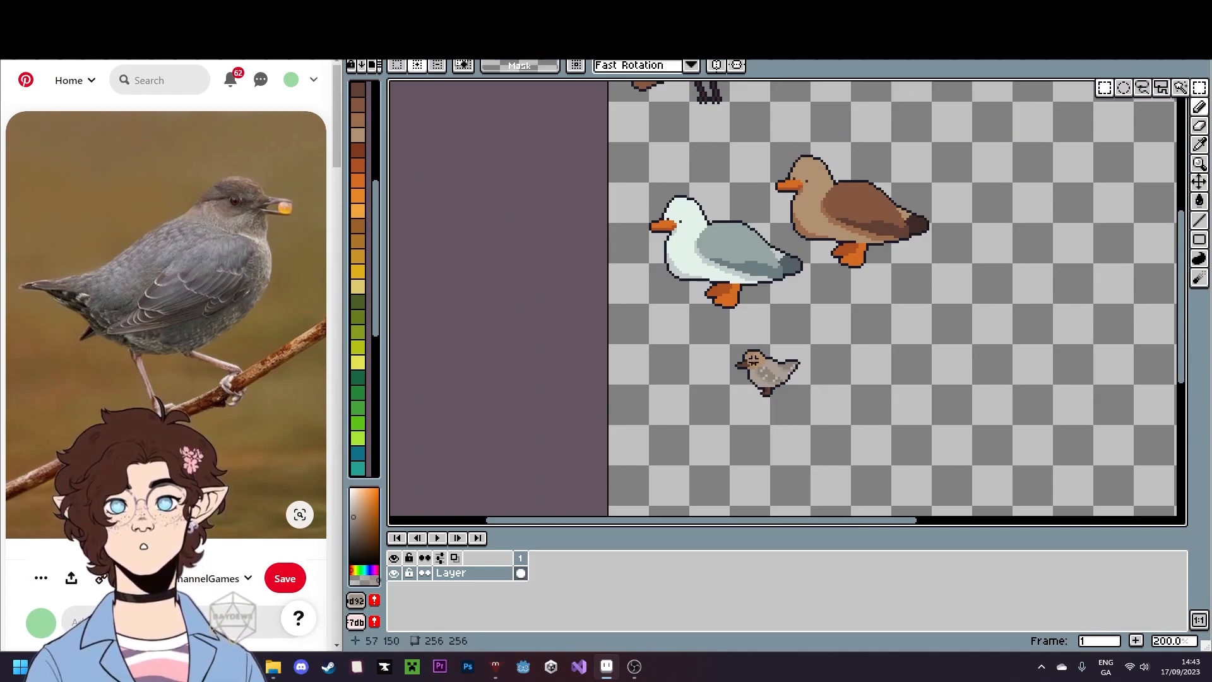
{"action": "scroll", "coordinate": [770, 377], "scroll_direction": "up", "scroll_amount": 3}
{"action": "left_click_drag", "start_coordinate": [678, 285], "coordinate": [878, 460]}
{"action": "left_click_drag", "start_coordinate": [844, 438], "coordinate": [849, 404]}
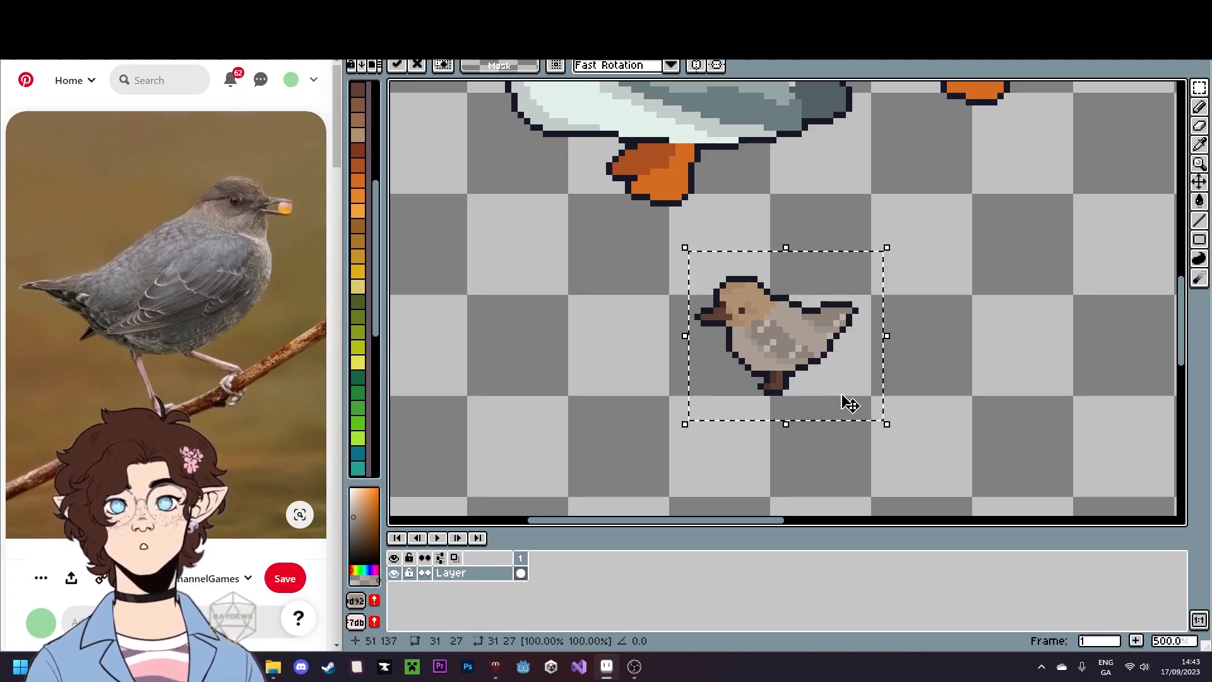
{"action": "key", "text": "Delete"}
{"action": "scroll", "coordinate": [751, 297], "scroll_direction": "down", "scroll_amount": 3}
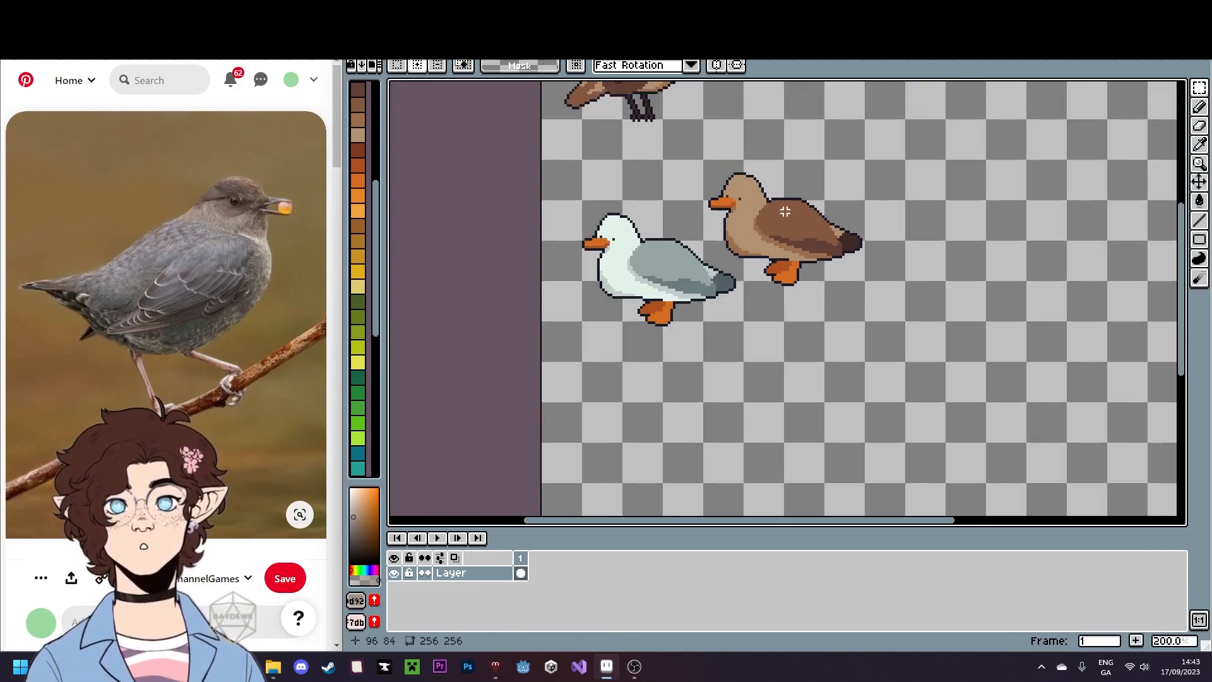
{"action": "key", "text": "ctrl+v"}
{"action": "left_click_drag", "start_coordinate": [714, 383], "coordinate": [689, 253]}
{"action": "key", "text": "ctrl+d"}
- Create a new 64 × 64 px RGBA sprite with a transparent background
{"action": "left_click", "coordinate": [355, 29]}
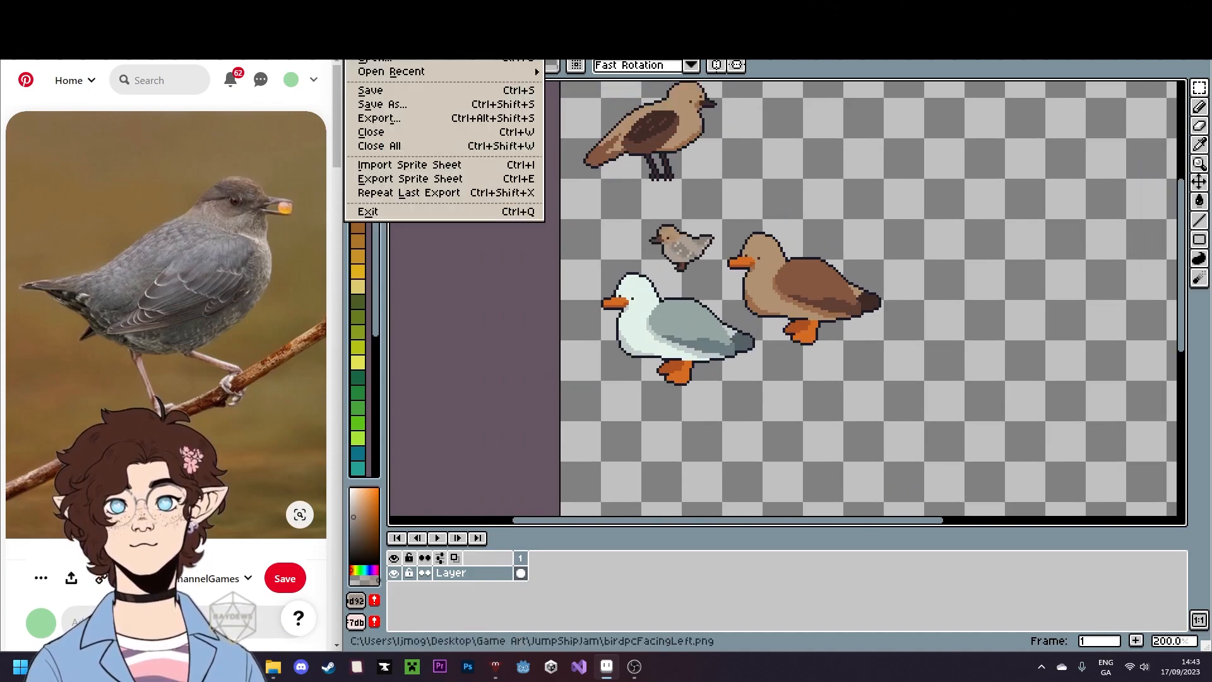
{"action": "left_click", "coordinate": [366, 44]}
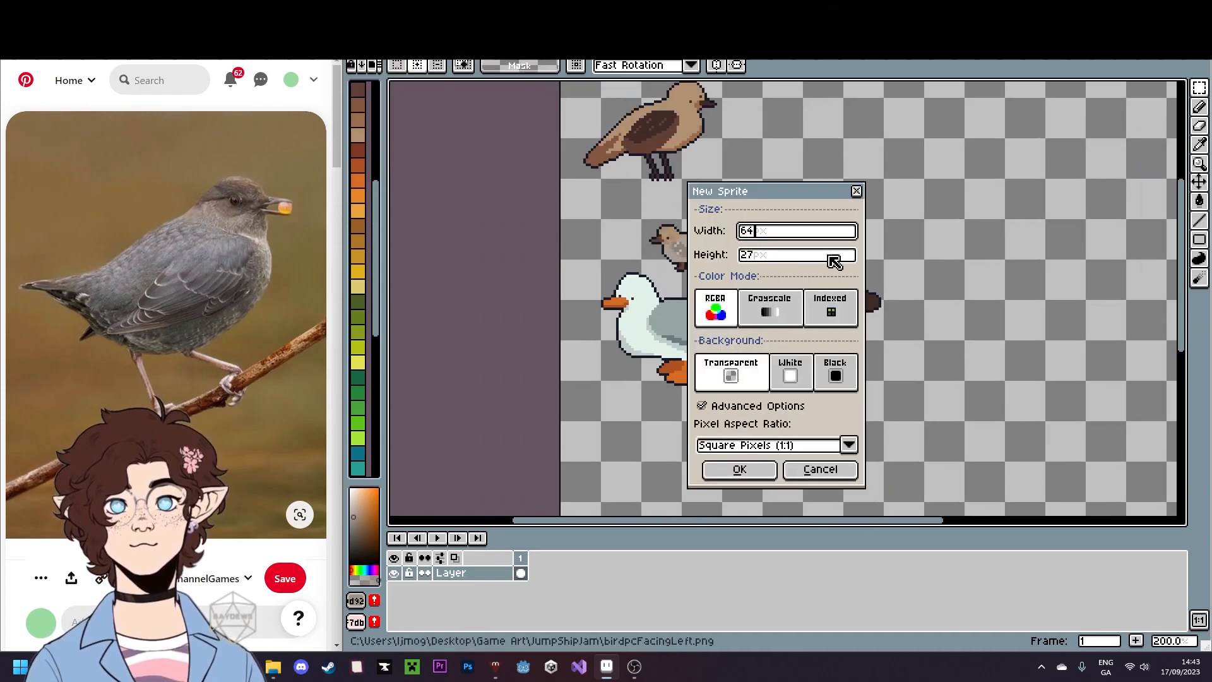
{"action": "key", "text": "Tab"}
{"action": "type", "text": "64"}
{"action": "left_click", "coordinate": [761, 469]}
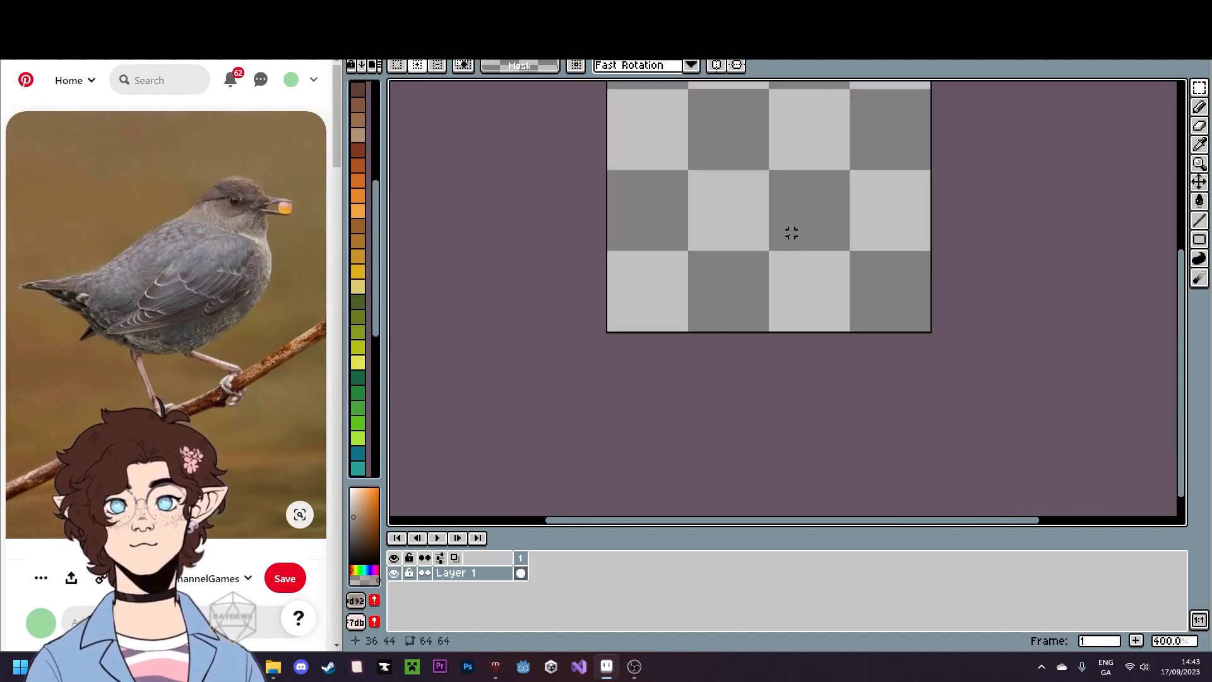
- Paste the copied dipper into the new sprite and place it near the middle of the canvas
{"action": "key", "text": "ctrl+v"}
{"action": "left_click_drag", "start_coordinate": [917, 330], "coordinate": [771, 326]}
{"action": "key", "text": "Return"}
{"action": "key", "text": "ctrl+d"}
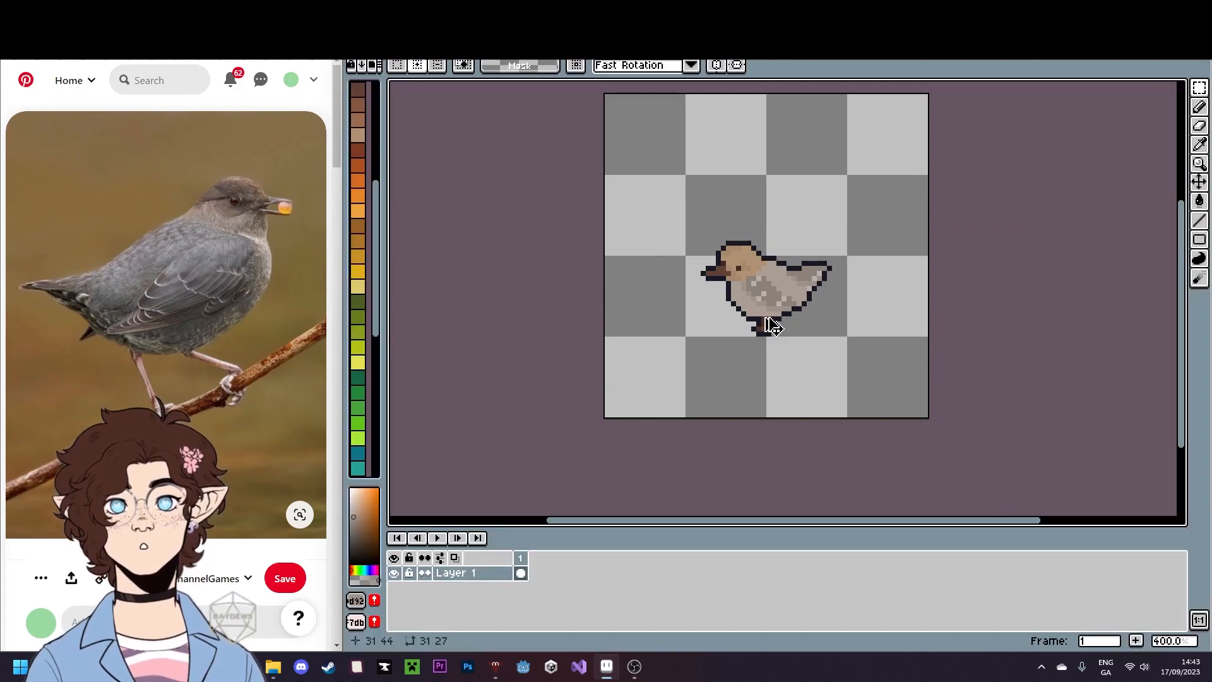
{"action": "scroll", "coordinate": [768, 321], "scroll_direction": "up", "scroll_amount": 2}
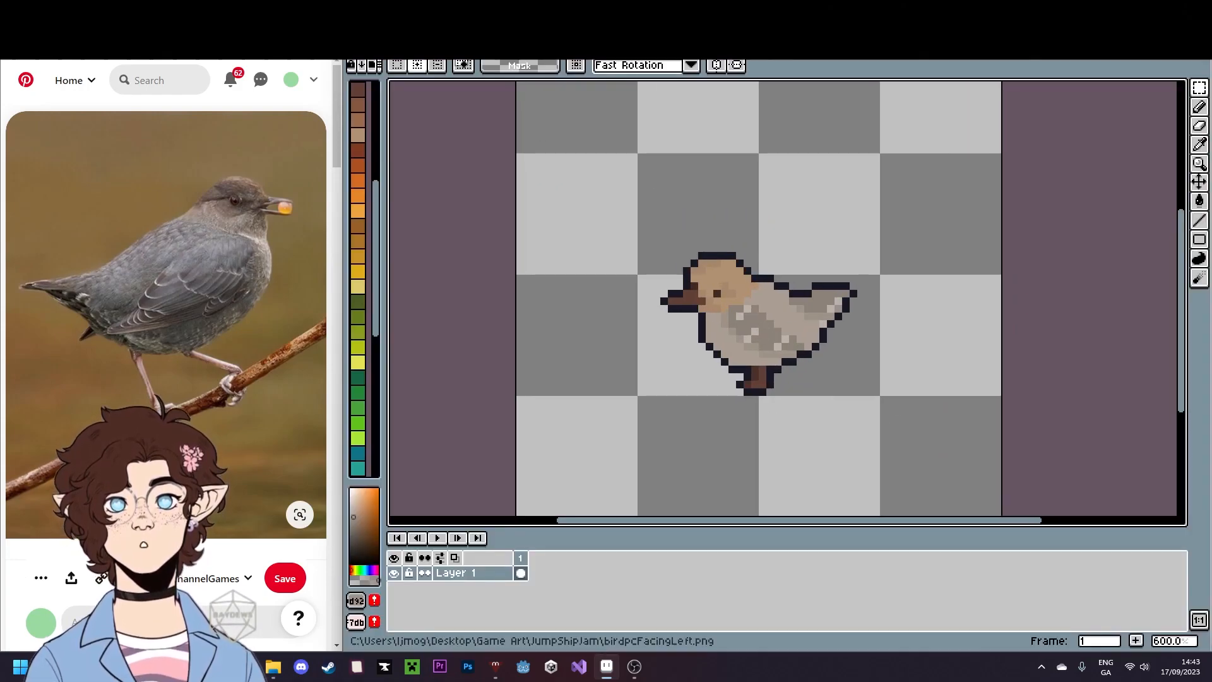
- Save the sprite as americanDipperFacingLeft.png and flip the dipper horizontally so it faces right
{"action": "key", "text": "alt+f"}
{"action": "left_click", "coordinate": [400, 103]}
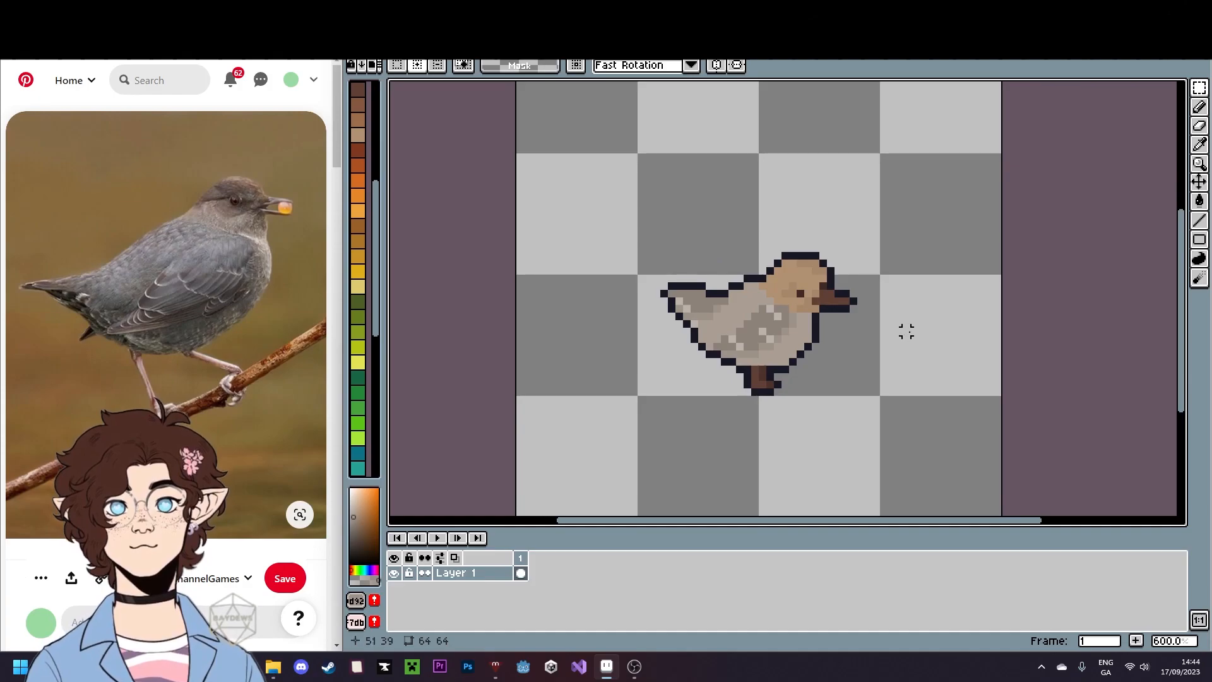
{"action": "key", "text": "alt+e"}
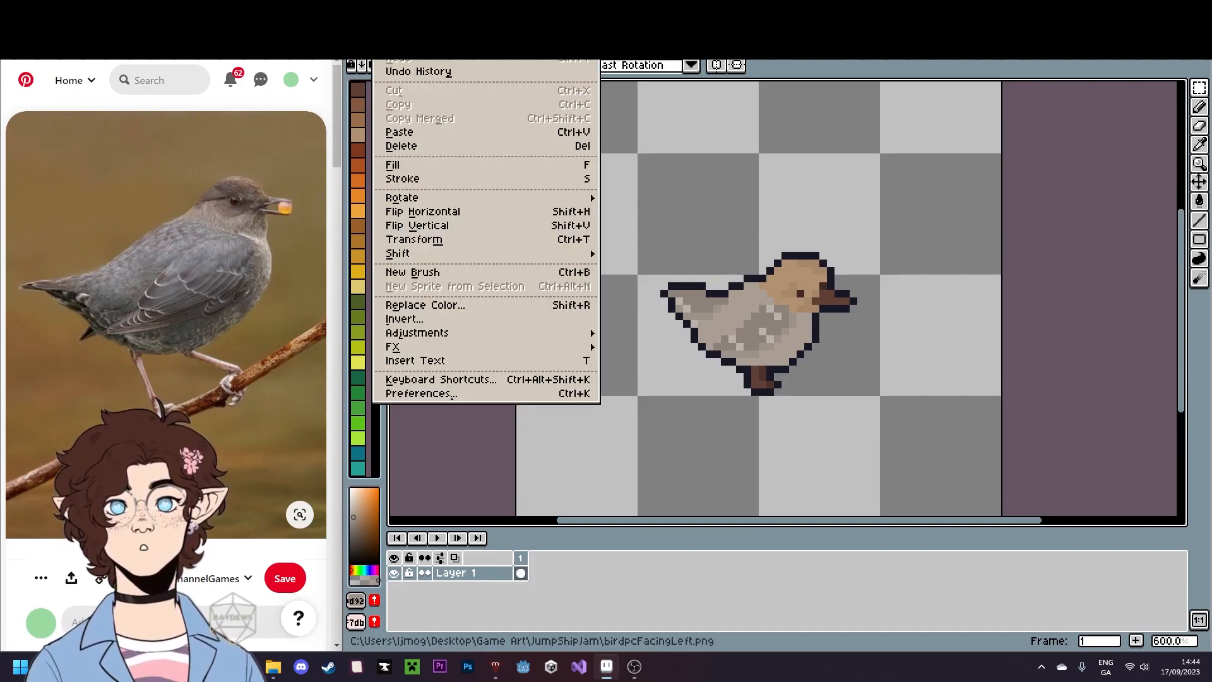
- Save the flipped sprite as americanDipperFacingRight.png in the JumpShipJam folder
{"action": "mouse_move", "coordinate": [359, 31]}
{"action": "left_click", "coordinate": [389, 103]}
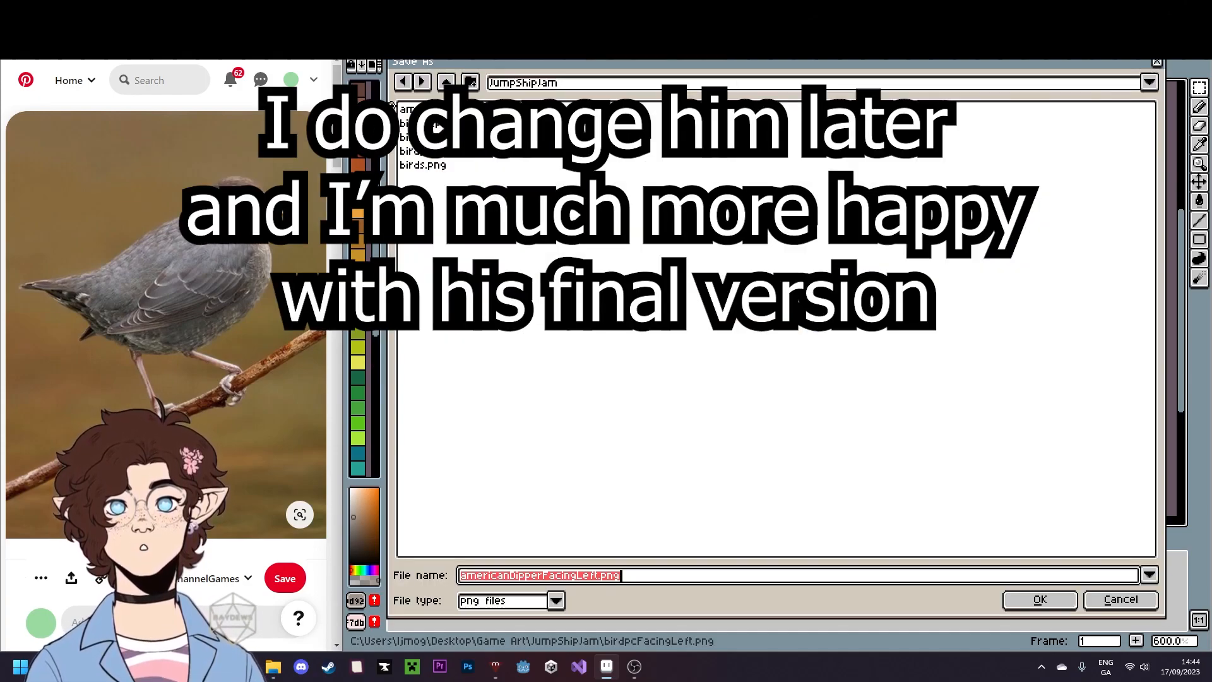
{"action": "left_click_drag", "start_coordinate": [599, 576], "coordinate": [579, 578]}
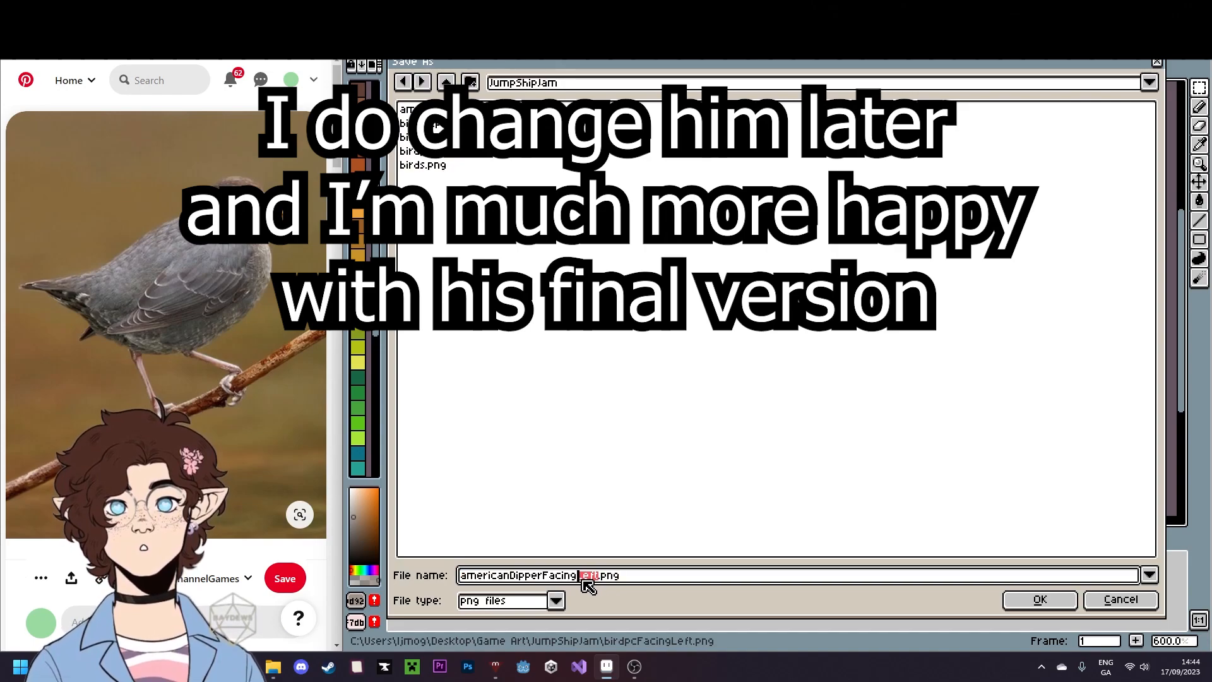
{"action": "type", "text": "Right"}
{"action": "left_click", "coordinate": [1028, 597]}
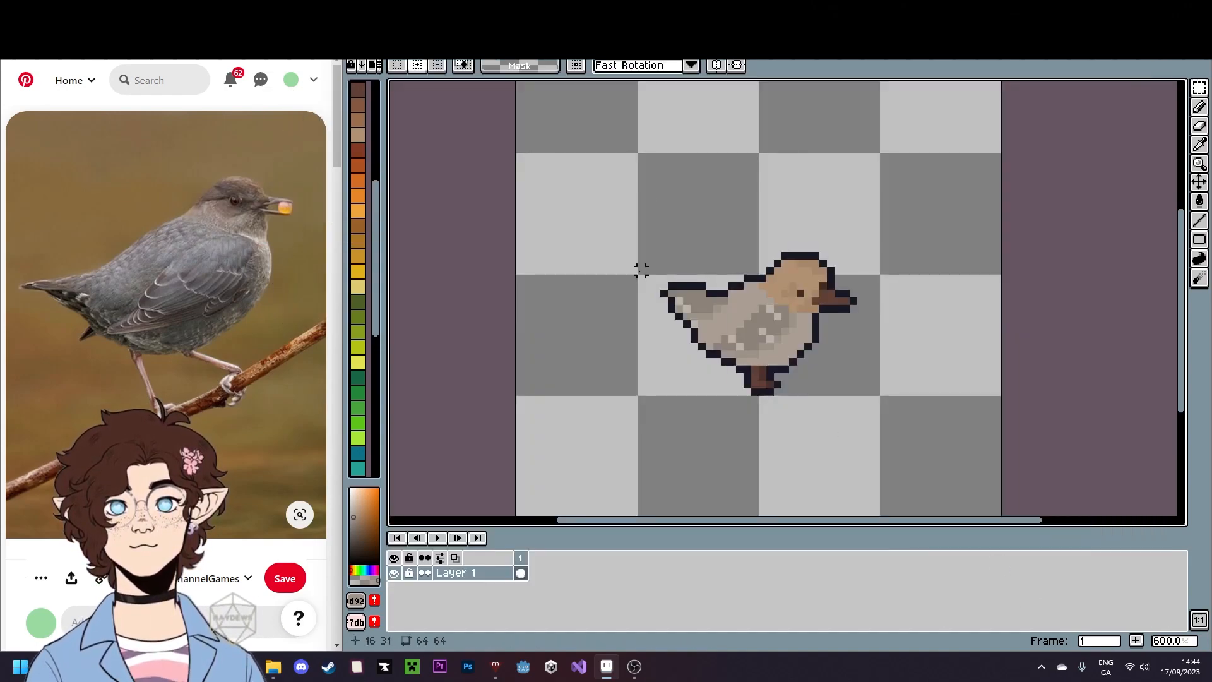
- Find the open left-facing gull sprite and copy the whole gull from it
{"action": "left_click", "coordinate": [748, 48]}
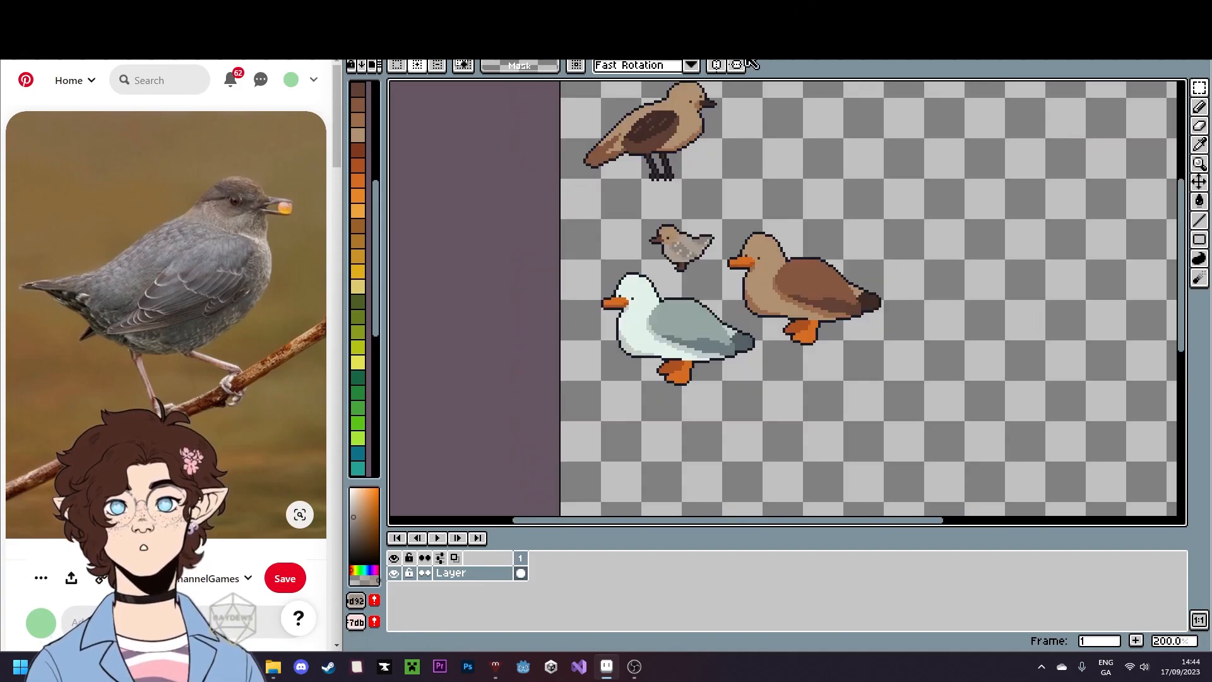
{"action": "left_click_drag", "start_coordinate": [715, 146], "coordinate": [731, 164]}
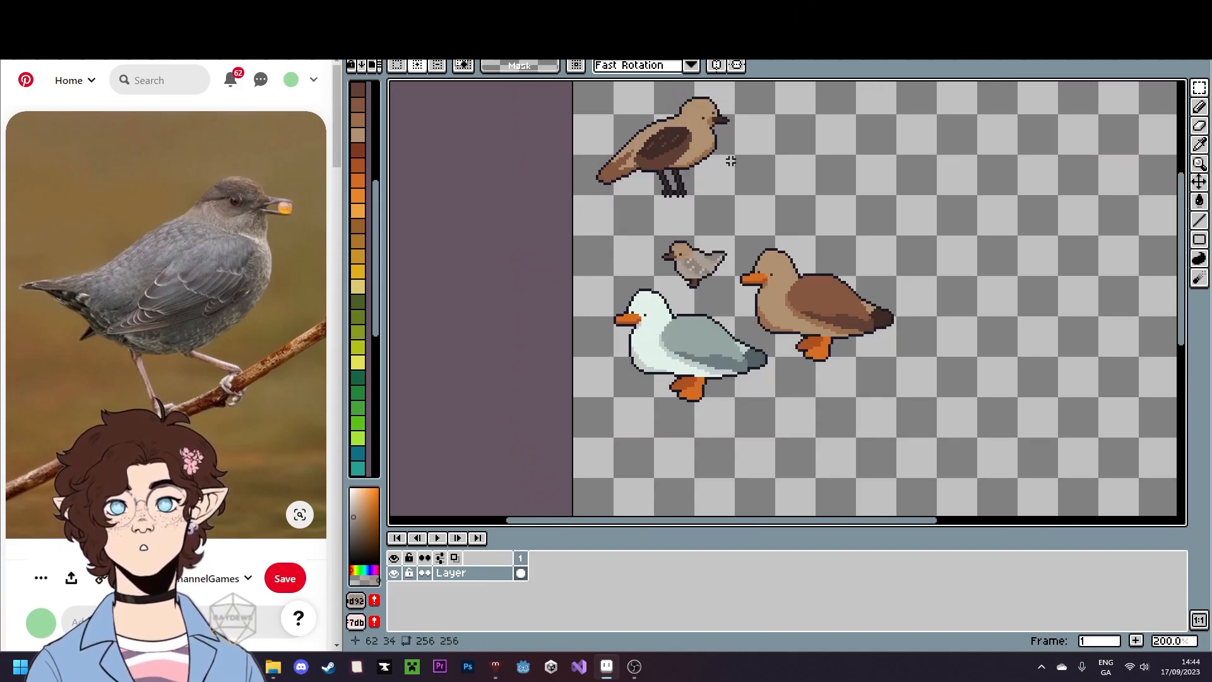
{"action": "scroll", "coordinate": [637, 340], "scroll_direction": "up", "scroll_amount": 1}
{"action": "left_click", "coordinate": [515, 48]}
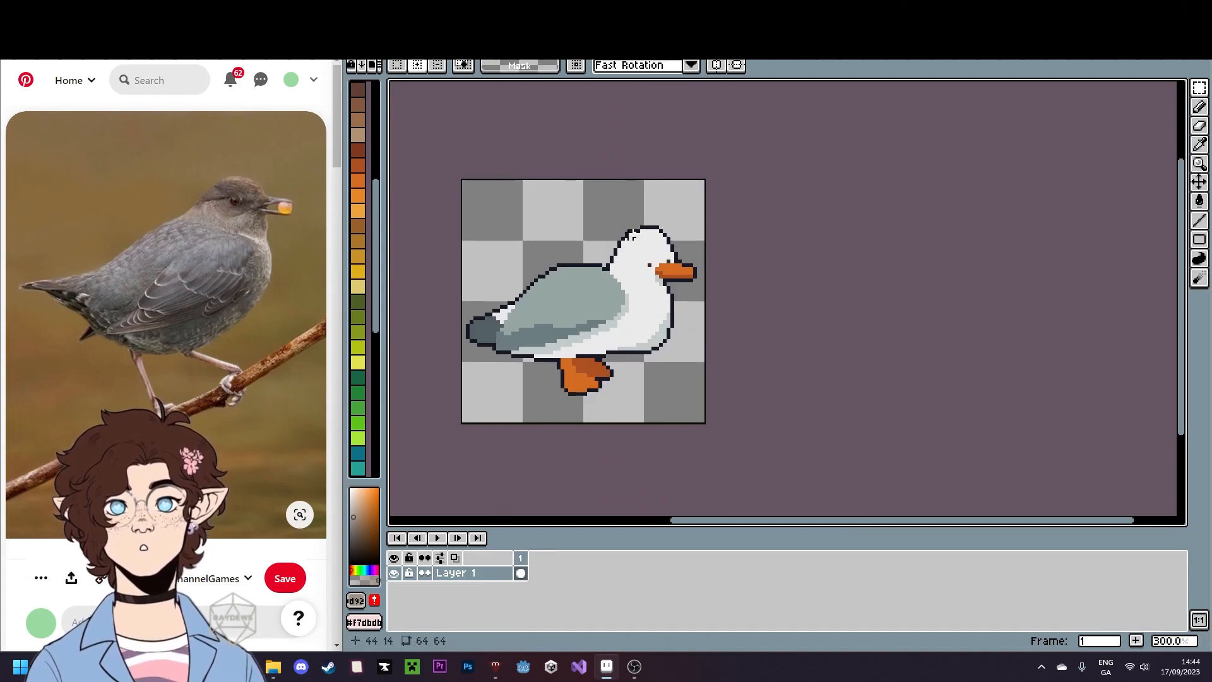
{"action": "key", "text": "i"}
{"action": "left_click", "coordinate": [1198, 89]}
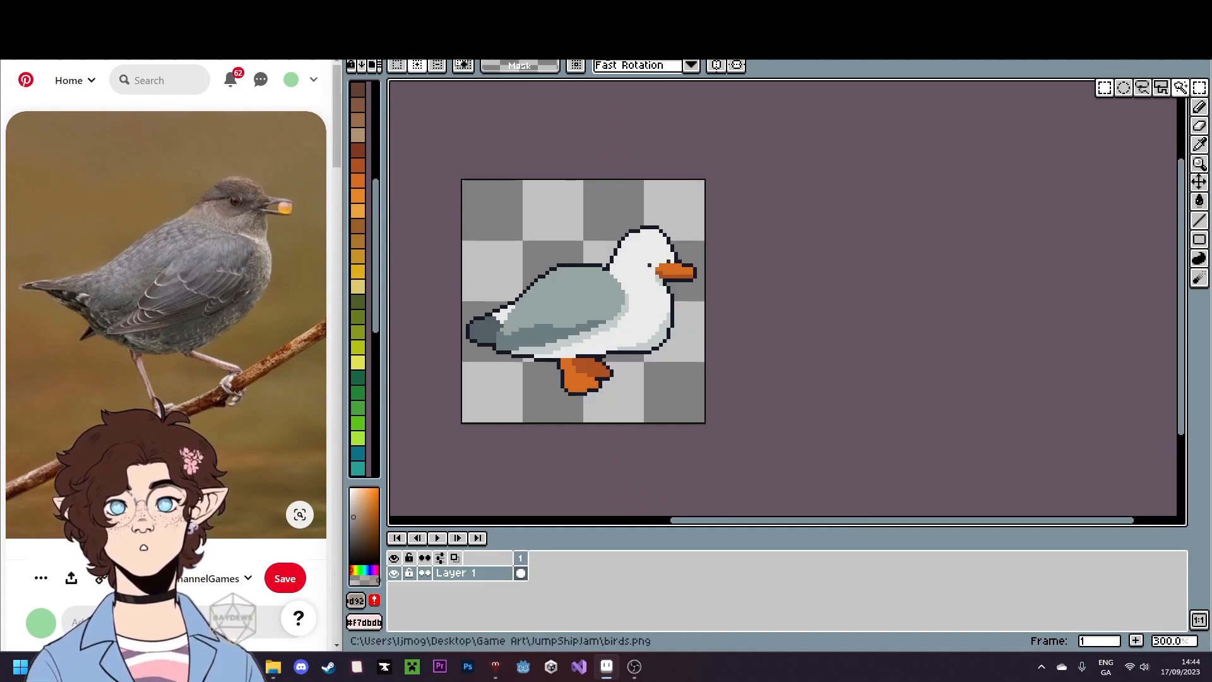
{"action": "left_click", "coordinate": [442, 48]}
{"action": "left_click_drag", "start_coordinate": [435, 135], "coordinate": [828, 433]}
{"action": "key", "text": "ctrl+d"}
- Paste the gull with white wing bars over the old white gull in the bird sheet
{"action": "left_click", "coordinate": [515, 48]}
{"action": "left_click", "coordinate": [593, 49]}
{"action": "key", "text": "ctrl+v"}
{"action": "left_click_drag", "start_coordinate": [697, 289], "coordinate": [737, 318]}
{"action": "key", "text": "ctrl+d"}
- Lasso the brown orange-billed bird beside the gull and delete it from the sheet
{"action": "key", "text": "l"}
{"action": "left_click_drag", "start_coordinate": [940, 364], "coordinate": [883, 393]}
{"action": "mouse_move", "coordinate": [810, 327]}
{"action": "left_mouse_down"}
{"action": "mouse_move", "coordinate": [799, 207]}
{"action": "mouse_move", "coordinate": [1011, 210]}
{"action": "mouse_move", "coordinate": [1056, 336]}
{"action": "mouse_move", "coordinate": [958, 361]}
{"action": "left_mouse_up"}
{"action": "key", "text": "Delete"}
{"action": "scroll", "coordinate": [838, 319], "scroll_direction": "down", "scroll_amount": 1}
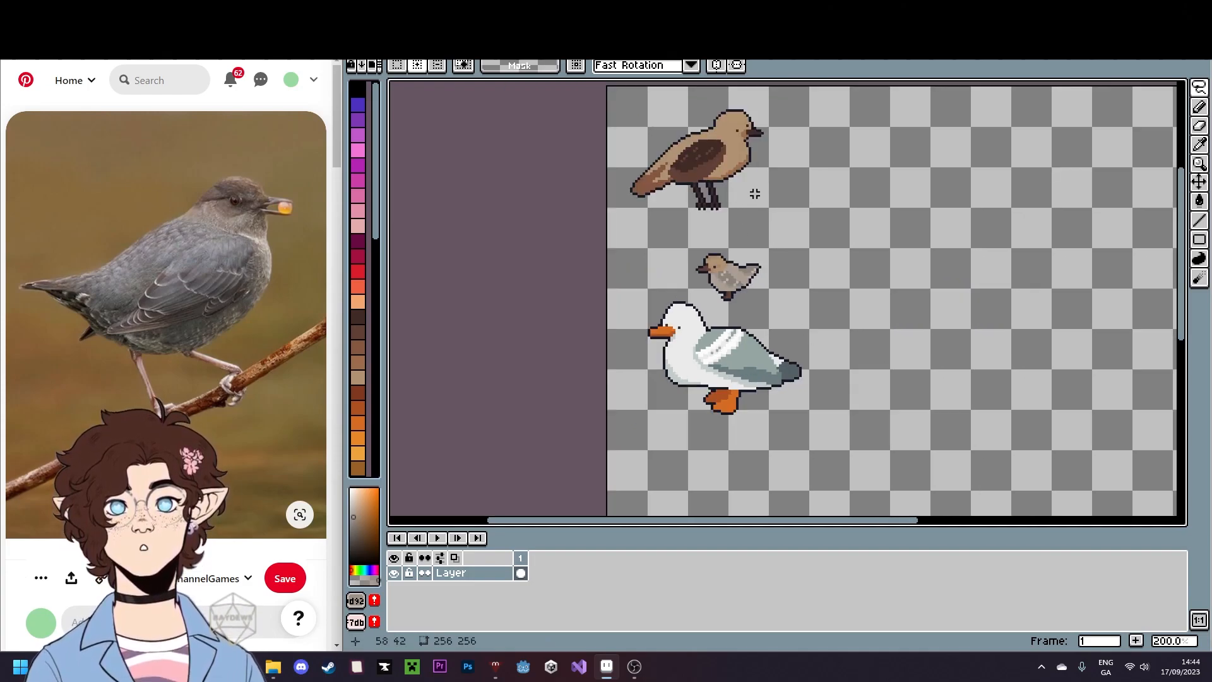
- Lasso the long-legged brown bird, move it beside the gull and flip it horizontally to face left
{"action": "mouse_move", "coordinate": [755, 194]}
{"action": "left_mouse_down"}
{"action": "mouse_move", "coordinate": [615, 221]}
{"action": "mouse_move", "coordinate": [798, 140]}
{"action": "left_mouse_up"}
{"action": "mouse_move", "coordinate": [715, 190]}
{"action": "left_mouse_down"}
{"action": "mouse_move", "coordinate": [923, 194]}
{"action": "mouse_move", "coordinate": [940, 325]}
{"action": "left_mouse_up"}
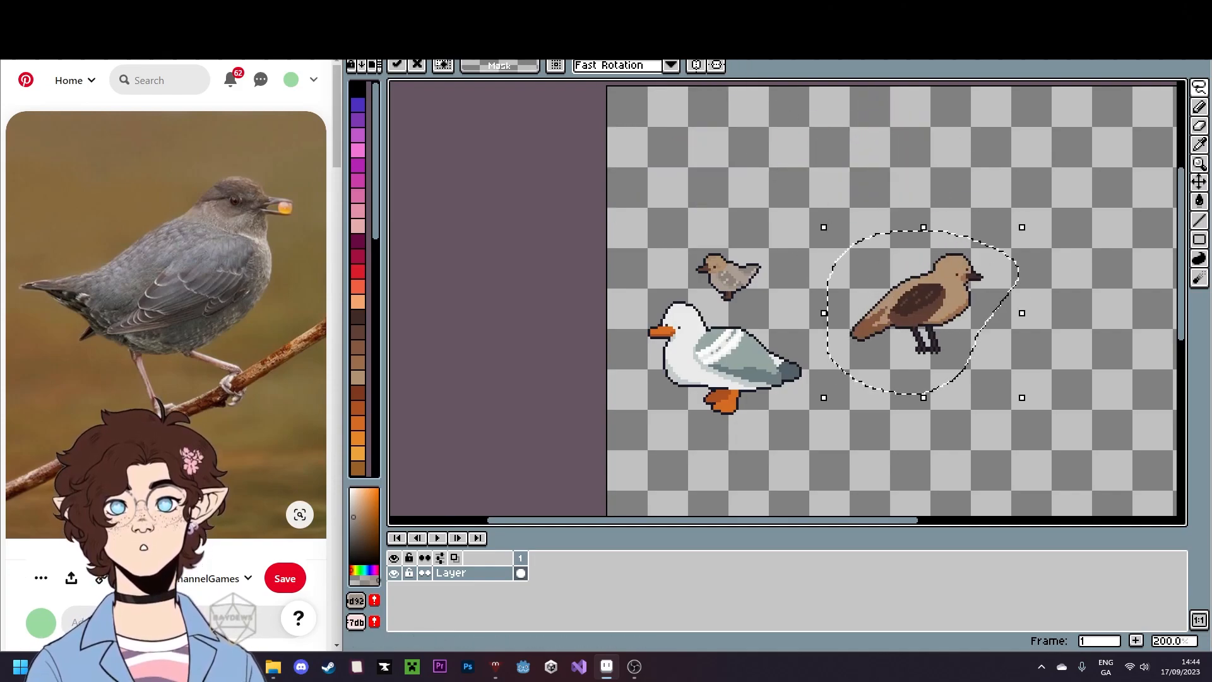
{"action": "left_click", "coordinate": [384, 29]}
{"action": "left_click", "coordinate": [429, 218]}
{"action": "left_click_drag", "start_coordinate": [964, 337], "coordinate": [926, 365]}
{"action": "key", "text": "ctrl+d"}
{"action": "scroll", "coordinate": [919, 305], "scroll_direction": "up", "scroll_amount": 1}
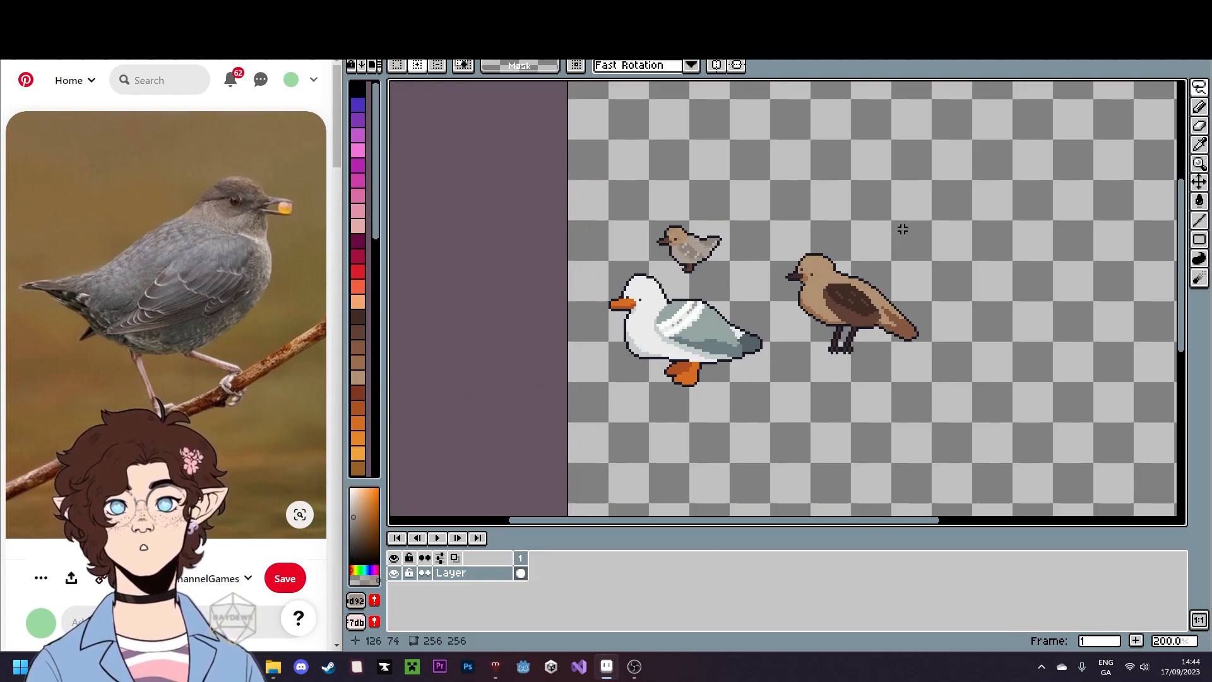
- Lasso the dipper's lower body and legs and move them up one pixel to flatten the body
{"action": "scroll", "coordinate": [868, 275], "scroll_direction": "up", "scroll_amount": 2}
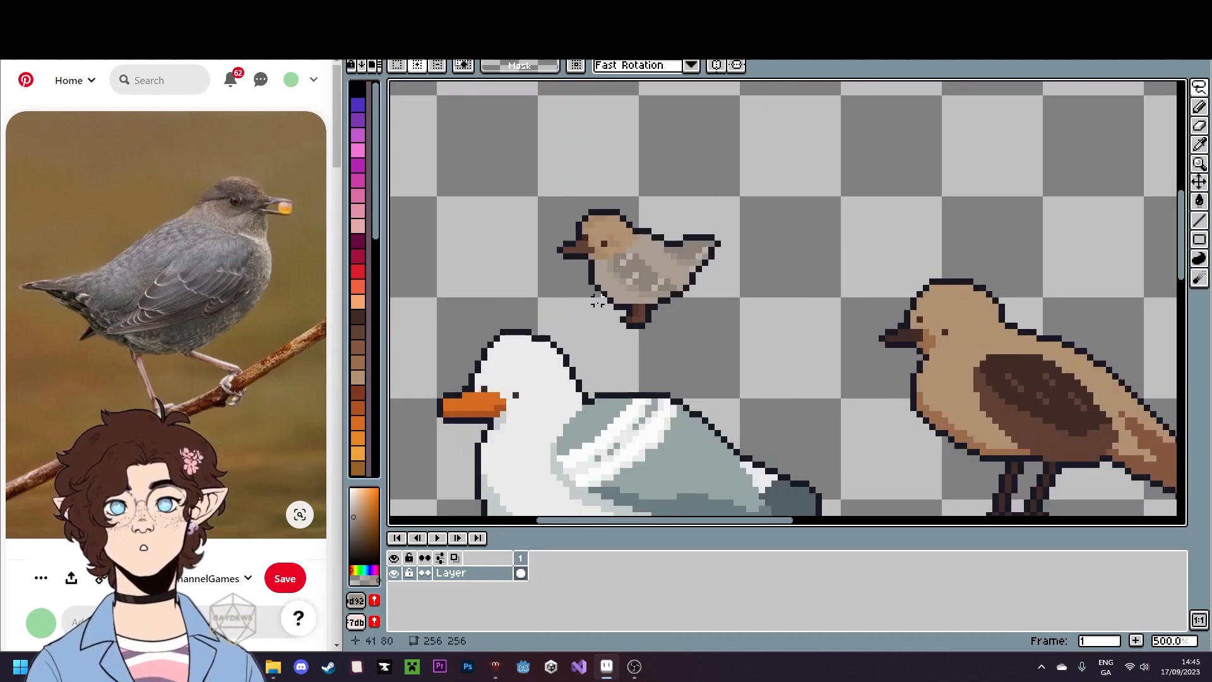
{"action": "scroll", "coordinate": [596, 301], "scroll_direction": "down", "scroll_amount": 2}
{"action": "left_click_drag", "start_coordinate": [724, 344], "coordinate": [631, 326]}
{"action": "left_click_drag", "start_coordinate": [725, 438], "coordinate": [733, 427]}
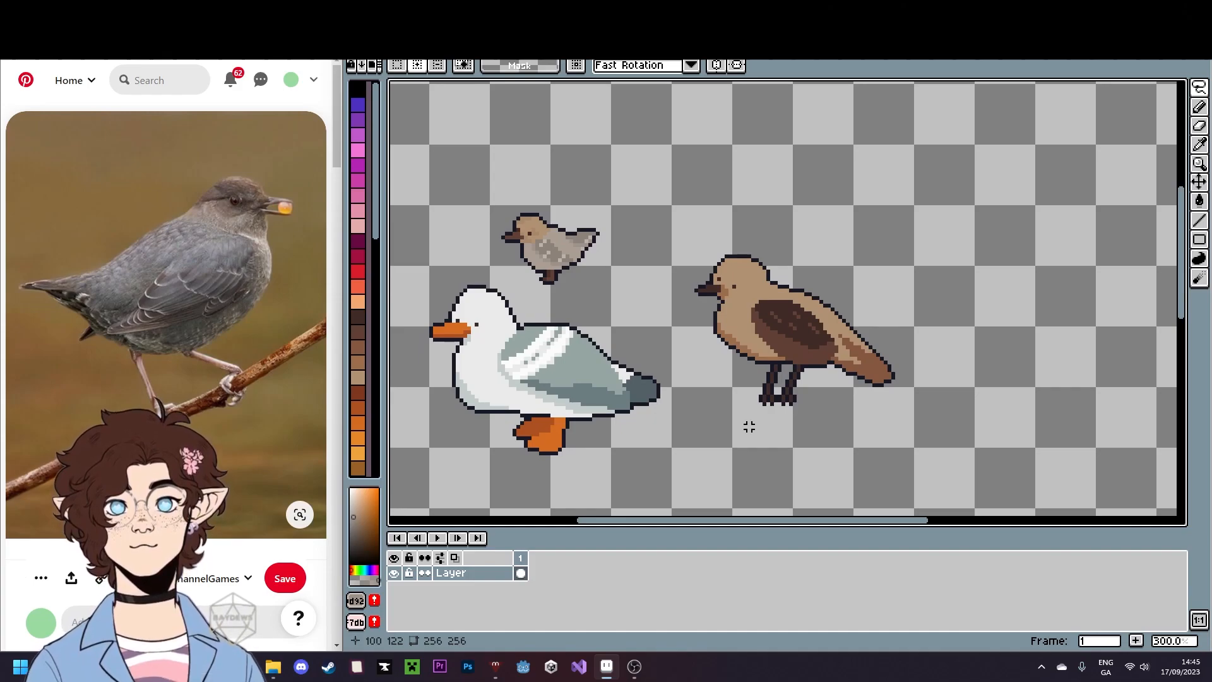
{"action": "scroll", "coordinate": [546, 249], "scroll_direction": "up", "scroll_amount": 2}
{"action": "mouse_move", "coordinate": [463, 316]}
{"action": "left_mouse_down"}
{"action": "mouse_move", "coordinate": [726, 278]}
{"action": "mouse_move", "coordinate": [442, 247]}
{"action": "mouse_move", "coordinate": [460, 310]}
{"action": "left_mouse_up"}
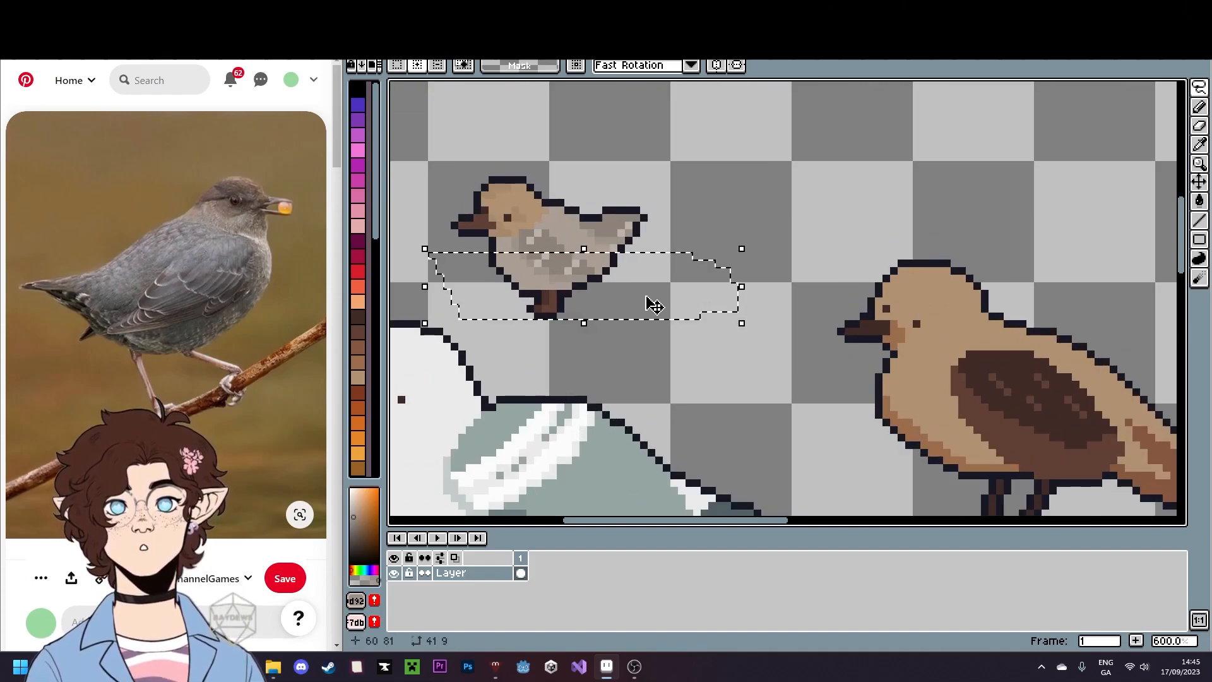
{"action": "key", "text": "ctrl+d"}
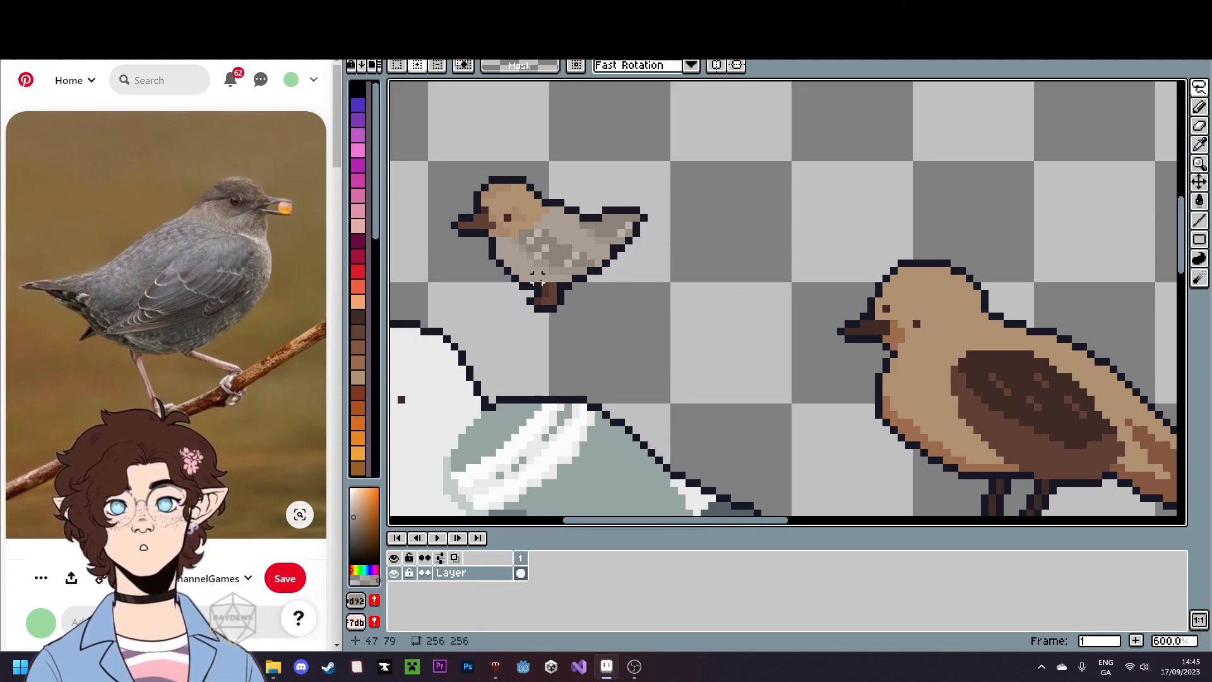
- Lasso the back and front parts of the dipper's head in turn and shift each one pixel towards the tail
{"action": "scroll", "coordinate": [484, 293], "scroll_direction": "up", "scroll_amount": 1}
{"action": "left_click_drag", "start_coordinate": [486, 291], "coordinate": [583, 375]}
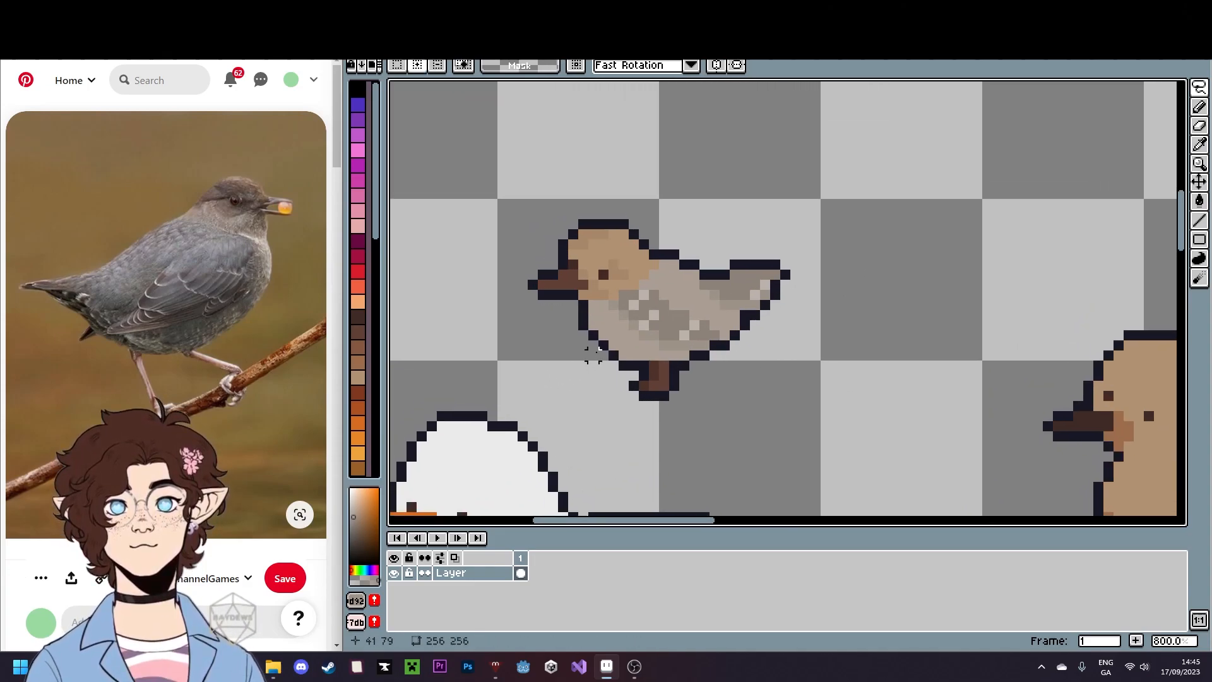
{"action": "left_click", "coordinate": [603, 203]}
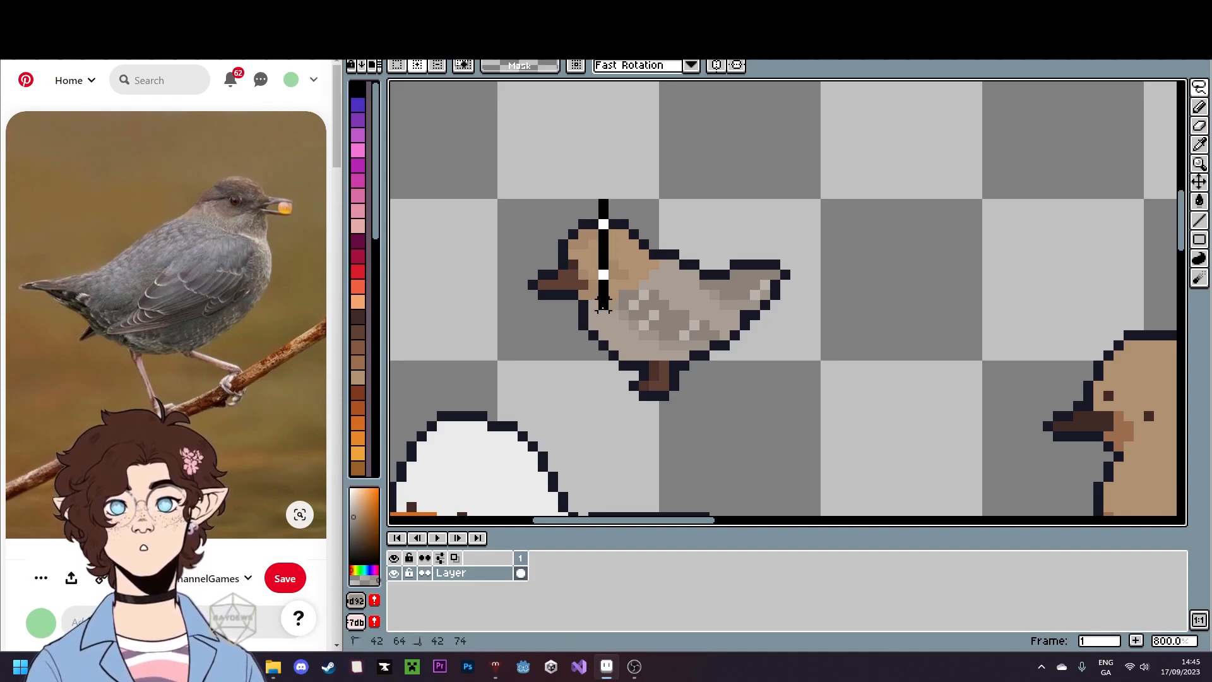
{"action": "left_click_drag", "start_coordinate": [609, 313], "coordinate": [693, 323]}
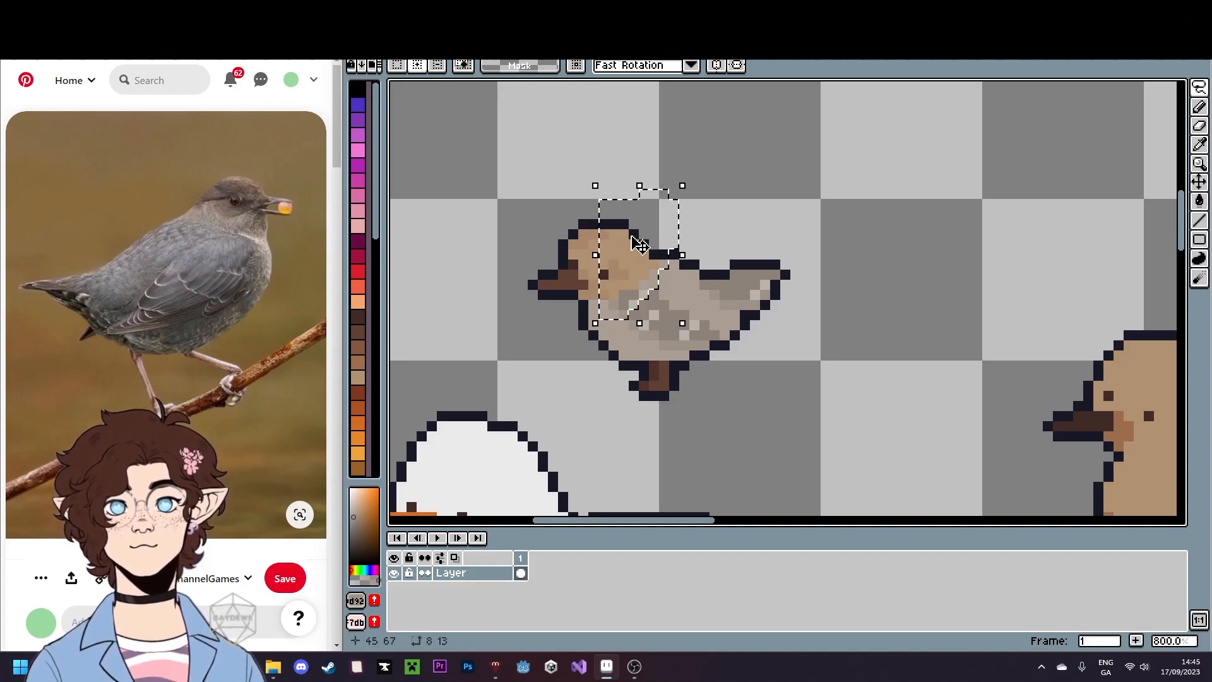
{"action": "mouse_move", "coordinate": [573, 204]}
{"action": "left_mouse_down"}
{"action": "mouse_move", "coordinate": [501, 305]}
{"action": "mouse_move", "coordinate": [592, 314]}
{"action": "mouse_move", "coordinate": [603, 296]}
{"action": "mouse_move", "coordinate": [598, 202]}
{"action": "left_mouse_up"}
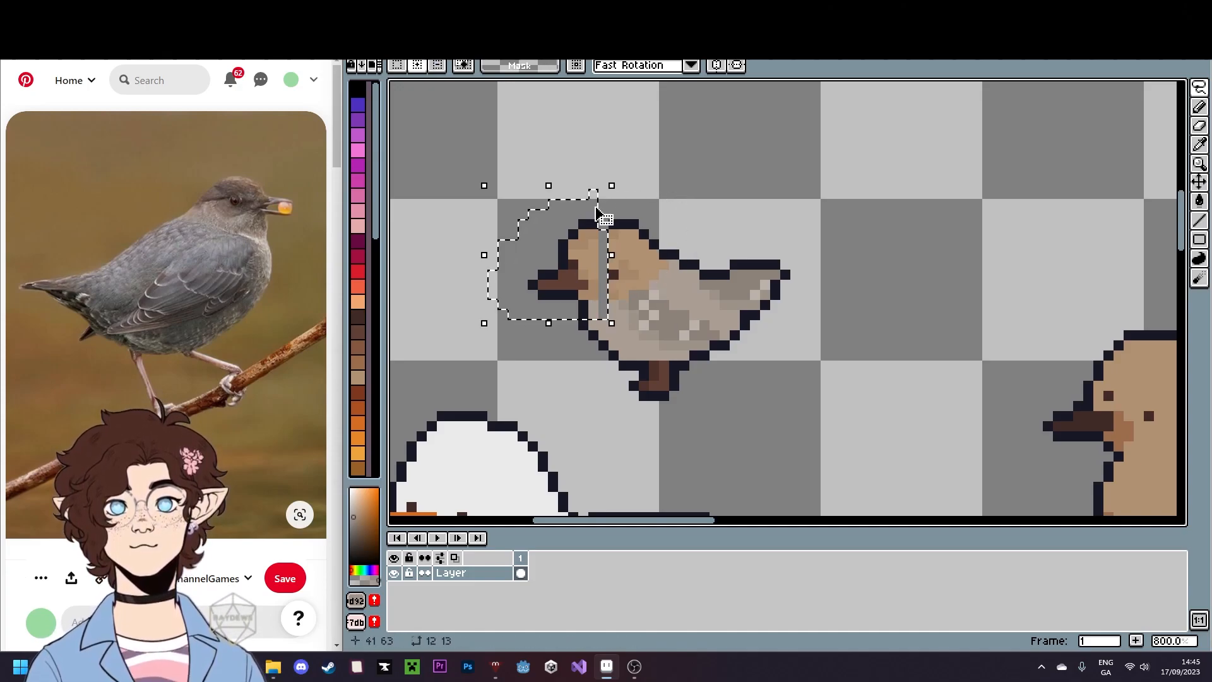
{"action": "left_click_drag", "start_coordinate": [584, 284], "coordinate": [593, 284]}
{"action": "key", "text": "ctrl+d"}
- Erase the stray pixel below the dipper's beak, sample the outline colour #171826 and repair the breast outline with it
{"action": "scroll", "coordinate": [583, 346], "scroll_direction": "up", "scroll_amount": 4}
{"action": "key", "text": "e"}
{"action": "left_click", "coordinate": [588, 276]}
{"action": "key", "text": "i"}
{"action": "left_click", "coordinate": [621, 215]}
{"action": "key", "text": "b"}
{"action": "left_click", "coordinate": [625, 258]}
{"action": "scroll", "coordinate": [625, 257], "scroll_direction": "down", "scroll_amount": 5}
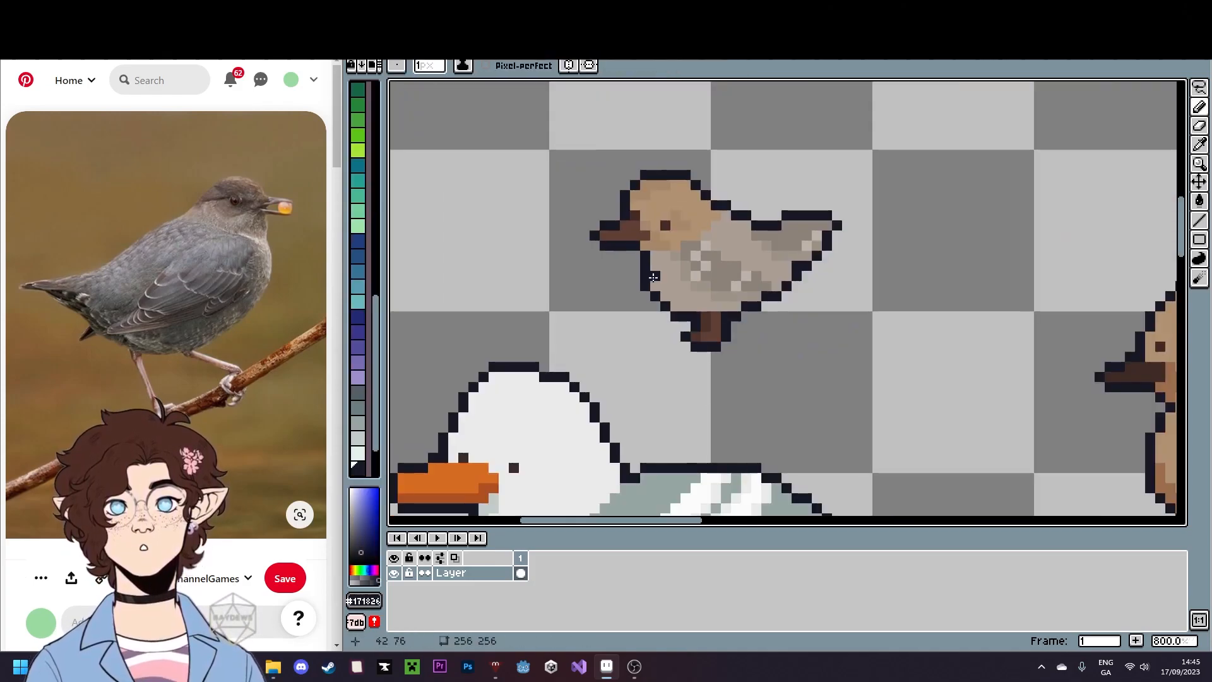
- Erase the outline pixels behind the dipper's nape and redraw the upper back outline one pixel lower
{"action": "scroll", "coordinate": [642, 226], "scroll_direction": "up", "scroll_amount": 4}
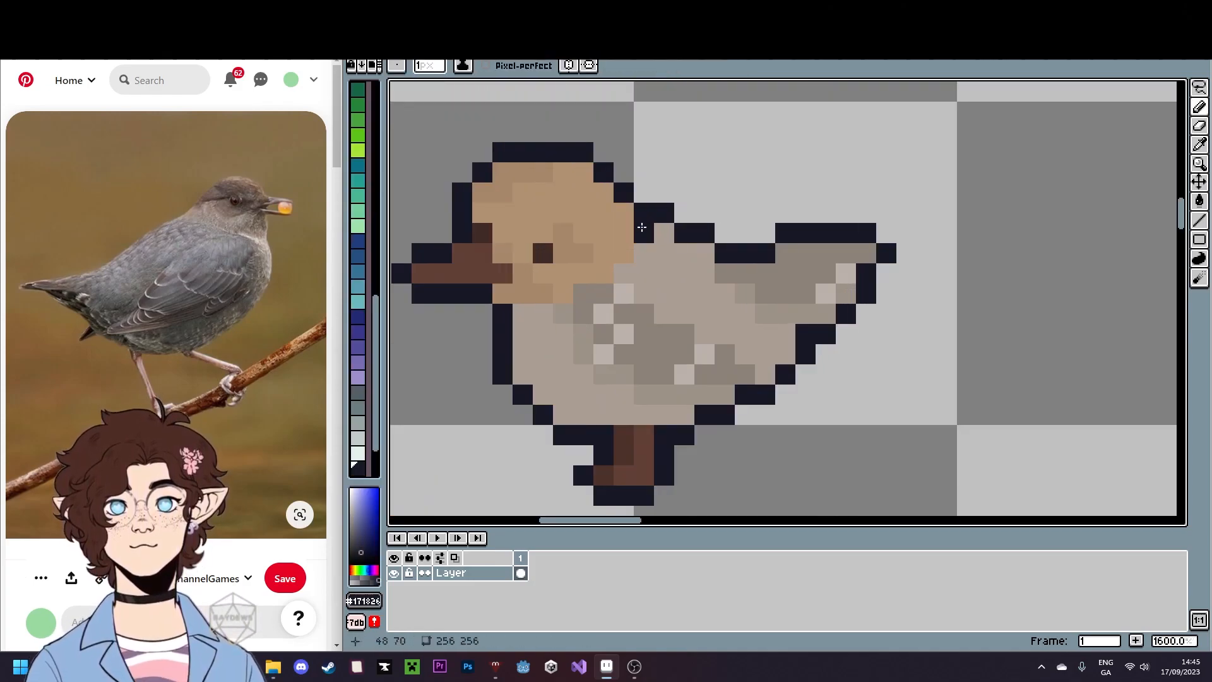
{"action": "left_click", "coordinate": [642, 229]}
{"action": "key", "text": "e"}
{"action": "left_click", "coordinate": [664, 213]}
{"action": "left_click", "coordinate": [684, 232]}
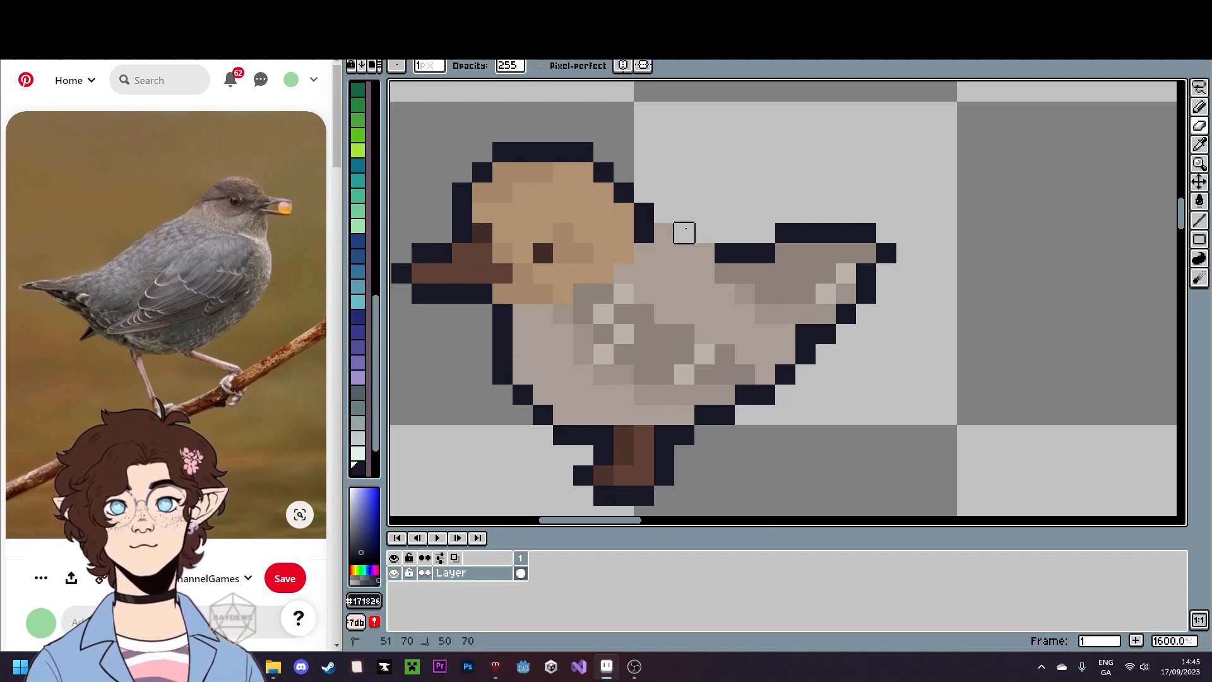
{"action": "key", "text": "b"}
{"action": "mouse_move", "coordinate": [684, 253]}
{"action": "left_mouse_down"}
{"action": "mouse_move", "coordinate": [752, 280]}
{"action": "mouse_move", "coordinate": [726, 260]}
{"action": "mouse_move", "coordinate": [688, 259]}
{"action": "mouse_move", "coordinate": [697, 245]}
{"action": "mouse_move", "coordinate": [726, 245]}
{"action": "left_mouse_up"}
- Clean up the outline where the dipper's back meets the tail and add an outline pixel at the tail base
{"action": "scroll", "coordinate": [800, 320], "scroll_direction": "down", "scroll_amount": 5}
{"action": "scroll", "coordinate": [800, 320], "scroll_direction": "up", "scroll_amount": 4}
{"action": "key", "text": "e"}
{"action": "scroll", "coordinate": [818, 379], "scroll_direction": "down", "scroll_amount": 5}
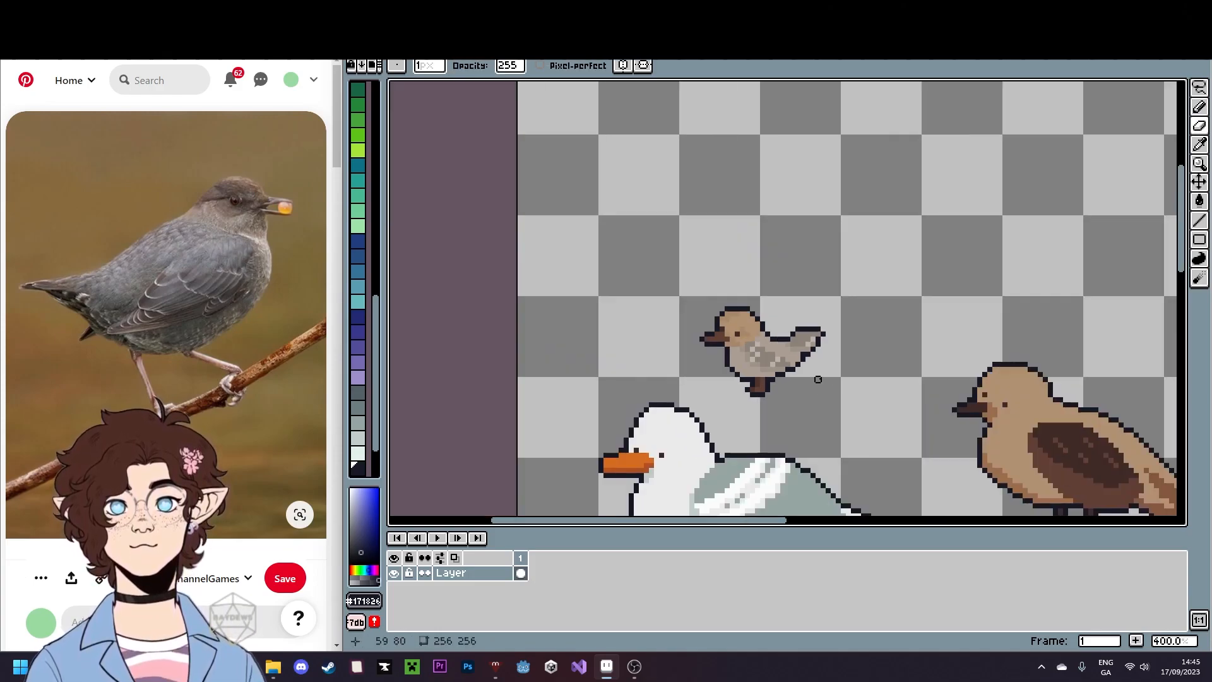
{"action": "scroll", "coordinate": [818, 374], "scroll_direction": "up", "scroll_amount": 6}
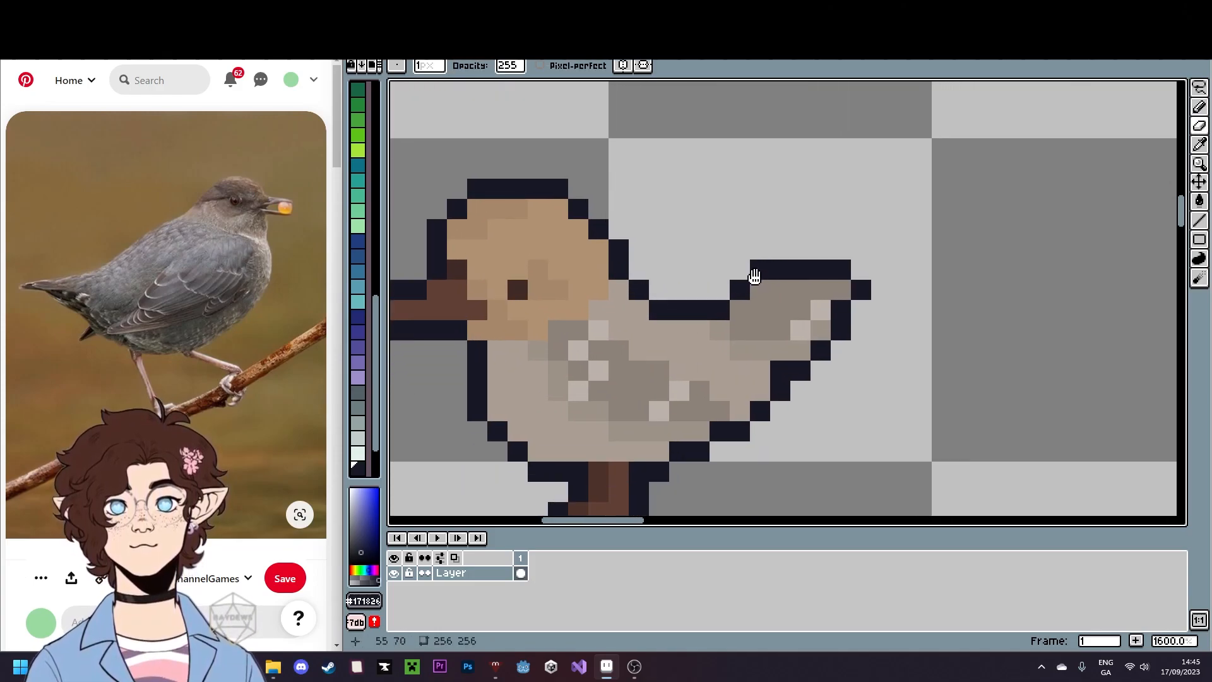
{"action": "key", "text": "b"}
{"action": "left_click", "coordinate": [740, 310]}
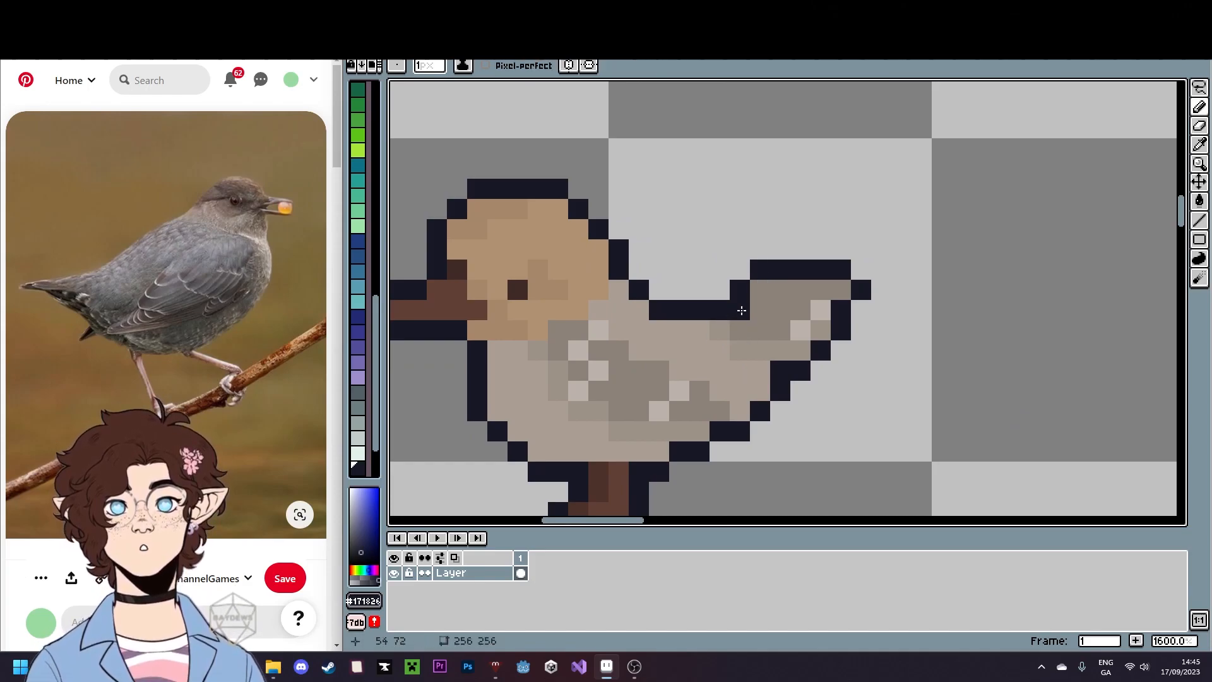
- Redraw the upper outline of the dipper's tail one pixel lower and erase the leftover pixels above it to slim the tail
{"action": "mouse_move", "coordinate": [748, 295]}
{"action": "left_mouse_down"}
{"action": "mouse_move", "coordinate": [787, 292]}
{"action": "mouse_move", "coordinate": [756, 306]}
{"action": "mouse_move", "coordinate": [803, 286]}
{"action": "mouse_move", "coordinate": [739, 290]}
{"action": "mouse_move", "coordinate": [759, 289]}
{"action": "mouse_move", "coordinate": [762, 272]}
{"action": "mouse_move", "coordinate": [783, 290]}
{"action": "left_mouse_up"}
{"action": "key", "text": "e"}
{"action": "scroll", "coordinate": [905, 426], "scroll_direction": "down", "scroll_amount": 4}
{"action": "scroll", "coordinate": [905, 426], "scroll_direction": "up", "scroll_amount": 4}
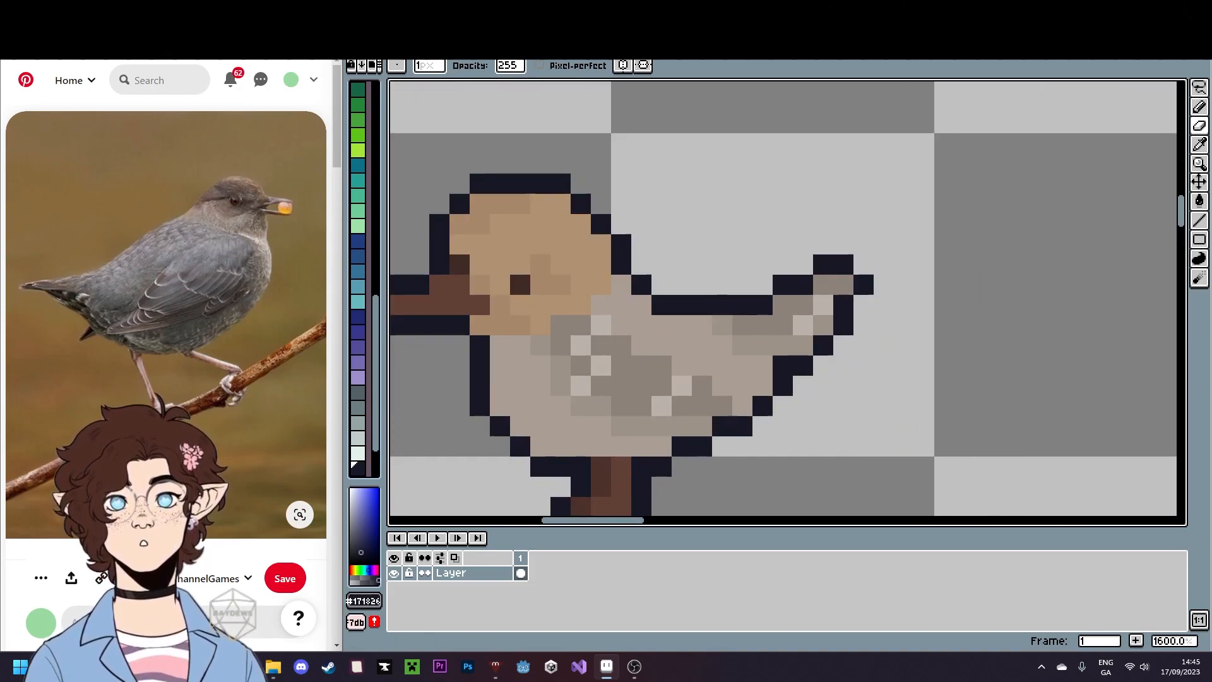
- Select the tail end with rectangular selections in two passes and shift it two pixels in total towards the body
{"action": "left_click", "coordinate": [1204, 89]}
{"action": "left_click", "coordinate": [1105, 90]}
{"action": "left_click_drag", "start_coordinate": [722, 224], "coordinate": [1005, 505]}
{"action": "left_click_drag", "start_coordinate": [968, 462], "coordinate": [882, 406]}
{"action": "key", "text": "ctrl+d"}
{"action": "left_click_drag", "start_coordinate": [740, 243], "coordinate": [885, 487]}
{"action": "left_click_drag", "start_coordinate": [867, 435], "coordinate": [850, 419]}
{"action": "key", "text": "ctrl+d"}
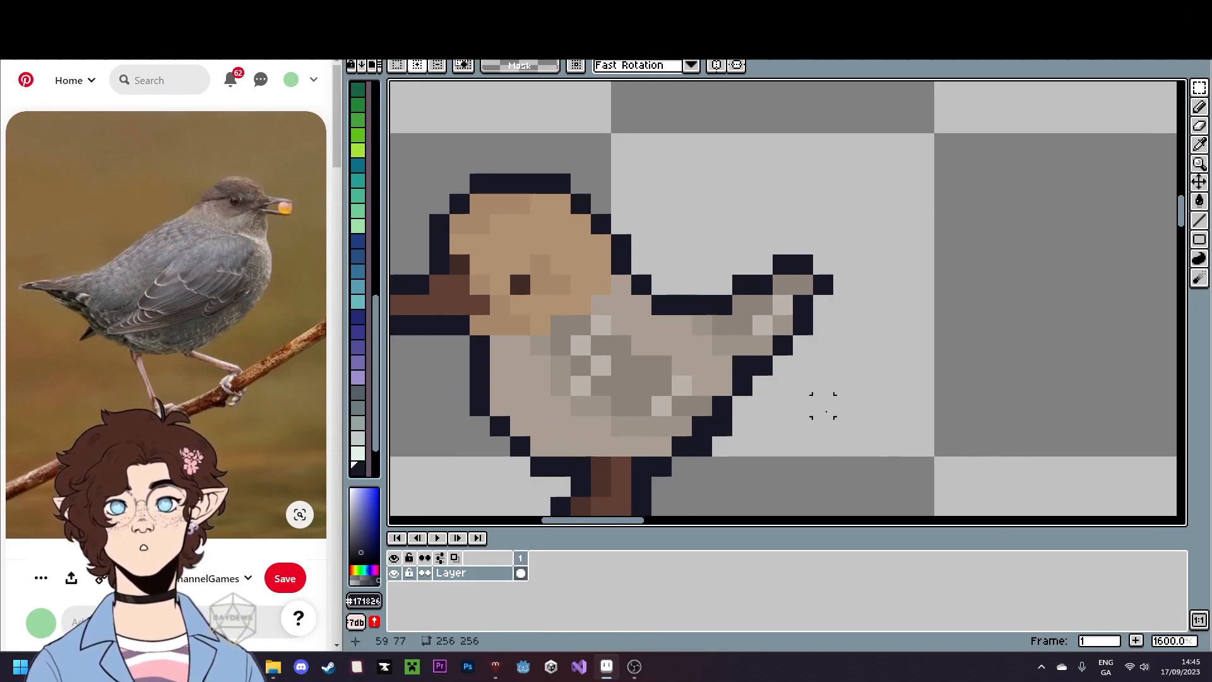
- Erase the doubled outline pixels on the dipper's underside below the tail to leave a clean diagonal
{"action": "key", "text": "e"}
{"action": "left_click", "coordinate": [701, 446]}
{"action": "left_click", "coordinate": [722, 426]}
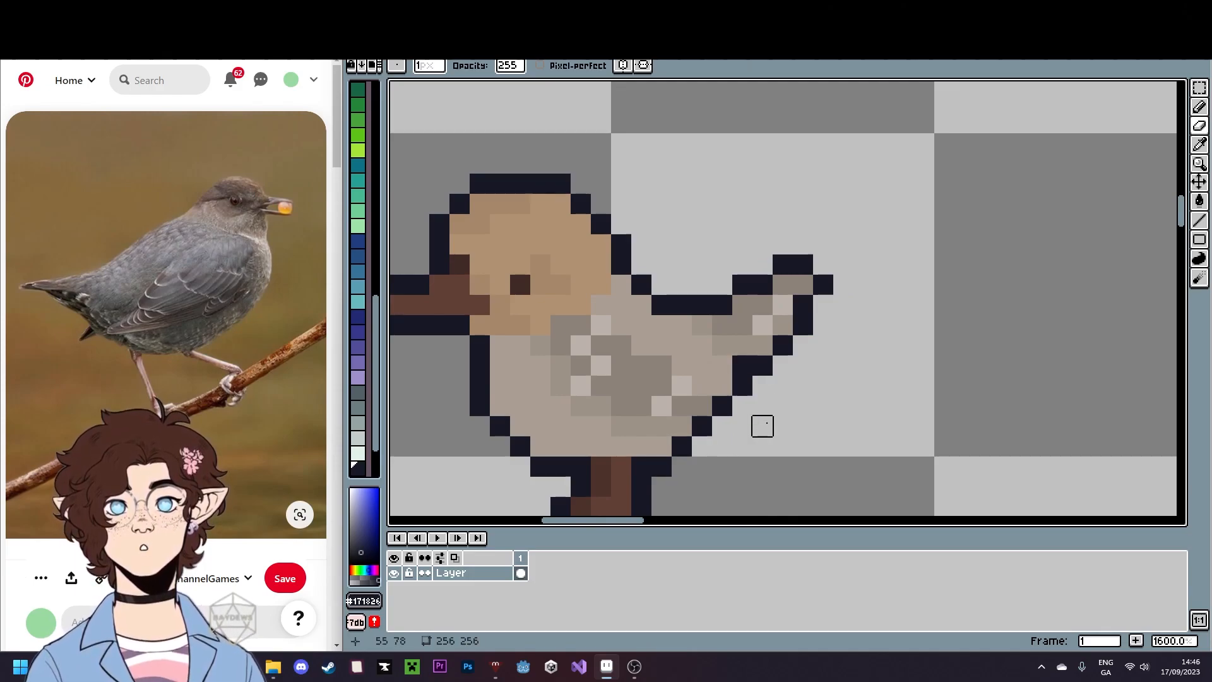
- Copy the whole dipper from the bird sheet and create a new transparent RGBA sprite of 64 × 64 px
{"action": "scroll", "coordinate": [763, 420], "scroll_direction": "down", "scroll_amount": 5}
{"action": "scroll", "coordinate": [765, 422], "scroll_direction": "up", "scroll_amount": 5}
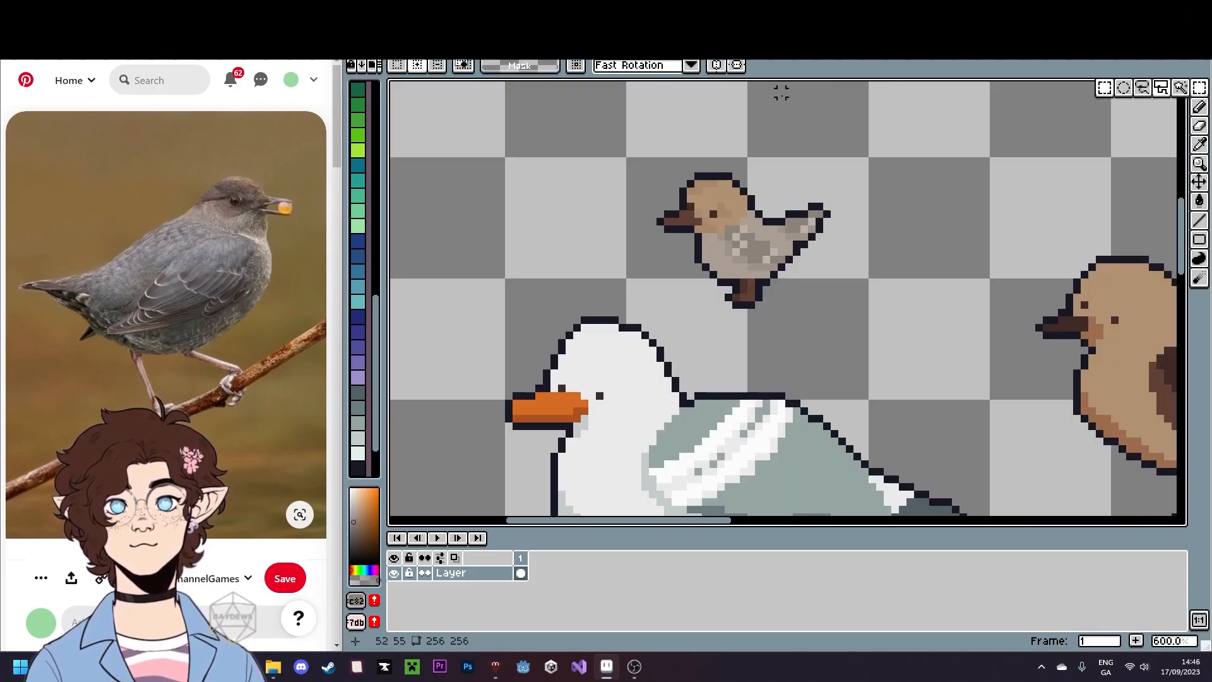
{"action": "left_click_drag", "start_coordinate": [600, 100], "coordinate": [865, 313]}
{"action": "key", "text": "ctrl+d"}
{"action": "left_click", "coordinate": [358, 27]}
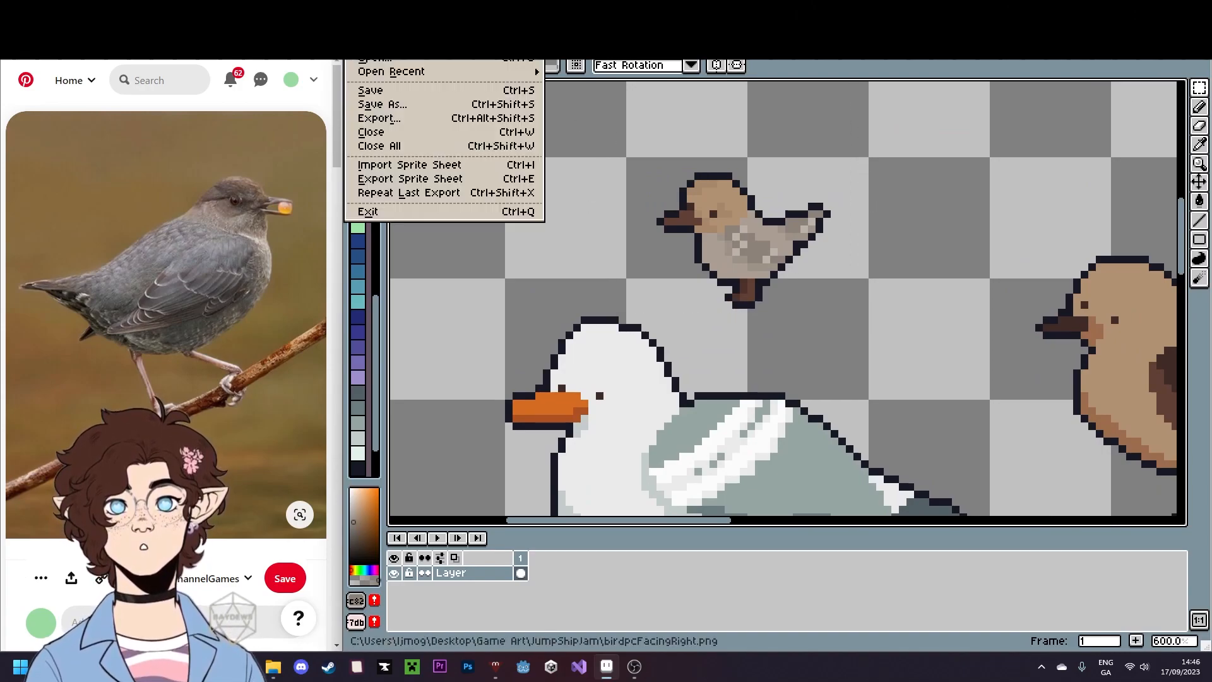
{"action": "left_click", "coordinate": [372, 42]}
{"action": "type", "text": "64"}
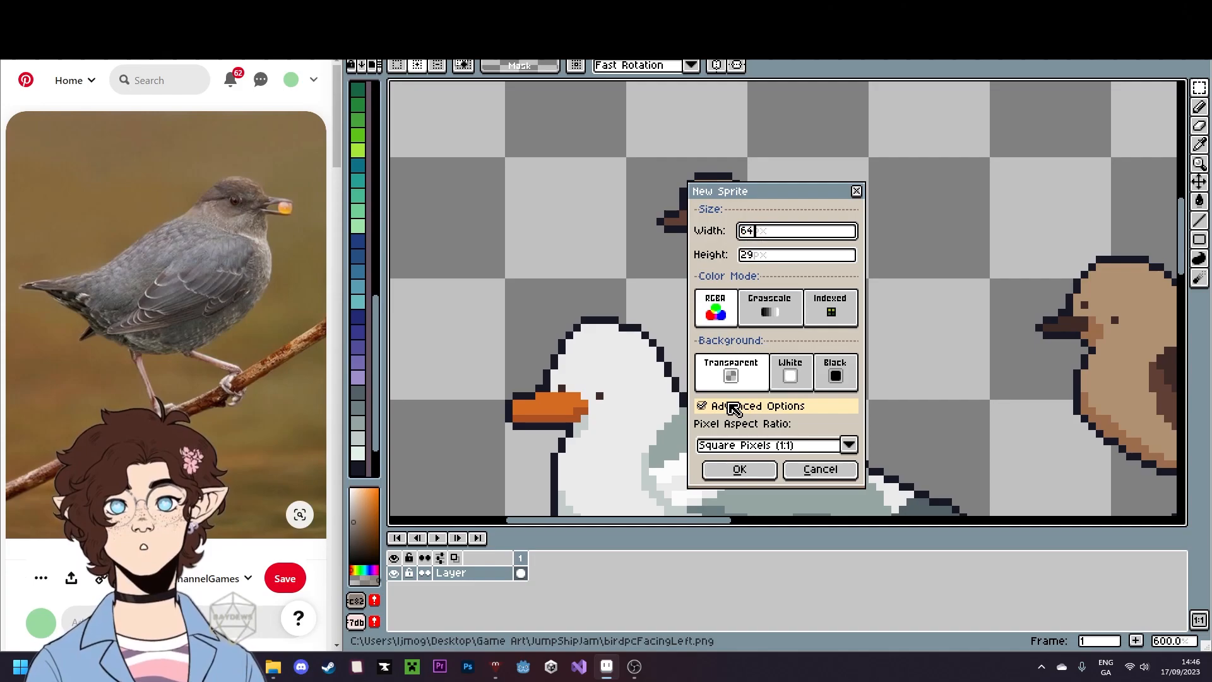
{"action": "left_click", "coordinate": [798, 255]}
{"action": "type", "text": "64"}
{"action": "left_click", "coordinate": [758, 470]}
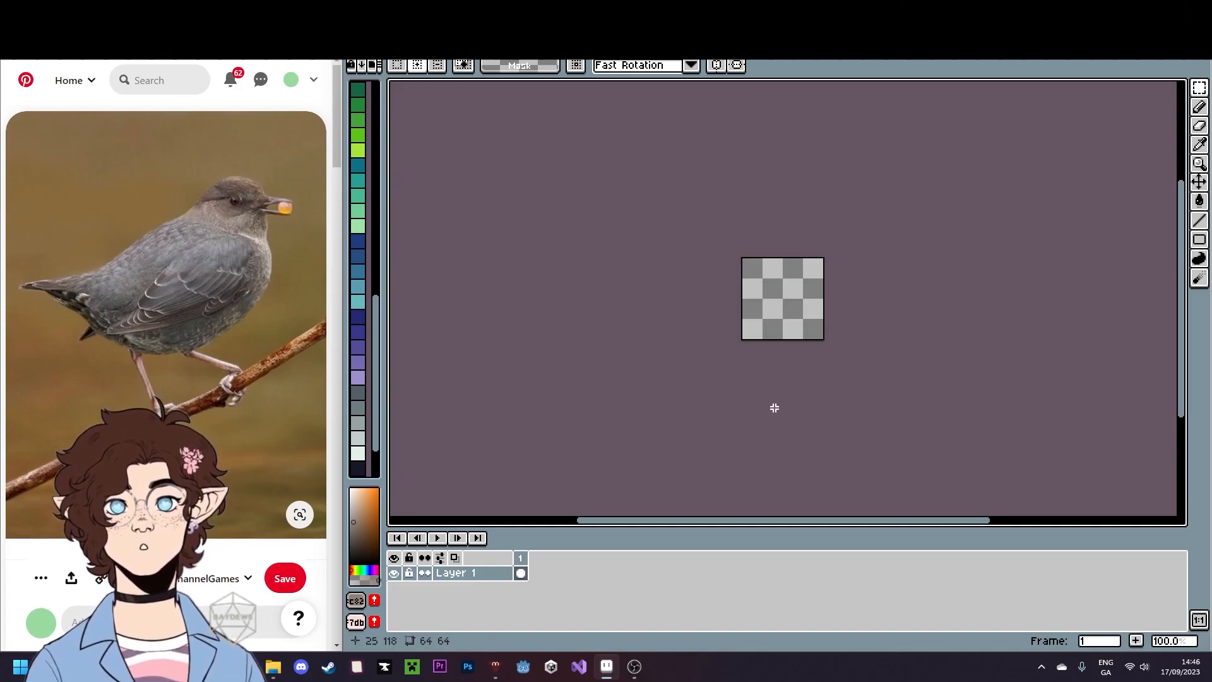
- Paste the dipper into the new sprite, position it on the canvas and commit the placement
{"action": "key", "text": "3"}
{"action": "key", "text": "ctrl+v"}
{"action": "left_click_drag", "start_coordinate": [777, 354], "coordinate": [812, 319]}
{"action": "key", "text": "Return"}
- Switch to File Explorer and open the Game Art folder on the Desktop
{"action": "left_click", "coordinate": [277, 667]}
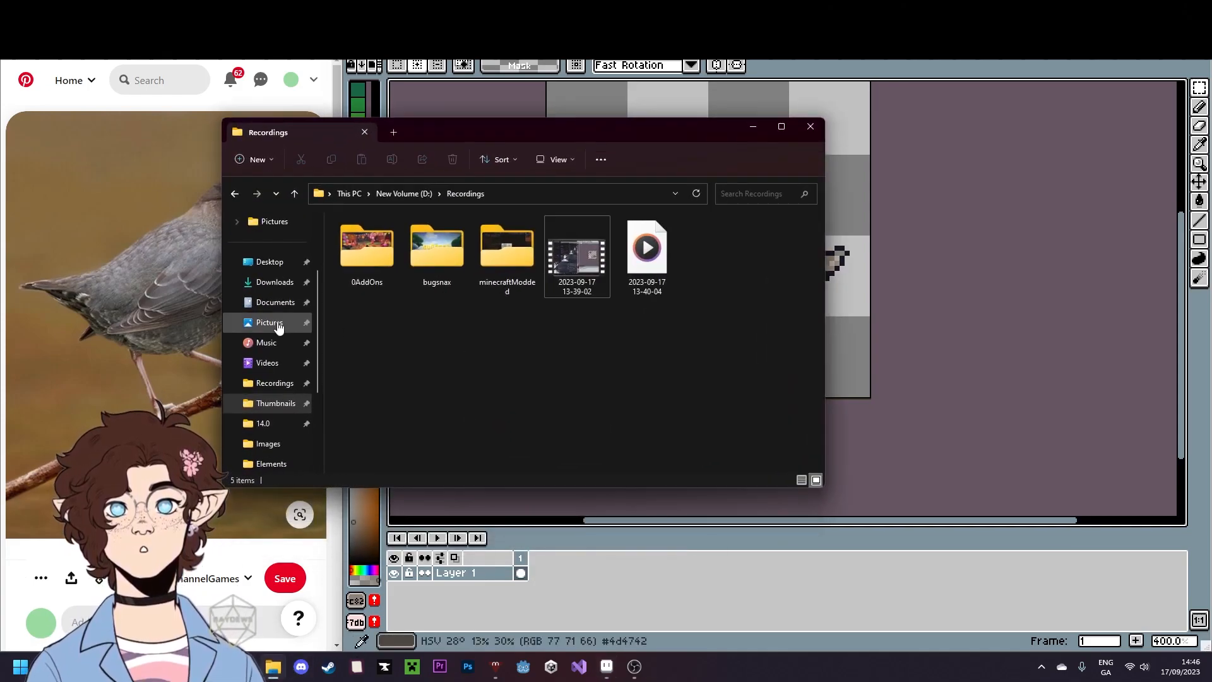
{"action": "left_click", "coordinate": [276, 383]}
{"action": "scroll", "coordinate": [271, 344], "scroll_direction": "up", "scroll_amount": 3}
{"action": "left_click", "coordinate": [274, 363]}
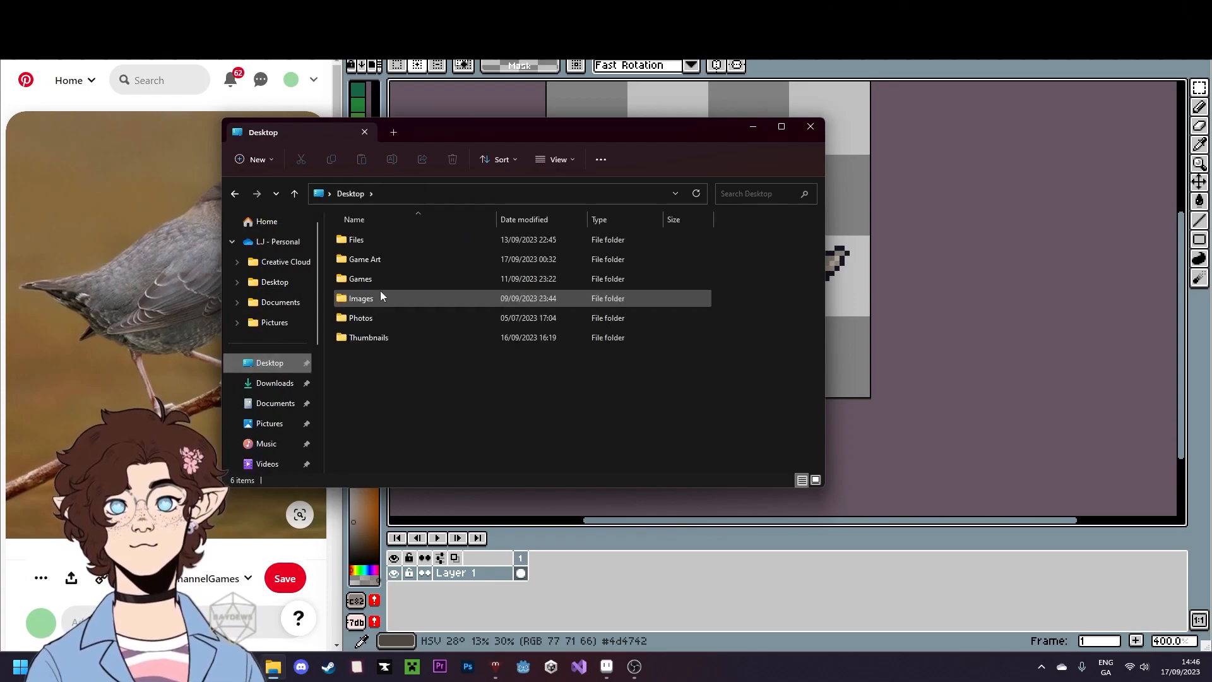
{"action": "double_click", "coordinate": [388, 258]}
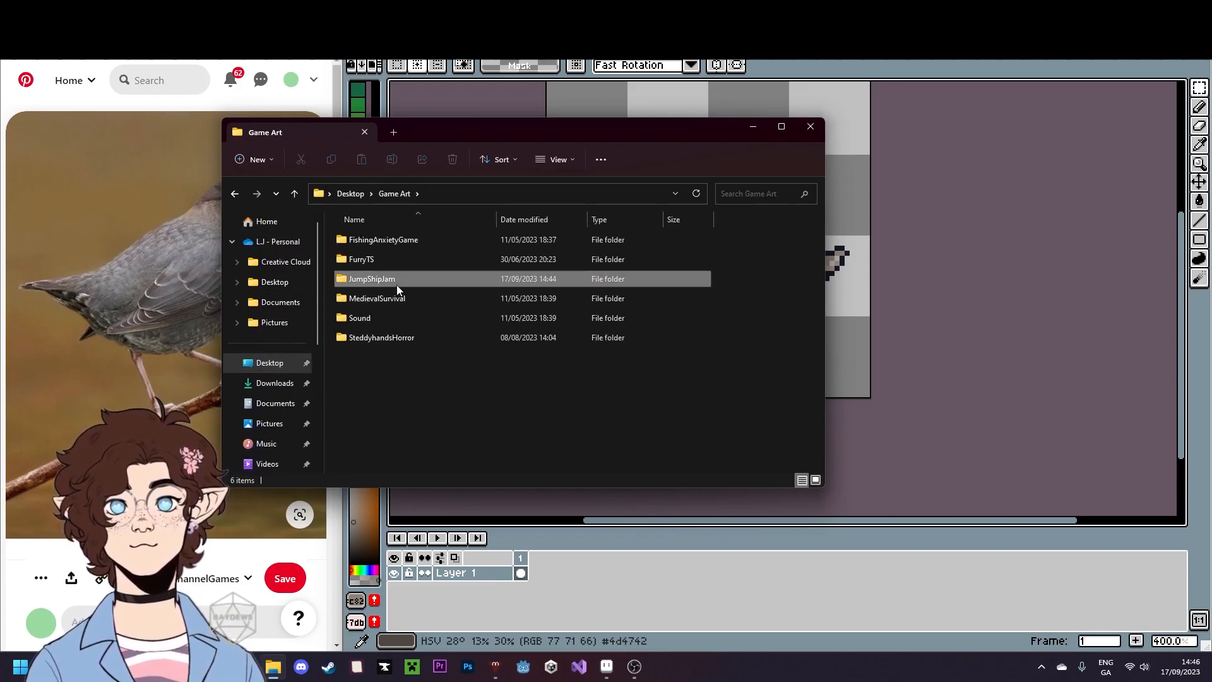
- Open americanDipperFacingLeft from the JumpShipJam folder inside Game Art for editing
{"action": "double_click", "coordinate": [397, 280]}
{"action": "double_click", "coordinate": [367, 259]}
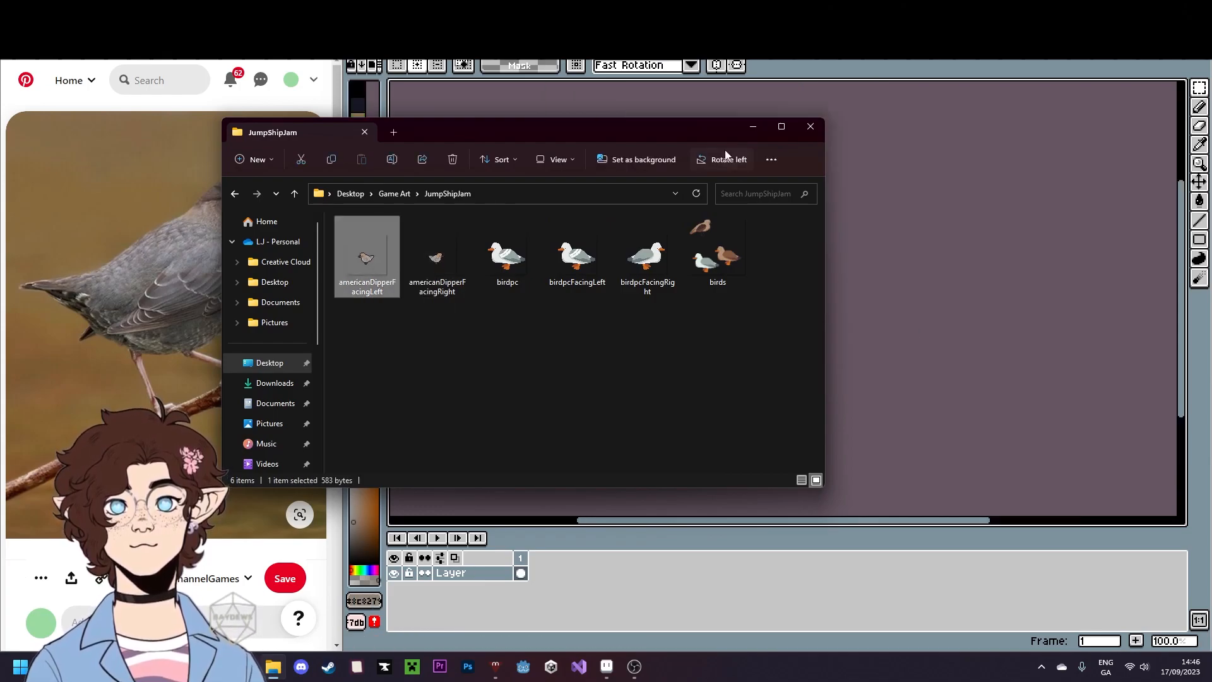
{"action": "left_click", "coordinate": [752, 127]}
- Copy the entire dipper sprite and paste it beside the smaller bird on the 64 x 64 canvas
{"action": "key", "text": "ctrl+a"}
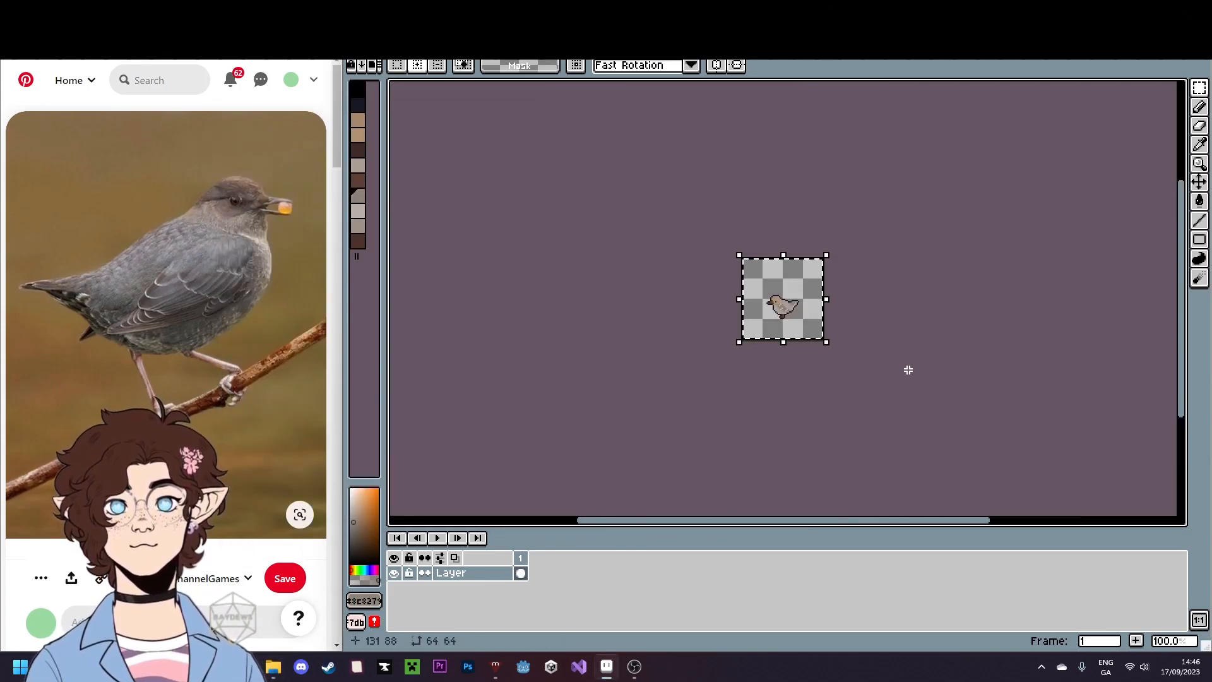
{"action": "key", "text": "ctrl+d"}
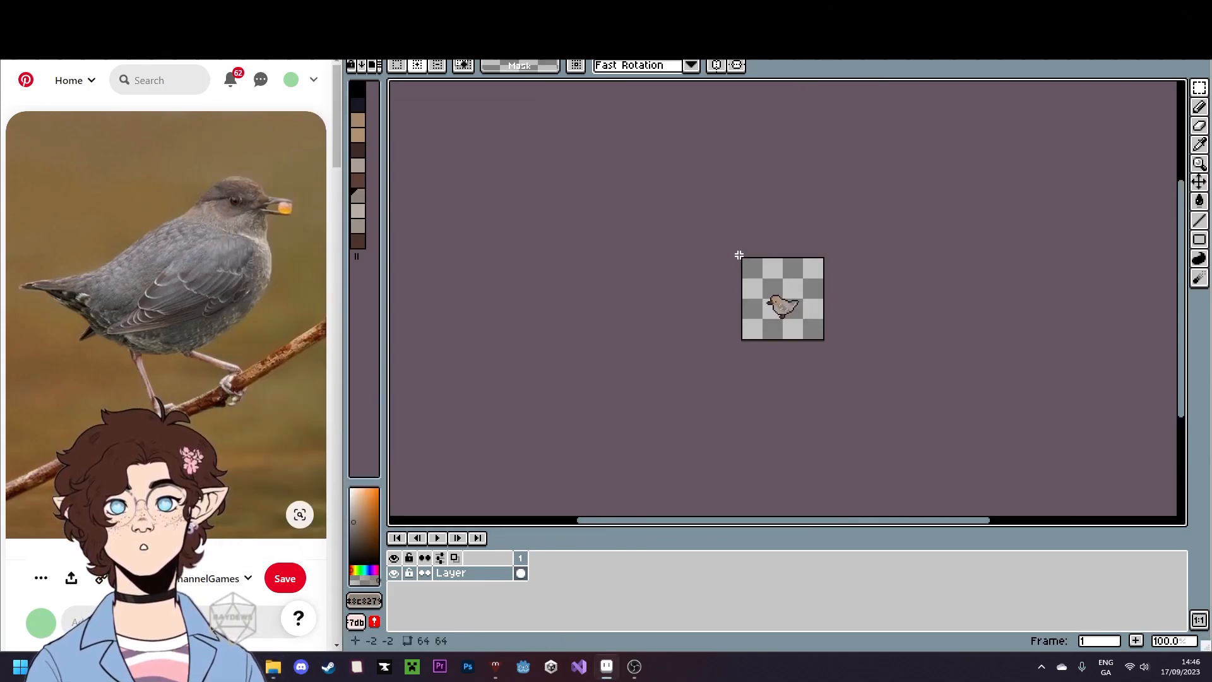
{"action": "scroll", "coordinate": [736, 254], "scroll_direction": "up", "scroll_amount": 3}
{"action": "key", "text": "ctrl+v"}
{"action": "left_click_drag", "start_coordinate": [732, 337], "coordinate": [673, 342]}
{"action": "key", "text": "ctrl+d"}
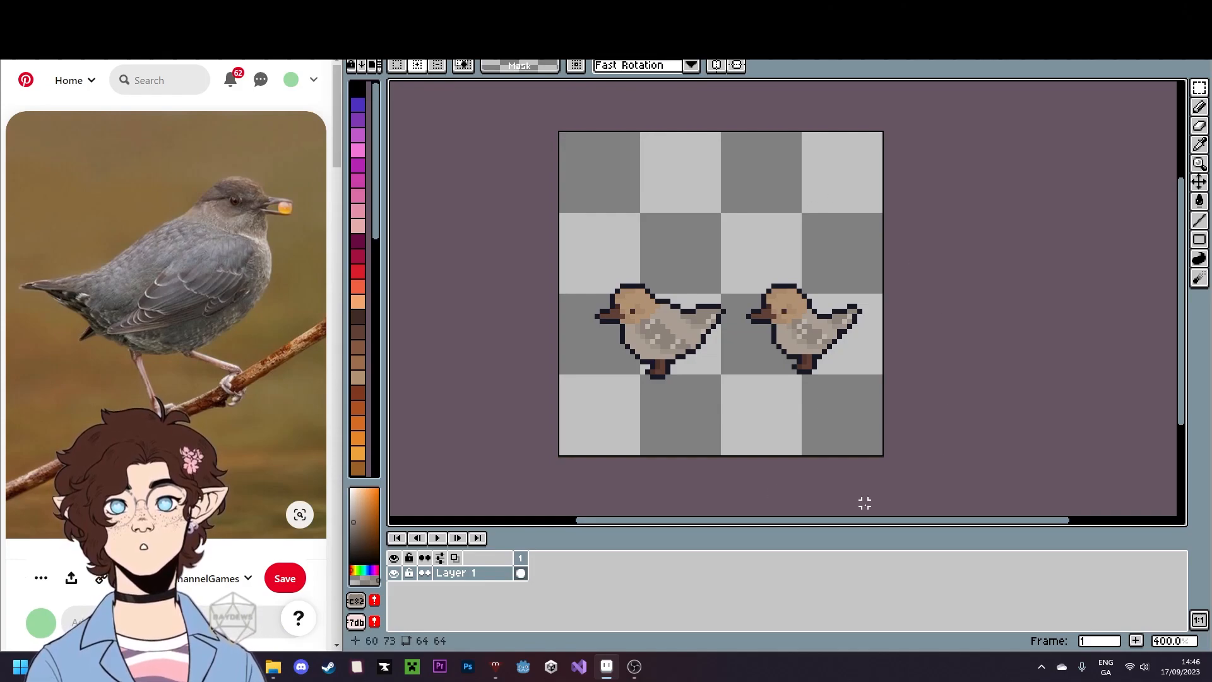
- Compare the shape and proportions of the pasted dipper with those of the smaller bird
{"action": "scroll", "coordinate": [809, 336], "scroll_direction": "up", "scroll_amount": 5}
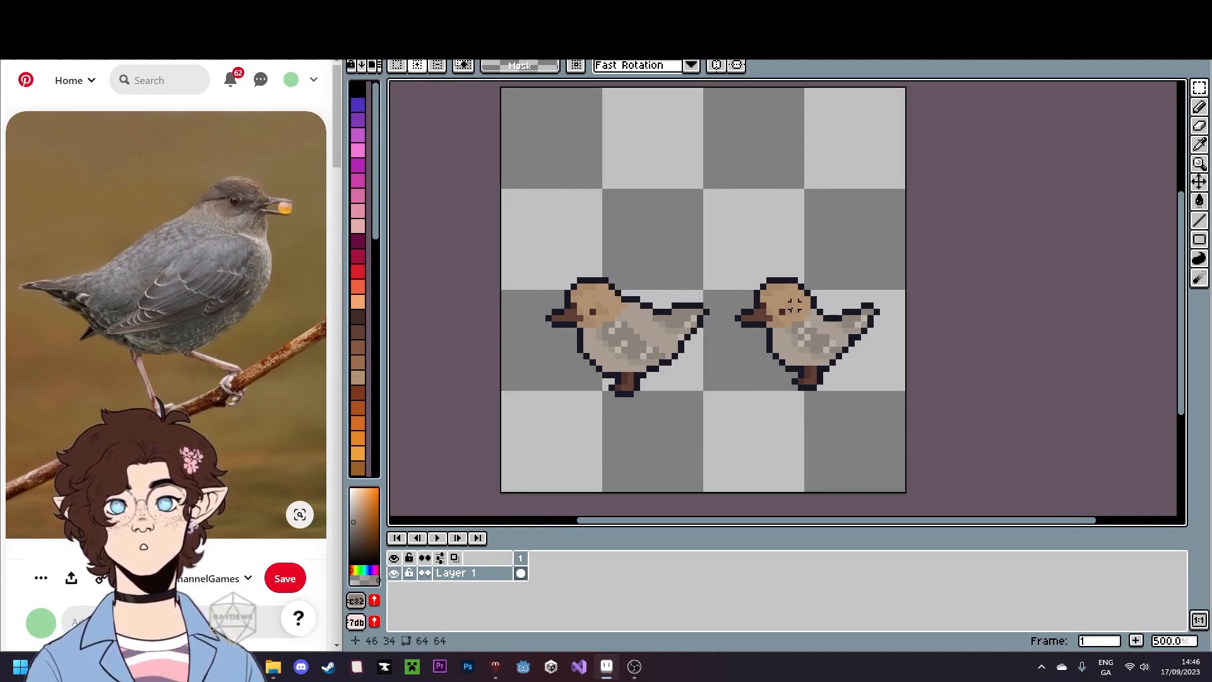
{"action": "scroll", "coordinate": [783, 301], "scroll_direction": "down", "scroll_amount": 3}
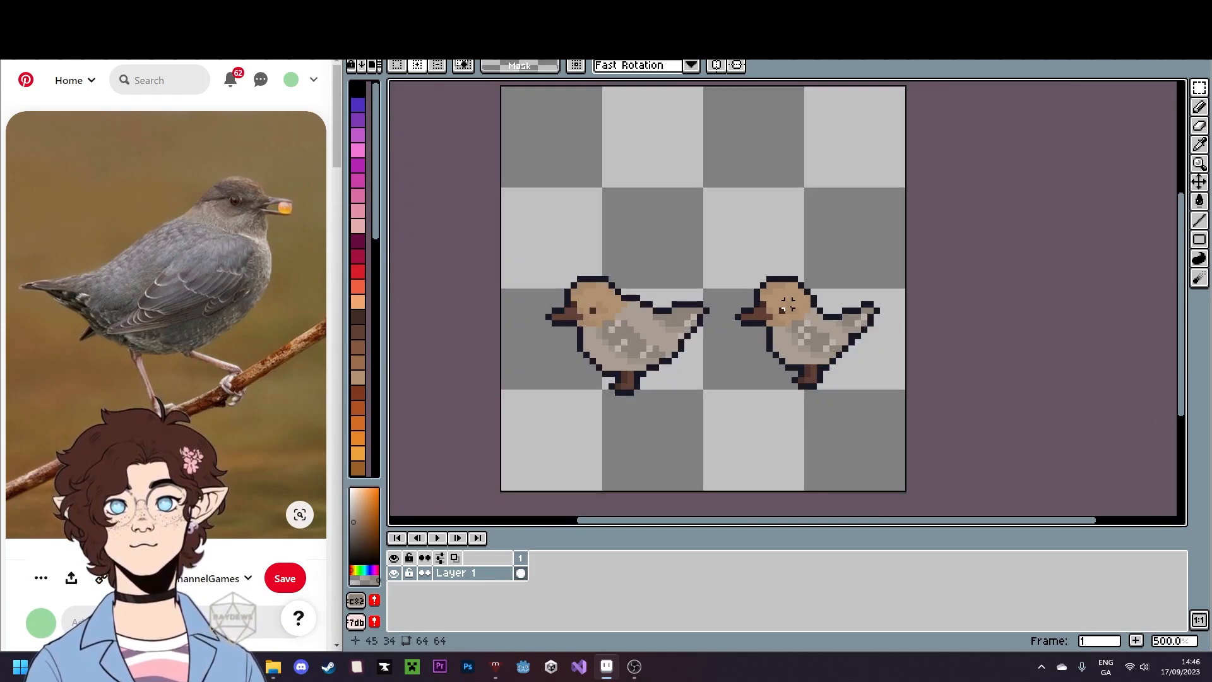
{"action": "scroll", "coordinate": [788, 304], "scroll_direction": "up", "scroll_amount": 2}
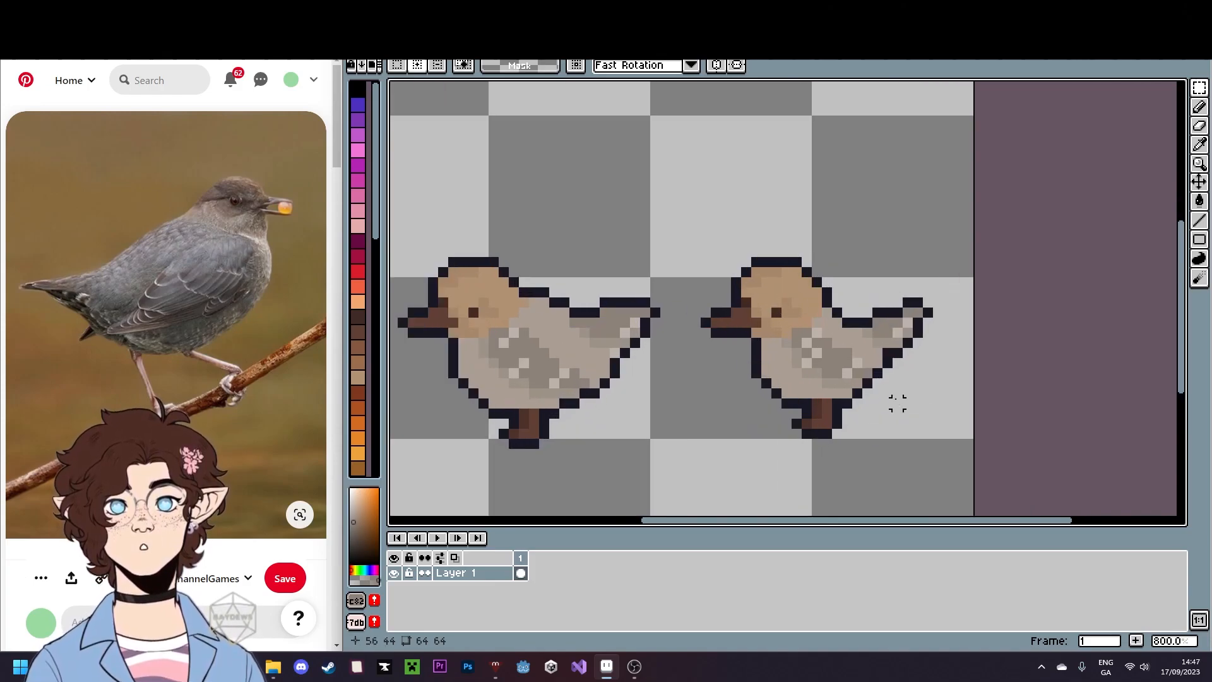
{"action": "scroll", "coordinate": [887, 393], "scroll_direction": "down", "scroll_amount": 1}
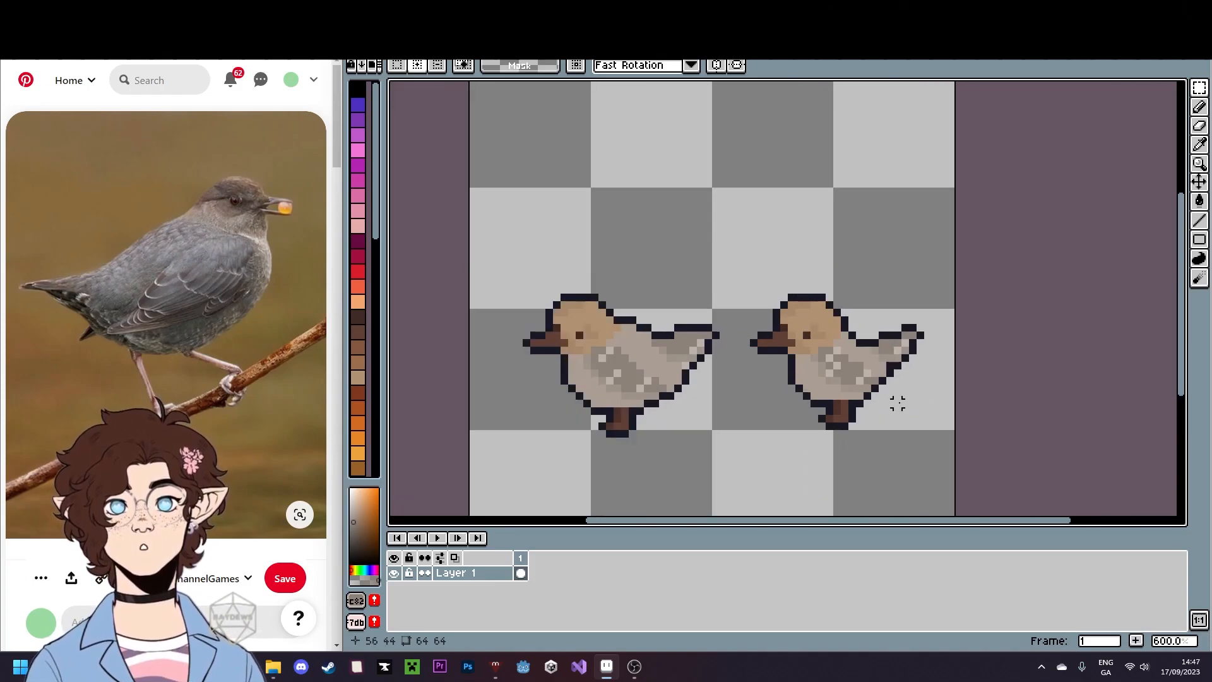
{"action": "left_click_drag", "start_coordinate": [754, 275], "coordinate": [889, 320]}
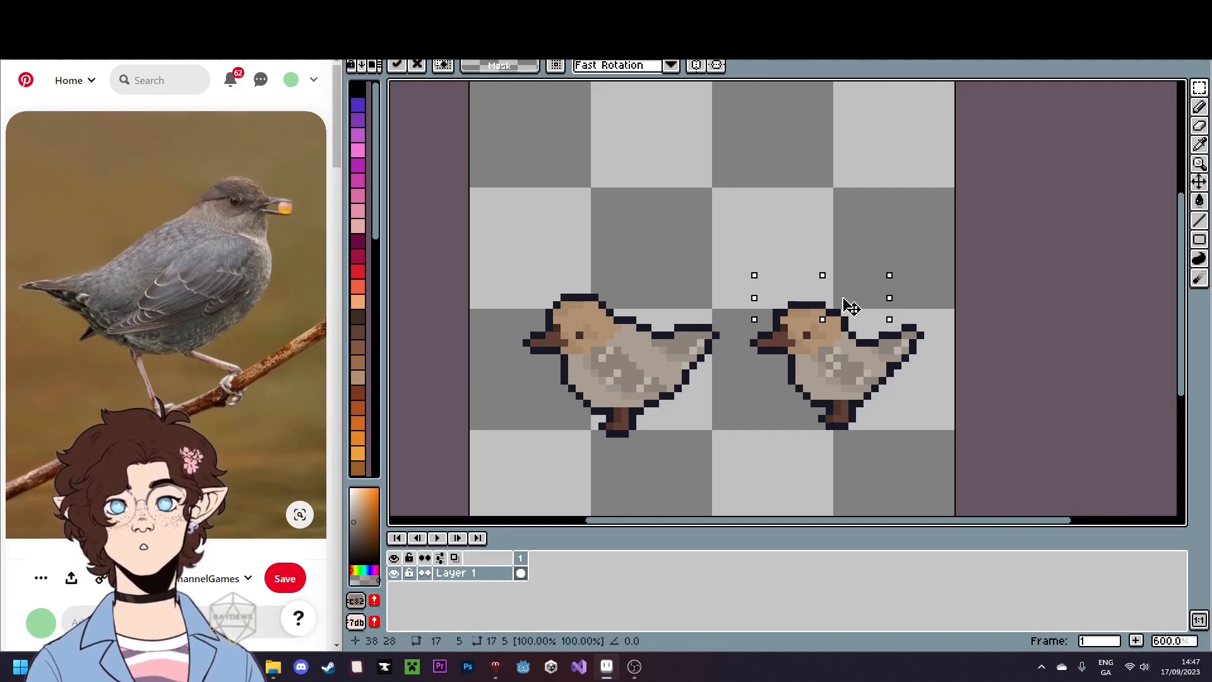
{"action": "key", "text": "ctrl+d"}
{"action": "scroll", "coordinate": [820, 304], "scroll_direction": "up", "scroll_amount": 2}
{"action": "key", "text": "e"}
{"action": "left_click", "coordinate": [724, 322]}
{"action": "scroll", "coordinate": [1006, 348], "scroll_direction": "down", "scroll_amount": 5}
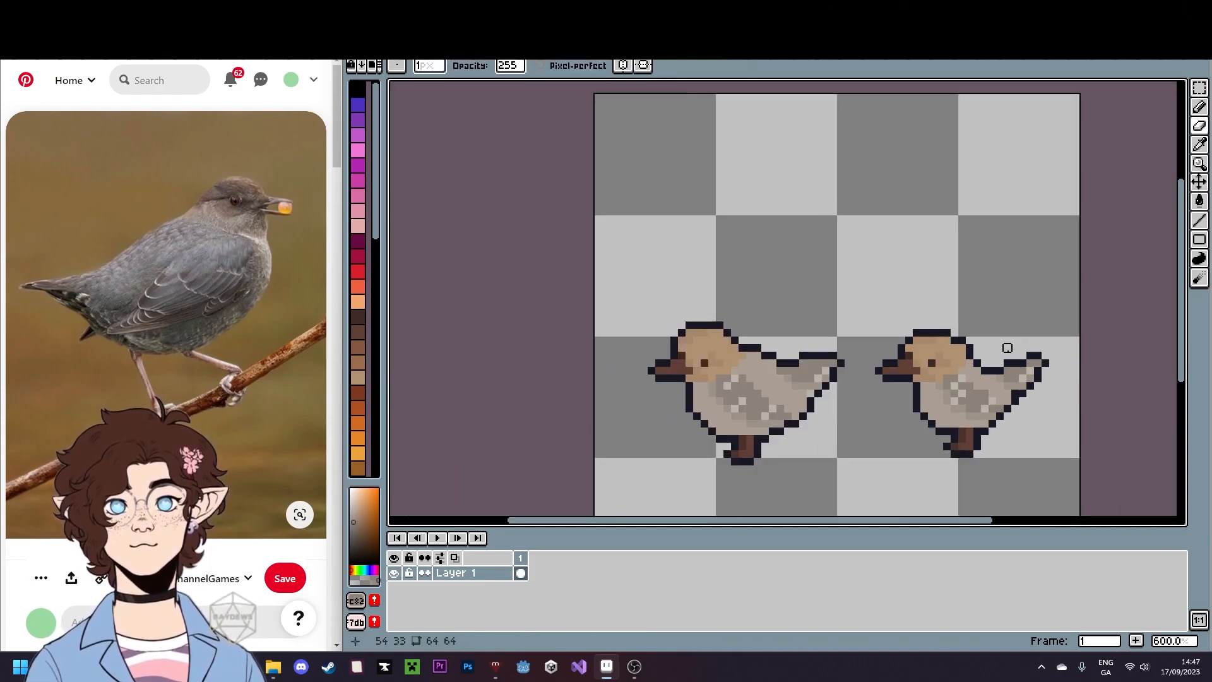
{"action": "left_click_drag", "start_coordinate": [1034, 413], "coordinate": [1043, 402]}
{"action": "scroll", "coordinate": [1043, 402], "scroll_direction": "up", "scroll_amount": 3}
{"action": "left_click", "coordinate": [1200, 87]}
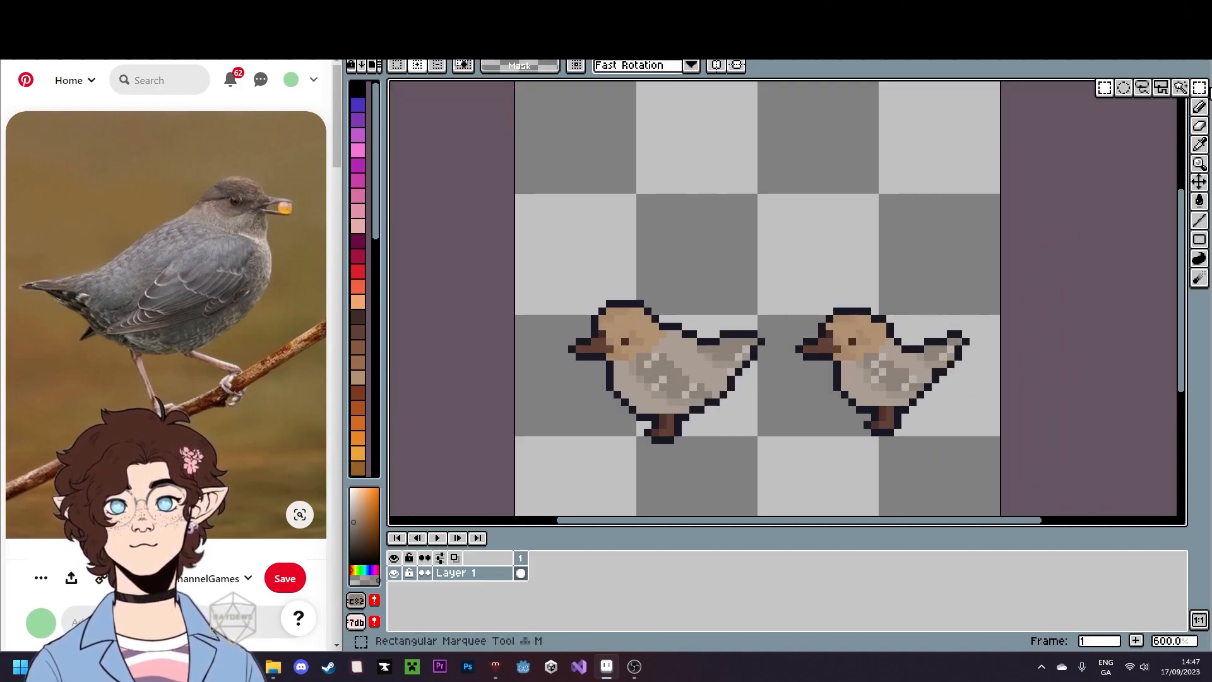
- Redraw the back of the smaller bird's head further in with the dark outline colour and erase the outer outline pixels
{"action": "scroll", "coordinate": [879, 316], "scroll_direction": "up", "scroll_amount": 3}
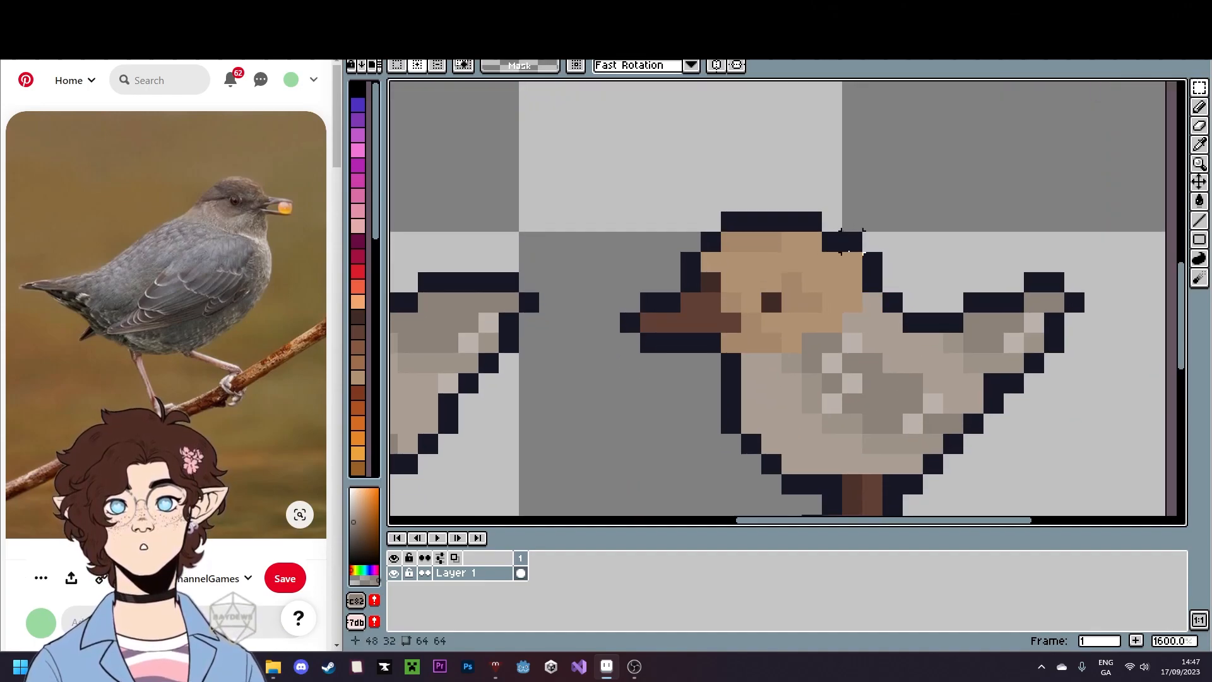
{"action": "key", "text": "i"}
{"action": "left_click", "coordinate": [846, 240]}
{"action": "key", "text": "b"}
{"action": "left_click", "coordinate": [853, 262]}
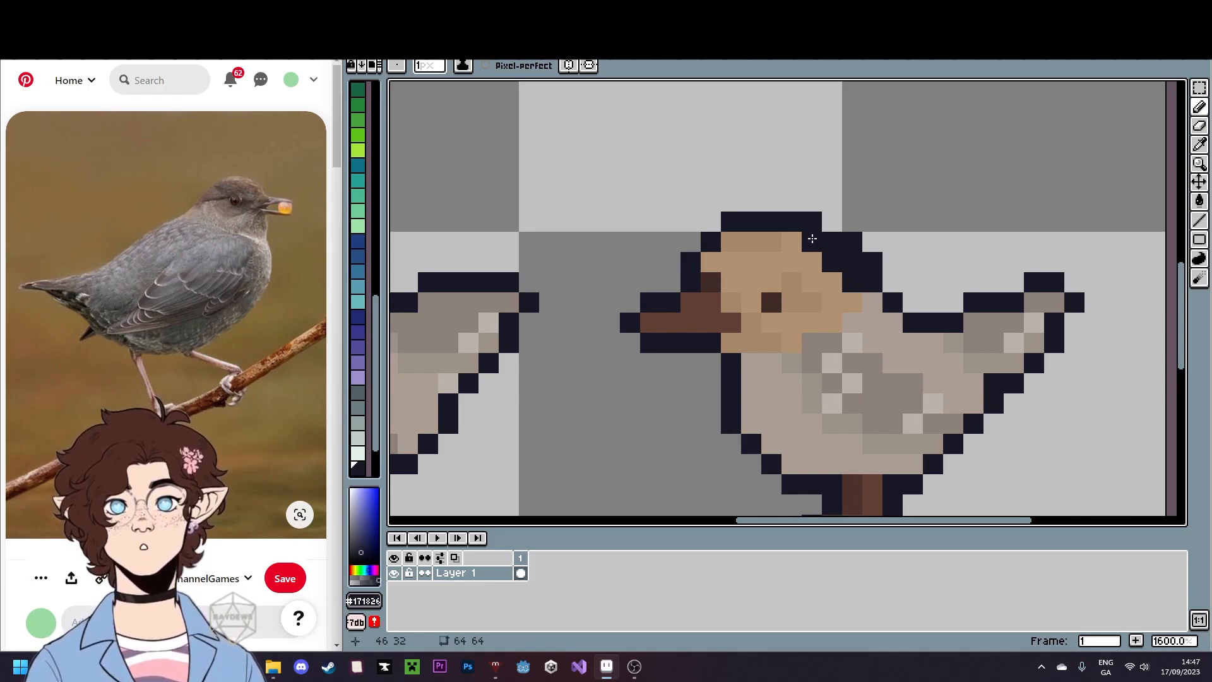
{"action": "key", "text": "e"}
{"action": "left_click_drag", "start_coordinate": [812, 221], "coordinate": [851, 262]}
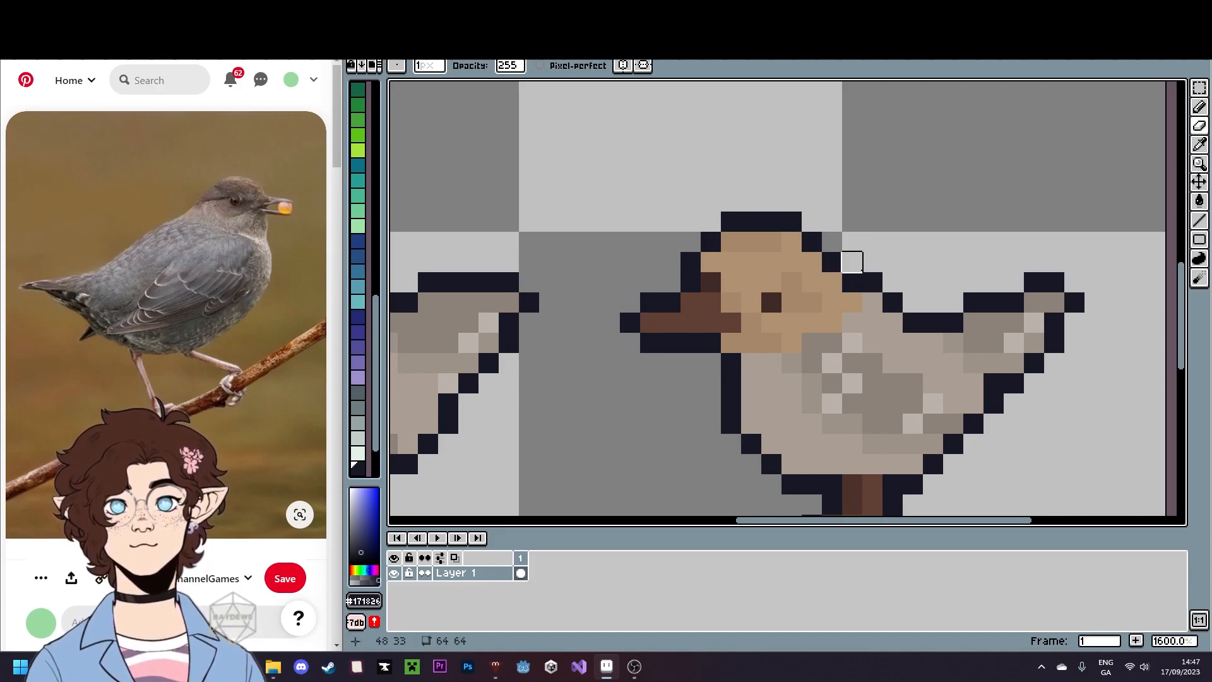
{"action": "key", "text": "r"}
{"action": "left_click", "coordinate": [874, 280]}
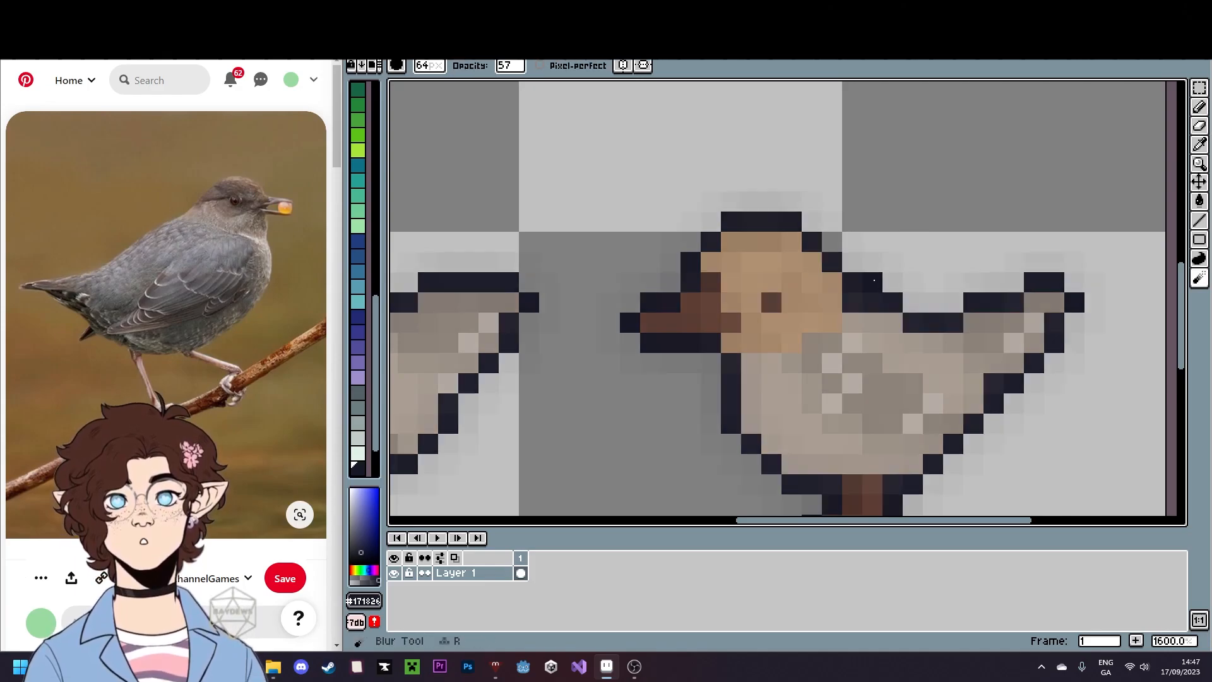
{"action": "key", "text": "ctrl+z"}
- Erase the stepped outline pixels behind the smaller bird's neck and extend the back's dark outline to meet the neck
{"action": "key", "text": "e"}
{"action": "left_click", "coordinate": [874, 279]}
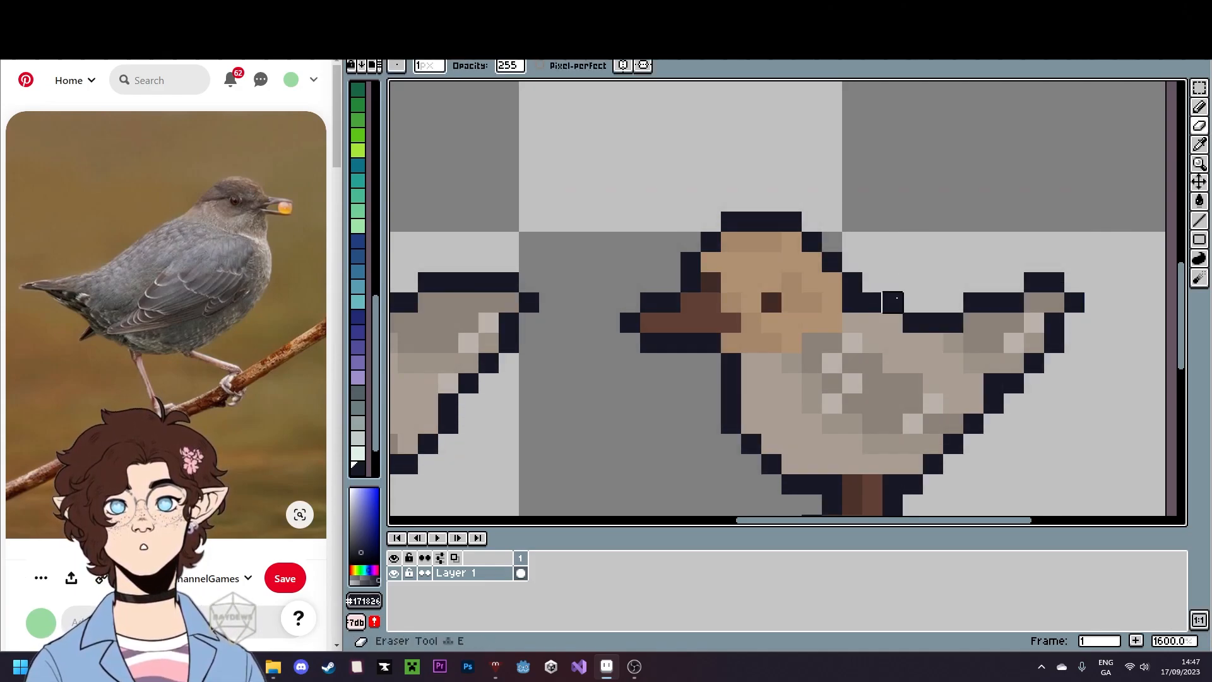
{"action": "key", "text": "b"}
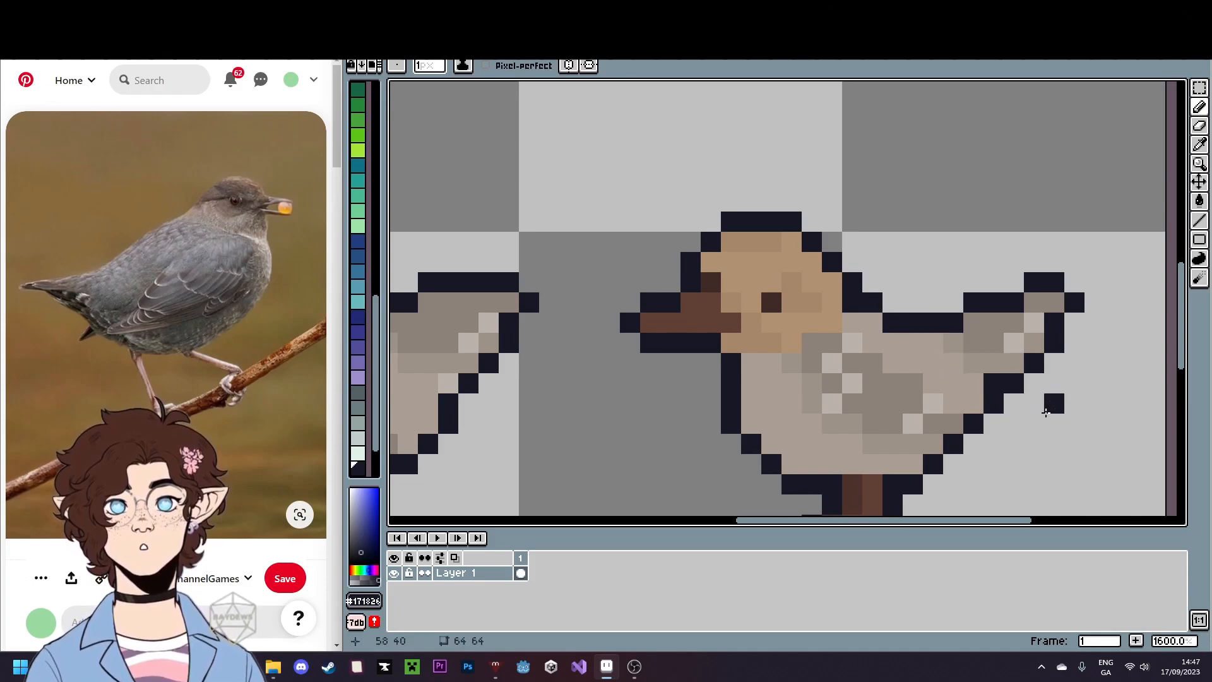
{"action": "scroll", "coordinate": [968, 365], "scroll_direction": "down", "scroll_amount": 3}
{"action": "scroll", "coordinate": [856, 297], "scroll_direction": "up", "scroll_amount": 3}
{"action": "key", "text": "e"}
{"action": "left_click", "coordinate": [871, 287]}
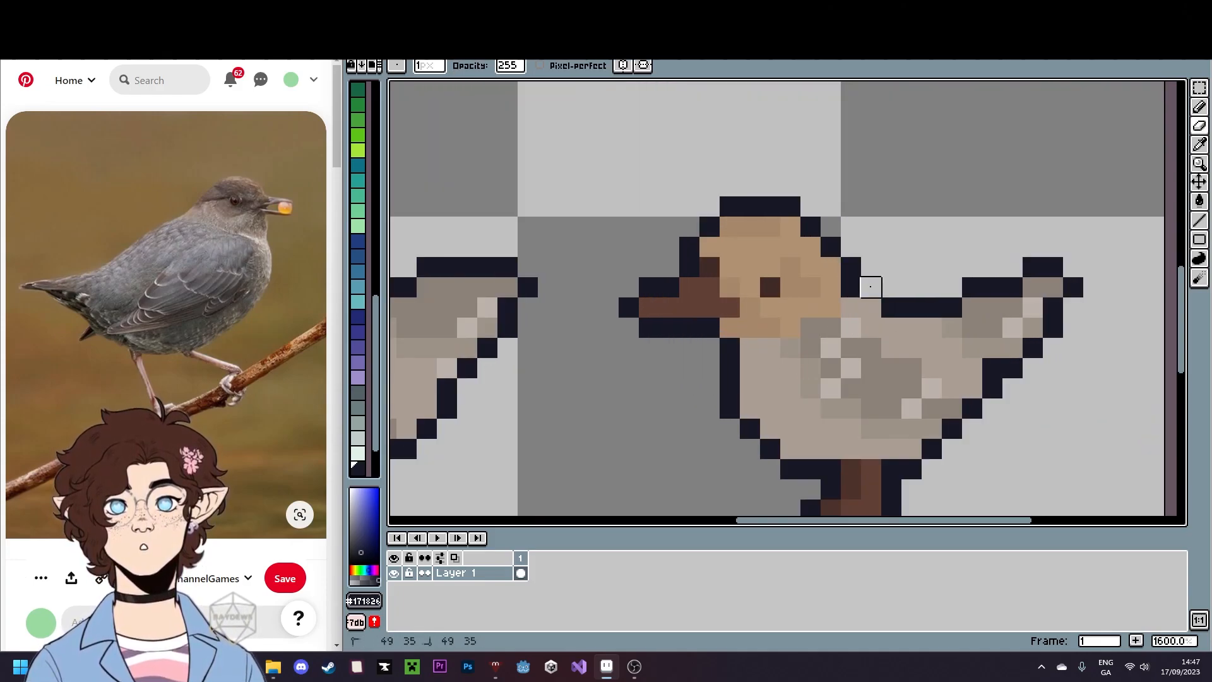
{"action": "key", "text": "b"}
{"action": "left_click", "coordinate": [871, 307]}
- Round out the back of the smaller bird's head, painting the leftover inner outline pixels with the head's tan colour
{"action": "scroll", "coordinate": [912, 349], "scroll_direction": "down", "scroll_amount": 4}
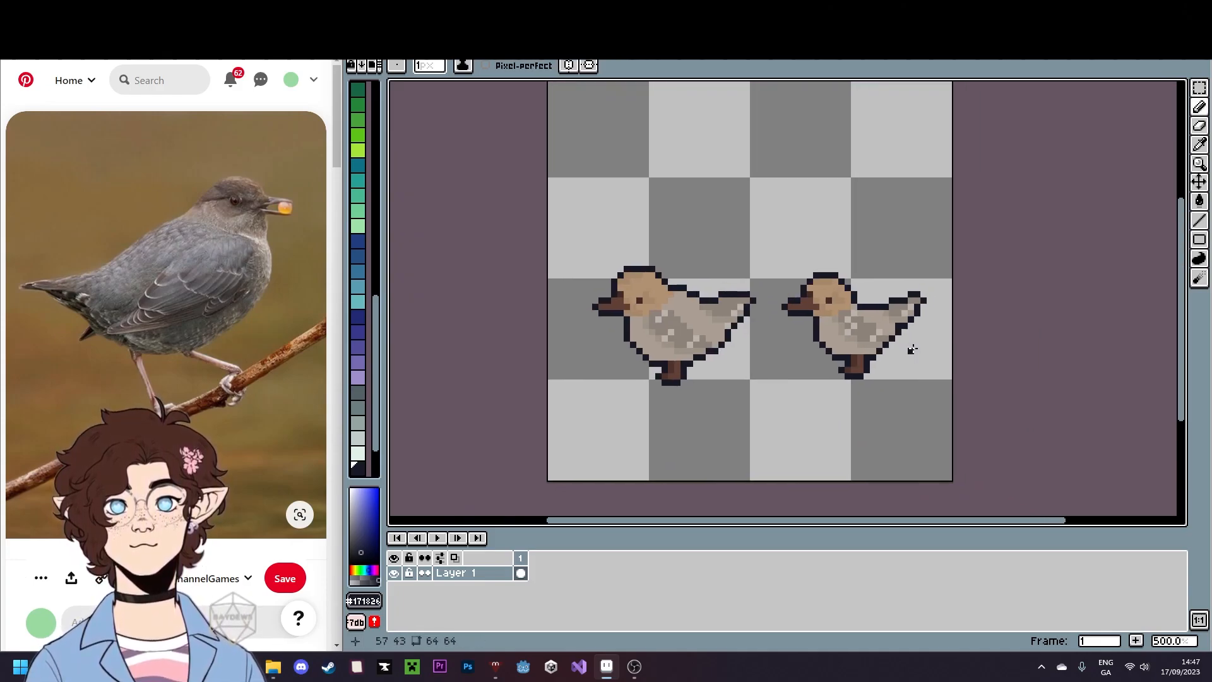
{"action": "scroll", "coordinate": [848, 289], "scroll_direction": "up", "scroll_amount": 4}
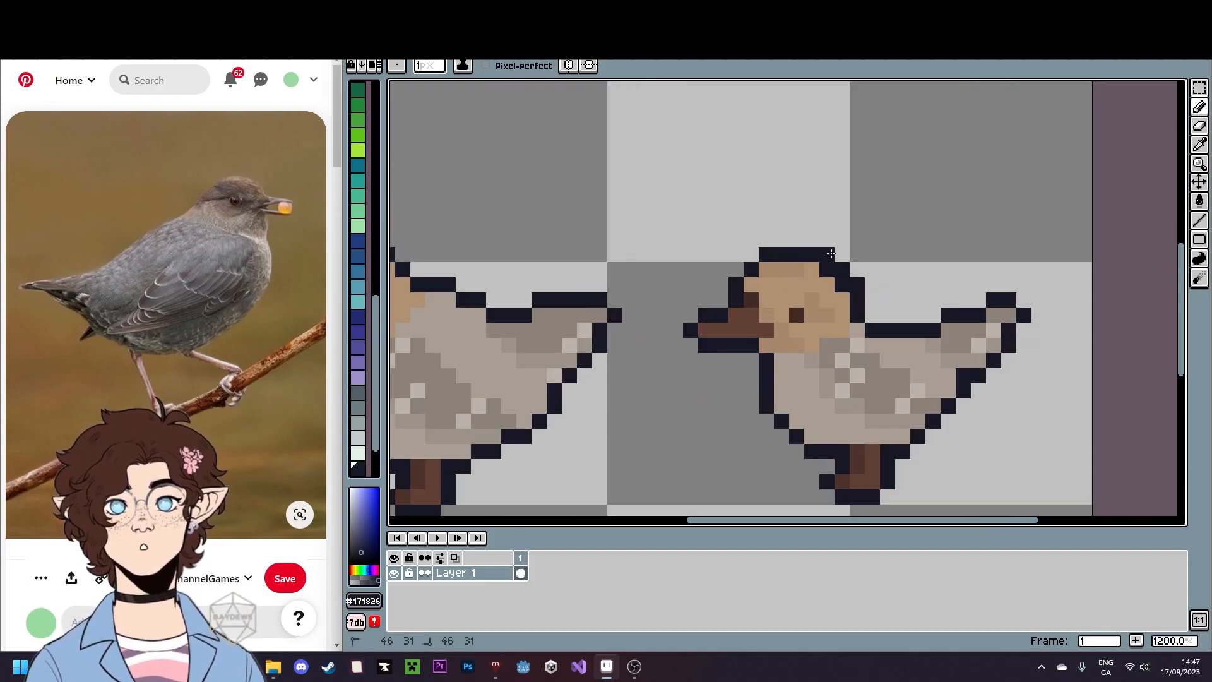
{"action": "key", "text": "i"}
{"action": "left_click", "coordinate": [843, 299]}
{"action": "key", "text": "b"}
{"action": "left_click", "coordinate": [842, 285]}
{"action": "left_click", "coordinate": [827, 272]}
- Delete the larger pasted dipper from the canvas
{"action": "scroll", "coordinate": [866, 333], "scroll_direction": "down", "scroll_amount": 3}
{"action": "key", "text": "m"}
{"action": "left_click_drag", "start_coordinate": [581, 242], "coordinate": [733, 412]}
{"action": "key", "text": "Delete"}
- Move the remaining small bird to the horizontal middle of the canvas
{"action": "left_click_drag", "start_coordinate": [760, 220], "coordinate": [889, 449]}
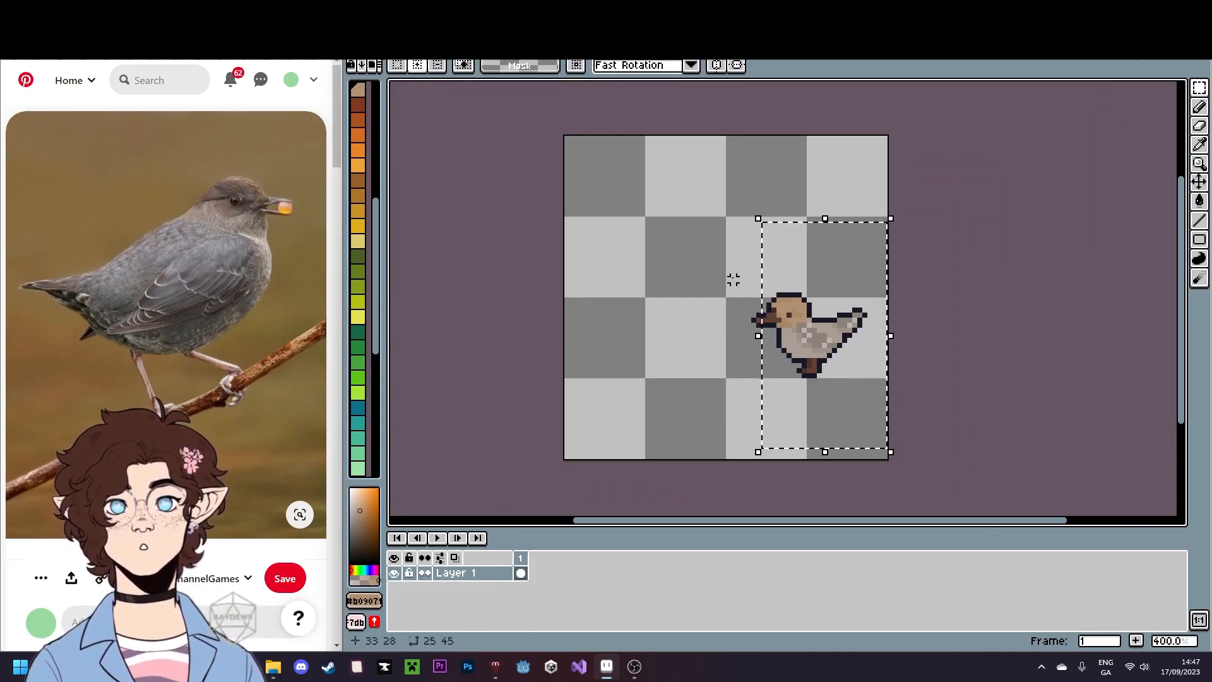
{"action": "mouse_move", "coordinate": [724, 260]}
{"action": "left_mouse_down"}
{"action": "mouse_move", "coordinate": [888, 452]}
{"action": "mouse_move", "coordinate": [780, 406]}
{"action": "mouse_move", "coordinate": [773, 424]}
{"action": "left_mouse_up"}
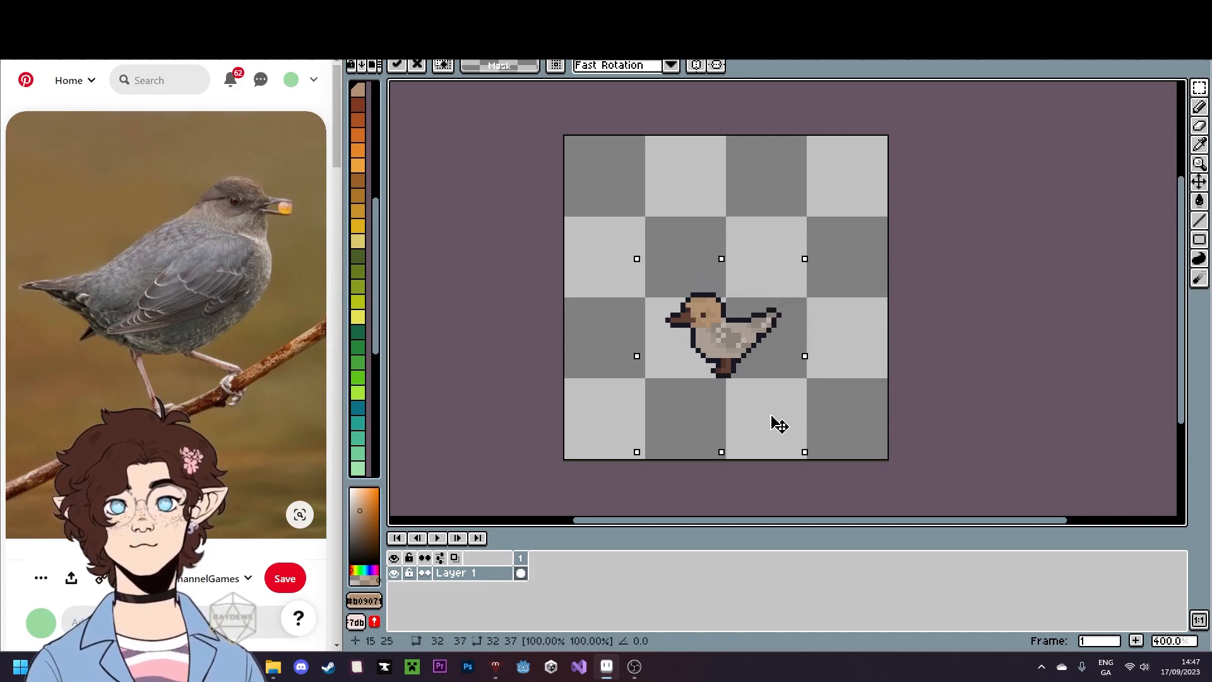
{"action": "key", "text": "Return"}
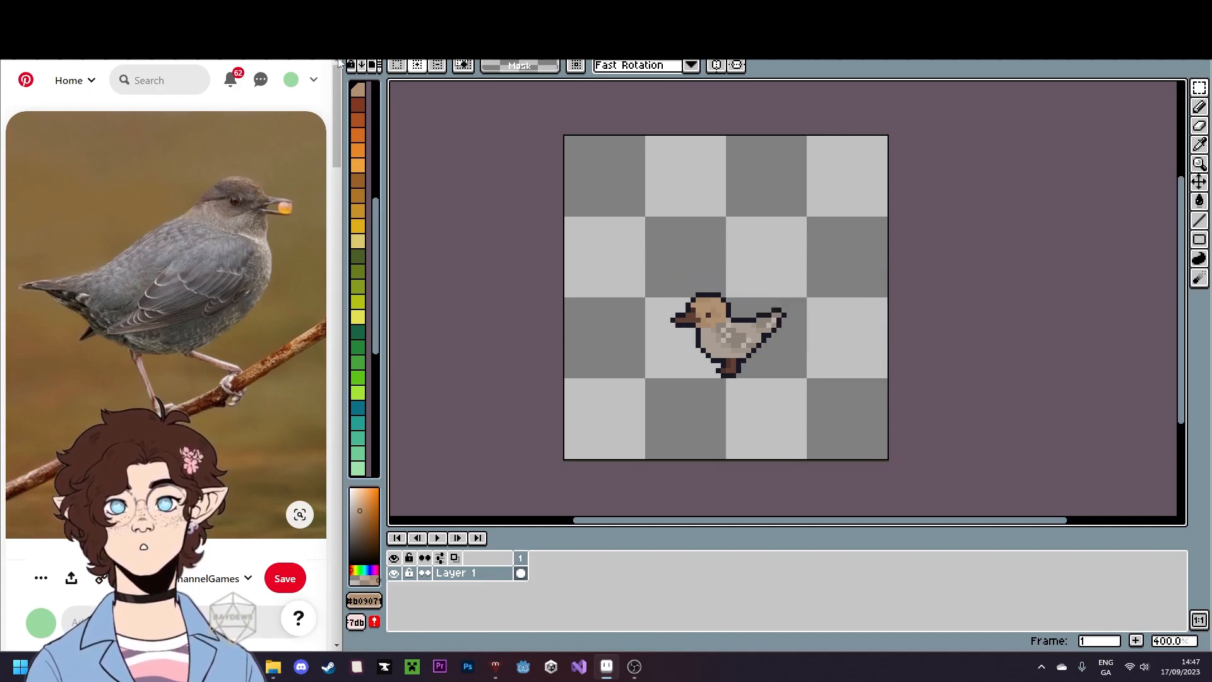
- Save the sprite as americanDipperFacingLeft.png in JumpShipJam, overwriting the existing file
{"action": "left_click", "coordinate": [358, 54]}
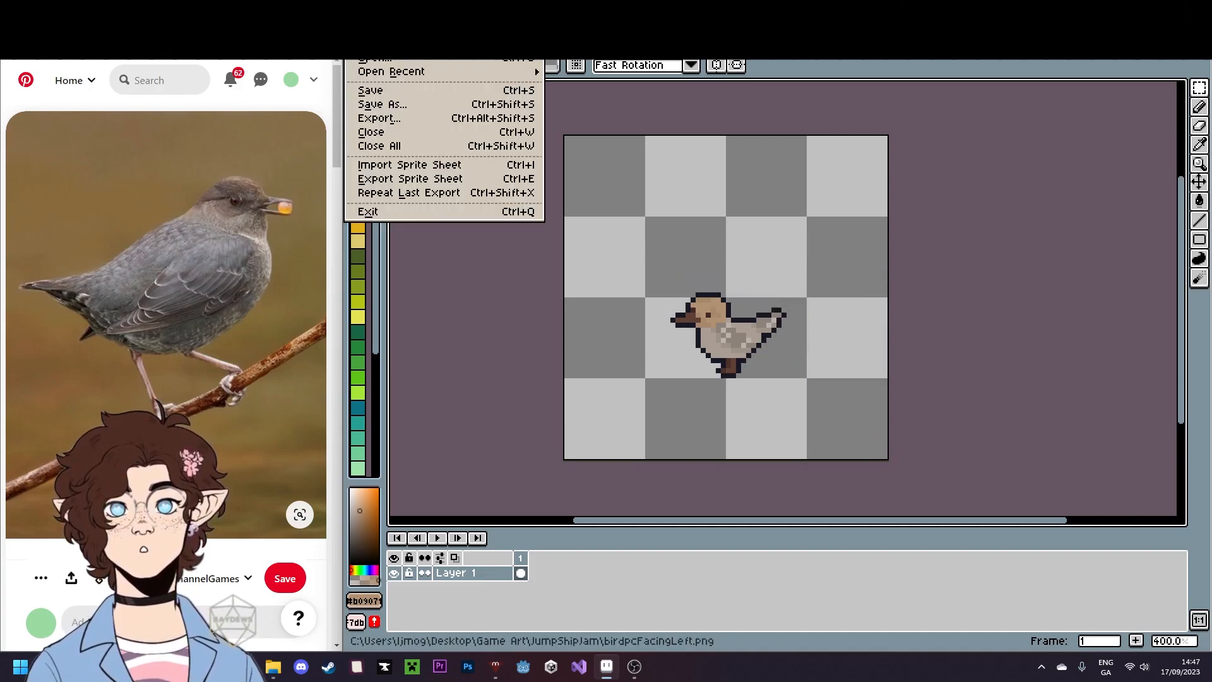
{"action": "left_click", "coordinate": [373, 111]}
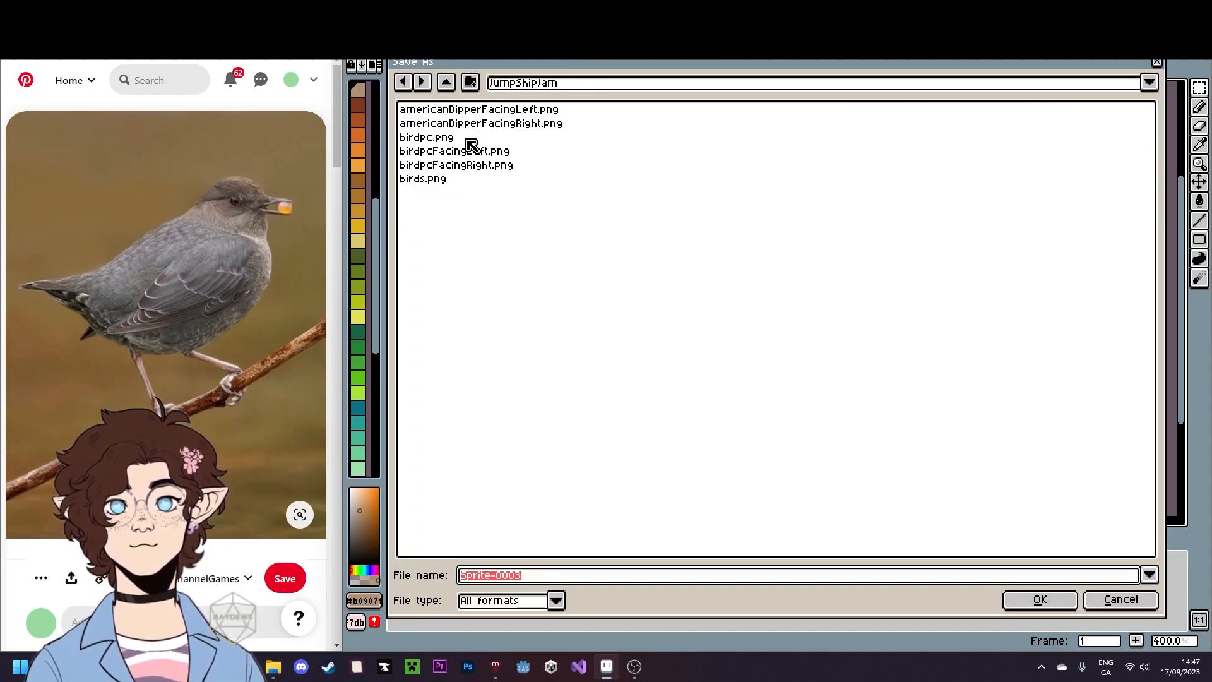
{"action": "left_click", "coordinate": [498, 111]}
{"action": "left_click", "coordinate": [1026, 601]}
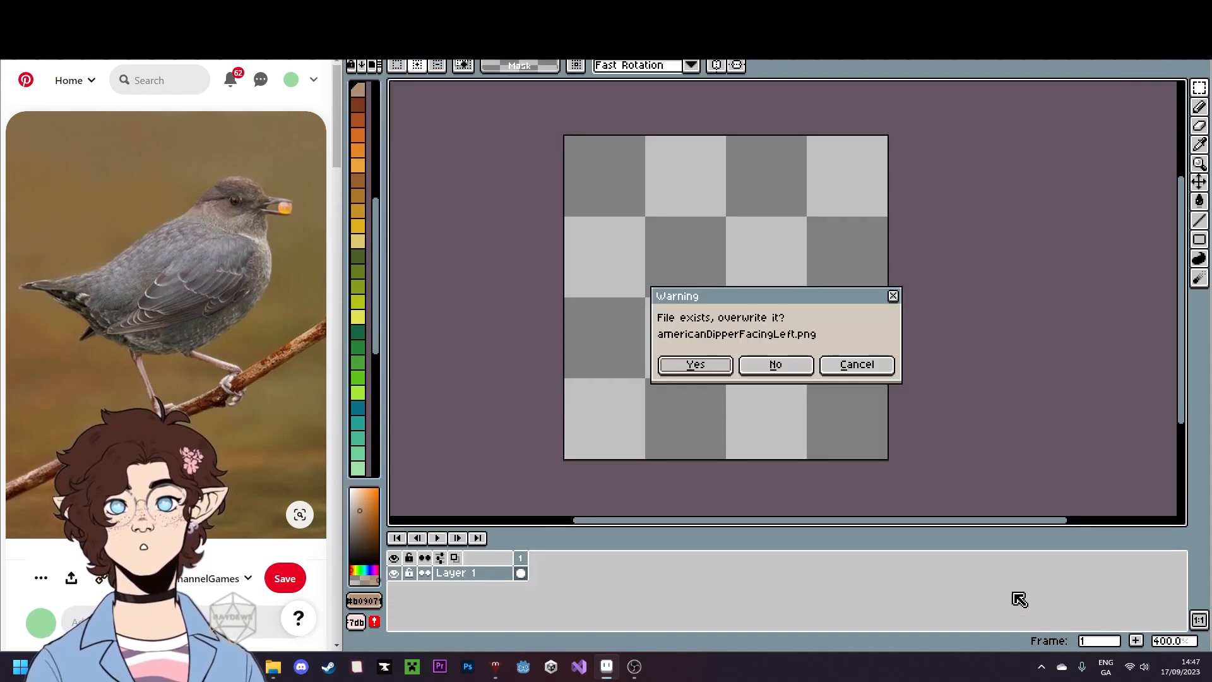
{"action": "left_click", "coordinate": [694, 364]}
- Flip the bird horizontally and save it as americanDipperFacingRight.png, overwriting the existing file
{"action": "left_click", "coordinate": [382, 54]}
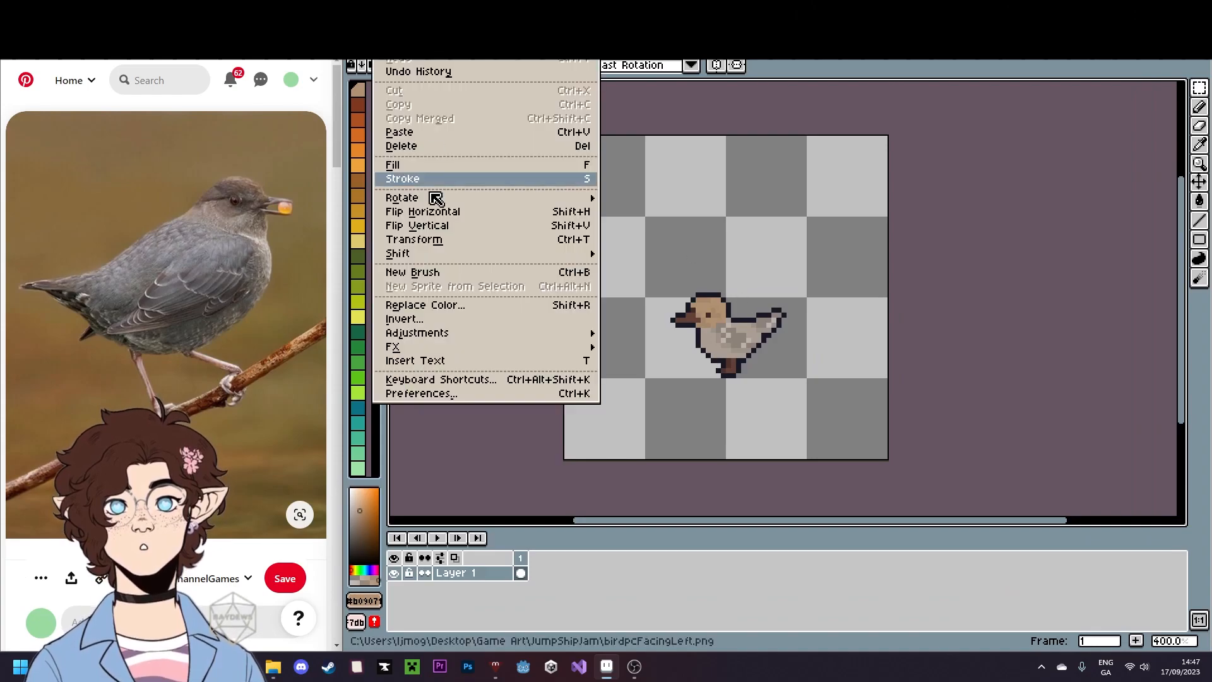
{"action": "left_click", "coordinate": [436, 212]}
{"action": "left_click", "coordinate": [361, 55]}
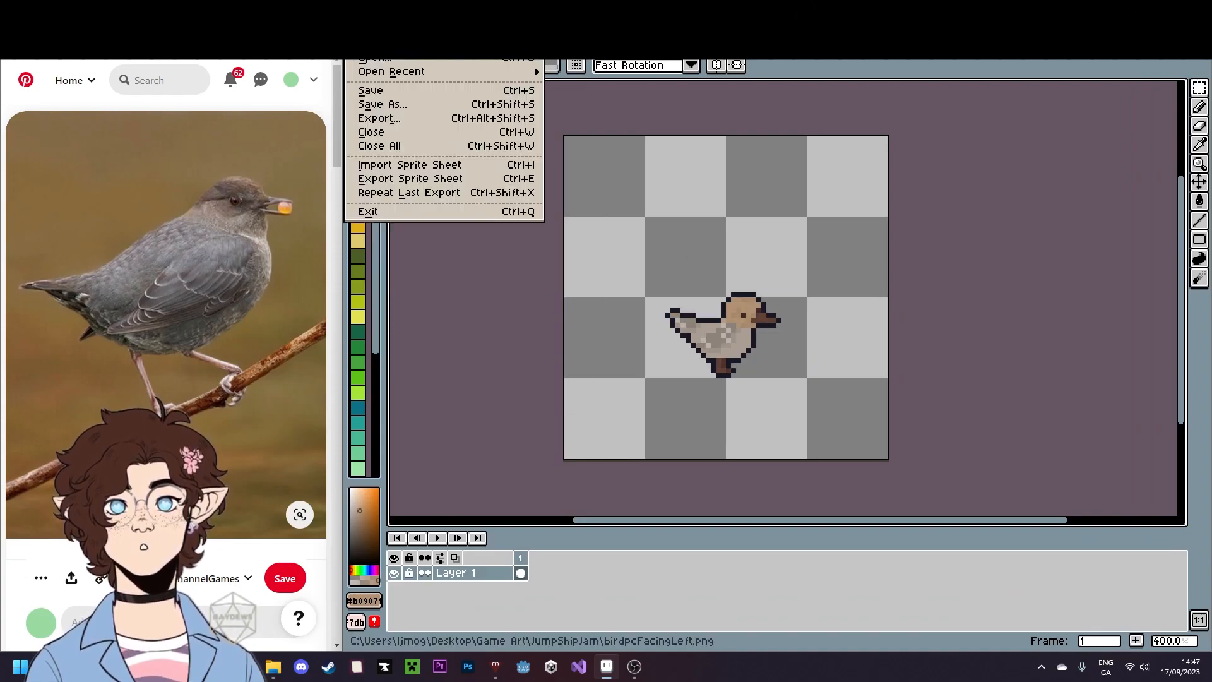
{"action": "left_click", "coordinate": [409, 104]}
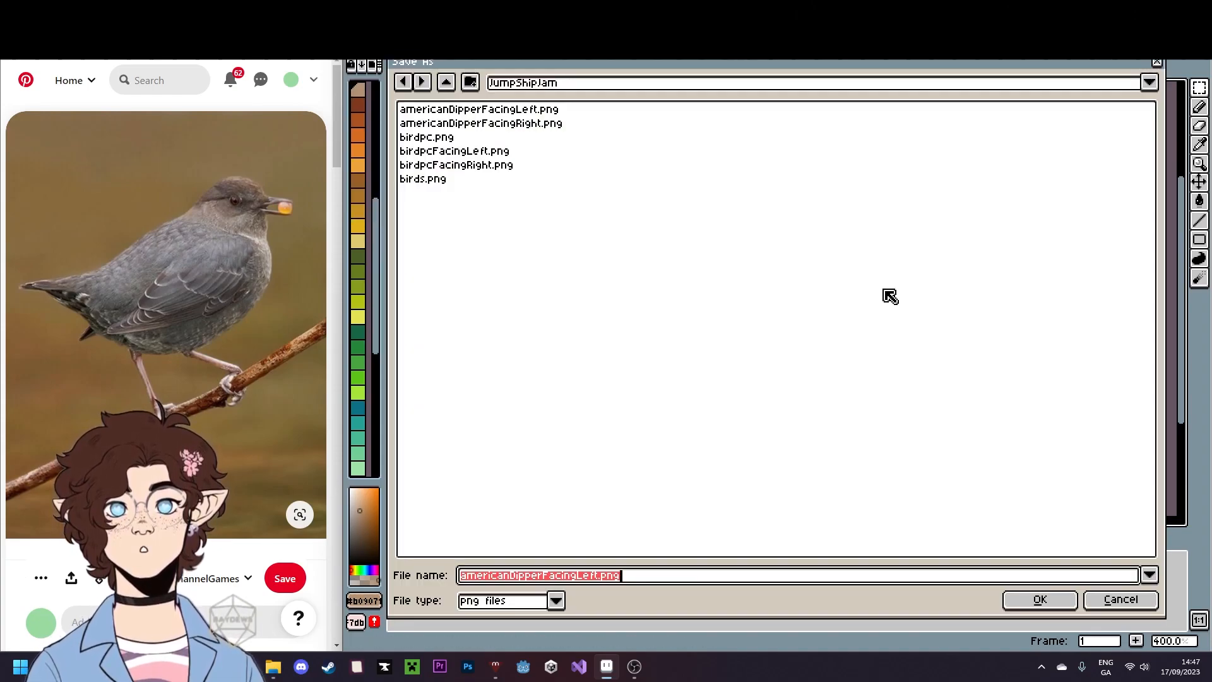
{"action": "left_click", "coordinate": [493, 165]}
{"action": "left_click", "coordinate": [553, 124]}
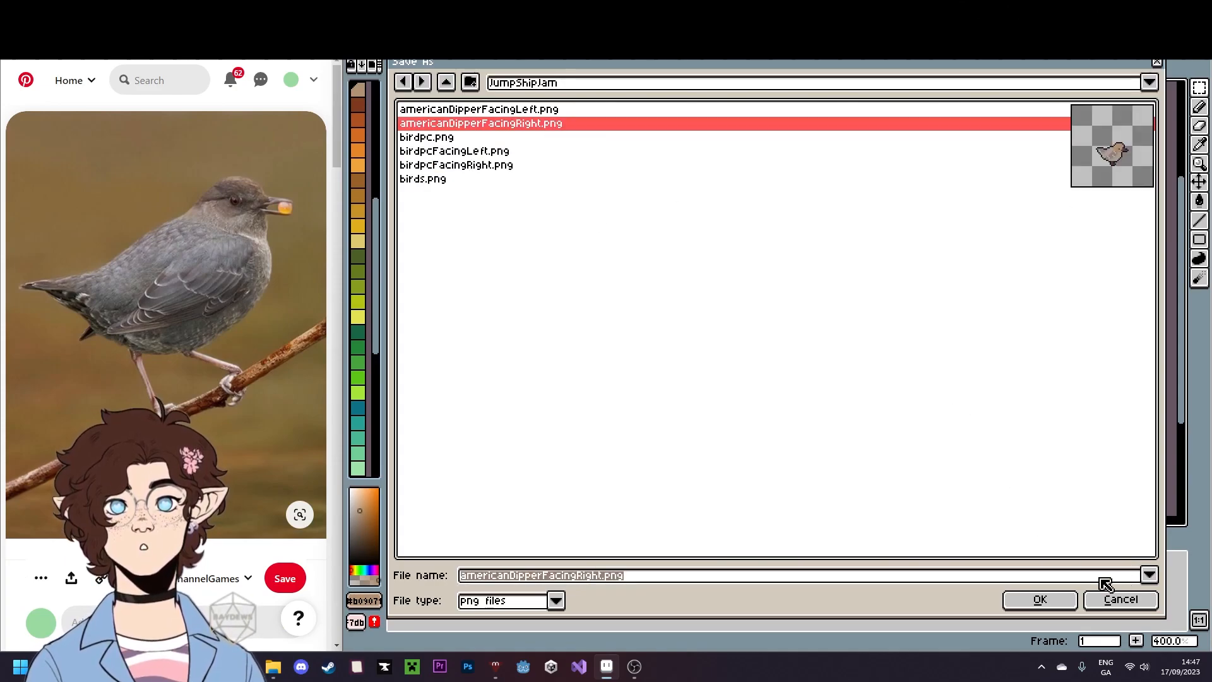
{"action": "left_click", "coordinate": [1041, 599]}
{"action": "left_click", "coordinate": [694, 365]}
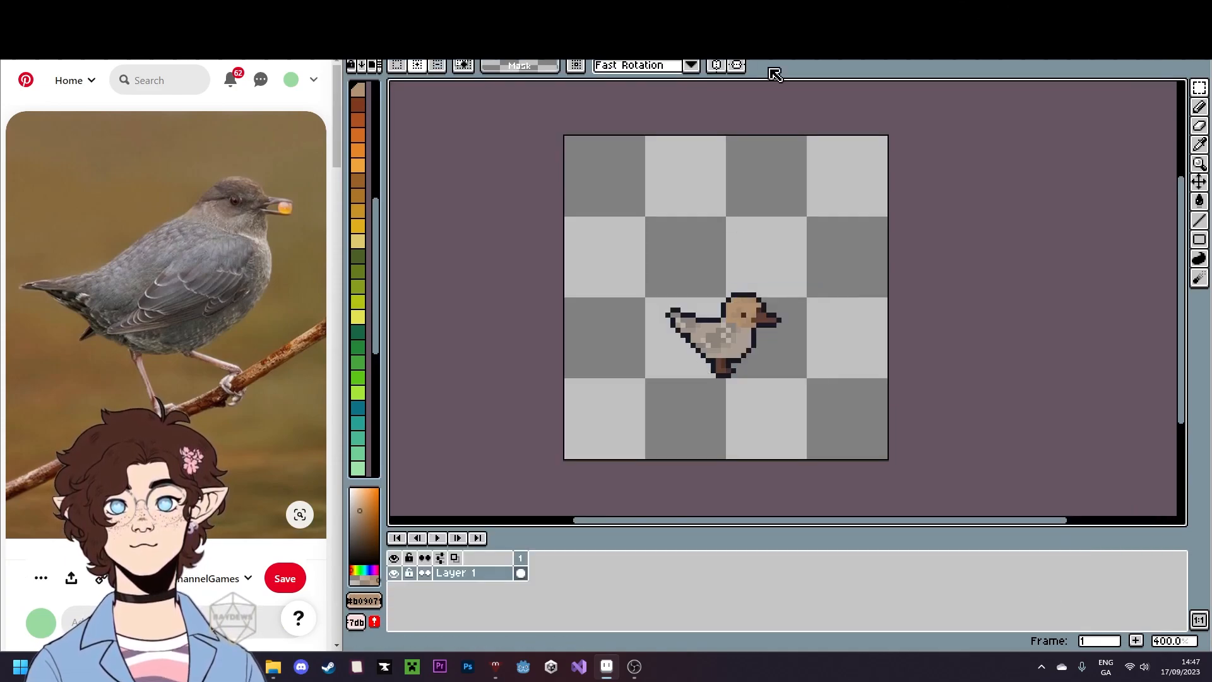
{"action": "left_click_drag", "start_coordinate": [572, 240], "coordinate": [806, 445]}
{"action": "key", "text": "ctrl+d"}
{"action": "left_click", "coordinate": [701, 46]}
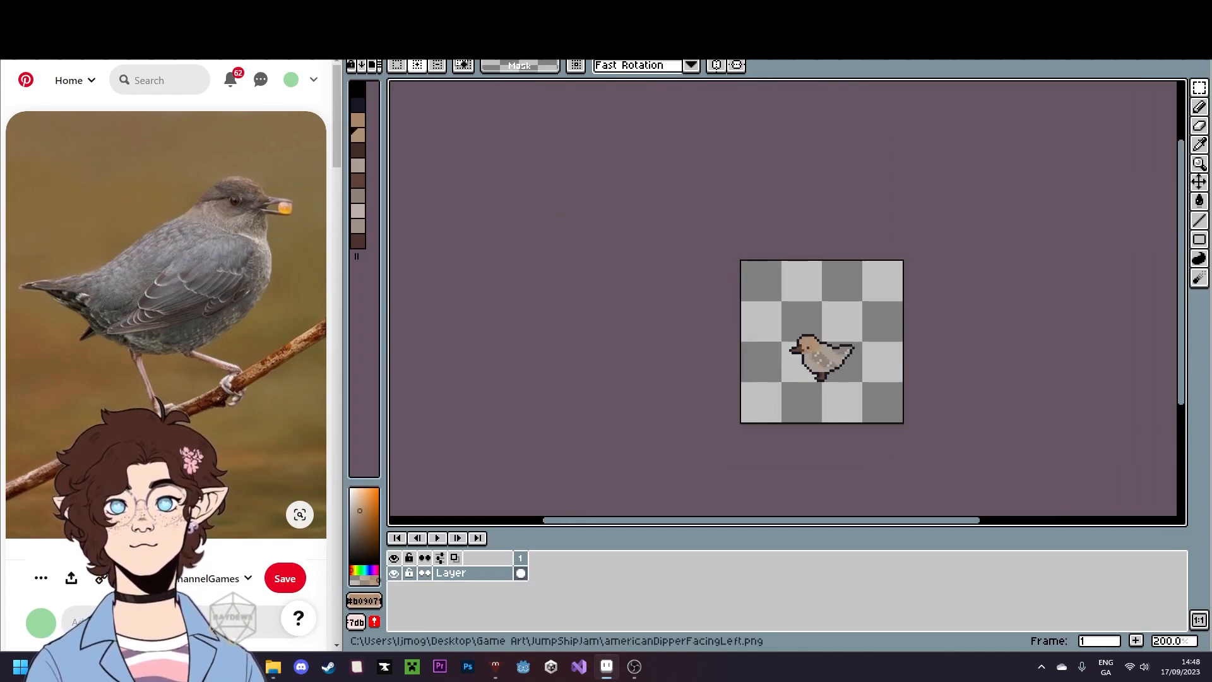
{"action": "left_click", "coordinate": [694, 46]}
{"action": "left_click", "coordinate": [617, 48]}
{"action": "key", "text": "ctrl+v"}
{"action": "left_click_drag", "start_coordinate": [672, 292], "coordinate": [991, 272]}
{"action": "key", "text": "ctrl+z"}
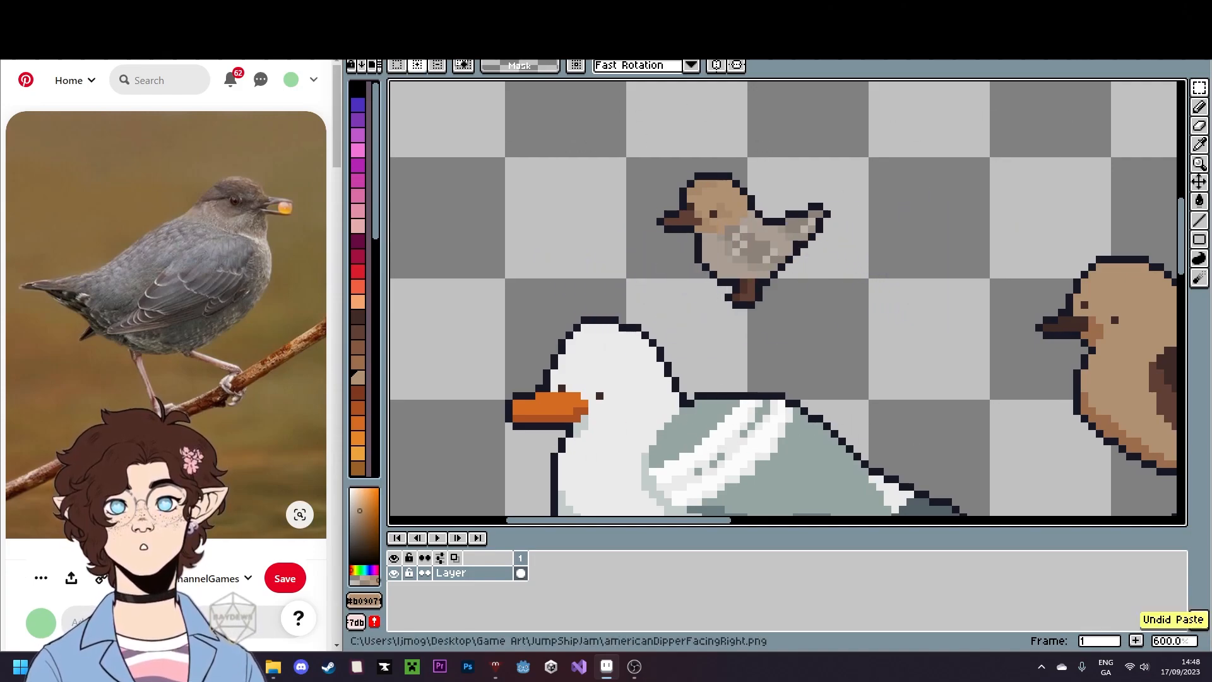
- Return to the dipper sprite and flip it horizontally so that it faces left
{"action": "left_click", "coordinate": [694, 47]}
{"action": "left_click", "coordinate": [384, 29]}
{"action": "left_click", "coordinate": [383, 29]}
{"action": "left_click", "coordinate": [384, 29]}
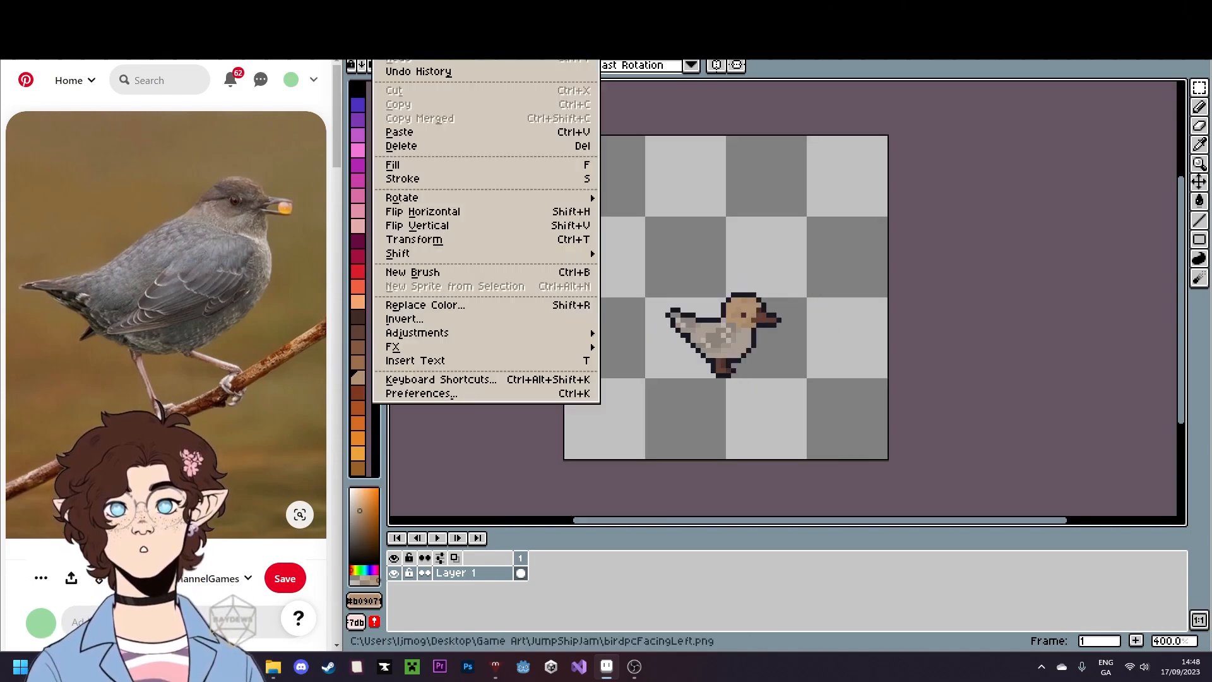
{"action": "left_click", "coordinate": [470, 211]}
- Copy the left-facing dipper into the sheet with all birds, placing it above the white bird's back in place of the old one
{"action": "left_click_drag", "start_coordinate": [636, 247], "coordinate": [796, 393]}
{"action": "key", "text": "ctrl+c"}
{"action": "left_click", "coordinate": [617, 48]}
{"action": "key", "text": "ctrl+v"}
{"action": "left_click_drag", "start_coordinate": [597, 272], "coordinate": [925, 351]}
{"action": "key", "text": "ctrl+d"}
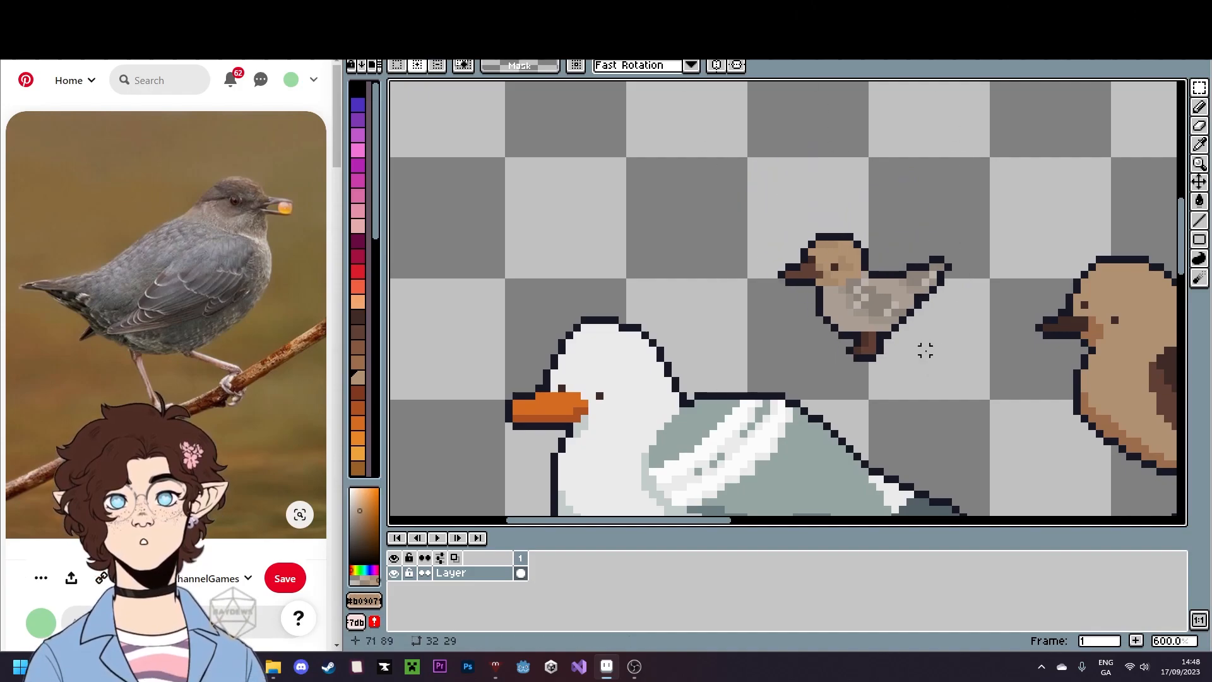
- Delete the large old brown bird beside the white bird from the sheet
{"action": "scroll", "coordinate": [735, 439], "scroll_direction": "down", "scroll_amount": 3}
{"action": "scroll", "coordinate": [820, 433], "scroll_direction": "up", "scroll_amount": 3}
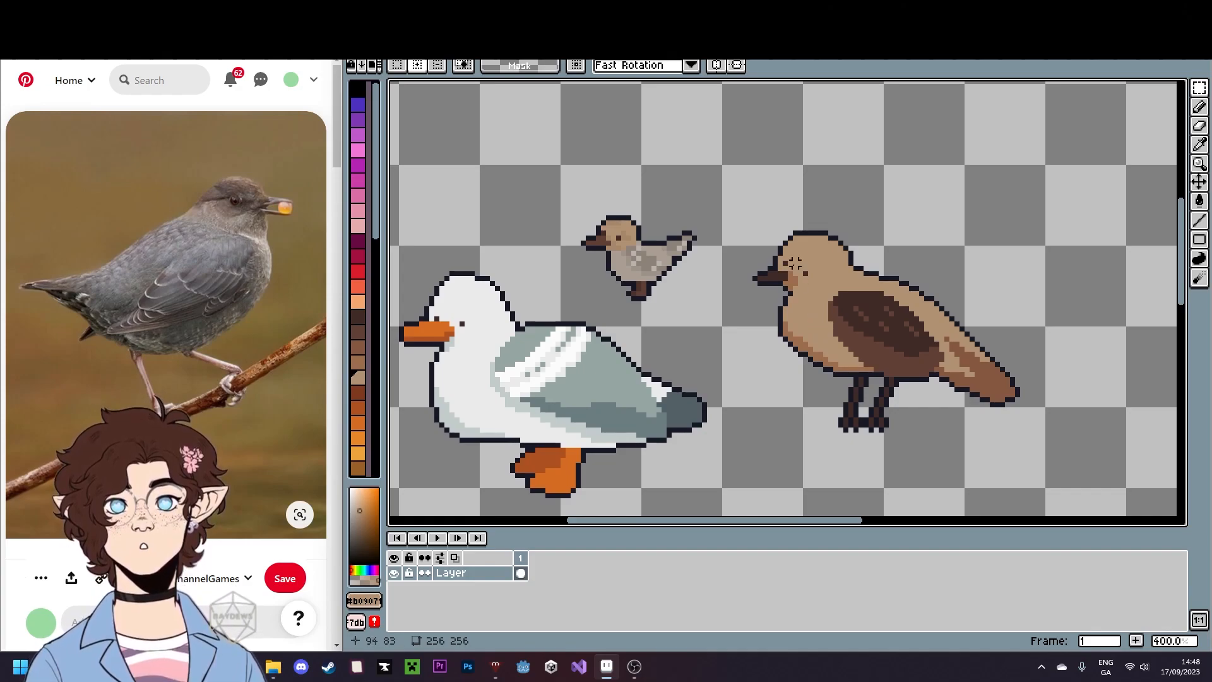
{"action": "left_click_drag", "start_coordinate": [755, 189], "coordinate": [1066, 495]}
{"action": "key", "text": "Delete"}
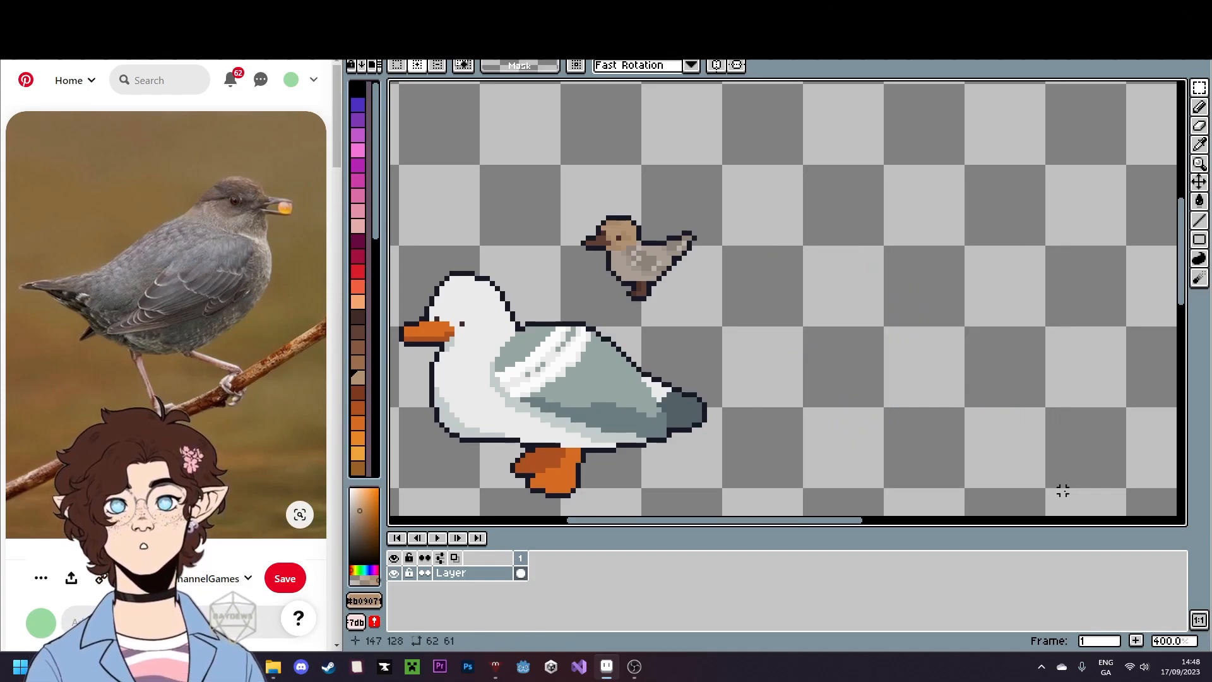
{"action": "scroll", "coordinate": [1058, 449], "scroll_direction": "down", "scroll_amount": 2}
{"action": "scroll", "coordinate": [1012, 452], "scroll_direction": "up", "scroll_amount": 1}
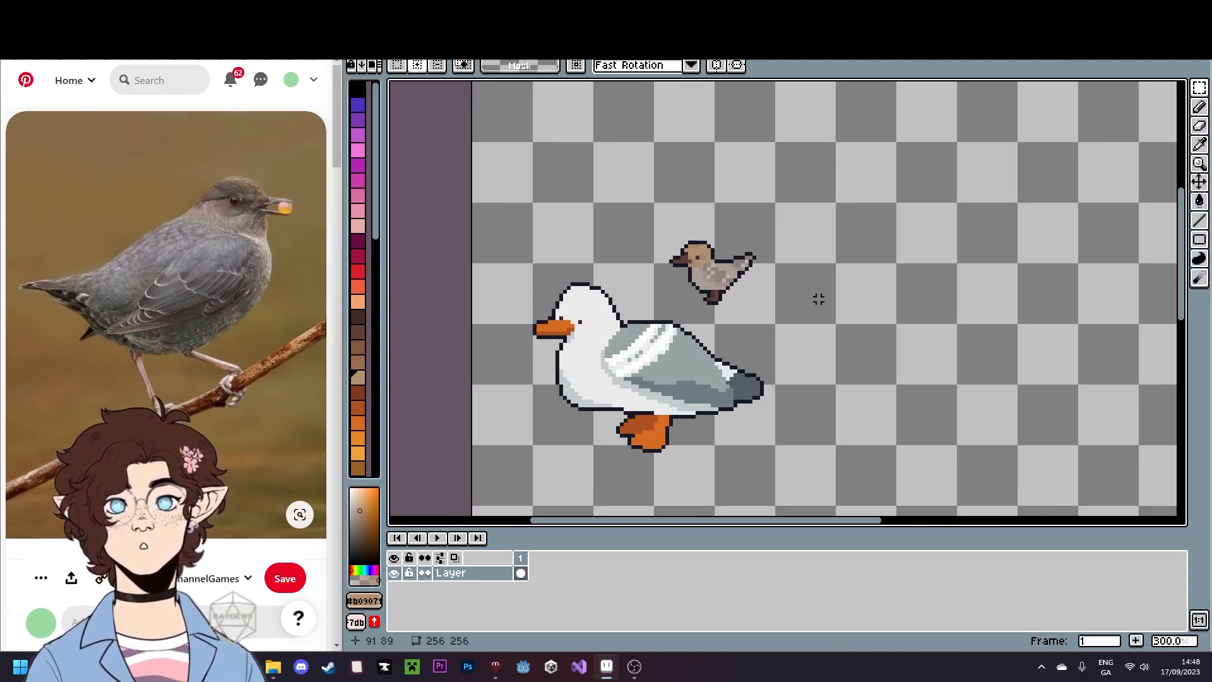
- Try to move the dipper's front neck outline one pixel inward, recolouring the chest pixel and erasing the old outline
{"action": "scroll", "coordinate": [699, 264], "scroll_direction": "up", "scroll_amount": 6}
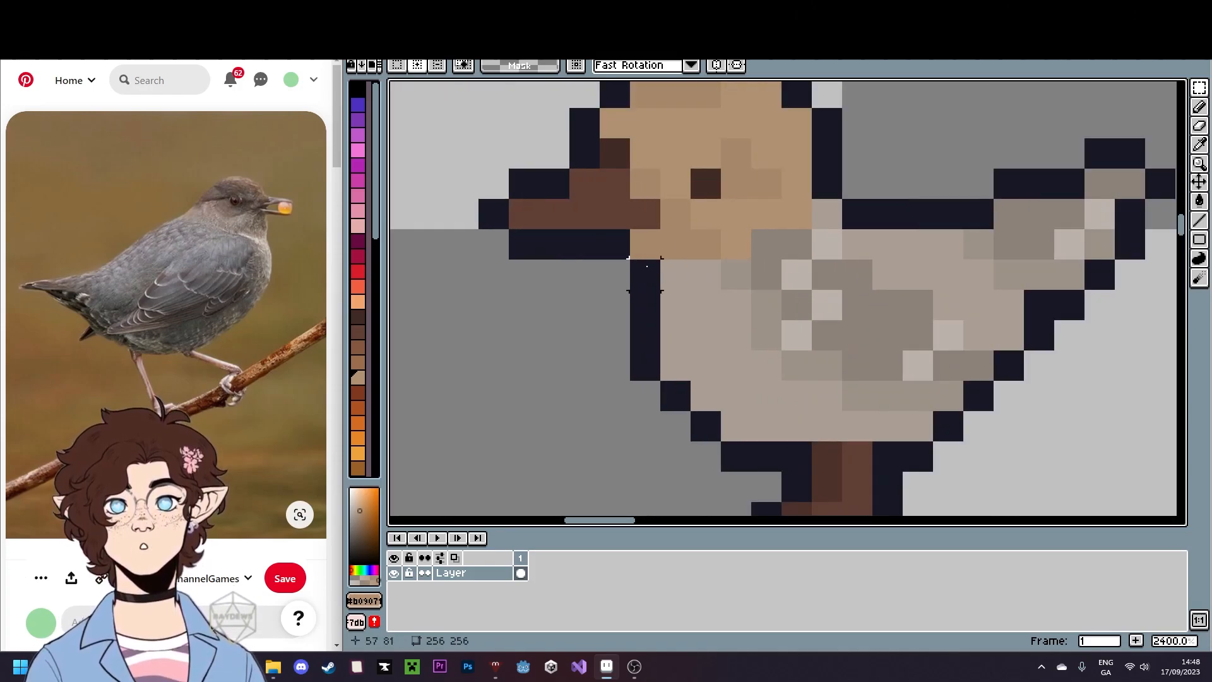
{"action": "left_click", "coordinate": [656, 268], "text": "alt"}
{"action": "left_click_drag", "start_coordinate": [674, 272], "coordinate": [674, 333]}
{"action": "left_click", "coordinate": [671, 333]}
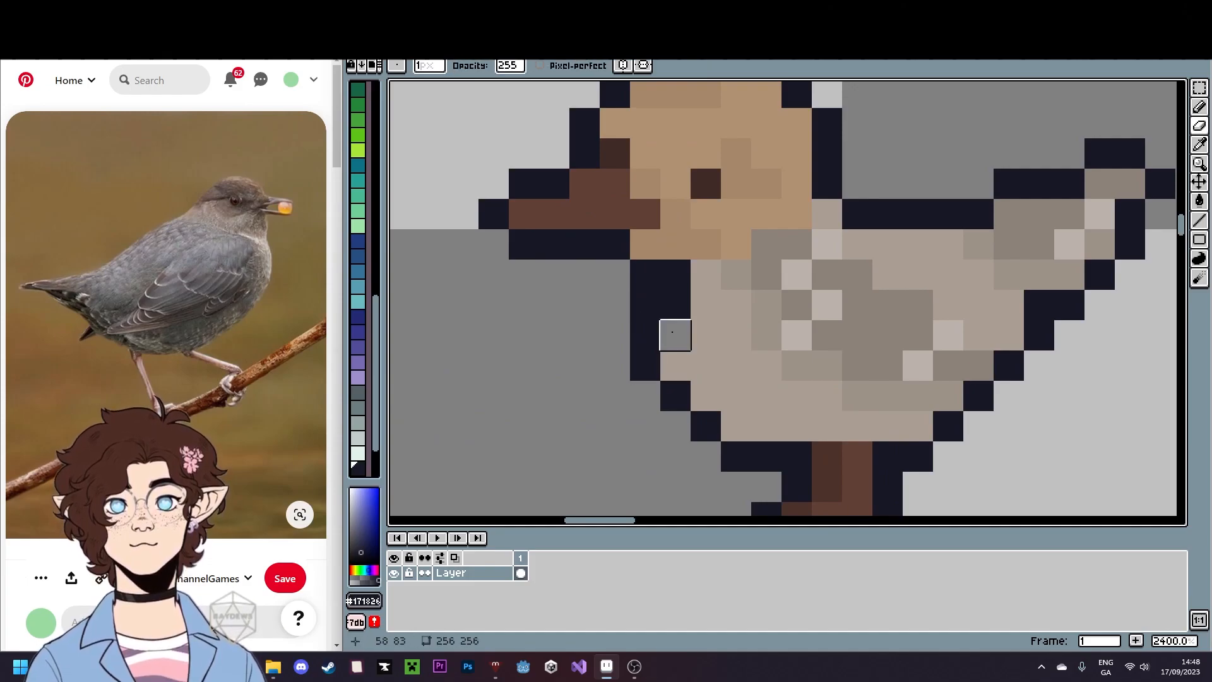
{"action": "key", "text": "i"}
{"action": "left_click", "coordinate": [695, 340]}
{"action": "key", "text": "b"}
{"action": "left_click", "coordinate": [673, 336]}
{"action": "key", "text": "i"}
{"action": "key", "text": "e"}
{"action": "left_click", "coordinate": [644, 304]}
{"action": "scroll", "coordinate": [644, 429], "scroll_direction": "down", "scroll_amount": 5}
{"action": "scroll", "coordinate": [641, 432], "scroll_direction": "up", "scroll_amount": 3}
{"action": "key", "text": "v"}
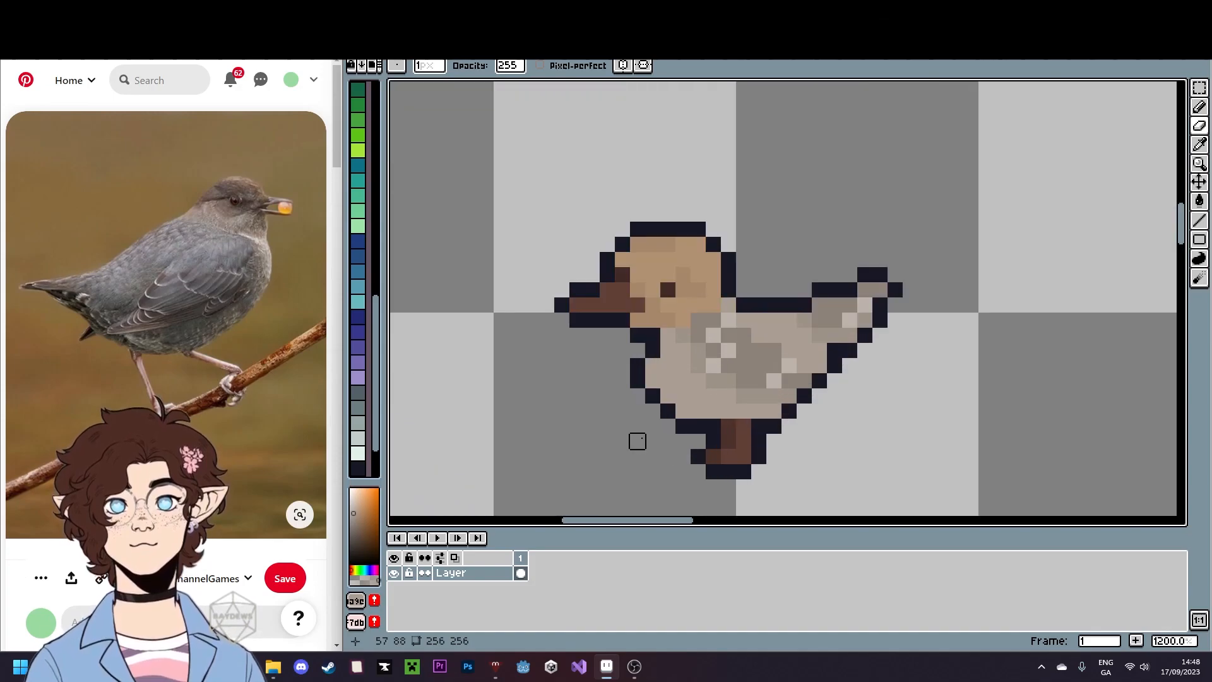
- Undo the edits to the dipper's neck and chest outline
{"action": "key", "text": "ctrl+z"}
{"action": "key", "text": "ctrl+z"}
{"action": "key", "text": "ctrl+z"}
{"action": "key", "text": "ctrl+z"}
{"action": "key", "text": "b"}
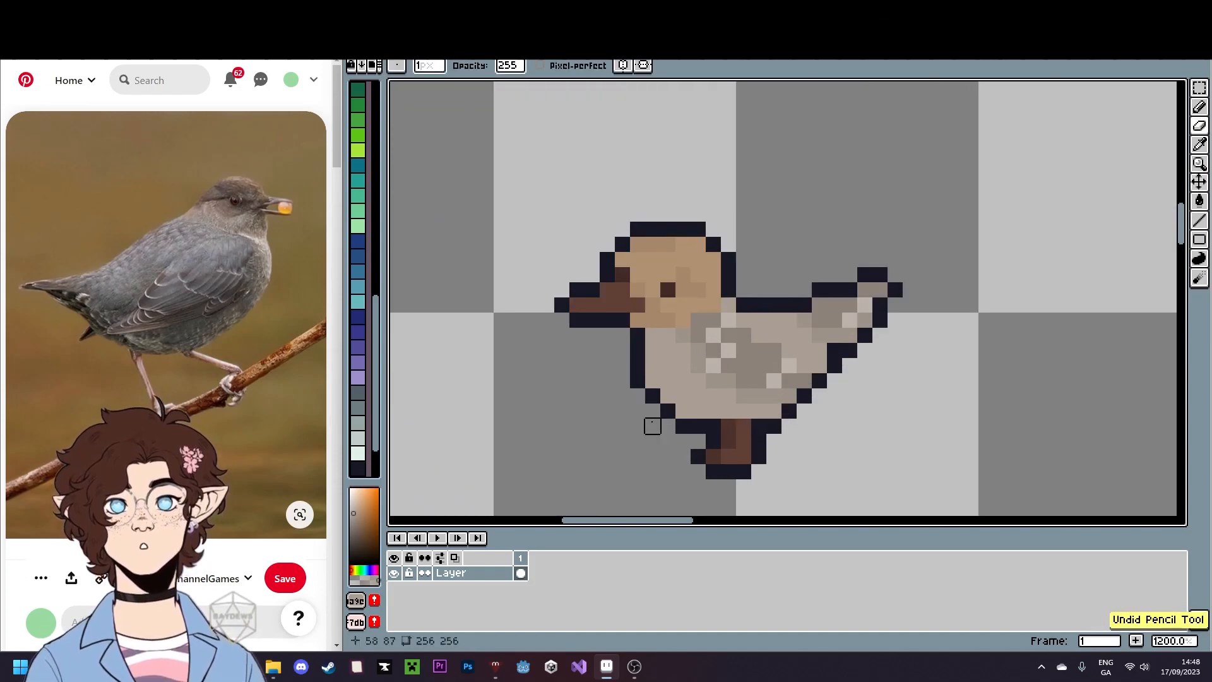
- Switch to Pinterest and examine the swallow illustration and its related pins as possible bird references
{"action": "scroll", "coordinate": [686, 435], "scroll_direction": "down", "scroll_amount": 7}
{"action": "left_click_drag", "start_coordinate": [772, 442], "coordinate": [778, 380]}
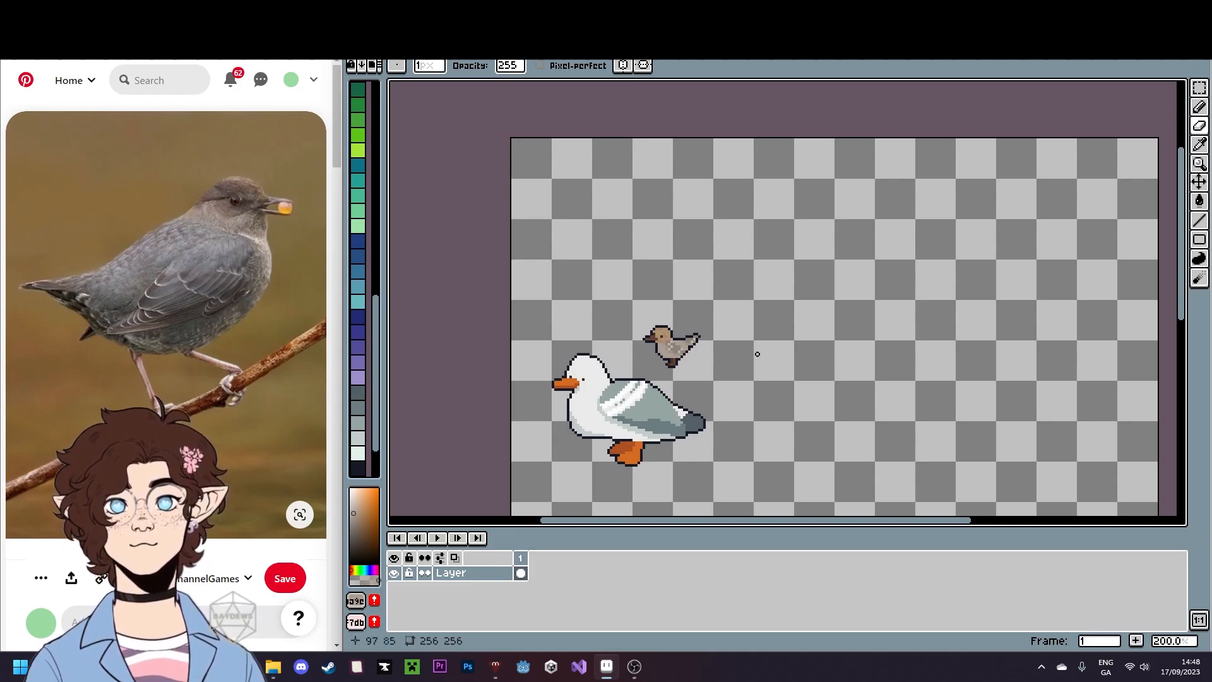
{"action": "left_click_drag", "start_coordinate": [752, 382], "coordinate": [701, 338]}
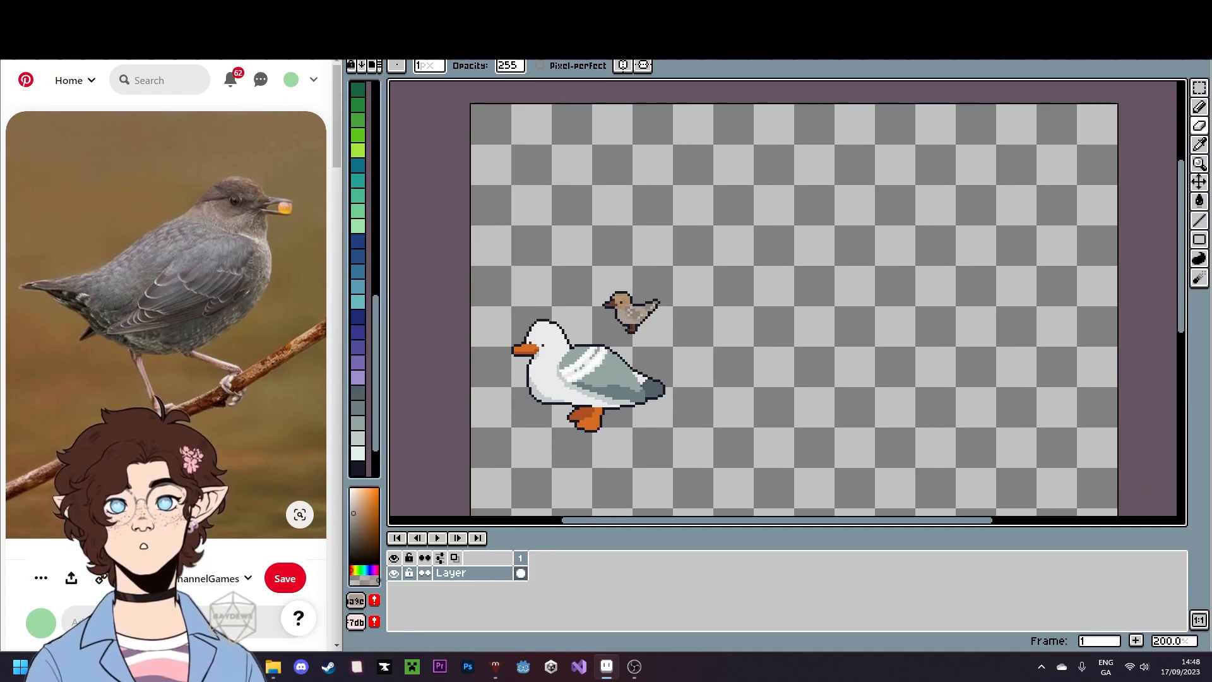
{"action": "left_click", "coordinate": [108, 13]}
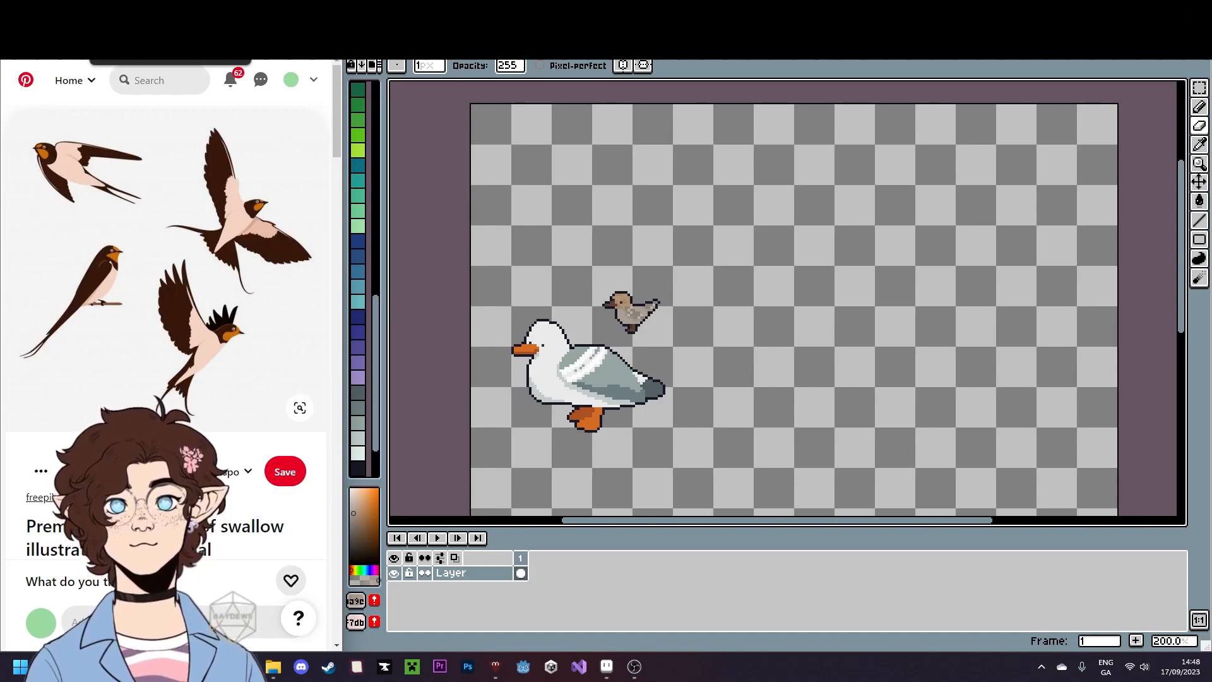
{"action": "scroll", "coordinate": [147, 198], "scroll_direction": "down", "scroll_amount": 6}
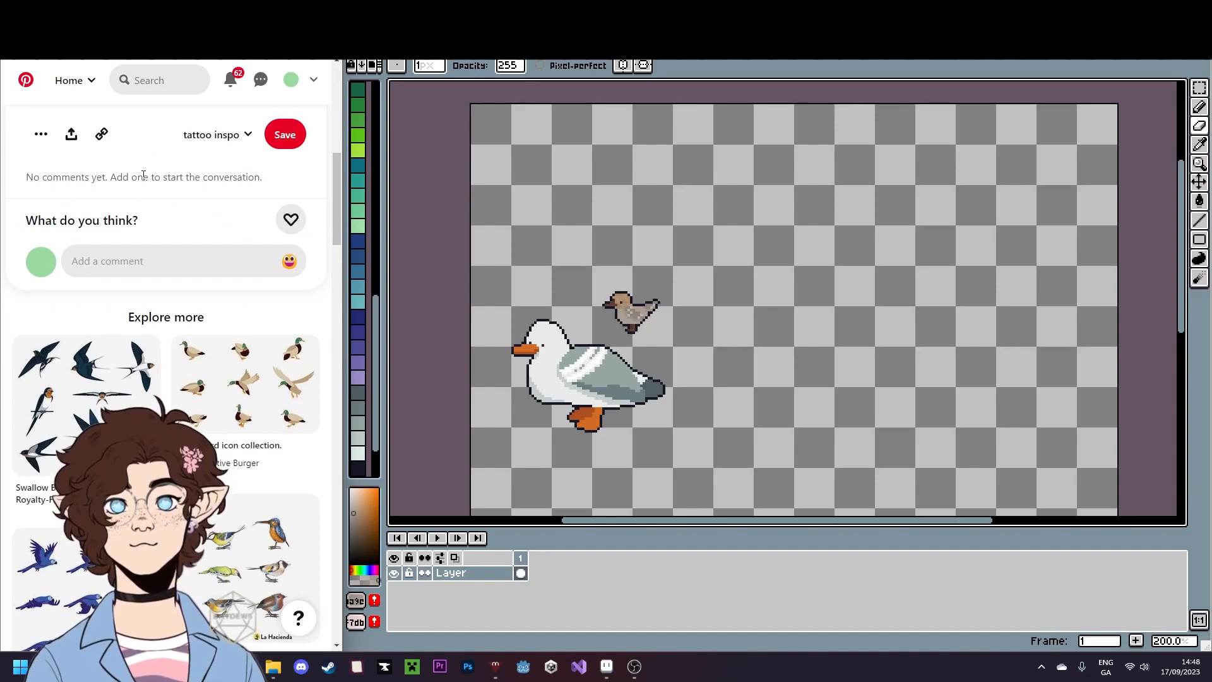
{"action": "scroll", "coordinate": [143, 175], "scroll_direction": "down", "scroll_amount": 4}
{"action": "scroll", "coordinate": [155, 148], "scroll_direction": "up", "scroll_amount": 4}
{"action": "scroll", "coordinate": [156, 148], "scroll_direction": "up", "scroll_amount": 5}
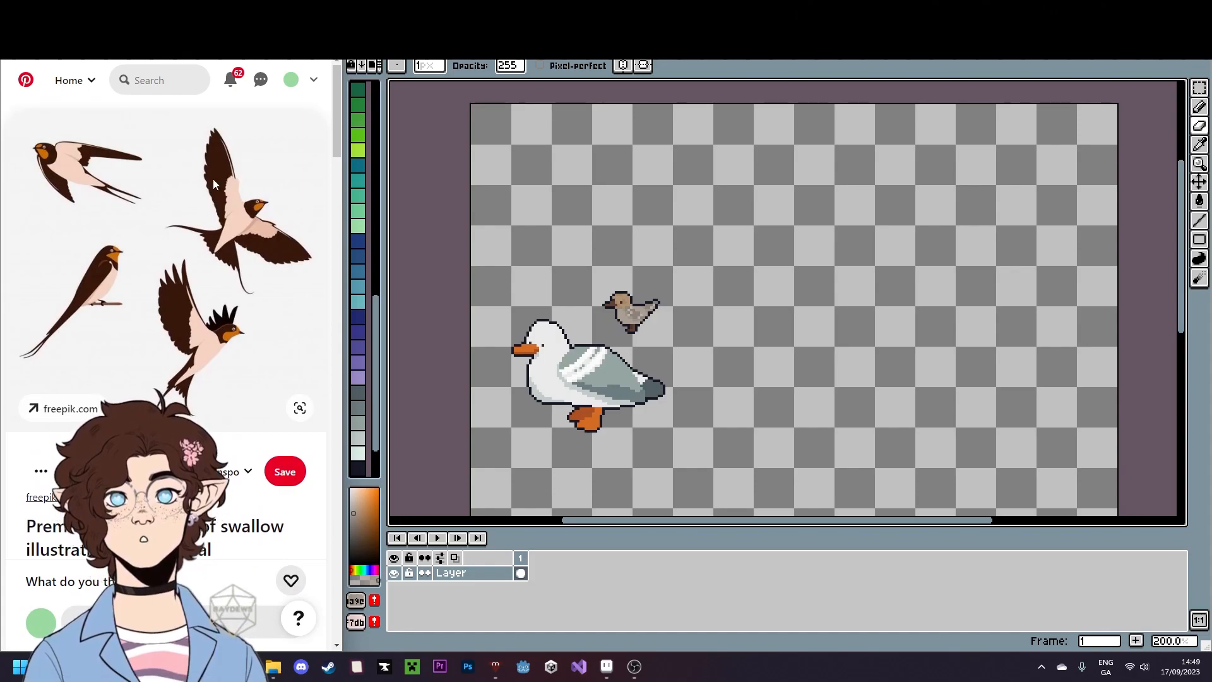
- Replace the runner duck search on Pinterest with a search for "pheasant"
{"action": "left_click_drag", "start_coordinate": [579, 352], "coordinate": [579, 323]}
{"action": "left_click", "coordinate": [127, 12]}
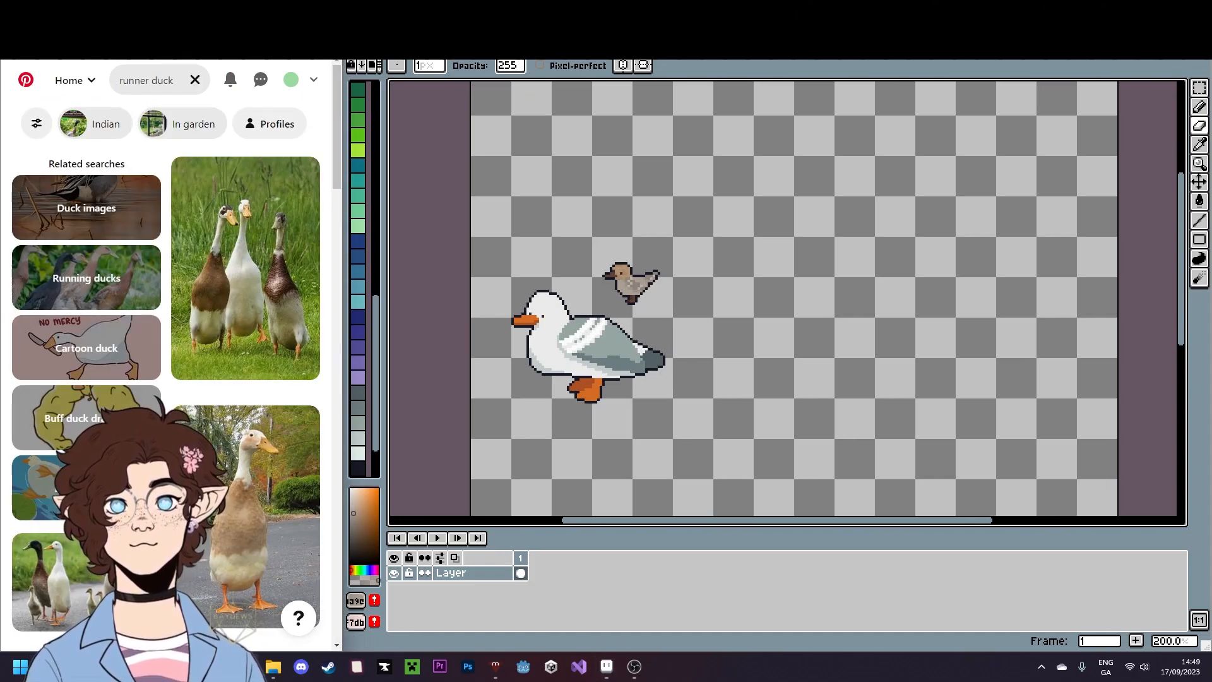
{"action": "left_click", "coordinate": [195, 79]}
{"action": "left_click", "coordinate": [170, 80]}
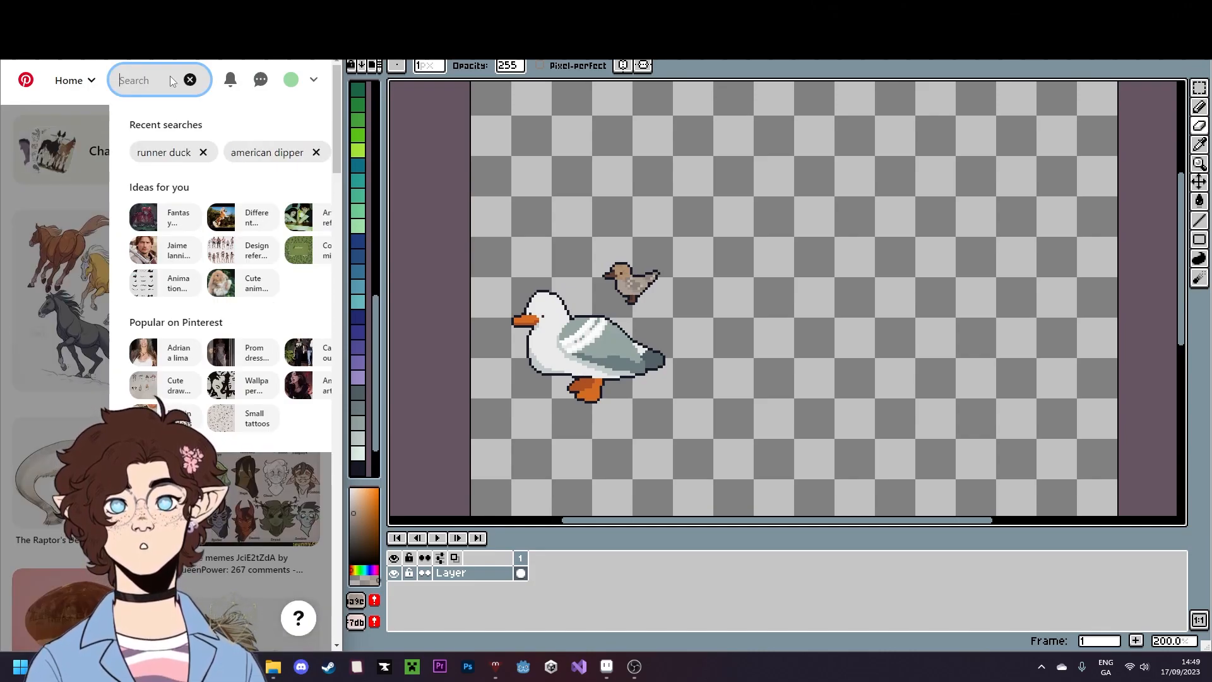
{"action": "left_click", "coordinate": [467, 44]}
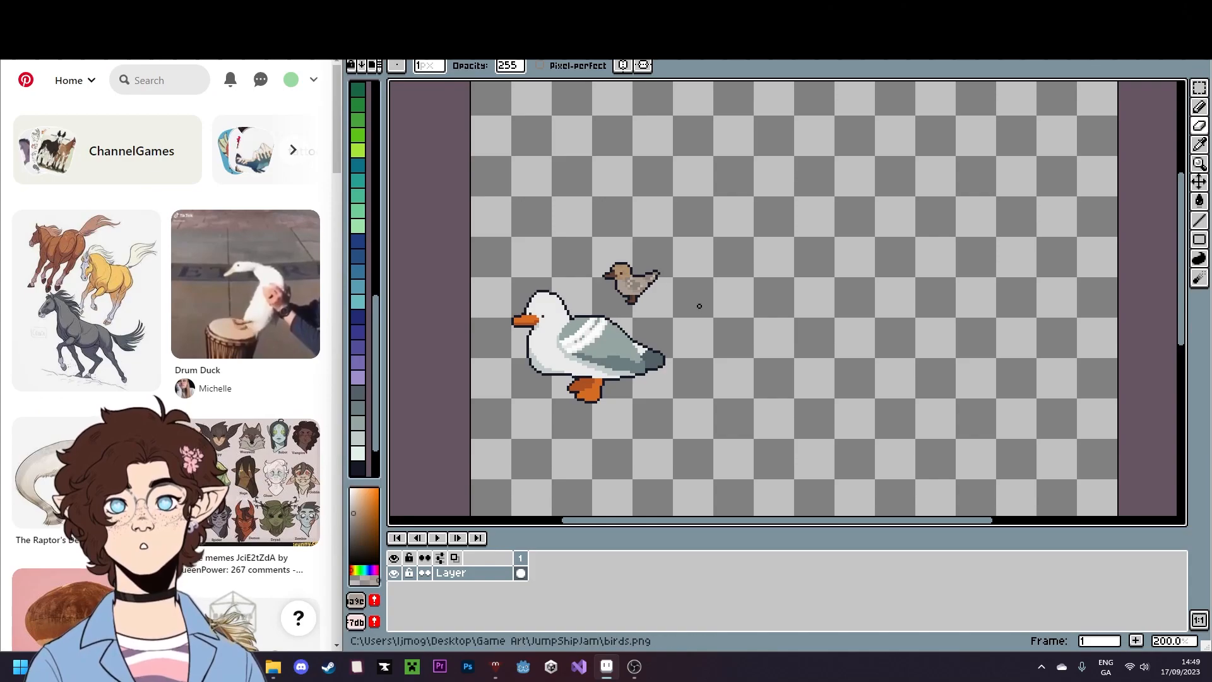
{"action": "scroll", "coordinate": [88, 379], "scroll_direction": "down", "scroll_amount": 1}
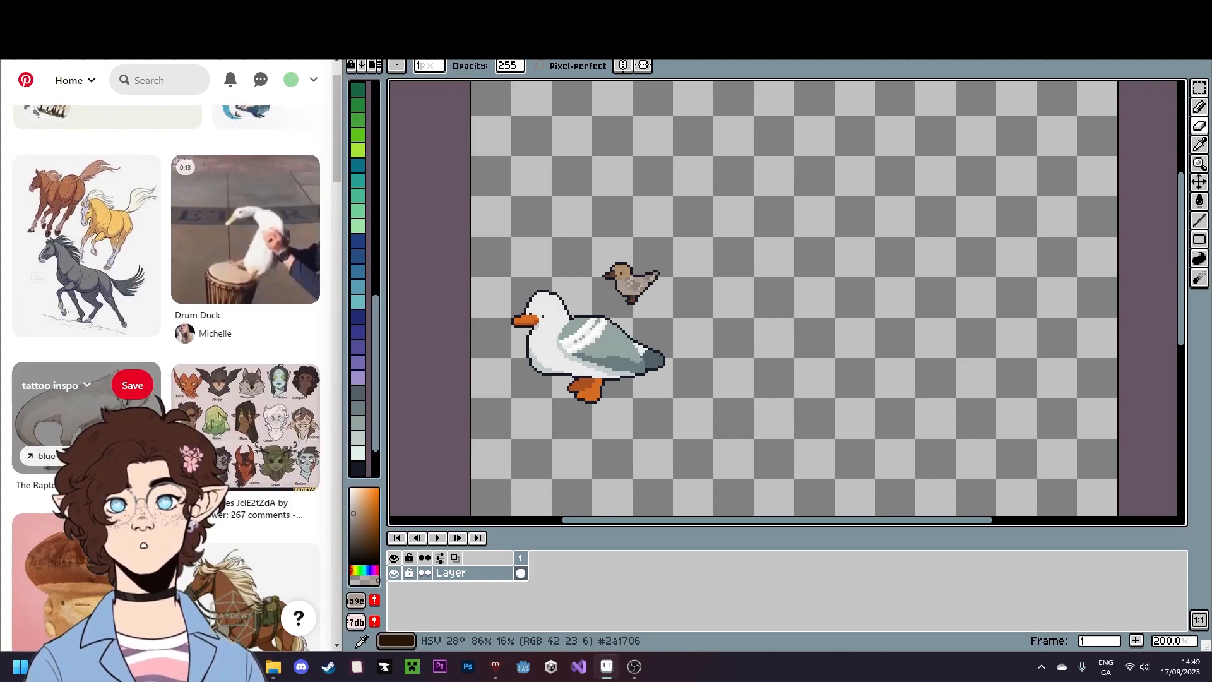
{"action": "left_click", "coordinate": [161, 82]}
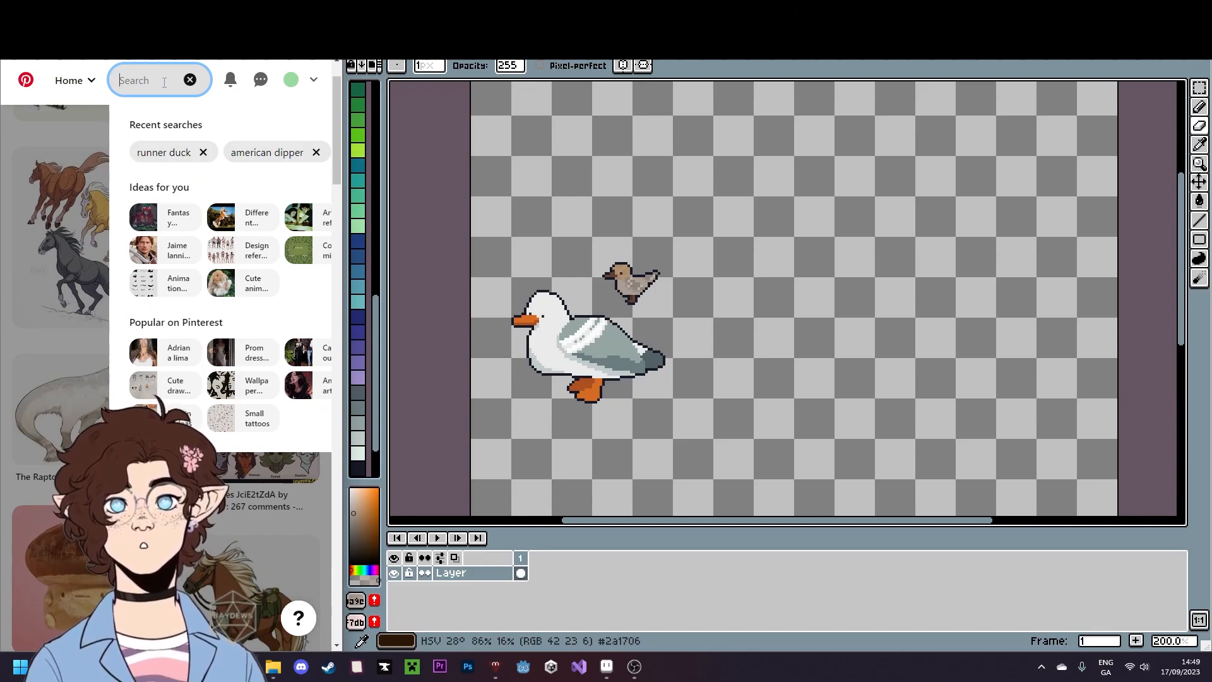
{"action": "type", "text": "pheas"}
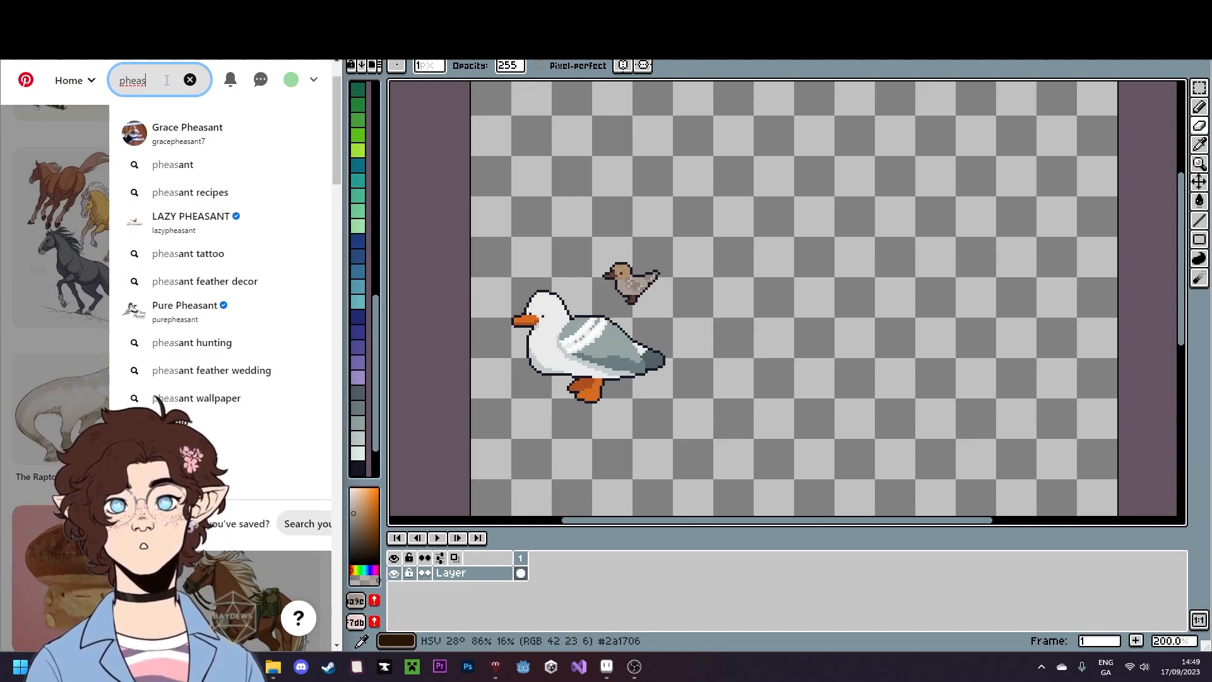
{"action": "left_click", "coordinate": [209, 165]}
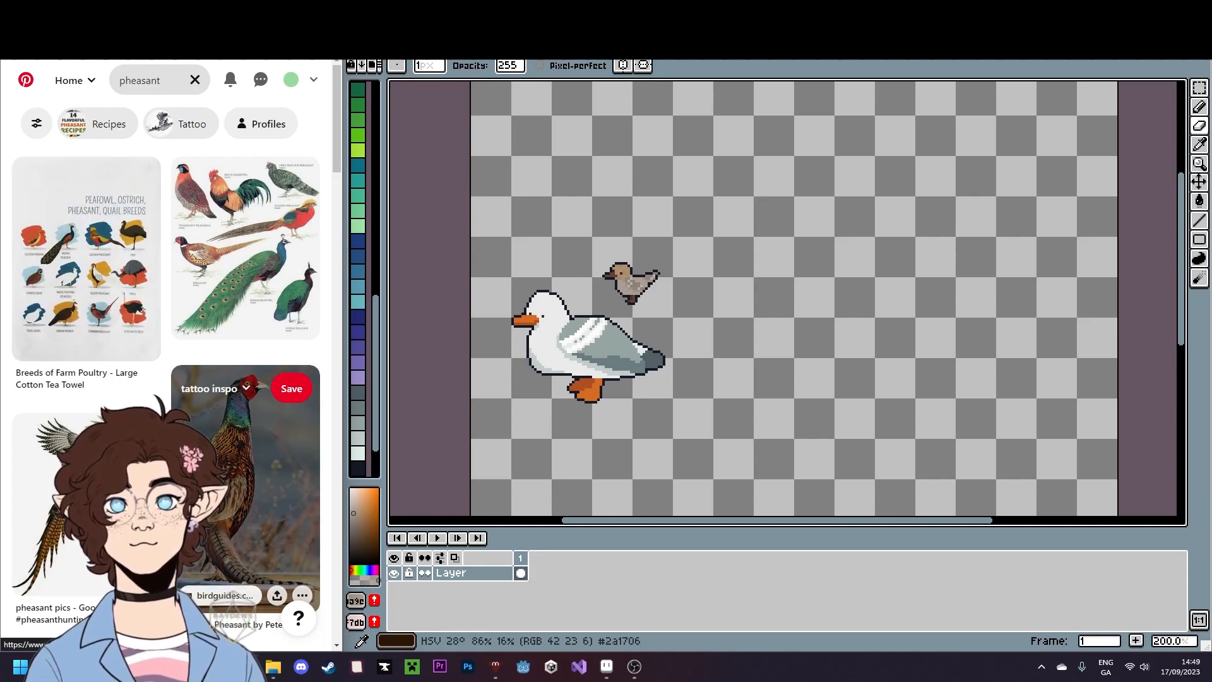
- Browse the pheasant results and open the ring-necked pheasant photo from flickr.com as the reference
{"action": "scroll", "coordinate": [252, 505], "scroll_direction": "down", "scroll_amount": 3}
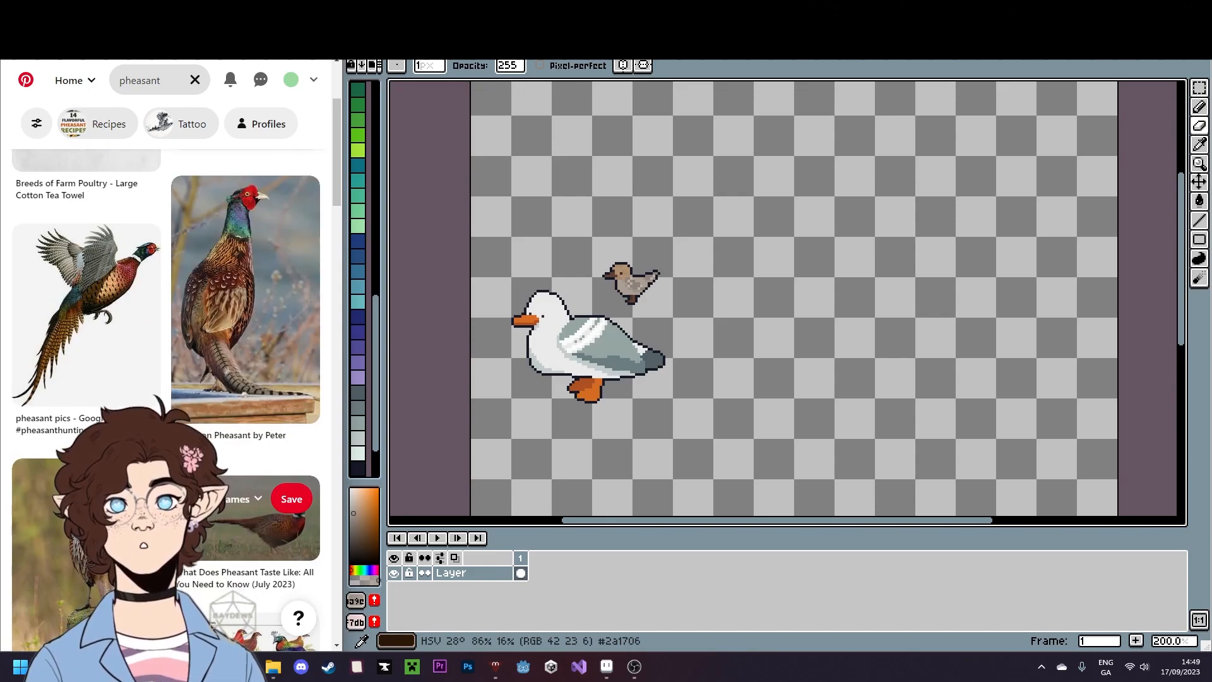
{"action": "scroll", "coordinate": [246, 442], "scroll_direction": "down", "scroll_amount": 4}
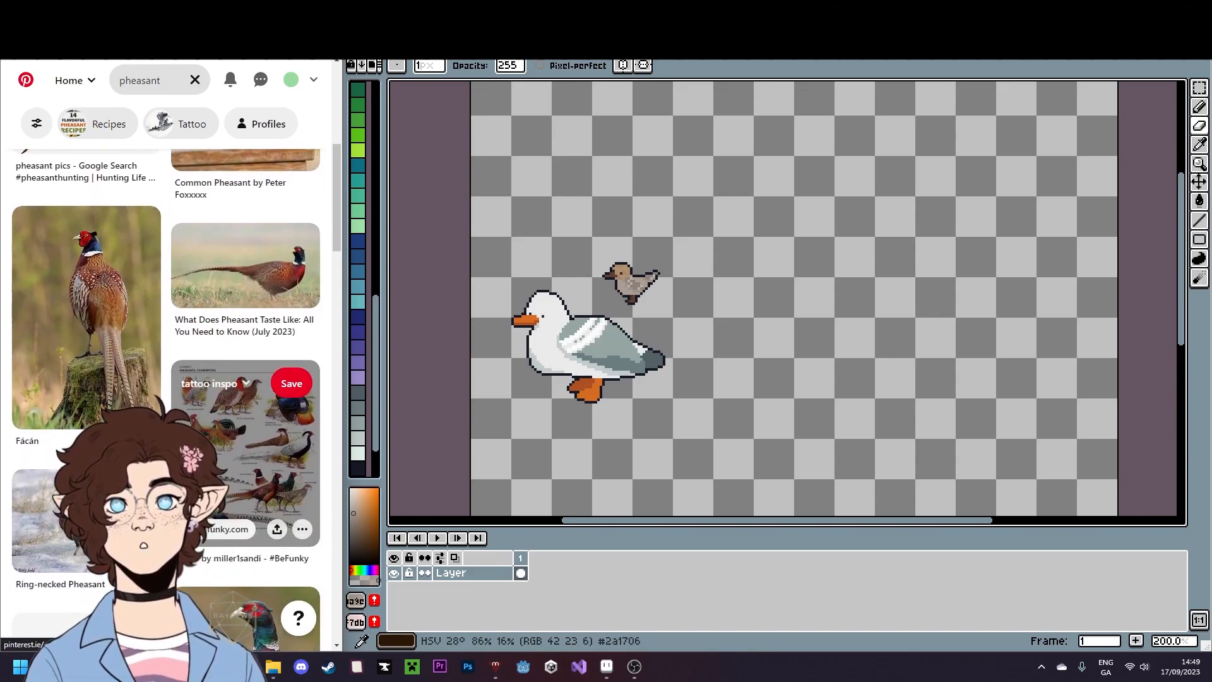
{"action": "scroll", "coordinate": [126, 385], "scroll_direction": "down", "scroll_amount": 2}
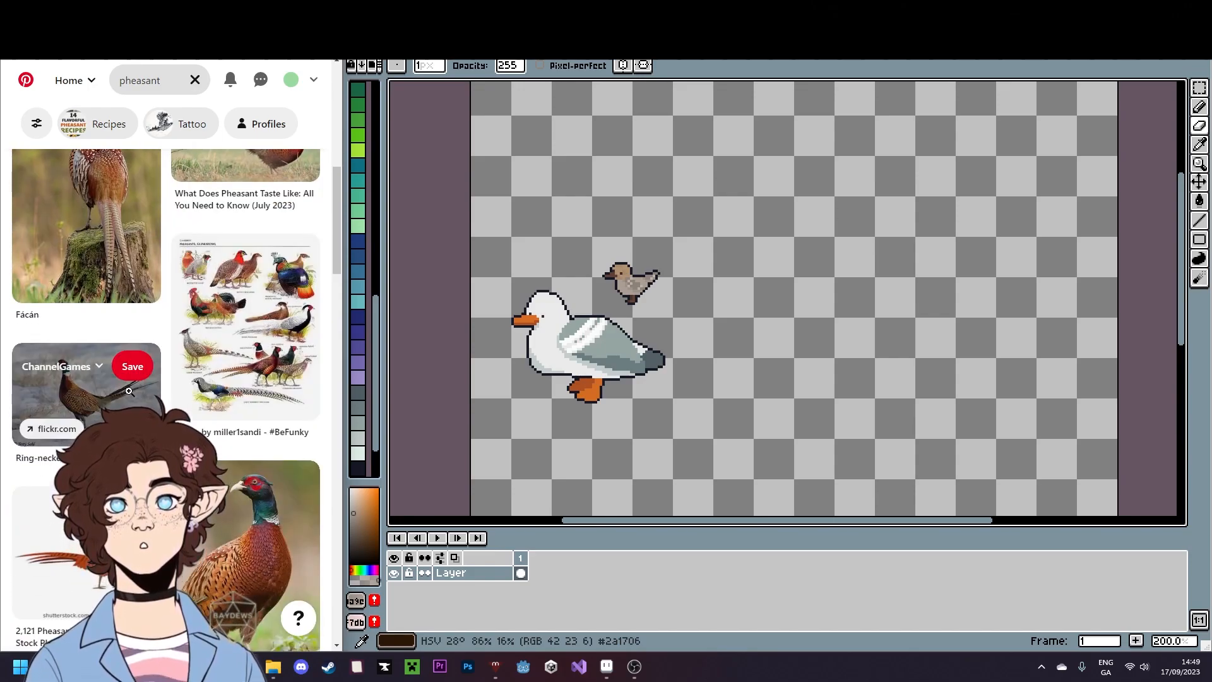
{"action": "left_click", "coordinate": [128, 392]}
- Sample the orange of the white bird's foot for the Pencil and start the pheasant's chest curve in the empty area
{"action": "left_click_drag", "start_coordinate": [658, 296], "coordinate": [785, 267]}
{"action": "scroll", "coordinate": [655, 291], "scroll_direction": "up", "scroll_amount": 2}
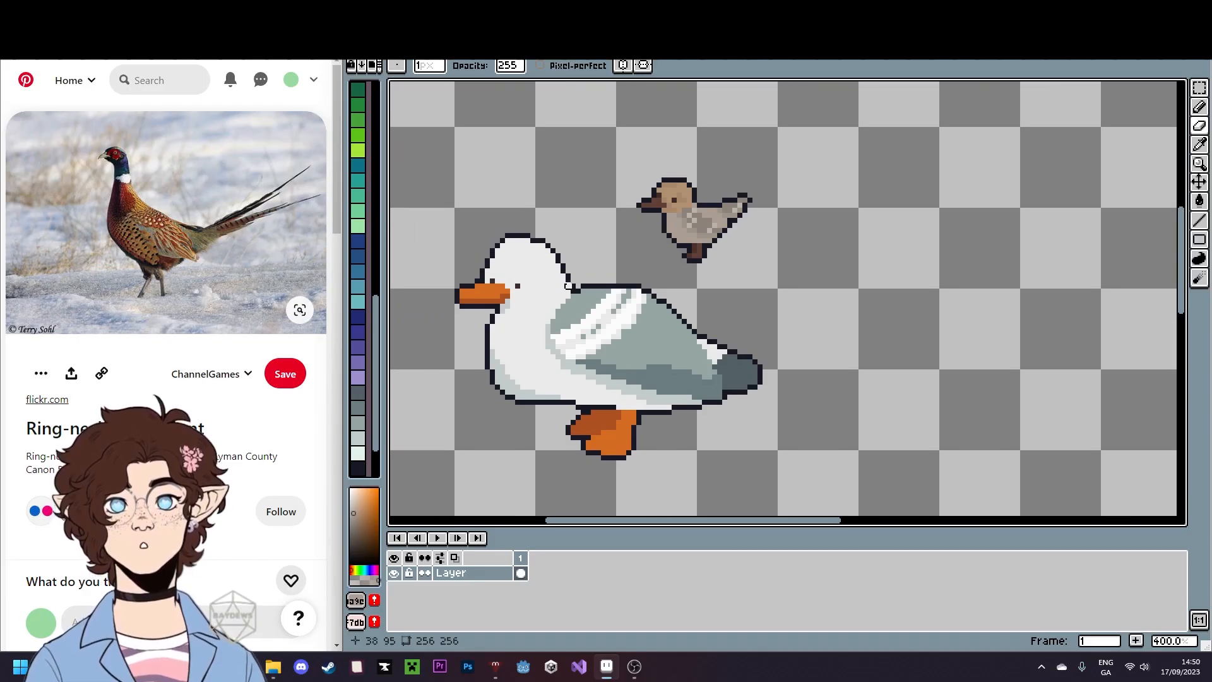
{"action": "left_click", "coordinate": [1199, 89]}
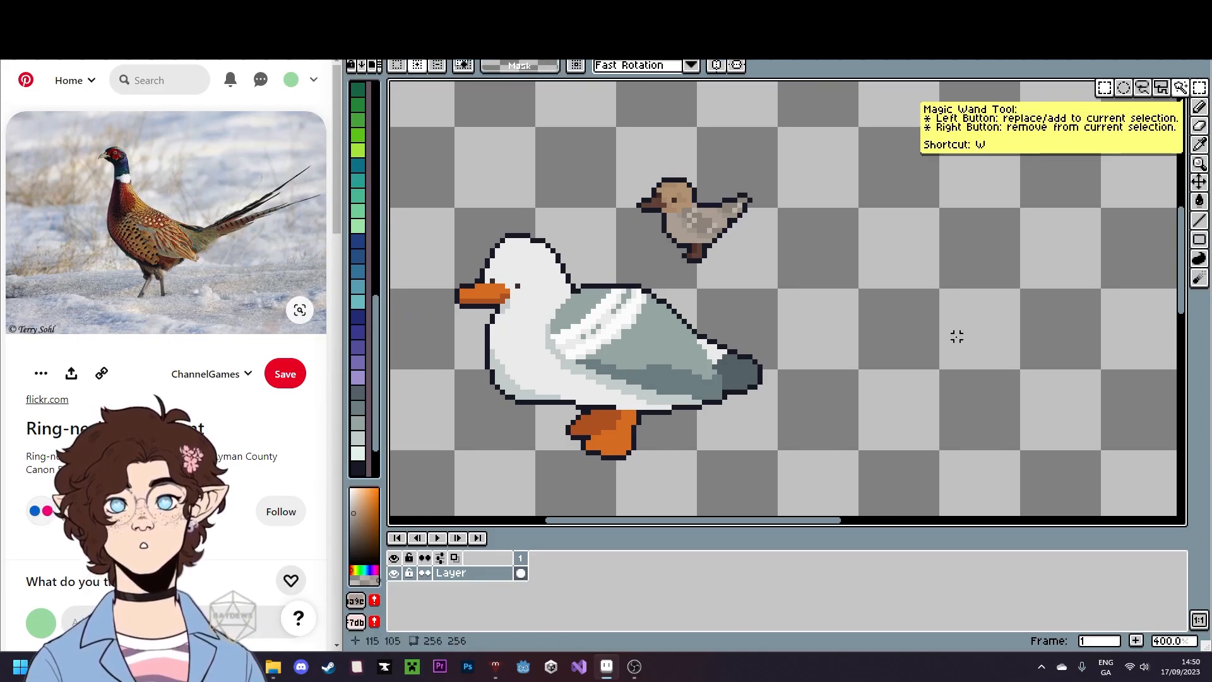
{"action": "left_click_drag", "start_coordinate": [854, 255], "coordinate": [793, 225]}
{"action": "key", "text": "i"}
{"action": "left_click", "coordinate": [554, 407]}
{"action": "left_click_drag", "start_coordinate": [881, 406], "coordinate": [836, 386]}
{"action": "key", "text": "b"}
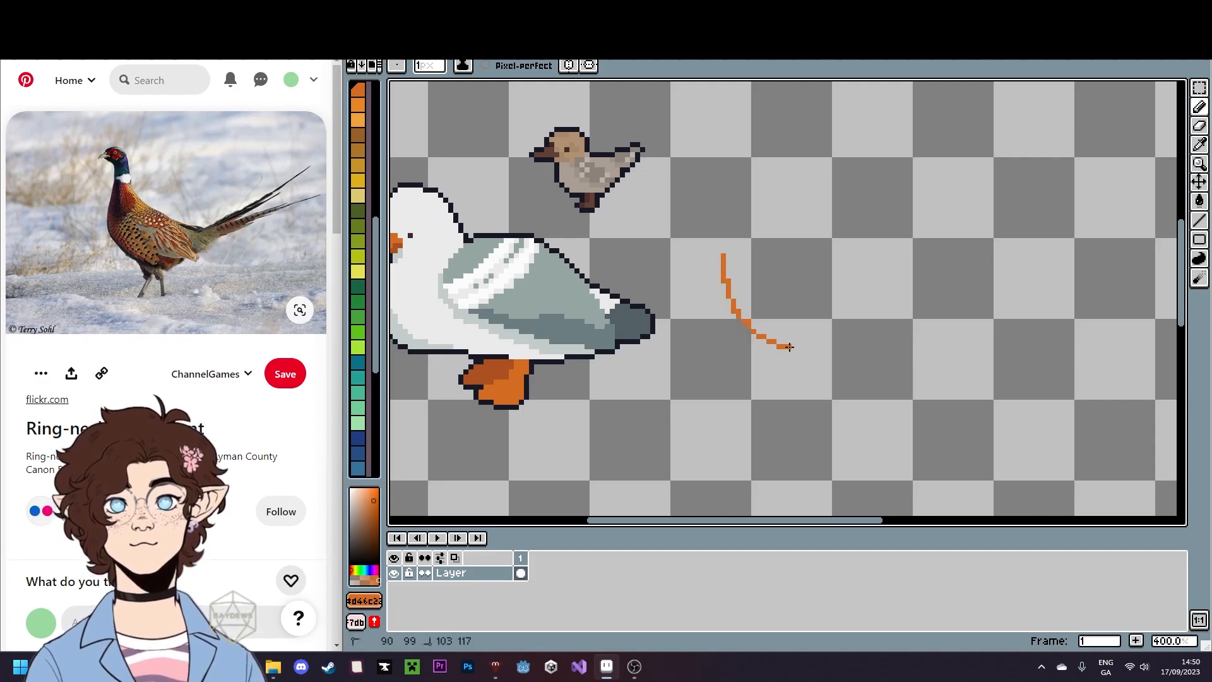
- Sketch the pheasant's small round head, beak, back and belly in orange, and undo the trial tail line
{"action": "left_click_drag", "start_coordinate": [750, 294], "coordinate": [670, 334]}
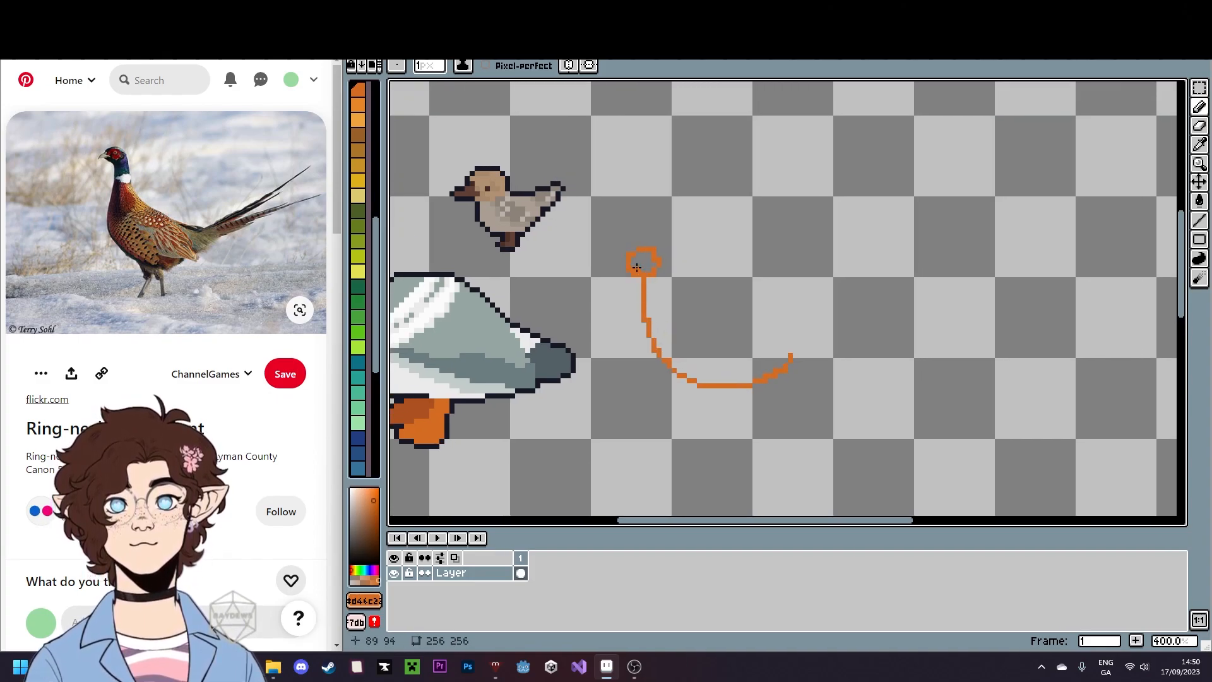
{"action": "scroll", "coordinate": [636, 267], "scroll_direction": "up", "scroll_amount": 2}
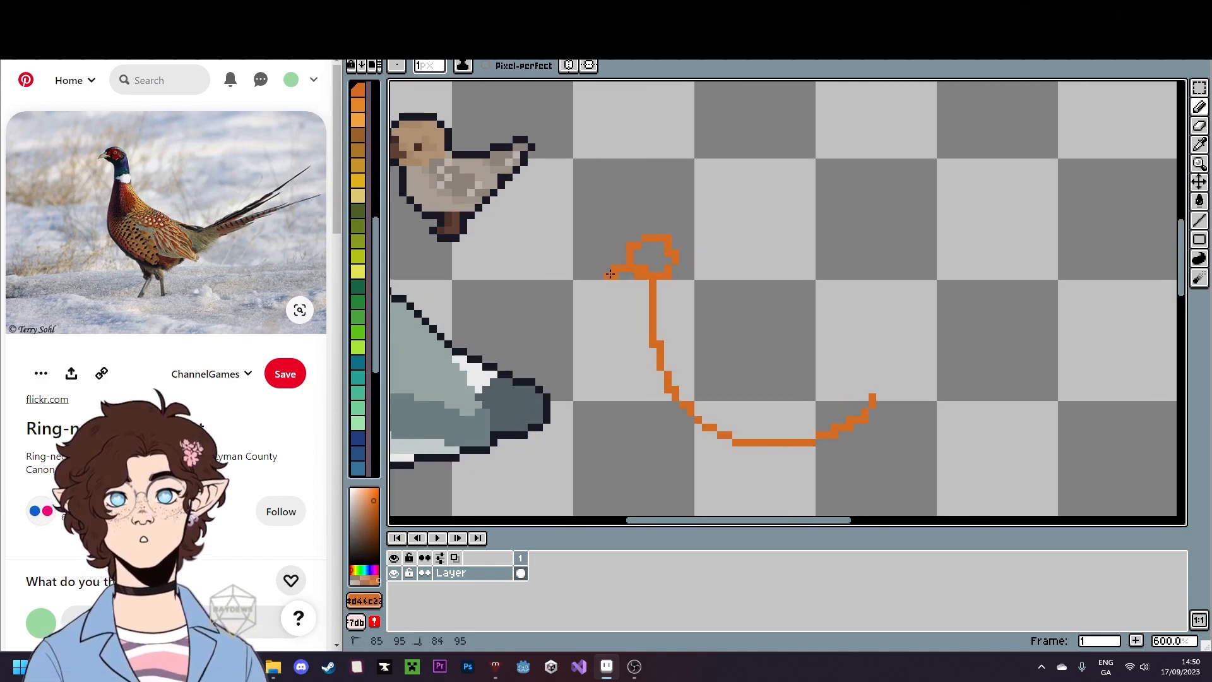
{"action": "scroll", "coordinate": [661, 329], "scroll_direction": "down", "scroll_amount": 2}
{"action": "left_click_drag", "start_coordinate": [720, 348], "coordinate": [626, 306]}
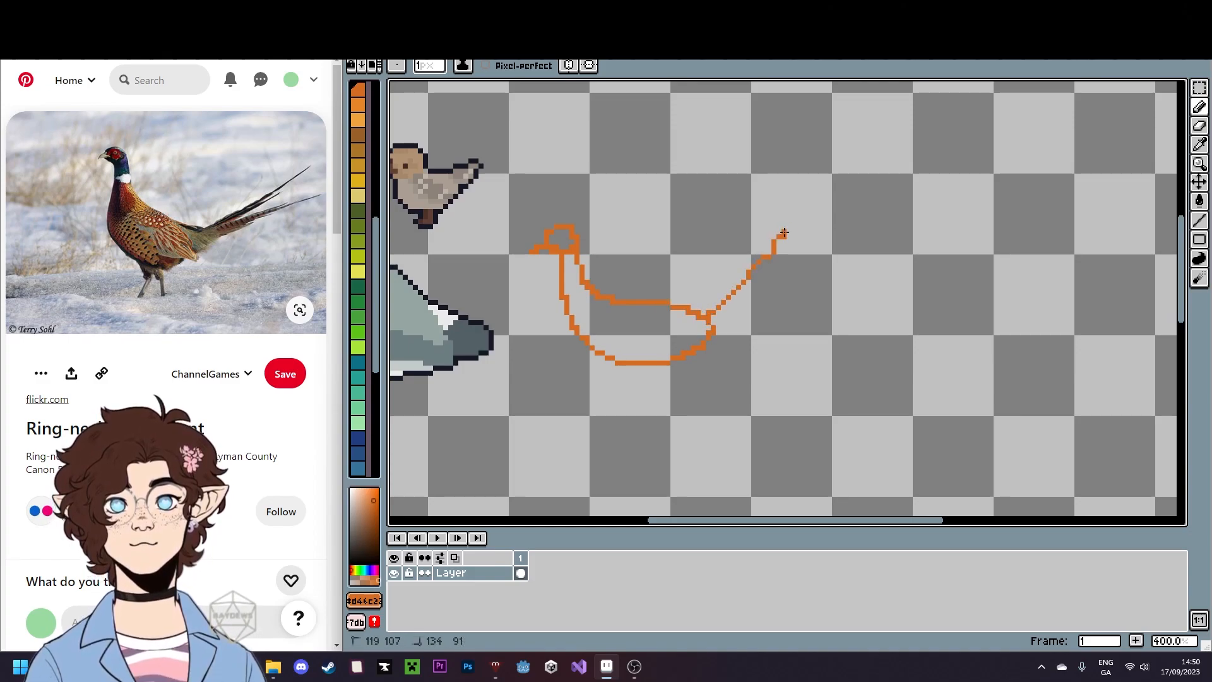
{"action": "key", "text": "ctrl+z"}
- Redraw the pheasant's head outline larger and erase the old head lines inside it
{"action": "scroll", "coordinate": [575, 240], "scroll_direction": "up", "scroll_amount": 2}
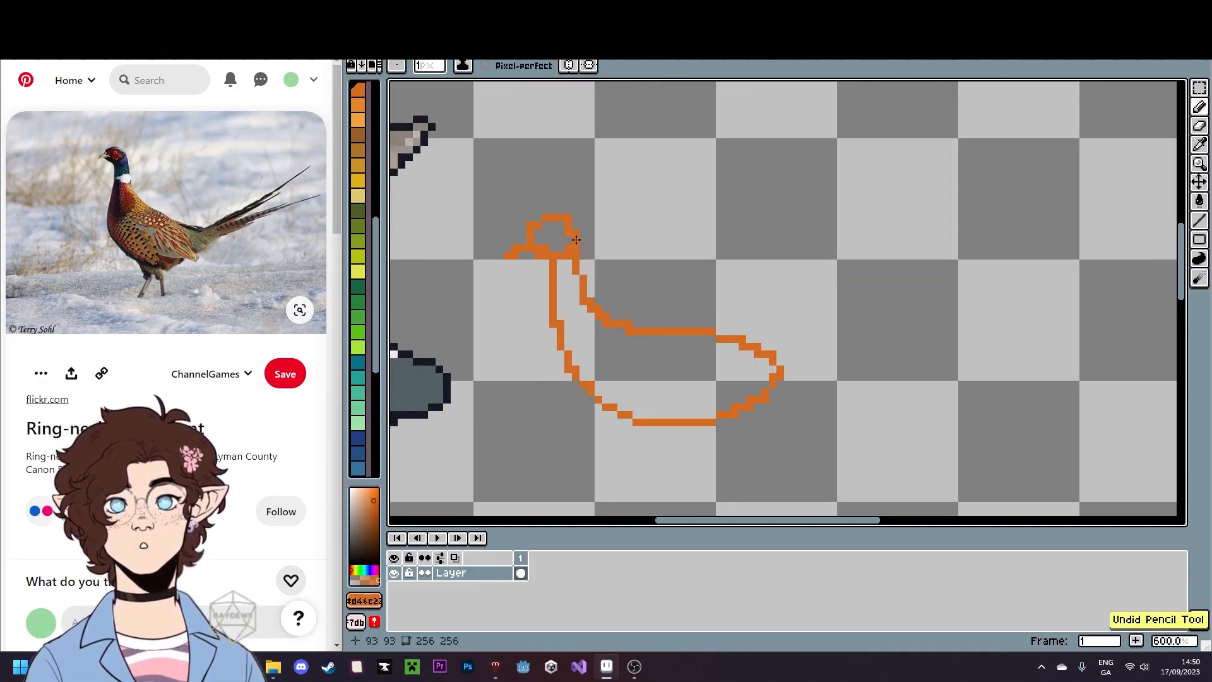
{"action": "left_click_drag", "start_coordinate": [524, 228], "coordinate": [527, 241]}
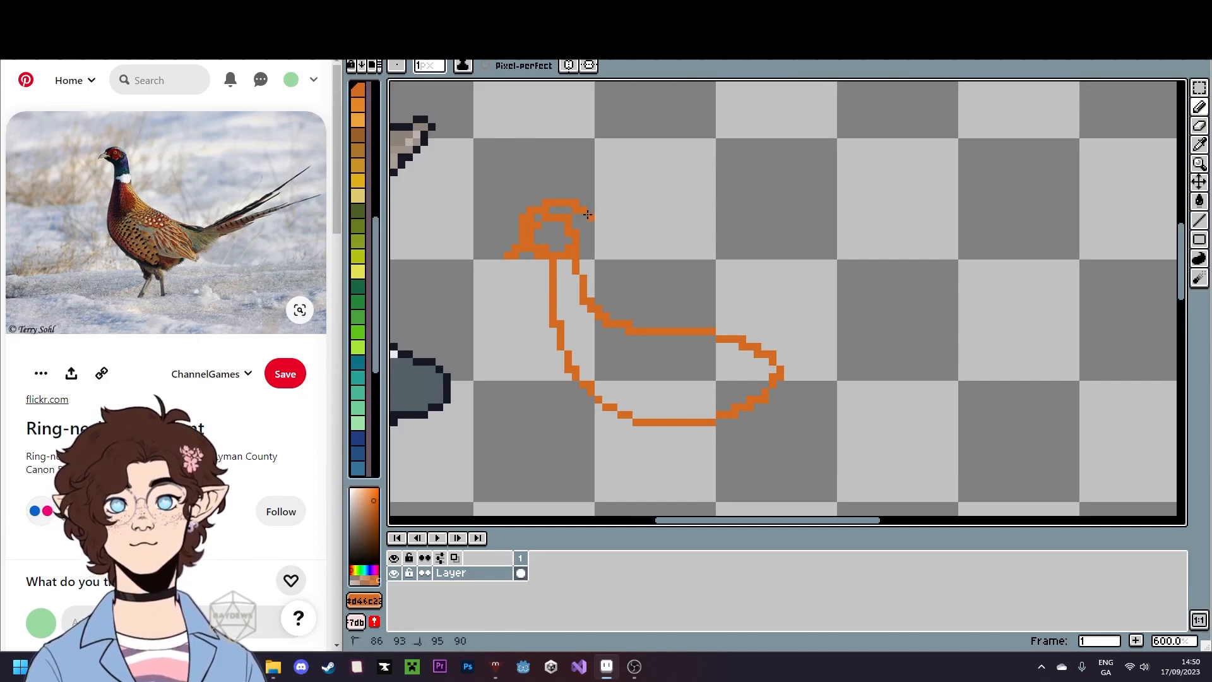
{"action": "scroll", "coordinate": [565, 272], "scroll_direction": "up", "scroll_amount": 4}
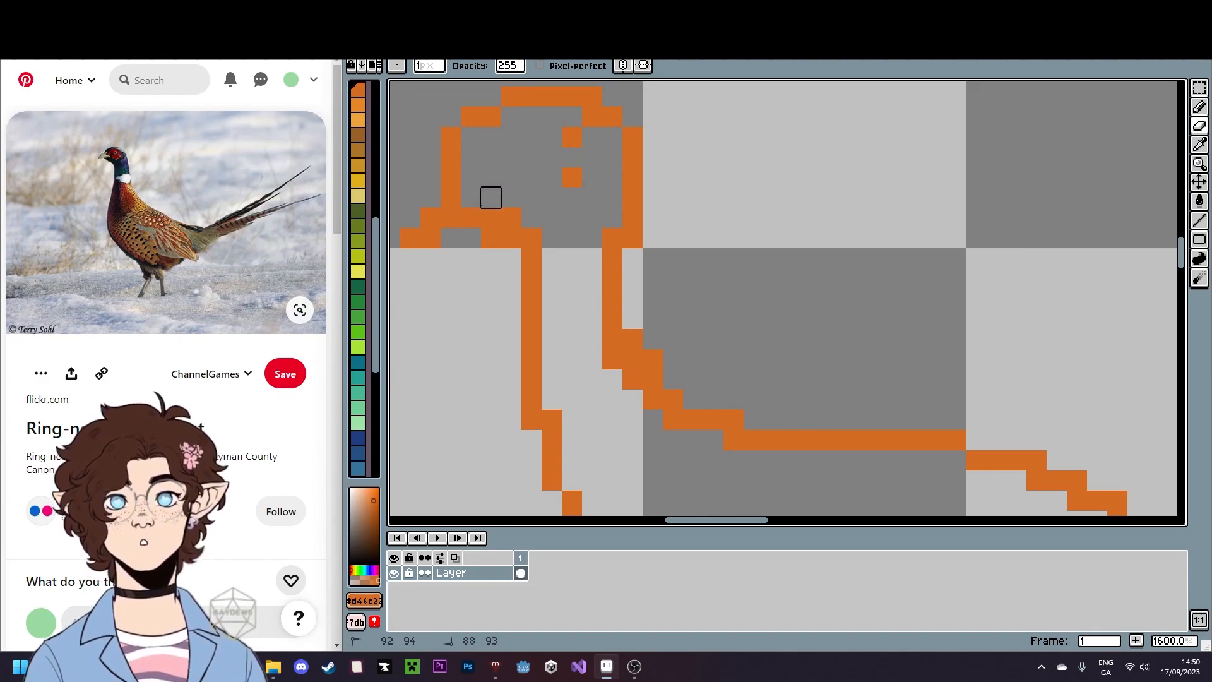
{"action": "scroll", "coordinate": [630, 274], "scroll_direction": "down", "scroll_amount": 8}
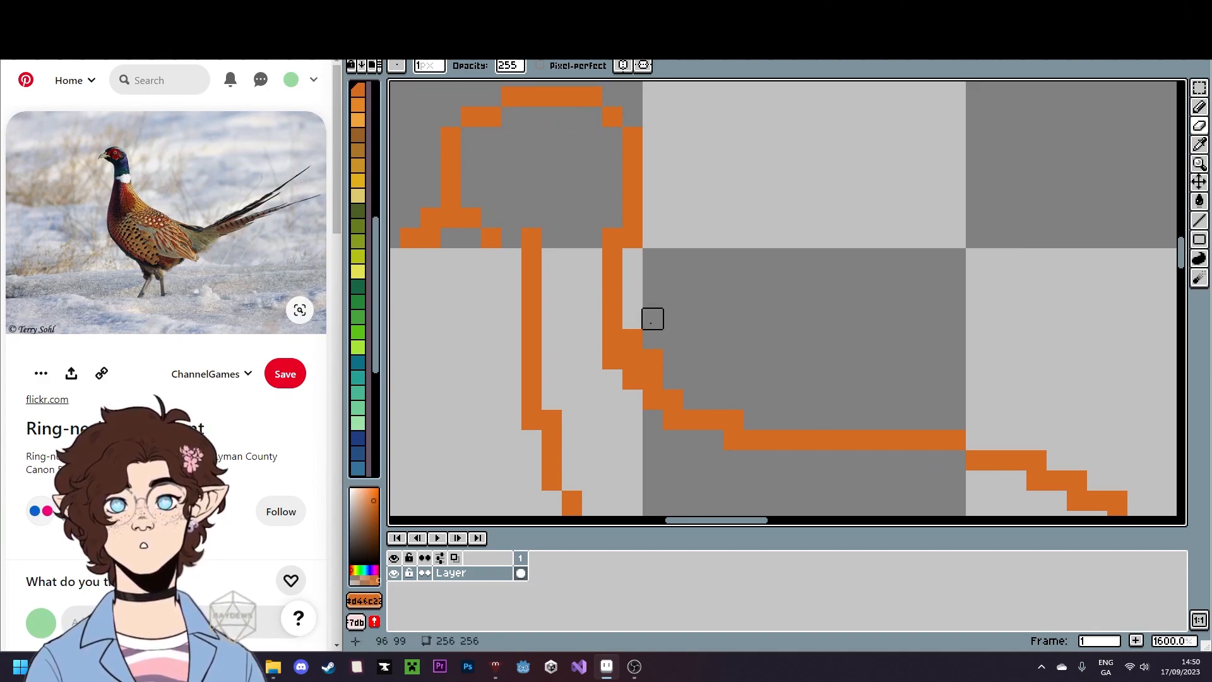
- Select the whole orange pheasant sketch and delete it
{"action": "scroll", "coordinate": [747, 404], "scroll_direction": "up", "scroll_amount": 3}
{"action": "left_click_drag", "start_coordinate": [743, 399], "coordinate": [789, 367]}
{"action": "left_click", "coordinate": [1201, 87]}
{"action": "left_click_drag", "start_coordinate": [638, 238], "coordinate": [911, 438]}
{"action": "key", "text": "Delete"}
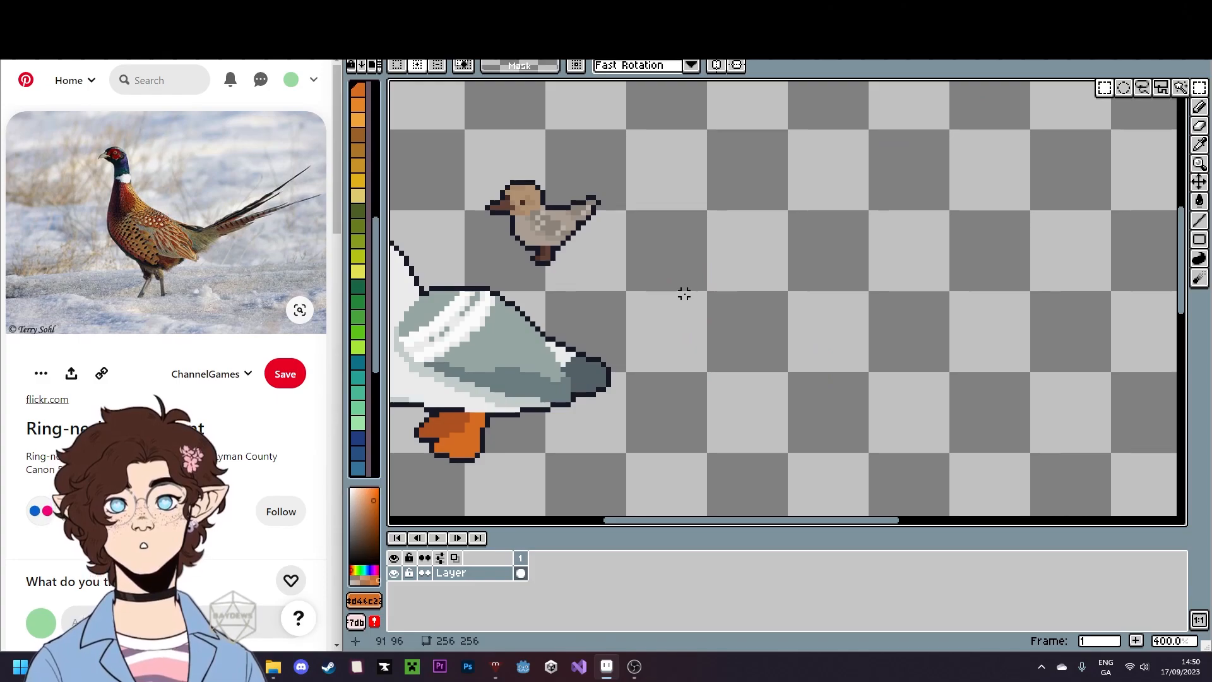
{"action": "scroll", "coordinate": [684, 293], "scroll_direction": "up", "scroll_amount": 1}
{"action": "key", "text": "b"}
{"action": "scroll", "coordinate": [676, 259], "scroll_direction": "up", "scroll_amount": 4}
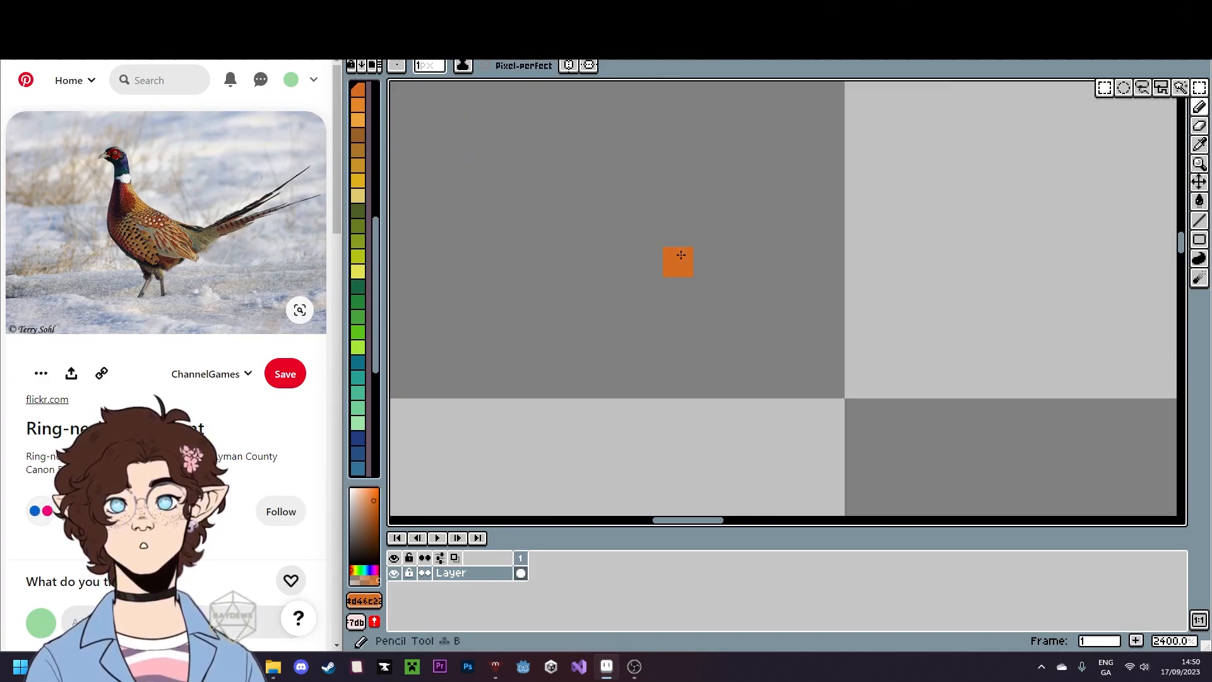
{"action": "left_click_drag", "start_coordinate": [677, 231], "coordinate": [606, 298]}
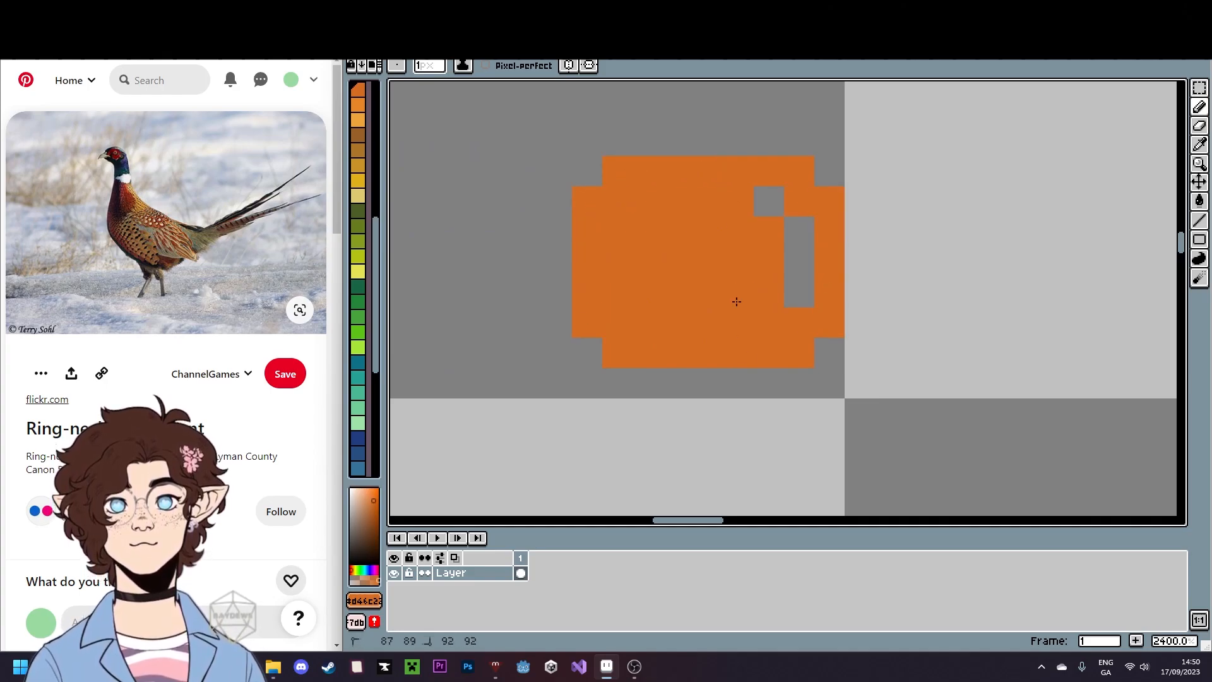
{"action": "left_click_drag", "start_coordinate": [804, 302], "coordinate": [768, 202]}
{"action": "scroll", "coordinate": [781, 231], "scroll_direction": "down", "scroll_amount": 4}
{"action": "scroll", "coordinate": [756, 238], "scroll_direction": "up", "scroll_amount": 3}
{"action": "key", "text": "ctrl+z"}
{"action": "key", "text": "ctrl+z"}
{"action": "key", "text": "b"}
{"action": "scroll", "coordinate": [728, 271], "scroll_direction": "down", "scroll_amount": 2}
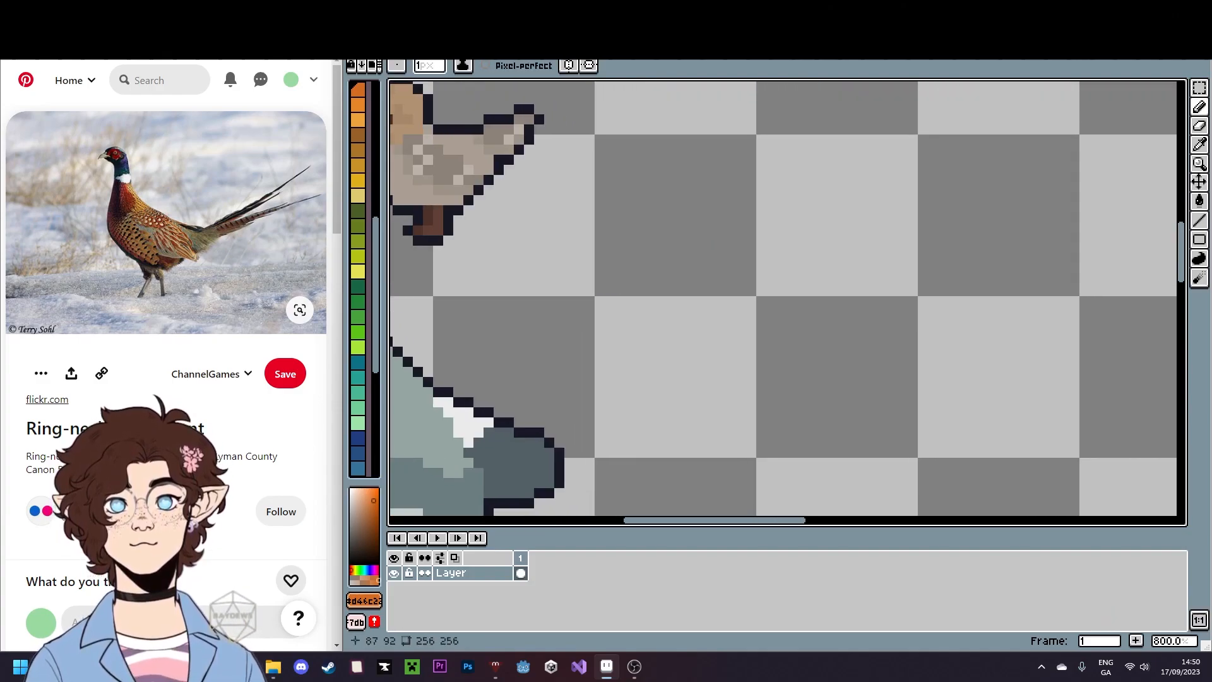
- Outline a wide oval in orange with the Pencil in the empty area and fill it with the same orange
{"action": "mouse_move", "coordinate": [638, 302]}
{"action": "left_mouse_down"}
{"action": "mouse_move", "coordinate": [704, 257]}
{"action": "mouse_move", "coordinate": [736, 285]}
{"action": "mouse_move", "coordinate": [708, 321]}
{"action": "mouse_move", "coordinate": [636, 300]}
{"action": "mouse_move", "coordinate": [655, 295]}
{"action": "mouse_move", "coordinate": [667, 320]}
{"action": "left_mouse_up"}
{"action": "scroll", "coordinate": [651, 302], "scroll_direction": "up", "scroll_amount": 4}
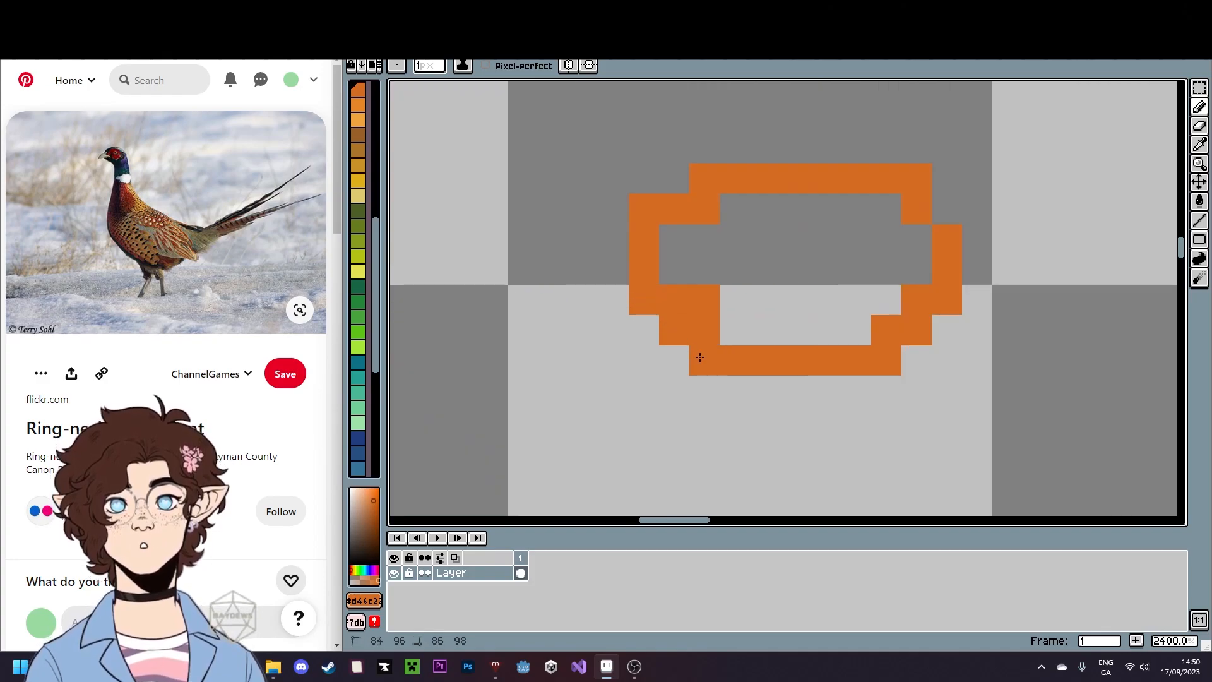
{"action": "key", "text": "g"}
{"action": "left_click", "coordinate": [735, 254]}
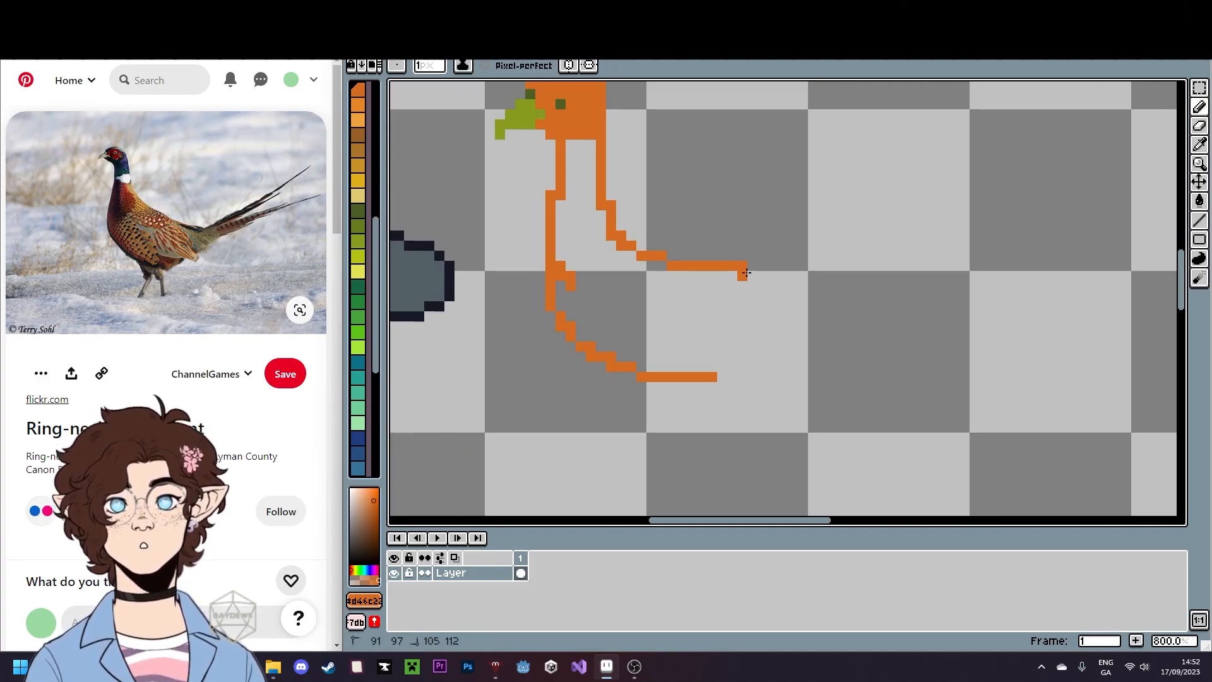
- Close the pheasant's body outline with a rounded orange rear end and fill the neck and body with orange
{"action": "mouse_move", "coordinate": [745, 268]}
{"action": "left_mouse_down"}
{"action": "mouse_move", "coordinate": [784, 298]}
{"action": "mouse_move", "coordinate": [776, 355]}
{"action": "left_mouse_up"}
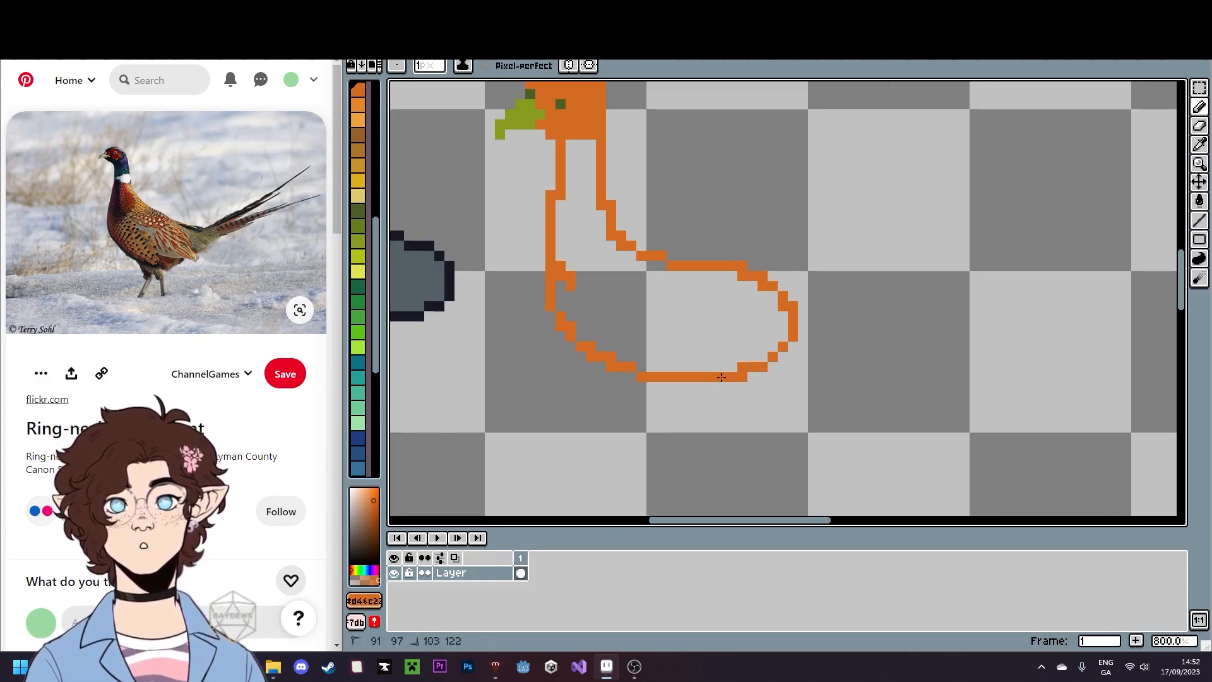
{"action": "key", "text": "g"}
{"action": "left_click", "coordinate": [698, 340]}
{"action": "scroll", "coordinate": [694, 214], "scroll_direction": "down", "scroll_amount": 3}
{"action": "scroll", "coordinate": [661, 137], "scroll_direction": "up", "scroll_amount": 3}
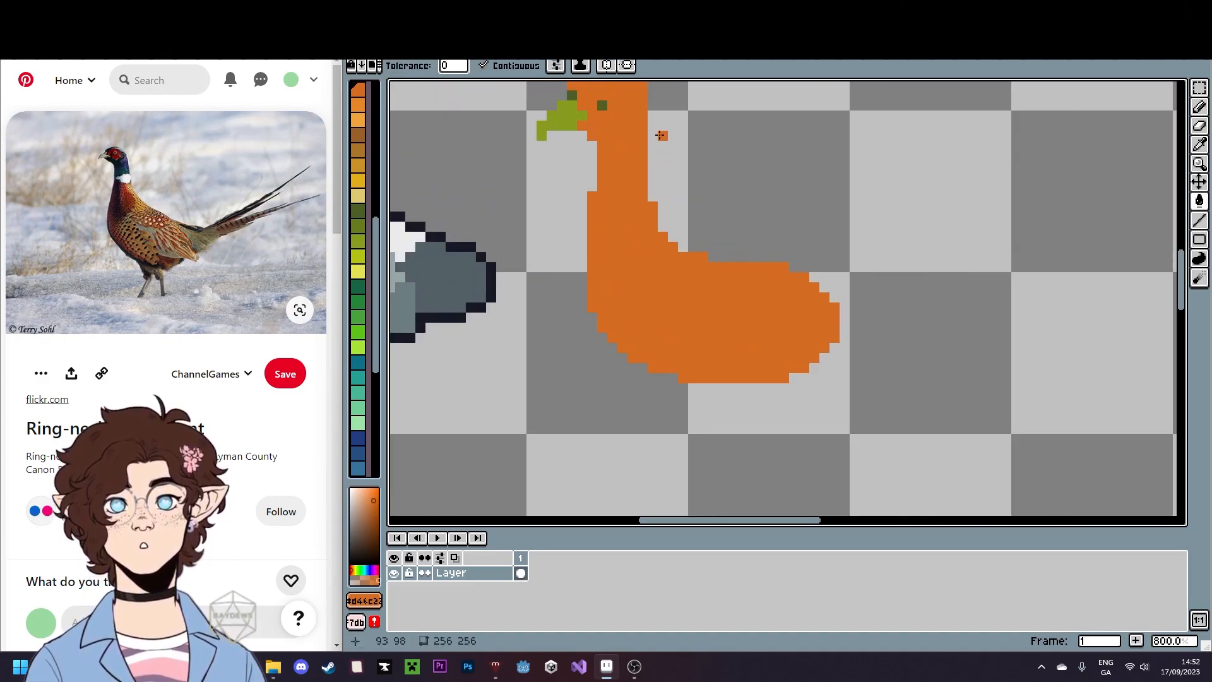
- Round off the pheasant's head, thicken the back of the neck, and extend and fill the back and rump in orange
{"action": "key", "text": "v"}
{"action": "scroll", "coordinate": [647, 115], "scroll_direction": "down", "scroll_amount": 3}
{"action": "left_click_drag", "start_coordinate": [646, 115], "coordinate": [651, 245]}
{"action": "scroll", "coordinate": [651, 246], "scroll_direction": "up", "scroll_amount": 3}
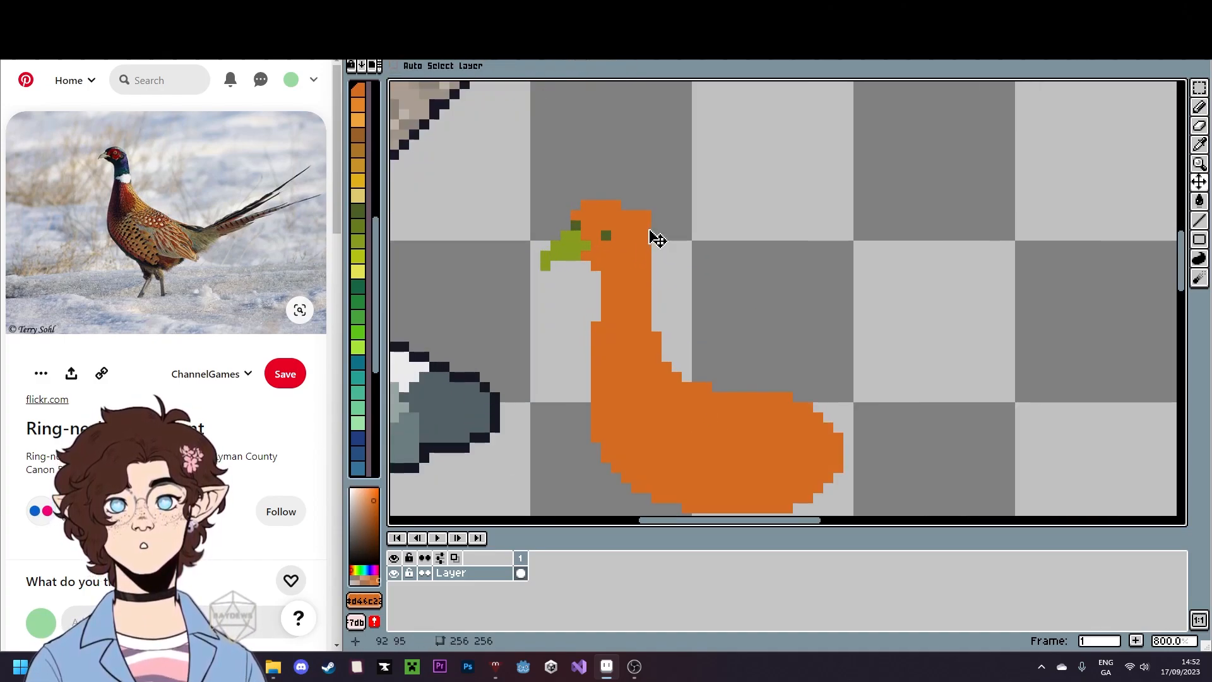
{"action": "key", "text": "b"}
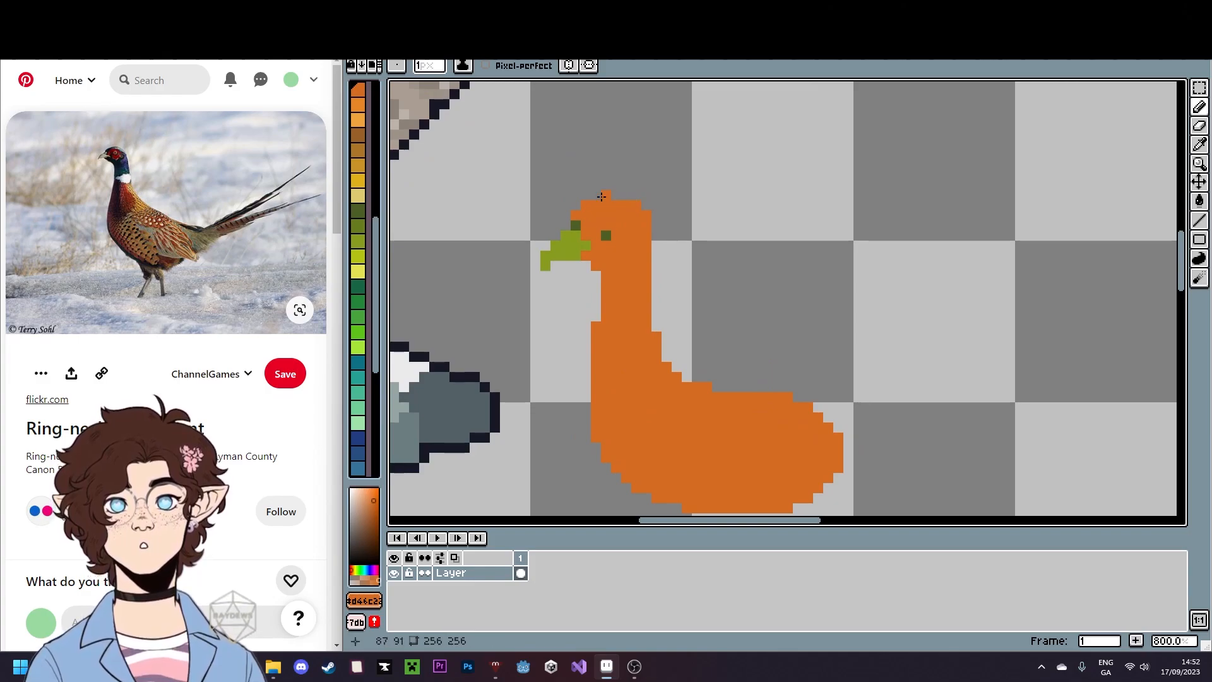
{"action": "mouse_move", "coordinate": [654, 227]}
{"action": "left_mouse_down"}
{"action": "mouse_move", "coordinate": [634, 213]}
{"action": "mouse_move", "coordinate": [607, 140]}
{"action": "mouse_move", "coordinate": [605, 240]}
{"action": "left_mouse_up"}
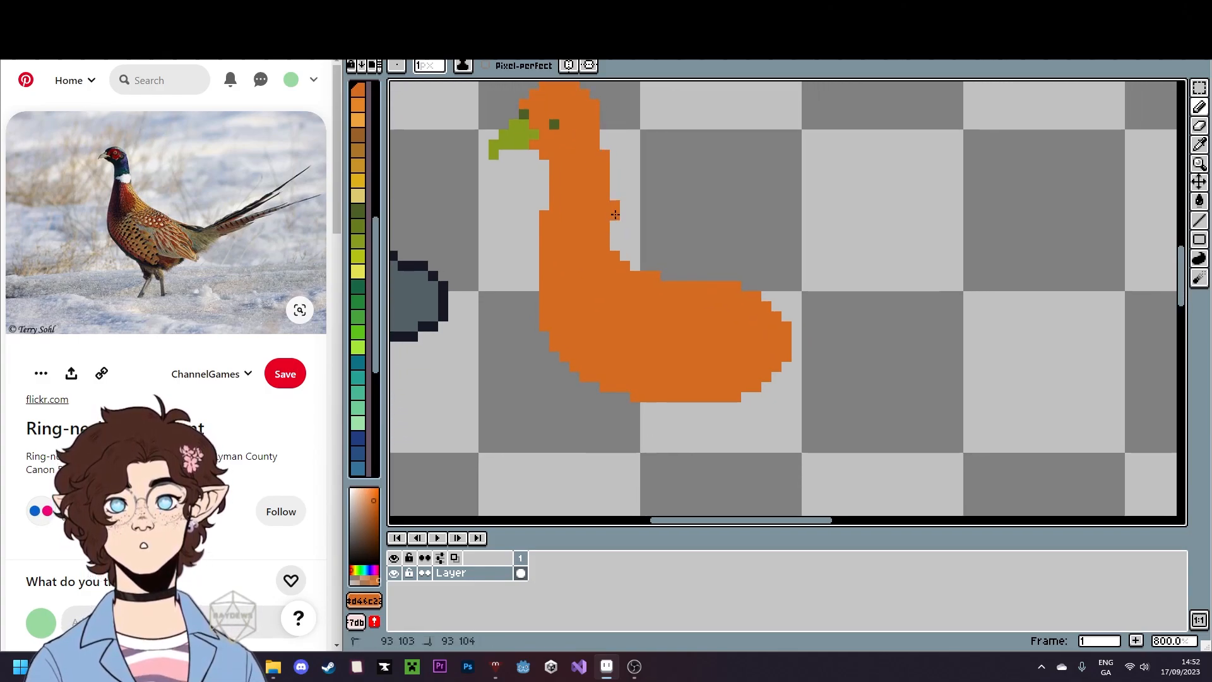
{"action": "key", "text": "g"}
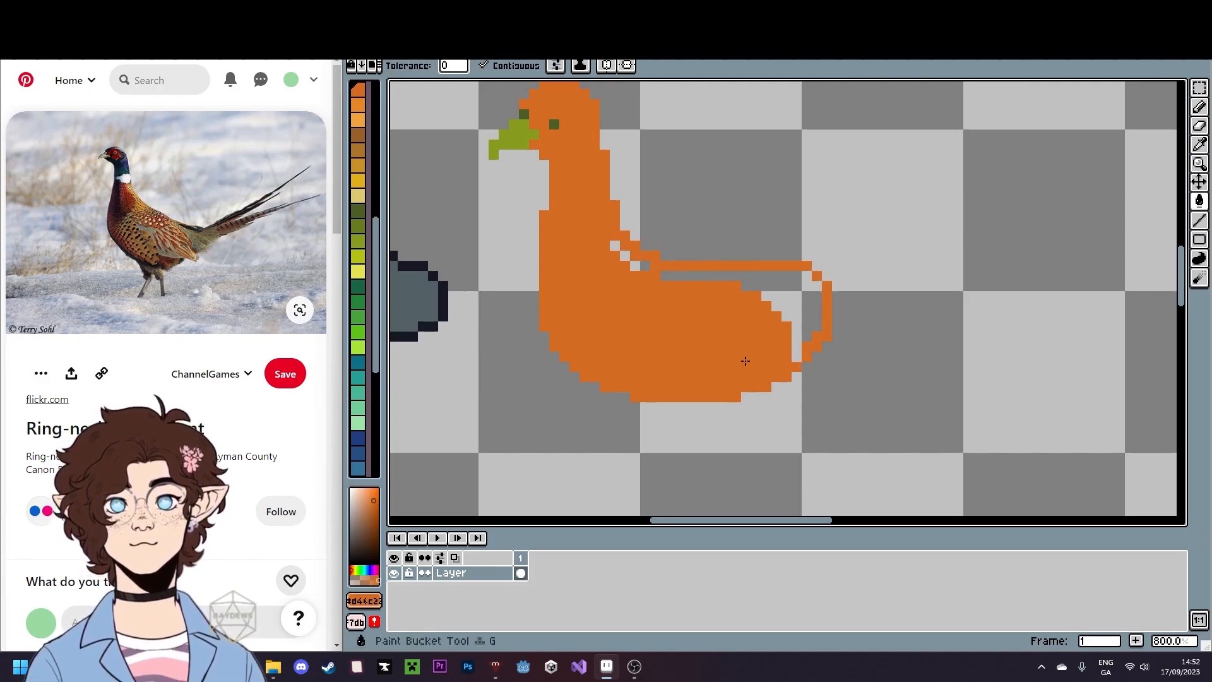
{"action": "left_click", "coordinate": [688, 281]}
{"action": "scroll", "coordinate": [666, 267], "scroll_direction": "down", "scroll_amount": 2}
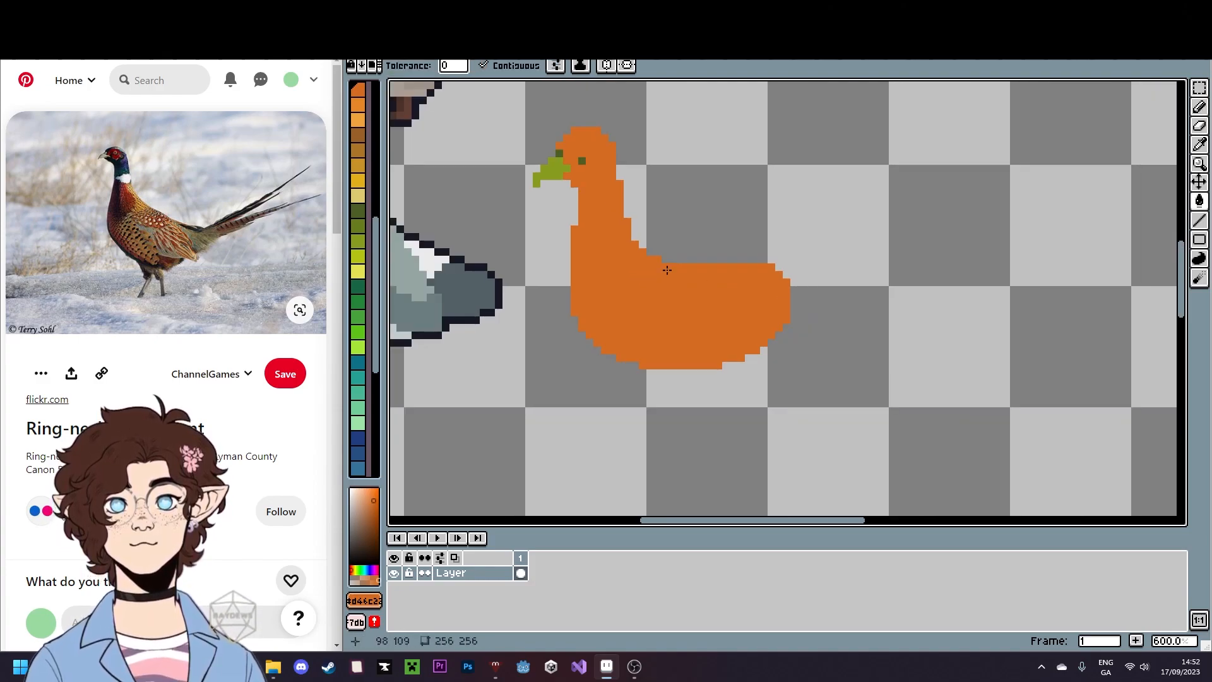
{"action": "scroll", "coordinate": [670, 269], "scroll_direction": "up", "scroll_amount": 2}
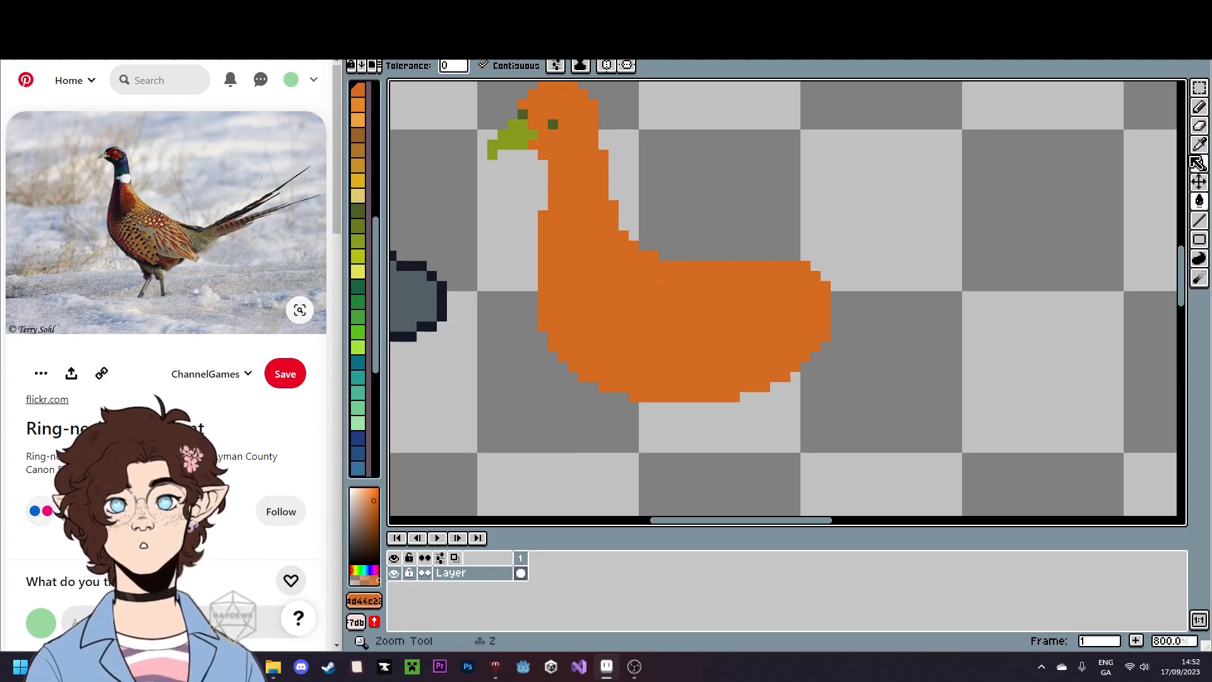
- Check the pheasant reference pictures, select the rear half of the orange body and delete it
{"action": "left_click", "coordinate": [1199, 87]}
{"action": "scroll", "coordinate": [44, 324], "scroll_direction": "down", "scroll_amount": 5}
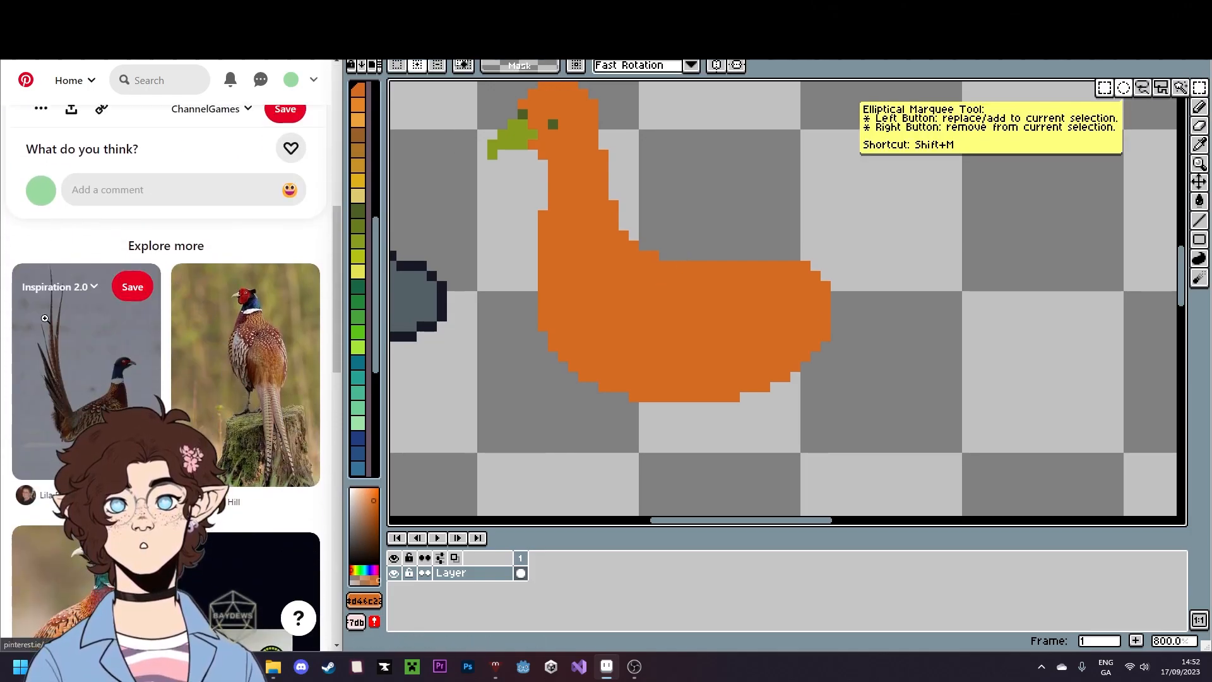
{"action": "scroll", "coordinate": [44, 324], "scroll_direction": "up", "scroll_amount": 7}
{"action": "scroll", "coordinate": [540, 368], "scroll_direction": "up", "scroll_amount": 2}
{"action": "scroll", "coordinate": [732, 374], "scroll_direction": "down", "scroll_amount": 3}
{"action": "left_click_drag", "start_coordinate": [755, 307], "coordinate": [865, 468]}
{"action": "key", "text": "Delete"}
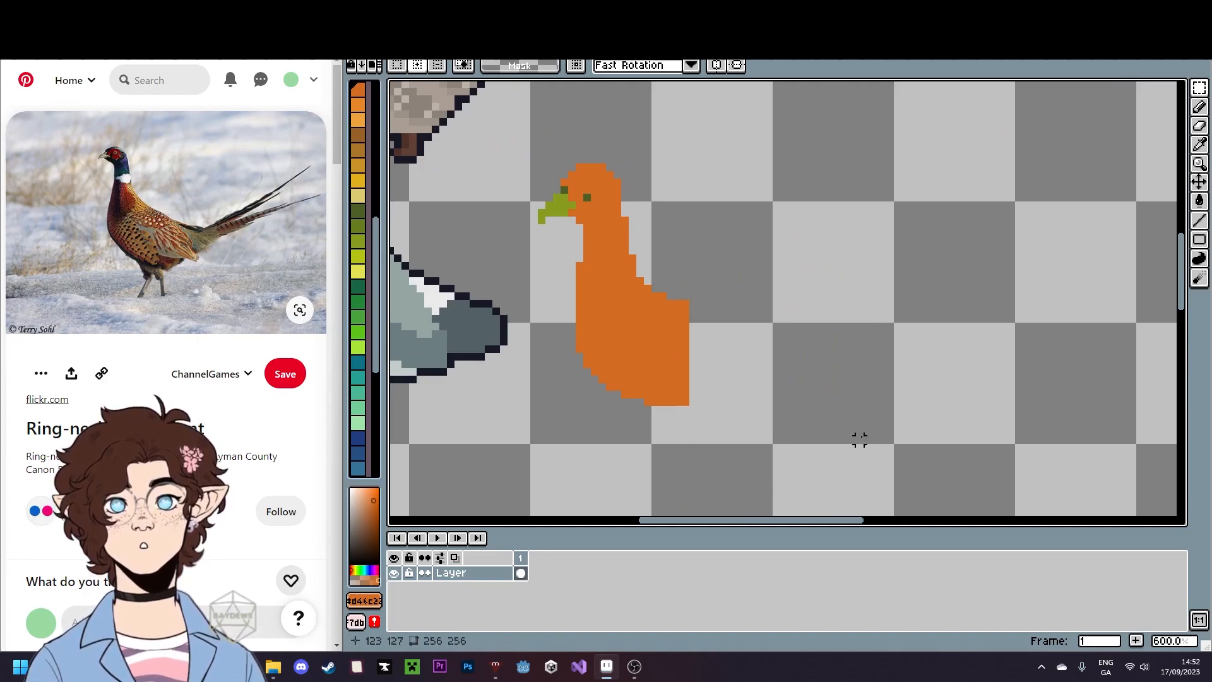
- Select the lower part of the remaining orange body, move it up to make the body shallower, and deselect
{"action": "left_click_drag", "start_coordinate": [557, 333], "coordinate": [784, 493]}
{"action": "left_click_drag", "start_coordinate": [694, 434], "coordinate": [692, 406]}
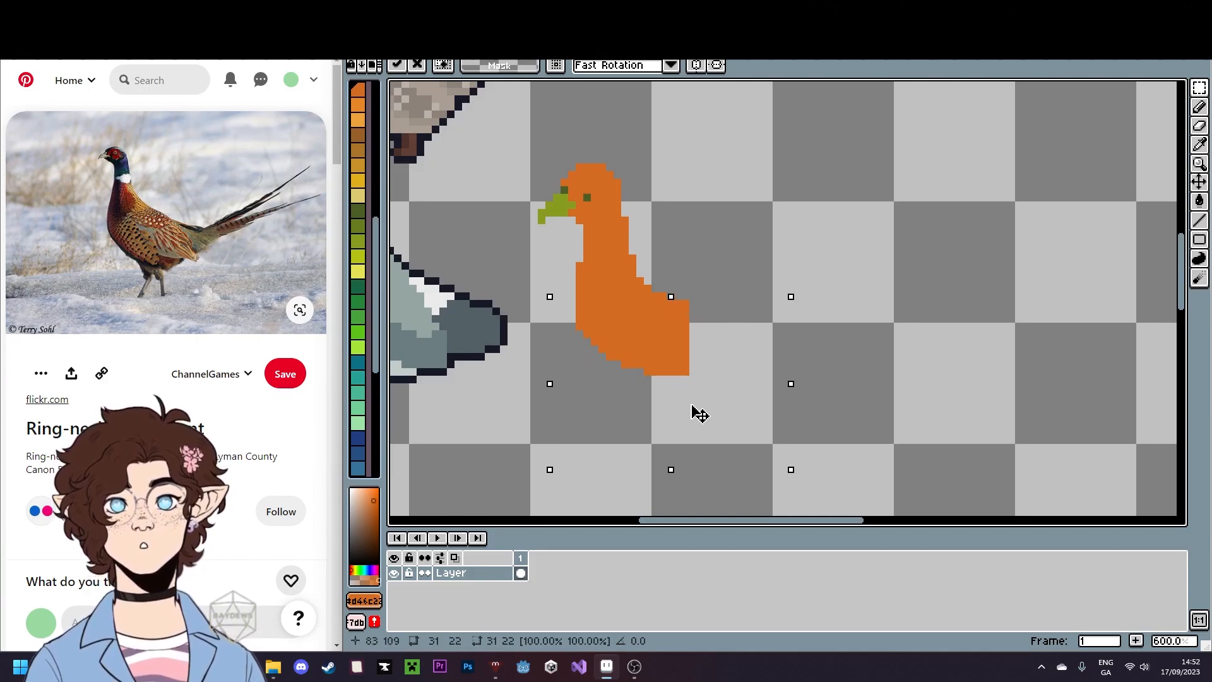
{"action": "key", "text": "ctrl+d"}
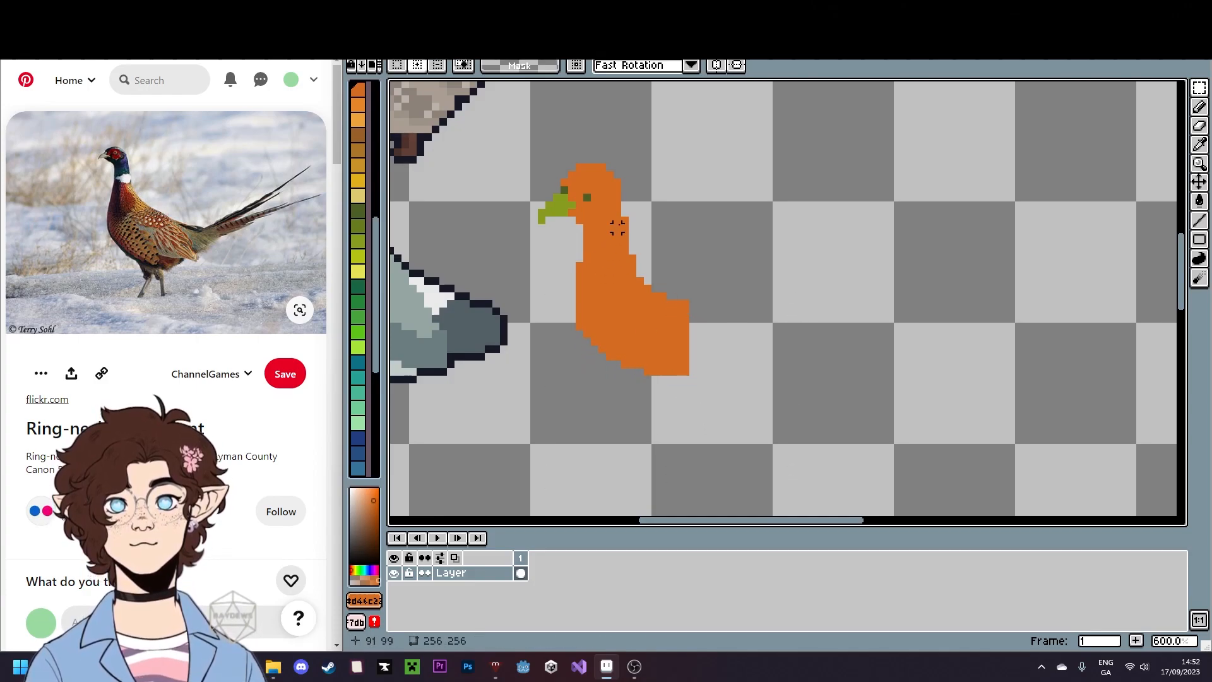
- Erase pixels along the back of the pheasant's neck and upper back to slim the neck into a smooth curve
{"action": "scroll", "coordinate": [617, 229], "scroll_direction": "up", "scroll_amount": 4}
{"action": "key", "text": "b"}
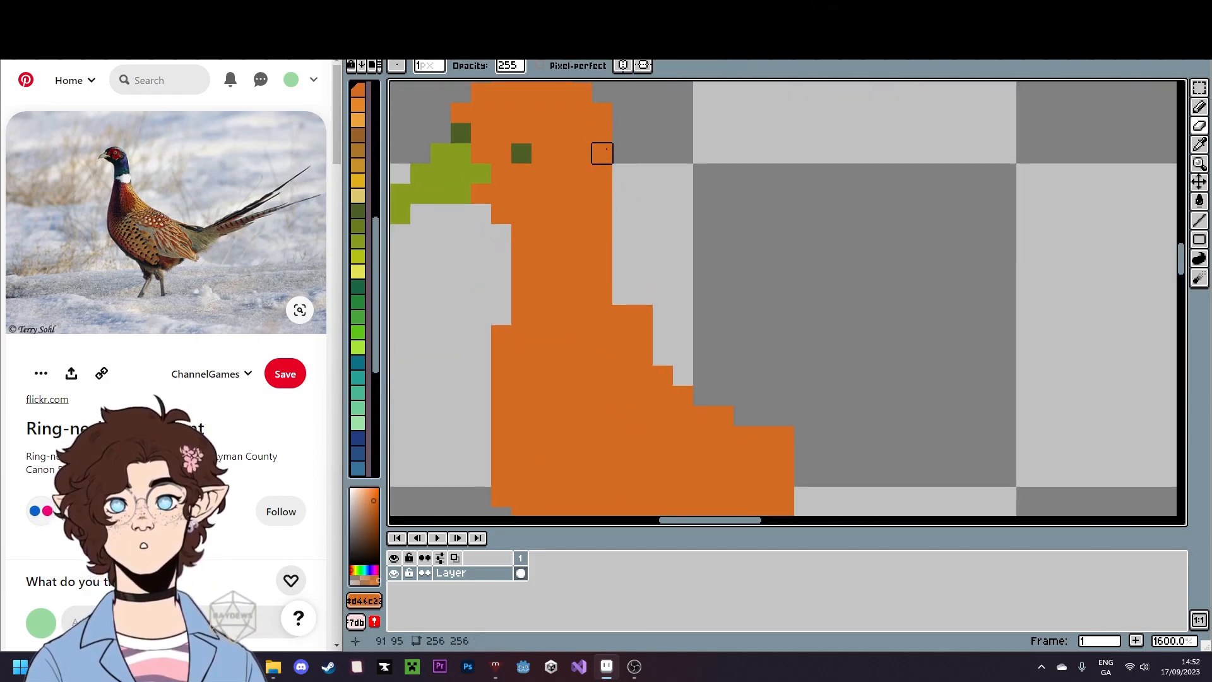
{"action": "left_click_drag", "start_coordinate": [601, 213], "coordinate": [622, 294]}
{"action": "mouse_move", "coordinate": [601, 247]}
{"action": "left_mouse_down"}
{"action": "mouse_move", "coordinate": [601, 295]}
{"action": "mouse_move", "coordinate": [642, 314]}
{"action": "mouse_move", "coordinate": [622, 314]}
{"action": "mouse_move", "coordinate": [621, 355]}
{"action": "mouse_move", "coordinate": [622, 335]}
{"action": "mouse_move", "coordinate": [642, 335]}
{"action": "mouse_move", "coordinate": [642, 395]}
{"action": "mouse_move", "coordinate": [643, 314]}
{"action": "left_mouse_up"}
{"action": "left_click", "coordinate": [639, 329]}
{"action": "left_click_drag", "start_coordinate": [722, 406], "coordinate": [679, 270]}
{"action": "mouse_move", "coordinate": [620, 240]}
{"action": "left_mouse_down"}
{"action": "mouse_move", "coordinate": [660, 341]}
{"action": "mouse_move", "coordinate": [741, 342]}
{"action": "mouse_move", "coordinate": [620, 241]}
{"action": "left_mouse_up"}
{"action": "scroll", "coordinate": [817, 433], "scroll_direction": "down", "scroll_amount": 6}
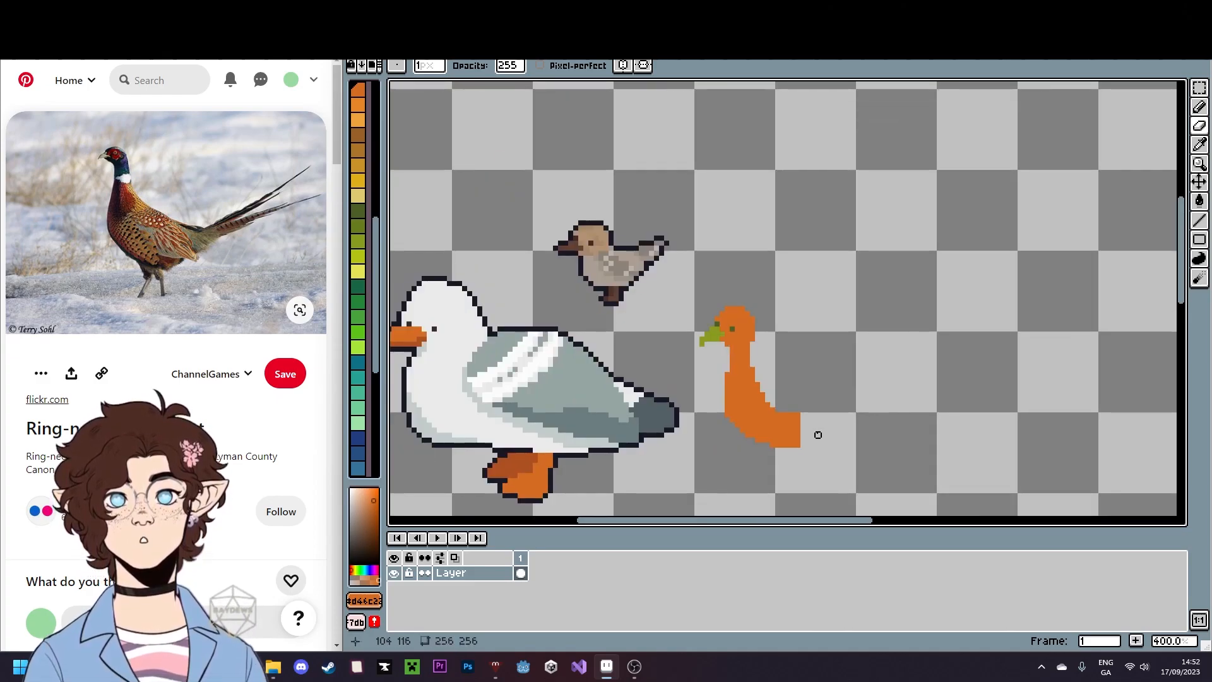
- Redraw the back, rounded rump and belly in orange as a longer body and fill all the gaps inside
{"action": "scroll", "coordinate": [679, 314], "scroll_direction": "up", "scroll_amount": 5}
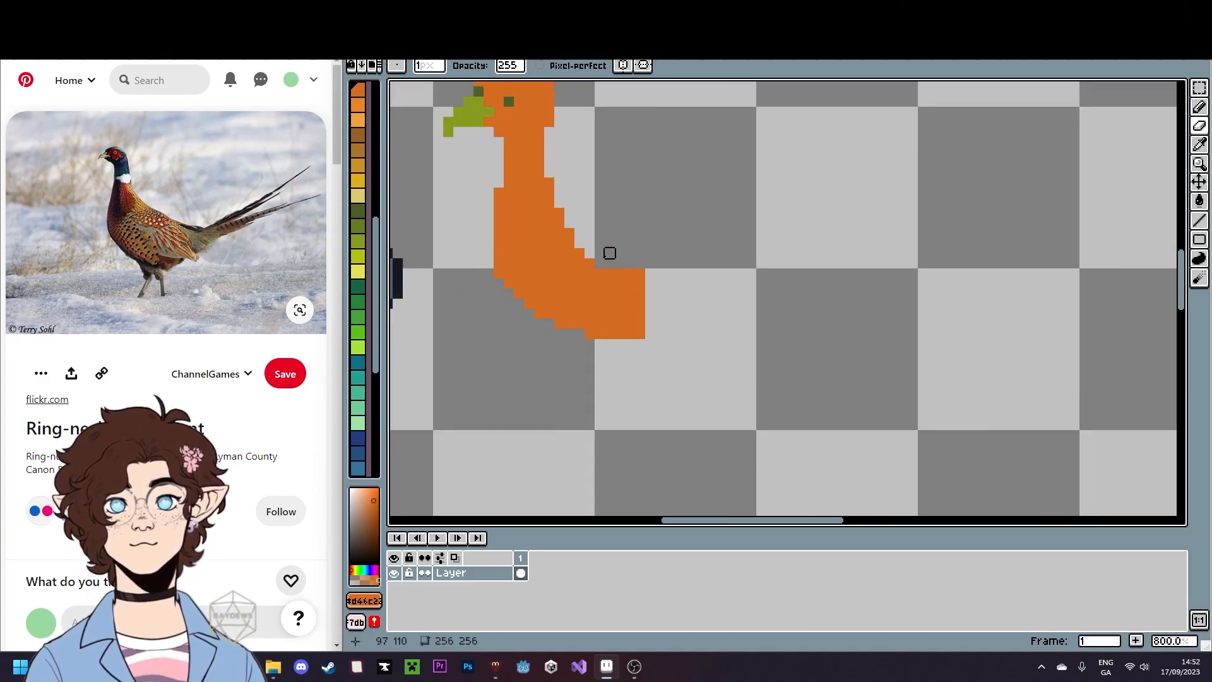
{"action": "key", "text": "b"}
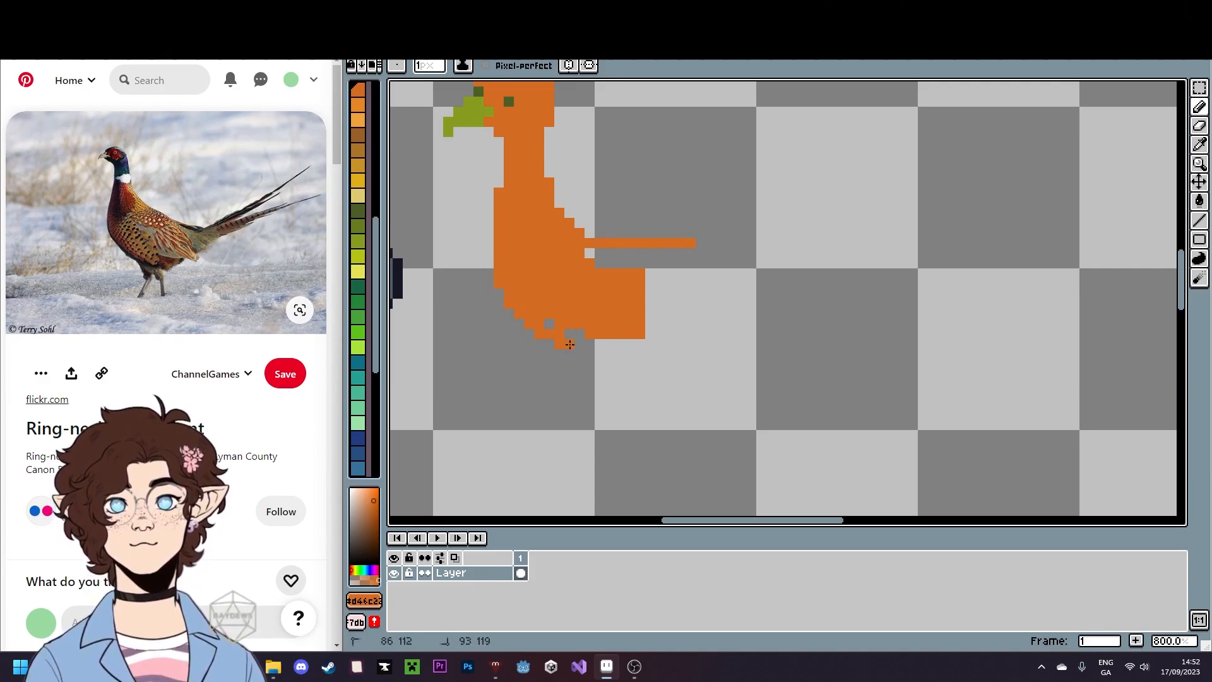
{"action": "left_click_drag", "start_coordinate": [633, 359], "coordinate": [739, 341]}
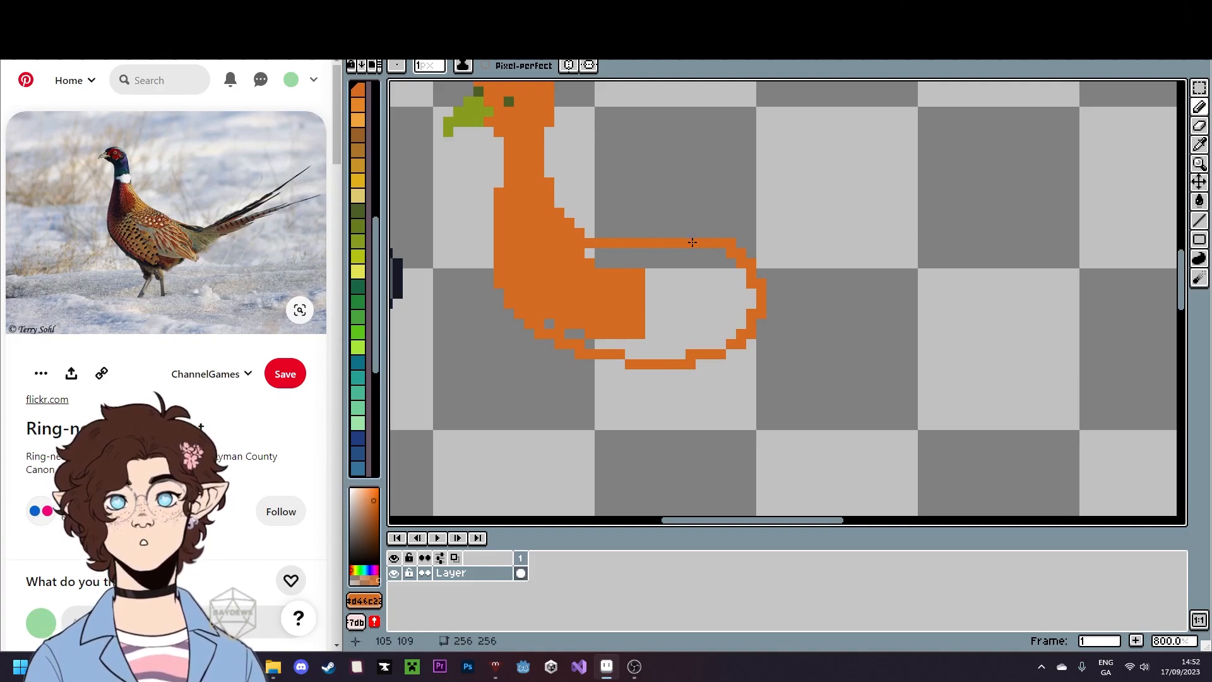
{"action": "key", "text": "g"}
{"action": "left_click", "coordinate": [666, 255]}
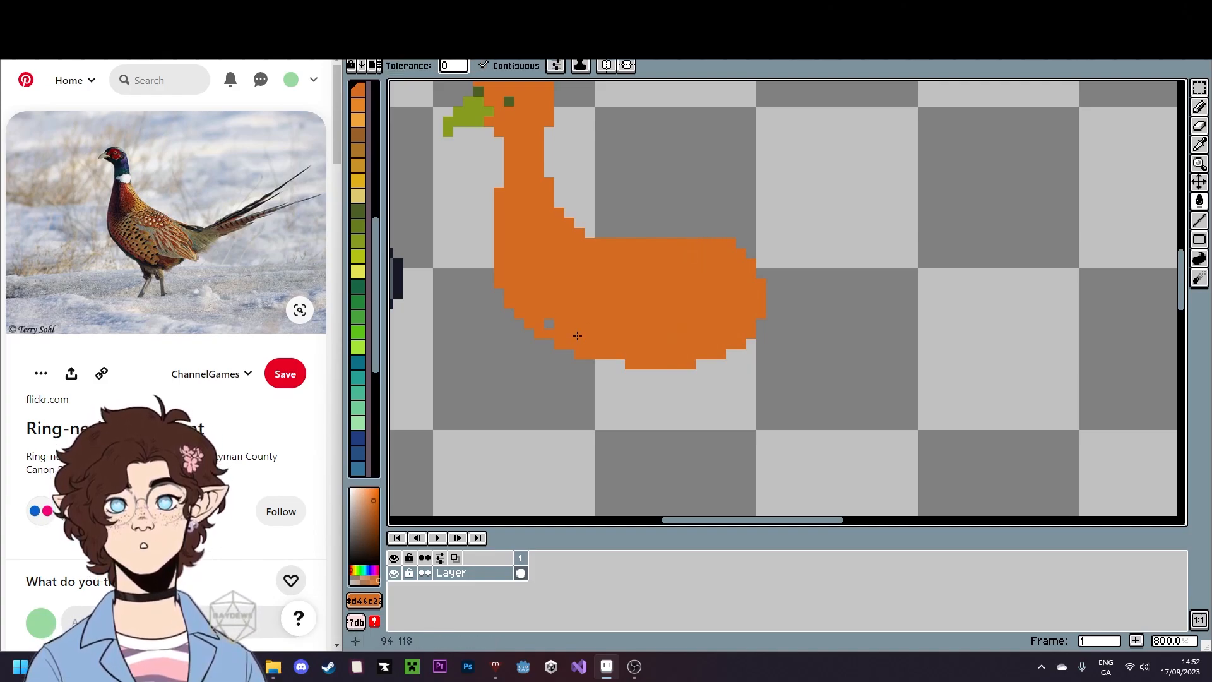
{"action": "key", "text": "v"}
{"action": "key", "text": "b"}
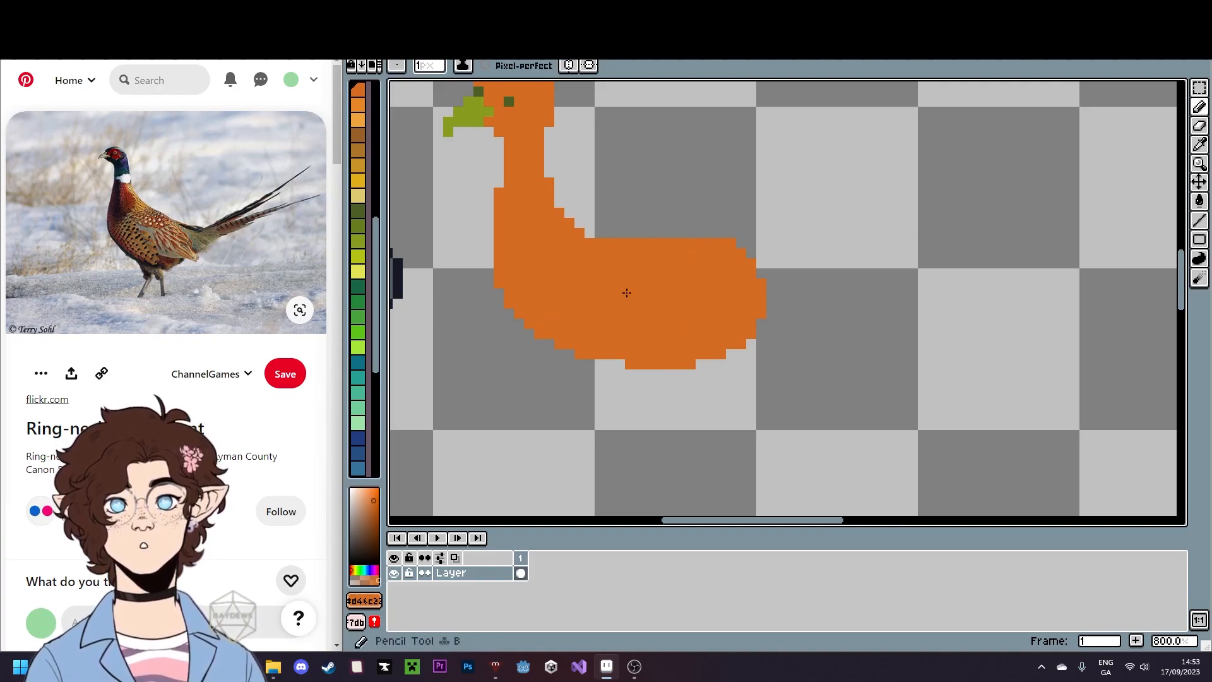
{"action": "scroll", "coordinate": [624, 292], "scroll_direction": "down", "scroll_amount": 3}
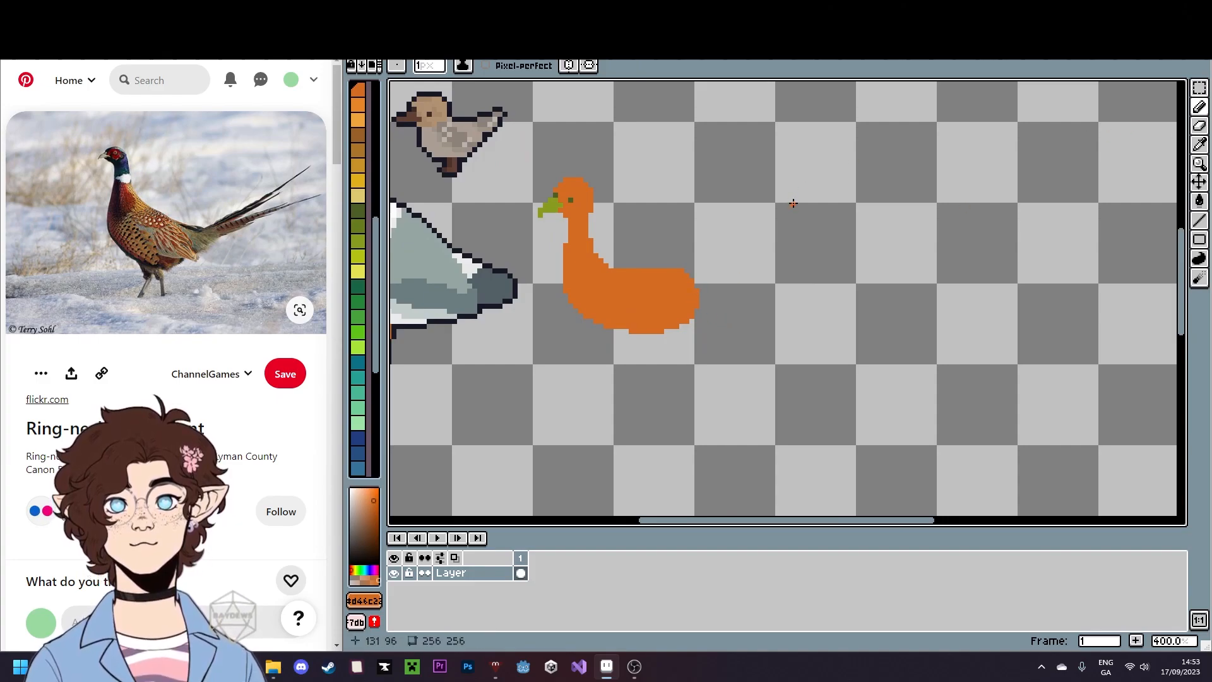
- Select the entire orange pheasant, including its green beak, and delete it from the sheet
{"action": "key", "text": "m"}
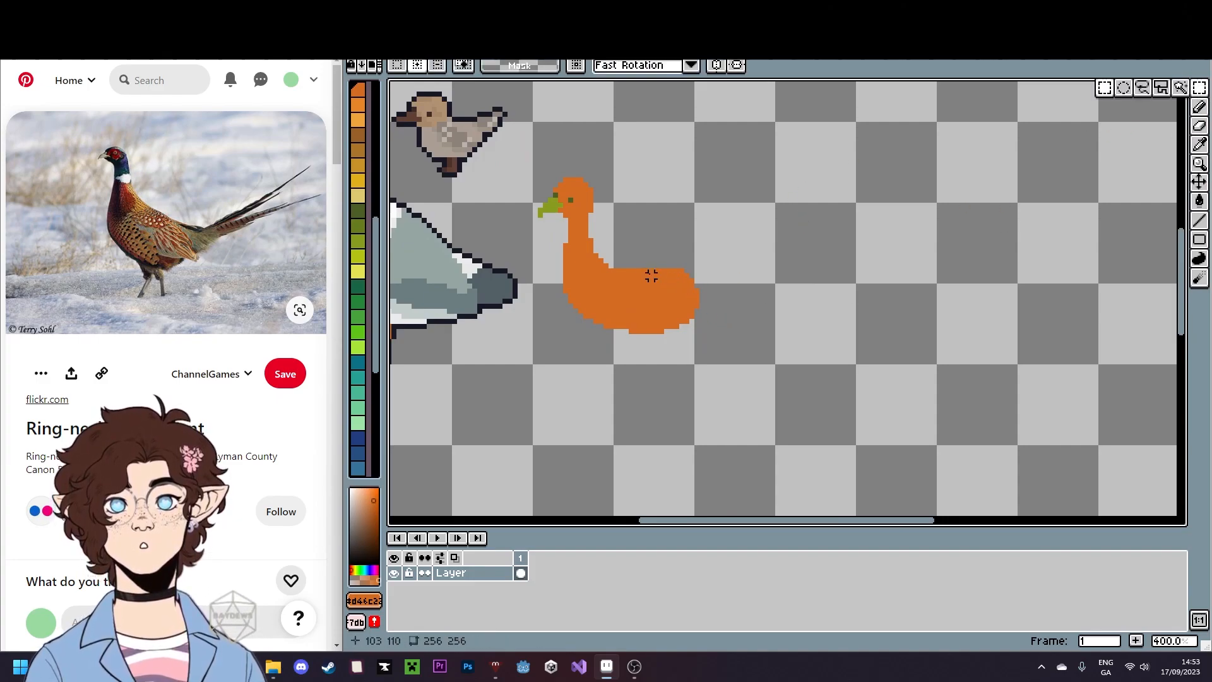
{"action": "left_click_drag", "start_coordinate": [530, 160], "coordinate": [857, 460]}
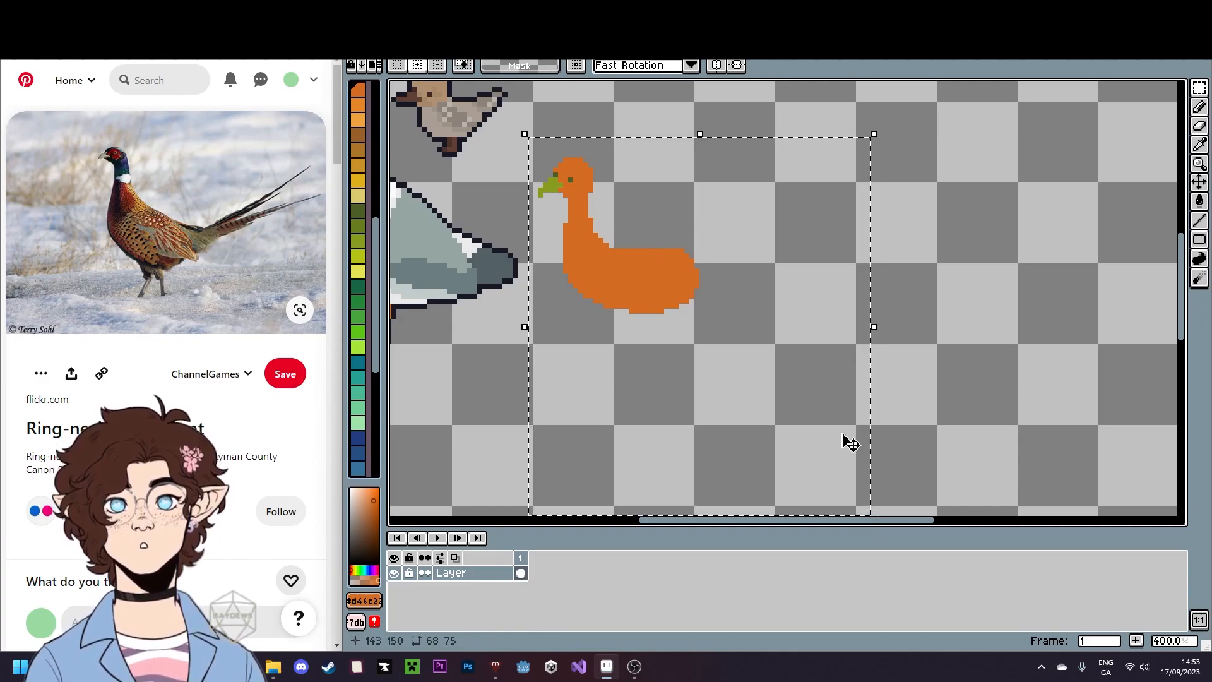
{"action": "key", "text": "Delete"}
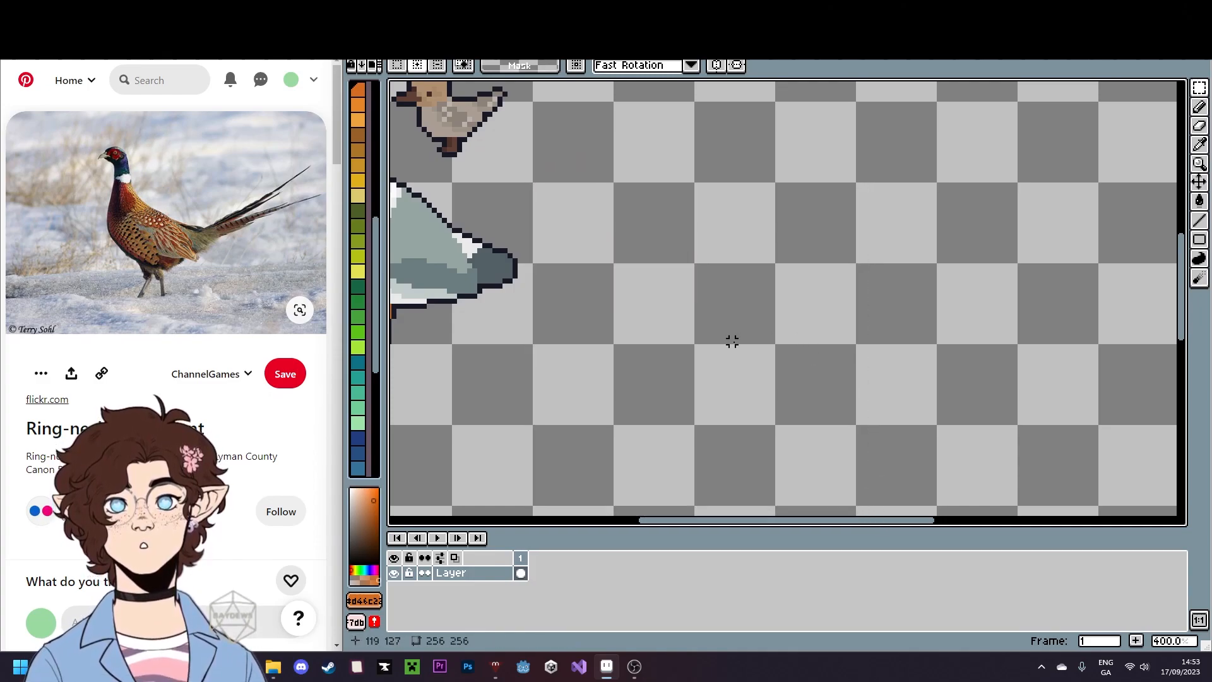
- Search Pinterest for "swallow"
{"action": "left_click", "coordinate": [144, 70]}
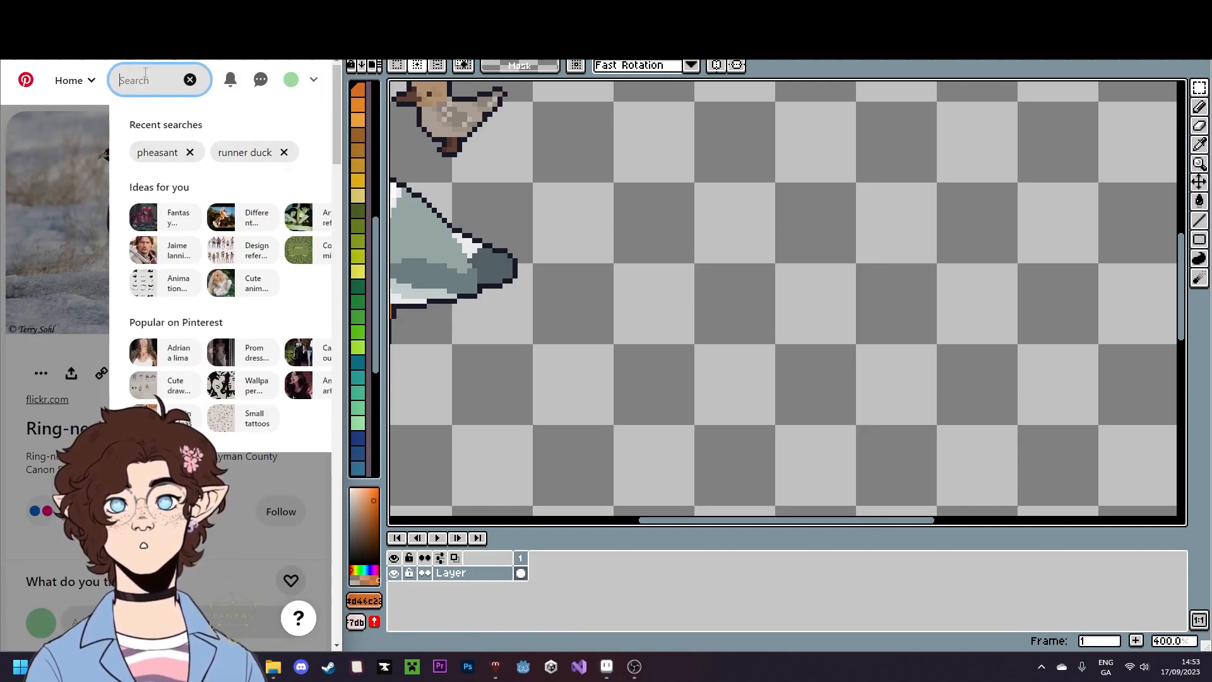
{"action": "type", "text": "s"}
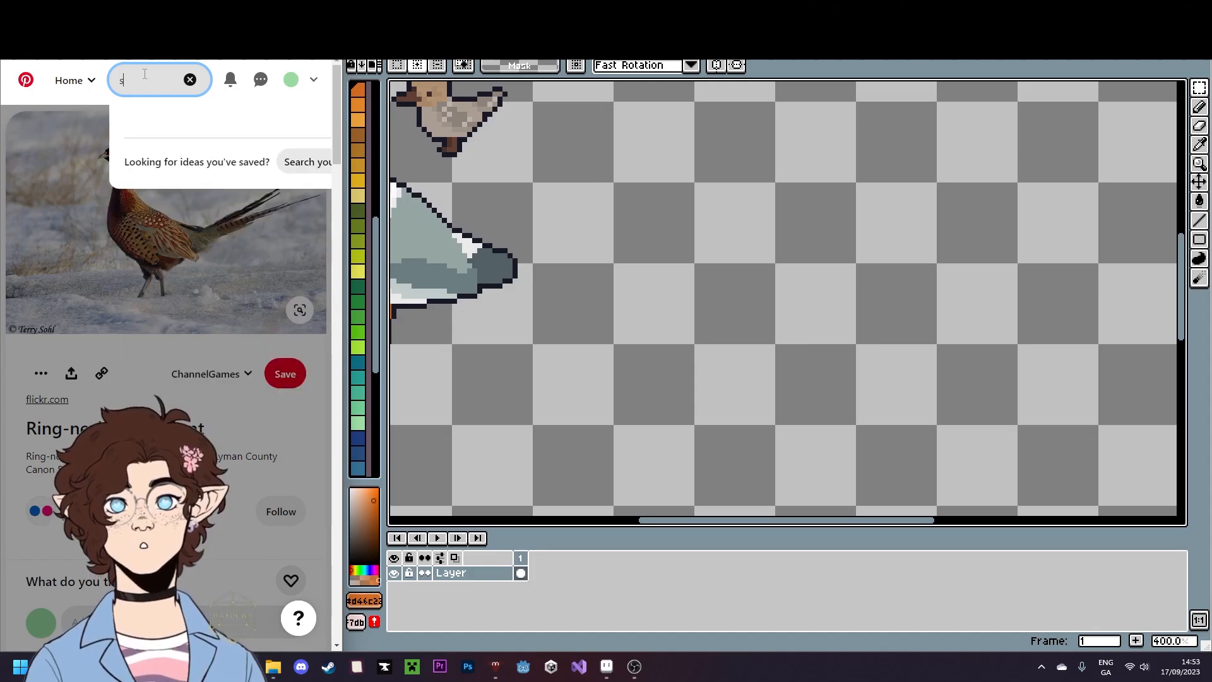
{"action": "type", "text": "wallow"}
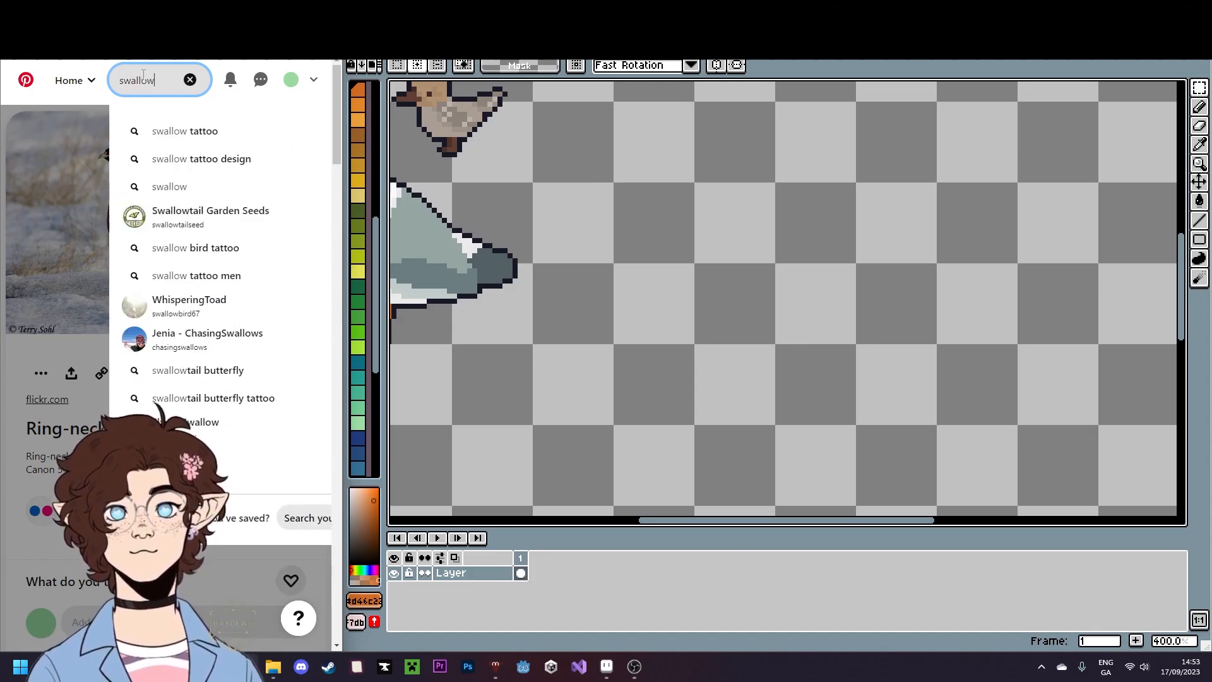
{"action": "key", "text": "Return"}
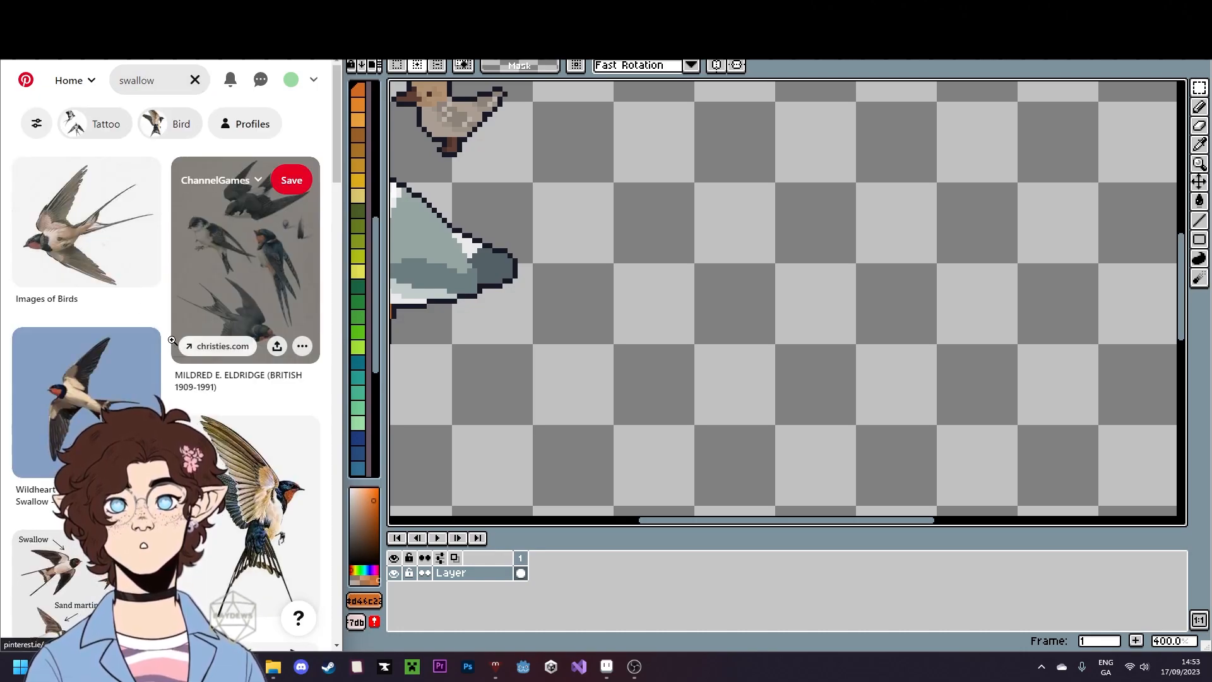
- Look through the swallow search results for a perched bird that suits as a sprite reference
{"action": "scroll", "coordinate": [168, 342], "scroll_direction": "down", "scroll_amount": 3}
{"action": "scroll", "coordinate": [168, 342], "scroll_direction": "down", "scroll_amount": 2}
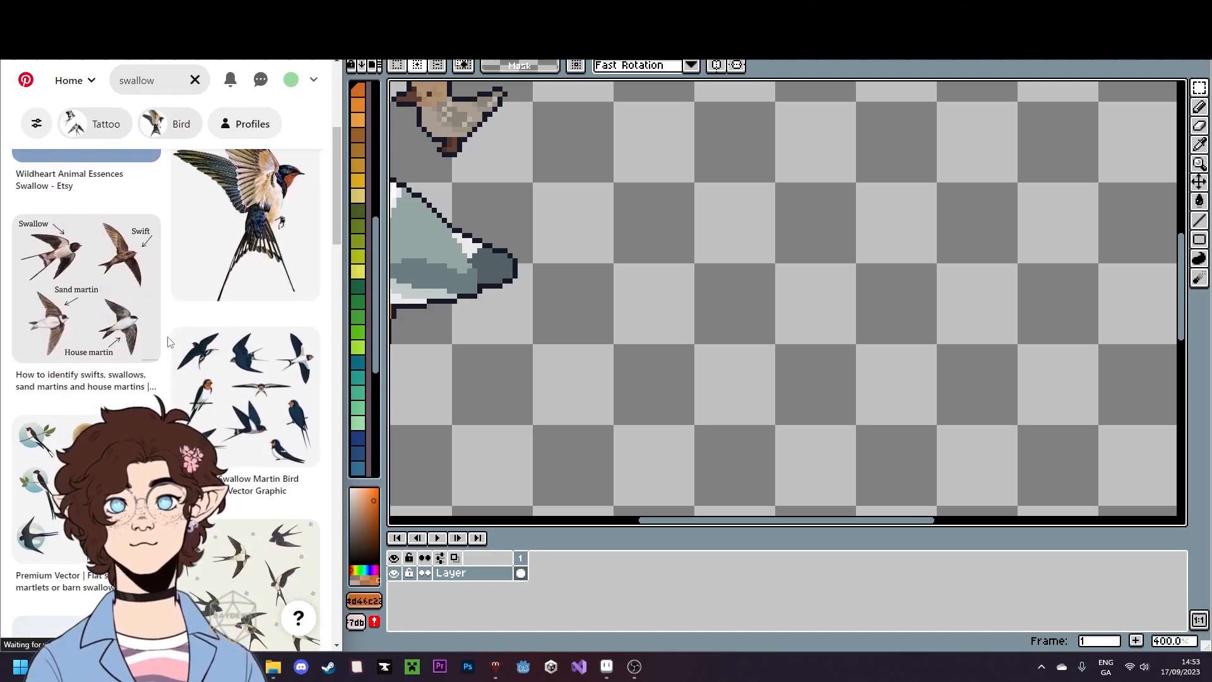
{"action": "scroll", "coordinate": [168, 342], "scroll_direction": "down", "scroll_amount": 3}
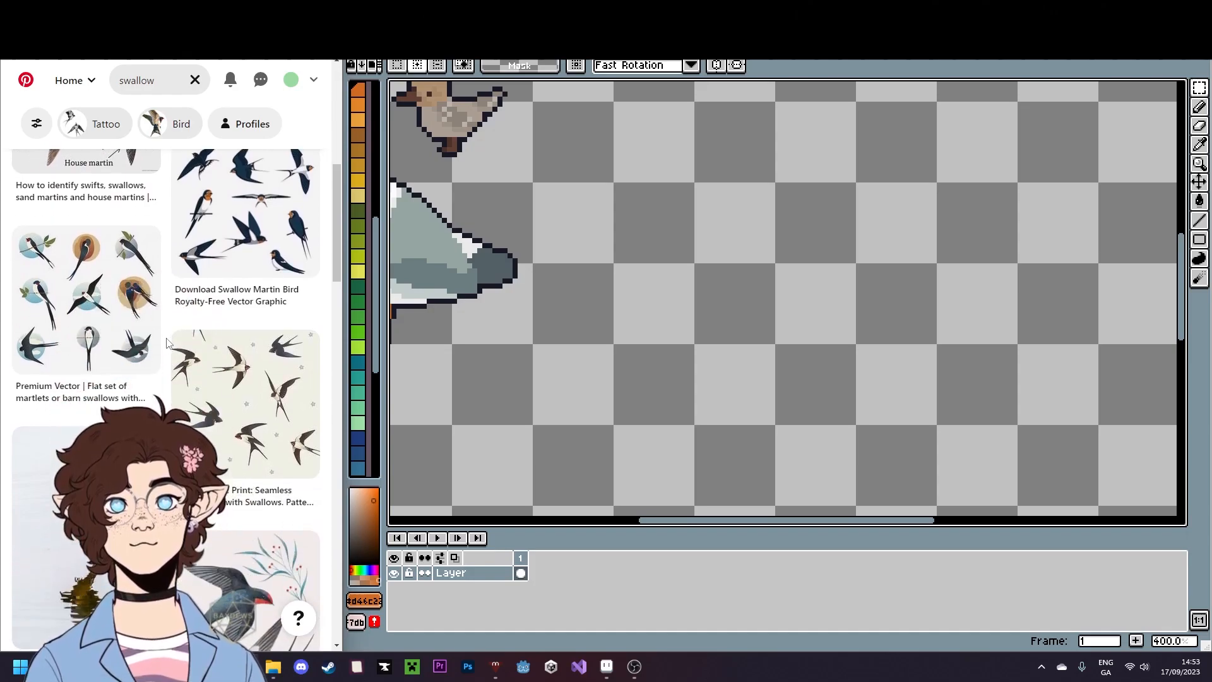
{"action": "scroll", "coordinate": [168, 342], "scroll_direction": "down", "scroll_amount": 3}
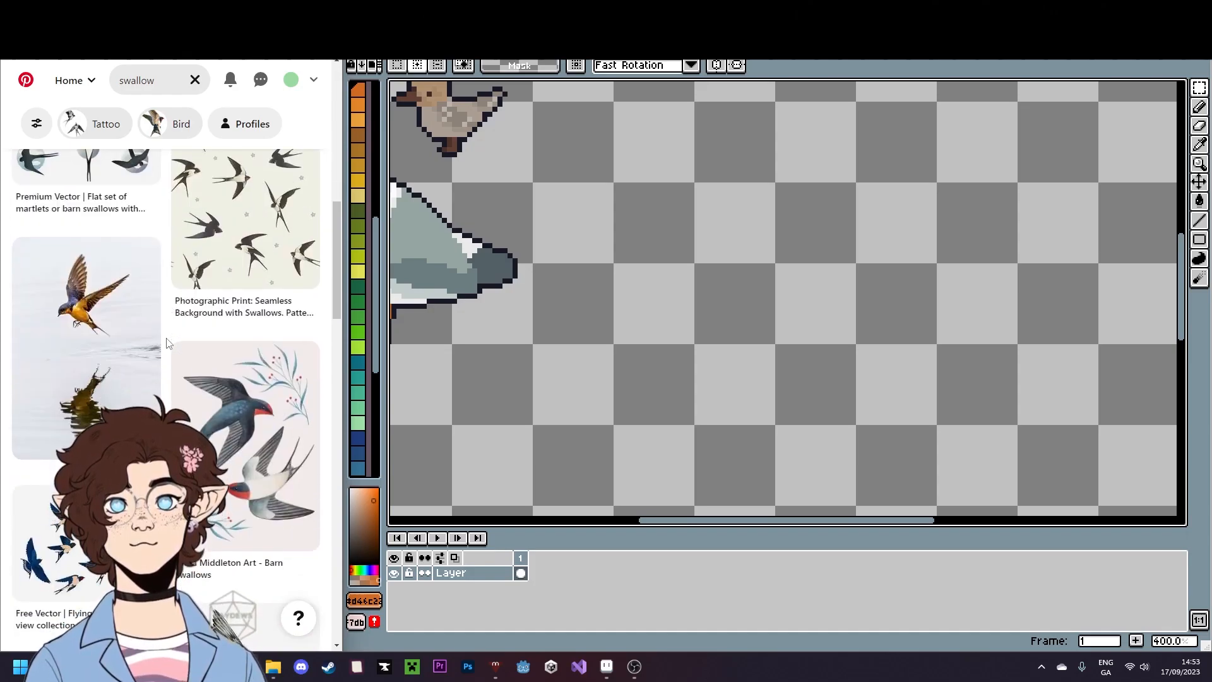
{"action": "scroll", "coordinate": [168, 342], "scroll_direction": "up", "scroll_amount": 3}
{"action": "scroll", "coordinate": [167, 342], "scroll_direction": "up", "scroll_amount": 6}
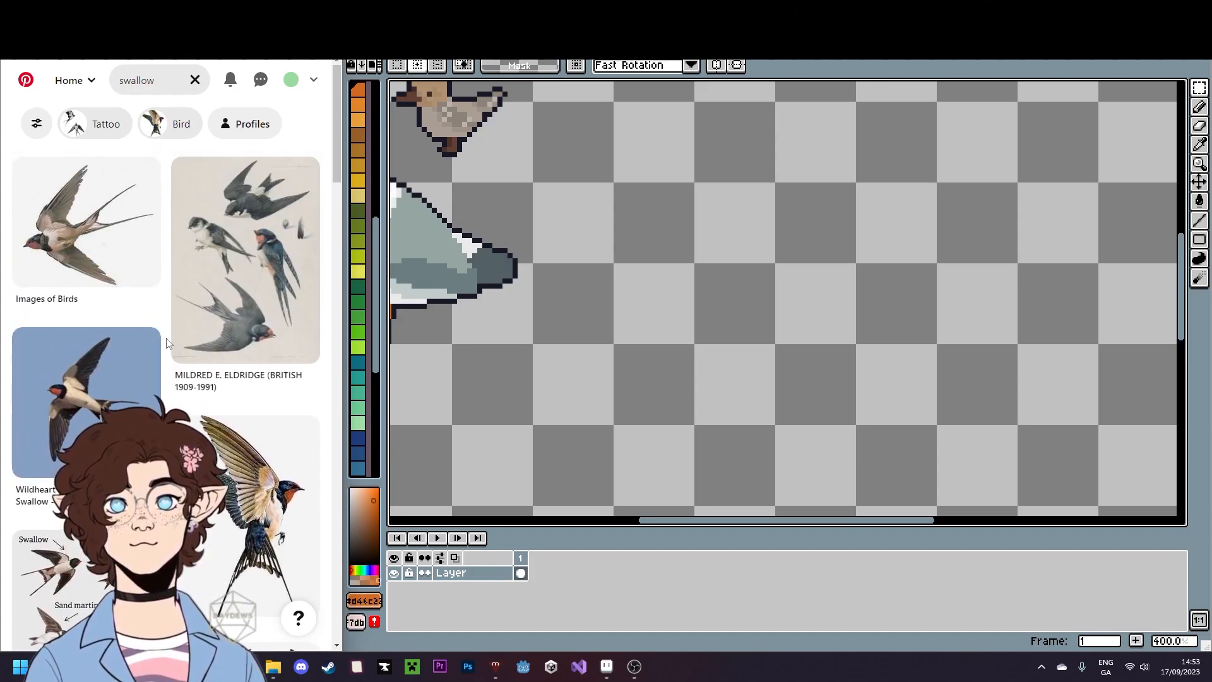
{"action": "scroll", "coordinate": [168, 343], "scroll_direction": "down", "scroll_amount": 3}
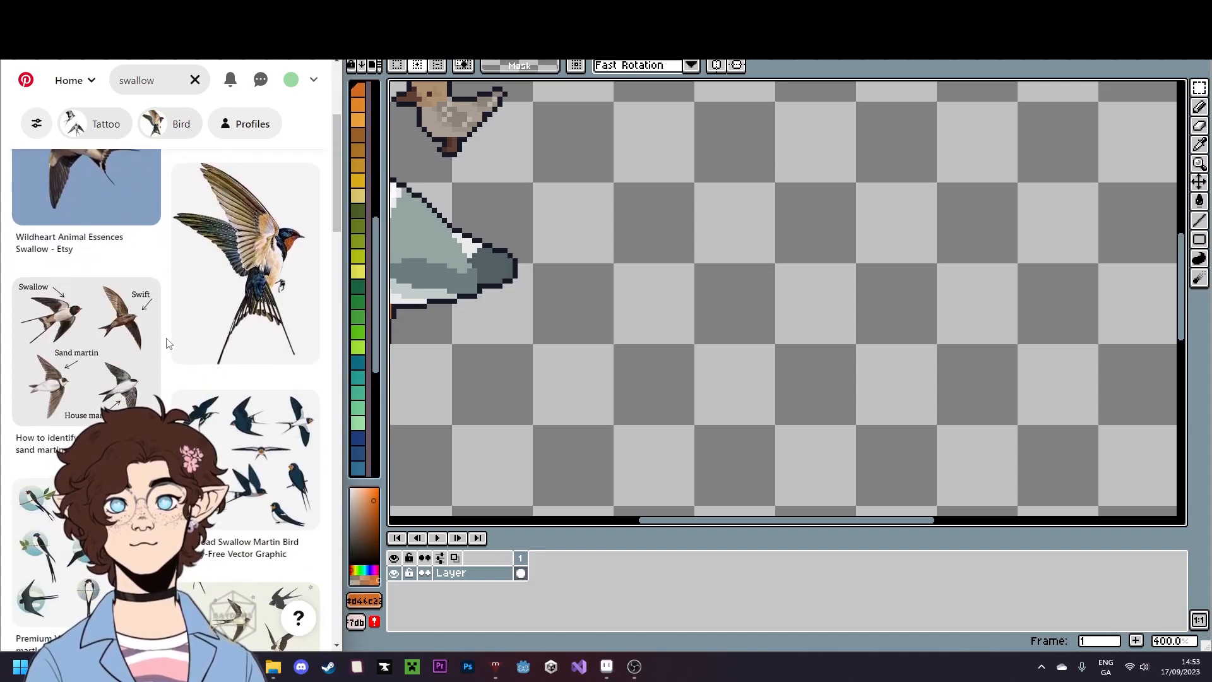
{"action": "scroll", "coordinate": [168, 342], "scroll_direction": "down", "scroll_amount": 4}
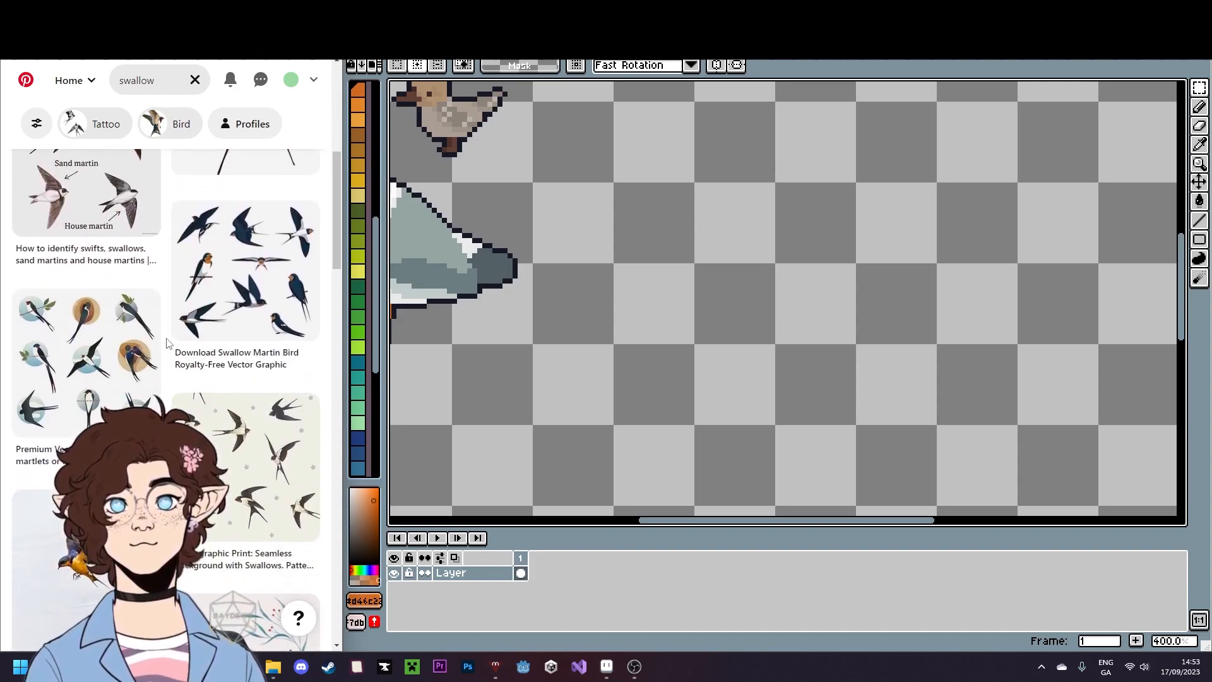
{"action": "scroll", "coordinate": [168, 342], "scroll_direction": "down", "scroll_amount": 3}
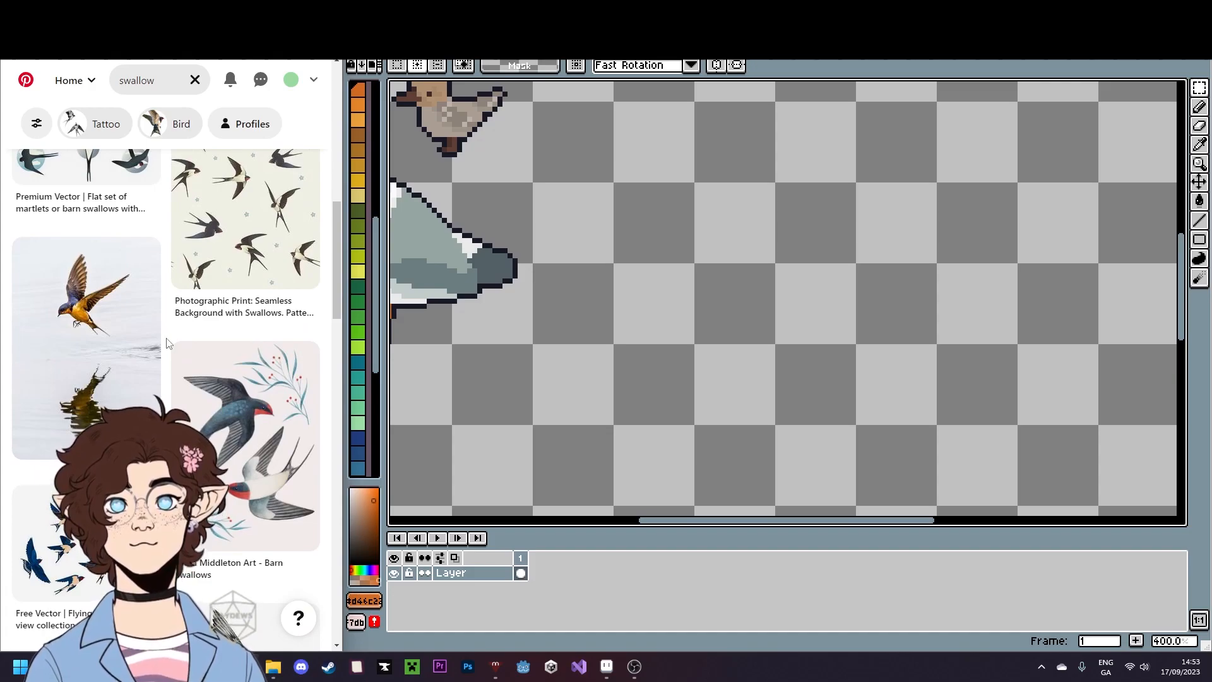
{"action": "scroll", "coordinate": [168, 342], "scroll_direction": "down", "scroll_amount": 9}
{"action": "scroll", "coordinate": [168, 326], "scroll_direction": "down", "scroll_amount": 10}
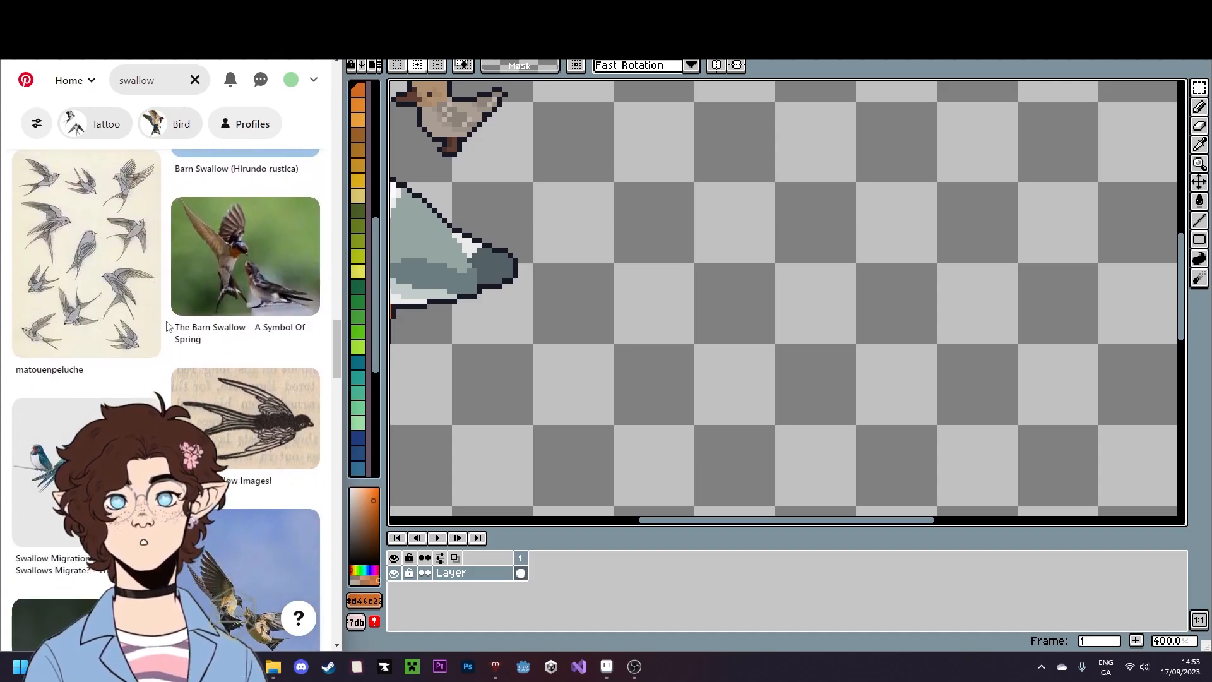
{"action": "scroll", "coordinate": [169, 328], "scroll_direction": "down", "scroll_amount": 10}
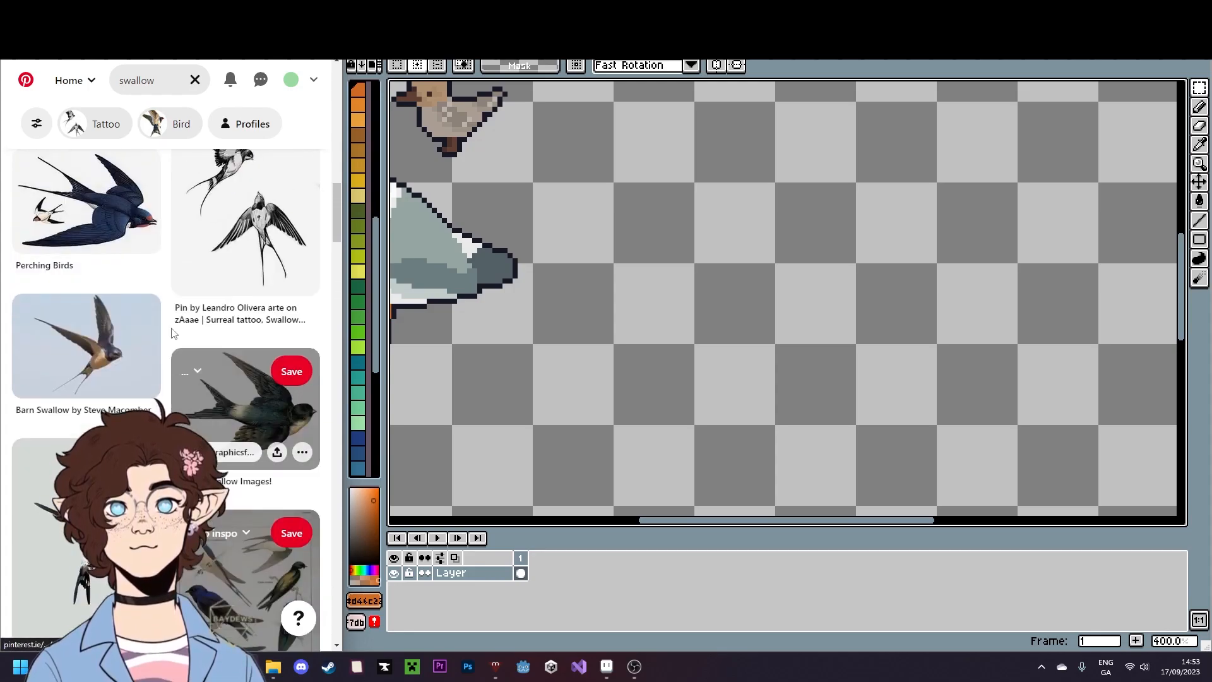
{"action": "scroll", "coordinate": [173, 328], "scroll_direction": "down", "scroll_amount": 10}
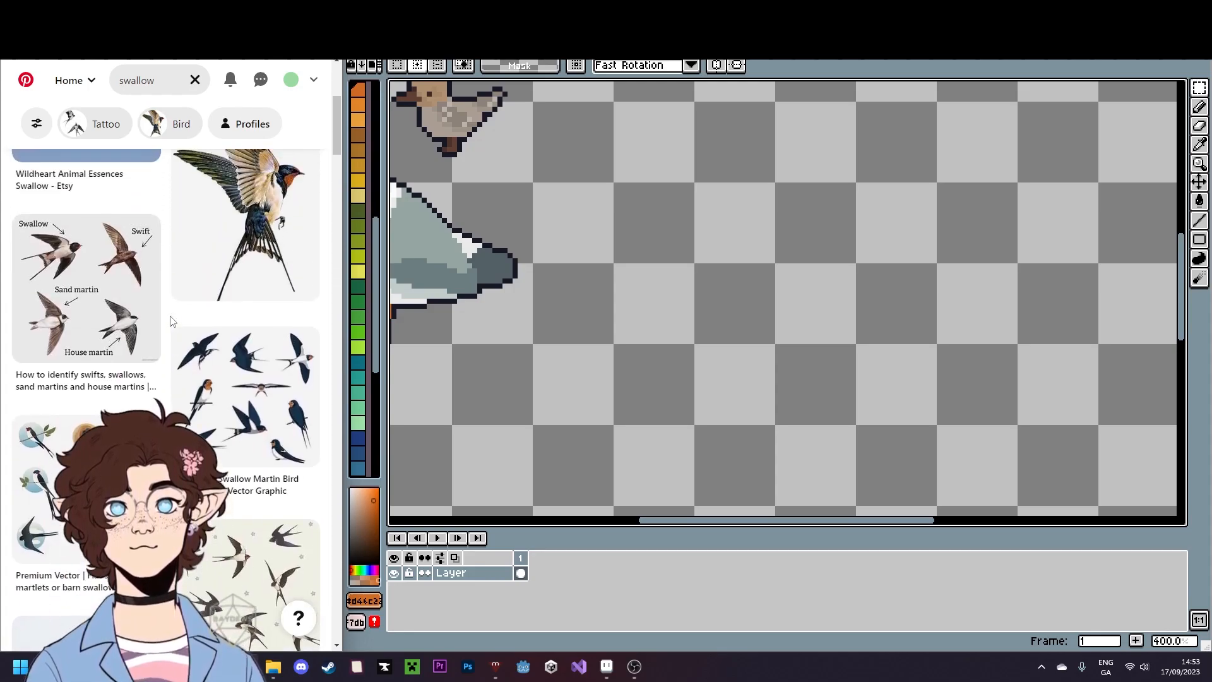
{"action": "scroll", "coordinate": [171, 321], "scroll_direction": "up", "scroll_amount": 5}
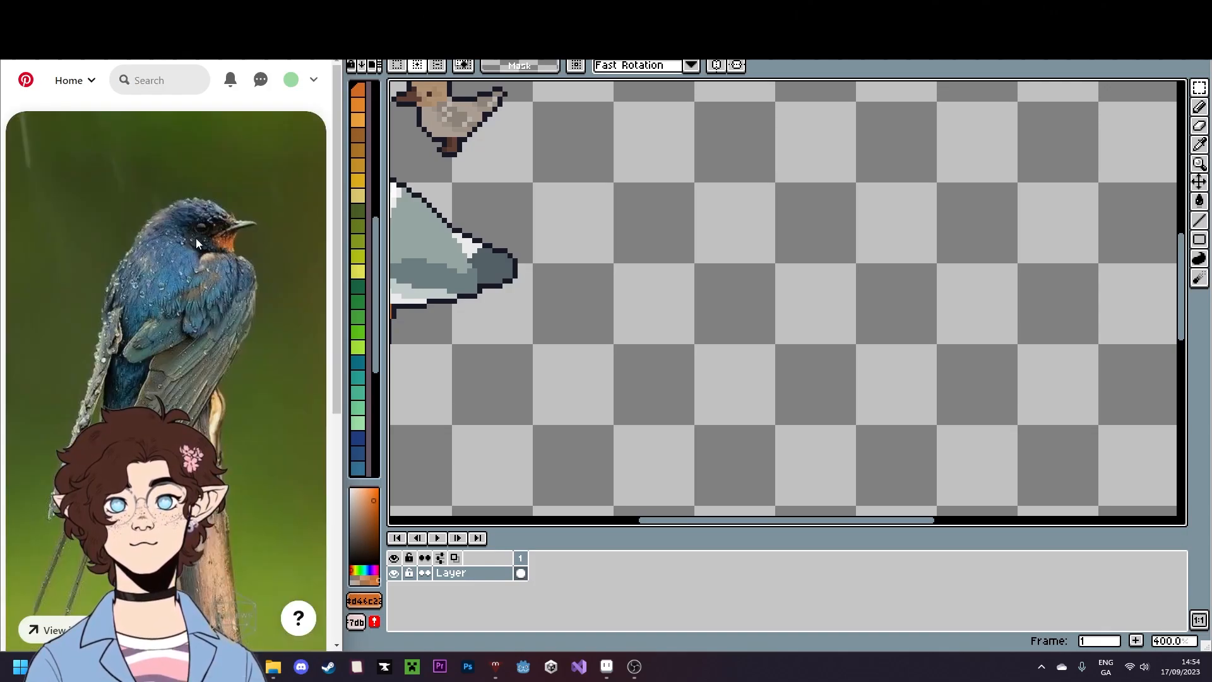
- Return to the swallow results, open the Songbirds of Texas poster and examine its barn swallow and related pins
{"action": "key", "text": "alt+Left"}
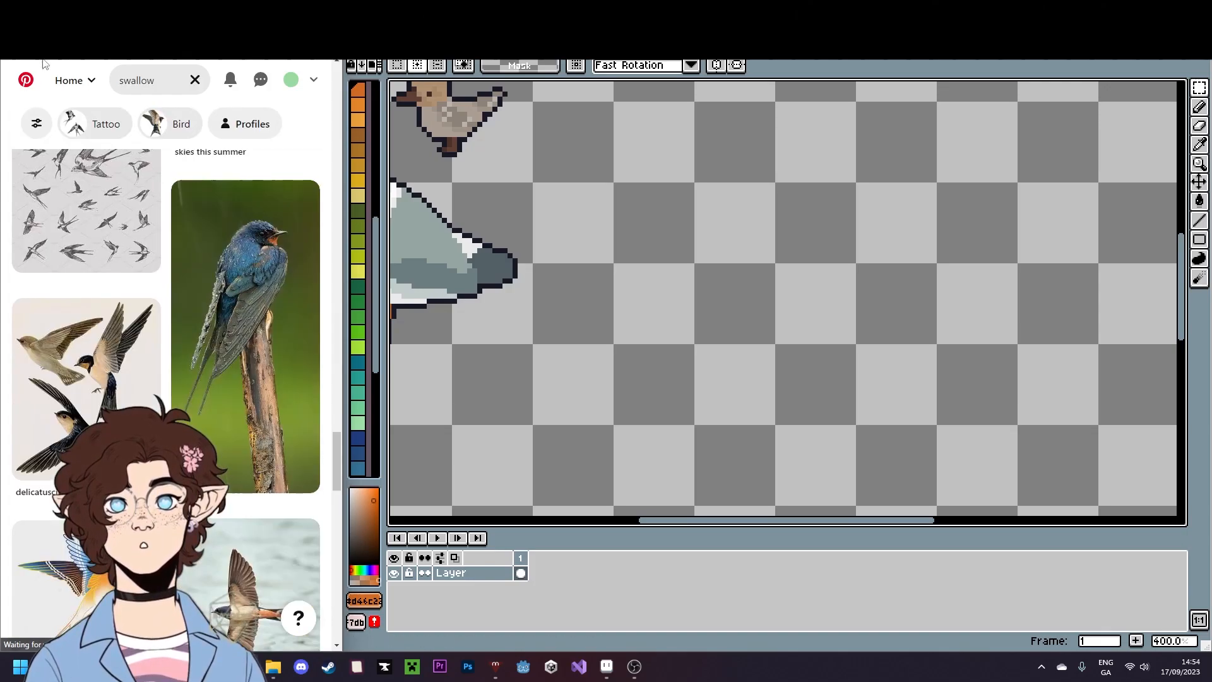
{"action": "scroll", "coordinate": [74, 211], "scroll_direction": "down", "scroll_amount": 4}
{"action": "scroll", "coordinate": [74, 212], "scroll_direction": "down", "scroll_amount": 5}
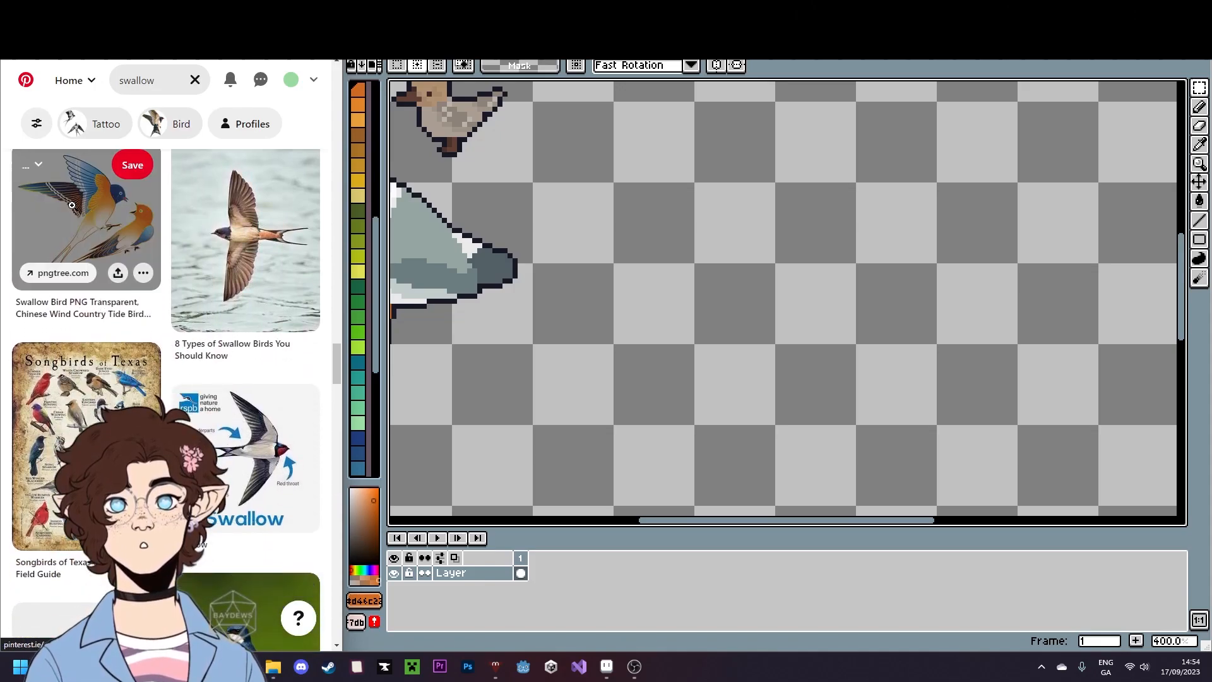
{"action": "left_click", "coordinate": [71, 210]}
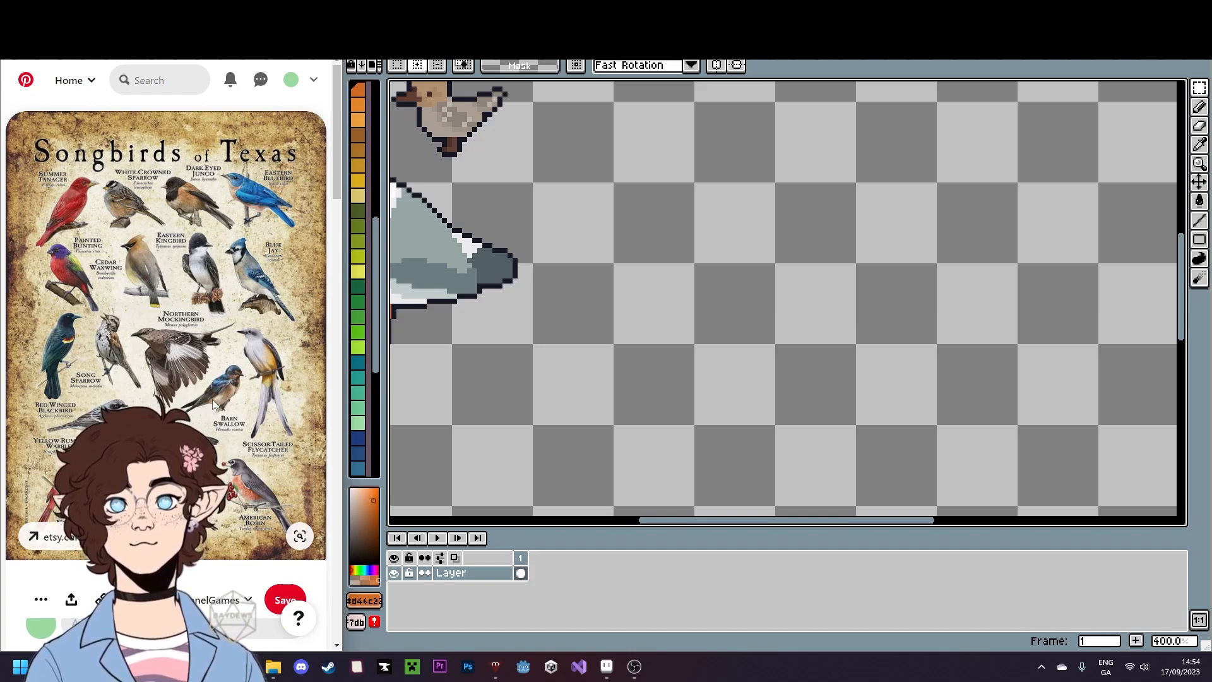
{"action": "scroll", "coordinate": [213, 417], "scroll_direction": "down", "scroll_amount": 2}
{"action": "scroll", "coordinate": [212, 429], "scroll_direction": "down", "scroll_amount": 7}
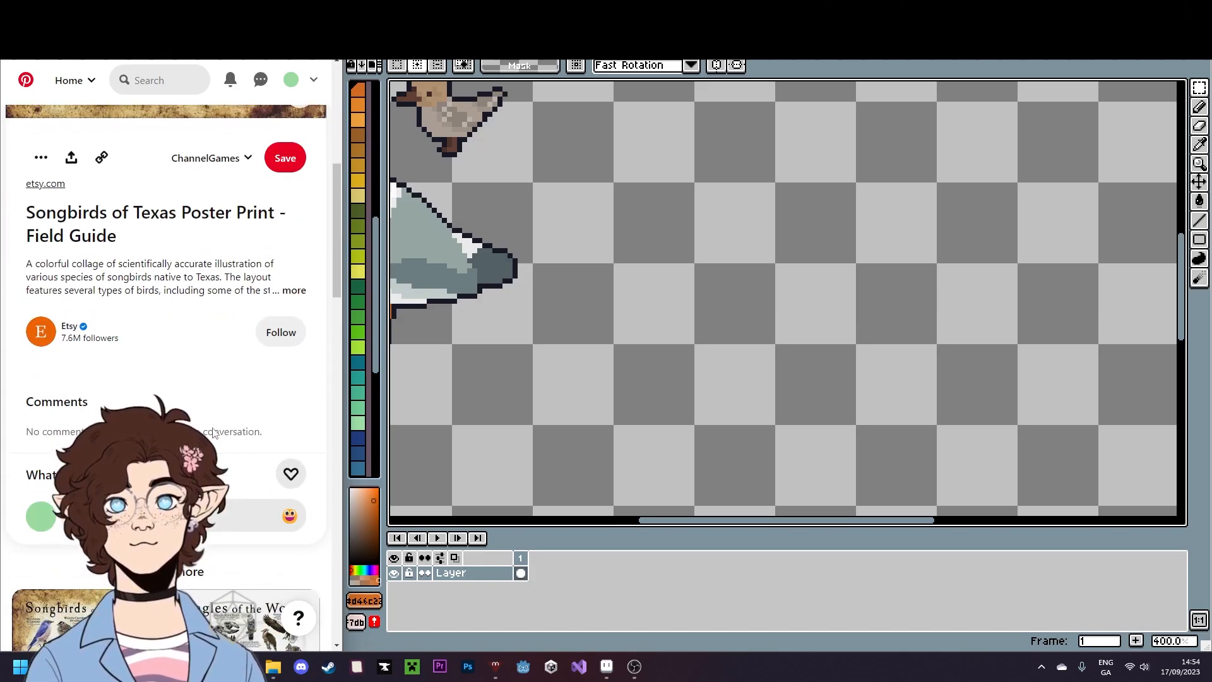
{"action": "left_click", "coordinate": [218, 415]}
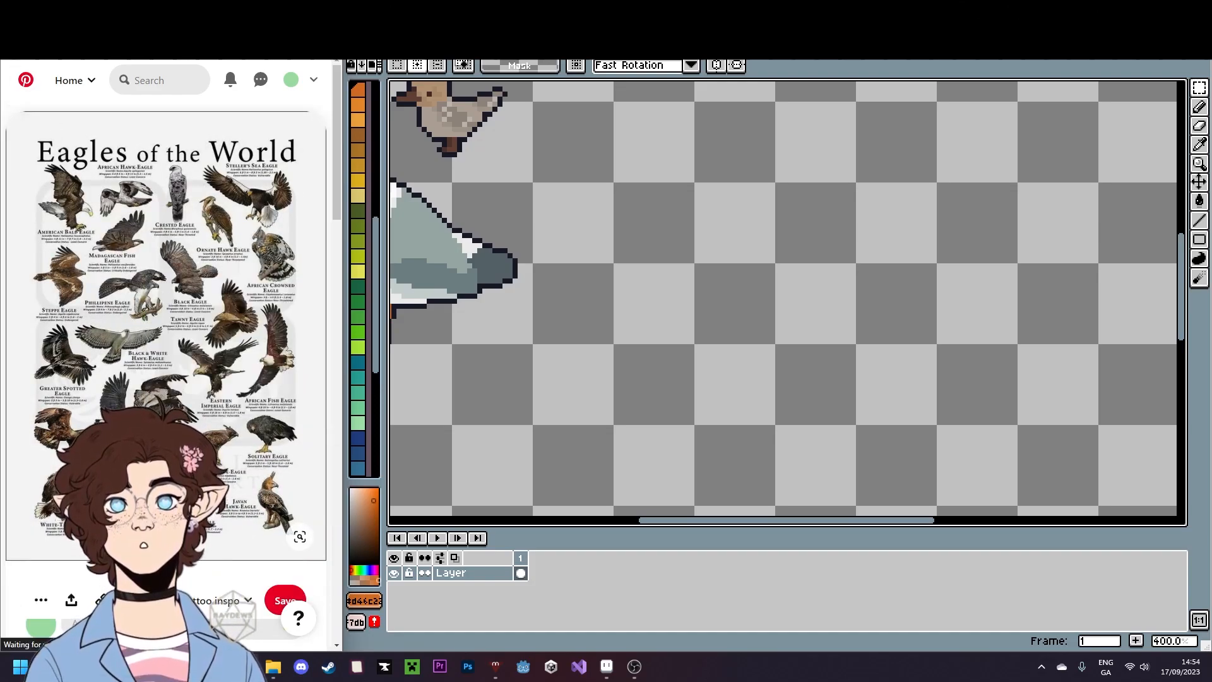
- Browse the related bird posters and bring up the photo of a perched blue-and-white swallow against a green background
{"action": "left_click", "coordinate": [297, 534]}
{"action": "key", "text": "ctrl+Tab"}
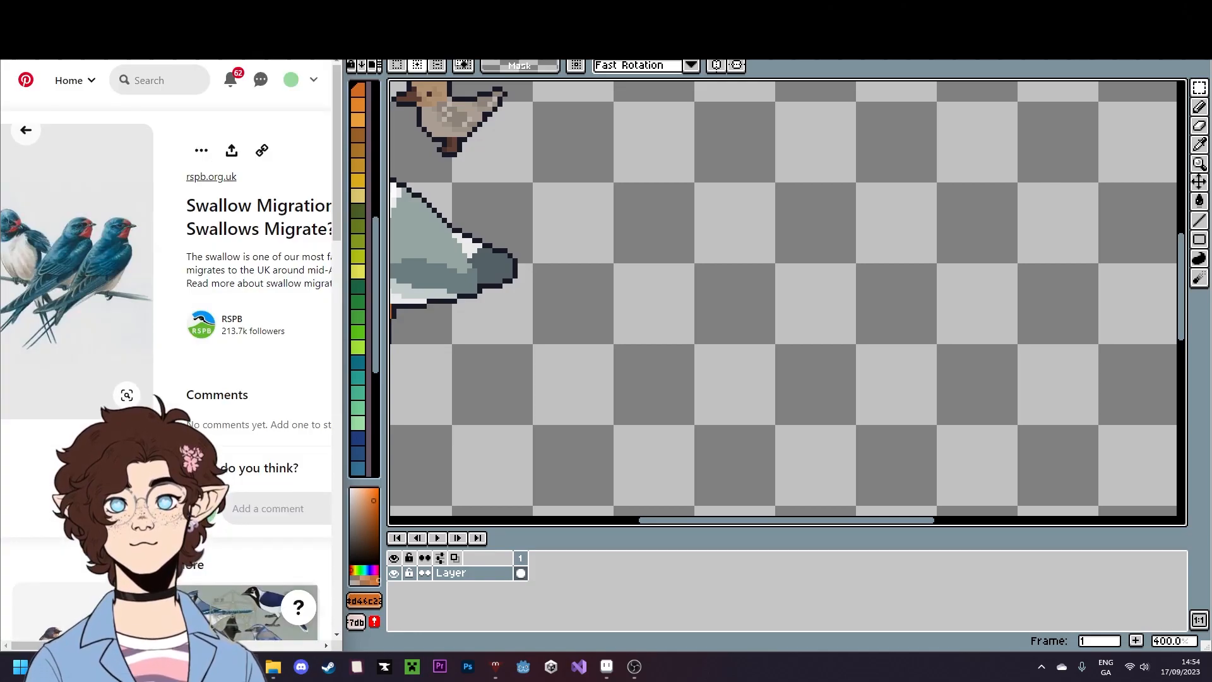
{"action": "key", "text": "ctrl+Tab"}
{"action": "right_click", "coordinate": [226, 380]}
{"action": "left_click", "coordinate": [242, 391]}
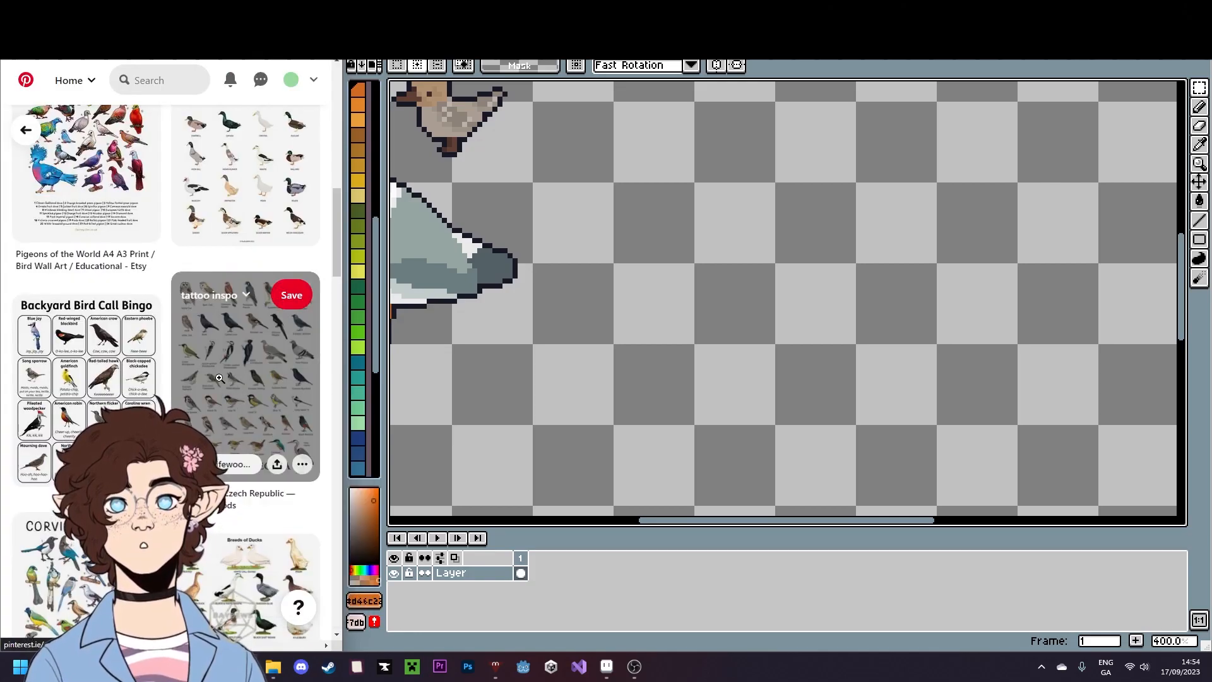
{"action": "left_click", "coordinate": [242, 392]}
{"action": "key", "text": "ctrl+Tab"}
{"action": "key", "text": "ctrl+Tab"}
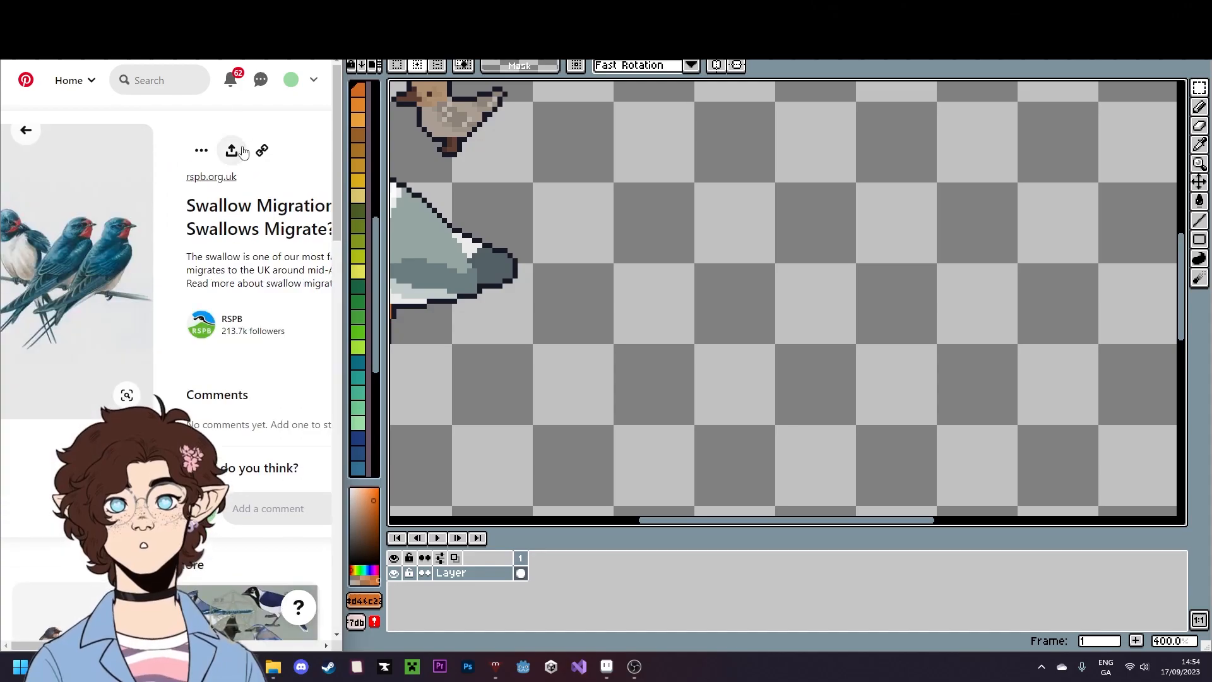
{"action": "scroll", "coordinate": [150, 278], "scroll_direction": "up", "scroll_amount": 5}
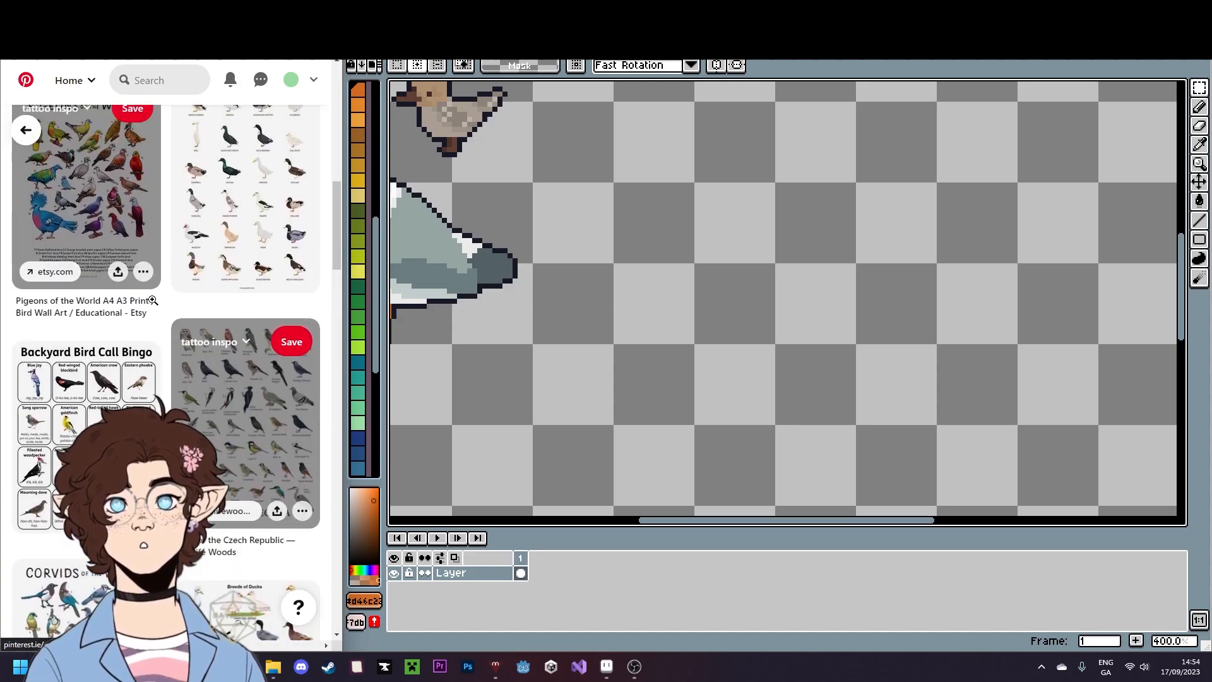
{"action": "right_click", "coordinate": [279, 237]}
{"action": "left_click", "coordinate": [280, 235]}
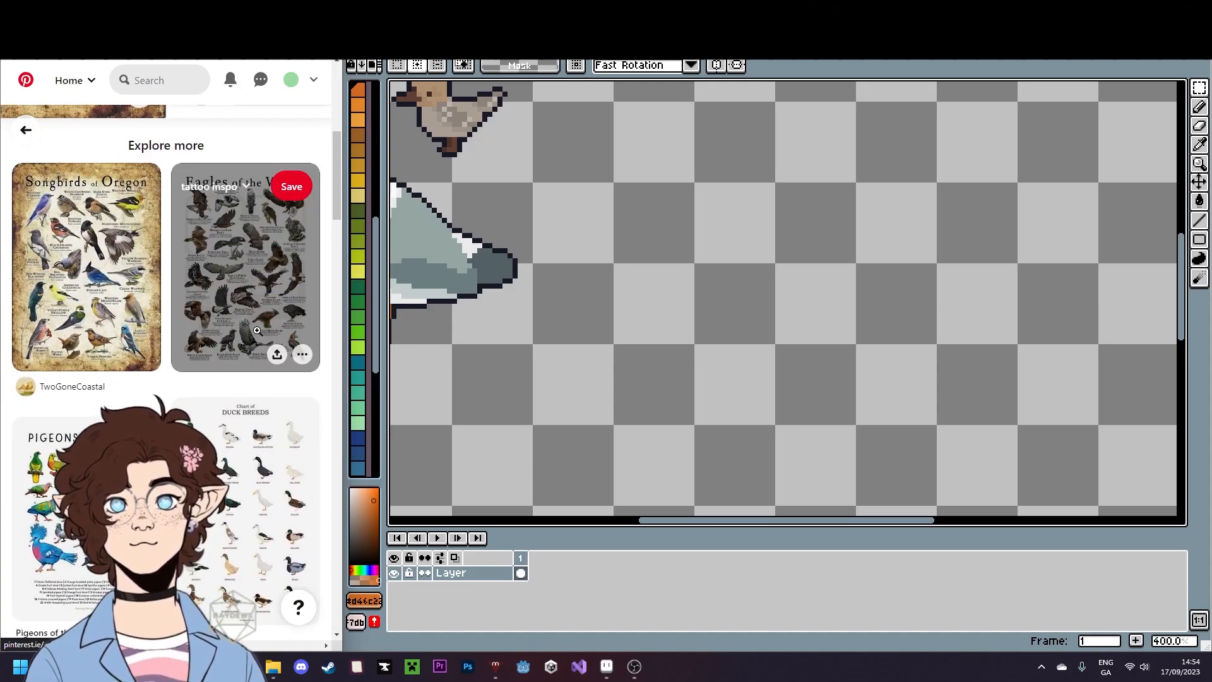
{"action": "scroll", "coordinate": [245, 318], "scroll_direction": "down", "scroll_amount": 4}
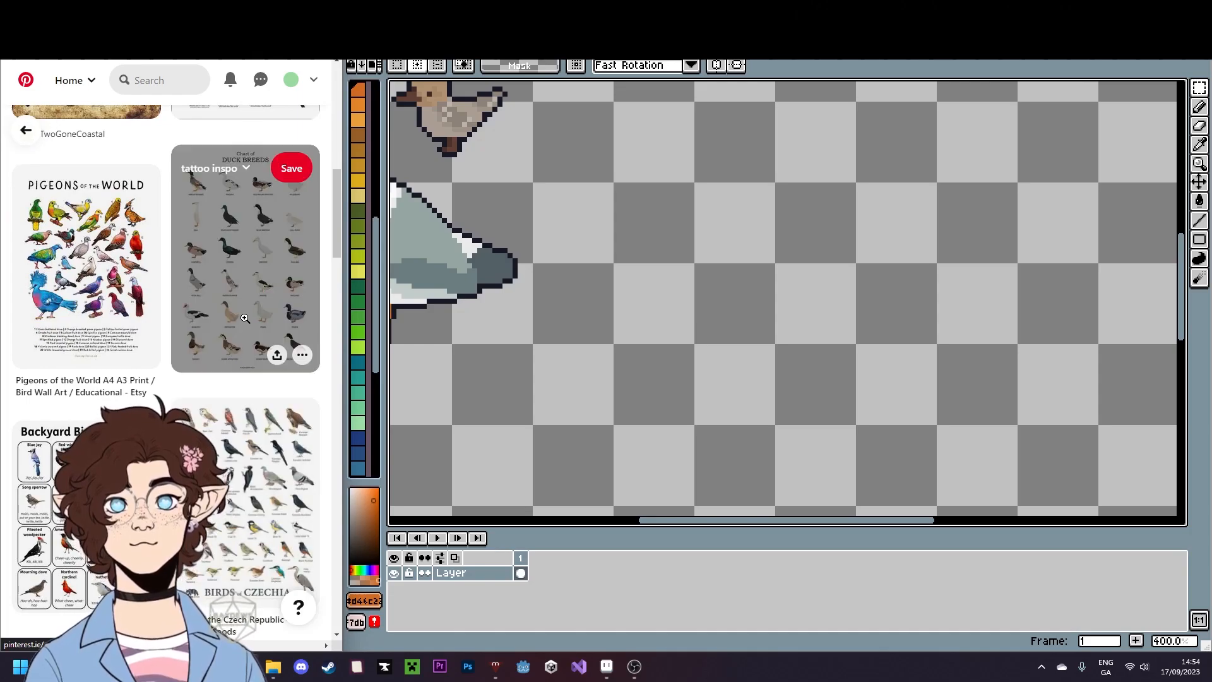
{"action": "scroll", "coordinate": [245, 319], "scroll_direction": "down", "scroll_amount": 4}
{"action": "key", "text": "ctrl+Tab"}
{"action": "scroll", "coordinate": [245, 346], "scroll_direction": "up", "scroll_amount": 1}
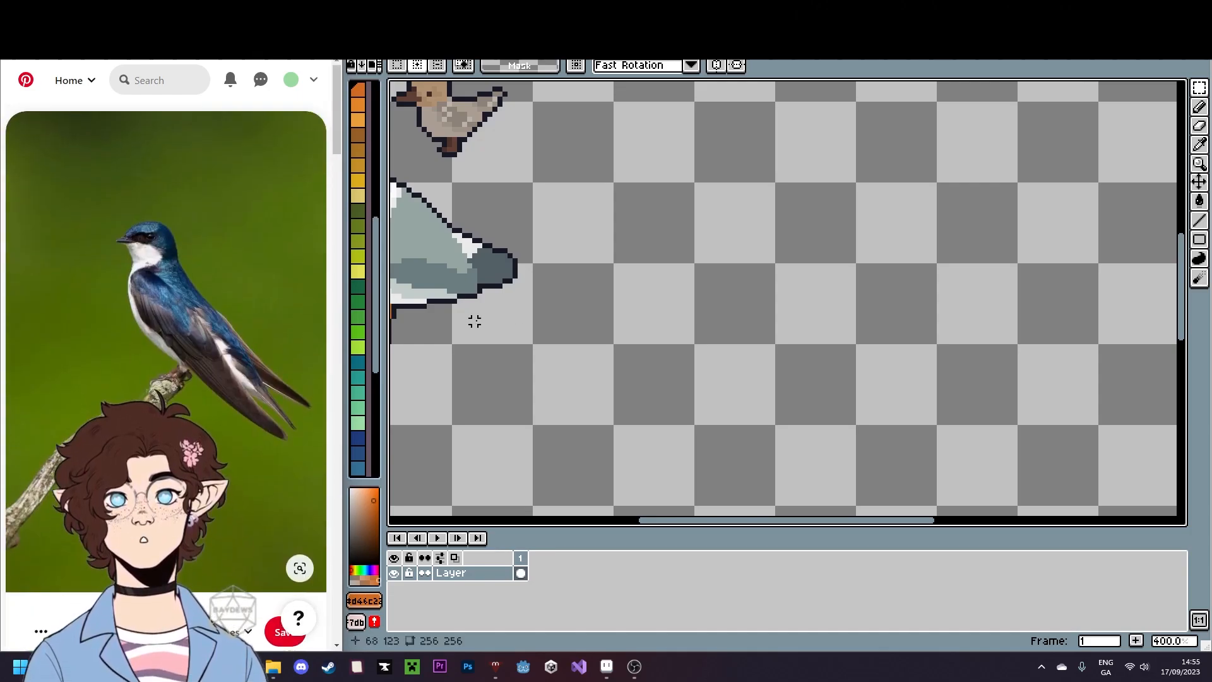
- Copy the small brown duck's head and beak, place the copy in the empty area of the sheet, and deselect
{"action": "left_click_drag", "start_coordinate": [492, 319], "coordinate": [566, 340]}
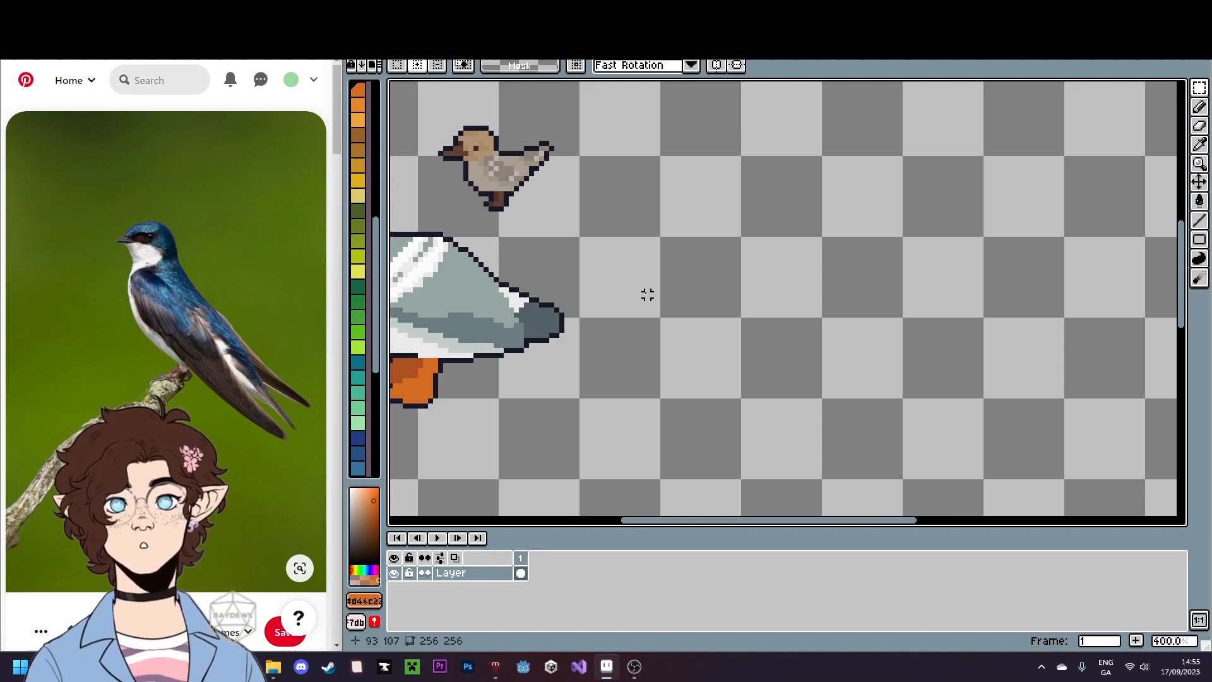
{"action": "left_click_drag", "start_coordinate": [646, 292], "coordinate": [625, 300]}
{"action": "scroll", "coordinate": [656, 240], "scroll_direction": "up", "scroll_amount": 2}
{"action": "key", "text": "b"}
{"action": "scroll", "coordinate": [525, 222], "scroll_direction": "down", "scroll_amount": 2}
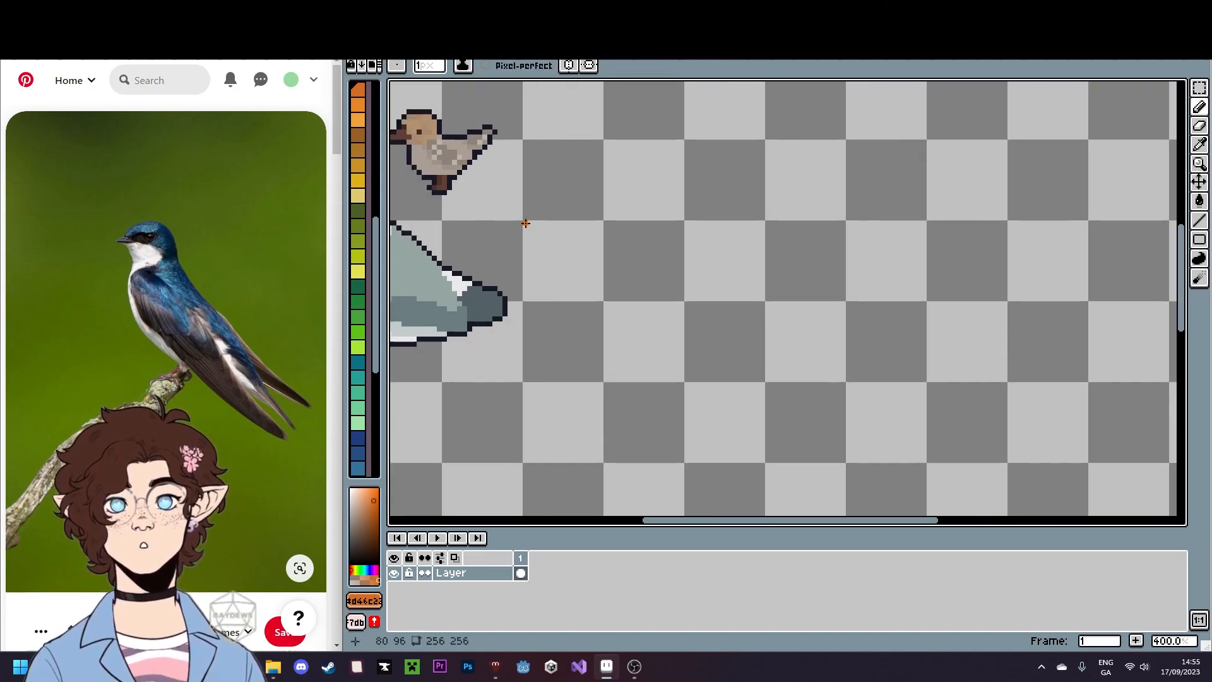
{"action": "left_click_drag", "start_coordinate": [528, 227], "coordinate": [582, 271]}
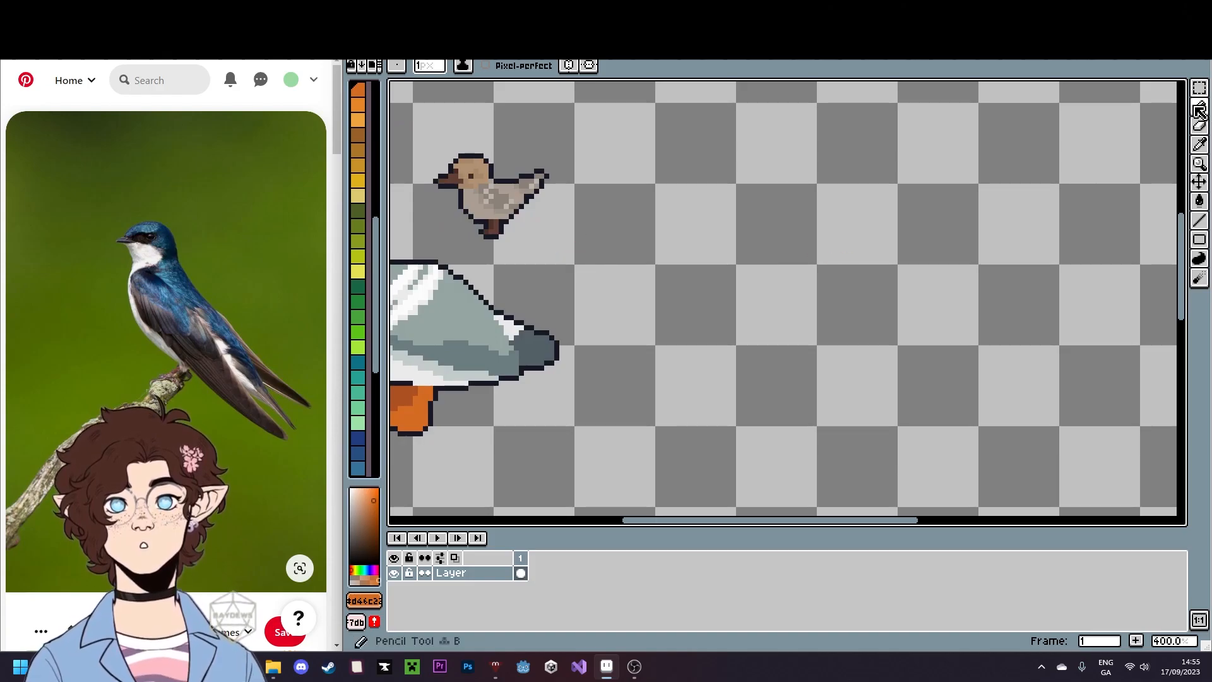
{"action": "left_click", "coordinate": [1199, 89]}
{"action": "left_click_drag", "start_coordinate": [655, 157], "coordinate": [763, 238]}
{"action": "scroll", "coordinate": [543, 241], "scroll_direction": "up", "scroll_amount": 3}
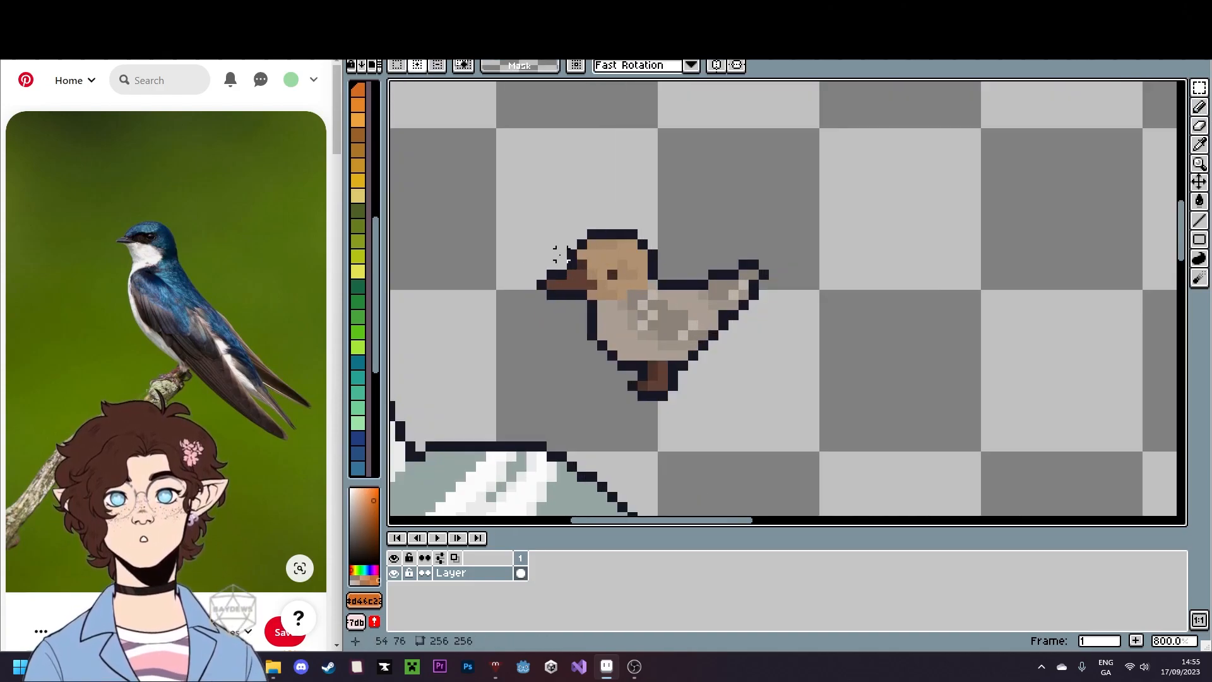
{"action": "left_click_drag", "start_coordinate": [496, 188], "coordinate": [1103, 507]}
{"action": "left_click", "coordinate": [637, 305]}
{"action": "left_click_drag", "start_coordinate": [1048, 470], "coordinate": [695, 241]}
{"action": "key", "text": "ctrl+d"}
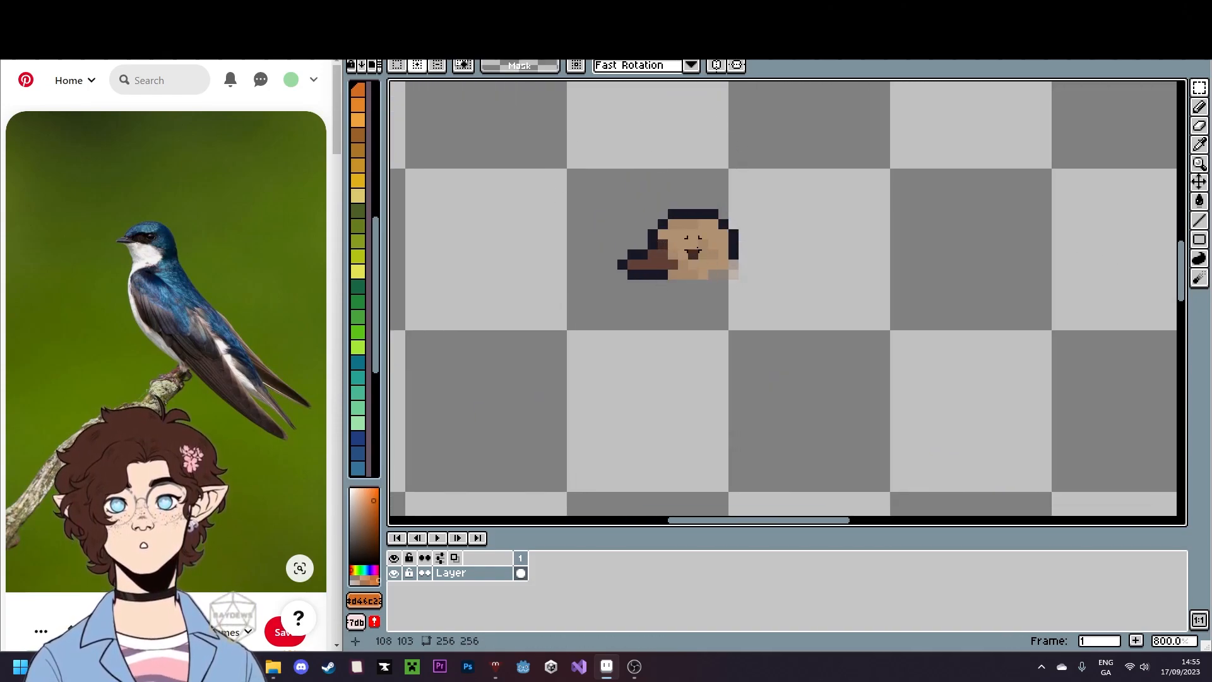
- Shrink the copied head by moving its back part inward and its upper part down over the rest, deselecting after each move
{"action": "scroll", "coordinate": [696, 237], "scroll_direction": "up", "scroll_amount": 2}
{"action": "left_click_drag", "start_coordinate": [711, 153], "coordinate": [932, 414]}
{"action": "left_click_drag", "start_coordinate": [845, 357], "coordinate": [820, 351]}
{"action": "key", "text": "ctrl+d"}
{"action": "left_click_drag", "start_coordinate": [546, 129], "coordinate": [887, 231]}
{"action": "left_click_drag", "start_coordinate": [818, 193], "coordinate": [818, 207]}
{"action": "key", "text": "ctrl+d"}
{"action": "scroll", "coordinate": [826, 231], "scroll_direction": "down", "scroll_amount": 4}
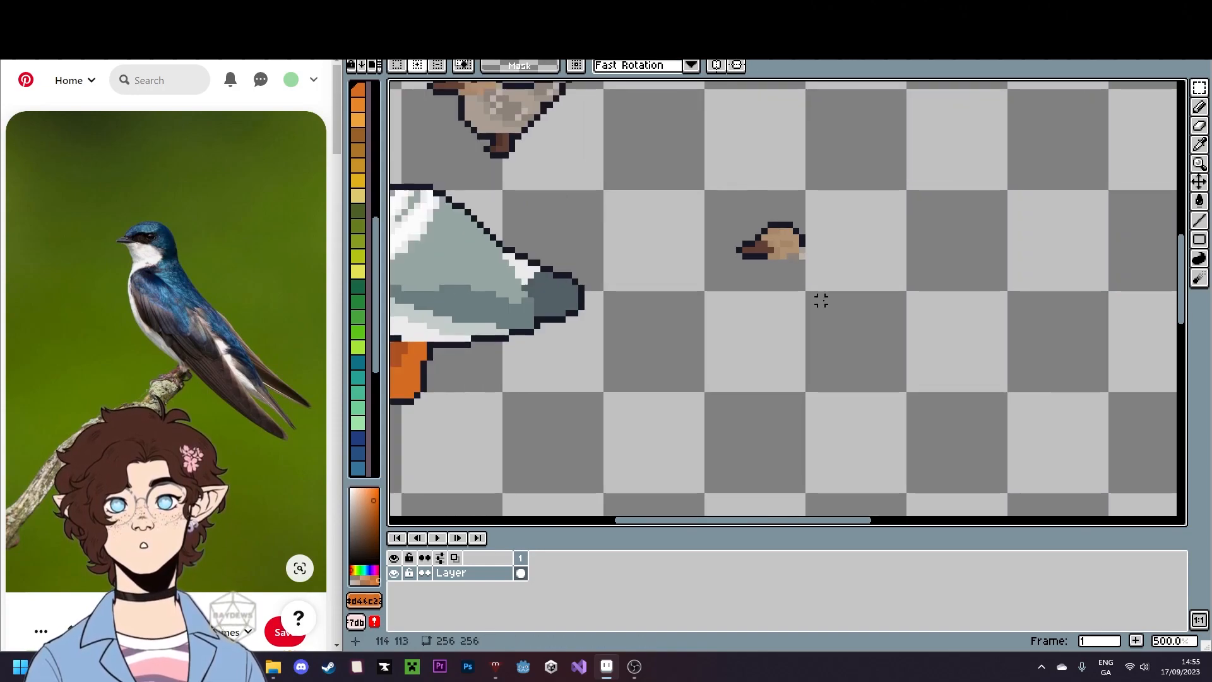
- Choose the dark brown palette colour and draw a one-pixel eye on the copied head with the Pencil tool
{"action": "scroll", "coordinate": [772, 265], "scroll_direction": "up", "scroll_amount": 4}
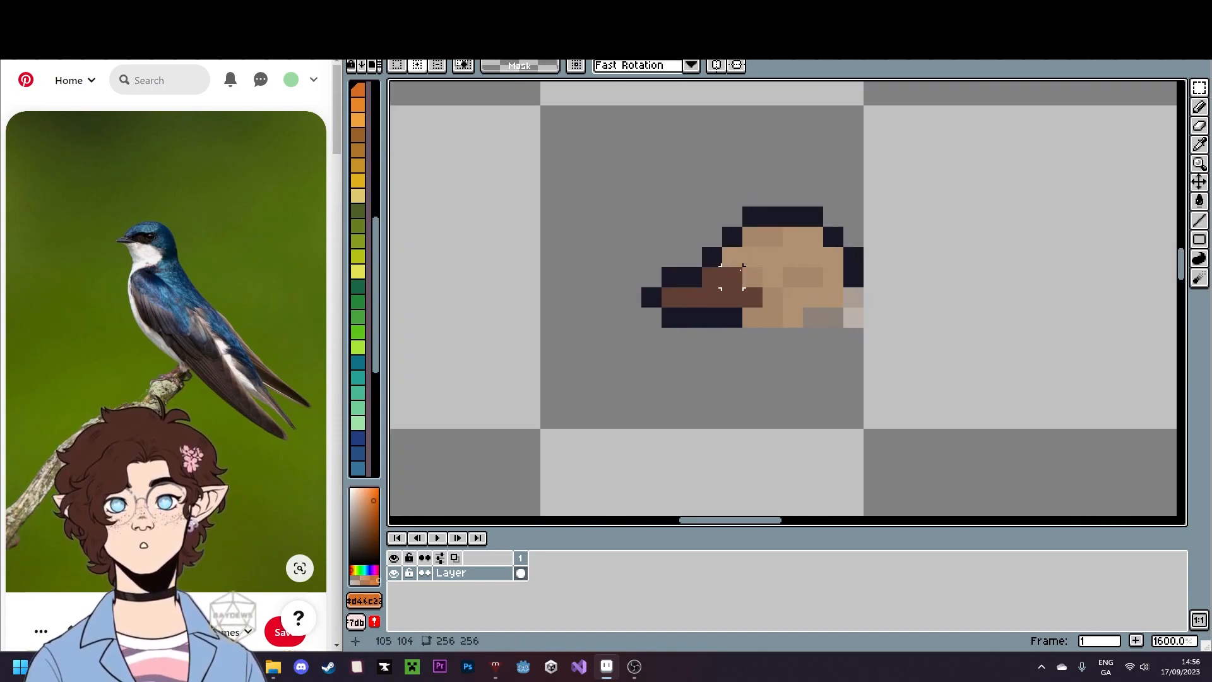
{"action": "key", "text": "i"}
{"action": "scroll", "coordinate": [363, 242], "scroll_direction": "up", "scroll_amount": 5}
{"action": "left_click", "coordinate": [359, 276]}
{"action": "key", "text": "b"}
{"action": "left_click", "coordinate": [775, 282]}
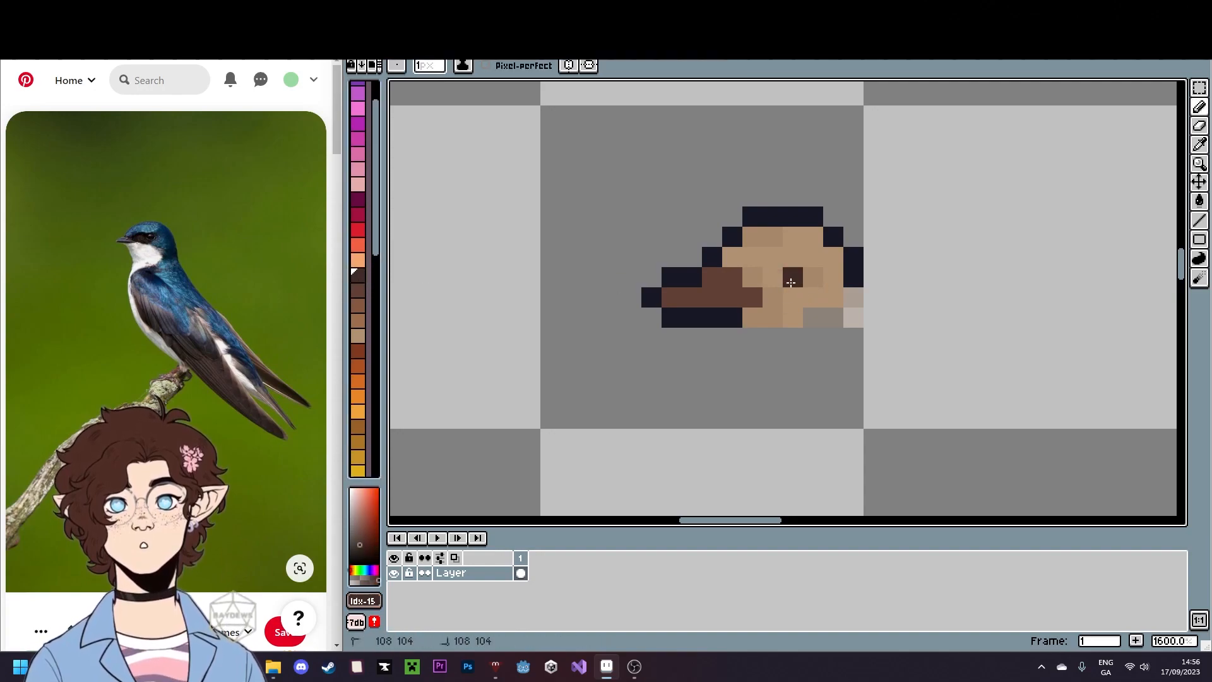
- Move the eye one pixel down by painting tan over its old spot, and place a dark brown pixel above the beak's base
{"action": "left_click", "coordinate": [789, 249], "text": "alt"}
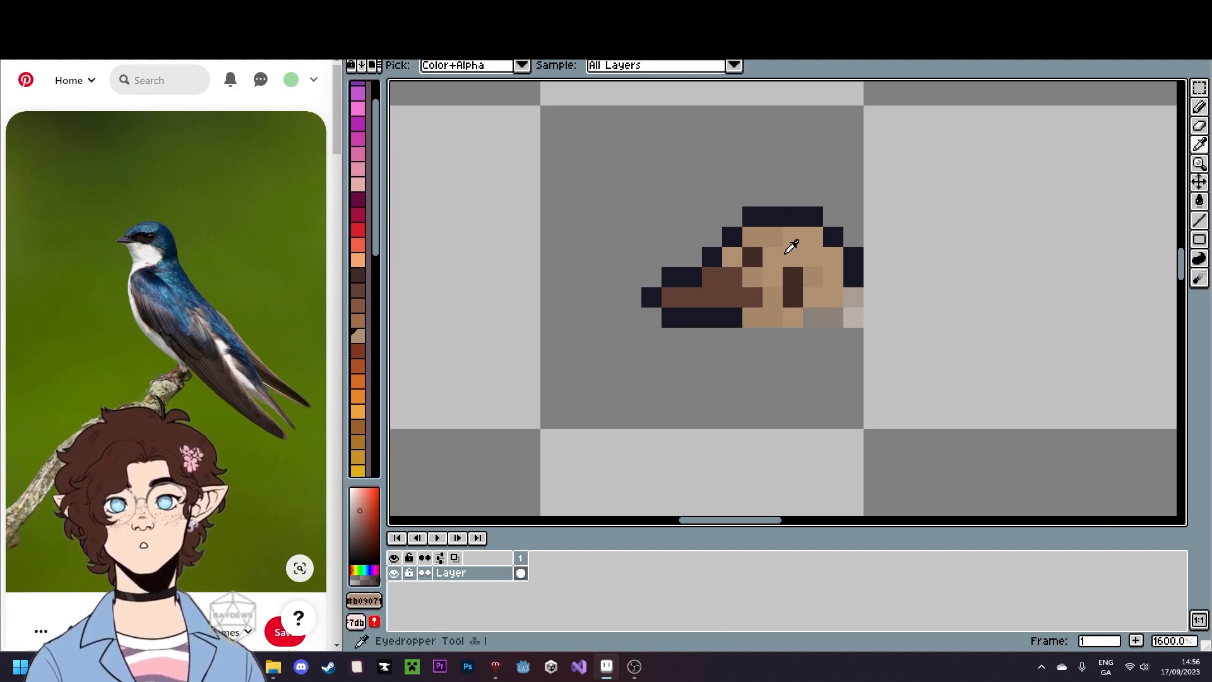
{"action": "left_click", "coordinate": [793, 278]}
{"action": "key", "text": "alt"}
{"action": "left_click", "coordinate": [799, 292], "text": "alt"}
{"action": "left_click", "coordinate": [732, 256]}
{"action": "left_click", "coordinate": [768, 255], "text": "alt"}
{"action": "left_click", "coordinate": [754, 257]}
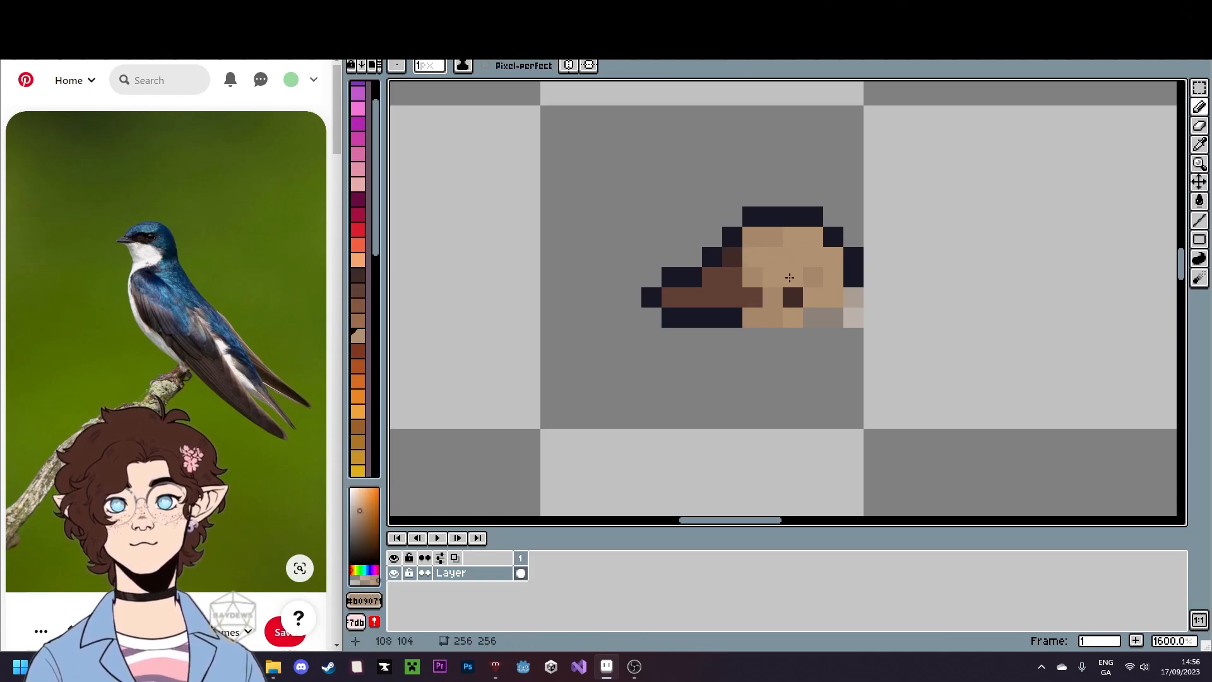
{"action": "left_click", "coordinate": [732, 257], "text": "alt"}
{"action": "left_click", "coordinate": [792, 297]}
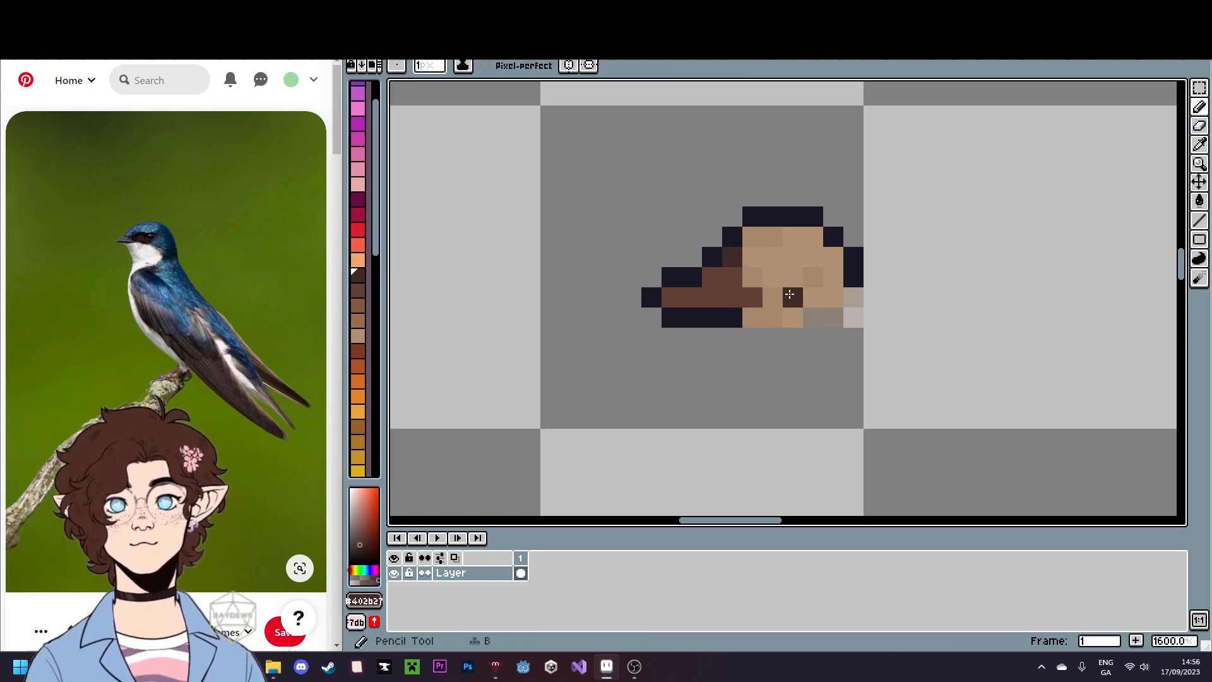
- Lower the dark brown pixel to sit directly on the beak, and paint the beak's tip and the pixels around its base tan
{"action": "scroll", "coordinate": [857, 371], "scroll_direction": "down", "scroll_amount": 6}
{"action": "scroll", "coordinate": [860, 380], "scroll_direction": "up", "scroll_amount": 7}
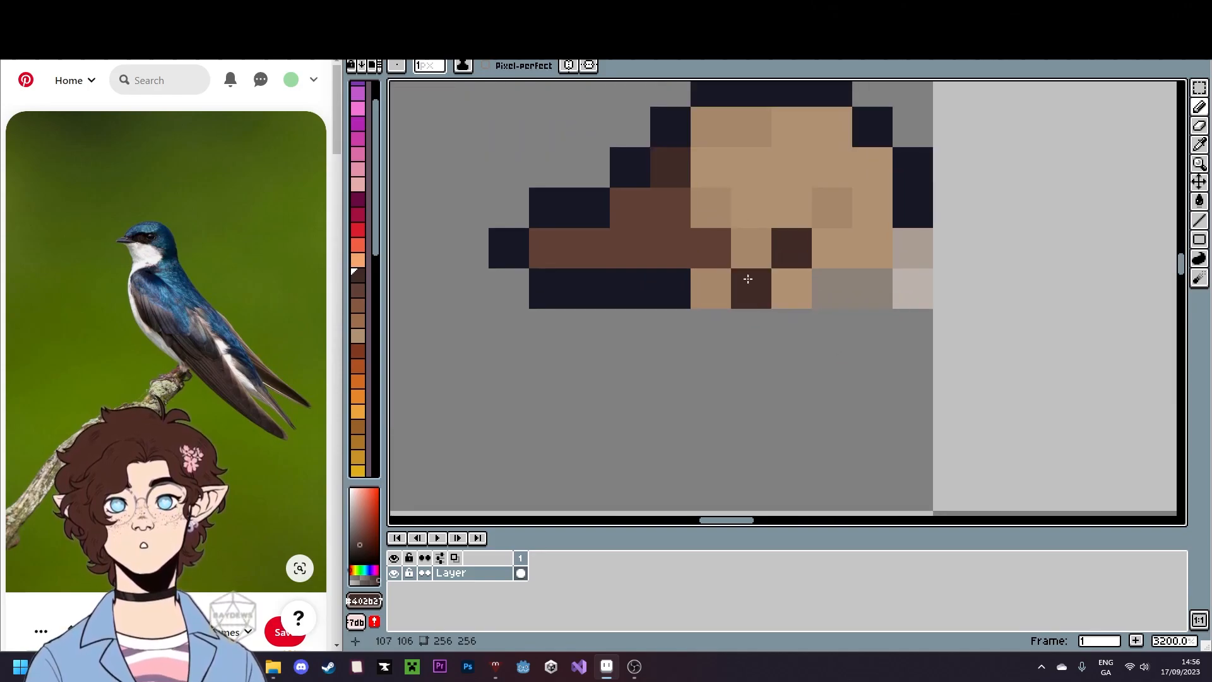
{"action": "left_click", "coordinate": [698, 173], "text": "alt"}
{"action": "left_click", "coordinate": [676, 169]}
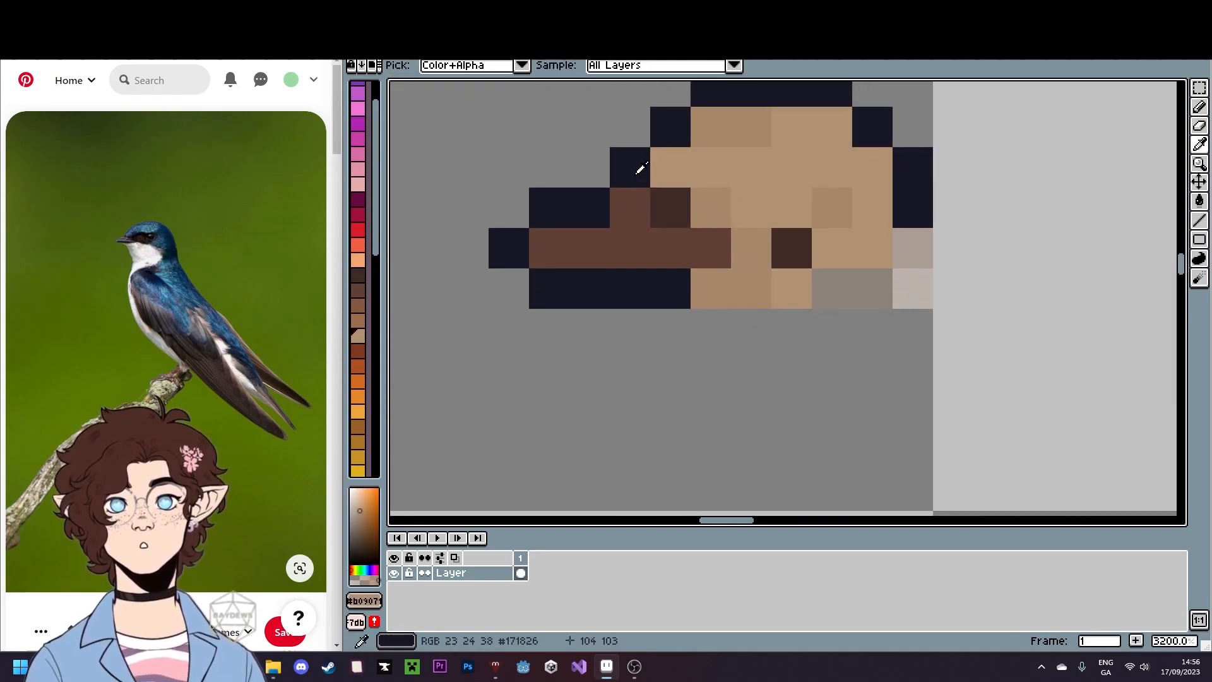
{"action": "left_click", "coordinate": [640, 196]}
{"action": "left_click_drag", "start_coordinate": [548, 248], "coordinate": [576, 246]}
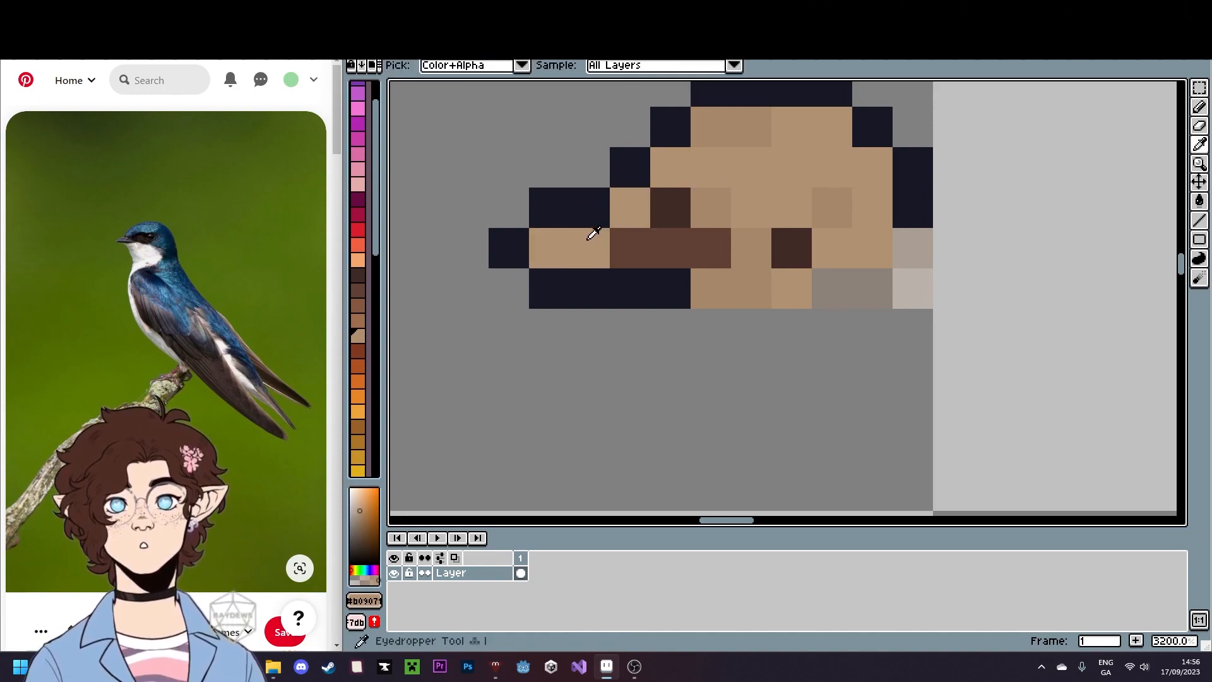
- Erase the beak's tip, the dark outline around the head and the leftover grey neck pixels, leaving a short beak
{"action": "key", "text": "e"}
{"action": "mouse_move", "coordinate": [585, 171]}
{"action": "left_mouse_down"}
{"action": "mouse_move", "coordinate": [571, 332]}
{"action": "mouse_move", "coordinate": [530, 185]}
{"action": "mouse_move", "coordinate": [479, 231]}
{"action": "left_mouse_up"}
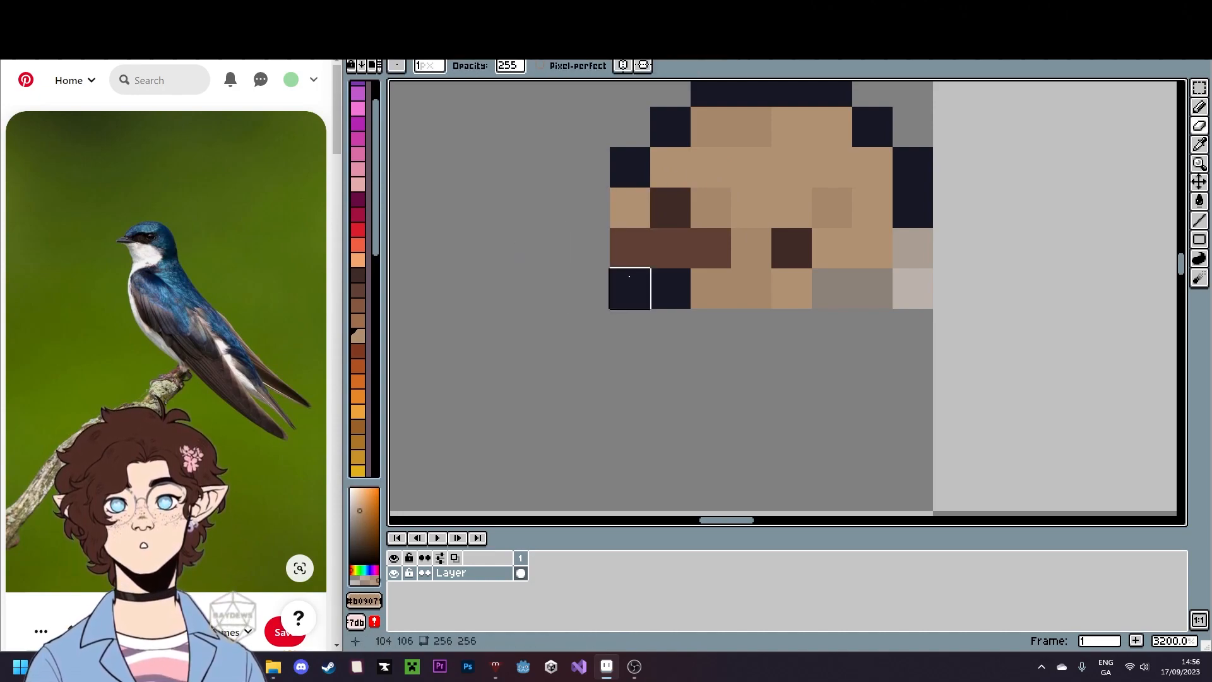
{"action": "left_click_drag", "start_coordinate": [628, 273], "coordinate": [669, 278]}
{"action": "left_click", "coordinate": [627, 166]}
{"action": "left_click_drag", "start_coordinate": [628, 205], "coordinate": [661, 136]}
{"action": "mouse_move", "coordinate": [724, 92]}
{"action": "left_mouse_down"}
{"action": "mouse_move", "coordinate": [873, 126]}
{"action": "mouse_move", "coordinate": [912, 168]}
{"action": "mouse_move", "coordinate": [892, 311]}
{"action": "left_mouse_up"}
- Add a tan pixel to the head's lower back edge with the Pencil tool and sample the beak's brown #614035
{"action": "scroll", "coordinate": [871, 322], "scroll_direction": "down", "scroll_amount": 4}
{"action": "scroll", "coordinate": [828, 325], "scroll_direction": "up", "scroll_amount": 4}
{"action": "key", "text": "i"}
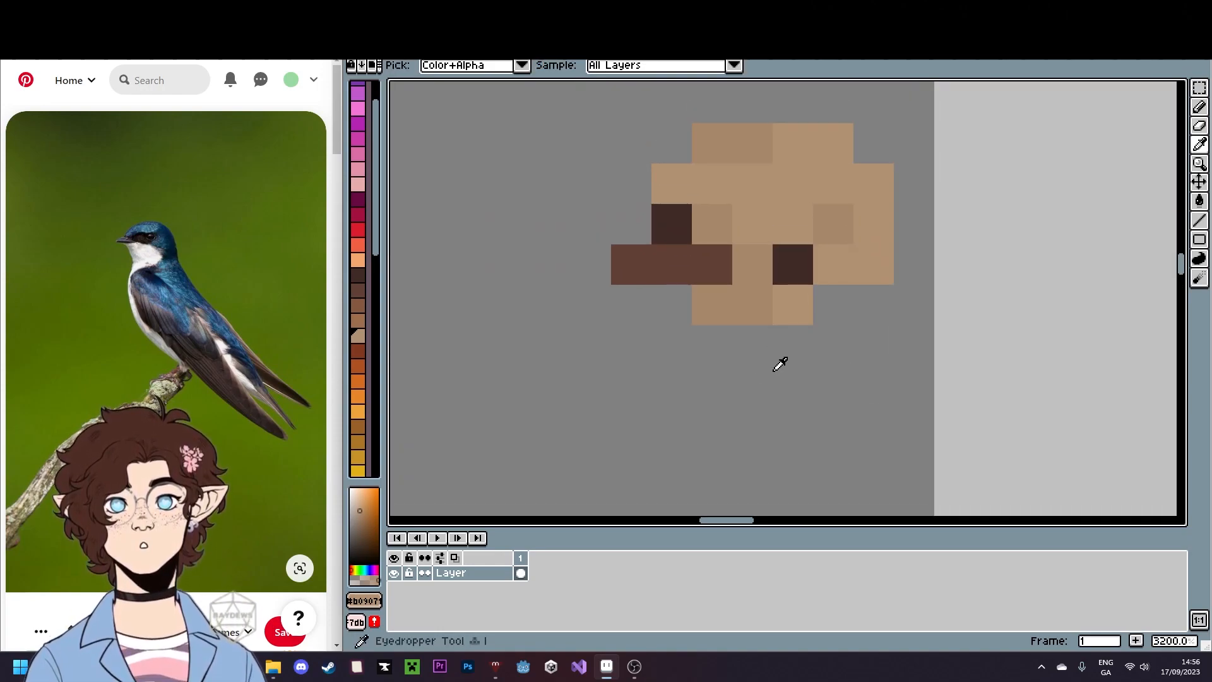
{"action": "left_click", "coordinate": [819, 279]}
{"action": "key", "text": "b"}
{"action": "left_click", "coordinate": [835, 293]}
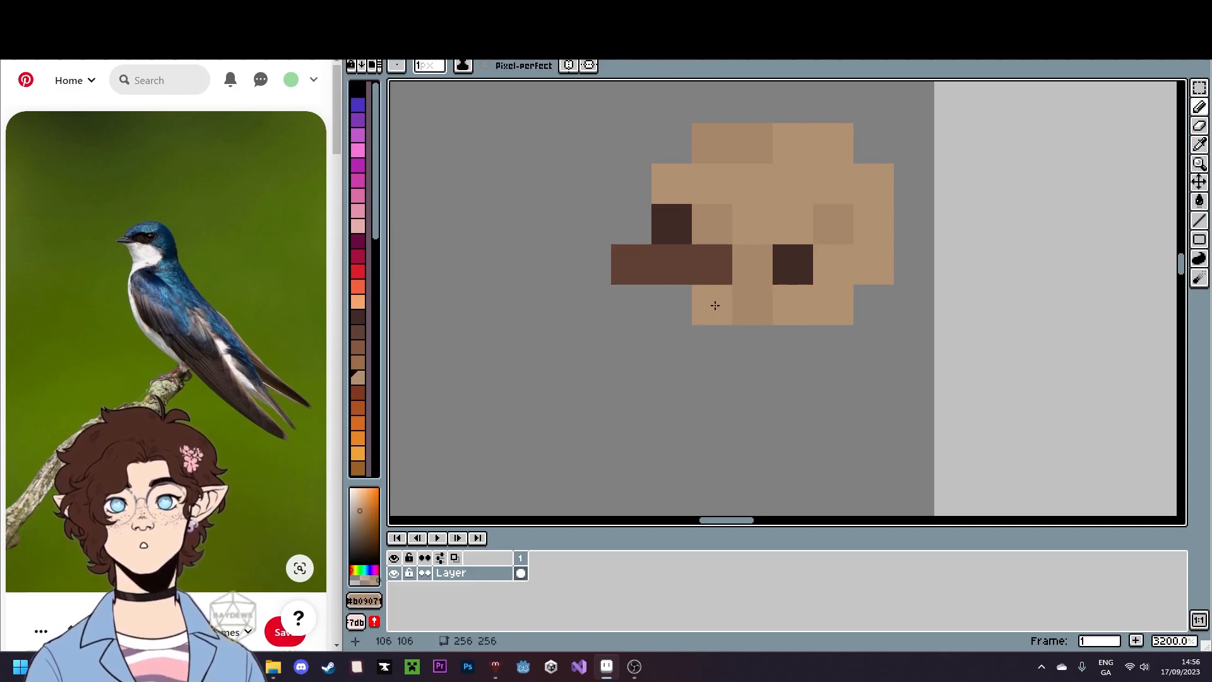
{"action": "key", "text": "i"}
{"action": "left_click", "coordinate": [661, 260]}
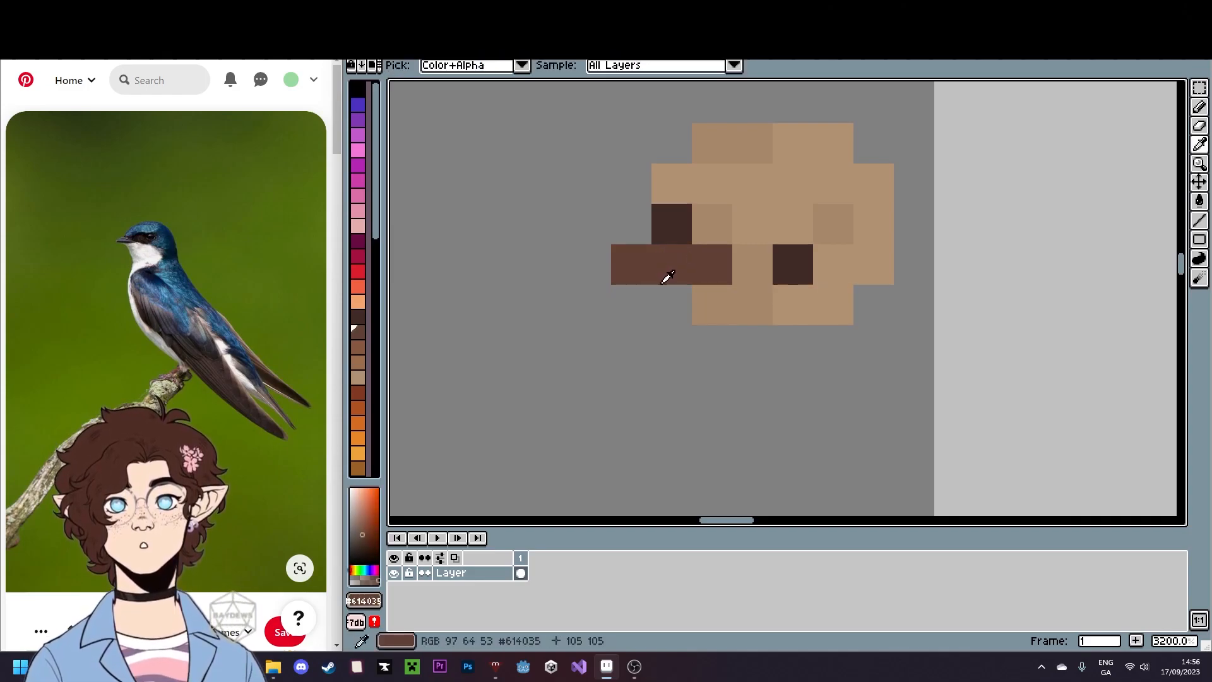
- Try a dark navy #171826 one-pixel outline around the beak and head with the Pencil tool
{"action": "scroll", "coordinate": [669, 341], "scroll_direction": "down", "scroll_amount": 4}
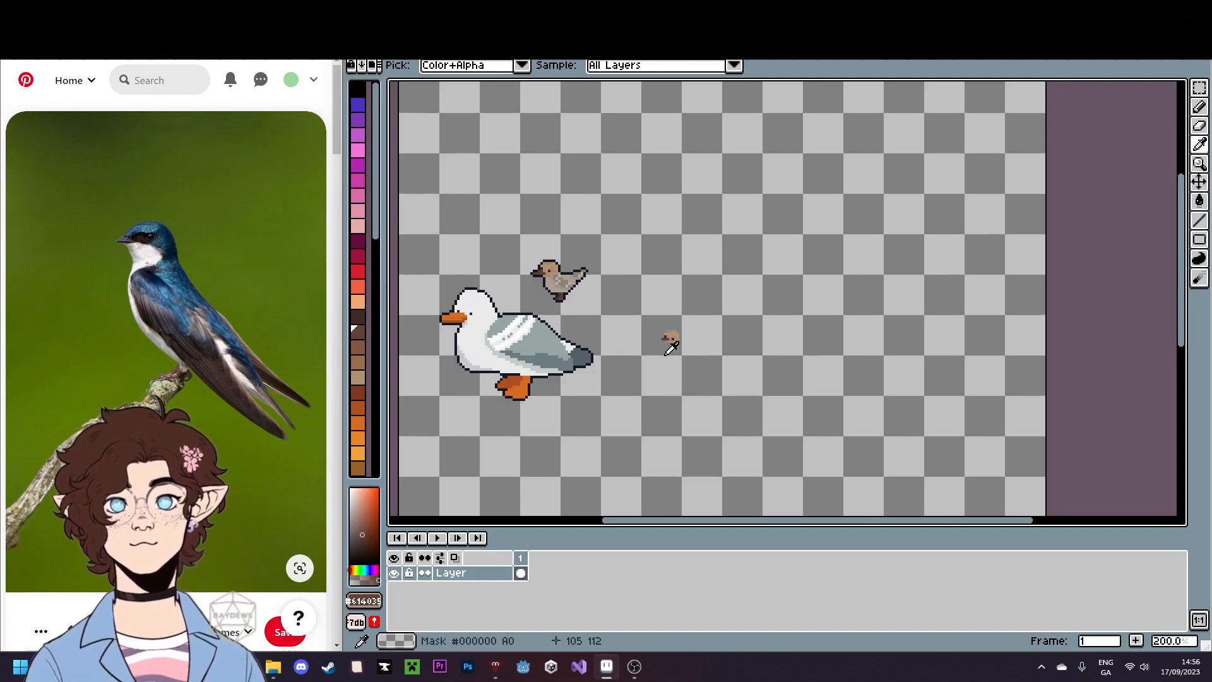
{"action": "scroll", "coordinate": [670, 346], "scroll_direction": "up", "scroll_amount": 4}
{"action": "scroll", "coordinate": [723, 317], "scroll_direction": "down", "scroll_amount": 1}
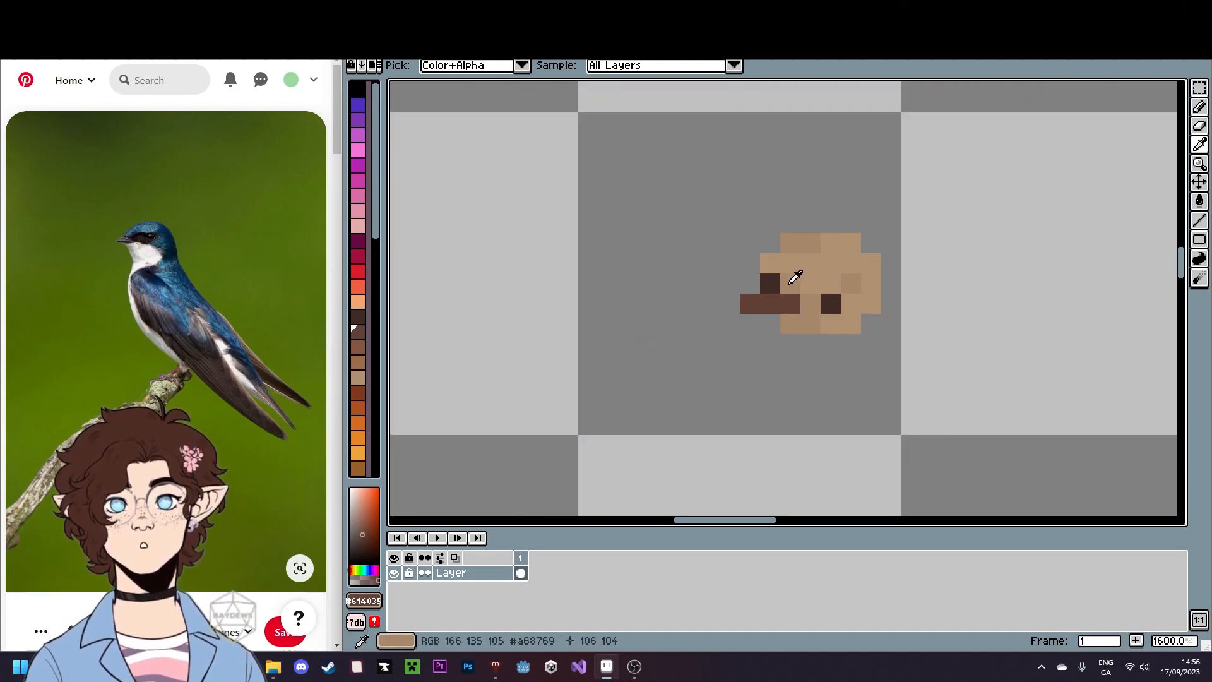
{"action": "scroll", "coordinate": [796, 288], "scroll_direction": "down", "scroll_amount": 4}
{"action": "scroll", "coordinate": [795, 303], "scroll_direction": "up", "scroll_amount": 3}
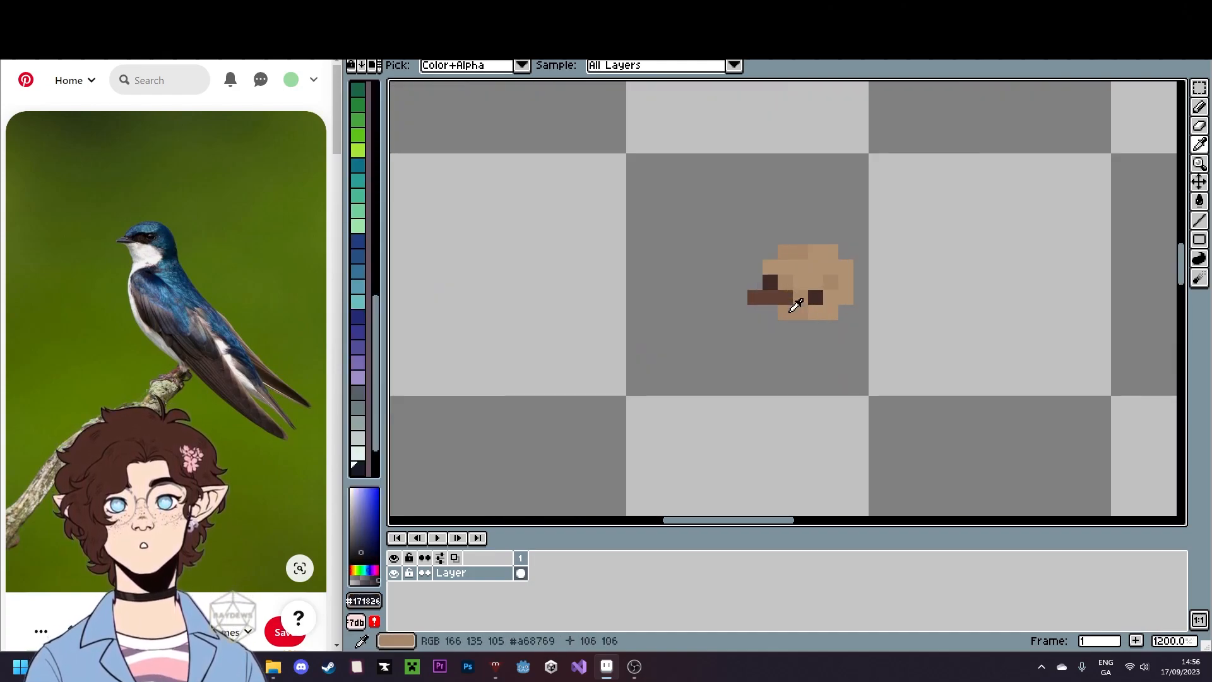
{"action": "scroll", "coordinate": [795, 305], "scroll_direction": "up", "scroll_amount": 1}
{"action": "key", "text": "b"}
{"action": "left_click", "coordinate": [770, 312]}
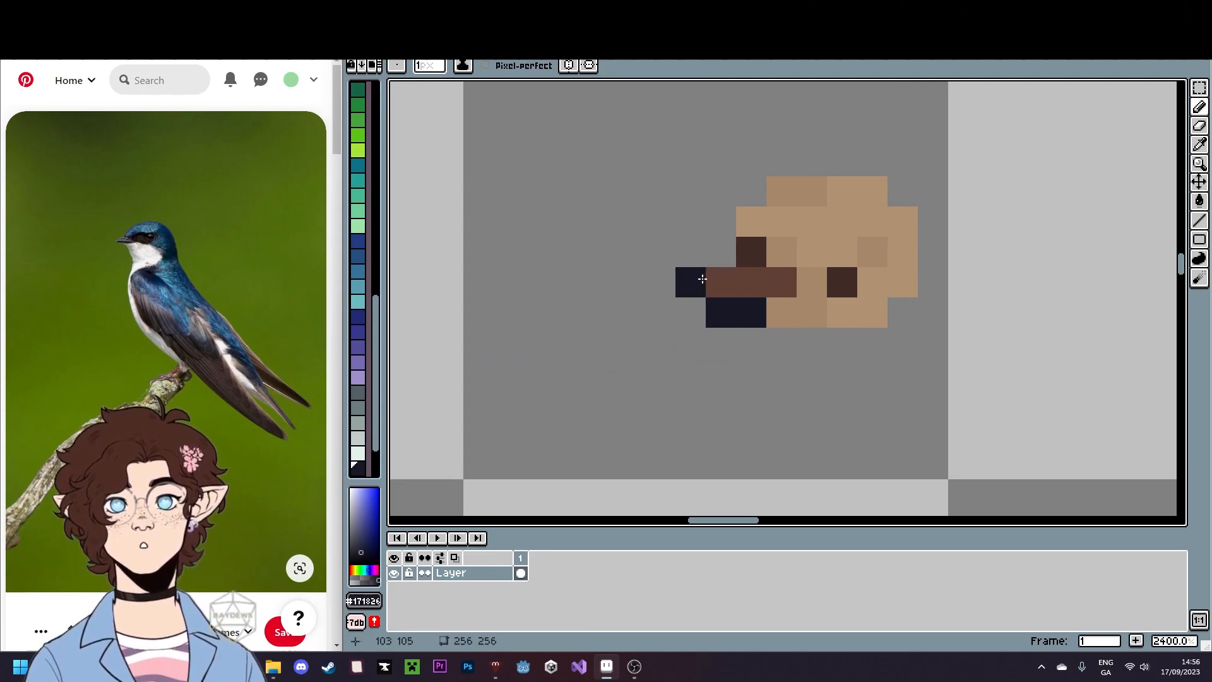
{"action": "key", "text": "ctrl+z"}
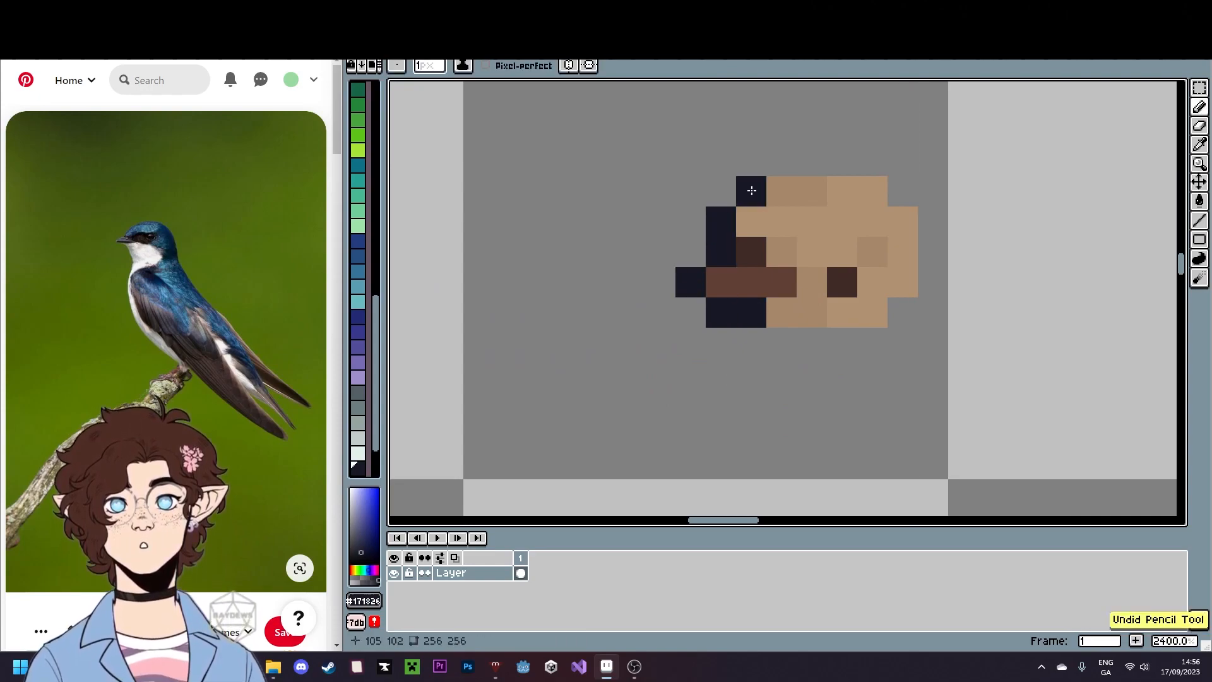
{"action": "left_click", "coordinate": [751, 191]}
{"action": "mouse_move", "coordinate": [782, 165]}
{"action": "left_mouse_down"}
{"action": "mouse_move", "coordinate": [889, 169]}
{"action": "mouse_move", "coordinate": [783, 162]}
{"action": "left_mouse_up"}
{"action": "key", "text": "ctrl+z"}
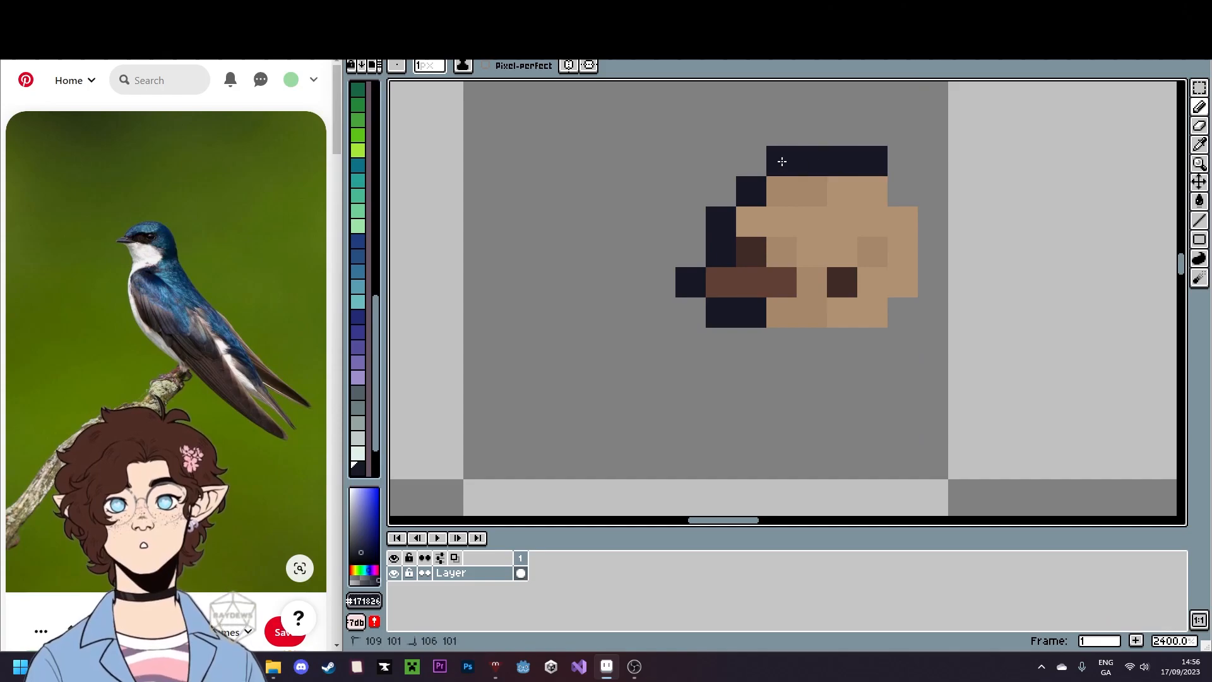
{"action": "mouse_move", "coordinate": [932, 221]}
{"action": "left_mouse_down"}
{"action": "mouse_move", "coordinate": [934, 267]}
{"action": "mouse_move", "coordinate": [903, 311]}
{"action": "left_mouse_up"}
{"action": "key", "text": "ctrl+z"}
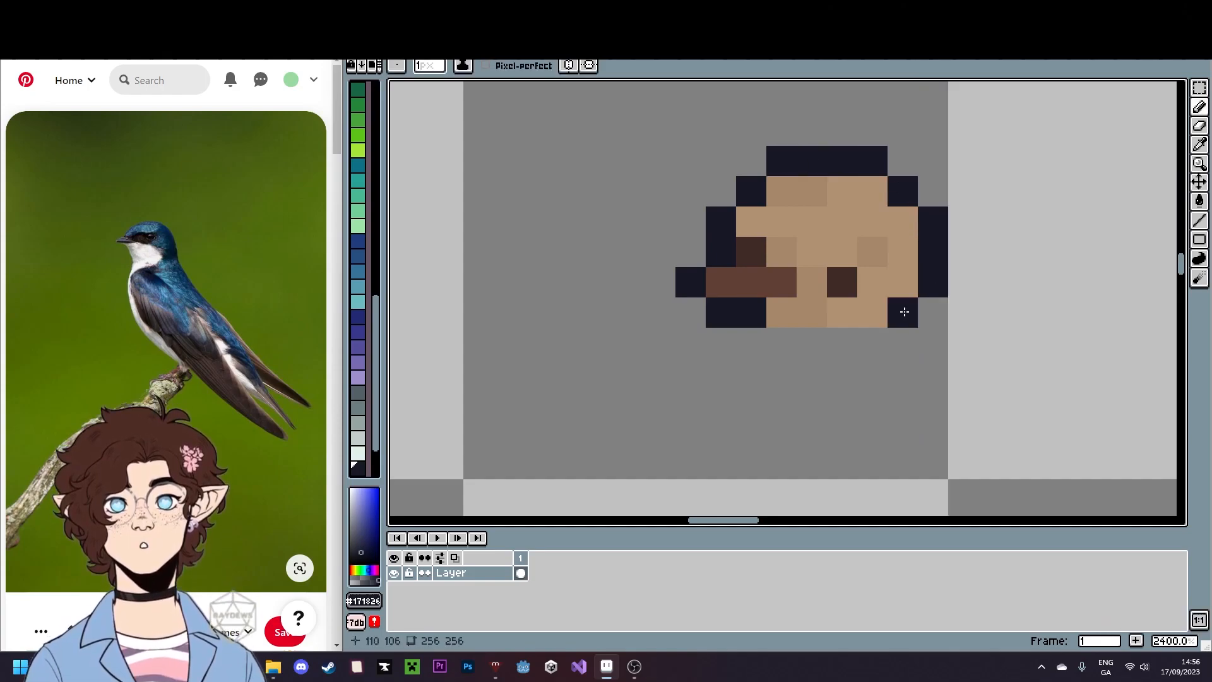
{"action": "left_click", "coordinate": [903, 312]}
- Undo the dark navy outline strokes around the head and beak
{"action": "scroll", "coordinate": [969, 361], "scroll_direction": "down", "scroll_amount": 5}
{"action": "left_click_drag", "start_coordinate": [976, 363], "coordinate": [597, 288]}
{"action": "key", "text": "ctrl+z"}
{"action": "key", "text": "ctrl+z"}
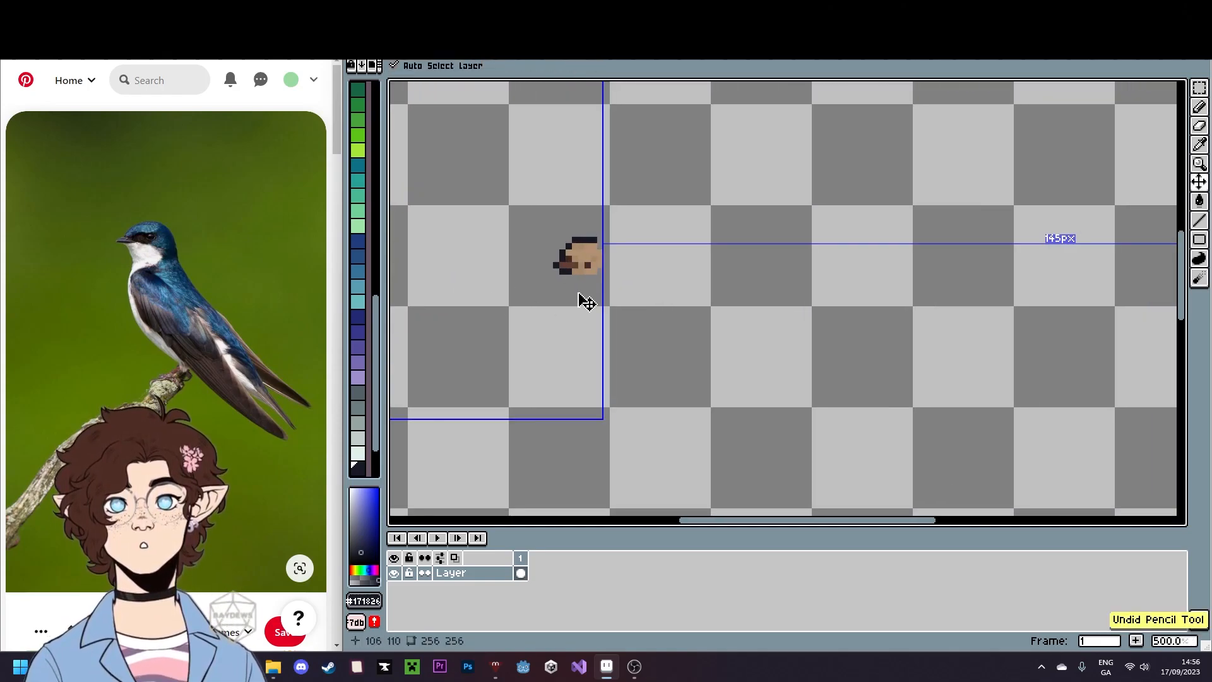
- Fill all the tan areas of the head with the blue palette colour 46 using the Paint Bucket
{"action": "key", "text": "b"}
{"action": "scroll", "coordinate": [585, 267], "scroll_direction": "up", "scroll_amount": 7}
{"action": "left_click", "coordinate": [363, 260]}
{"action": "key", "text": "g"}
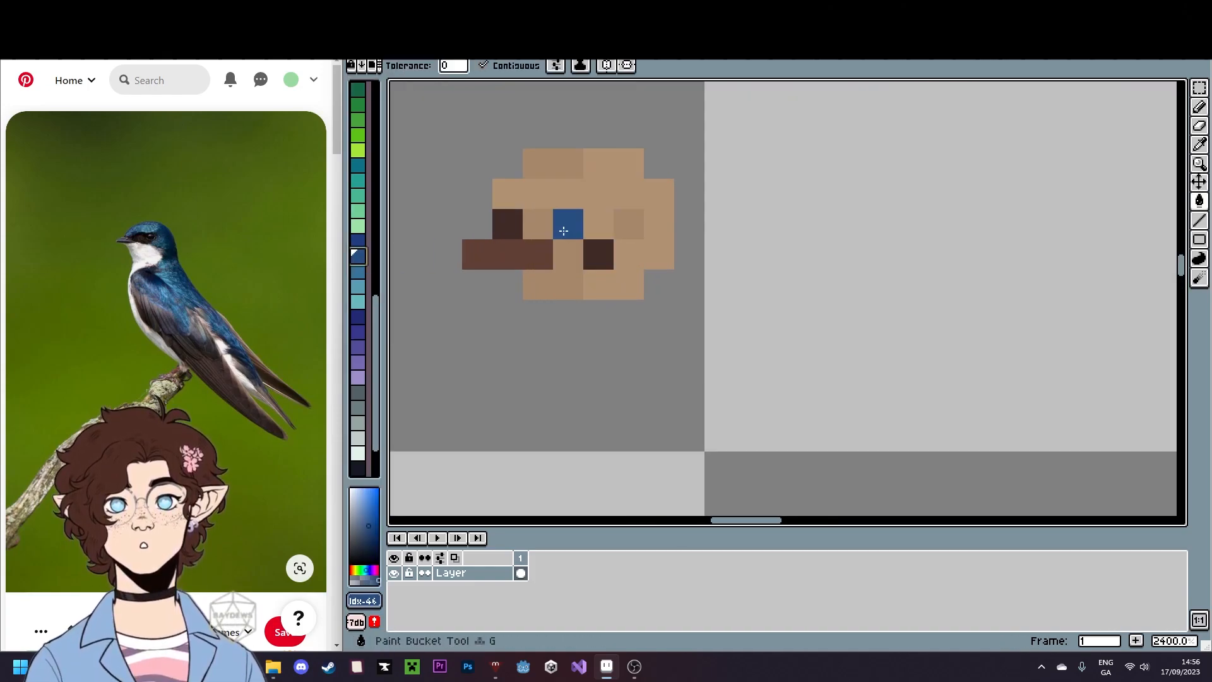
{"action": "left_click", "coordinate": [565, 219]}
{"action": "left_click", "coordinate": [544, 219]}
{"action": "left_click", "coordinate": [566, 260]}
{"action": "left_click", "coordinate": [550, 284]}
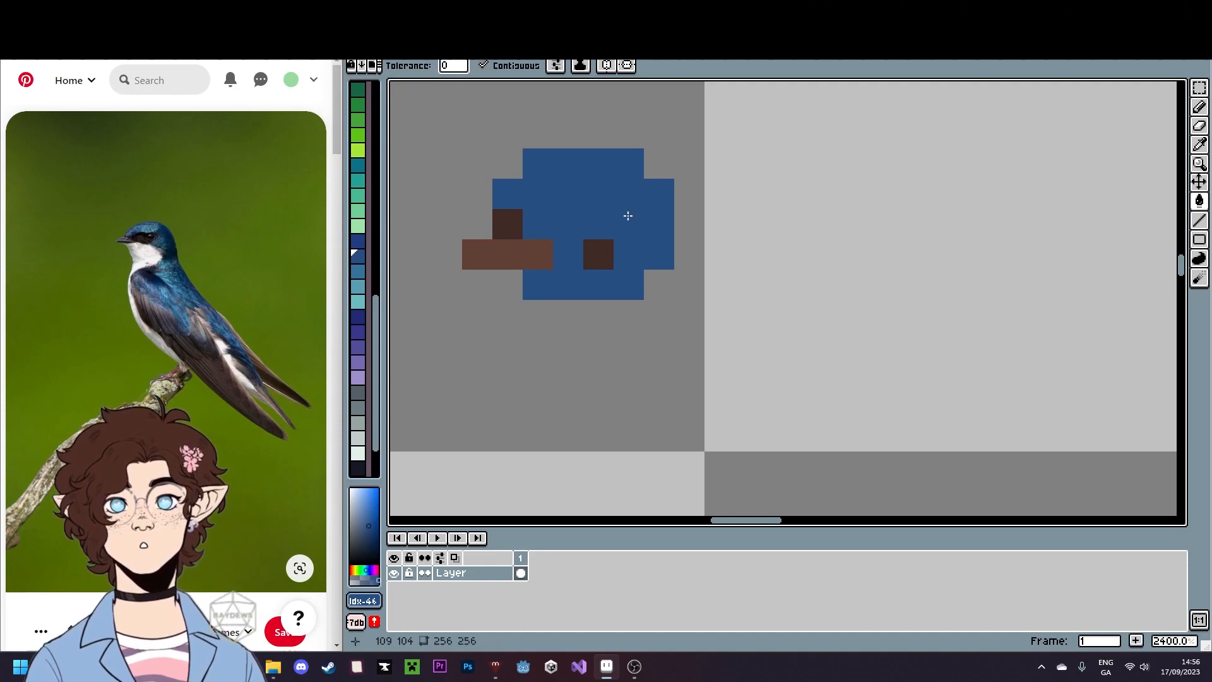
- Fill the head with lime green palette colour 39 and the beak with near-white palette colour 59
{"action": "left_click", "coordinate": [358, 150]}
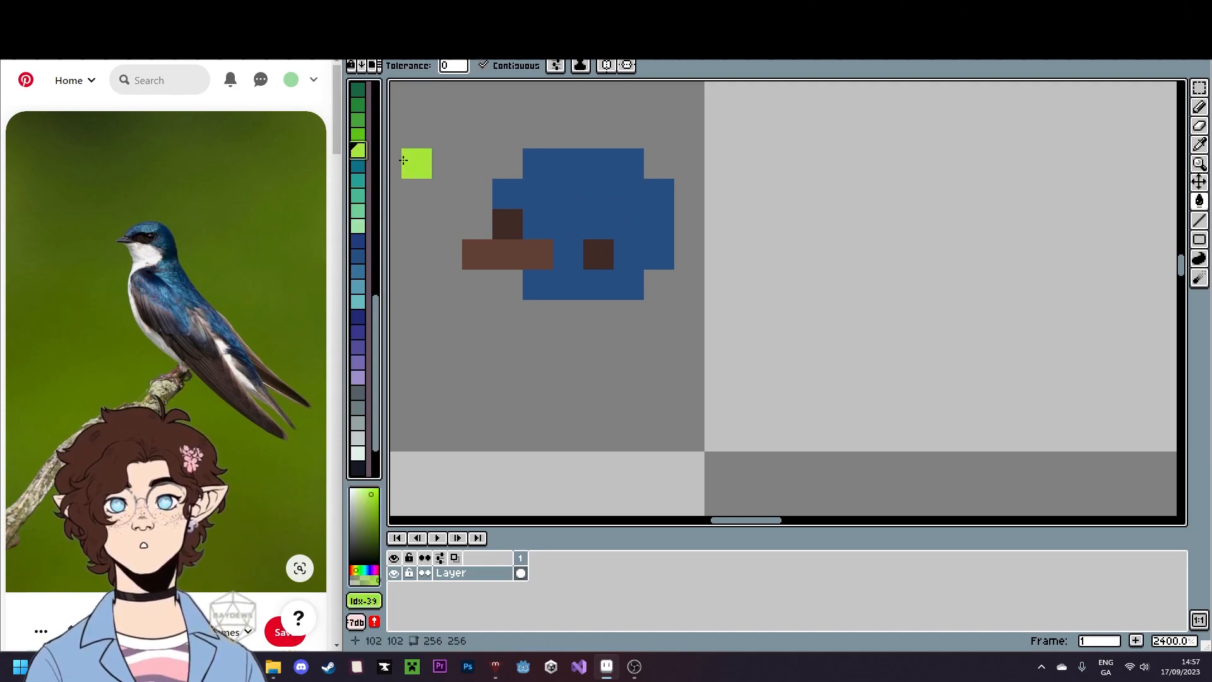
{"action": "left_click", "coordinate": [584, 162]}
{"action": "left_click", "coordinate": [358, 453]}
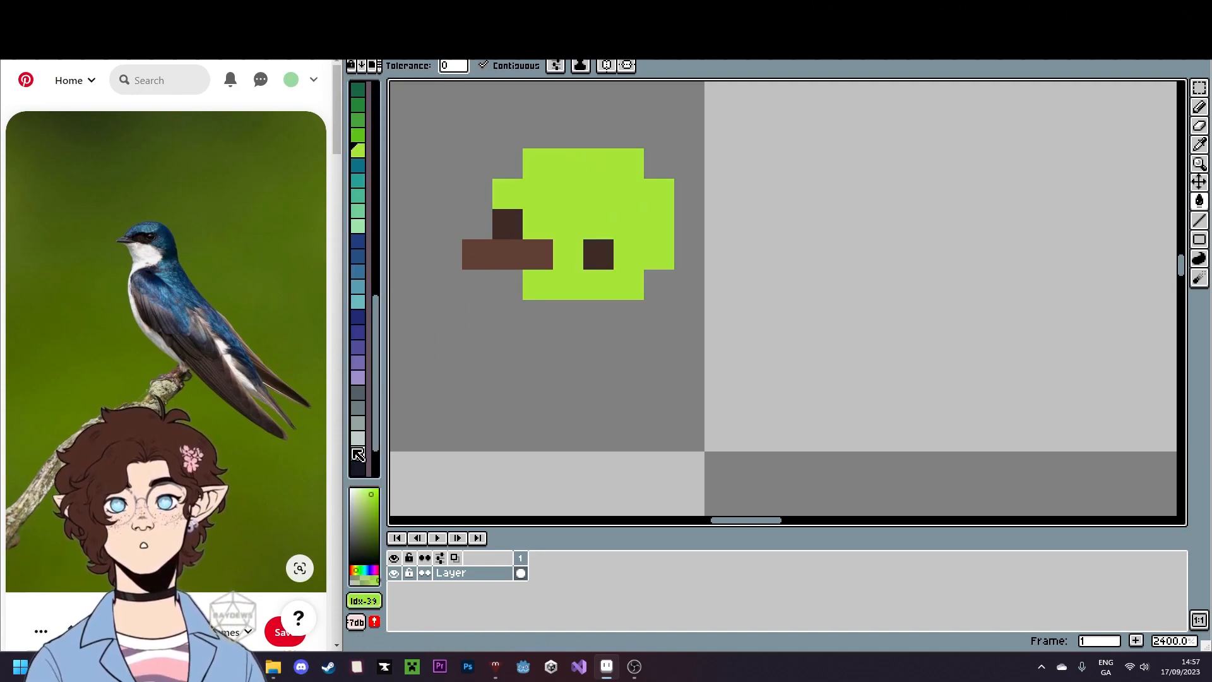
{"action": "left_click", "coordinate": [505, 256]}
{"action": "scroll", "coordinate": [502, 385], "scroll_direction": "down", "scroll_amount": 5}
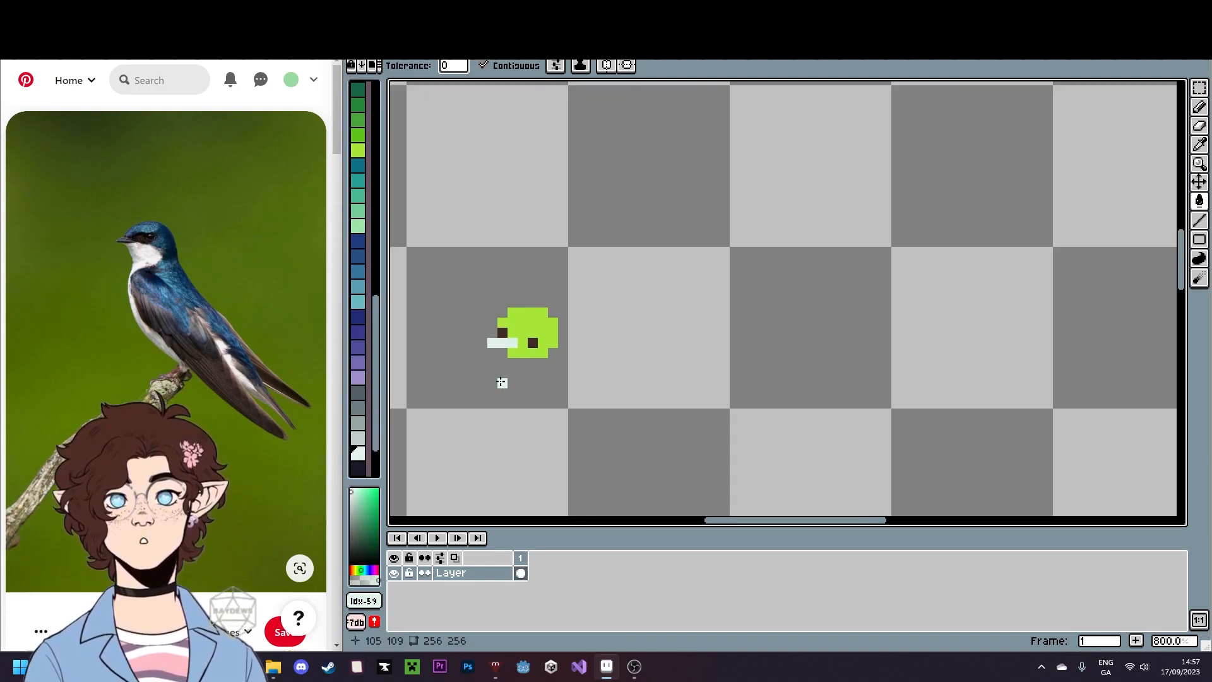
{"action": "scroll", "coordinate": [501, 383], "scroll_direction": "up", "scroll_amount": 3}
- Sample the head's lime green, draw a slanted body outline below the head with the Pencil tool, and fill it with the Paint Bucket
{"action": "key", "text": "i"}
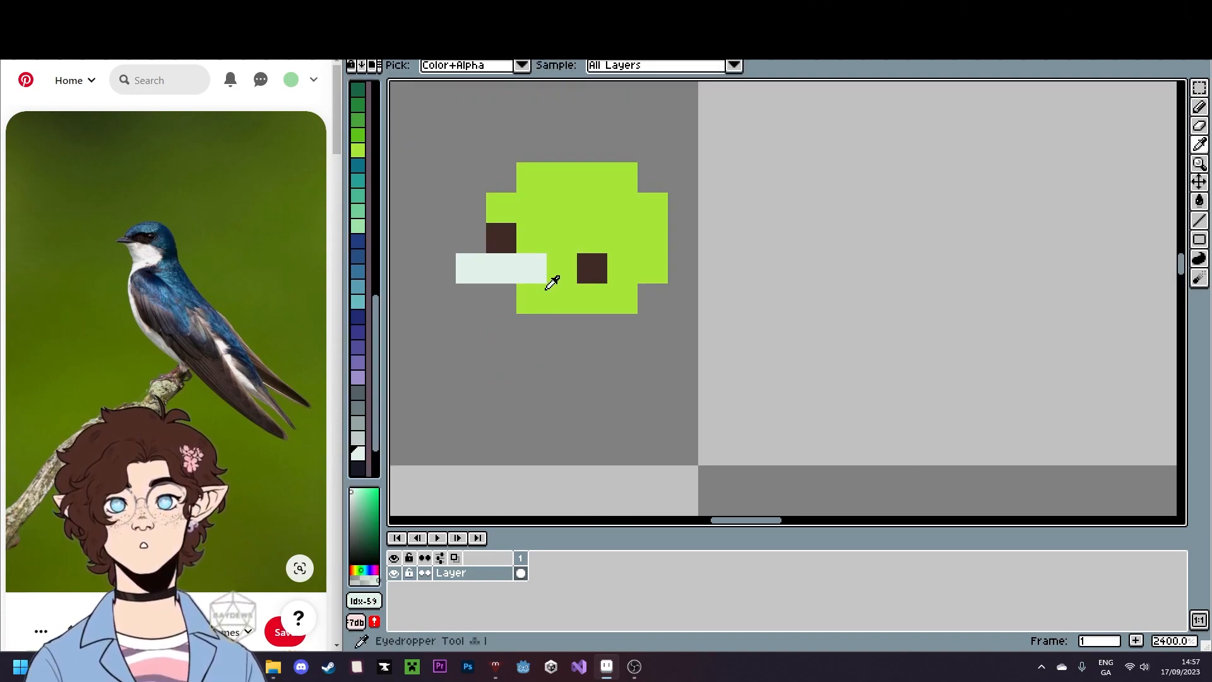
{"action": "left_click_drag", "start_coordinate": [562, 341], "coordinate": [524, 268]}
{"action": "key", "text": "b"}
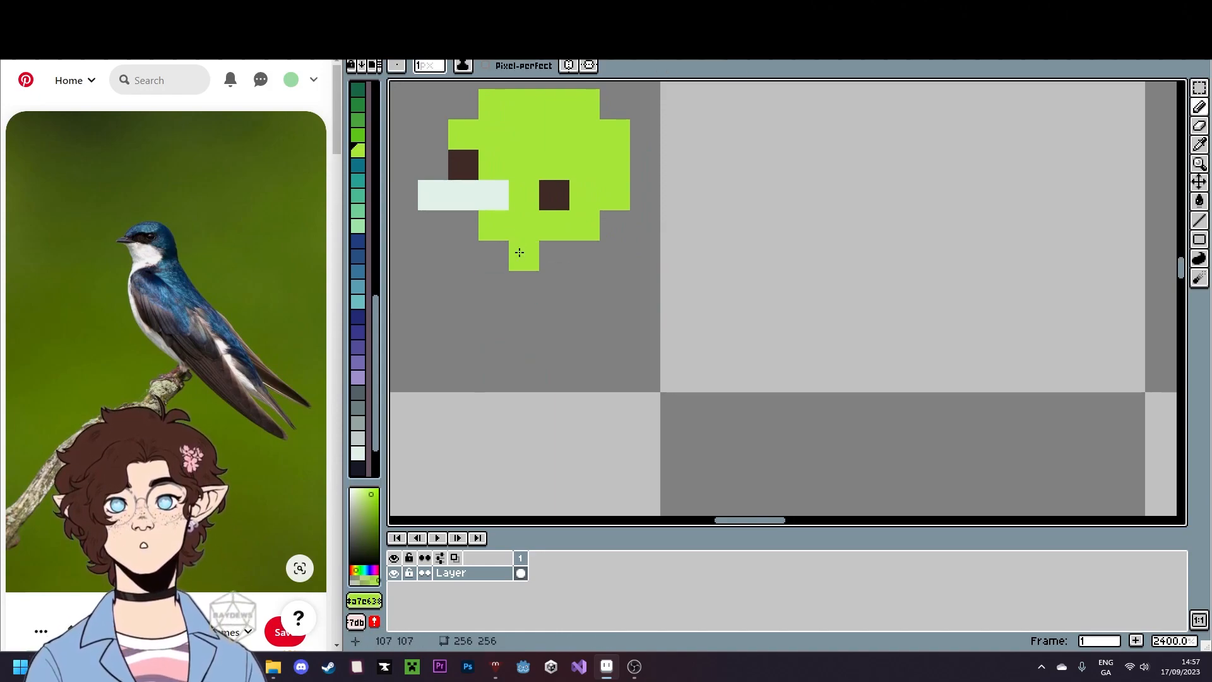
{"action": "mouse_move", "coordinate": [519, 261]}
{"action": "left_mouse_down"}
{"action": "mouse_move", "coordinate": [499, 306]}
{"action": "mouse_move", "coordinate": [510, 344]}
{"action": "mouse_move", "coordinate": [567, 410]}
{"action": "mouse_move", "coordinate": [660, 458]}
{"action": "left_mouse_up"}
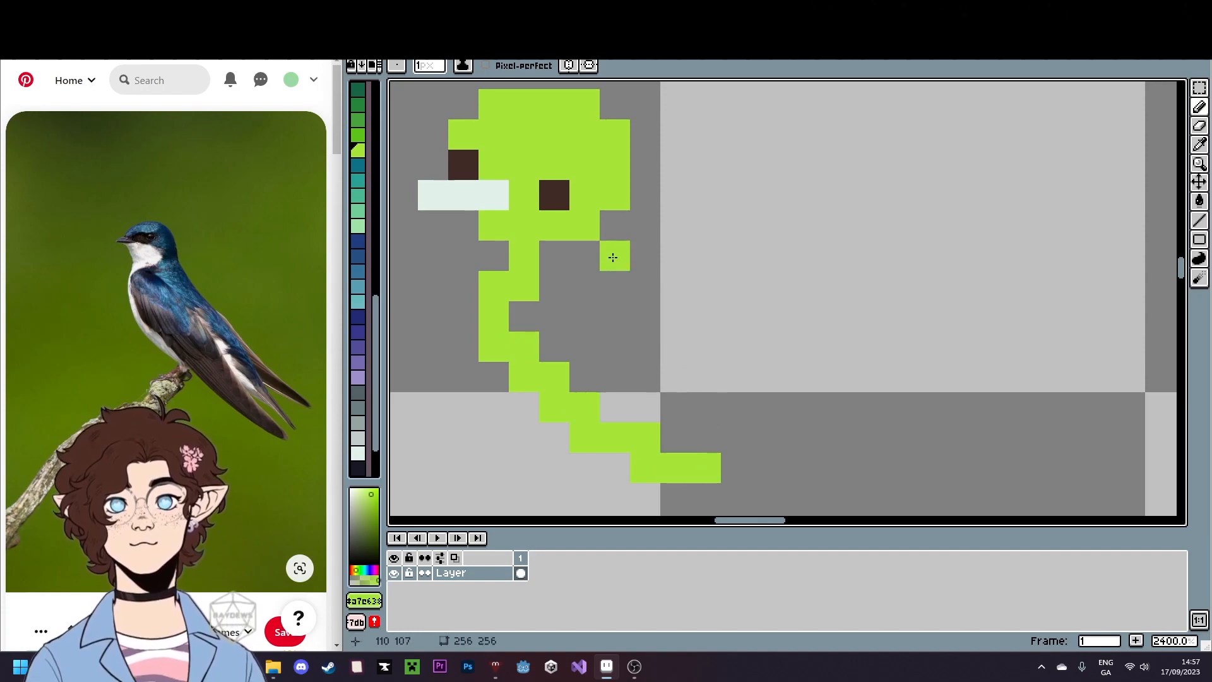
{"action": "mouse_move", "coordinate": [611, 218]}
{"action": "left_mouse_down"}
{"action": "mouse_move", "coordinate": [673, 312]}
{"action": "mouse_move", "coordinate": [773, 399]}
{"action": "mouse_move", "coordinate": [702, 474]}
{"action": "left_mouse_up"}
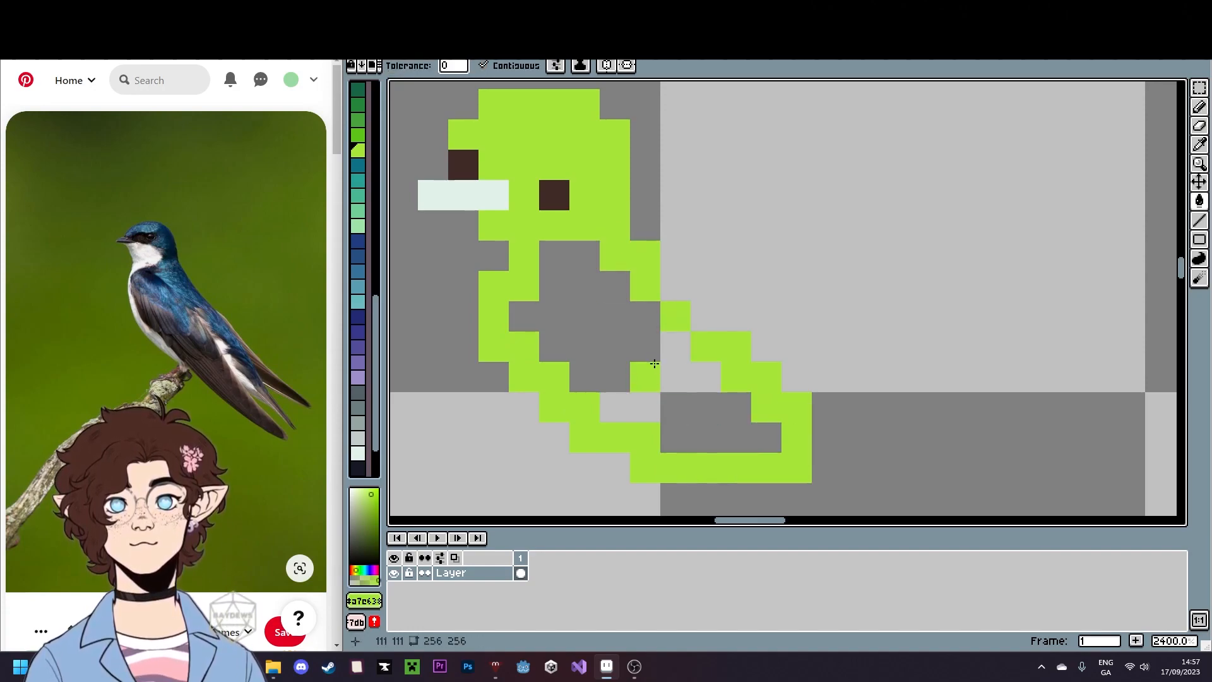
{"action": "key", "text": "g"}
{"action": "left_click", "coordinate": [647, 376]}
- Extend the rear of the lime body into a long, narrow tail slanting downward with the Pencil tool
{"action": "scroll", "coordinate": [656, 341], "scroll_direction": "down", "scroll_amount": 5}
{"action": "key", "text": "b"}
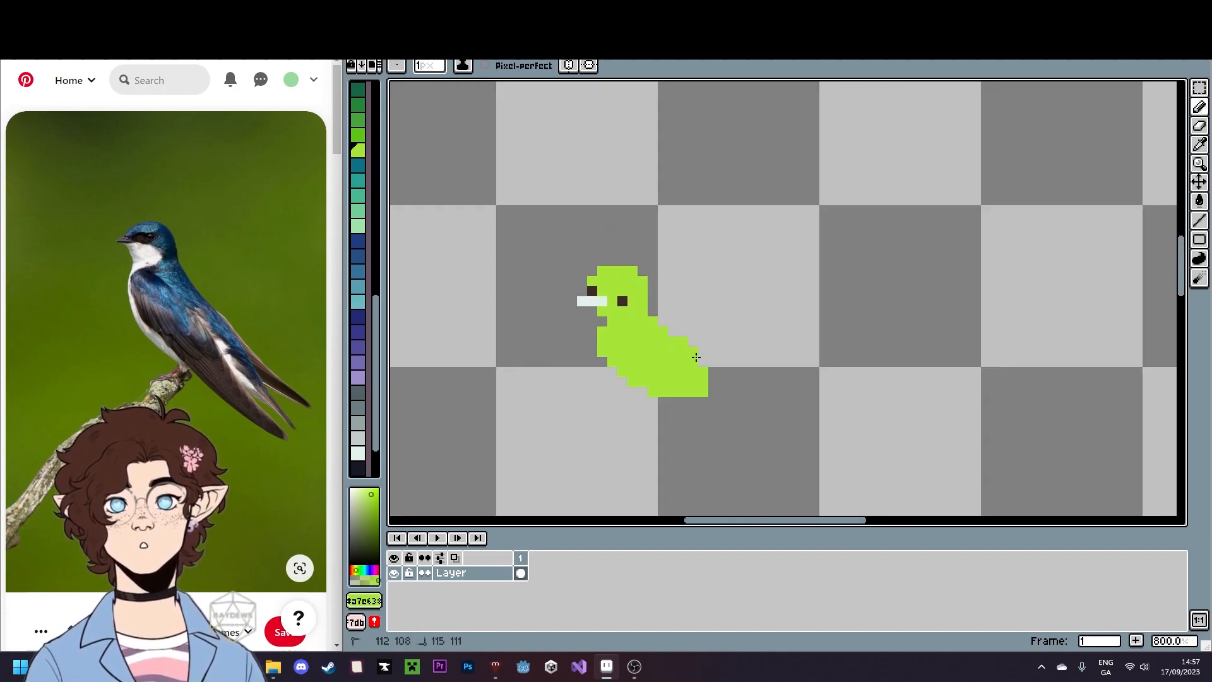
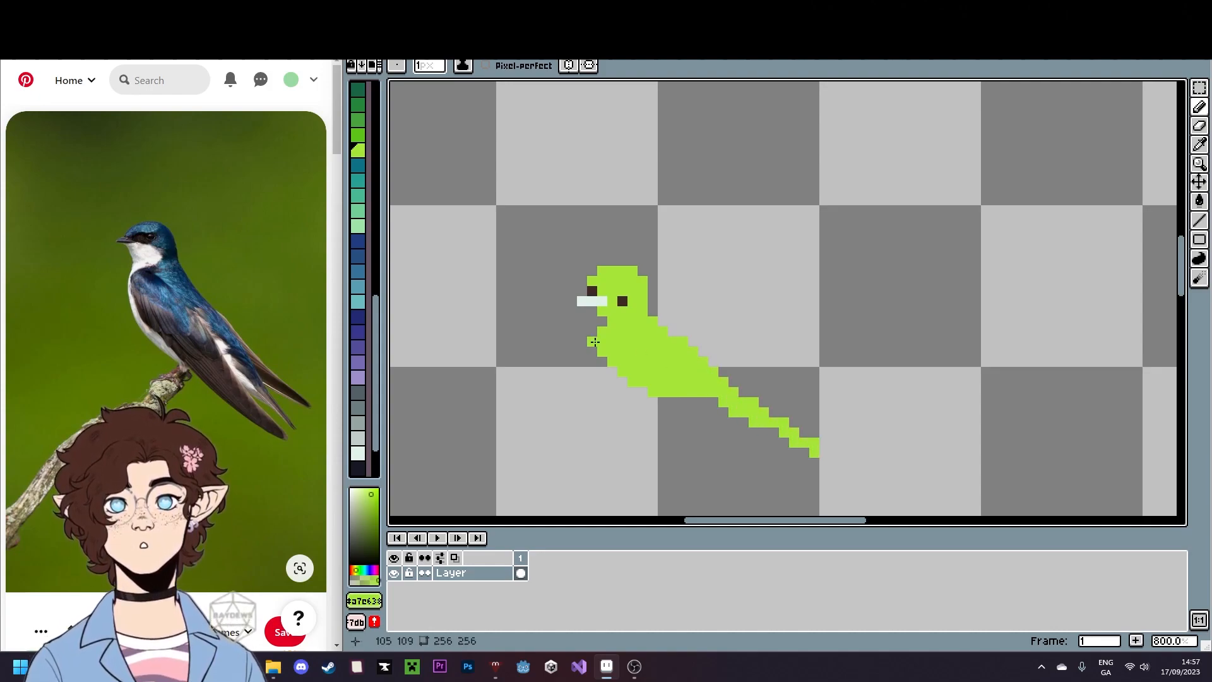
{"action": "scroll", "coordinate": [595, 342], "scroll_direction": "up", "scroll_amount": 1}
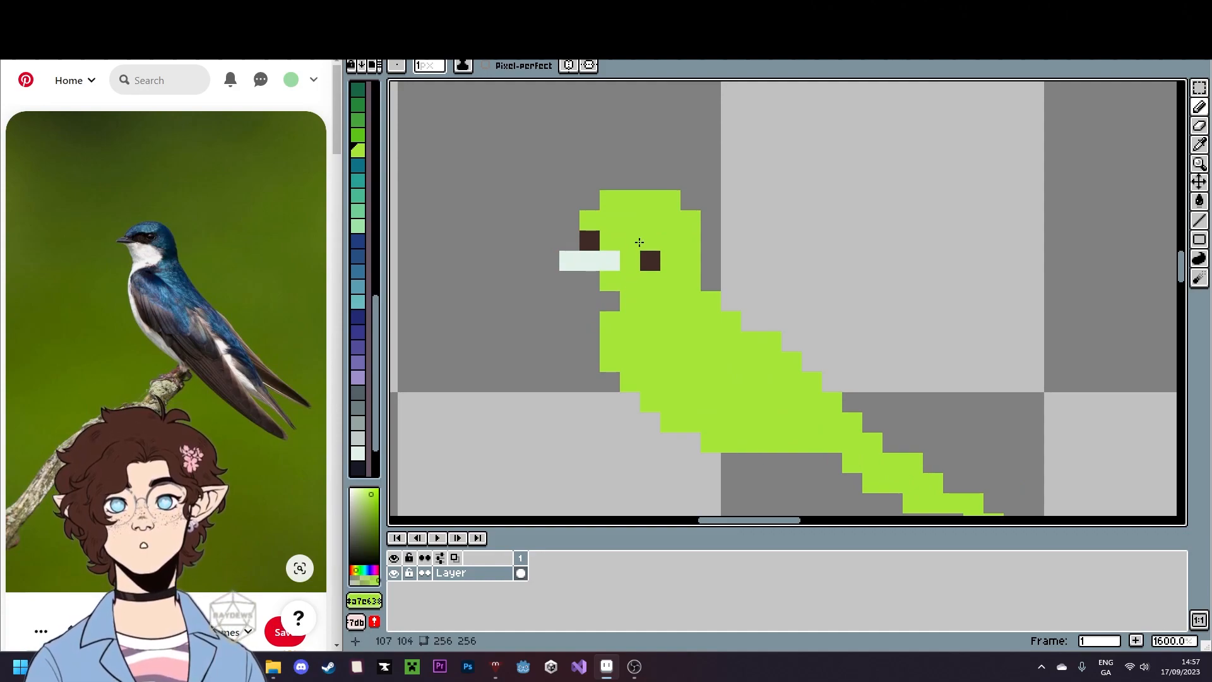
- Fill the bird's whole lime head, body and tail with the slate grey palette colour 55 using the Paint Bucket
{"action": "left_click", "coordinate": [358, 226]}
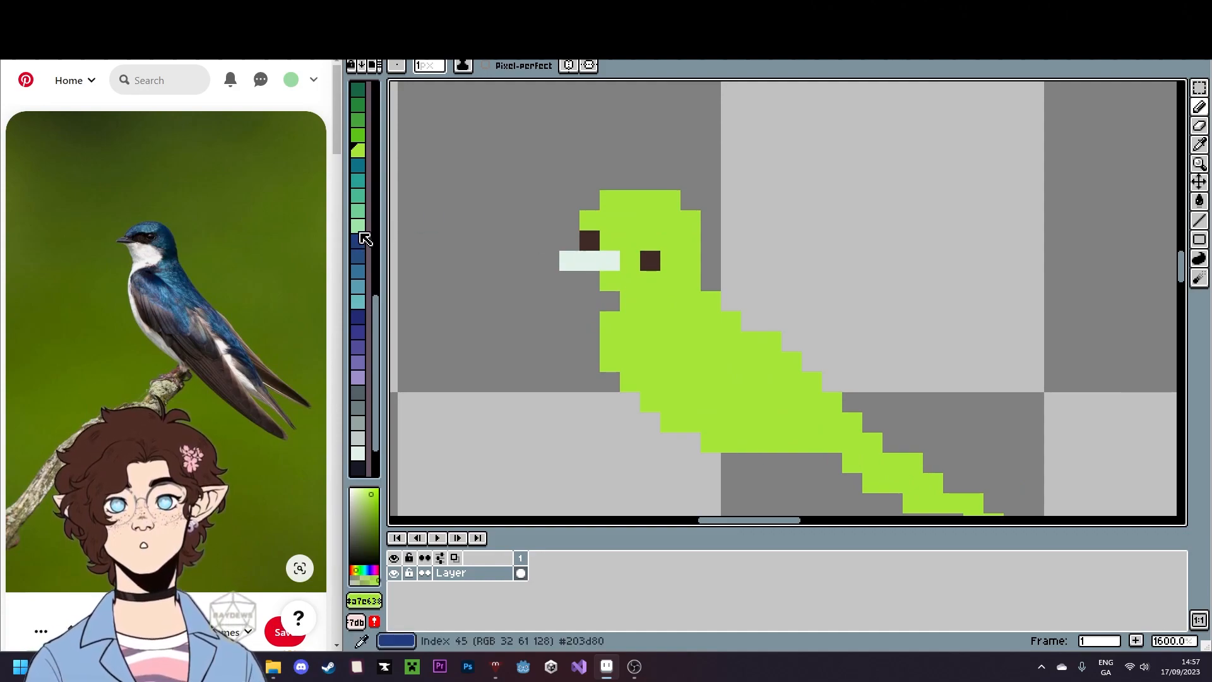
{"action": "left_click", "coordinate": [589, 320]}
{"action": "left_click_drag", "start_coordinate": [590, 321], "coordinate": [559, 260]}
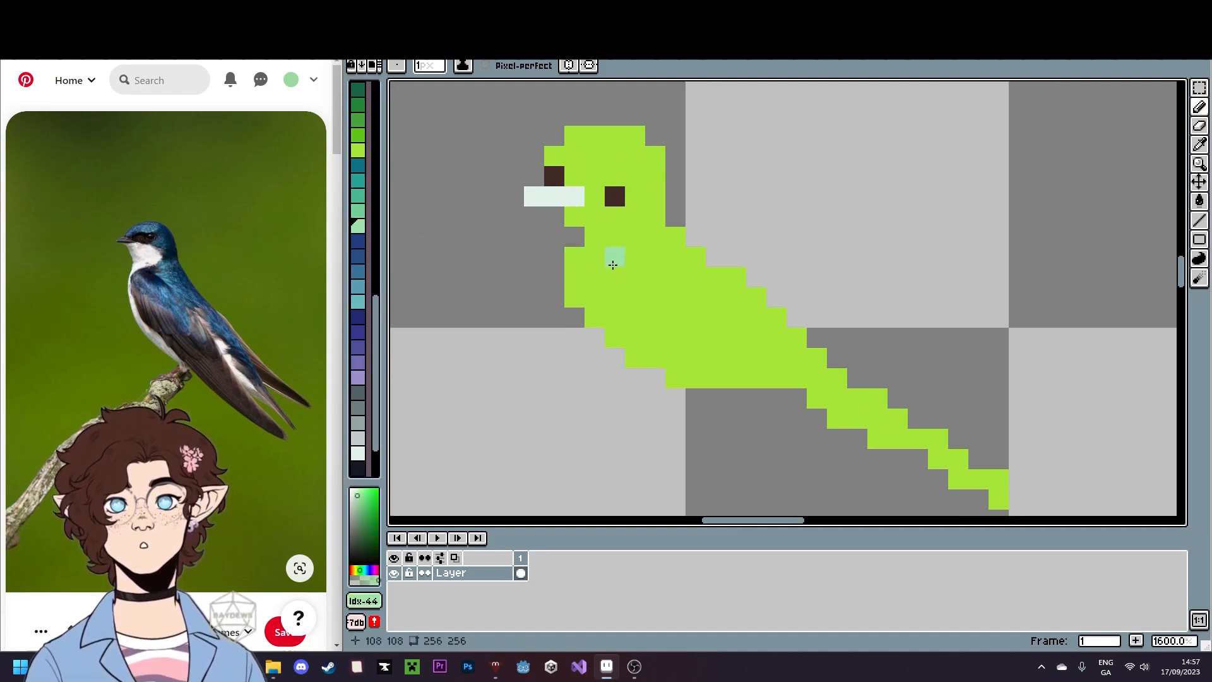
{"action": "left_click", "coordinate": [358, 391]}
{"action": "key", "text": "g"}
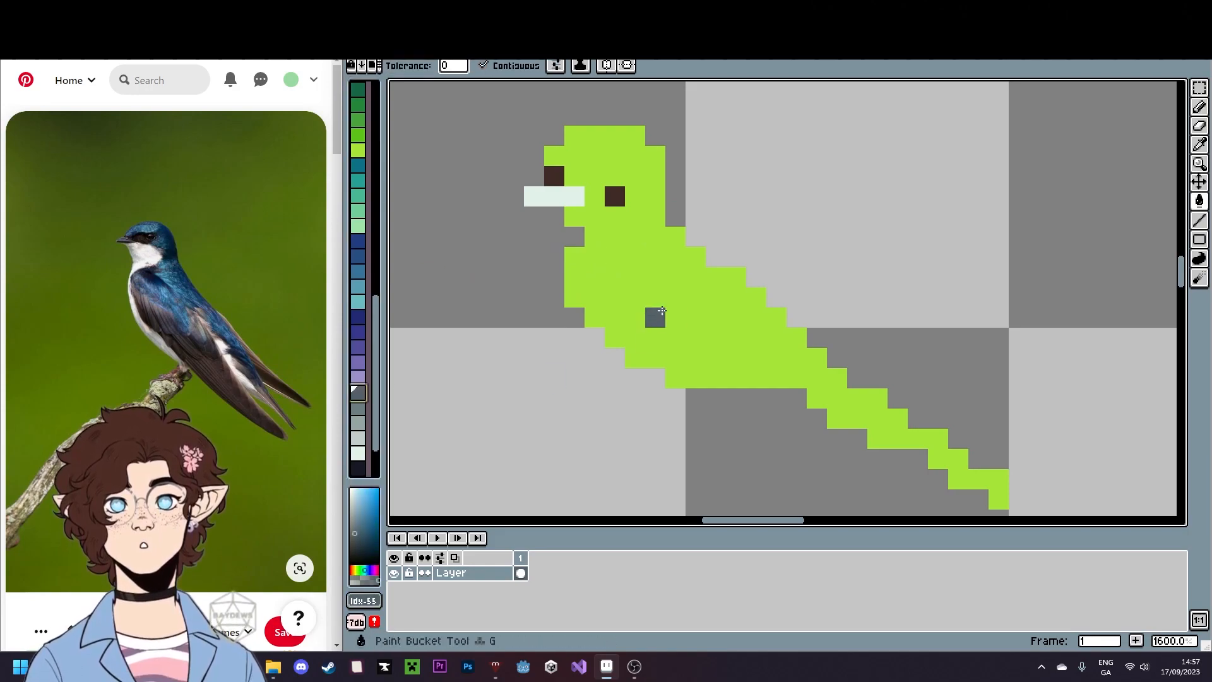
{"action": "left_click", "coordinate": [674, 337]}
- Outline a long folded wing over the body with the Pencil tool in blue palette colour 47, and fill it with the Paint Bucket
{"action": "left_click", "coordinate": [358, 270]}
{"action": "key", "text": "b"}
{"action": "left_click", "coordinate": [630, 294]}
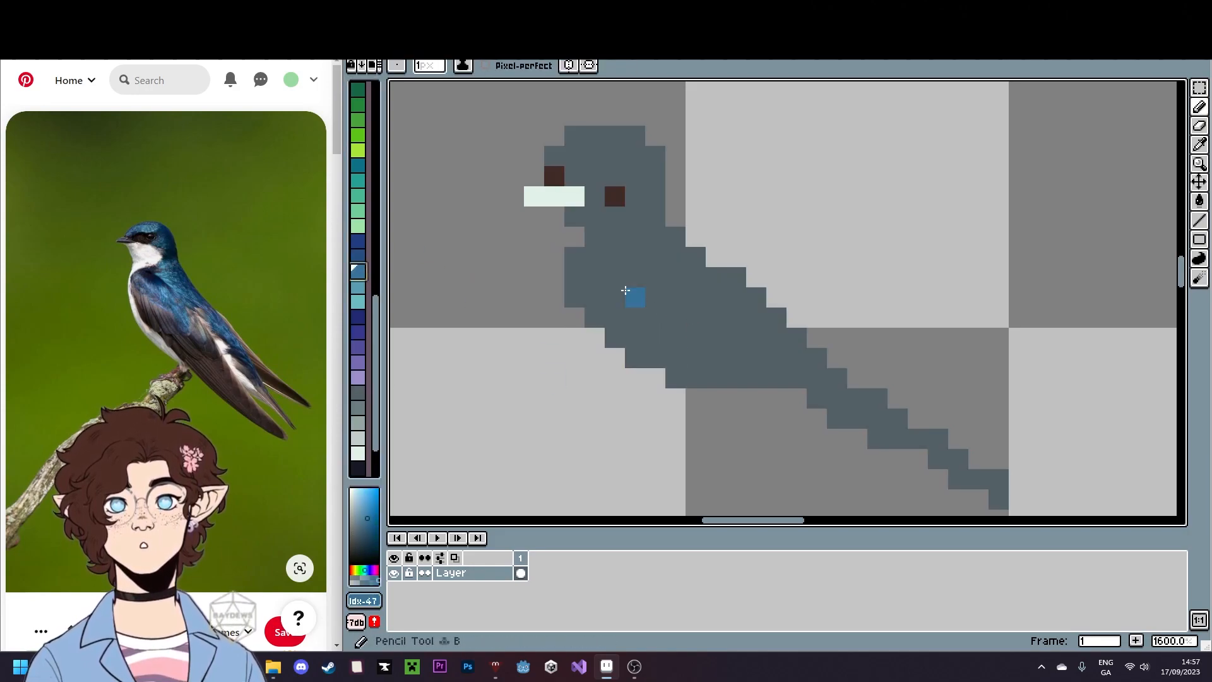
{"action": "mouse_move", "coordinate": [599, 261]}
{"action": "left_mouse_down"}
{"action": "mouse_move", "coordinate": [691, 389]}
{"action": "mouse_move", "coordinate": [770, 461]}
{"action": "mouse_move", "coordinate": [909, 520]}
{"action": "left_mouse_up"}
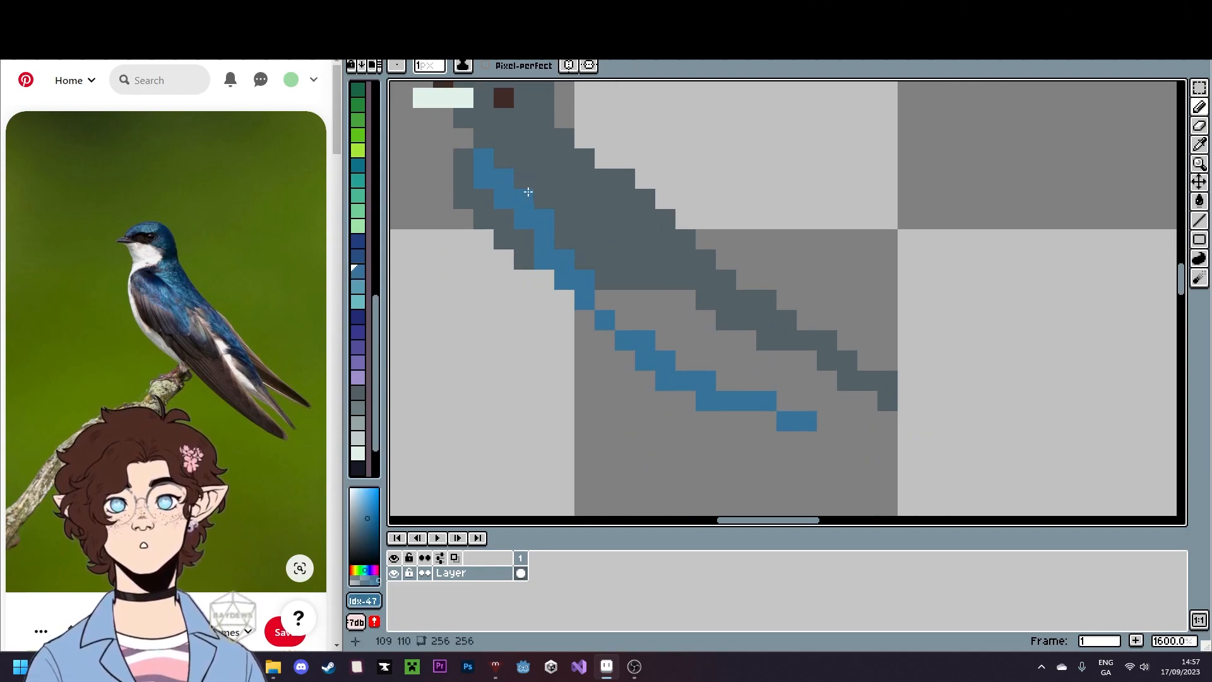
{"action": "mouse_move", "coordinate": [490, 159]}
{"action": "left_mouse_down"}
{"action": "mouse_move", "coordinate": [524, 155]}
{"action": "mouse_move", "coordinate": [610, 196]}
{"action": "mouse_move", "coordinate": [739, 358]}
{"action": "left_mouse_up"}
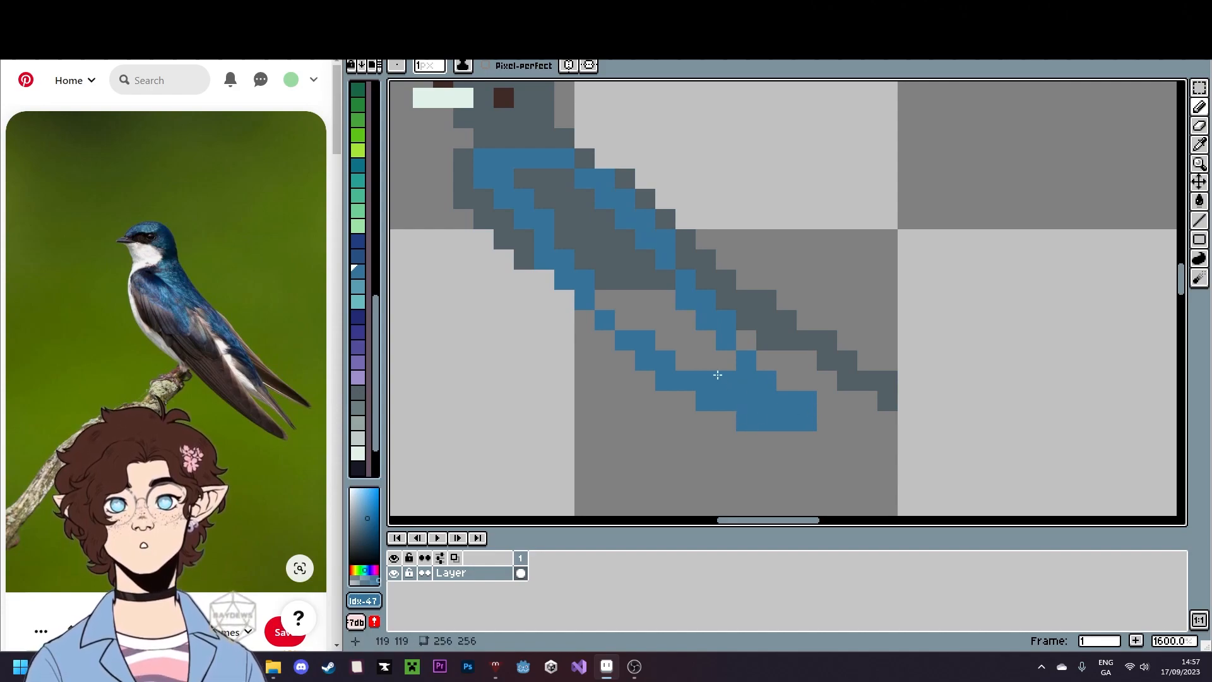
{"action": "key", "text": "g"}
{"action": "left_click", "coordinate": [643, 305]}
{"action": "left_click", "coordinate": [553, 188]}
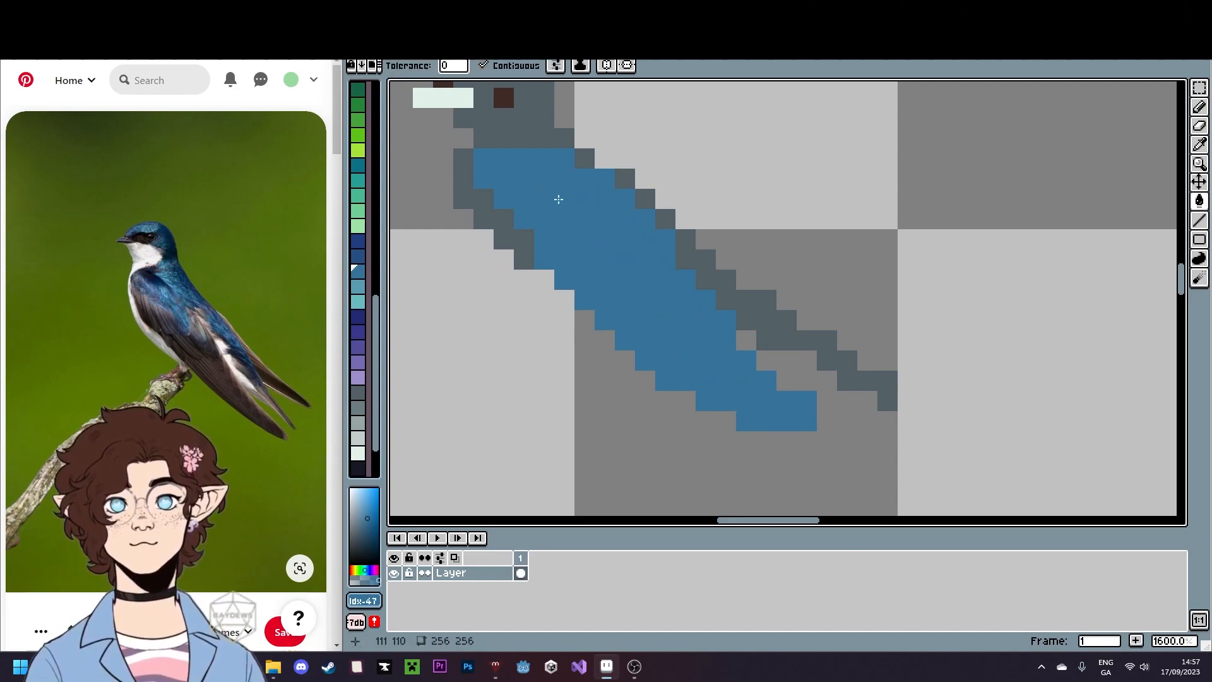
- Sample the body's slate grey and paint over the blue wing's front corner and upper edge to make the wing slimmer
{"action": "scroll", "coordinate": [558, 200], "scroll_direction": "down", "scroll_amount": 3}
{"action": "scroll", "coordinate": [524, 192], "scroll_direction": "up", "scroll_amount": 5}
{"action": "key", "text": "i"}
{"action": "left_click", "coordinate": [527, 166]}
{"action": "key", "text": "b"}
{"action": "left_click", "coordinate": [491, 210]}
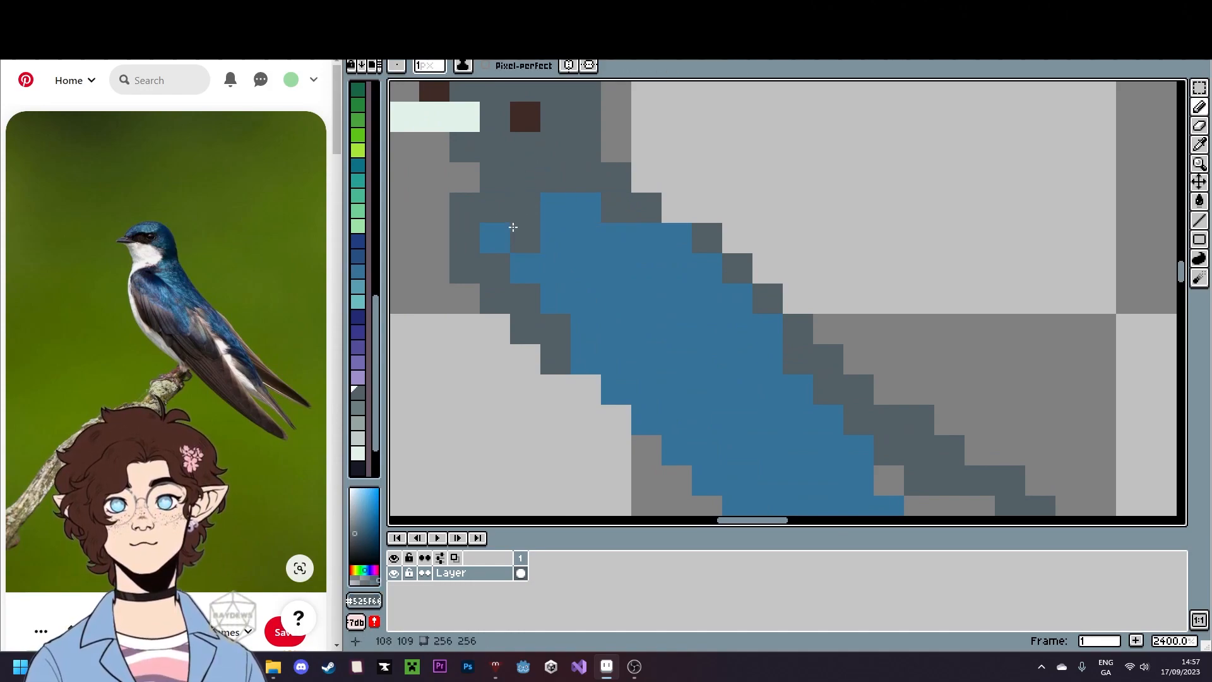
{"action": "scroll", "coordinate": [505, 243], "scroll_direction": "down", "scroll_amount": 3}
{"action": "scroll", "coordinate": [568, 270], "scroll_direction": "up", "scroll_amount": 3}
{"action": "left_click", "coordinate": [613, 285]}
{"action": "left_click_drag", "start_coordinate": [613, 286], "coordinate": [768, 448]}
{"action": "scroll", "coordinate": [617, 305], "scroll_direction": "down", "scroll_amount": 4}
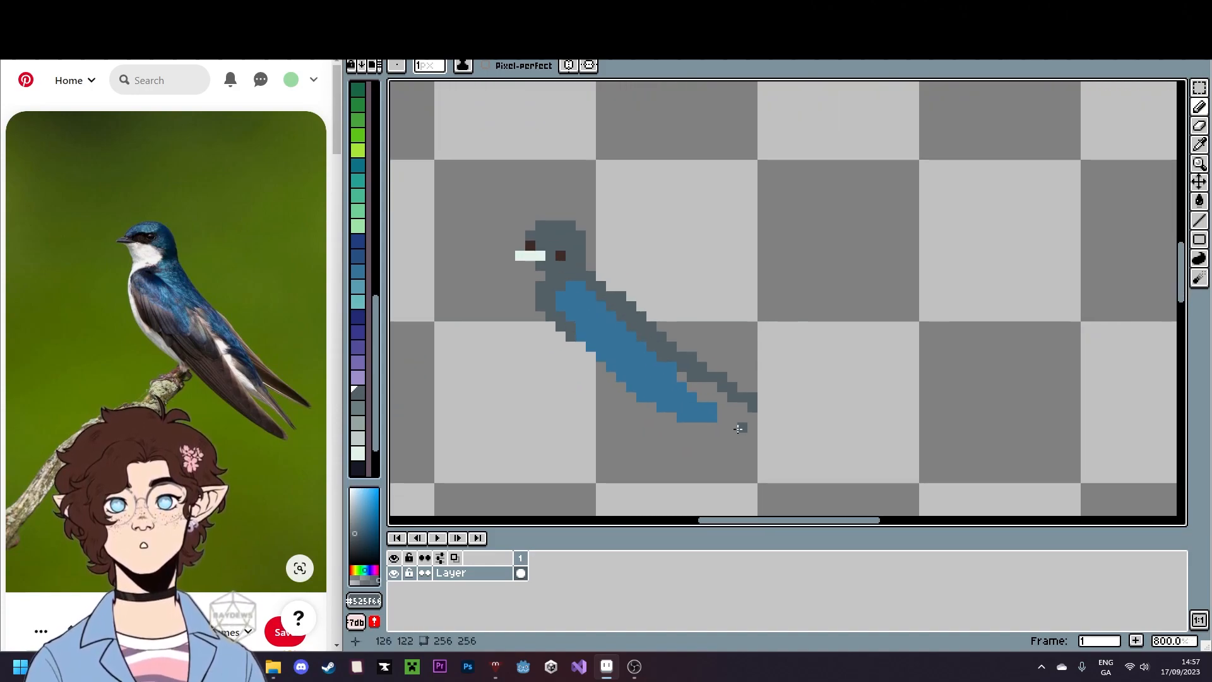
- Narrow the blue wing's rear tip by erasing its surplus end pixels
{"action": "scroll", "coordinate": [742, 428], "scroll_direction": "up", "scroll_amount": 4}
{"action": "key", "text": "e"}
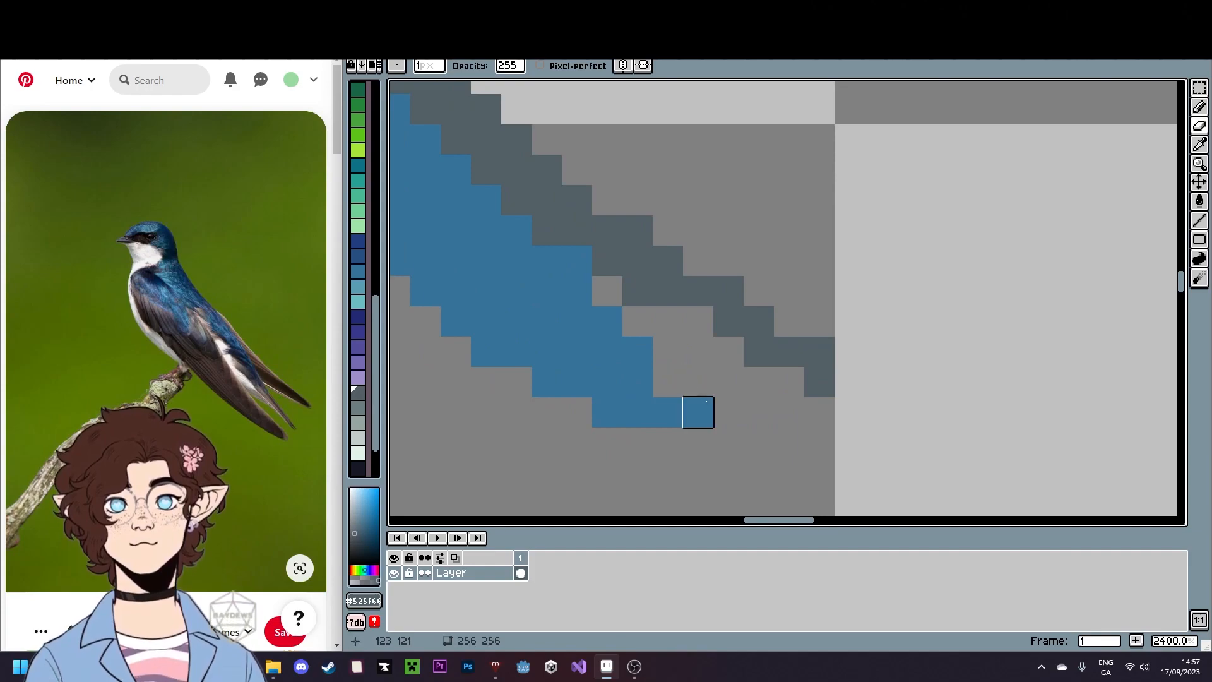
{"action": "left_click", "coordinate": [697, 412]}
{"action": "scroll", "coordinate": [766, 466], "scroll_direction": "down", "scroll_amount": 5}
{"action": "scroll", "coordinate": [766, 466], "scroll_direction": "up", "scroll_amount": 5}
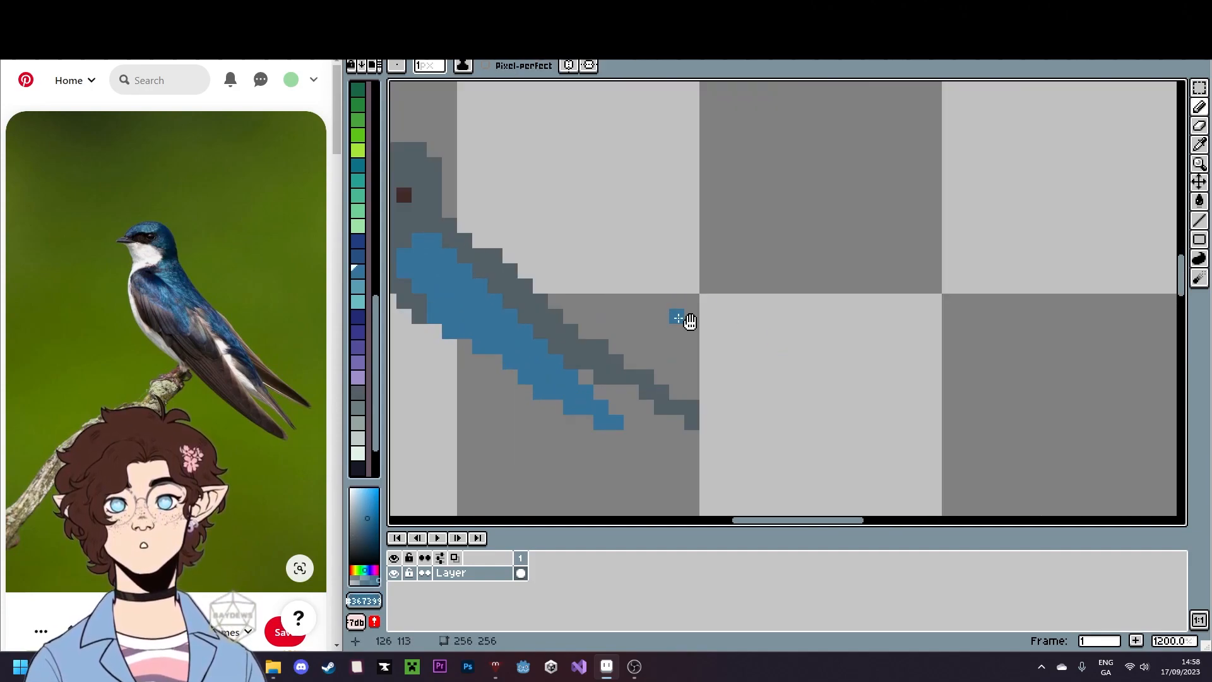
- Select the blue wing with the Magic Wand and place a copy of it in the empty area beside the bird
{"action": "scroll", "coordinate": [676, 316], "scroll_direction": "down", "scroll_amount": 2}
{"action": "left_click", "coordinate": [1202, 89]}
{"action": "left_click", "coordinate": [1181, 87]}
{"action": "left_click", "coordinate": [609, 331]}
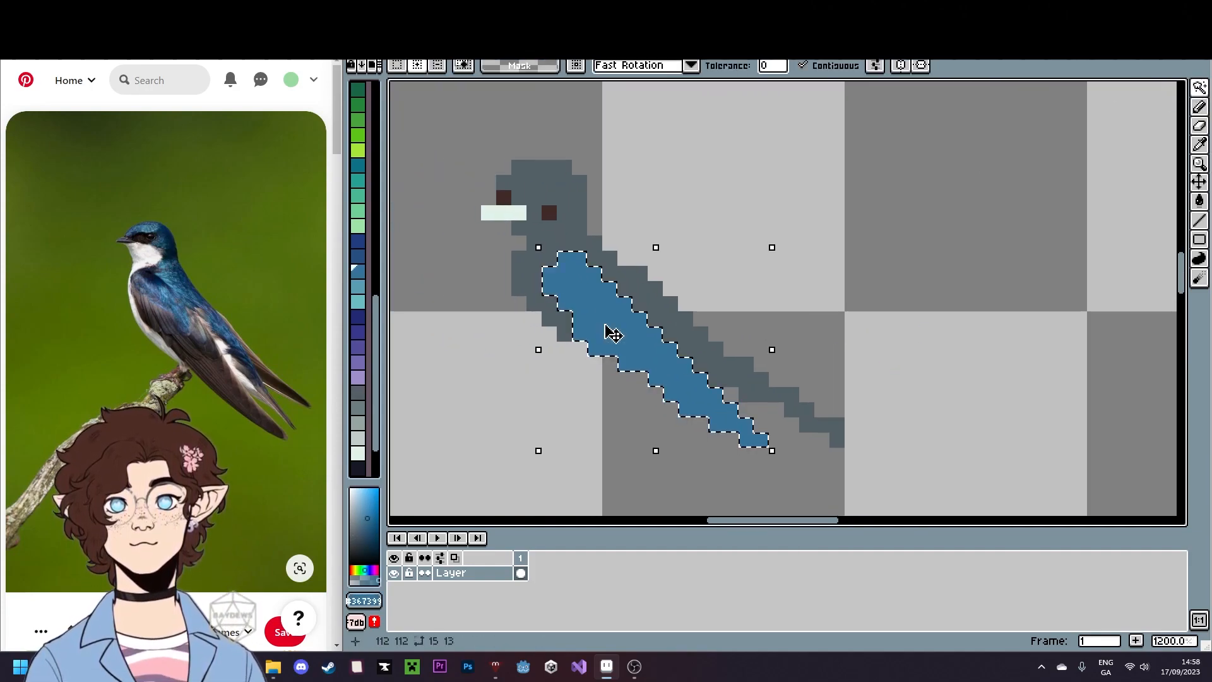
{"action": "left_click_drag", "start_coordinate": [605, 326], "coordinate": [859, 247]}
{"action": "key", "text": "ctrl+f"}
{"action": "key", "text": "ctrl+f"}
{"action": "key", "text": "ctrl+f"}
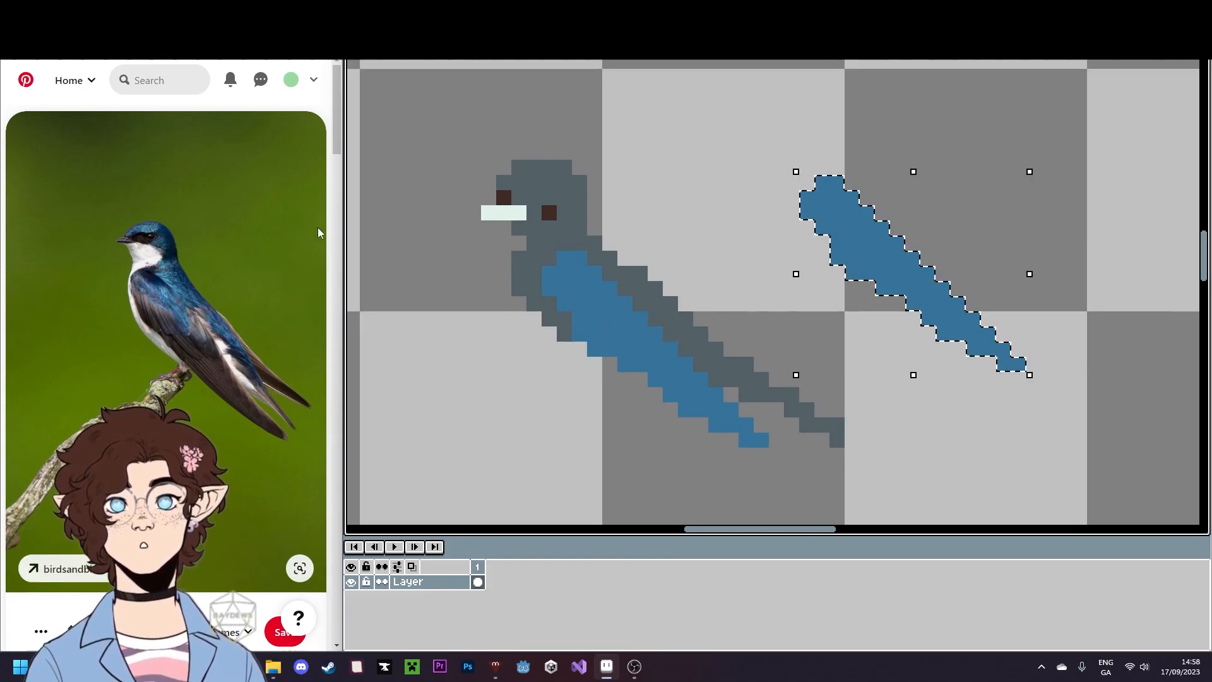
{"action": "key", "text": "ctrl+d"}
- Fill the copied wing with green palette colour 37 using the Paint Bucket
{"action": "left_click", "coordinate": [364, 134]}
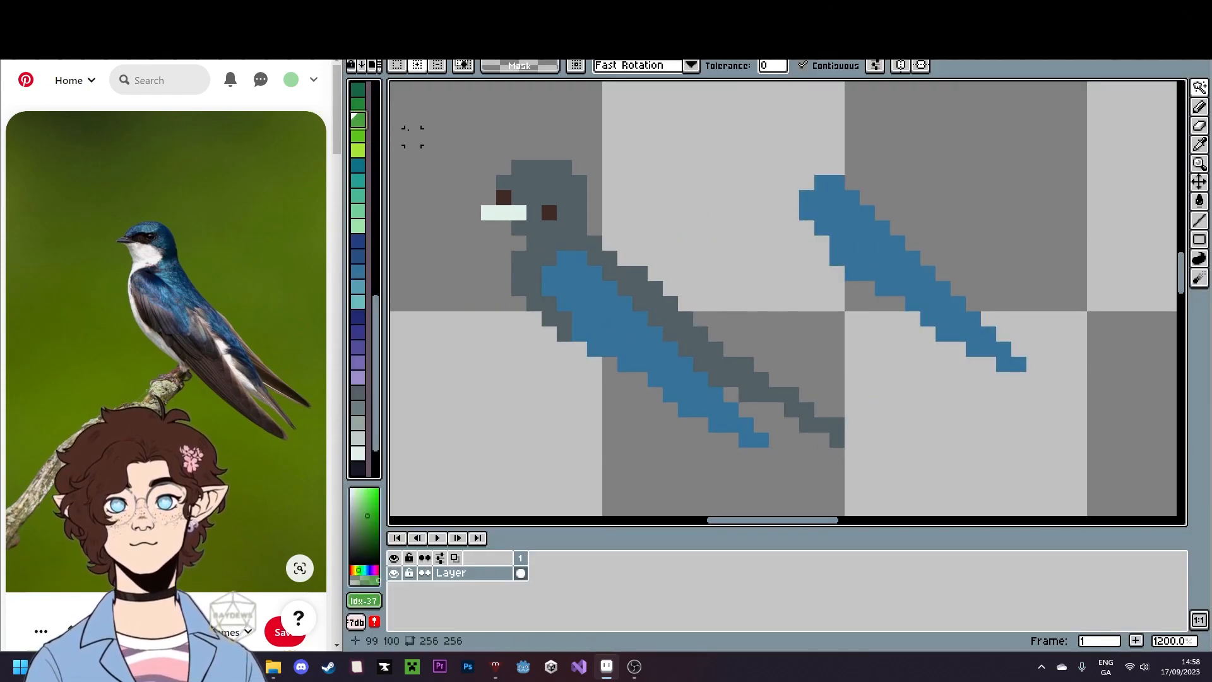
{"action": "key", "text": "g"}
{"action": "left_click", "coordinate": [883, 240]}
- Cut the green wing copy out of the bird's layer and paste it onto a new layer
{"action": "left_click", "coordinate": [1200, 95]}
{"action": "left_click", "coordinate": [899, 244]}
{"action": "key", "text": "Delete"}
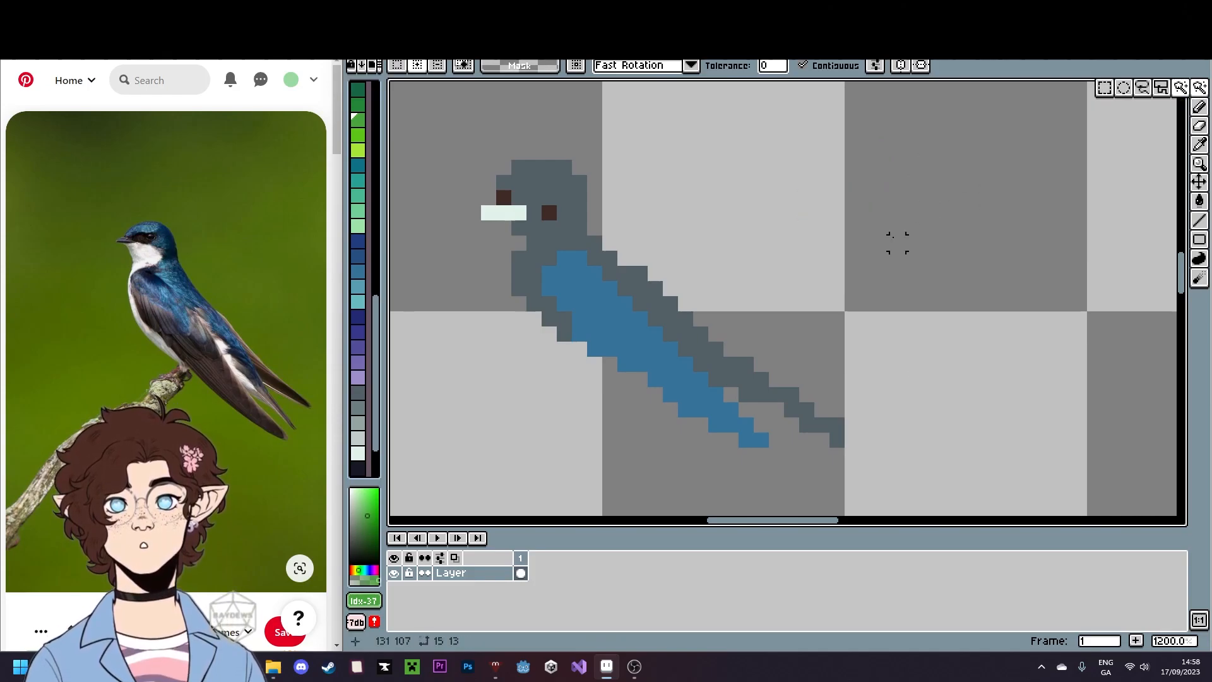
{"action": "right_click", "coordinate": [450, 587]}
{"action": "left_click", "coordinate": [478, 542]}
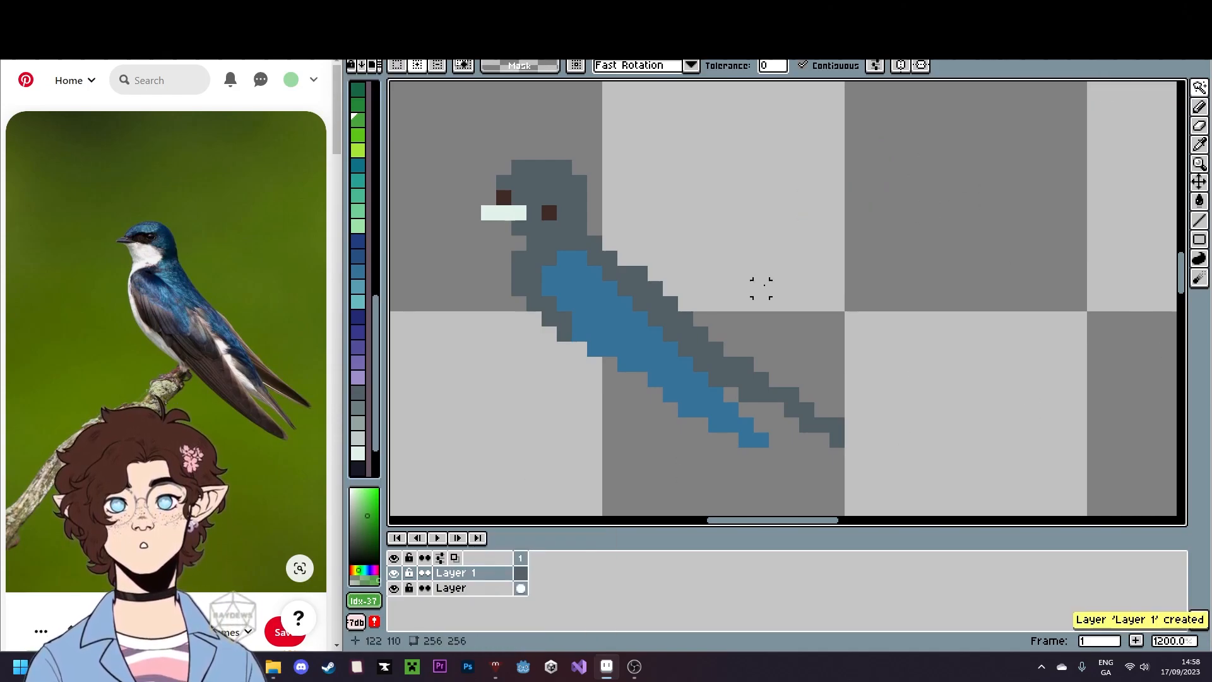
{"action": "key", "text": "ctrl+v"}
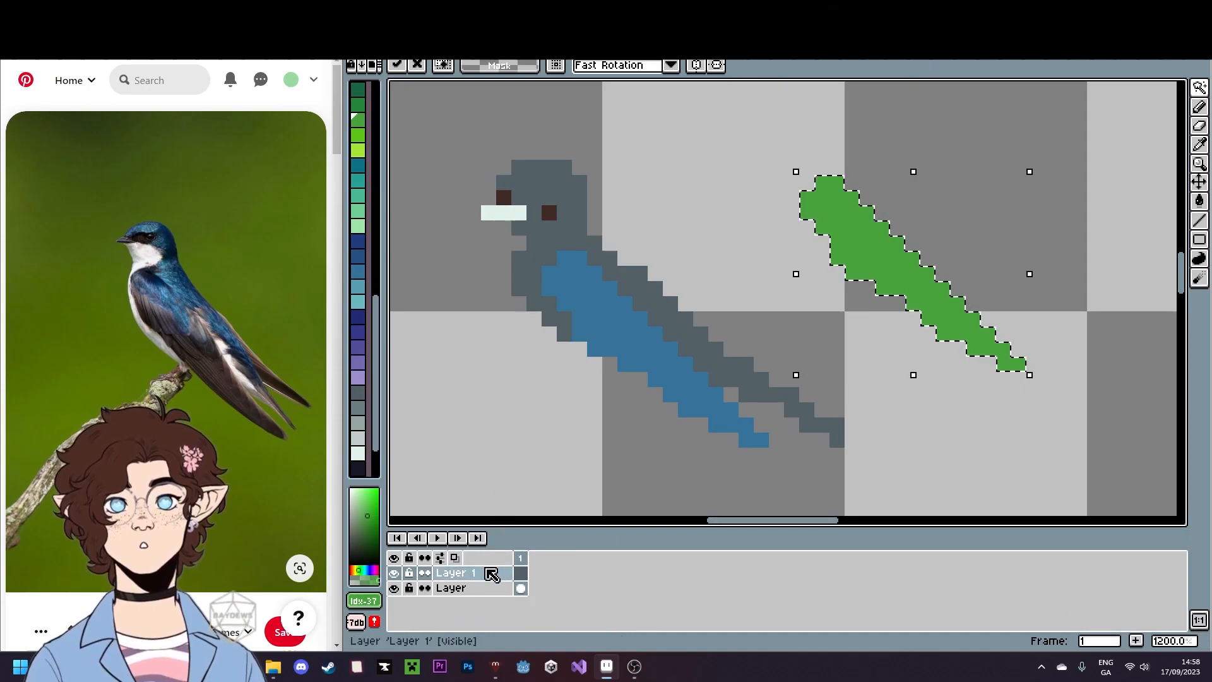
- Deselect the green wing and reorder the layers so that Layer 1 sits beneath Layer
{"action": "mouse_move", "coordinate": [500, 573]}
{"action": "left_mouse_down"}
{"action": "mouse_move", "coordinate": [505, 610]}
{"action": "mouse_move", "coordinate": [498, 597]}
{"action": "left_mouse_up"}
{"action": "left_click", "coordinate": [770, 506]}
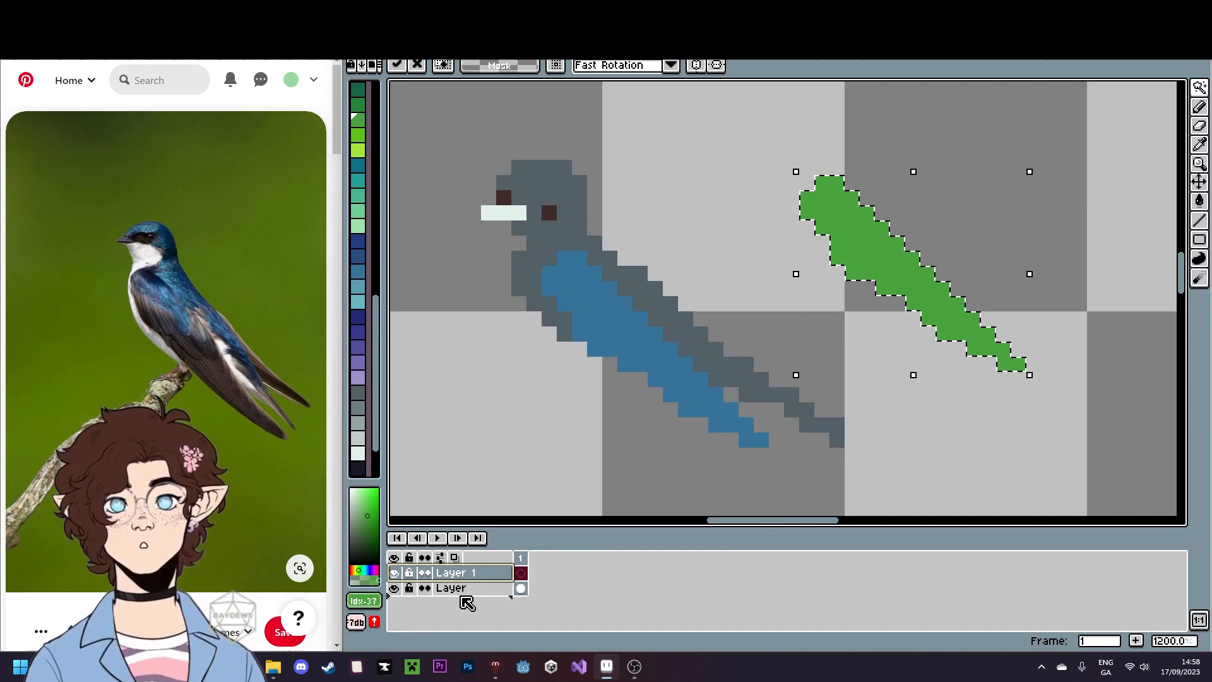
{"action": "key", "text": "ctrl+d"}
{"action": "left_click_drag", "start_coordinate": [478, 580], "coordinate": [489, 600]}
- Try placing the green wing behind the bird's back, and pull it out beside the bird again
{"action": "left_click", "coordinate": [836, 273]}
{"action": "left_click_drag", "start_coordinate": [901, 257], "coordinate": [676, 333]}
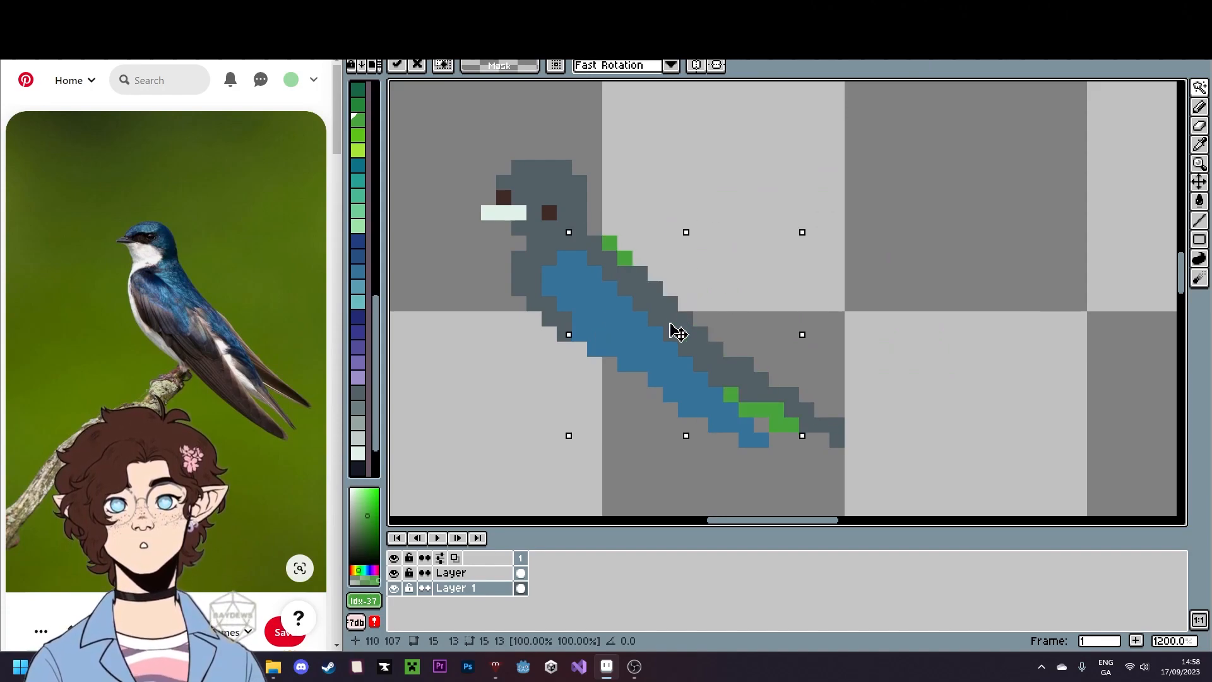
{"action": "left_click_drag", "start_coordinate": [676, 333], "coordinate": [833, 237]}
{"action": "key", "text": "ctrl+d"}
{"action": "left_click", "coordinate": [475, 574]}
{"action": "key", "text": "e"}
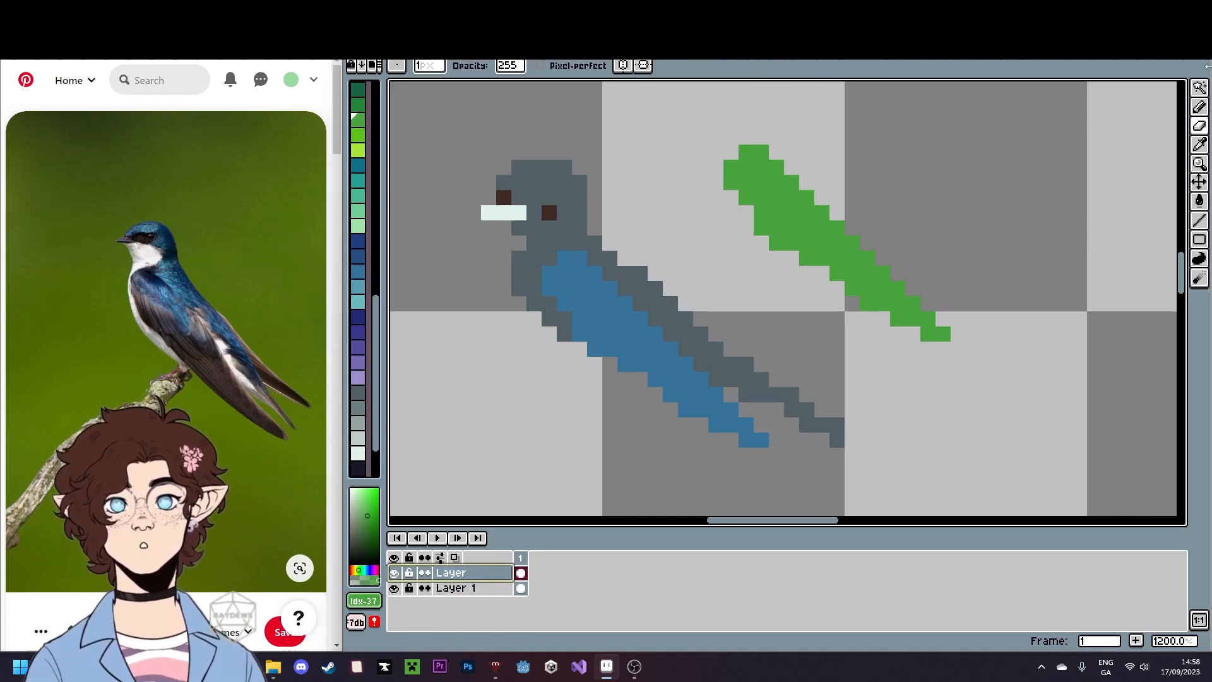
- Select the green wing on Layer 1, move it behind the bird's back and rotate it by about 18.5 degrees
{"action": "left_click", "coordinate": [1202, 91]}
{"action": "left_click", "coordinate": [475, 587]}
{"action": "left_click", "coordinate": [802, 215]}
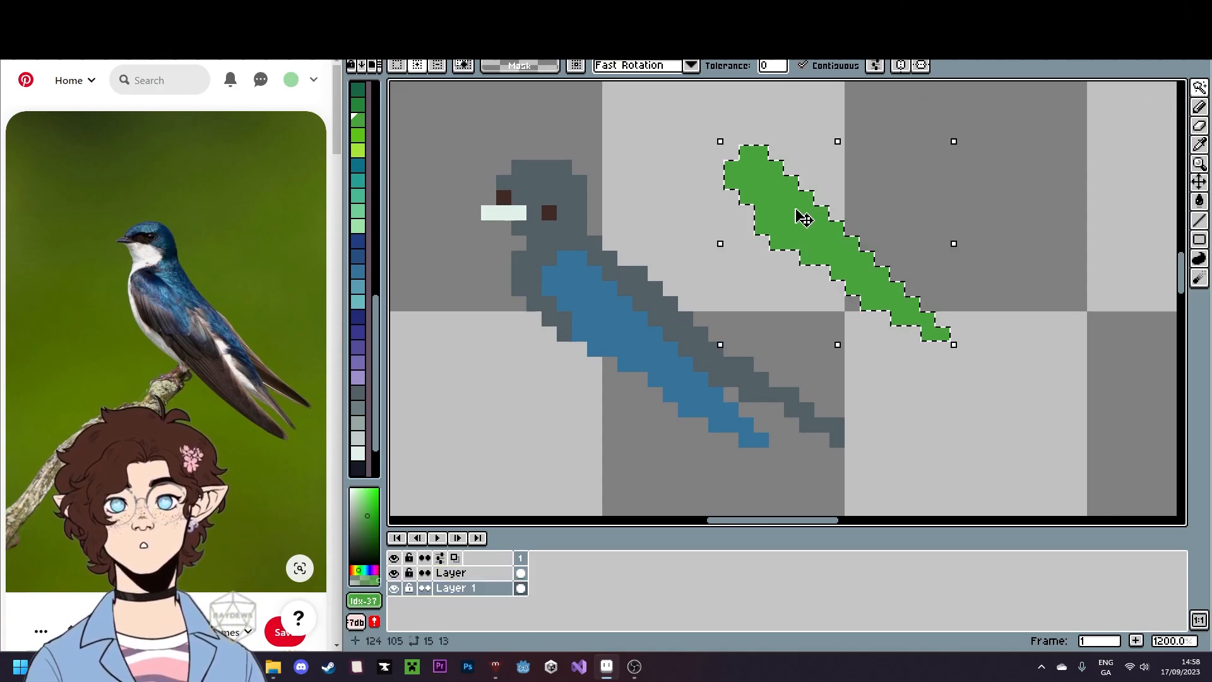
{"action": "left_click_drag", "start_coordinate": [802, 215], "coordinate": [682, 321]}
{"action": "left_click_drag", "start_coordinate": [838, 248], "coordinate": [771, 336]}
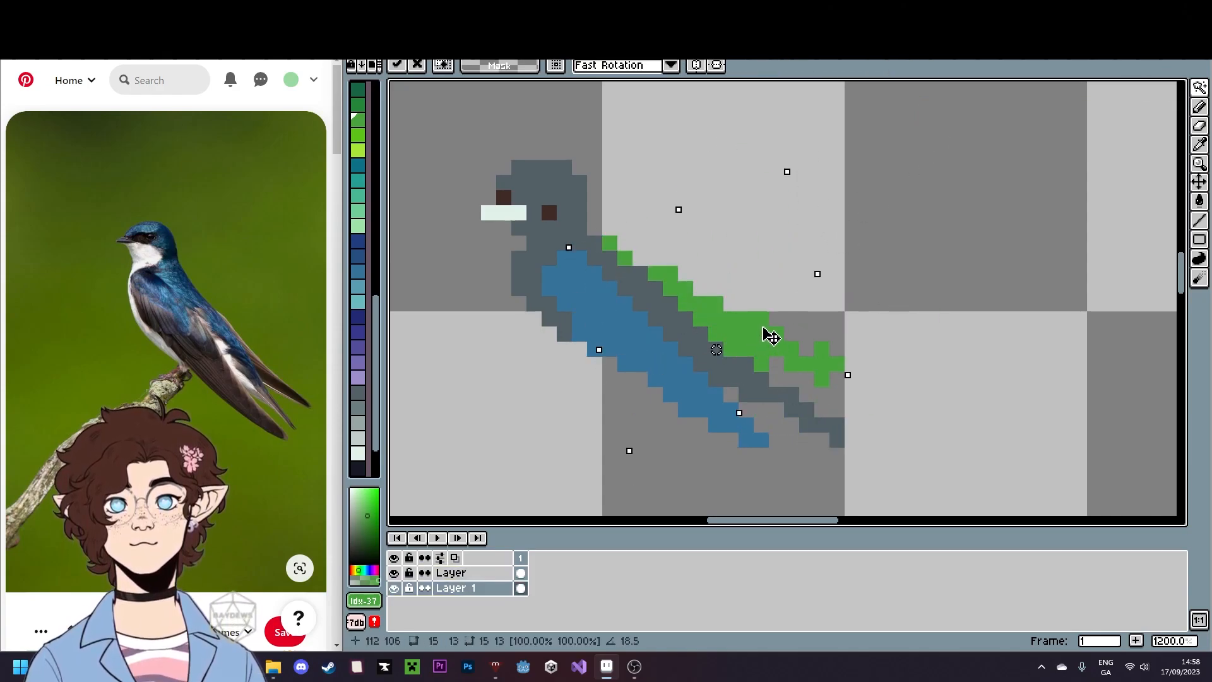
{"action": "key", "text": "ctrl+d"}
- Erase the stray pixels at the green wing's rear end and redraw its tip as a clean downward-stepping point in the sampled green
{"action": "scroll", "coordinate": [789, 350], "scroll_direction": "up", "scroll_amount": 4}
{"action": "left_click_drag", "start_coordinate": [862, 404], "coordinate": [814, 355]}
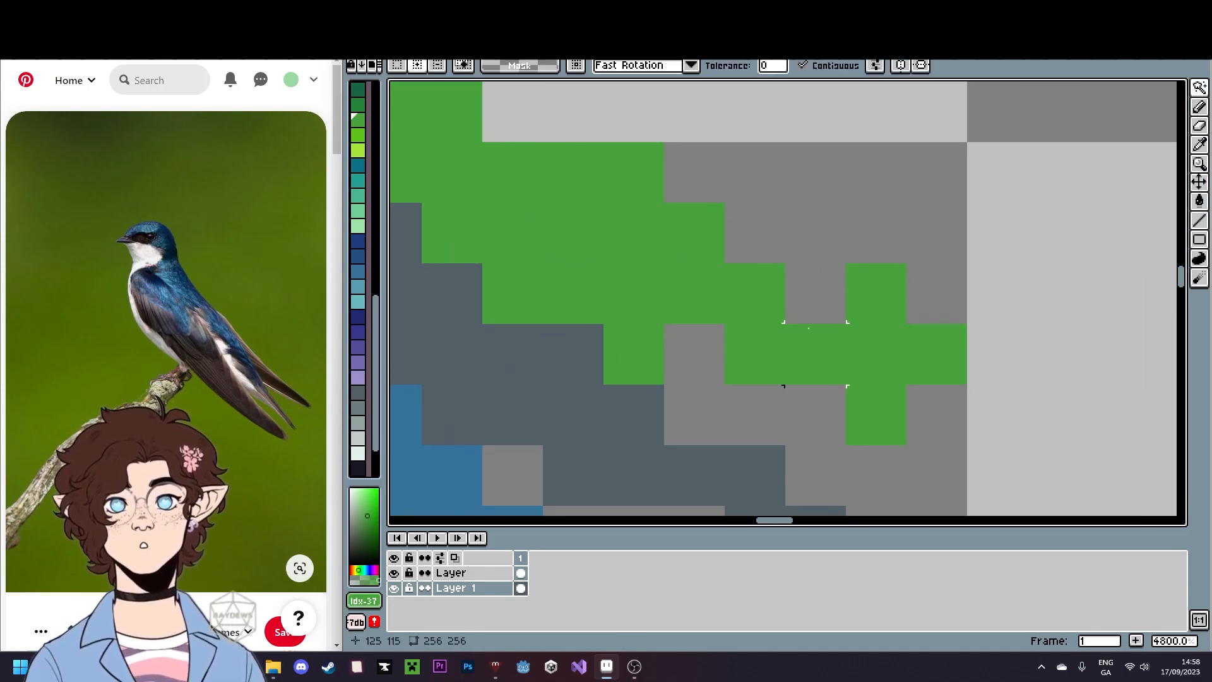
{"action": "key", "text": "e"}
{"action": "left_click", "coordinate": [876, 294]}
{"action": "key", "text": "i"}
{"action": "left_click", "coordinate": [769, 343]}
{"action": "key", "text": "b"}
{"action": "left_click", "coordinate": [704, 361]}
{"action": "left_click", "coordinate": [874, 409]}
{"action": "scroll", "coordinate": [970, 434], "scroll_direction": "down", "scroll_amount": 2}
{"action": "scroll", "coordinate": [970, 435], "scroll_direction": "down", "scroll_amount": 5}
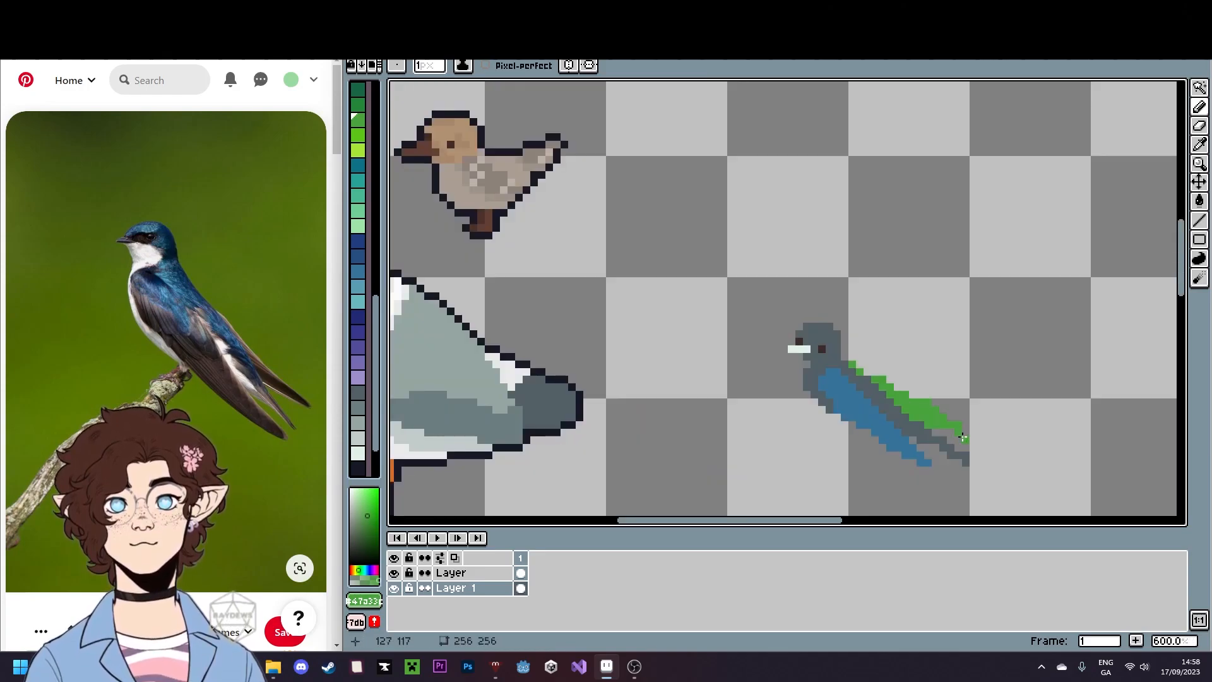
{"action": "key", "text": "ctrl+z"}
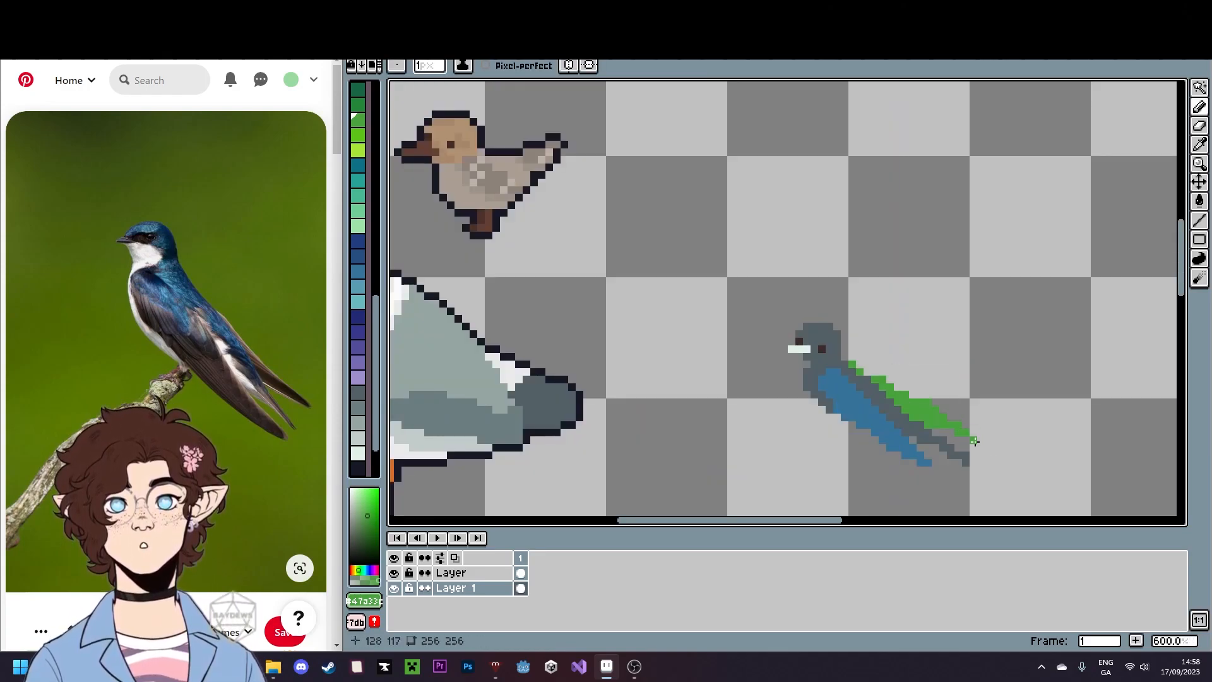
- Merge the bird's layer down into Layer 1
{"action": "scroll", "coordinate": [1006, 452], "scroll_direction": "down", "scroll_amount": 3}
{"action": "scroll", "coordinate": [884, 387], "scroll_direction": "up", "scroll_amount": 6}
{"action": "key", "text": "e"}
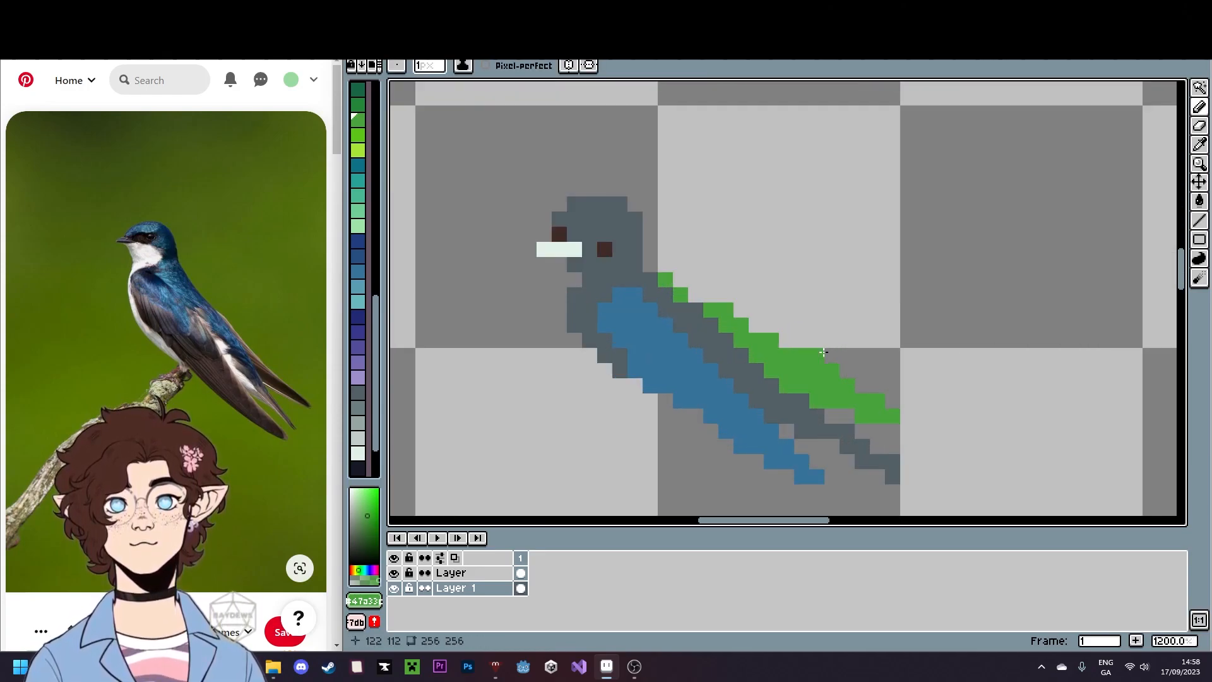
{"action": "scroll", "coordinate": [955, 419], "scroll_direction": "down", "scroll_amount": 4}
{"action": "left_click_drag", "start_coordinate": [955, 419], "coordinate": [855, 357]}
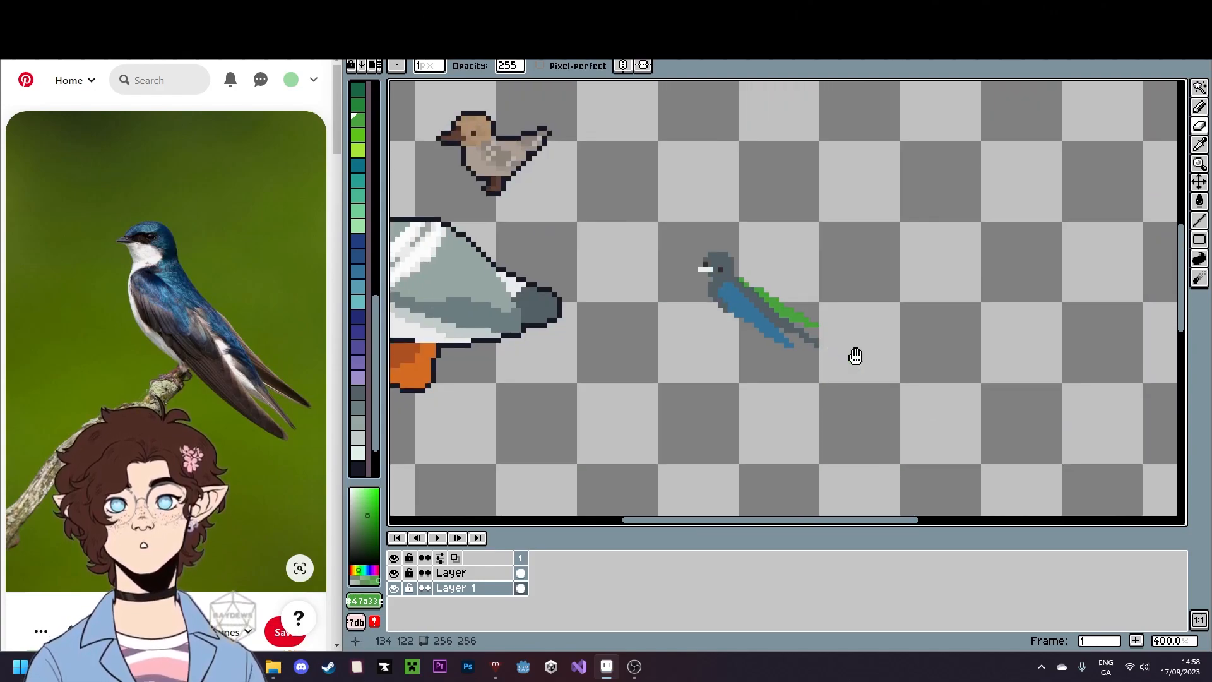
{"action": "scroll", "coordinate": [755, 351], "scroll_direction": "up", "scroll_amount": 4}
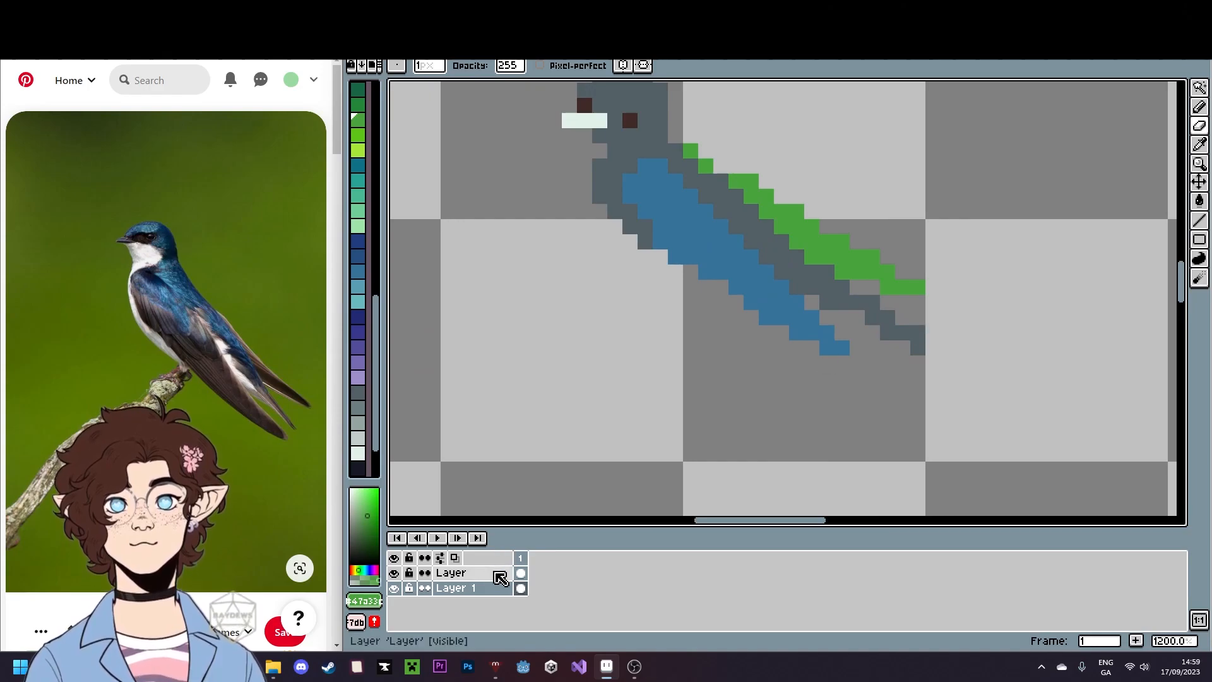
{"action": "right_click", "coordinate": [499, 572]}
{"action": "left_click", "coordinate": [540, 626]}
- Reshape the slate grey tail into a shorter, thicker taper by erasing its end and repainting it with the sampled body colour
{"action": "mouse_move", "coordinate": [918, 348]}
{"action": "left_mouse_down"}
{"action": "mouse_move", "coordinate": [887, 318]}
{"action": "mouse_move", "coordinate": [841, 318]}
{"action": "left_mouse_up"}
{"action": "key", "text": "b"}
{"action": "left_click", "coordinate": [860, 301], "text": "alt"}
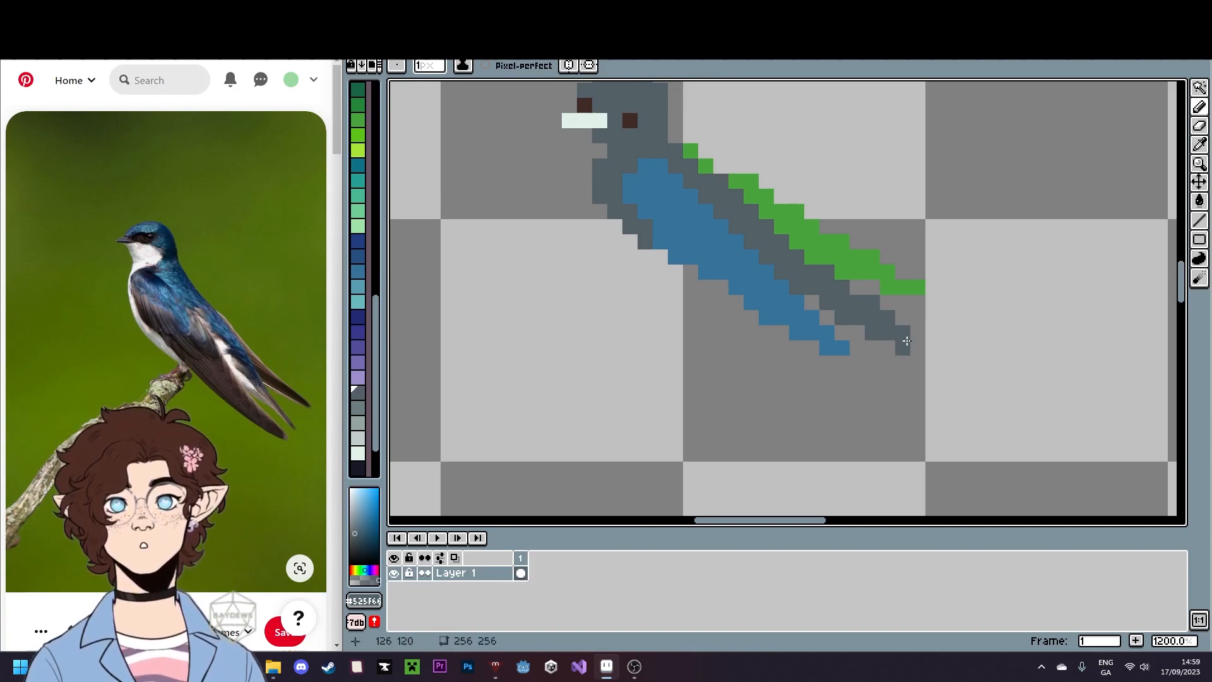
{"action": "scroll", "coordinate": [934, 447], "scroll_direction": "down", "scroll_amount": 6}
{"action": "scroll", "coordinate": [915, 379], "scroll_direction": "up", "scroll_amount": 10}
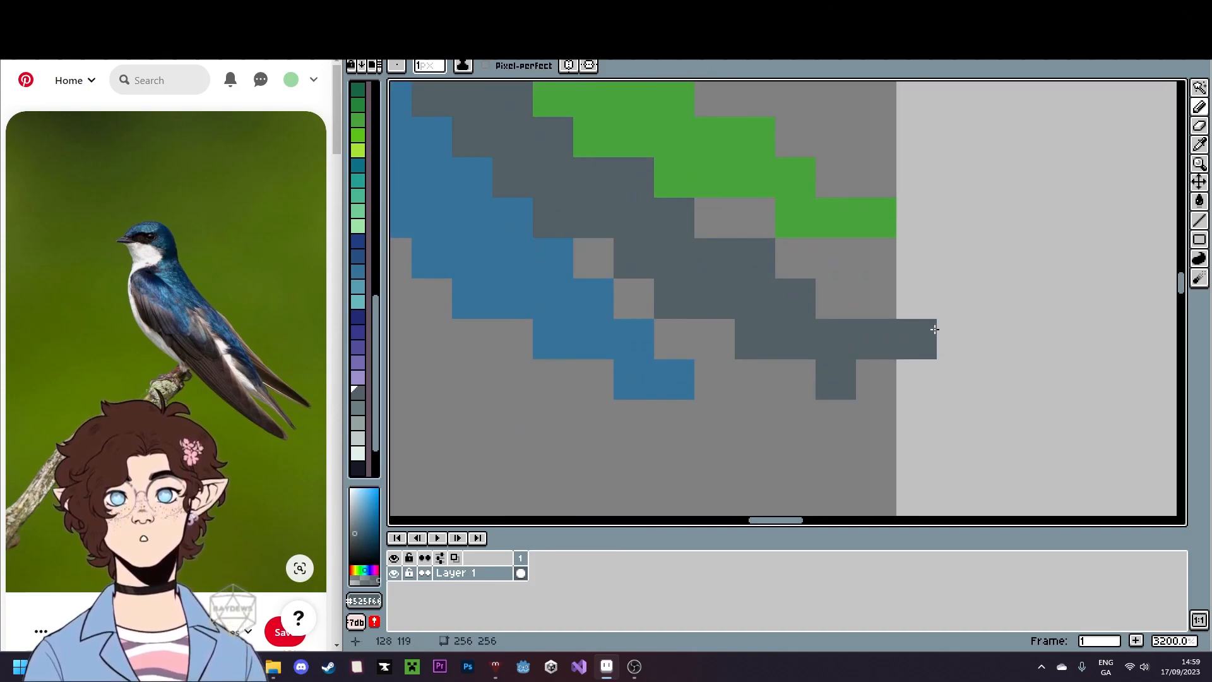
{"action": "key", "text": "e"}
{"action": "mouse_move", "coordinate": [864, 336]}
{"action": "left_mouse_down"}
{"action": "mouse_move", "coordinate": [832, 366]}
{"action": "mouse_move", "coordinate": [873, 376]}
{"action": "left_mouse_up"}
{"action": "scroll", "coordinate": [901, 409], "scroll_direction": "down", "scroll_amount": 3}
{"action": "scroll", "coordinate": [858, 390], "scroll_direction": "up", "scroll_amount": 2}
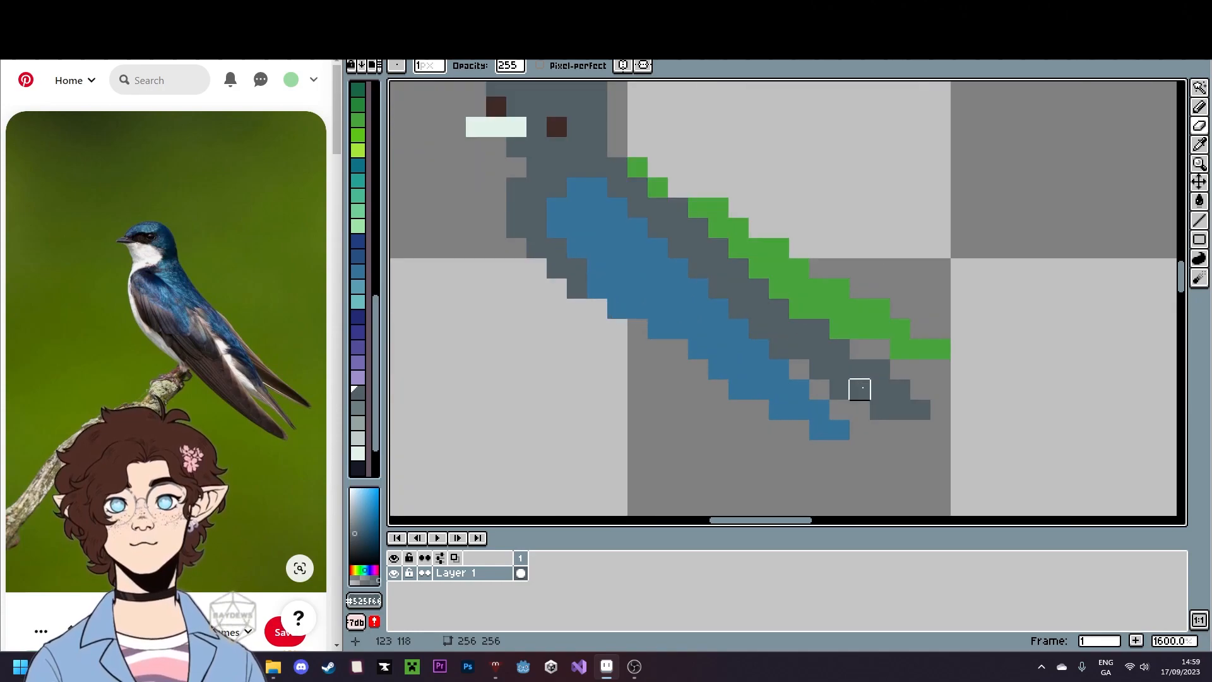
- Fill the small gap between the blue wing and the tail with slate grey using the Pencil tool
{"action": "key", "text": "m"}
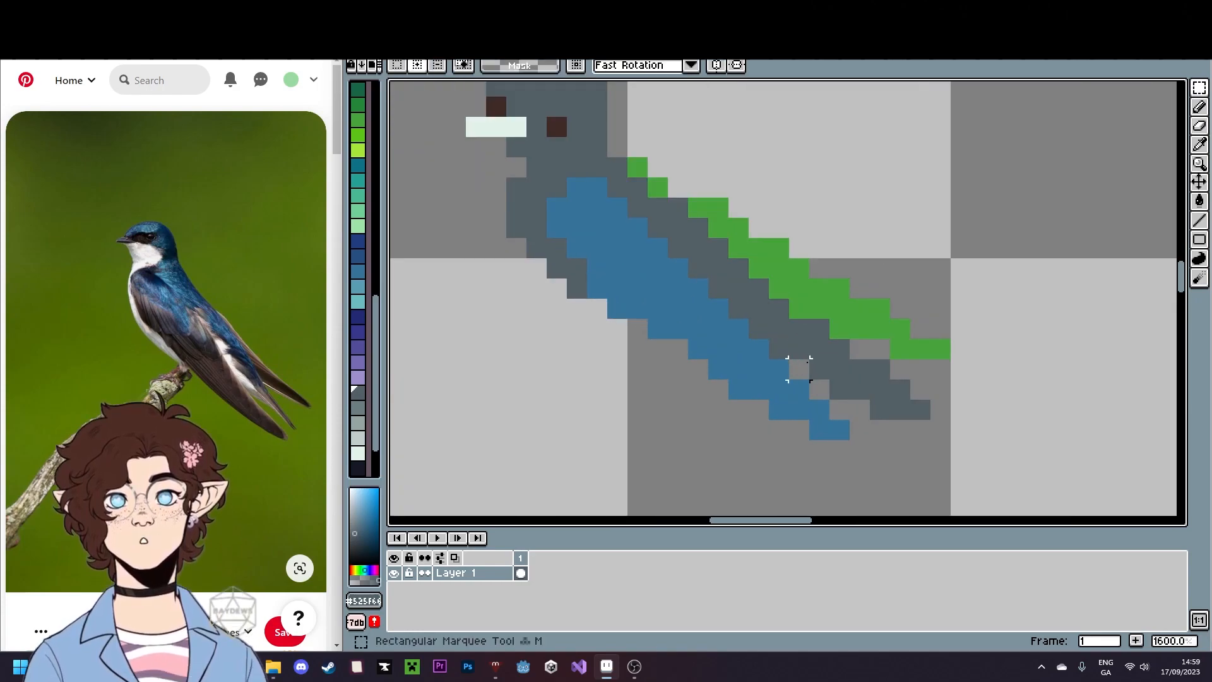
{"action": "key", "text": "b"}
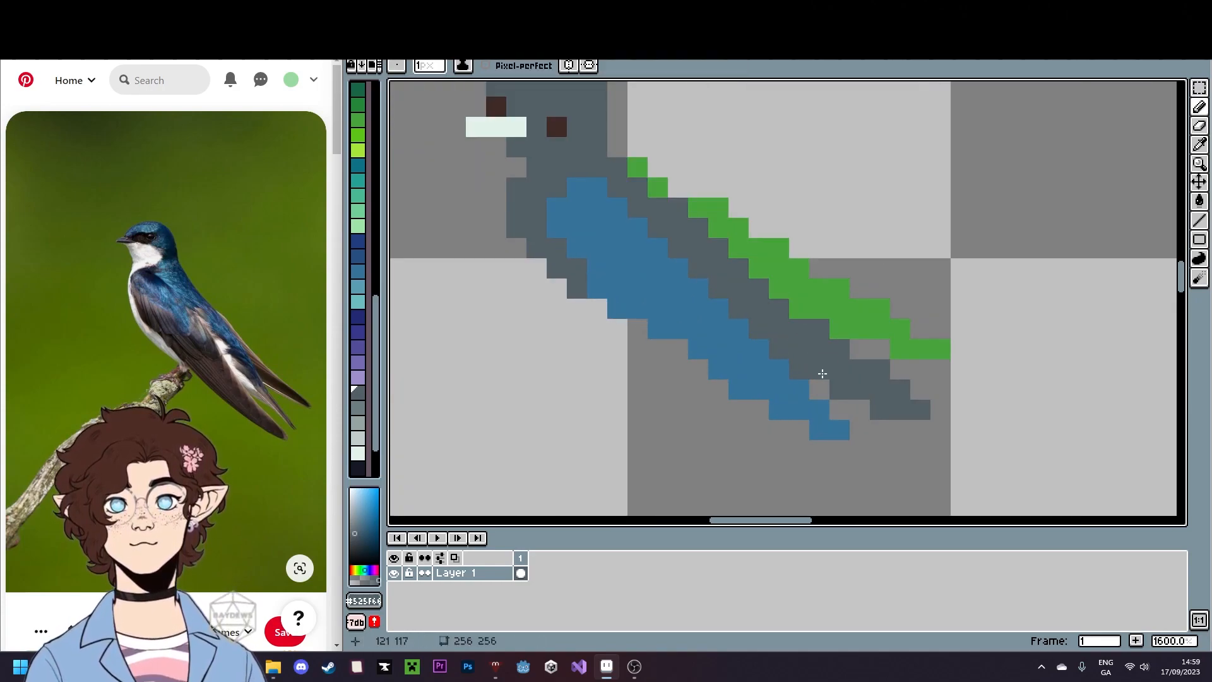
{"action": "scroll", "coordinate": [951, 454], "scroll_direction": "down", "scroll_amount": 4}
{"action": "left_click_drag", "start_coordinate": [951, 454], "coordinate": [918, 444]}
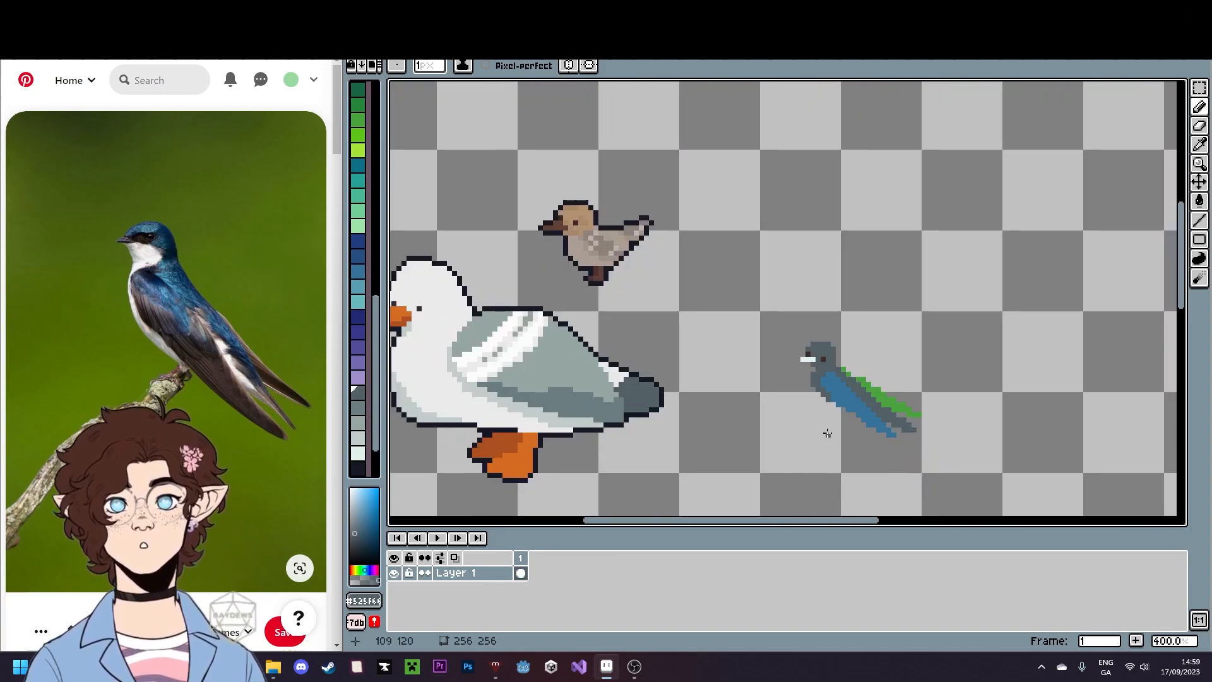
- Add three slate grey belly pixels along the underside of the blue wing
{"action": "scroll", "coordinate": [828, 433], "scroll_direction": "up", "scroll_amount": 6}
{"action": "left_click", "coordinate": [685, 330]}
{"action": "left_click", "coordinate": [659, 325]}
{"action": "left_click", "coordinate": [622, 300]}
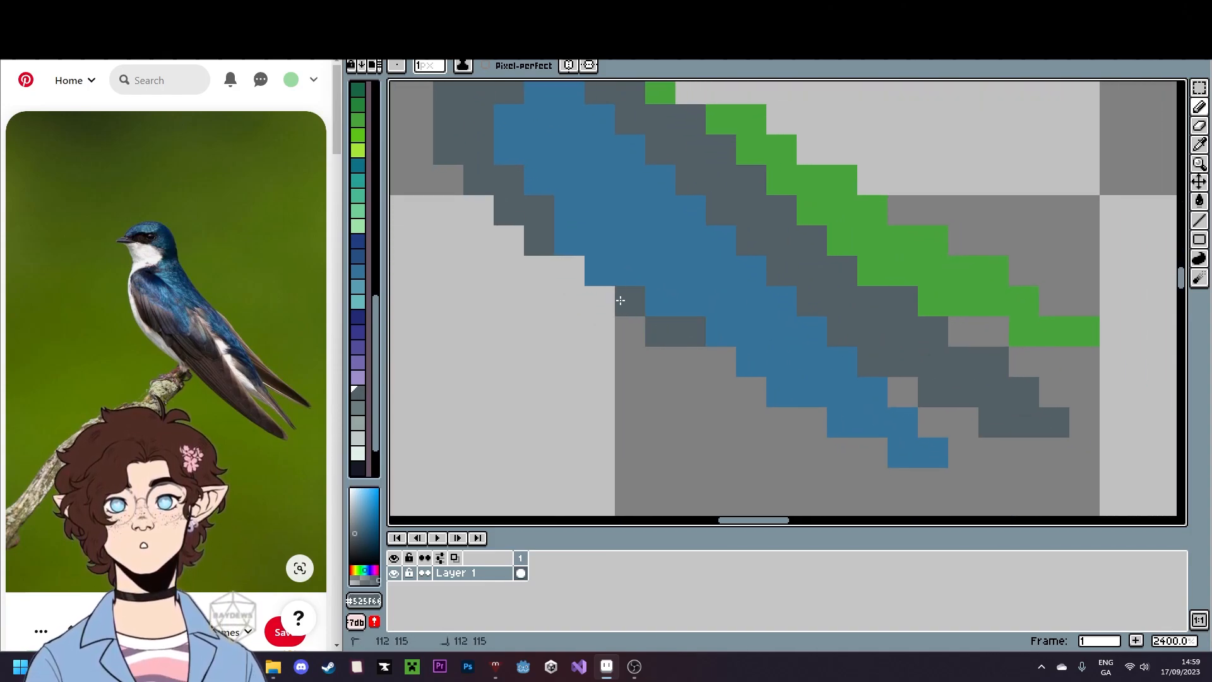
- Place two diagonal leg pixels beneath the belly in purple palette colour 53
{"action": "left_click", "coordinate": [358, 363]}
{"action": "left_click", "coordinate": [691, 351]}
{"action": "left_click", "coordinate": [660, 391]}
{"action": "scroll", "coordinate": [720, 451], "scroll_direction": "down", "scroll_amount": 6}
{"action": "scroll", "coordinate": [737, 445], "scroll_direction": "up", "scroll_amount": 4}
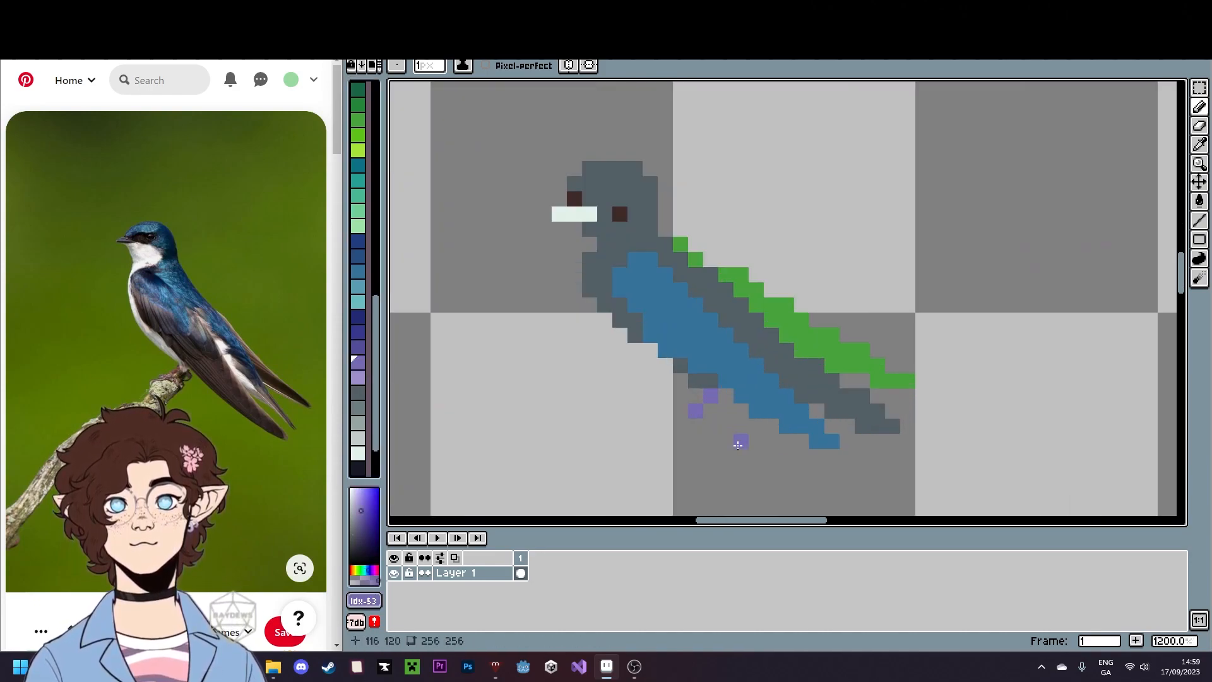
- Add a second leg of two diagonal teal pixels in palette colour 49, directly beside the purple leg beneath the belly
{"action": "scroll", "coordinate": [738, 445], "scroll_direction": "up", "scroll_amount": 6}
{"action": "left_click", "coordinate": [357, 302]}
{"action": "left_click", "coordinate": [590, 276]}
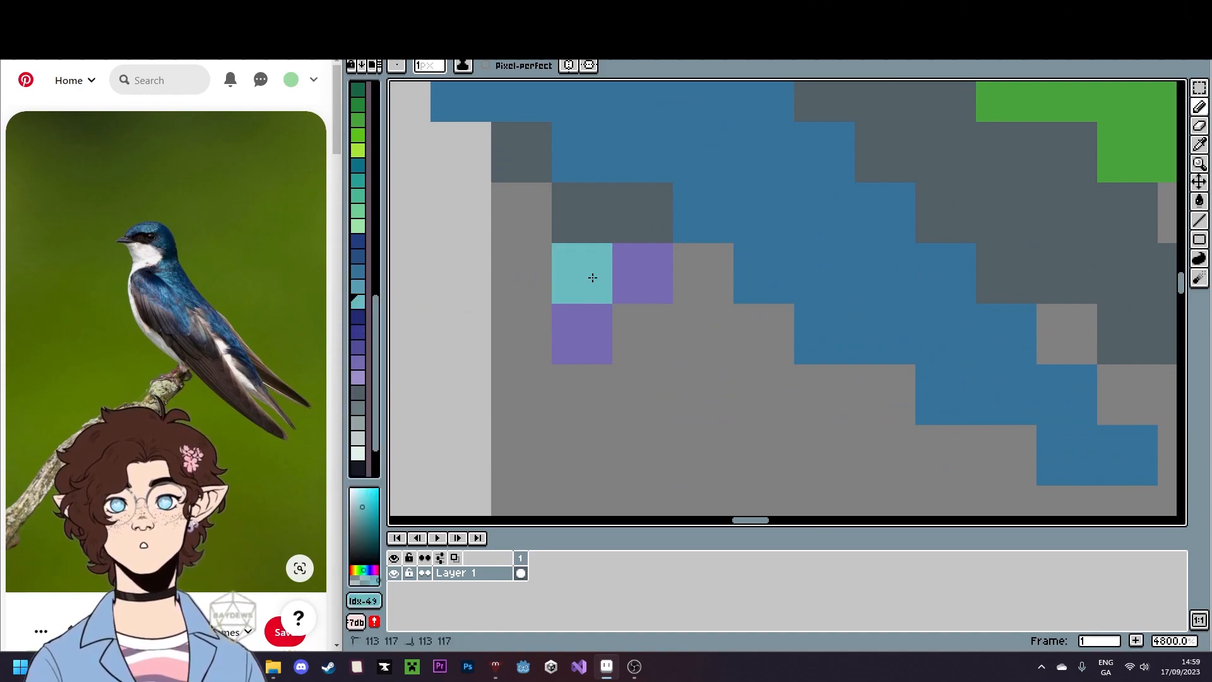
{"action": "left_click", "coordinate": [555, 329]}
{"action": "key", "text": "ctrl+z"}
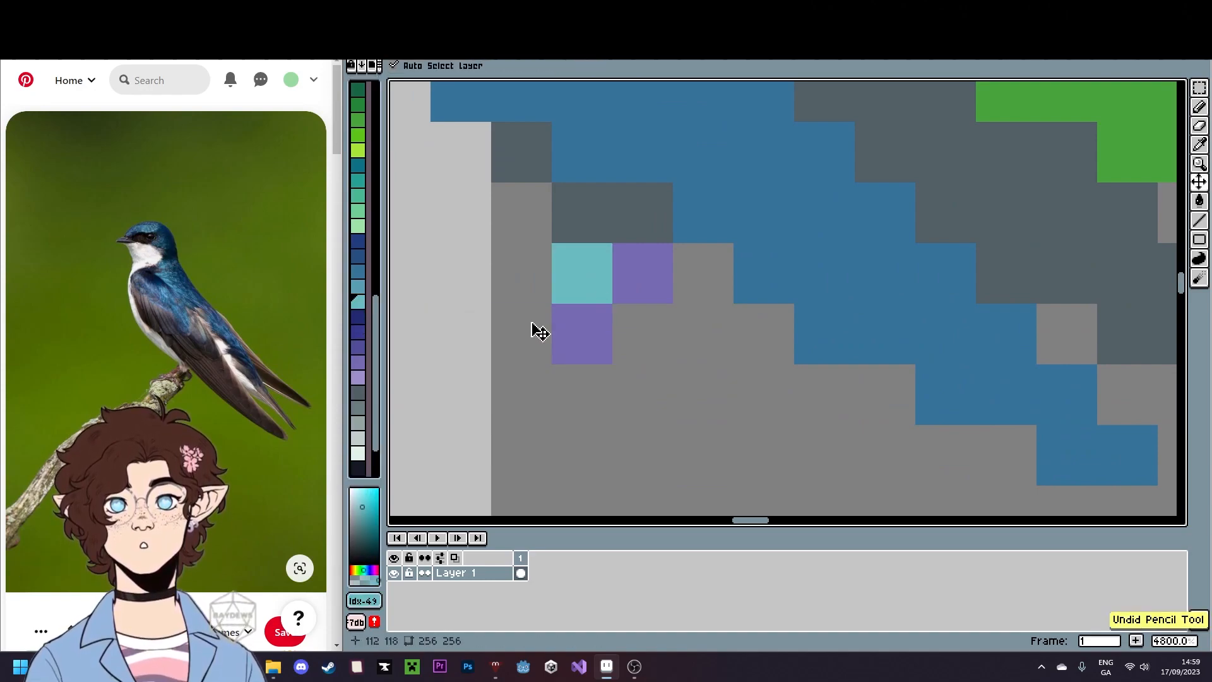
{"action": "key", "text": "ctrl+z"}
{"action": "left_click", "coordinate": [656, 377]}
{"action": "scroll", "coordinate": [657, 376], "scroll_direction": "down", "scroll_amount": 5}
{"action": "left_click", "coordinate": [635, 367]}
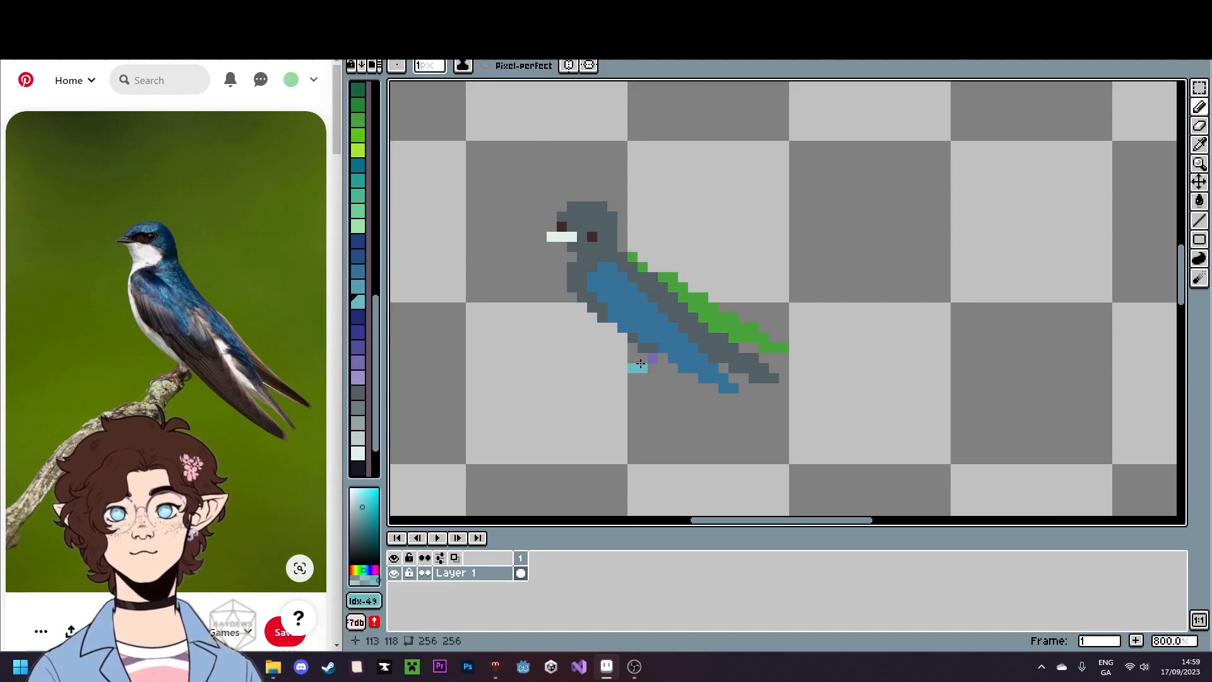
- Select both legs with the Marquee tool, move them one pixel towards the tail, and deselect
{"action": "left_click", "coordinate": [1203, 87]}
{"action": "scroll", "coordinate": [657, 352], "scroll_direction": "up", "scroll_amount": 3}
{"action": "left_click_drag", "start_coordinate": [574, 360], "coordinate": [657, 441]}
{"action": "left_click_drag", "start_coordinate": [615, 396], "coordinate": [839, 396]}
{"action": "key", "text": "ctrl+d"}
{"action": "scroll", "coordinate": [633, 394], "scroll_direction": "down", "scroll_amount": 5}
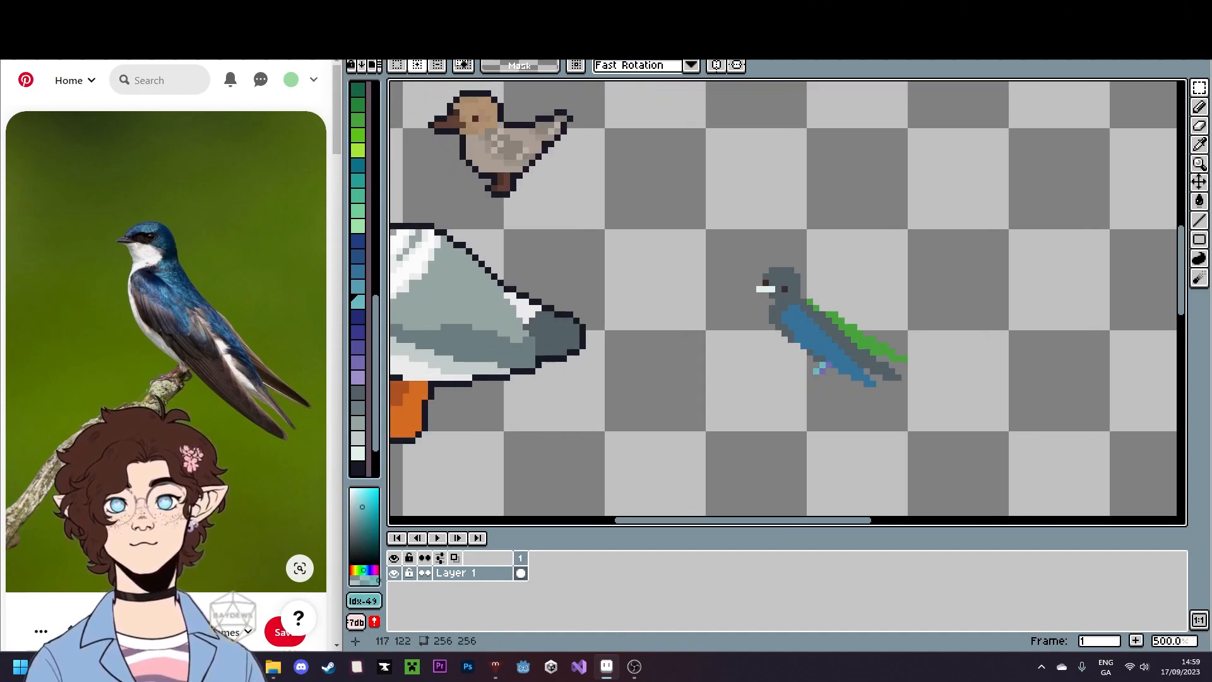
- Fill the swallow's slate head and body with the lighter grey of palette colour 56 using the Paint Bucket
{"action": "scroll", "coordinate": [831, 352], "scroll_direction": "up", "scroll_amount": 4}
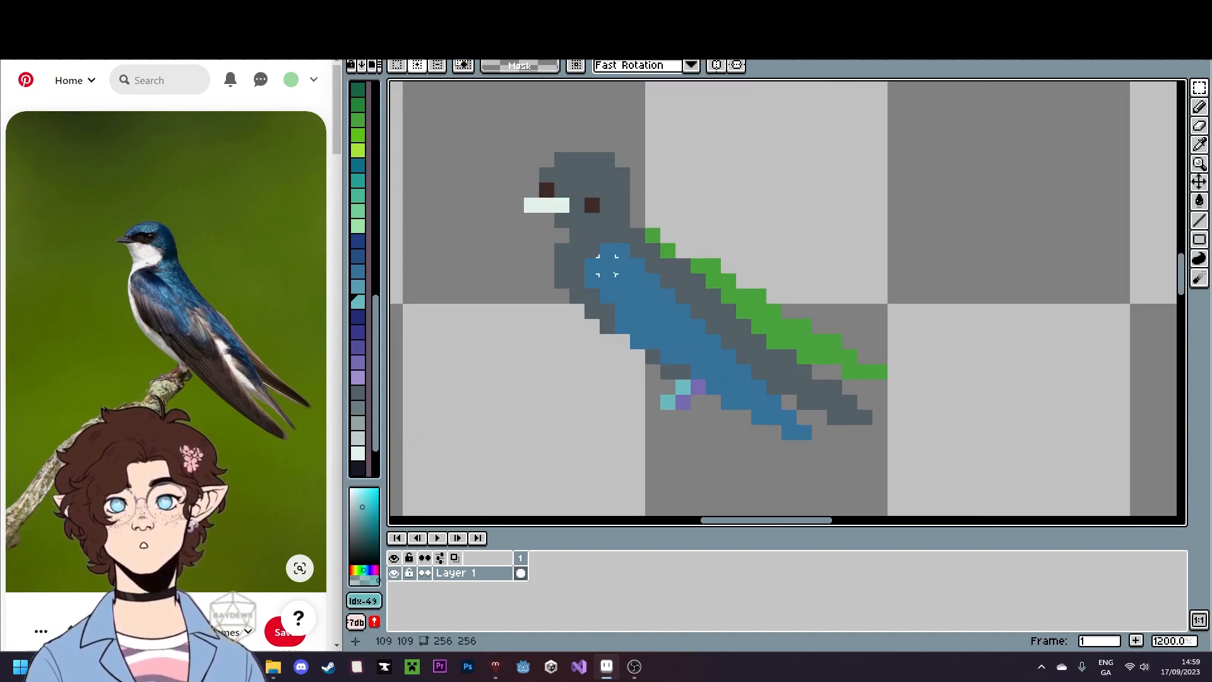
{"action": "scroll", "coordinate": [622, 281], "scroll_direction": "up", "scroll_amount": 2}
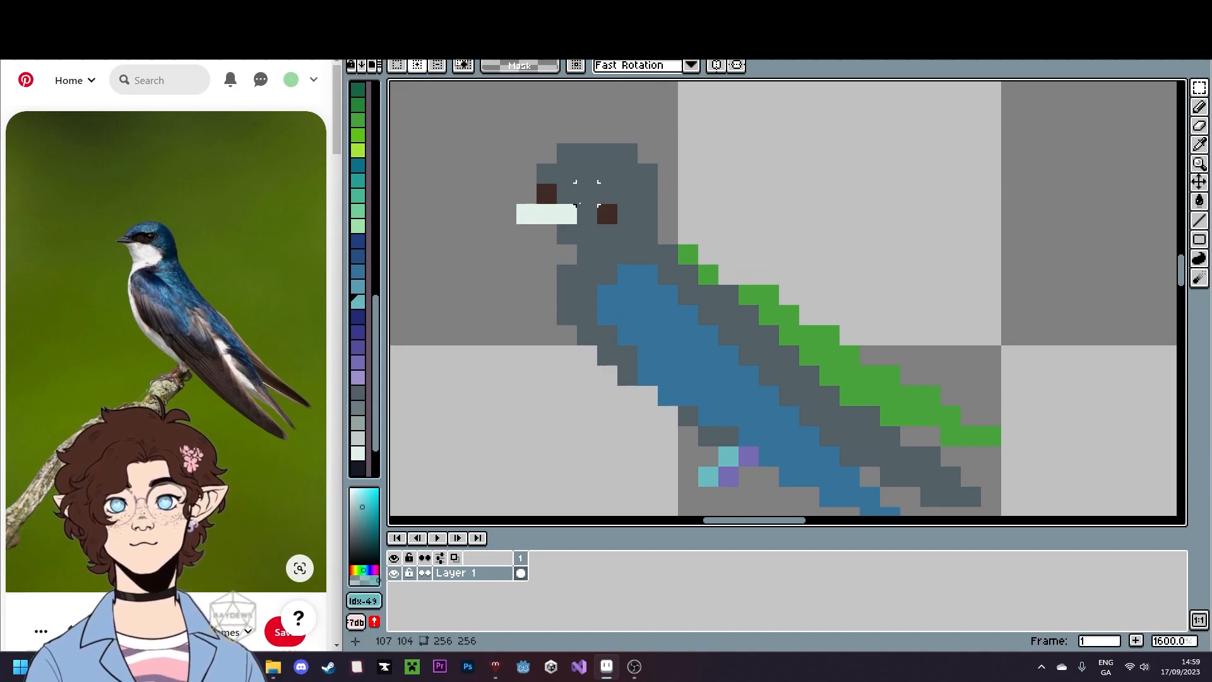
{"action": "left_click_drag", "start_coordinate": [699, 326], "coordinate": [730, 354]}
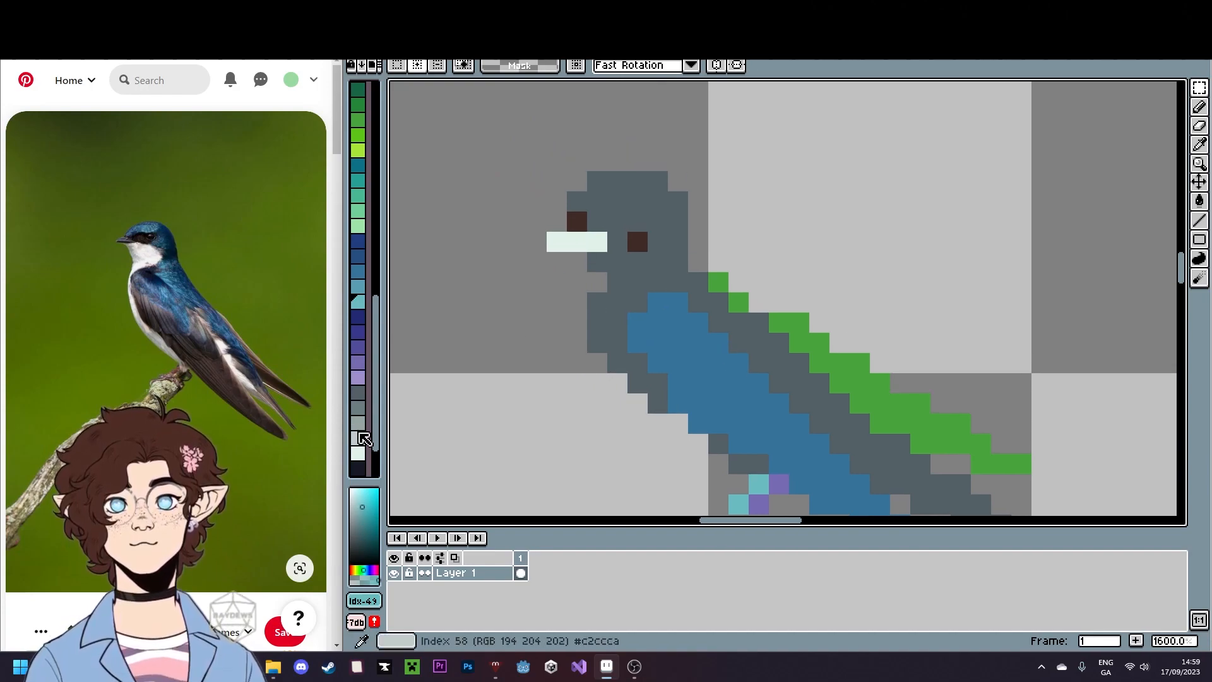
{"action": "left_click", "coordinate": [359, 467]}
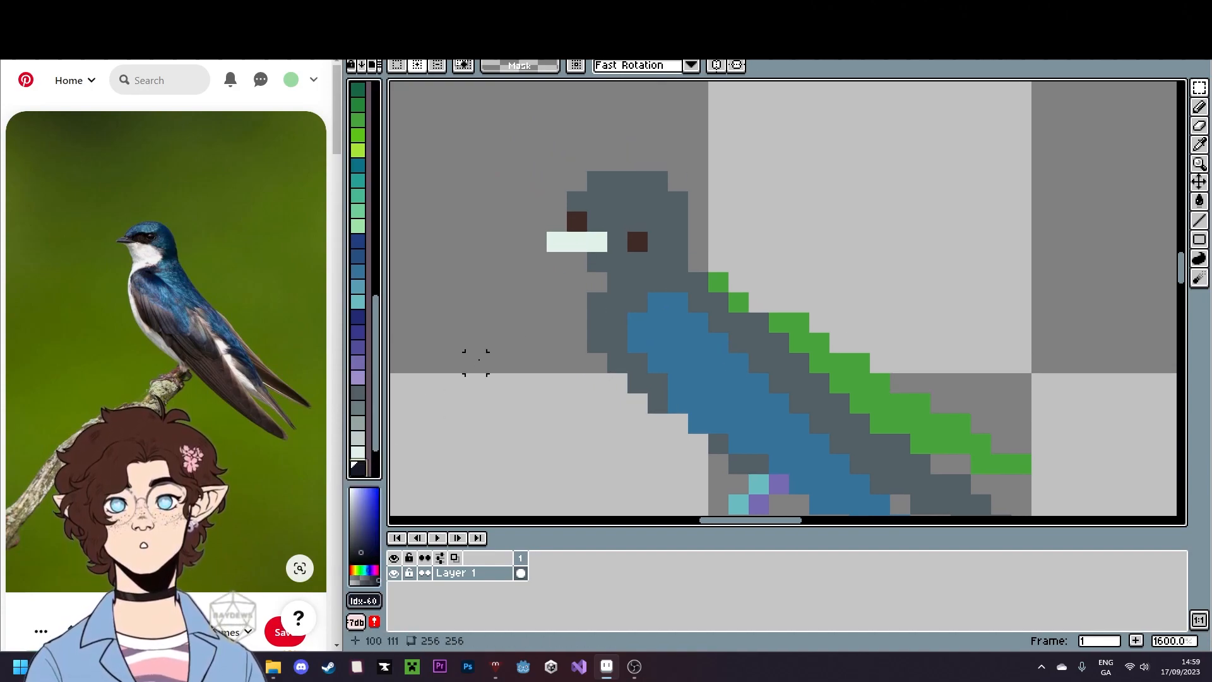
{"action": "scroll", "coordinate": [374, 351], "scroll_direction": "down", "scroll_amount": 4}
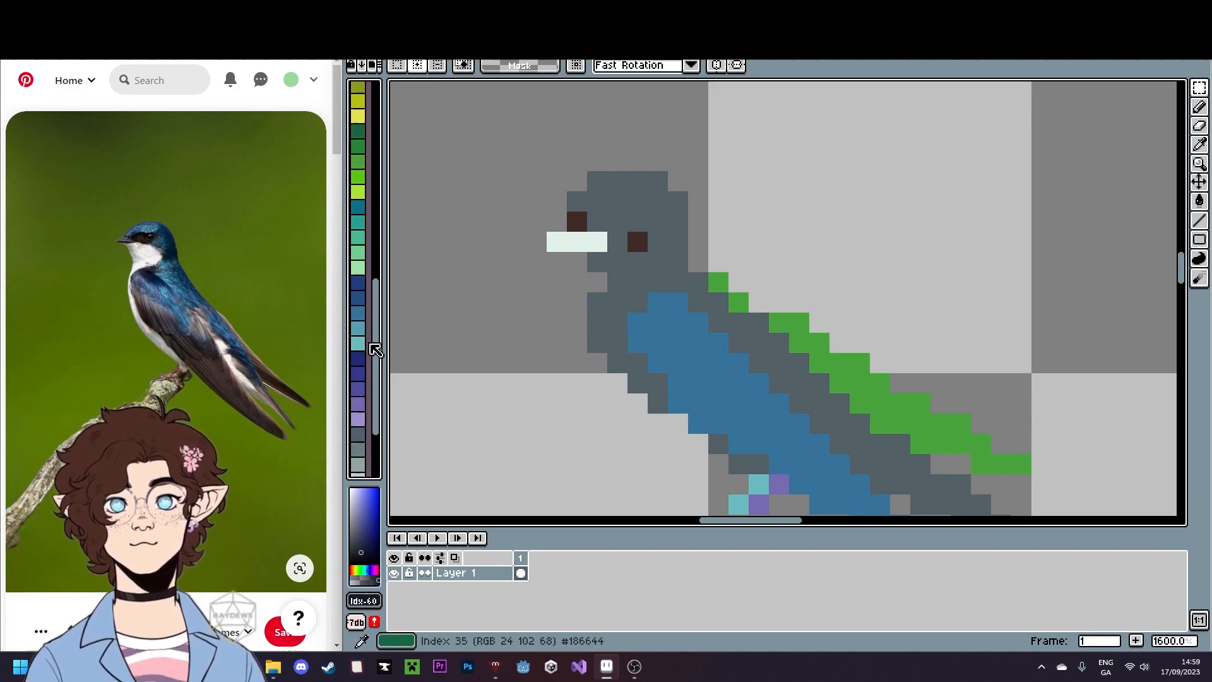
{"action": "left_click", "coordinate": [358, 331]}
{"action": "key", "text": "b"}
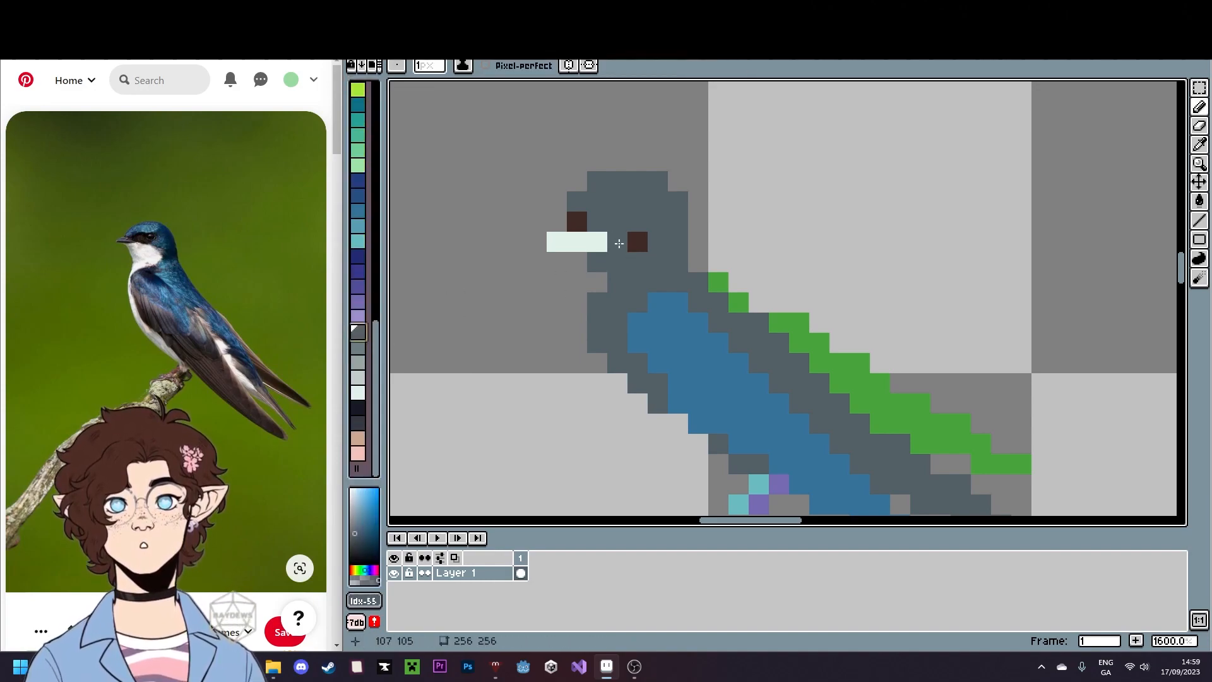
{"action": "left_click", "coordinate": [358, 346]}
{"action": "key", "text": "g"}
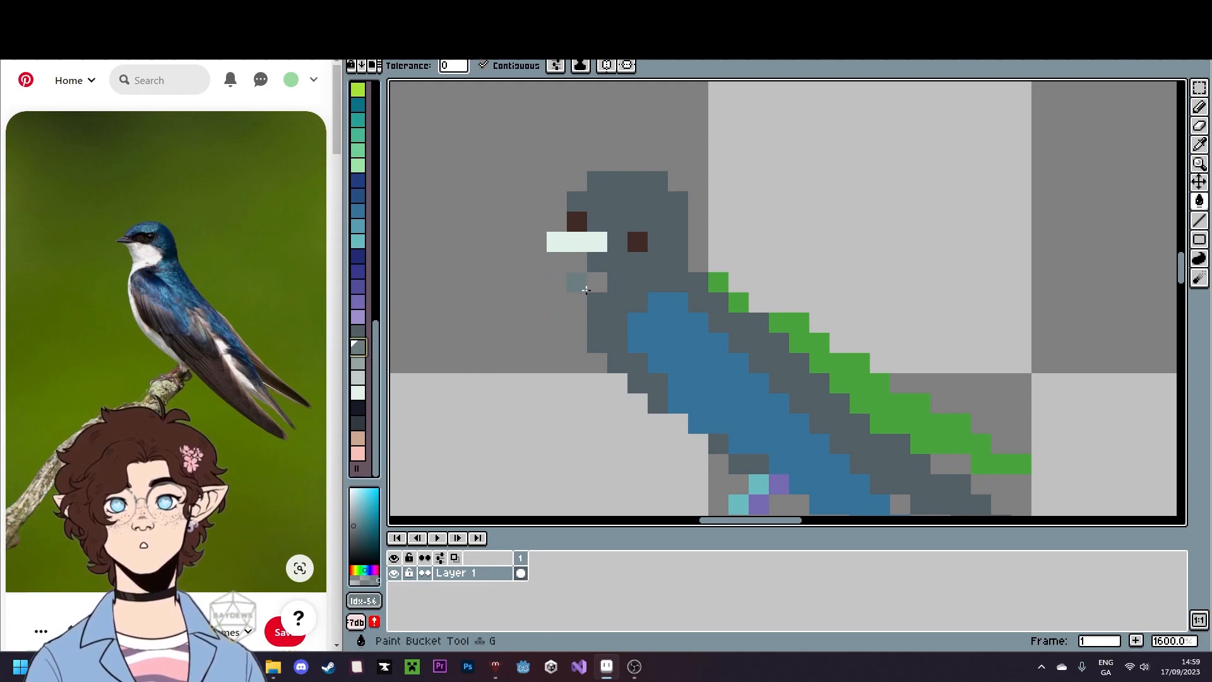
{"action": "left_click", "coordinate": [591, 307]}
- Paint a dark slate eye stripe in palette colour 55 from the base of the beak across and behind the eye
{"action": "left_click", "coordinate": [358, 331]}
{"action": "key", "text": "b"}
{"action": "left_click", "coordinate": [597, 221]}
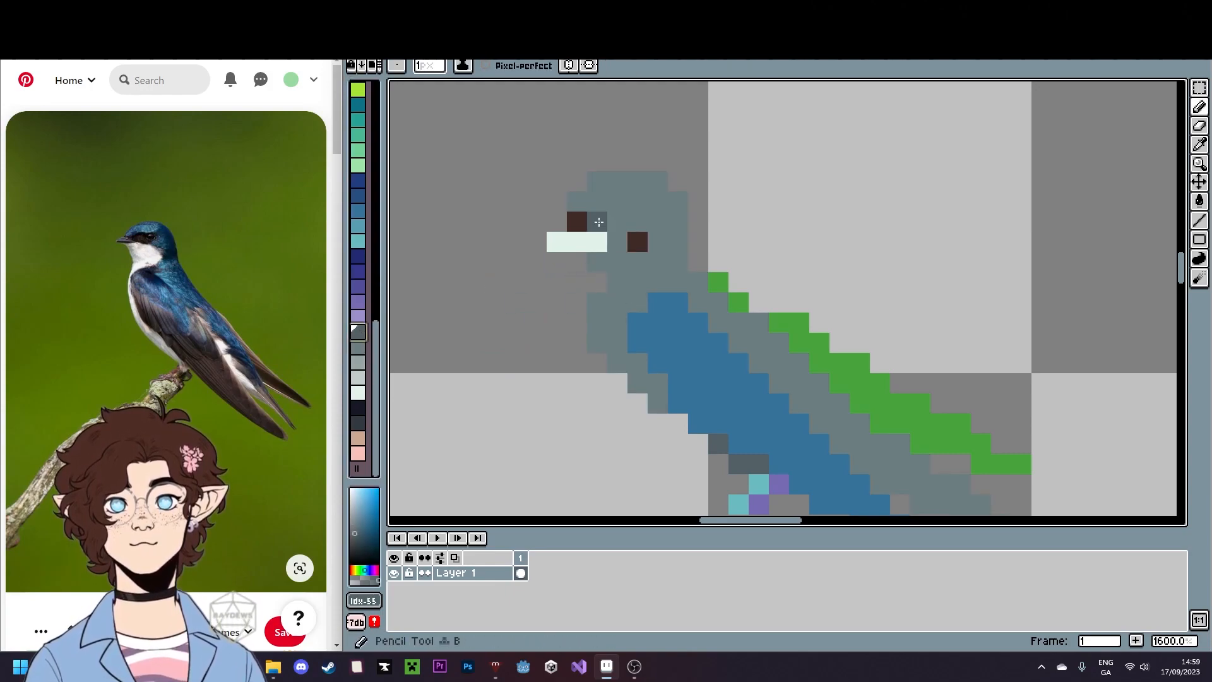
{"action": "scroll", "coordinate": [597, 221], "scroll_direction": "up", "scroll_amount": 3}
{"action": "mouse_move", "coordinate": [641, 252]}
{"action": "left_mouse_down"}
{"action": "mouse_move", "coordinate": [683, 238]}
{"action": "mouse_move", "coordinate": [705, 265]}
{"action": "left_mouse_up"}
{"action": "scroll", "coordinate": [593, 230], "scroll_direction": "down", "scroll_amount": 5}
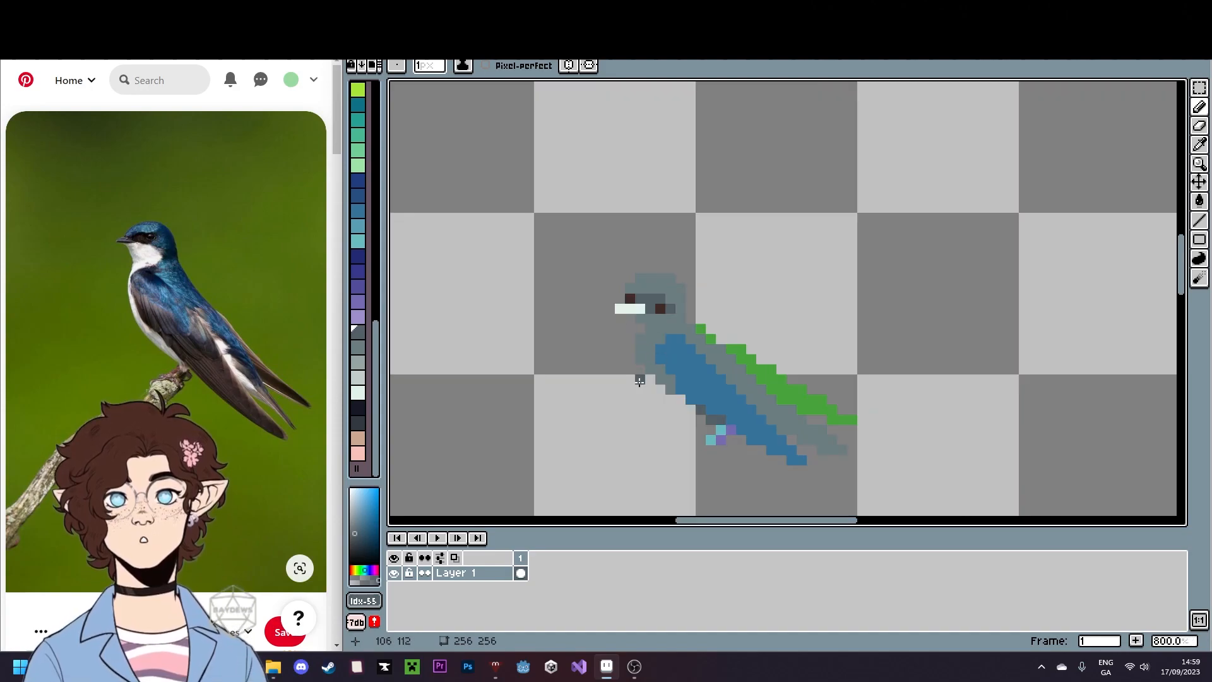
{"action": "scroll", "coordinate": [639, 356], "scroll_direction": "up", "scroll_amount": 3}
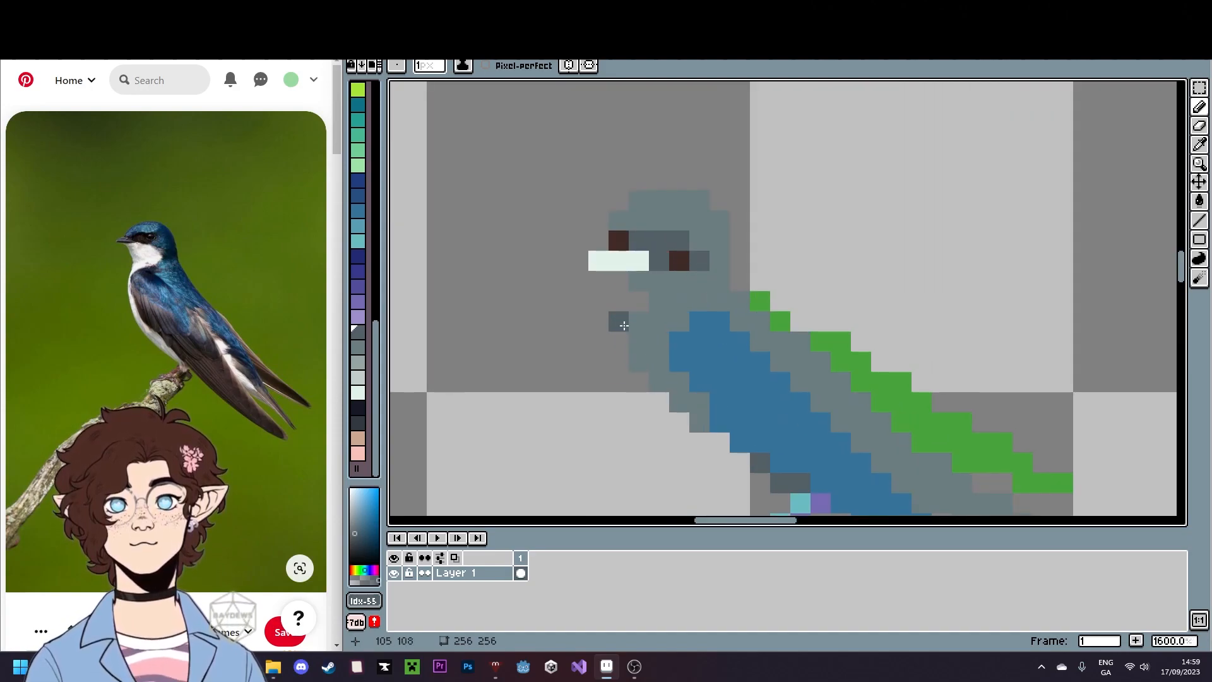
- Fill the beak with pink palette colour 63 and start the throat patch in the near-white swatch with the Pencil tool
{"action": "left_click", "coordinate": [362, 453]}
{"action": "key", "text": "g"}
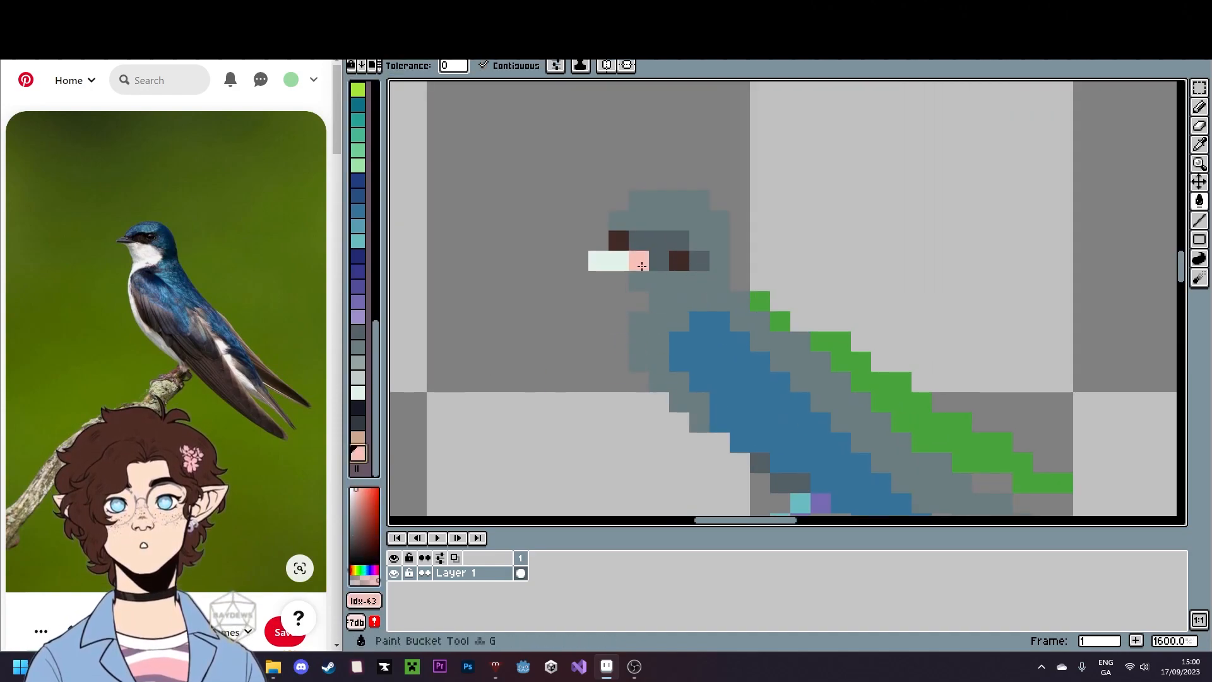
{"action": "left_click", "coordinate": [628, 260]}
{"action": "left_click", "coordinate": [356, 394]}
{"action": "left_click_drag", "start_coordinate": [699, 301], "coordinate": [581, 227]}
{"action": "key", "text": "b"}
{"action": "left_click", "coordinate": [575, 217]}
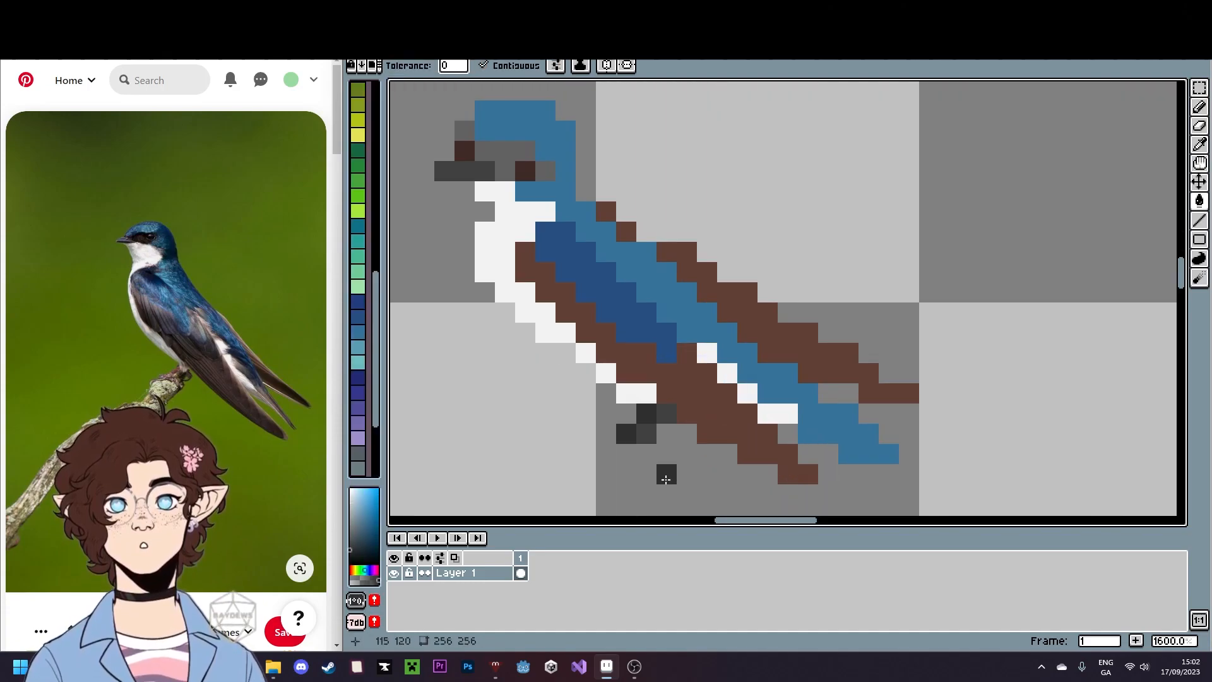
- Sample the near wing's brown, darken it to a near-black brown, and fill the near wing with it
{"action": "key", "text": "i"}
{"action": "left_click", "coordinate": [689, 357]}
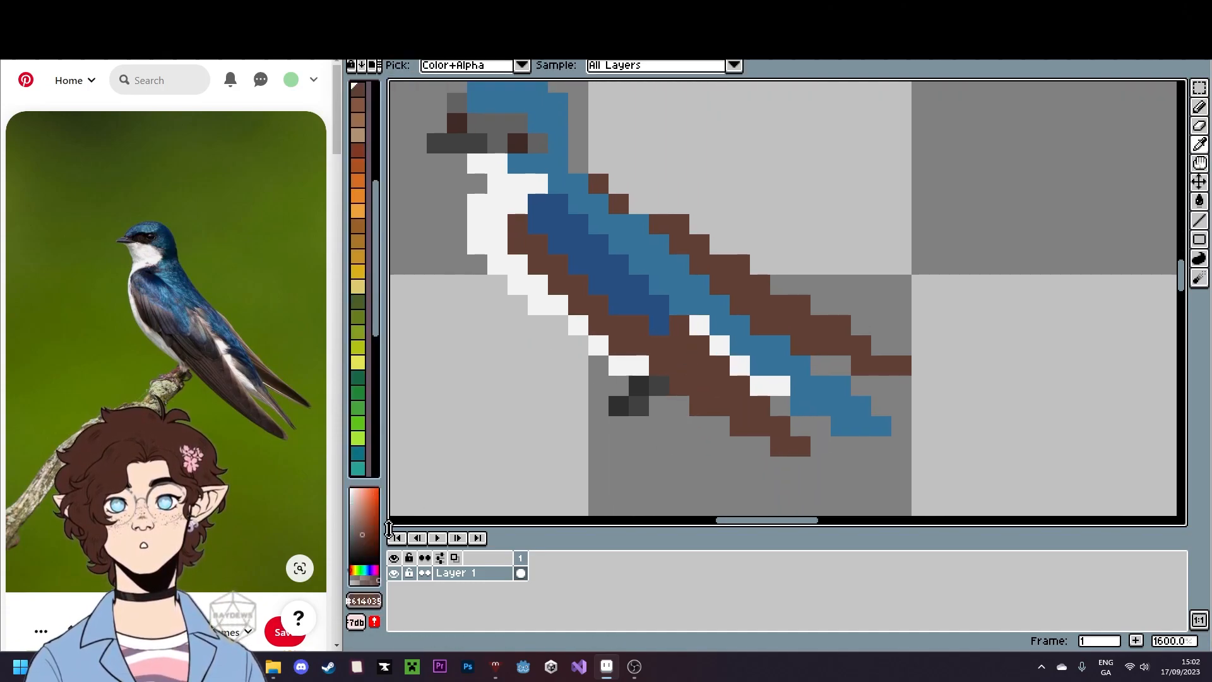
{"action": "left_click", "coordinate": [362, 541]}
{"action": "key", "text": "b"}
{"action": "left_click", "coordinate": [580, 278]}
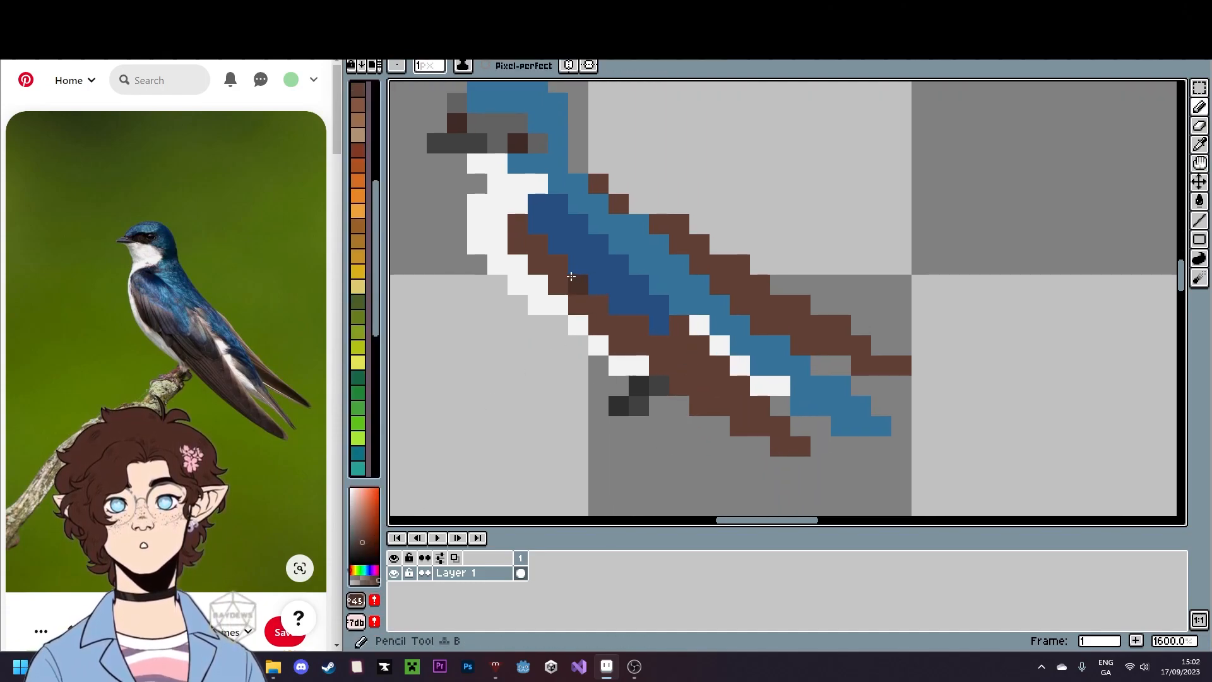
{"action": "key", "text": "g"}
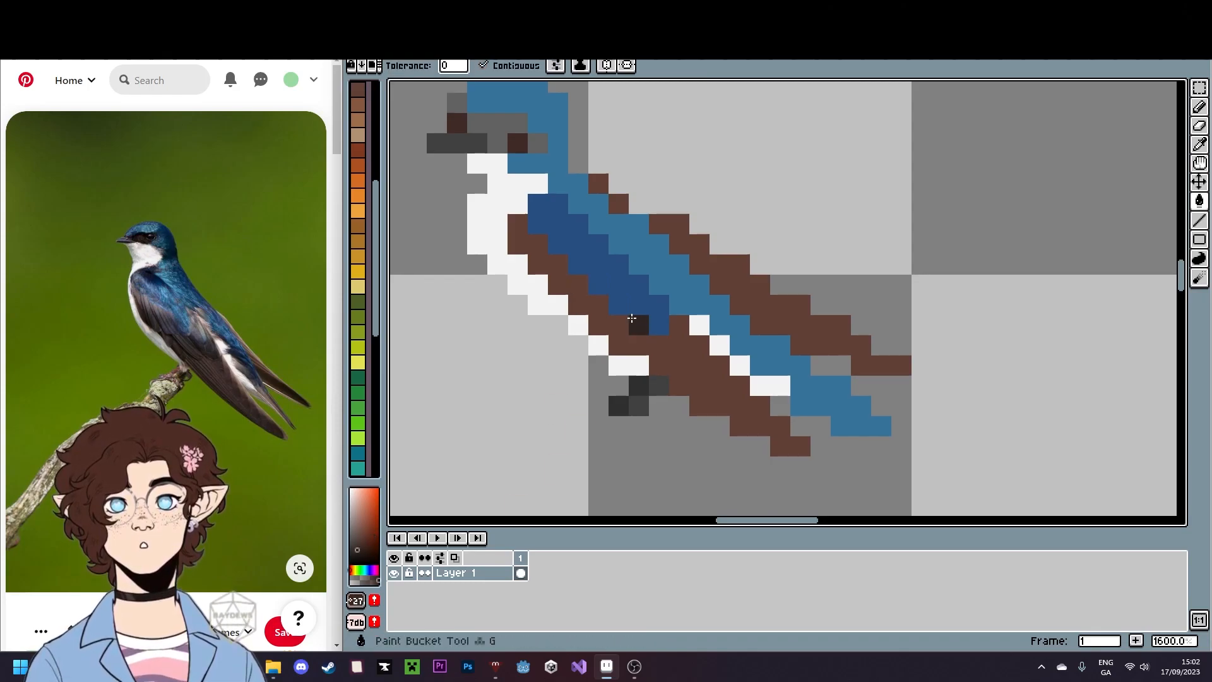
{"action": "left_click", "coordinate": [632, 324]}
- Fill the far wing with the same near-black brown and pencil over its detached brown pixels near the neck
{"action": "left_click", "coordinate": [717, 270]}
{"action": "scroll", "coordinate": [799, 377], "scroll_direction": "down", "scroll_amount": 5}
{"action": "scroll", "coordinate": [768, 333], "scroll_direction": "up", "scroll_amount": 3}
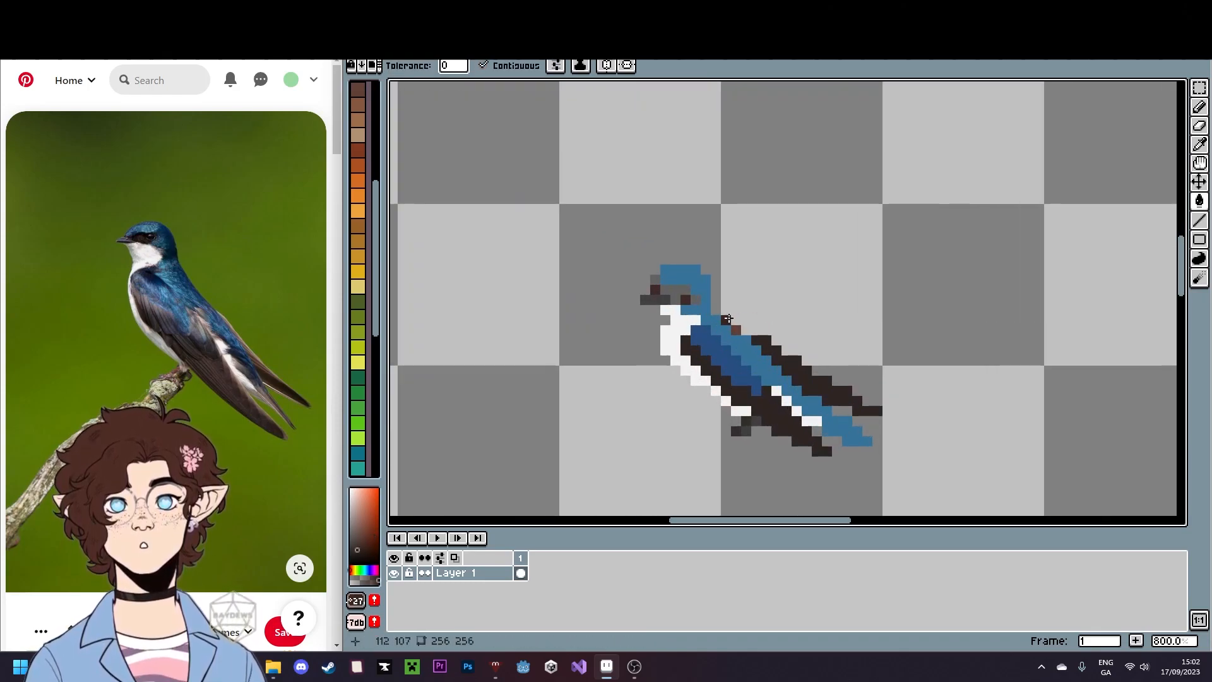
{"action": "key", "text": "b"}
{"action": "left_click", "coordinate": [737, 322]}
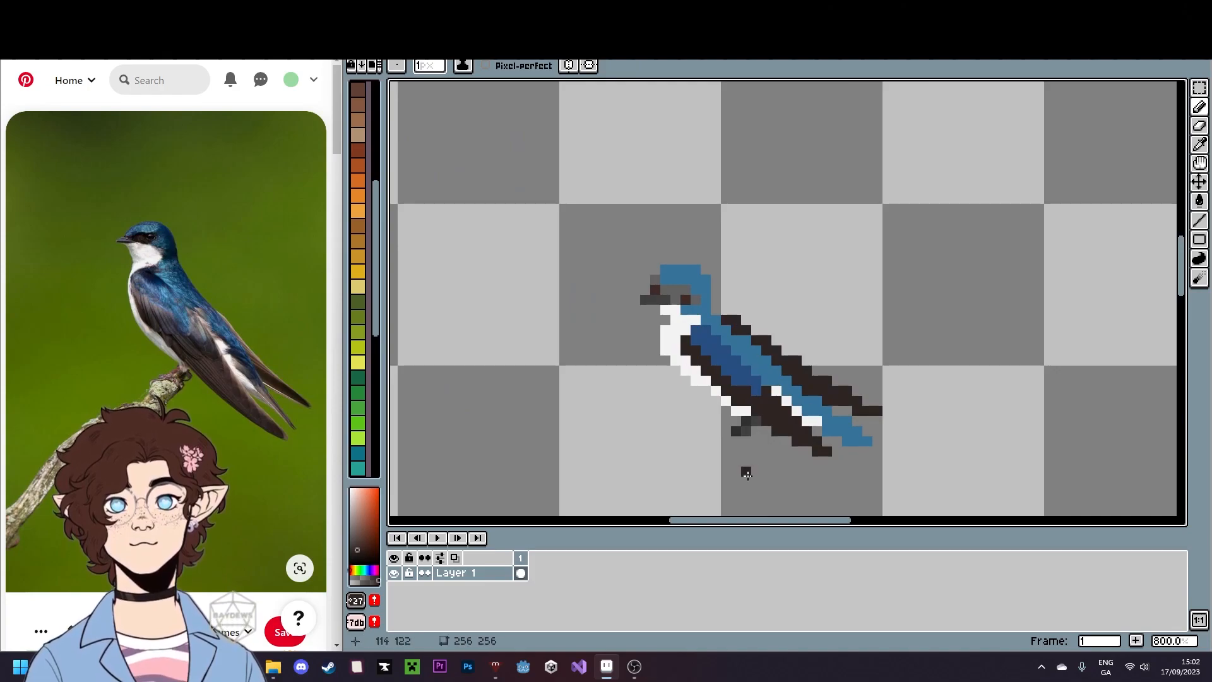
- Erase the far wing's dark pixels nearest the neck and trim a few more along its upper edge
{"action": "scroll", "coordinate": [746, 474], "scroll_direction": "up", "scroll_amount": 5}
{"action": "scroll", "coordinate": [744, 442], "scroll_direction": "down", "scroll_amount": 4}
{"action": "scroll", "coordinate": [744, 335], "scroll_direction": "up", "scroll_amount": 1}
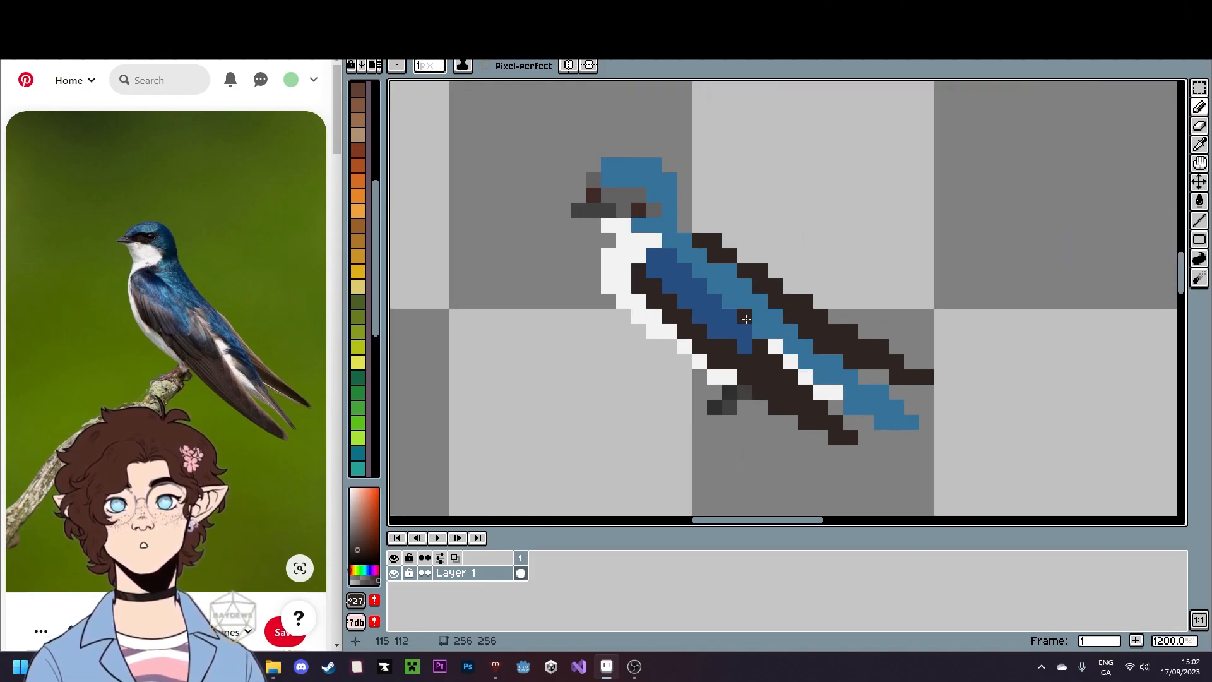
{"action": "key", "text": "e"}
{"action": "left_click_drag", "start_coordinate": [698, 228], "coordinate": [729, 255]}
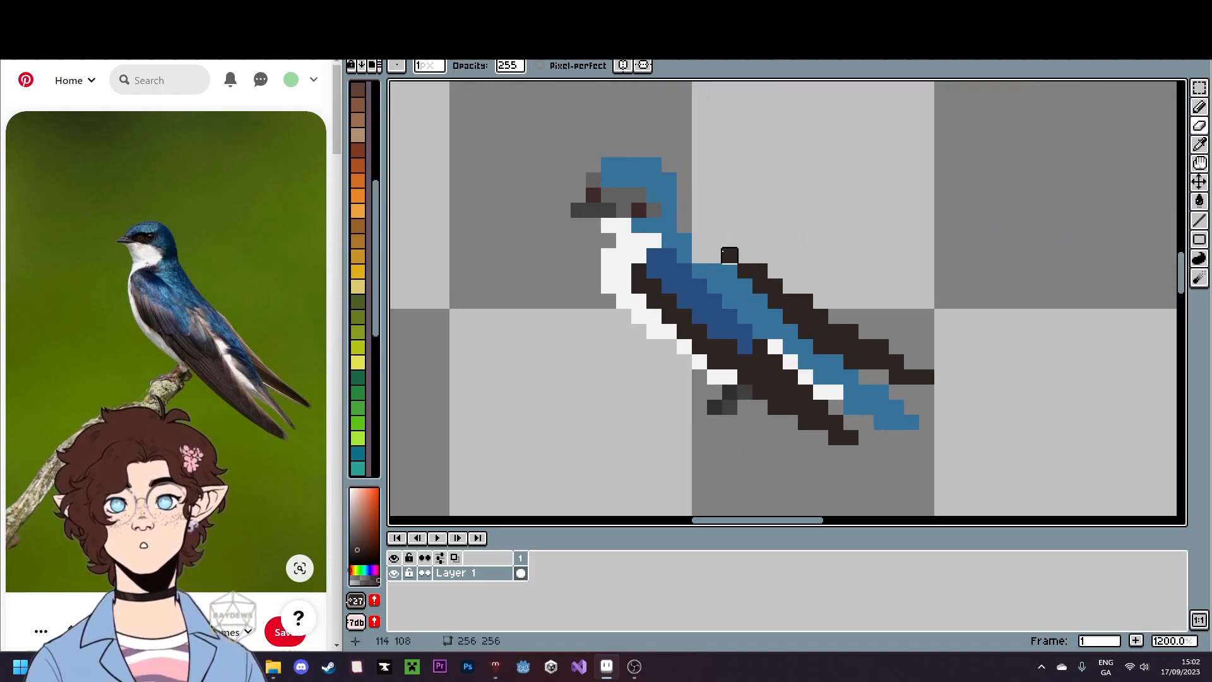
{"action": "left_click", "coordinate": [745, 271]}
{"action": "left_click_drag", "start_coordinate": [806, 301], "coordinate": [821, 316]}
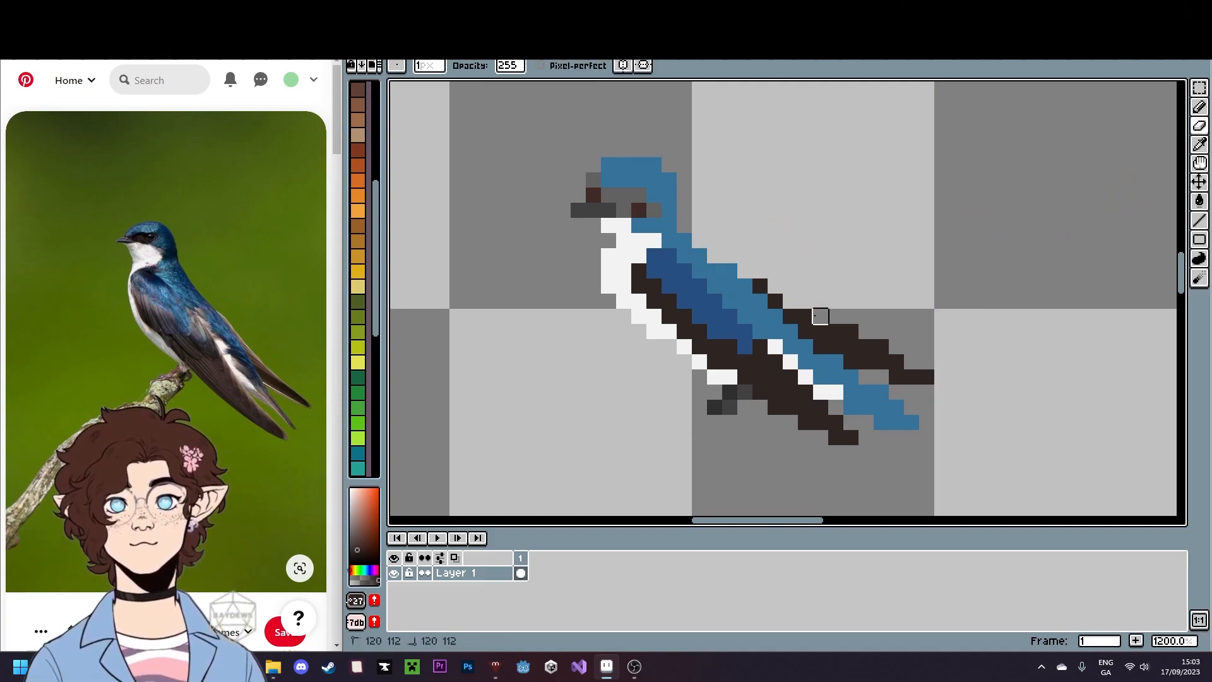
- Refine the far wing with the Pencil and Eraser, trimming pixels along its upper edge and shortening its tip by one pixel
{"action": "scroll", "coordinate": [956, 361], "scroll_direction": "down", "scroll_amount": 5}
{"action": "scroll", "coordinate": [890, 395], "scroll_direction": "up", "scroll_amount": 9}
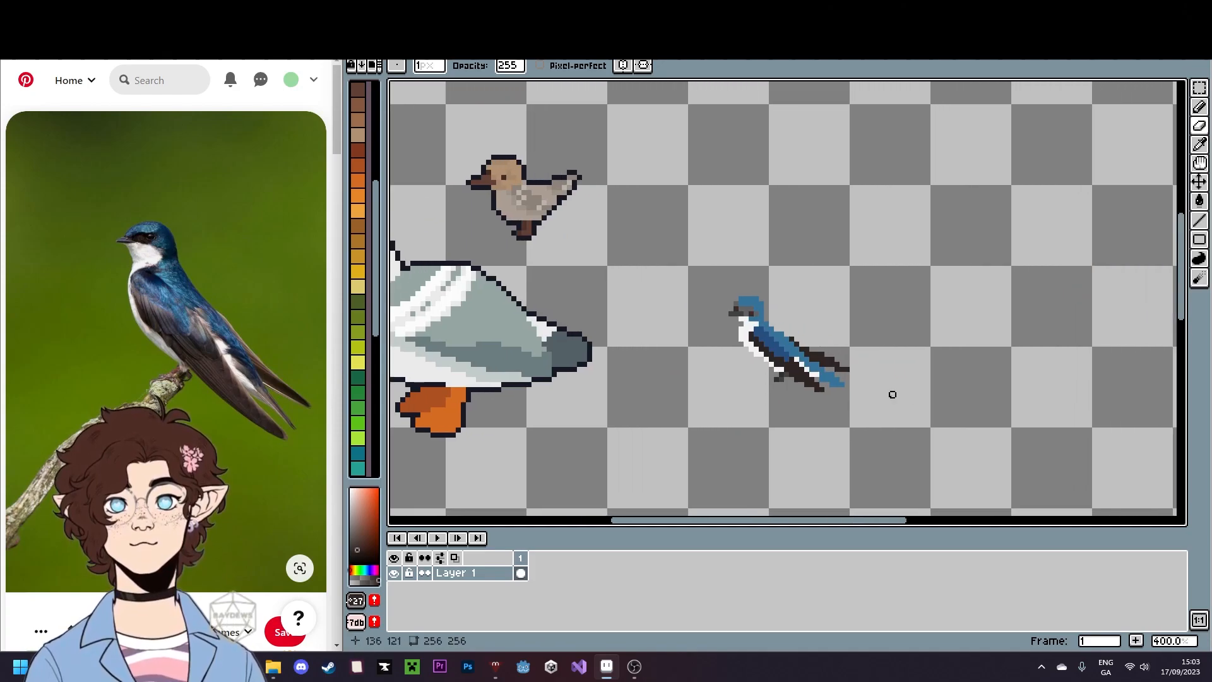
{"action": "key", "text": "b"}
{"action": "left_click", "coordinate": [618, 354]}
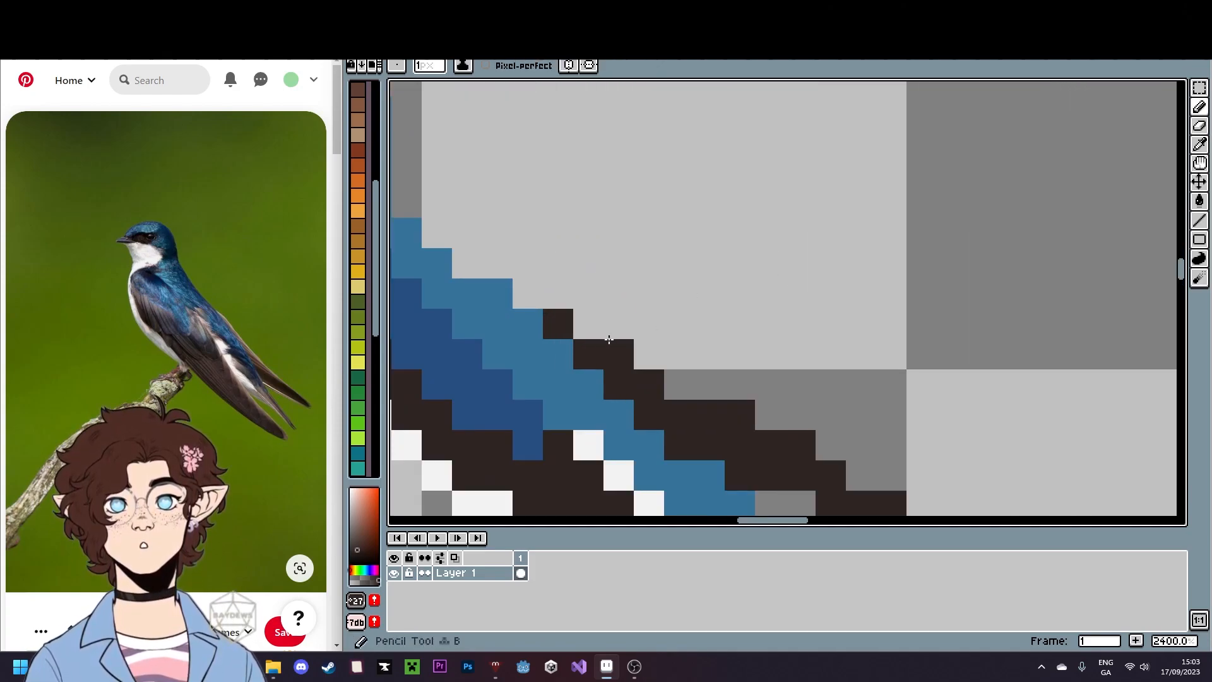
{"action": "left_click", "coordinate": [587, 324]}
{"action": "scroll", "coordinate": [917, 433], "scroll_direction": "down", "scroll_amount": 6}
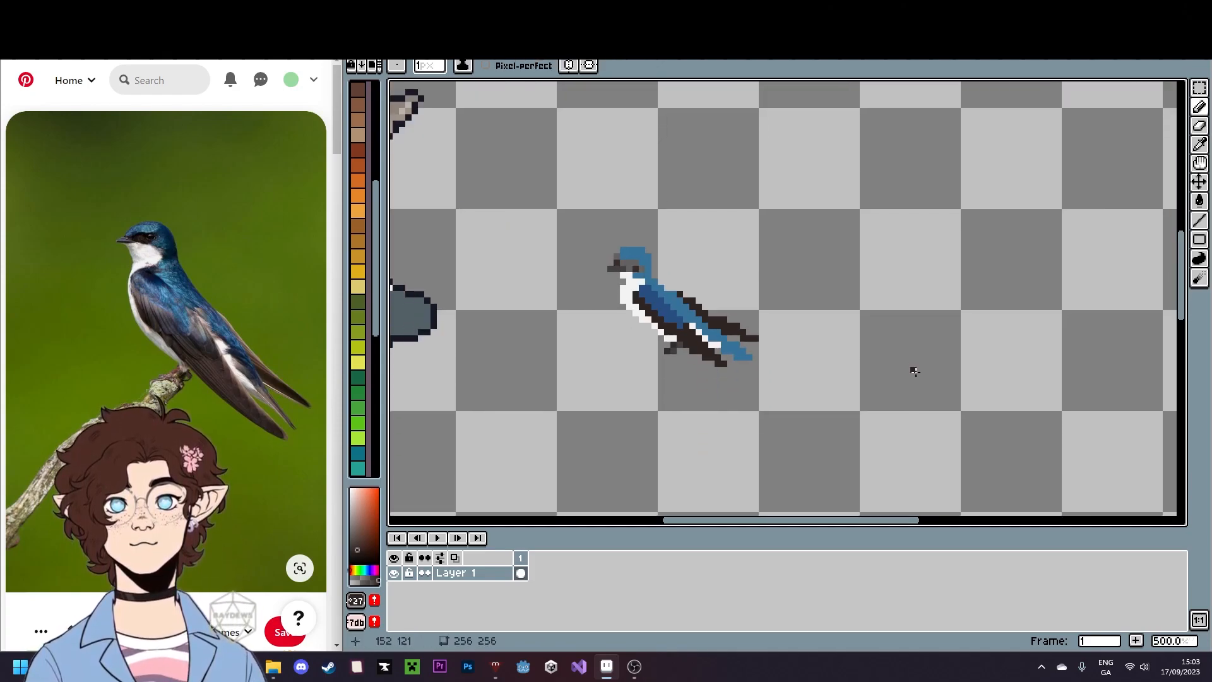
{"action": "scroll", "coordinate": [915, 371], "scroll_direction": "up", "scroll_amount": 6}
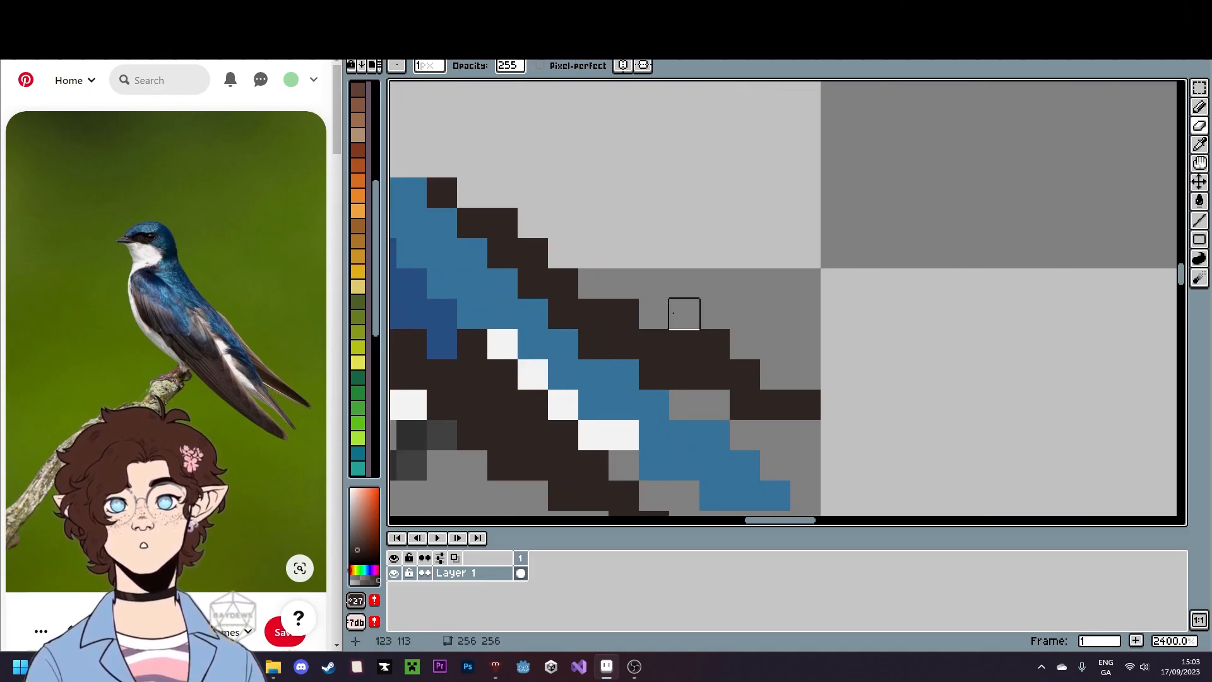
{"action": "key", "text": "e"}
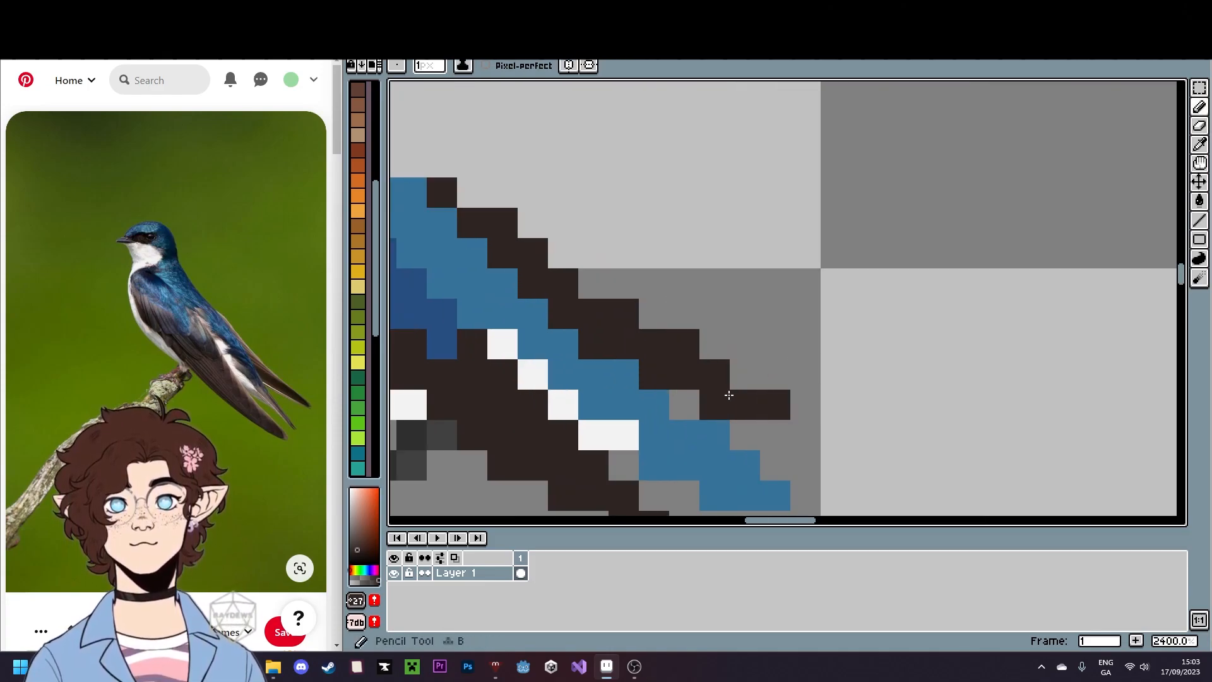
{"action": "scroll", "coordinate": [864, 447], "scroll_direction": "down", "scroll_amount": 8}
{"action": "scroll", "coordinate": [864, 448], "scroll_direction": "down", "scroll_amount": 1}
- Sample the dark blue of the shoulder patch and touch up a pixel at its front edge beside the near wing
{"action": "left_click_drag", "start_coordinate": [864, 448], "coordinate": [793, 291]}
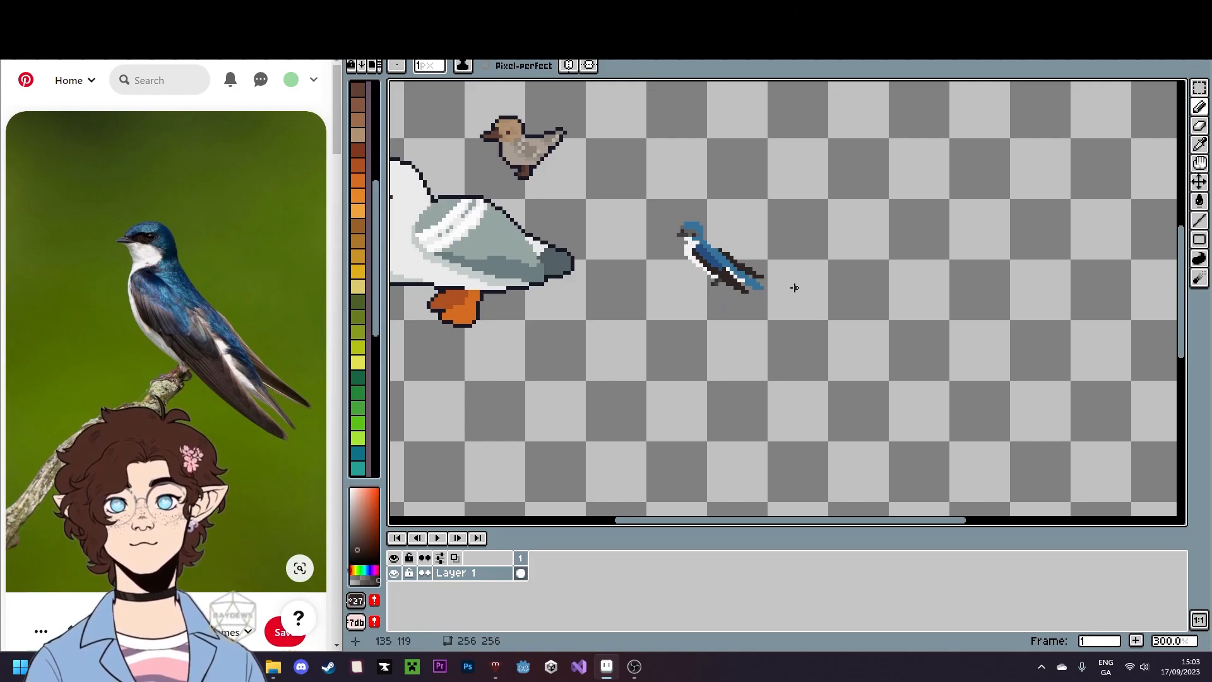
{"action": "scroll", "coordinate": [794, 285], "scroll_direction": "up", "scroll_amount": 4}
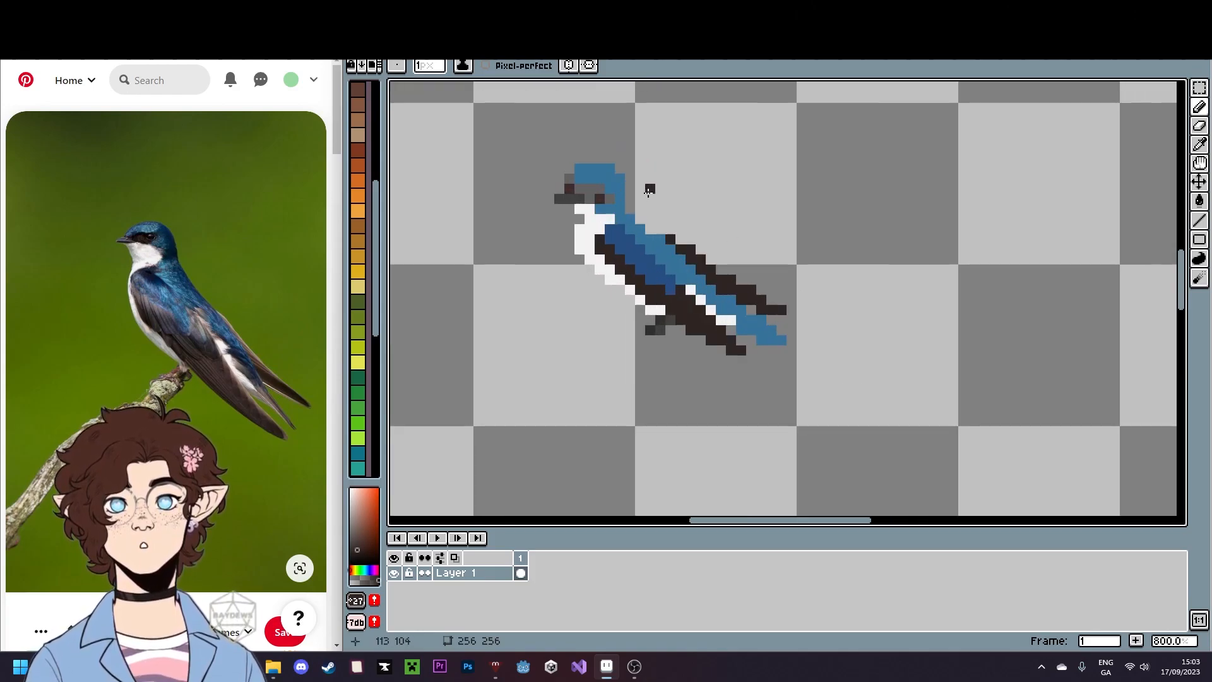
{"action": "left_click_drag", "start_coordinate": [658, 178], "coordinate": [658, 221]}
{"action": "scroll", "coordinate": [684, 344], "scroll_direction": "up", "scroll_amount": 1}
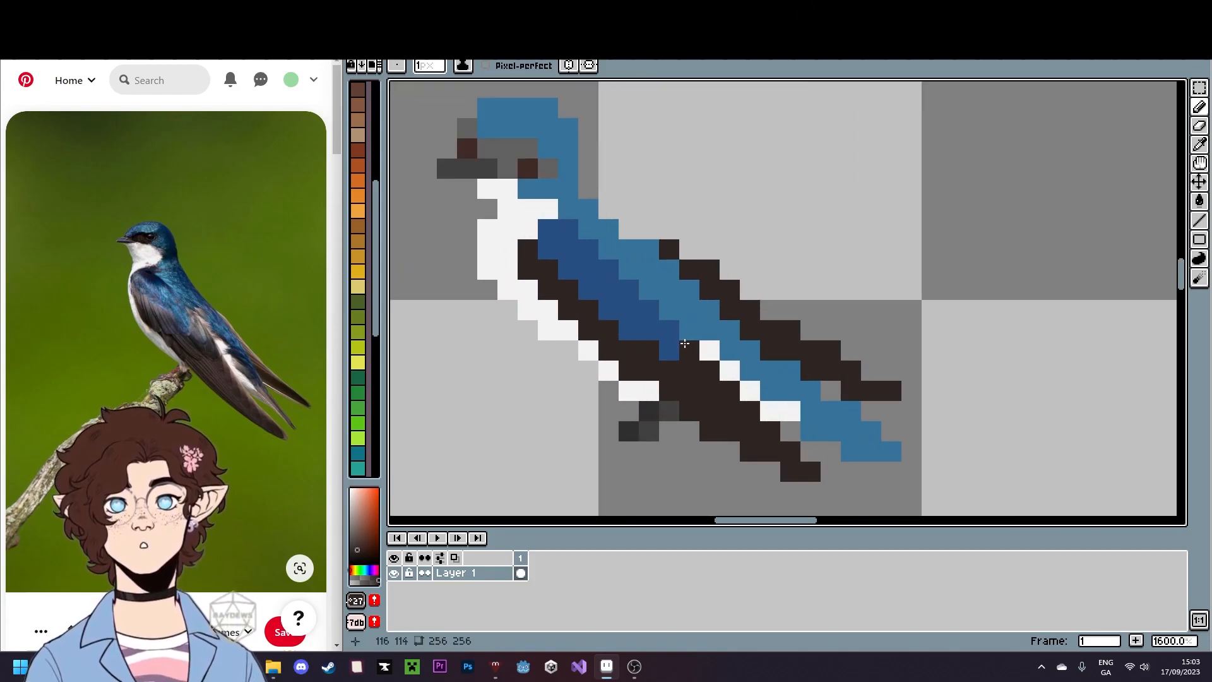
{"action": "scroll", "coordinate": [679, 313], "scroll_direction": "down", "scroll_amount": 4}
{"action": "left_click_drag", "start_coordinate": [1042, 325], "coordinate": [812, 349]}
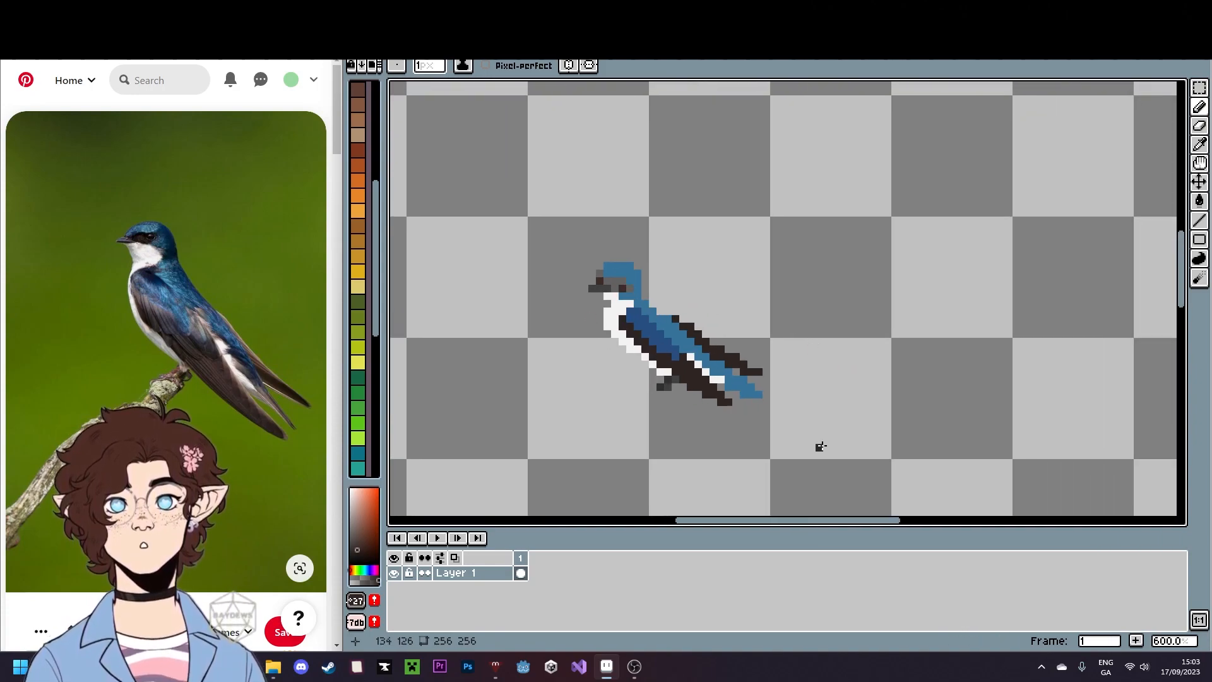
{"action": "scroll", "coordinate": [634, 332], "scroll_direction": "up", "scroll_amount": 4}
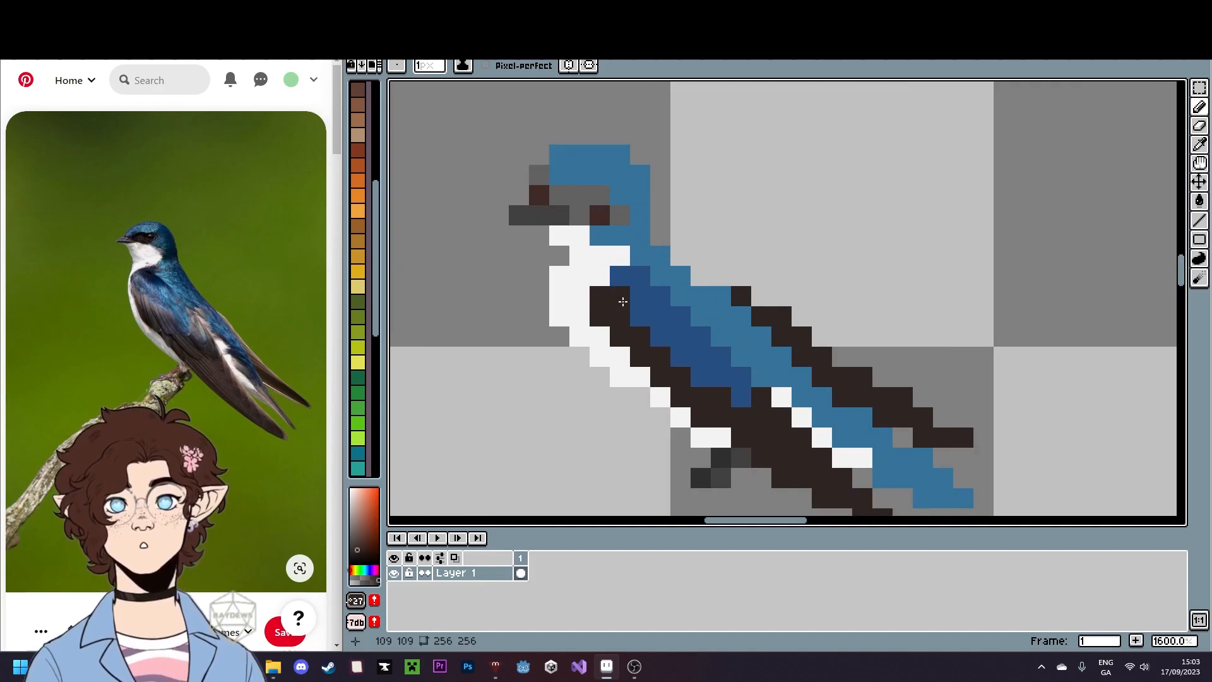
{"action": "left_click", "coordinate": [621, 274], "text": "alt"}
{"action": "left_click", "coordinate": [620, 296]}
{"action": "key", "text": "space"}
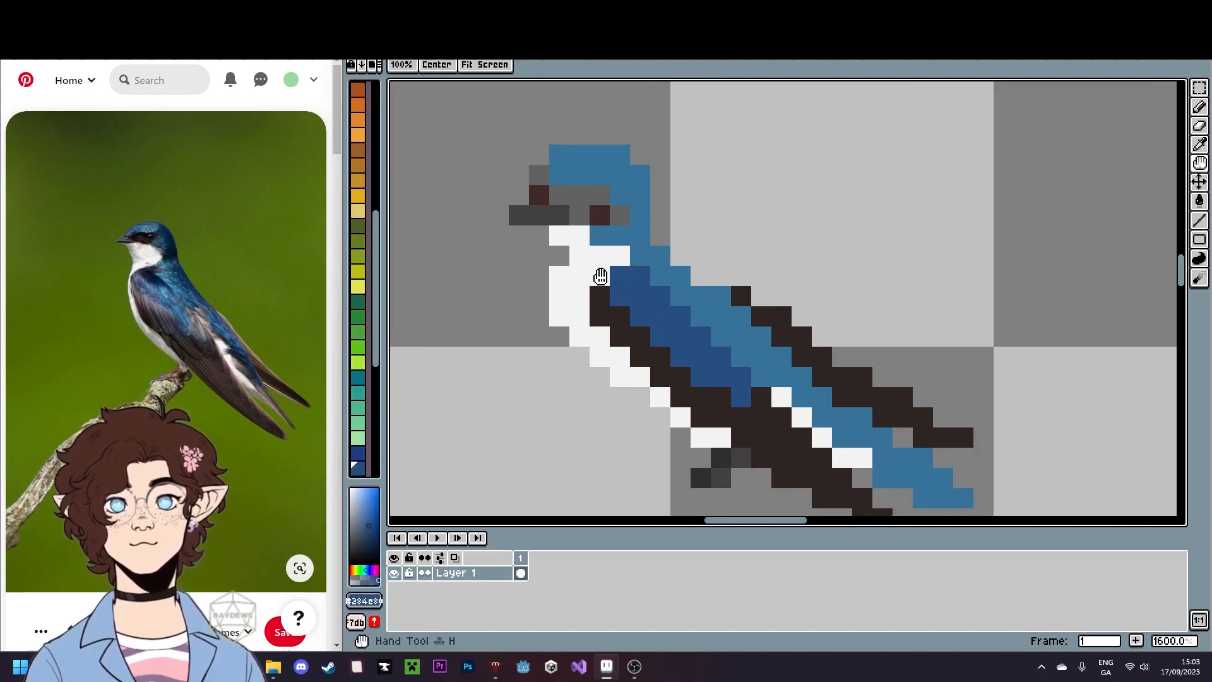
- Extend the dark blue shoulder patch forward and down over the near wing's front edge, beside the white chest
{"action": "left_click_drag", "start_coordinate": [600, 276], "coordinate": [587, 289]}
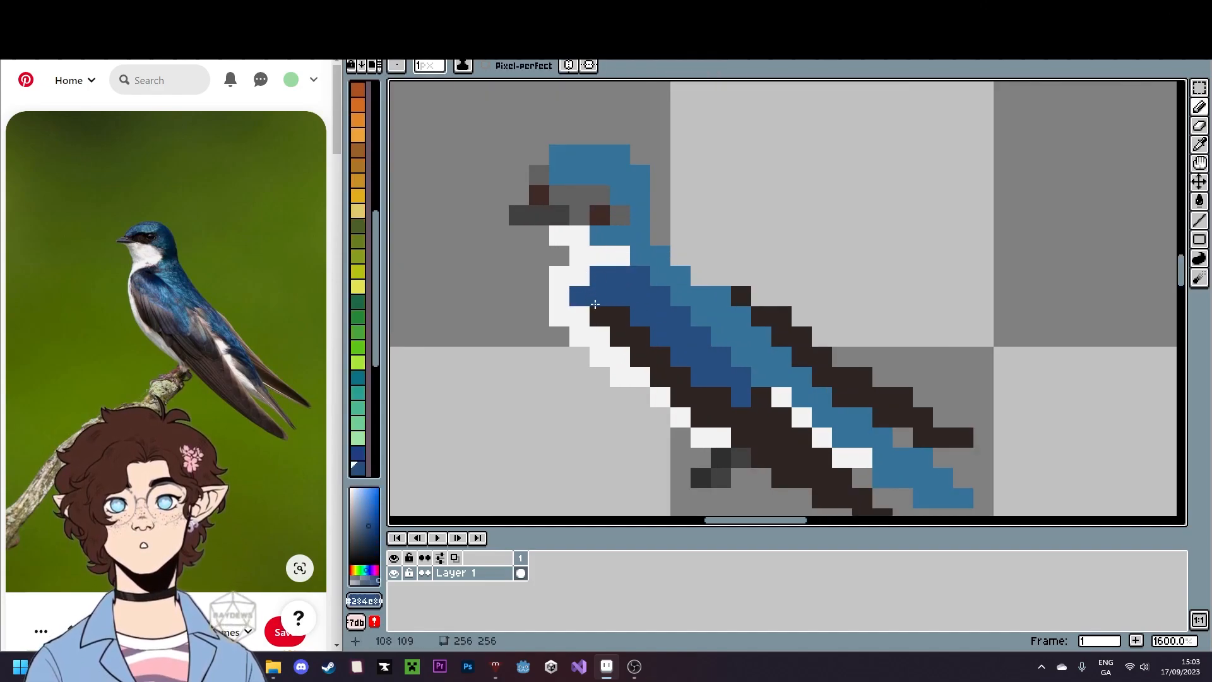
{"action": "scroll", "coordinate": [1157, 320], "scroll_direction": "down", "scroll_amount": 4}
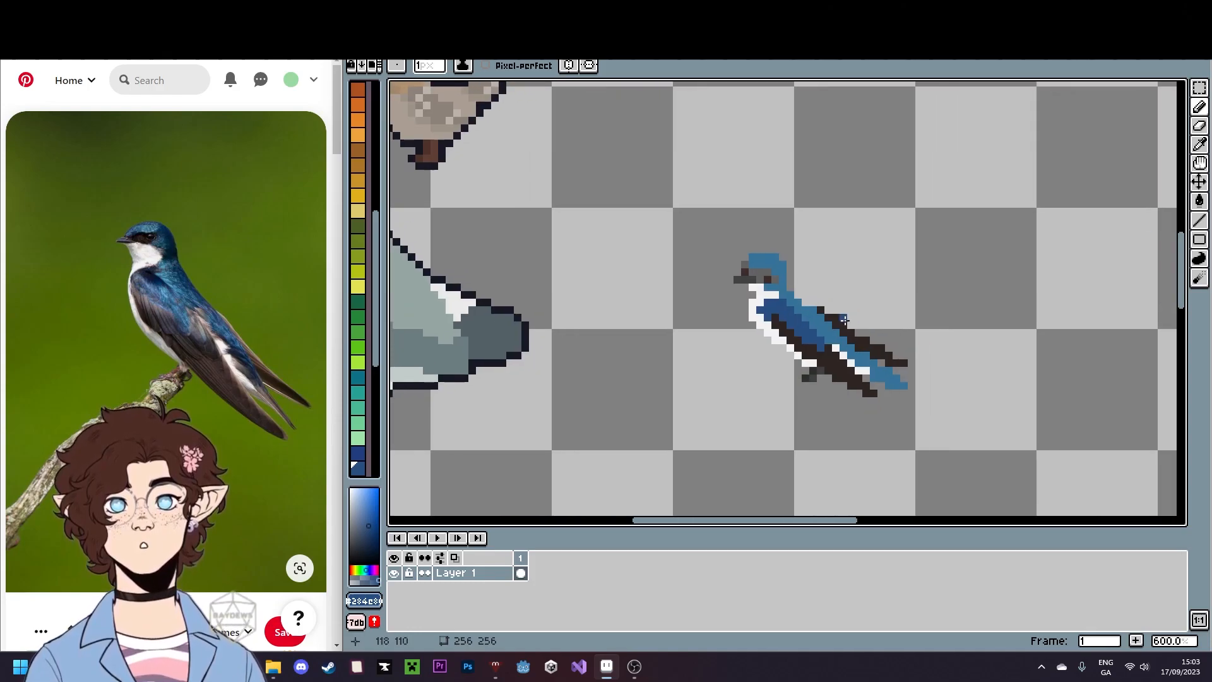
{"action": "scroll", "coordinate": [728, 284], "scroll_direction": "up", "scroll_amount": 4}
{"action": "left_click", "coordinate": [695, 320]}
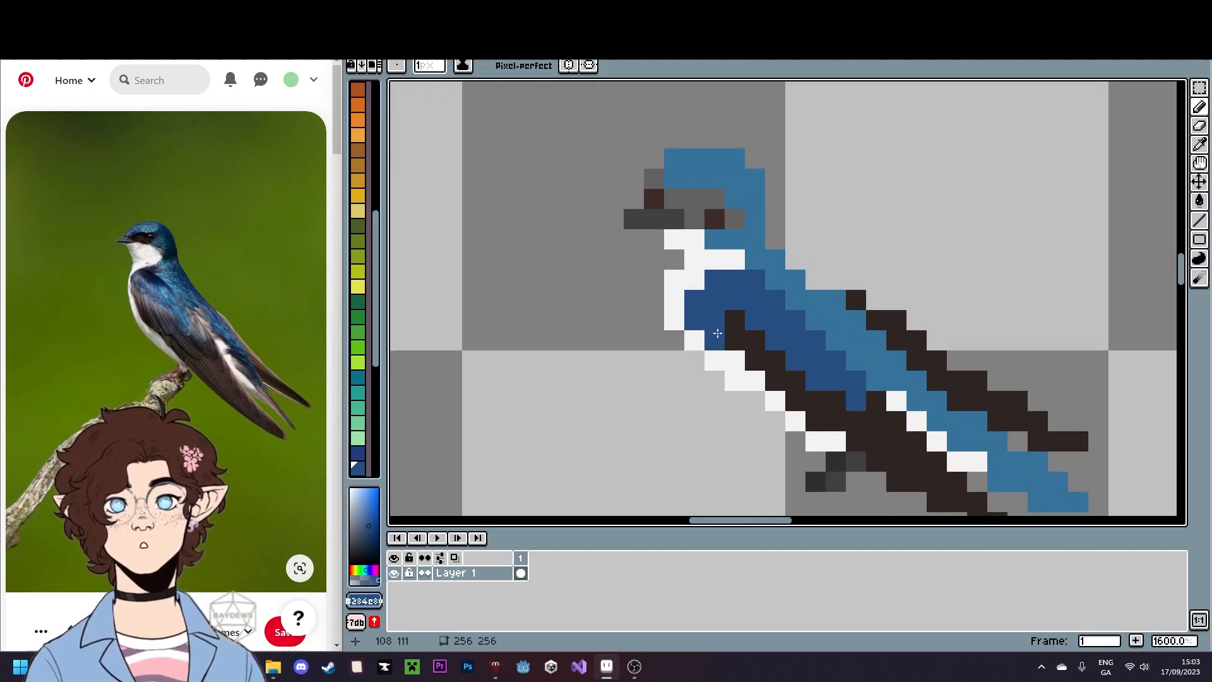
{"action": "scroll", "coordinate": [915, 268], "scroll_direction": "down", "scroll_amount": 4}
{"action": "left_click_drag", "start_coordinate": [996, 296], "coordinate": [897, 282]}
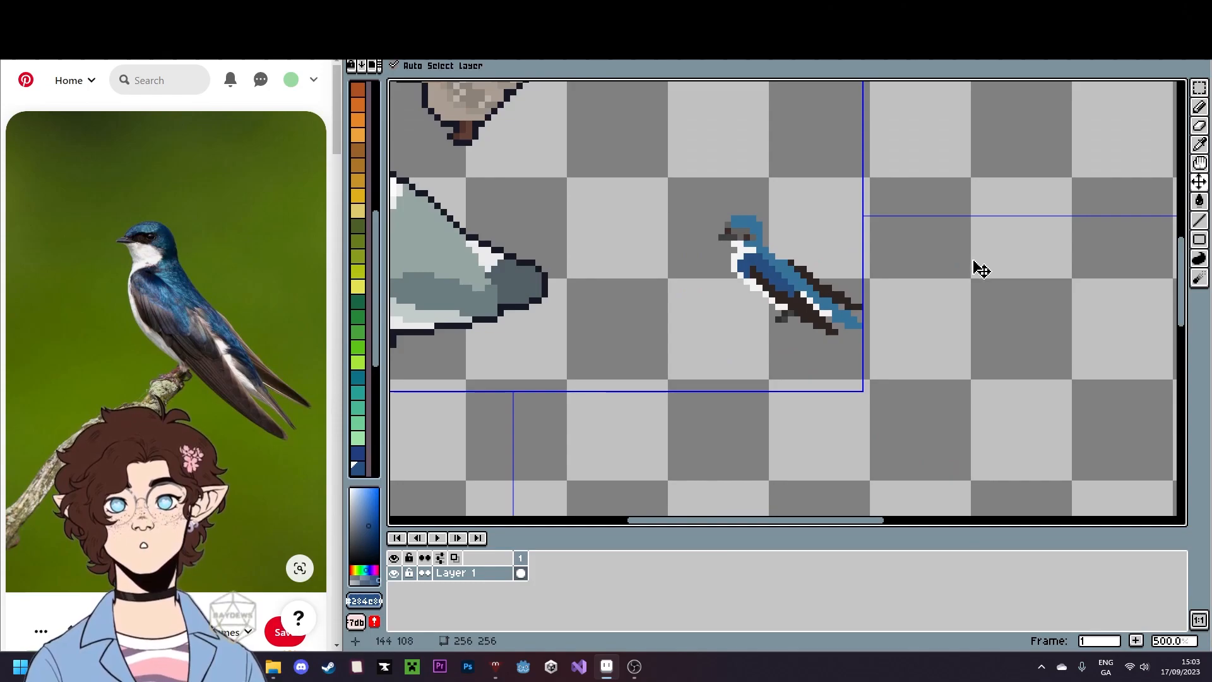
- Sample the wing's near-black brown and pencil it back along the near wing's front edge, below the dark blue shoulder patch
{"action": "scroll", "coordinate": [792, 266], "scroll_direction": "up", "scroll_amount": 4}
{"action": "left_click_drag", "start_coordinate": [638, 262], "coordinate": [645, 271]}
{"action": "key", "text": "i"}
{"action": "left_click", "coordinate": [664, 286]}
{"action": "key", "text": "b"}
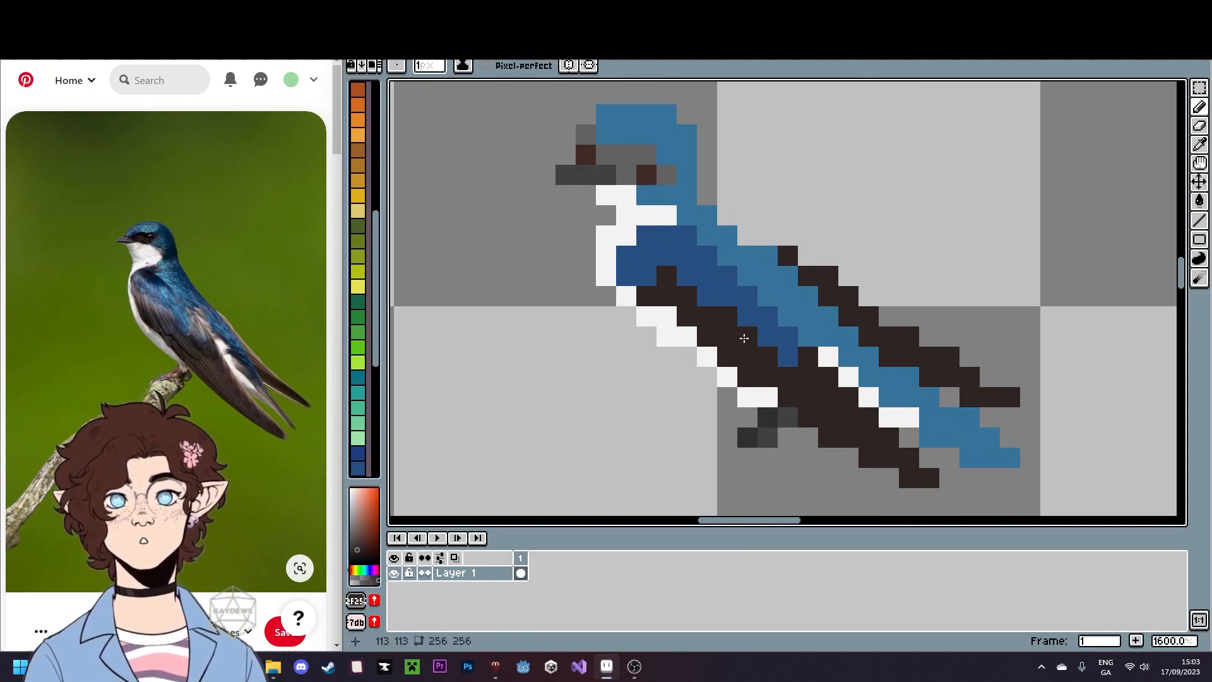
{"action": "scroll", "coordinate": [913, 372], "scroll_direction": "down", "scroll_amount": 1}
{"action": "scroll", "coordinate": [914, 372], "scroll_direction": "down", "scroll_amount": 3}
{"action": "scroll", "coordinate": [651, 300], "scroll_direction": "up", "scroll_amount": 3}
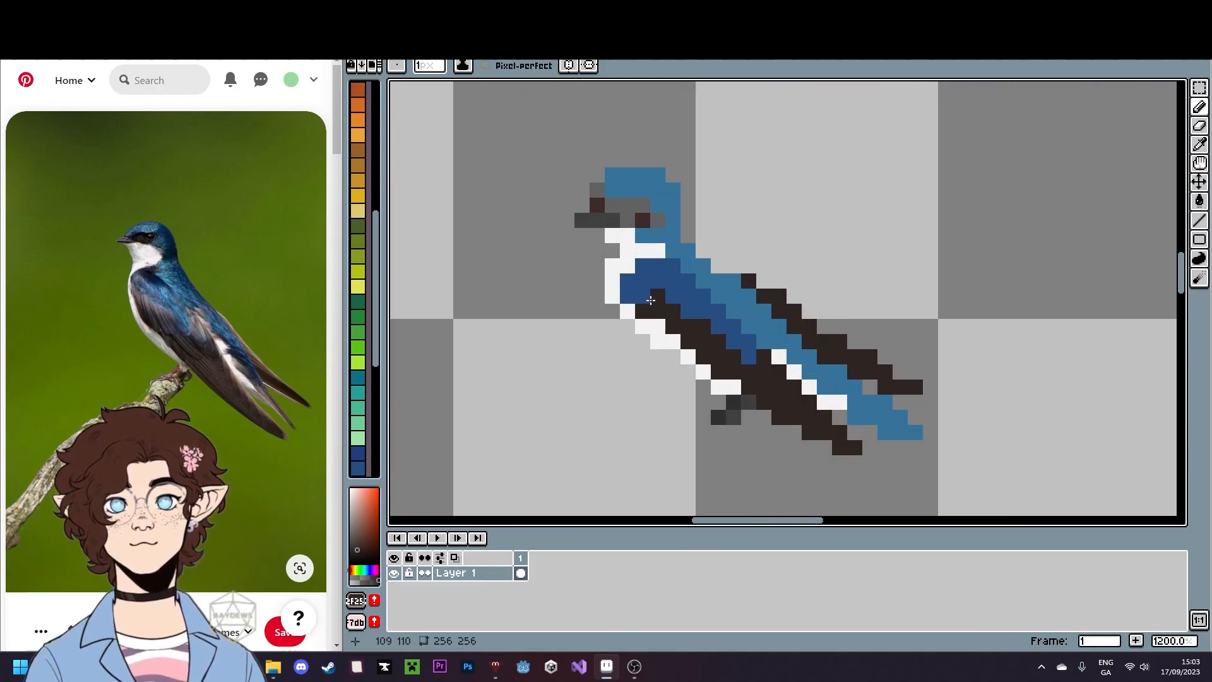
{"action": "scroll", "coordinate": [723, 320], "scroll_direction": "down", "scroll_amount": 4}
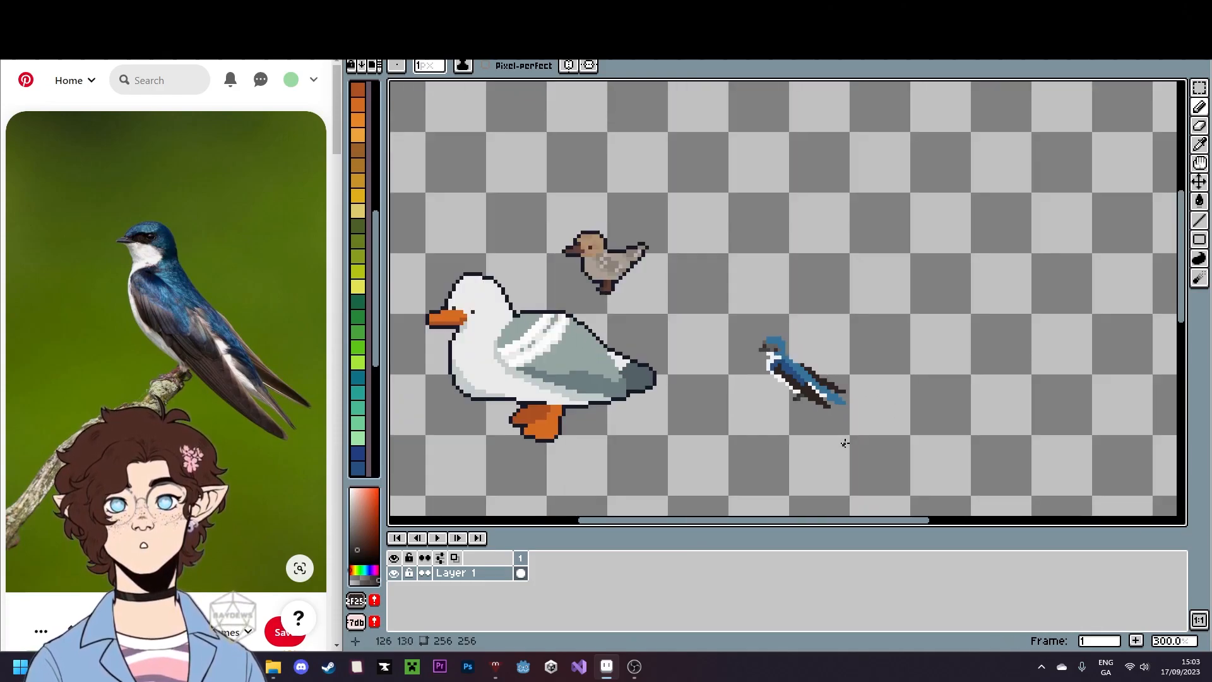
- Review the swallow's wing and shoulder colours at several zoom levels and against the neighbouring birds
{"action": "scroll", "coordinate": [838, 438], "scroll_direction": "up", "scroll_amount": 2}
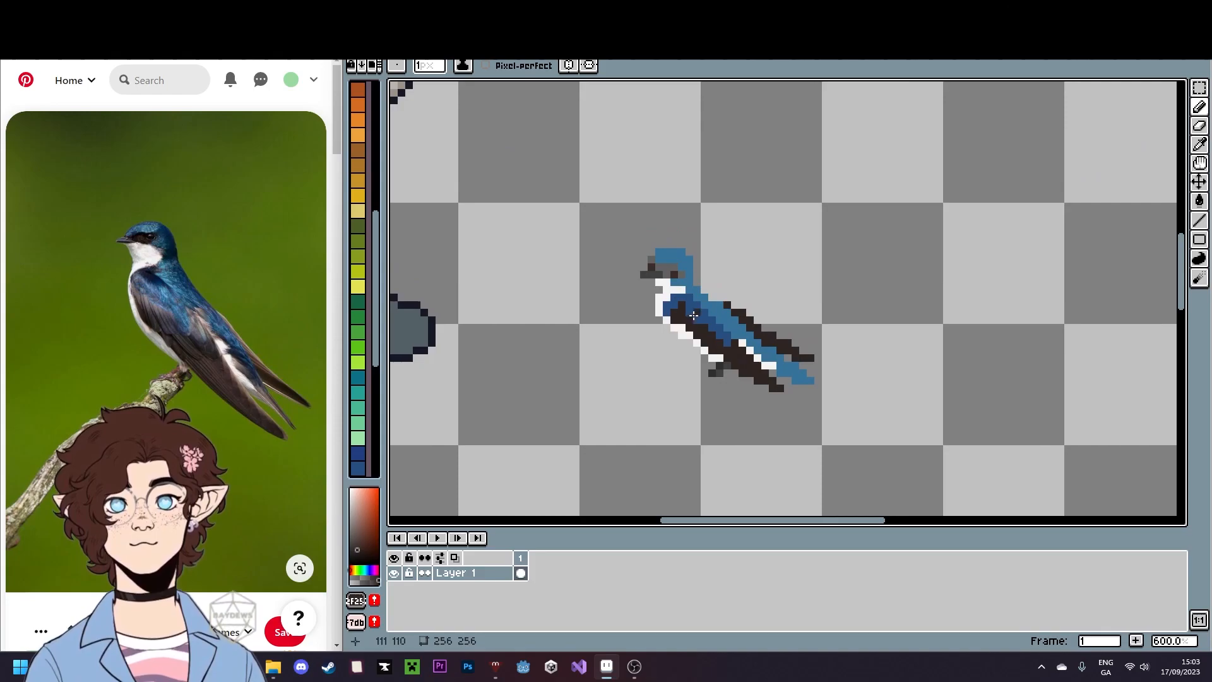
{"action": "scroll", "coordinate": [766, 432], "scroll_direction": "down", "scroll_amount": 3}
{"action": "left_click_drag", "start_coordinate": [758, 442], "coordinate": [665, 397]}
{"action": "scroll", "coordinate": [655, 375], "scroll_direction": "up", "scroll_amount": 6}
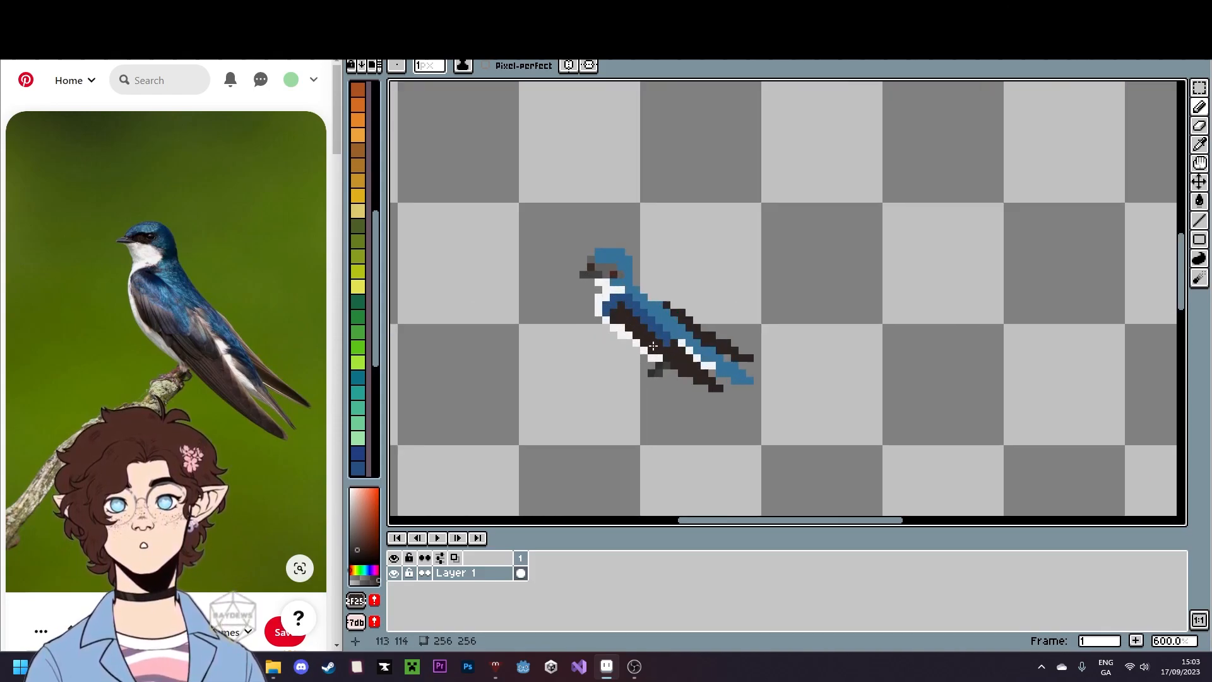
{"action": "left_click", "coordinate": [614, 271], "text": "alt"}
{"action": "left_click", "coordinate": [596, 272], "text": "alt"}
{"action": "left_click", "coordinate": [599, 268], "text": "alt"}
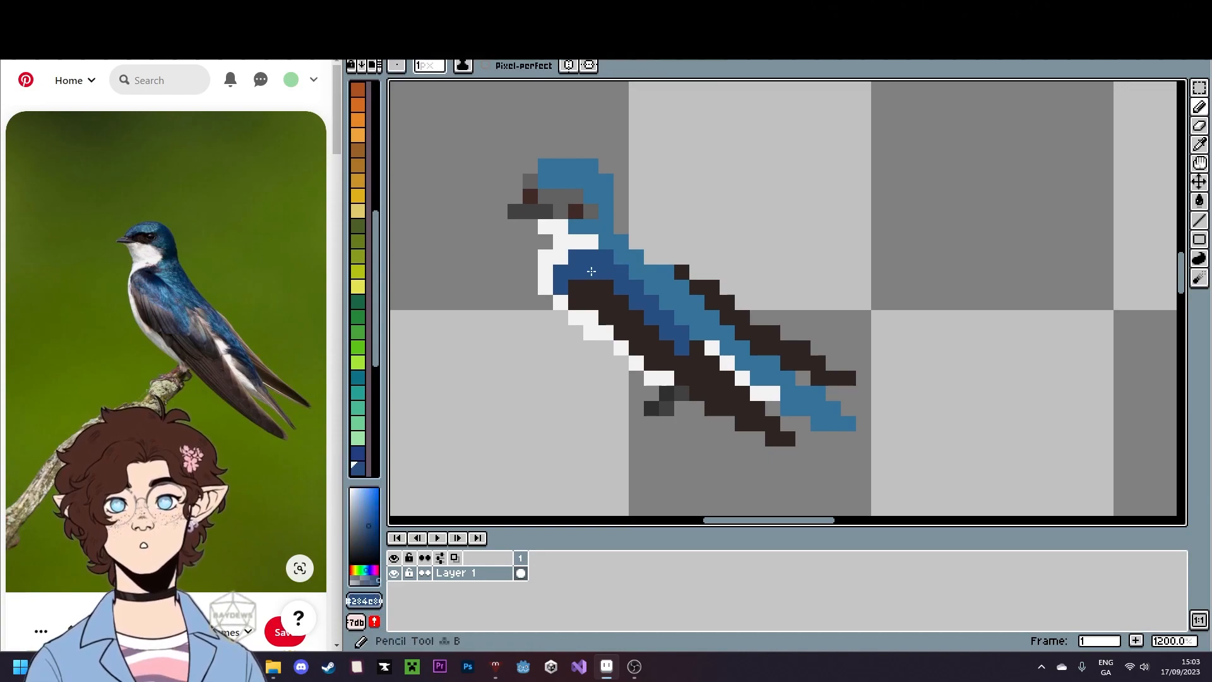
{"action": "scroll", "coordinate": [784, 455], "scroll_direction": "down", "scroll_amount": 4}
{"action": "left_click_drag", "start_coordinate": [784, 456], "coordinate": [743, 379]}
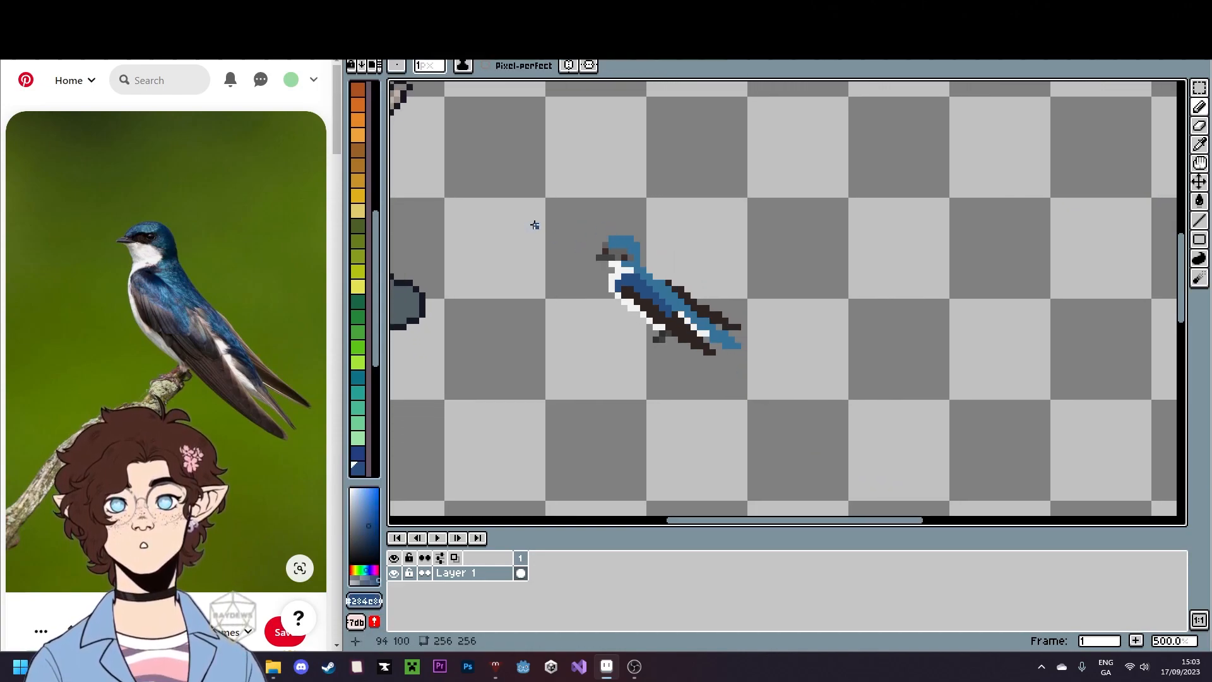
{"action": "left_click_drag", "start_coordinate": [535, 225], "coordinate": [753, 268]}
{"action": "left_click_drag", "start_coordinate": [604, 279], "coordinate": [615, 282]}
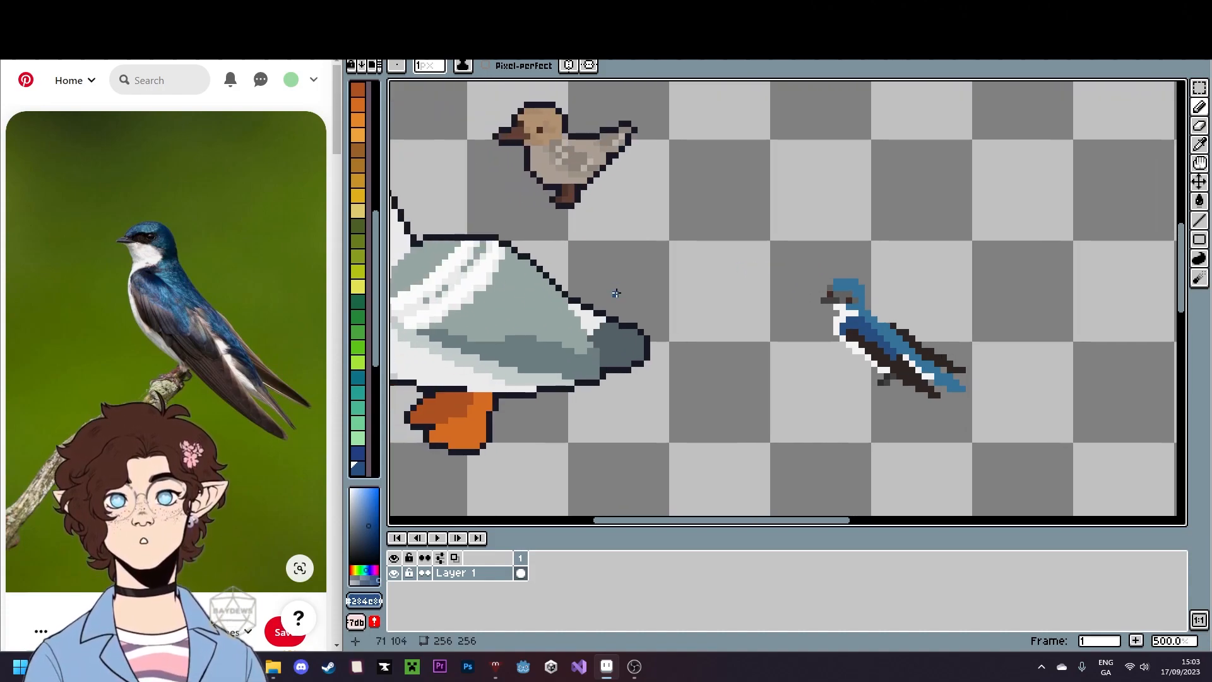
- Sample the dark outline colour #171826 from the neighbouring gull and outline the swallow's beak, head and nape
{"action": "scroll", "coordinate": [615, 290], "scroll_direction": "up", "scroll_amount": 1}
{"action": "left_click", "coordinate": [596, 317]}
{"action": "left_click_drag", "start_coordinate": [622, 333], "coordinate": [484, 289]}
{"action": "scroll", "coordinate": [776, 278], "scroll_direction": "up", "scroll_amount": 3}
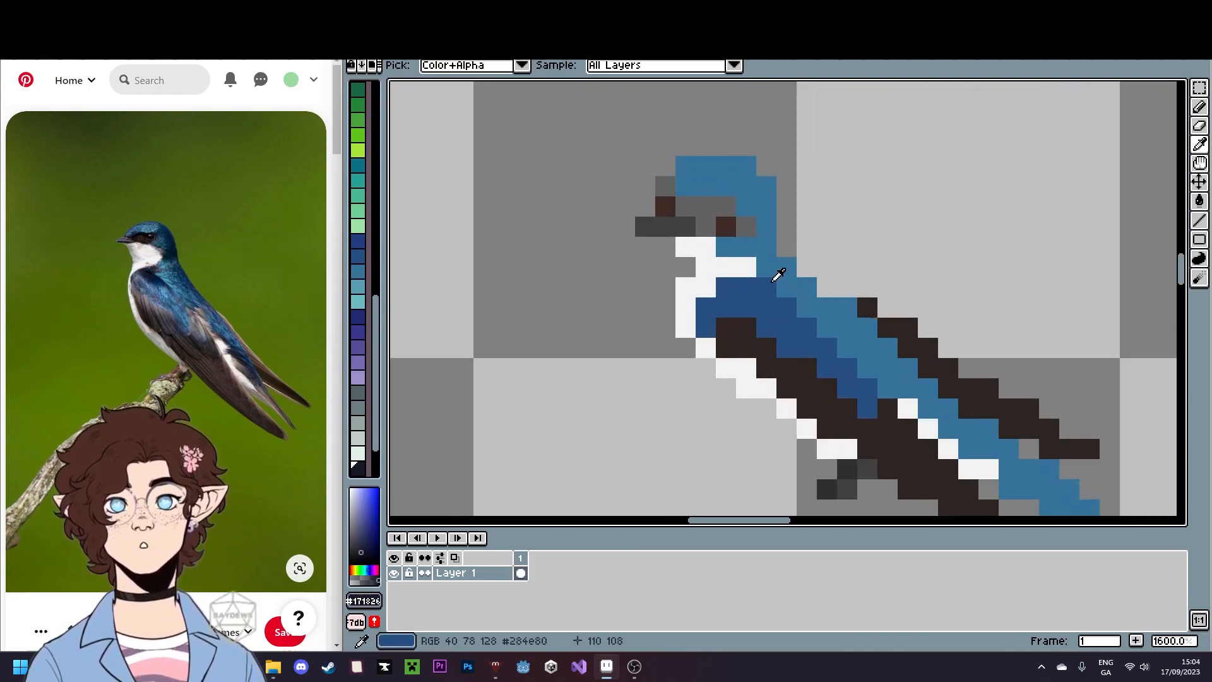
{"action": "key", "text": "b"}
{"action": "mouse_move", "coordinate": [684, 265]}
{"action": "left_mouse_down"}
{"action": "mouse_move", "coordinate": [633, 233]}
{"action": "mouse_move", "coordinate": [639, 204]}
{"action": "left_mouse_up"}
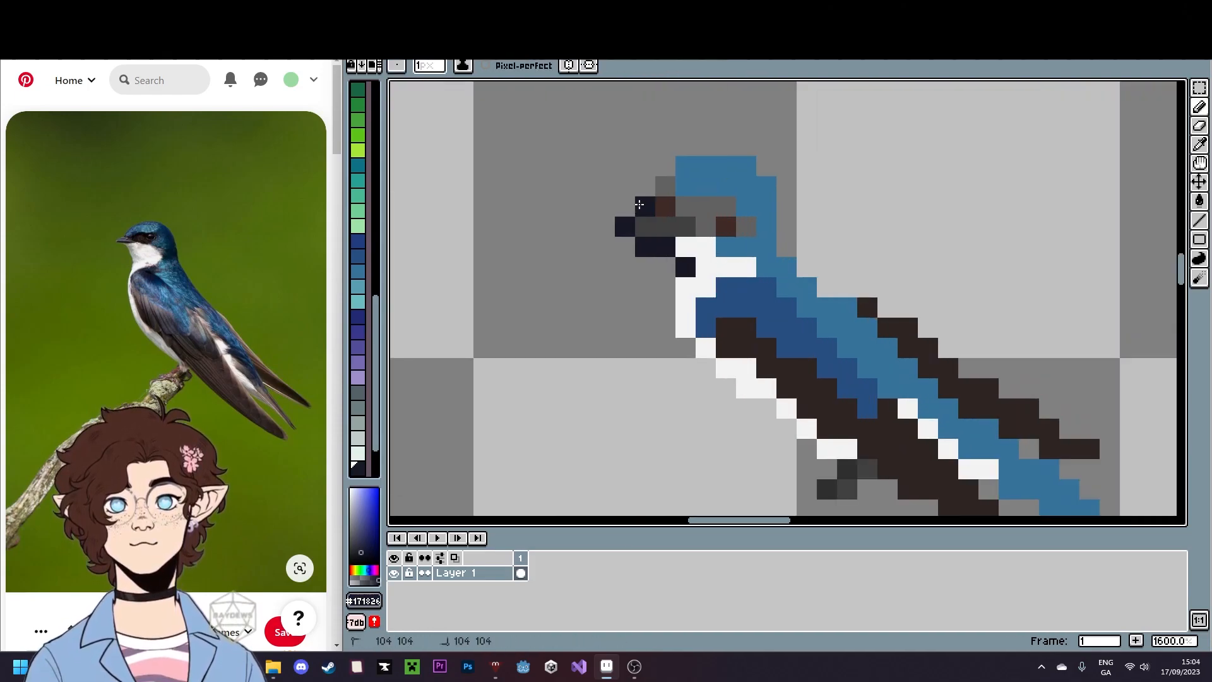
{"action": "mouse_move", "coordinate": [665, 162]}
{"action": "left_mouse_down"}
{"action": "mouse_move", "coordinate": [692, 144]}
{"action": "mouse_move", "coordinate": [731, 144]}
{"action": "mouse_move", "coordinate": [693, 144]}
{"action": "mouse_move", "coordinate": [771, 168]}
{"action": "mouse_move", "coordinate": [786, 187]}
{"action": "mouse_move", "coordinate": [784, 238]}
{"action": "mouse_move", "coordinate": [848, 284]}
{"action": "left_mouse_up"}
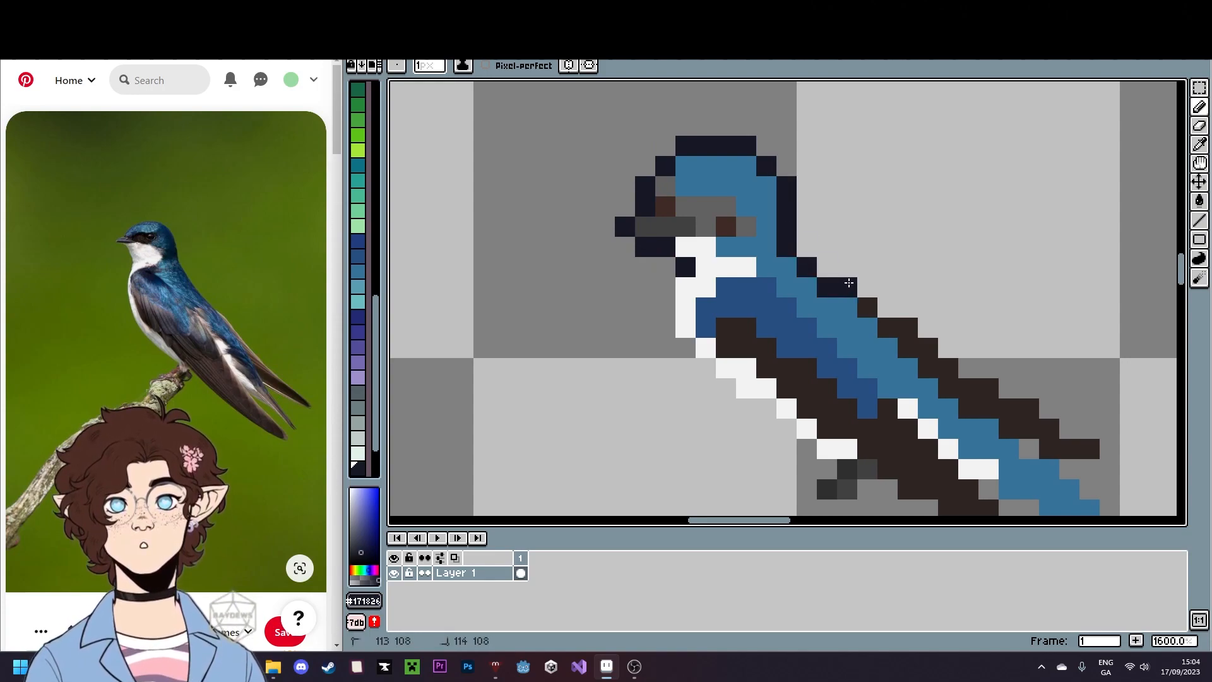
- Continue the dark outline with the Pencil around the swallow's wings, tail, foot, belly and chest
{"action": "left_click_drag", "start_coordinate": [1008, 326], "coordinate": [849, 277]}
{"action": "mouse_move", "coordinate": [729, 258]}
{"action": "left_mouse_down"}
{"action": "mouse_move", "coordinate": [813, 321]}
{"action": "mouse_move", "coordinate": [876, 342]}
{"action": "mouse_move", "coordinate": [920, 385]}
{"action": "mouse_move", "coordinate": [938, 385]}
{"action": "mouse_move", "coordinate": [871, 395]}
{"action": "mouse_move", "coordinate": [941, 426]}
{"action": "mouse_move", "coordinate": [899, 425]}
{"action": "mouse_move", "coordinate": [846, 390]}
{"action": "left_mouse_up"}
{"action": "left_click", "coordinate": [871, 394]}
{"action": "left_click_drag", "start_coordinate": [820, 396], "coordinate": [840, 376]}
{"action": "key", "text": "ctrl+z"}
{"action": "left_click", "coordinate": [864, 376]}
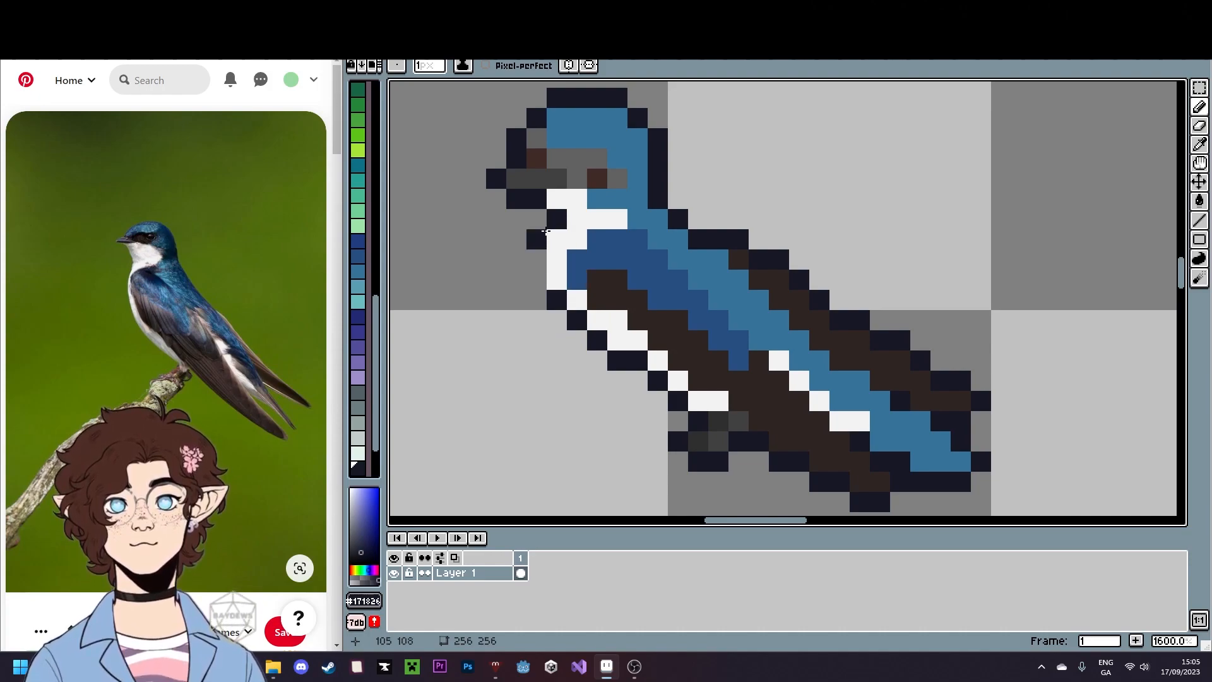
{"action": "scroll", "coordinate": [600, 415], "scroll_direction": "down", "scroll_amount": 4}
{"action": "scroll", "coordinate": [600, 415], "scroll_direction": "down", "scroll_amount": 2}
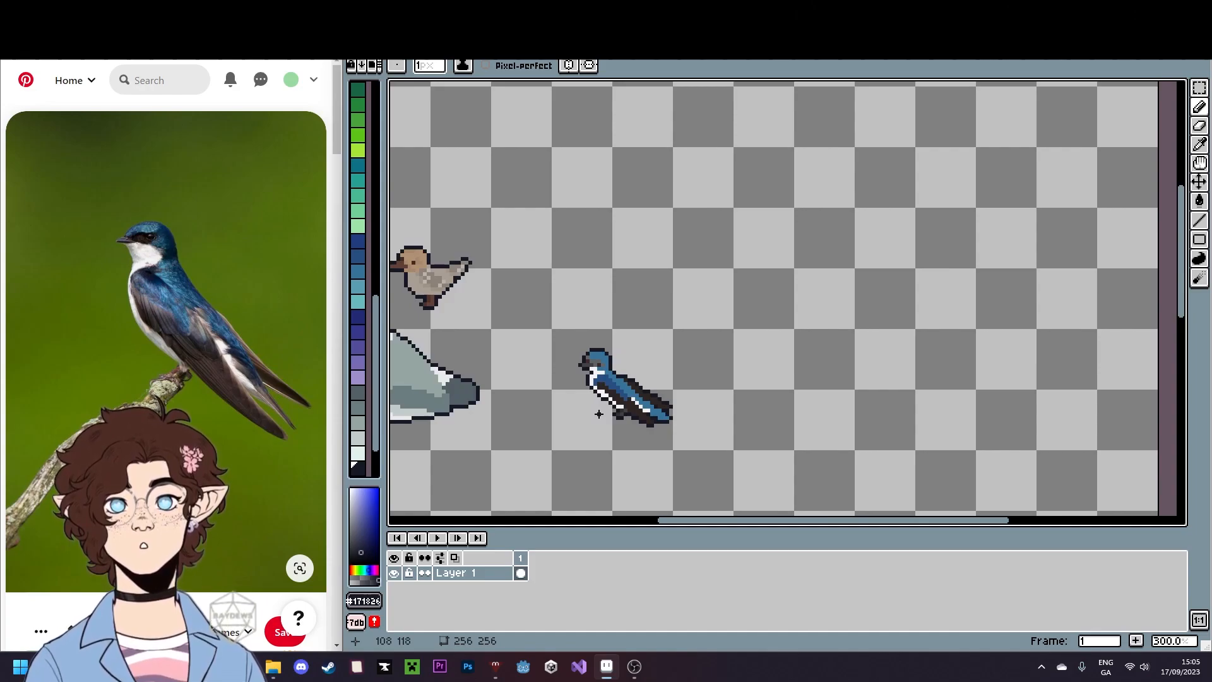
- Examine the outlined swallow close up and zoomed out, especially around the wing tips and tail
{"action": "scroll", "coordinate": [597, 413], "scroll_direction": "up", "scroll_amount": 3}
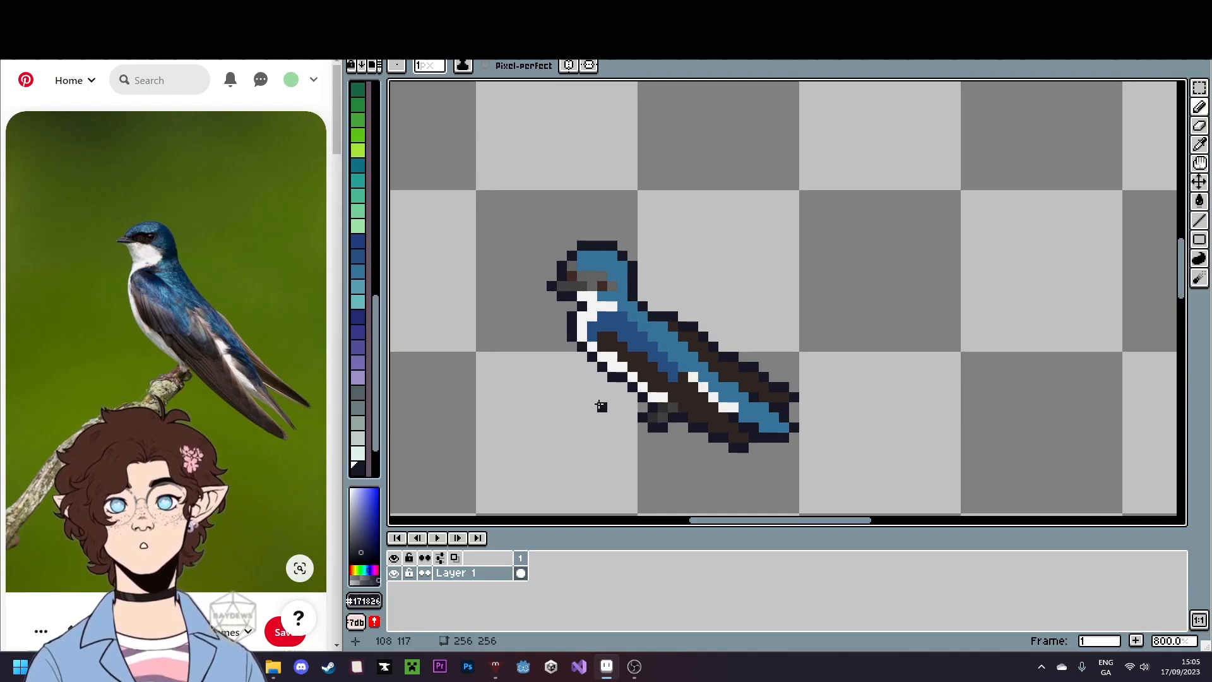
{"action": "scroll", "coordinate": [600, 405], "scroll_direction": "down", "scroll_amount": 5}
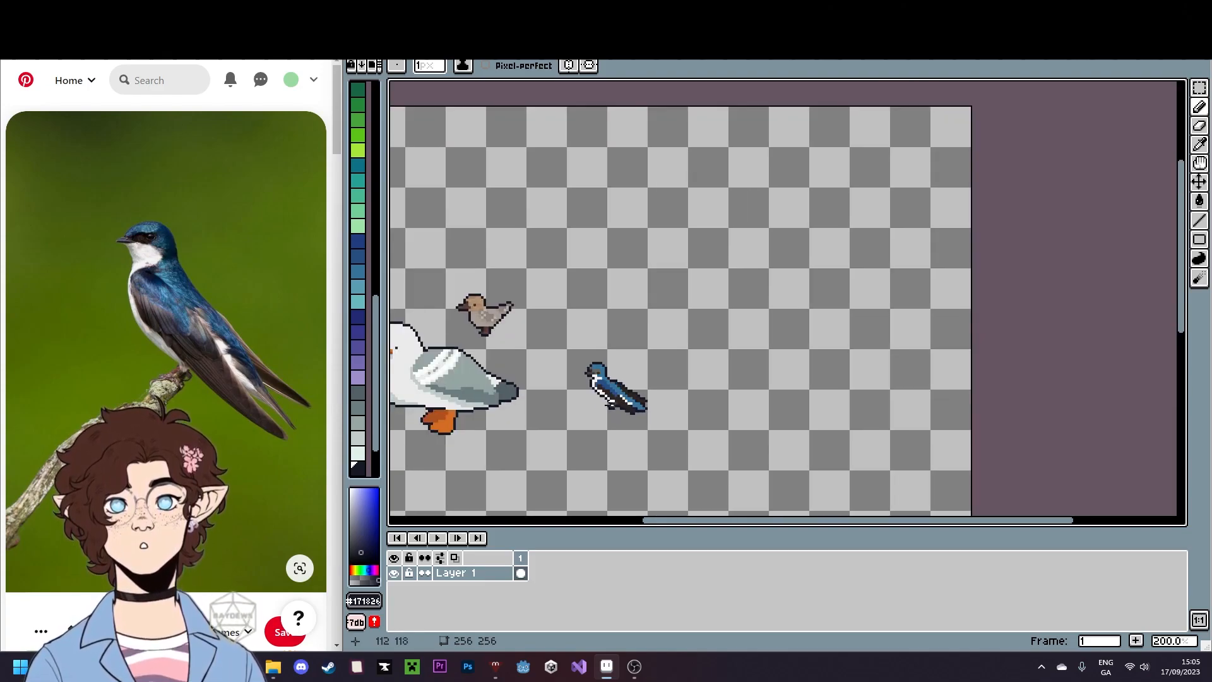
{"action": "scroll", "coordinate": [608, 402], "scroll_direction": "up", "scroll_amount": 5}
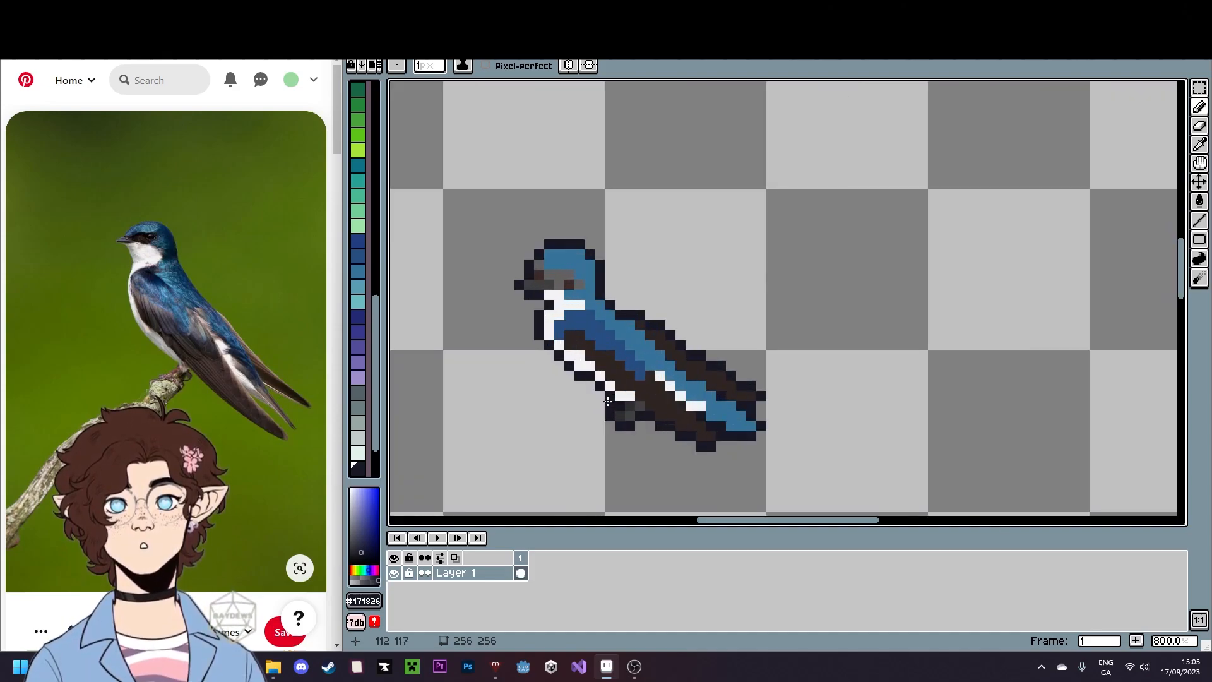
{"action": "scroll", "coordinate": [607, 402], "scroll_direction": "up", "scroll_amount": 2}
{"action": "left_click_drag", "start_coordinate": [876, 424], "coordinate": [777, 370]}
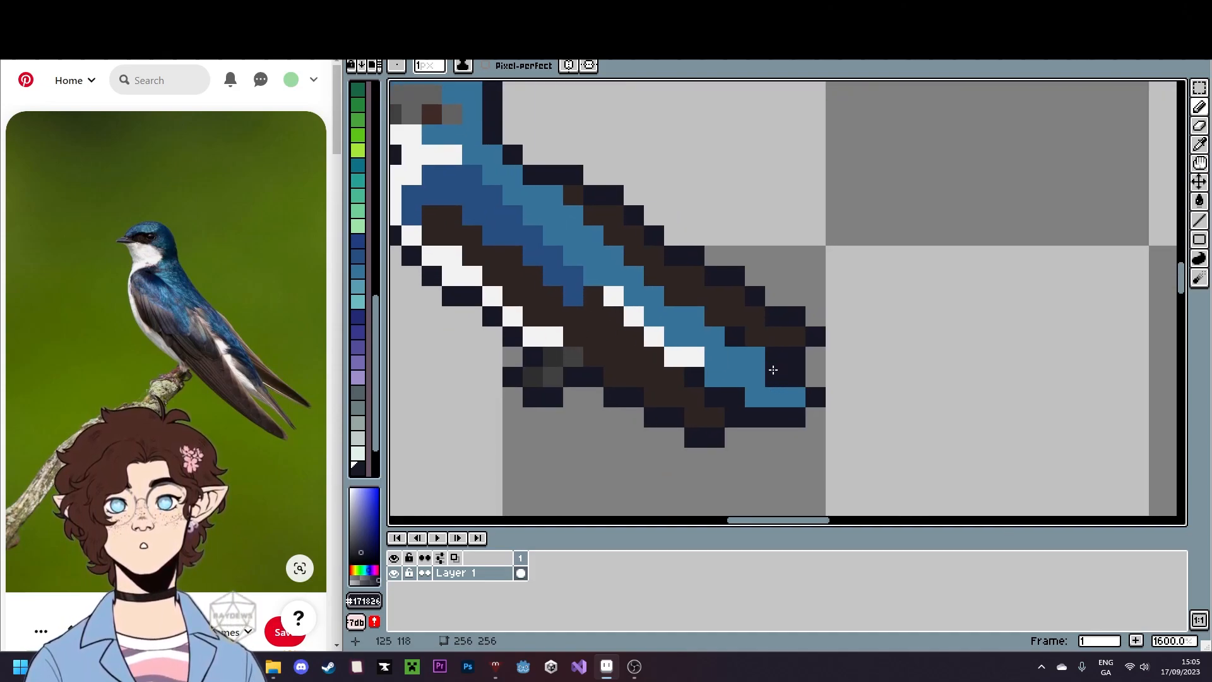
{"action": "scroll", "coordinate": [715, 394], "scroll_direction": "down", "scroll_amount": 5}
{"action": "scroll", "coordinate": [731, 402], "scroll_direction": "up", "scroll_amount": 7}
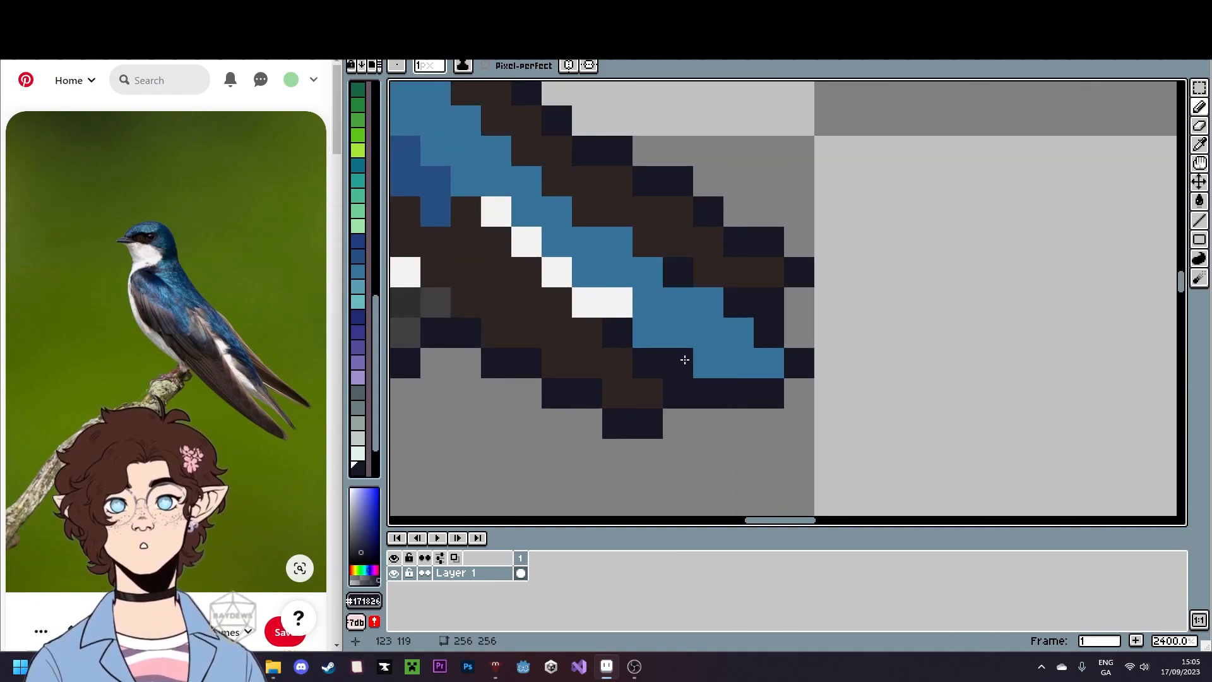
{"action": "scroll", "coordinate": [783, 411], "scroll_direction": "down", "scroll_amount": 5}
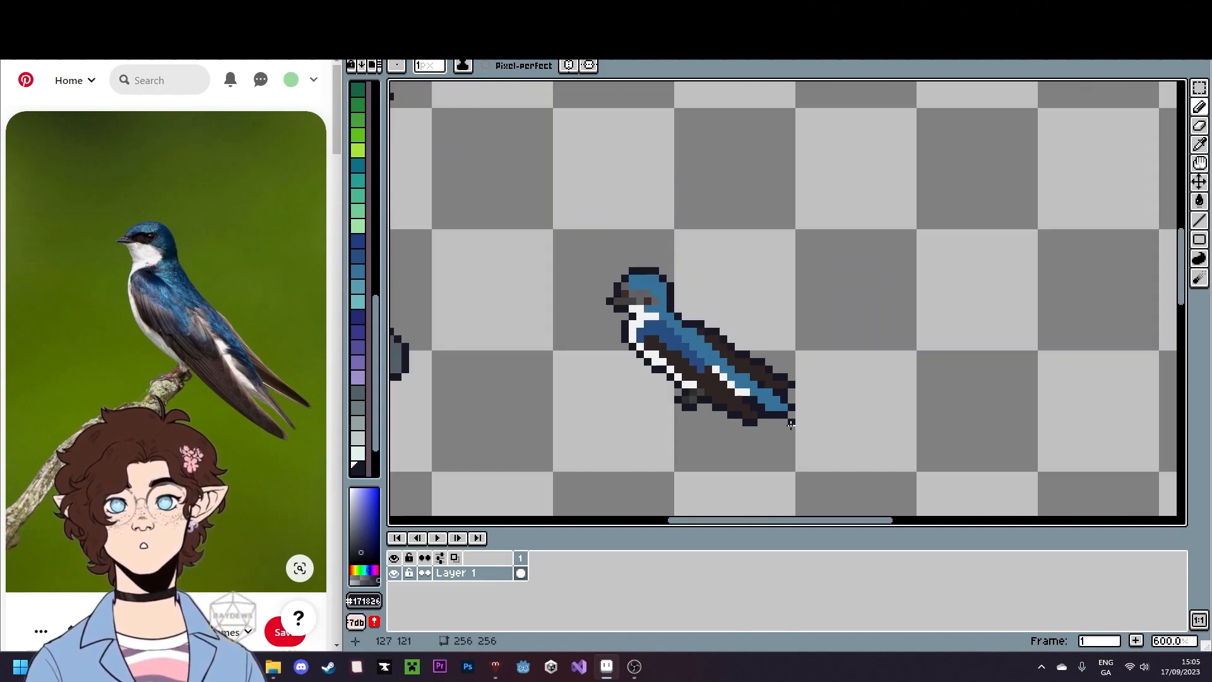
- Undo all the dark outline strokes around the swallow
{"action": "key", "text": "ctrl+z"}
{"action": "key", "text": "ctrl+z"}
{"action": "key", "text": "ctrl+z"}
{"action": "key", "text": "ctrl+z"}
{"action": "key", "text": "ctrl+z"}
{"action": "key", "text": "ctrl+z"}
{"action": "key", "text": "ctrl+z"}
{"action": "key", "text": "ctrl+z"}
{"action": "key", "text": "ctrl+z"}
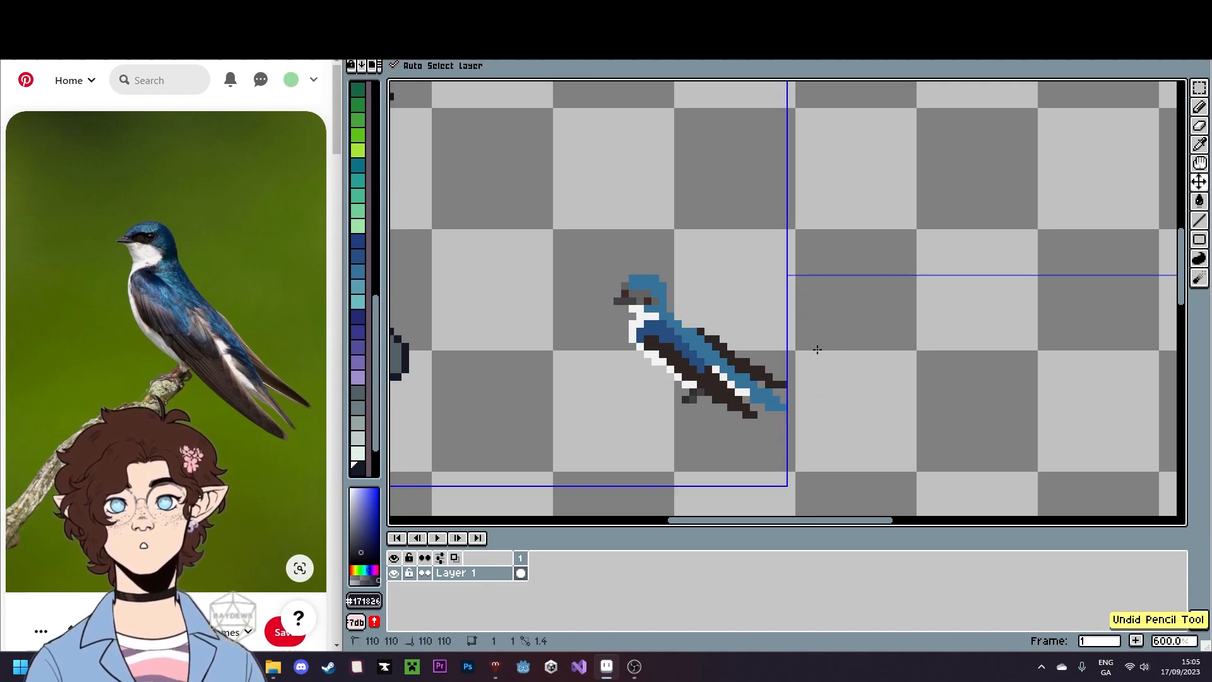
{"action": "key", "text": "ctrl+y"}
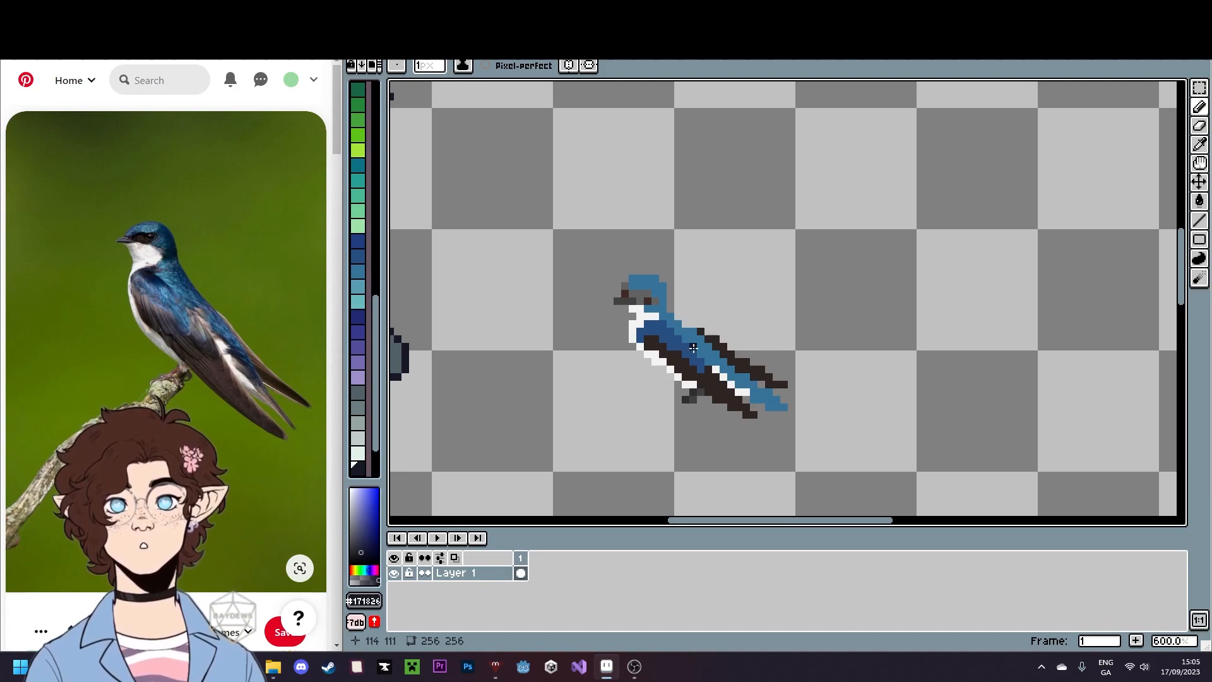
- Sample the belly's off-white, pick a slightly darker light grey and shade the belly pixels along the near wing's lower edge
{"action": "scroll", "coordinate": [693, 347], "scroll_direction": "up", "scroll_amount": 4}
{"action": "key", "text": "i"}
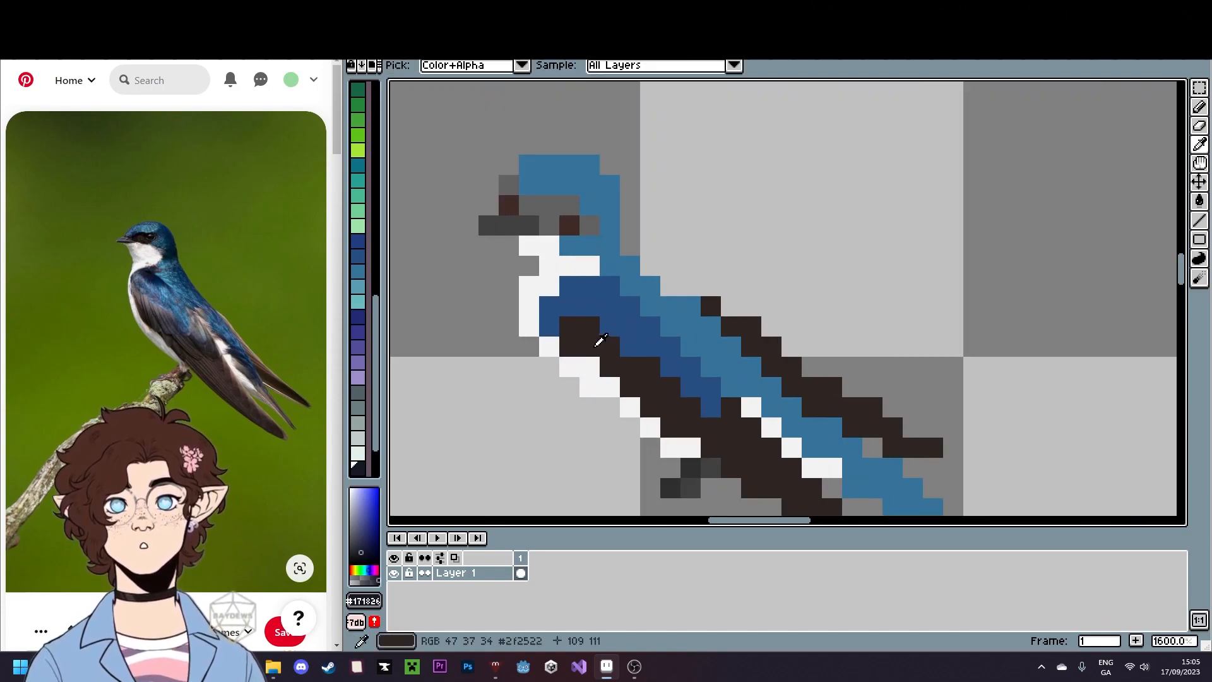
{"action": "left_click", "coordinate": [573, 362]}
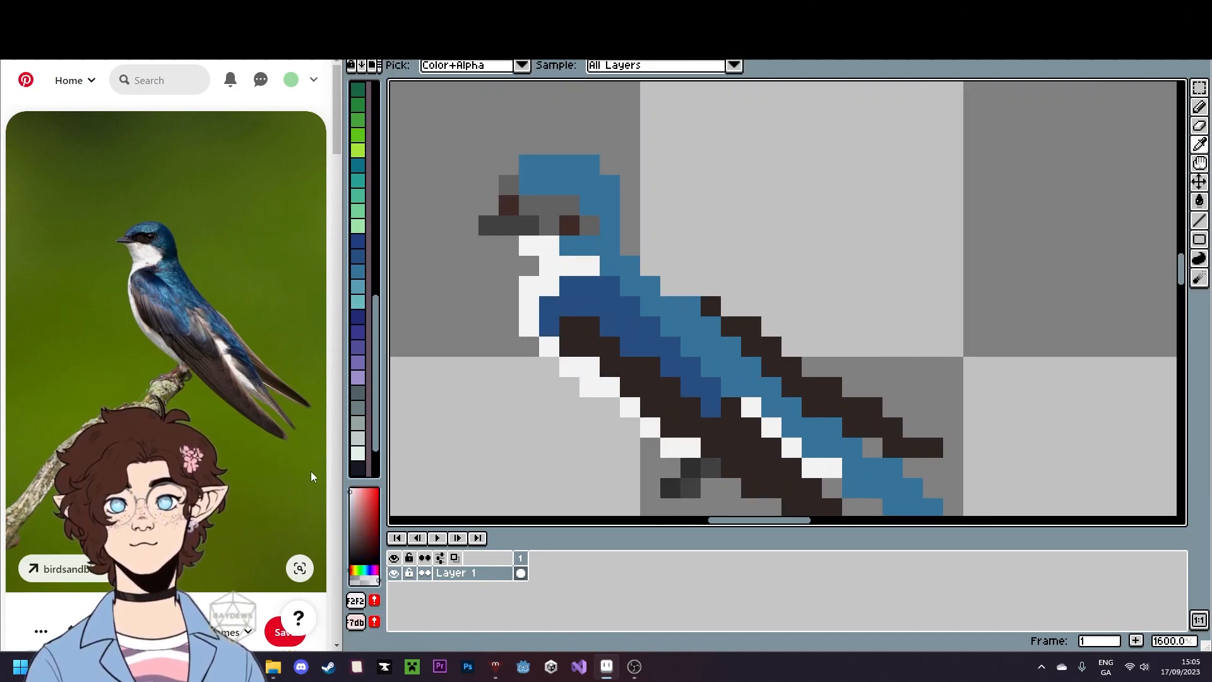
{"action": "left_click", "coordinate": [350, 497]}
{"action": "key", "text": "b"}
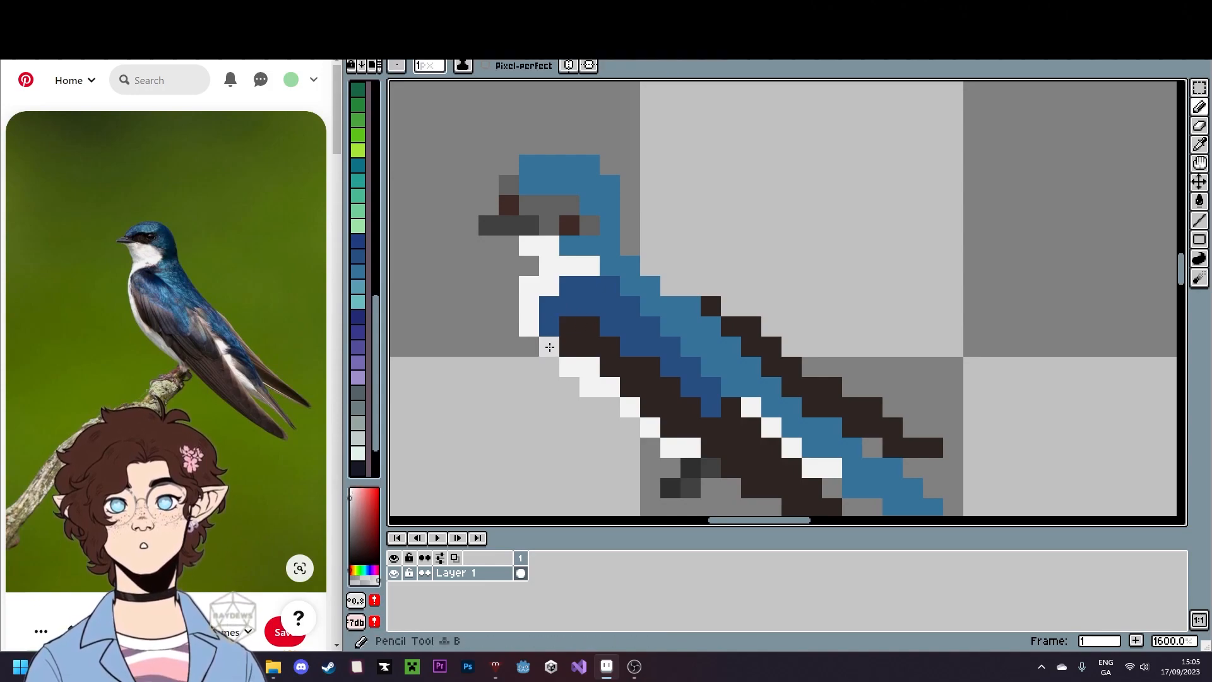
{"action": "left_click_drag", "start_coordinate": [553, 349], "coordinate": [683, 449]}
- Sample the chest's off-white and pencil a fuller belly outside the light grey shading, down towards the foot
{"action": "key", "text": "i"}
{"action": "left_click", "coordinate": [537, 306]}
{"action": "key", "text": "h"}
{"action": "key", "text": "b"}
{"action": "left_click_drag", "start_coordinate": [549, 371], "coordinate": [621, 427]}
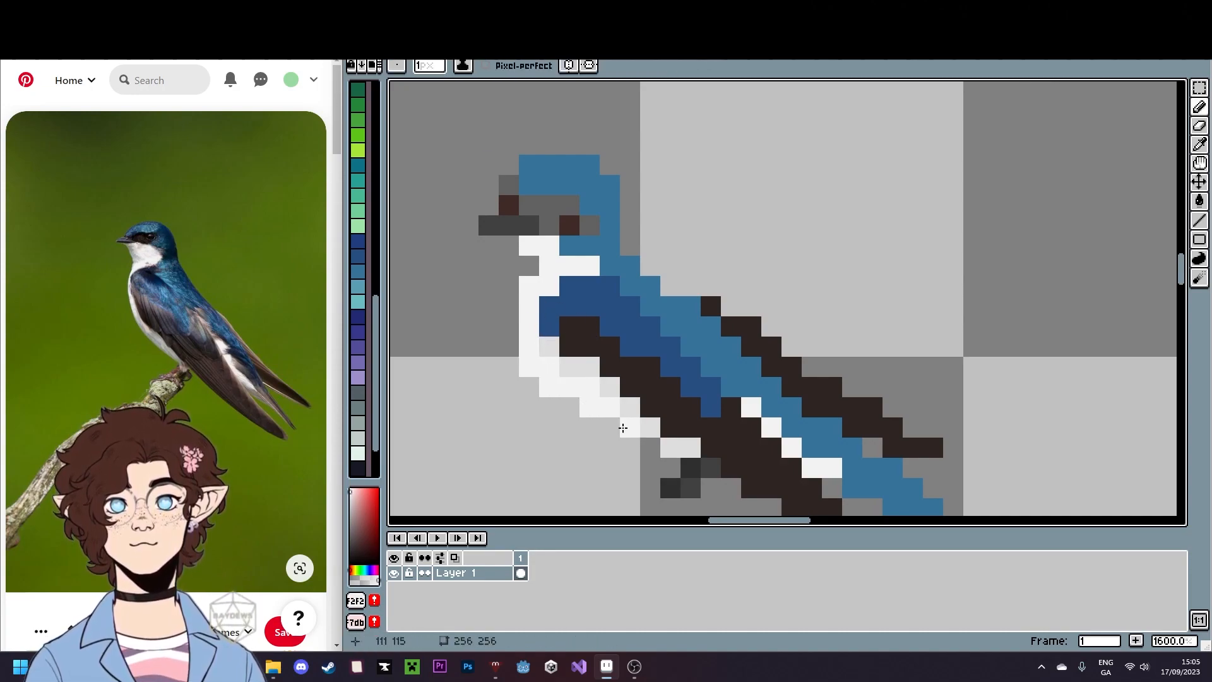
{"action": "left_click", "coordinate": [650, 448]}
{"action": "left_click", "coordinate": [630, 448]}
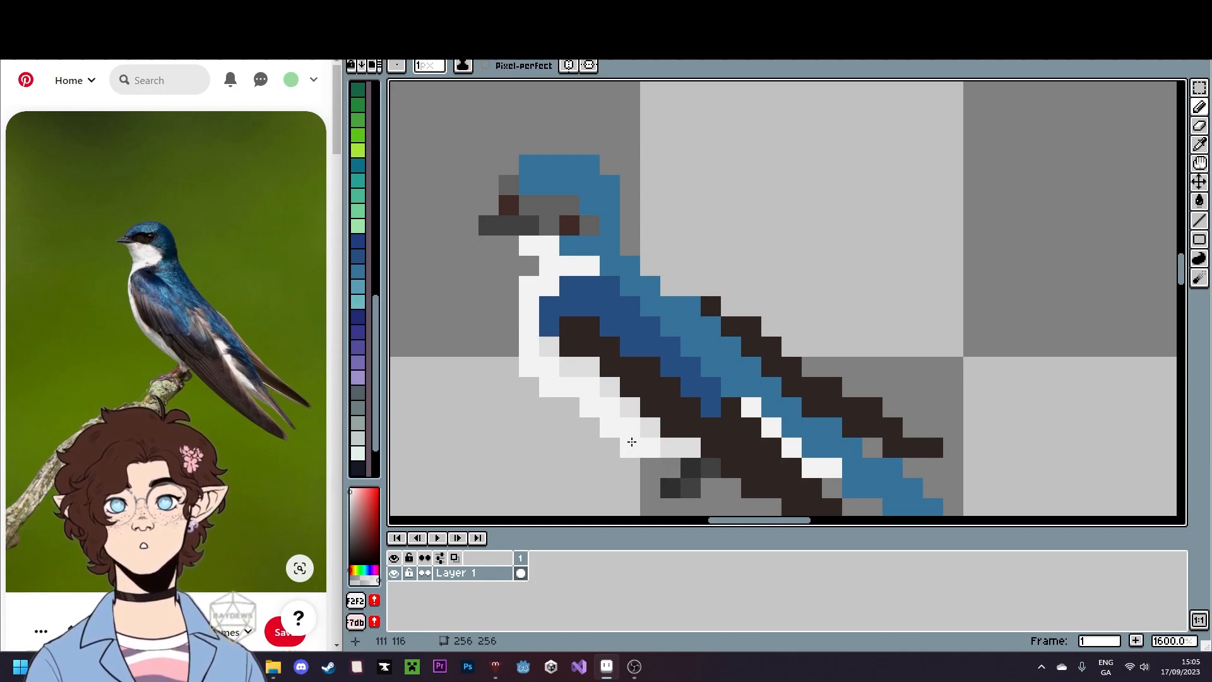
- Round out the belly's lower edge with a few more off-white pixels, smoothing its stepped curve
{"action": "scroll", "coordinate": [713, 474], "scroll_direction": "down", "scroll_amount": 5}
{"action": "scroll", "coordinate": [712, 474], "scroll_direction": "up", "scroll_amount": 6}
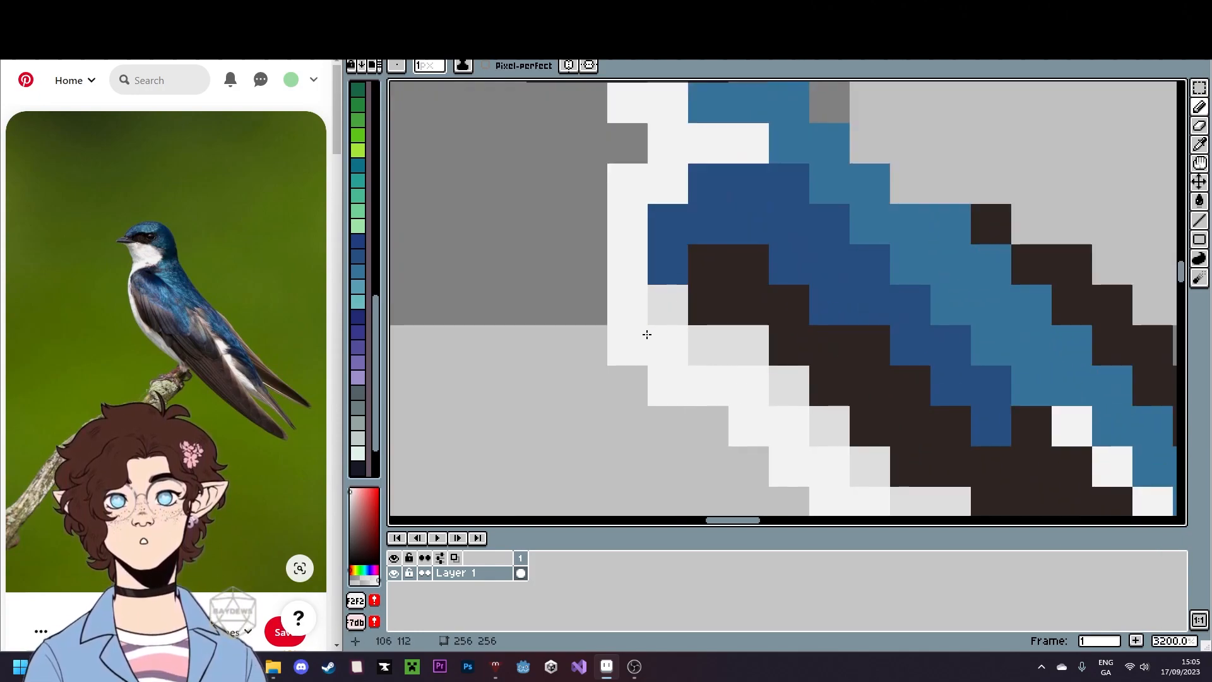
{"action": "scroll", "coordinate": [665, 404], "scroll_direction": "down", "scroll_amount": 4}
{"action": "key", "text": "v"}
{"action": "key", "text": "b"}
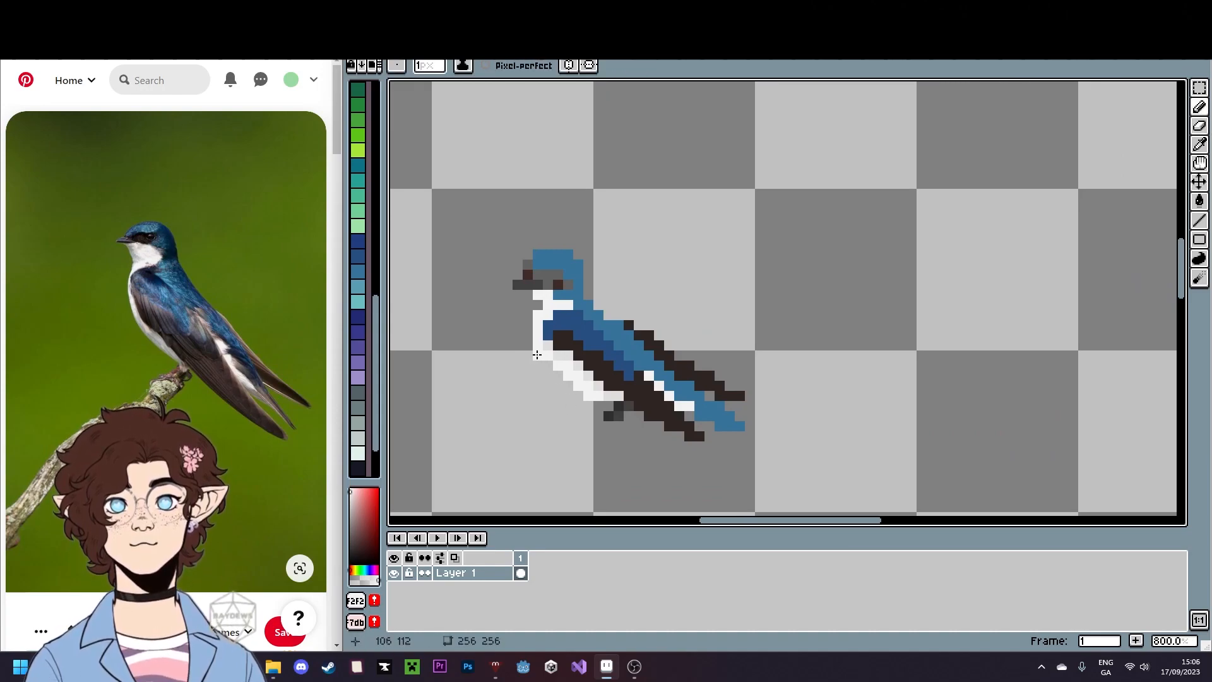
{"action": "scroll", "coordinate": [601, 450], "scroll_direction": "down", "scroll_amount": 4}
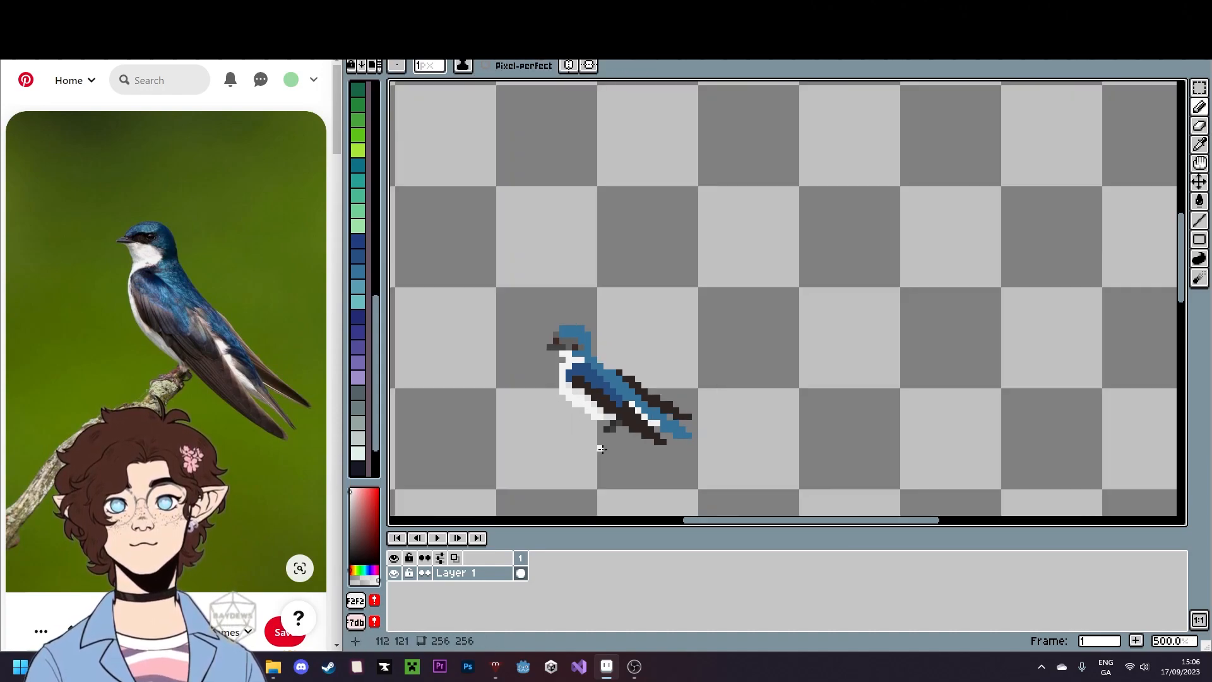
{"action": "scroll", "coordinate": [598, 449], "scroll_direction": "up", "scroll_amount": 5}
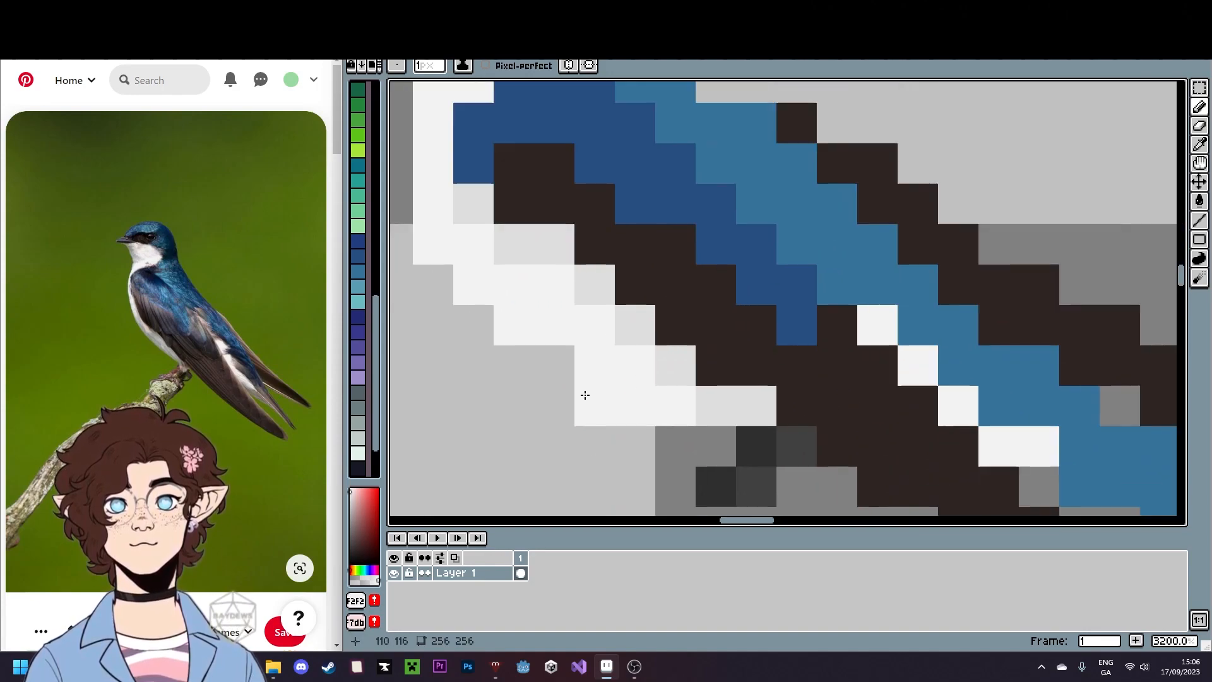
{"action": "scroll", "coordinate": [622, 506], "scroll_direction": "down", "scroll_amount": 4}
{"action": "scroll", "coordinate": [622, 506], "scroll_direction": "down", "scroll_amount": 1}
{"action": "left_click_drag", "start_coordinate": [621, 504], "coordinate": [600, 451]}
{"action": "scroll", "coordinate": [601, 452], "scroll_direction": "up", "scroll_amount": 5}
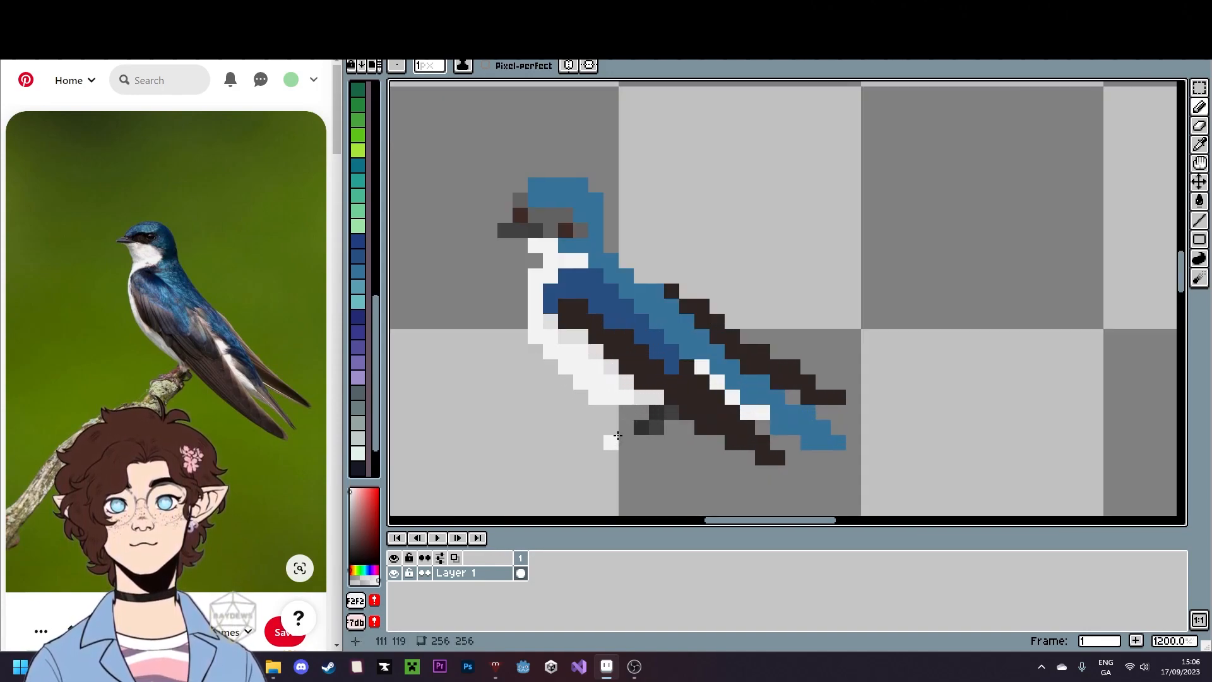
- Select the swallow's foot and move it one pixel forward, towards the chest
{"action": "key", "text": "m"}
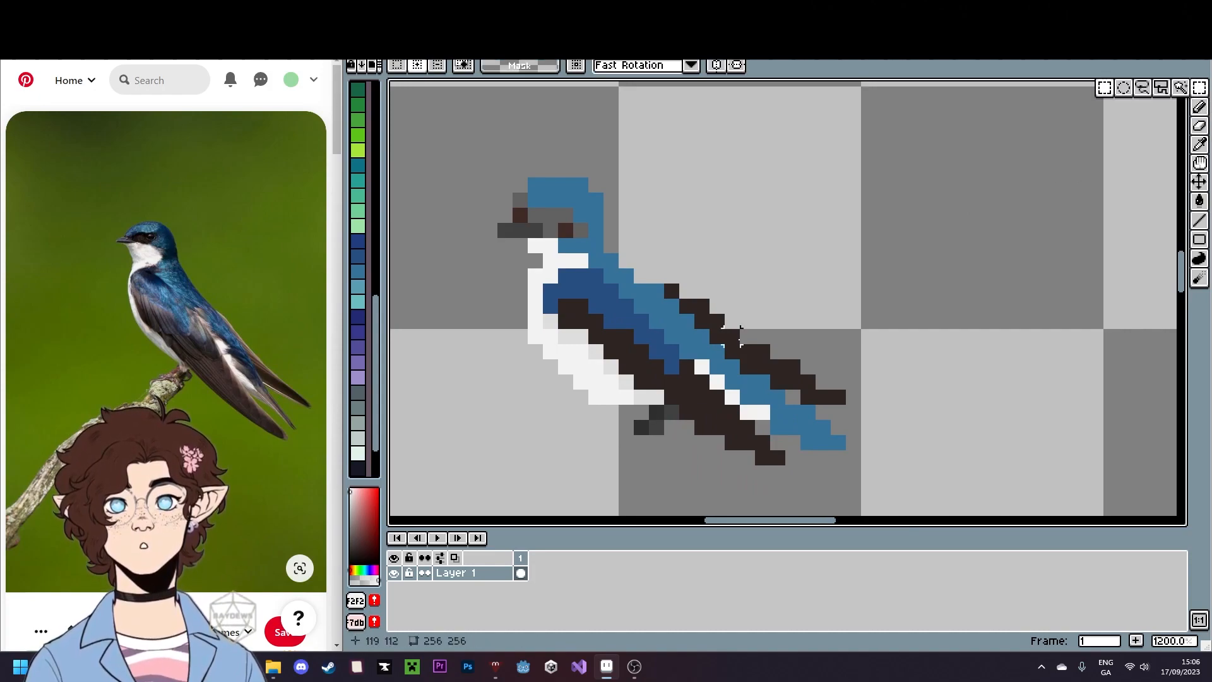
{"action": "left_click_drag", "start_coordinate": [642, 412], "coordinate": [672, 427]}
{"action": "left_click_drag", "start_coordinate": [662, 427], "coordinate": [647, 428]}
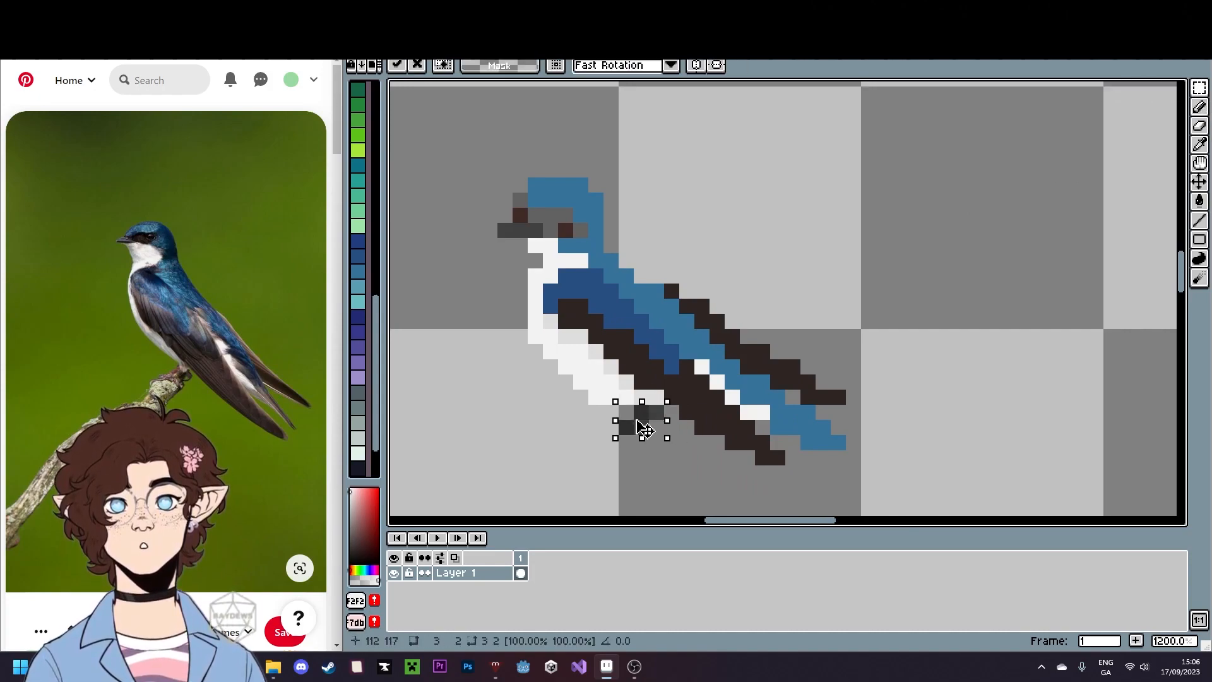
{"action": "key", "text": "ctrl+s"}
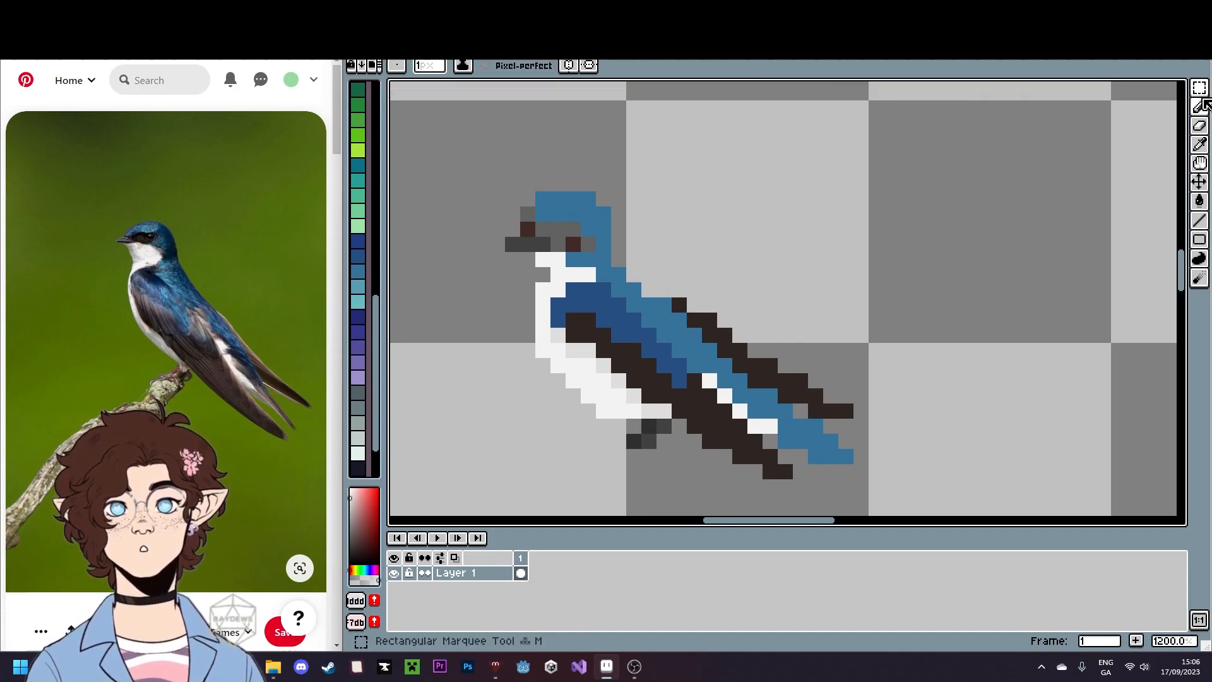
- Select the far wing's dark brown pixels with the Magic Wand and delete them
{"action": "left_click", "coordinate": [1205, 94]}
{"action": "left_click", "coordinate": [1181, 90]}
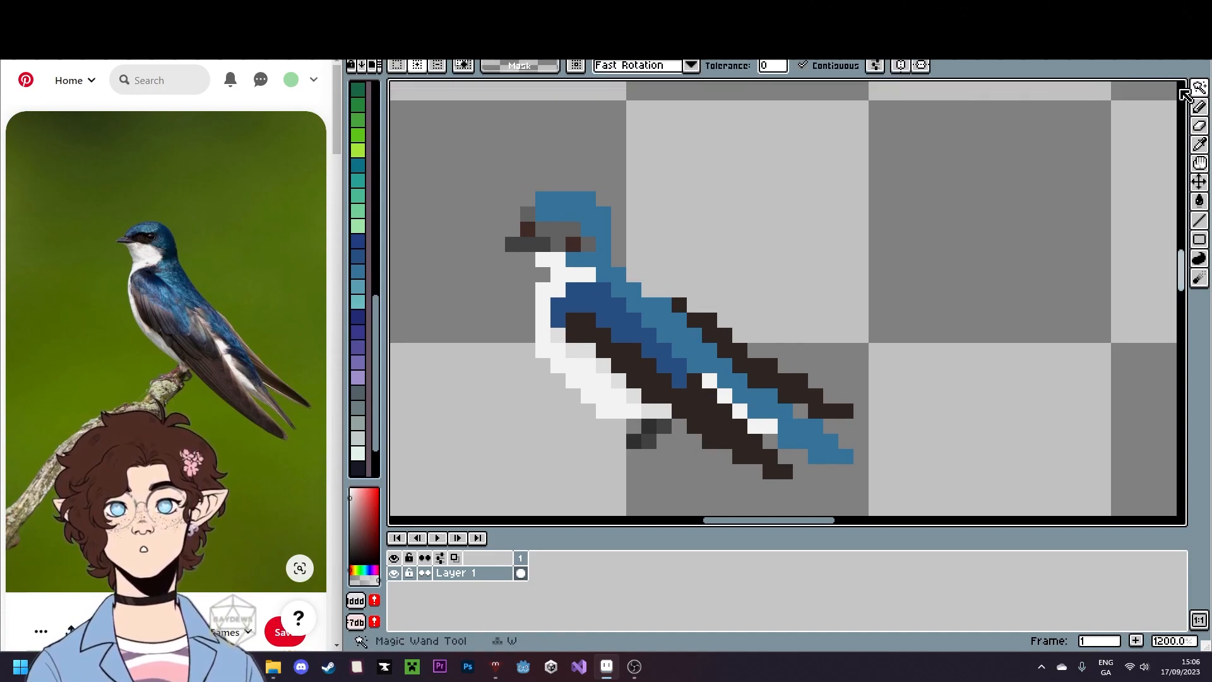
{"action": "left_click", "coordinate": [1181, 92]}
{"action": "left_click", "coordinate": [1206, 93]}
{"action": "scroll", "coordinate": [770, 322], "scroll_direction": "down", "scroll_amount": 3}
{"action": "left_click", "coordinate": [681, 351]}
{"action": "key", "text": "Delete"}
{"action": "left_click_drag", "start_coordinate": [824, 353], "coordinate": [774, 265]}
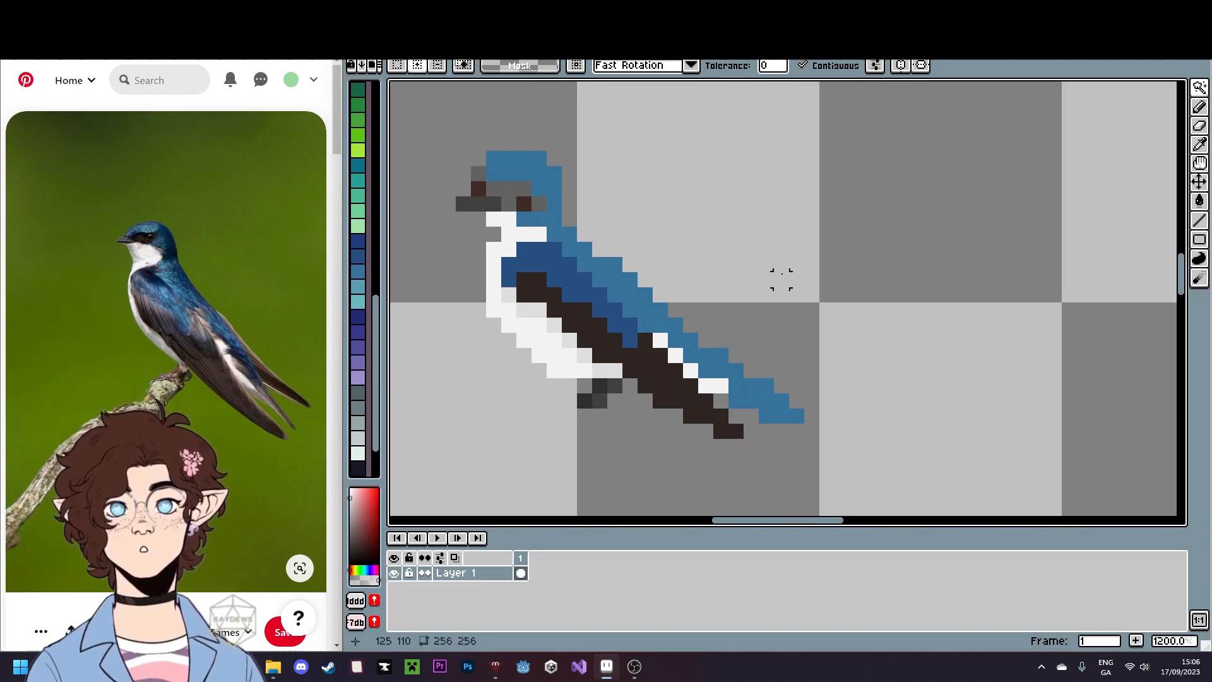
{"action": "left_click_drag", "start_coordinate": [690, 317], "coordinate": [722, 314]}
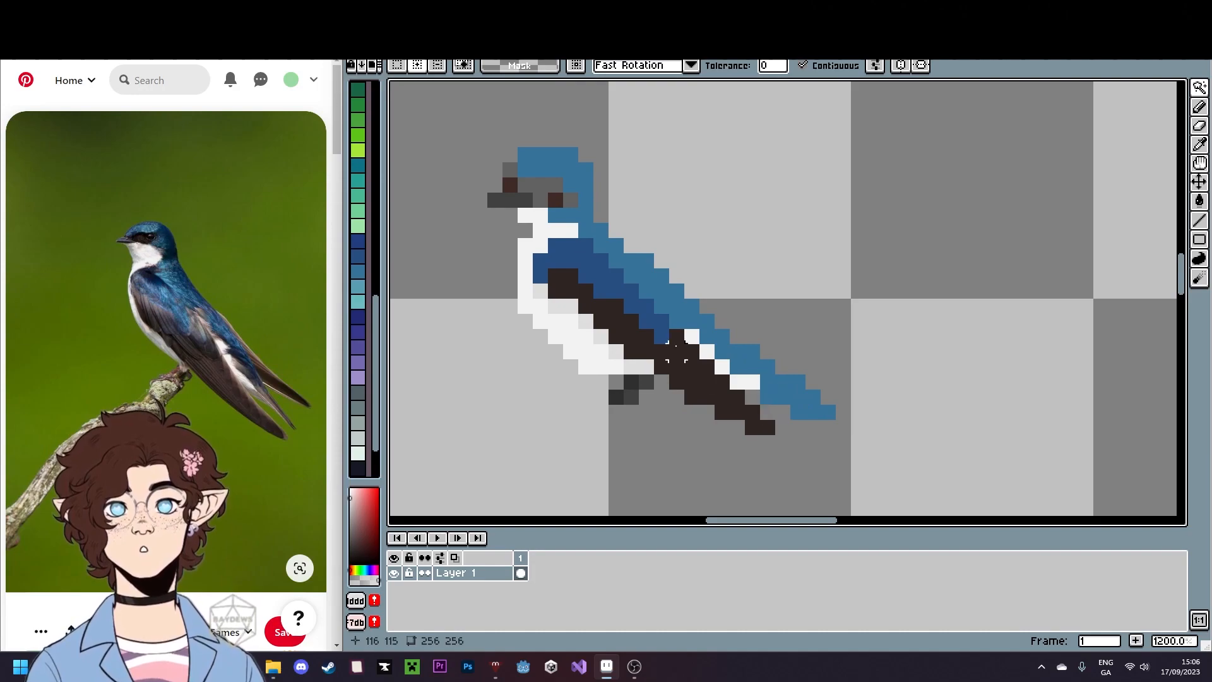
- Shorten the swallow's tail by erasing its tip and redraw its end in the sampled tail blue #367399
{"action": "key", "text": "i"}
{"action": "left_click", "coordinate": [773, 380]}
{"action": "key", "text": "b"}
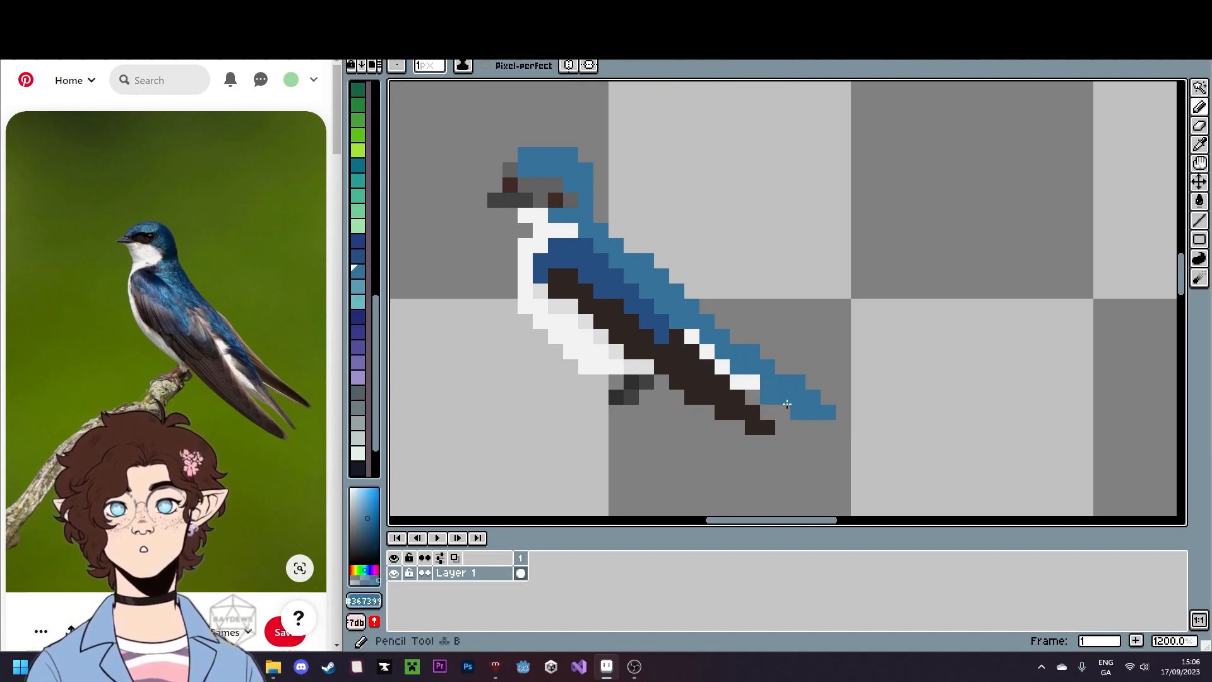
{"action": "key", "text": "e"}
{"action": "left_click", "coordinate": [766, 399]}
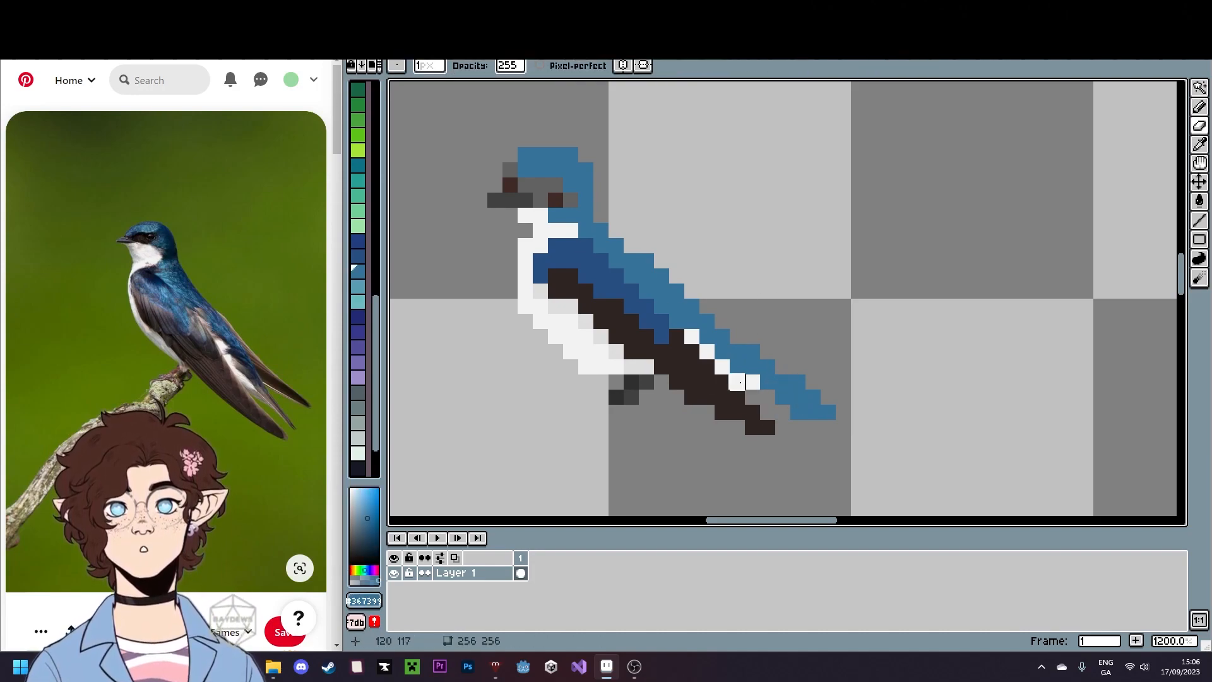
{"action": "mouse_move", "coordinate": [827, 412]}
{"action": "left_mouse_down"}
{"action": "mouse_move", "coordinate": [798, 412]}
{"action": "mouse_move", "coordinate": [828, 396]}
{"action": "mouse_move", "coordinate": [797, 381]}
{"action": "left_mouse_up"}
{"action": "key", "text": "b"}
{"action": "left_click", "coordinate": [770, 397]}
{"action": "left_click", "coordinate": [783, 381]}
{"action": "left_click", "coordinate": [784, 396]}
- Paint blue over the white pixels between the near wing and the tail
{"action": "scroll", "coordinate": [853, 456], "scroll_direction": "down", "scroll_amount": 4}
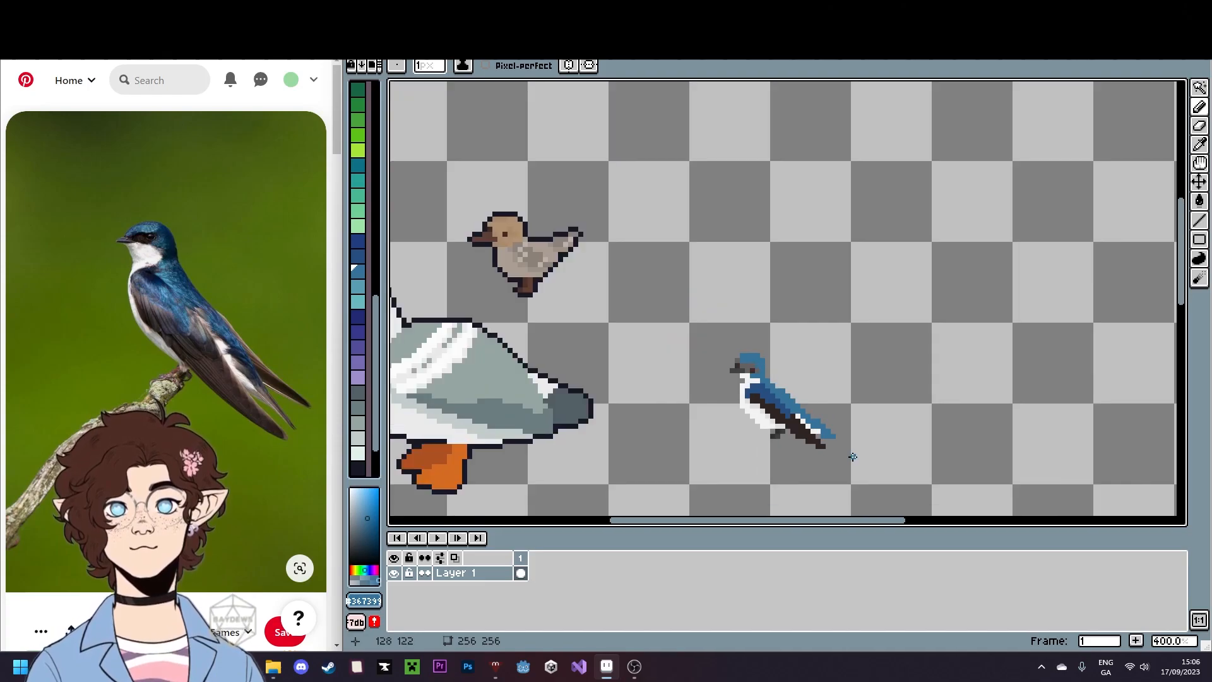
{"action": "scroll", "coordinate": [851, 456], "scroll_direction": "up", "scroll_amount": 3}
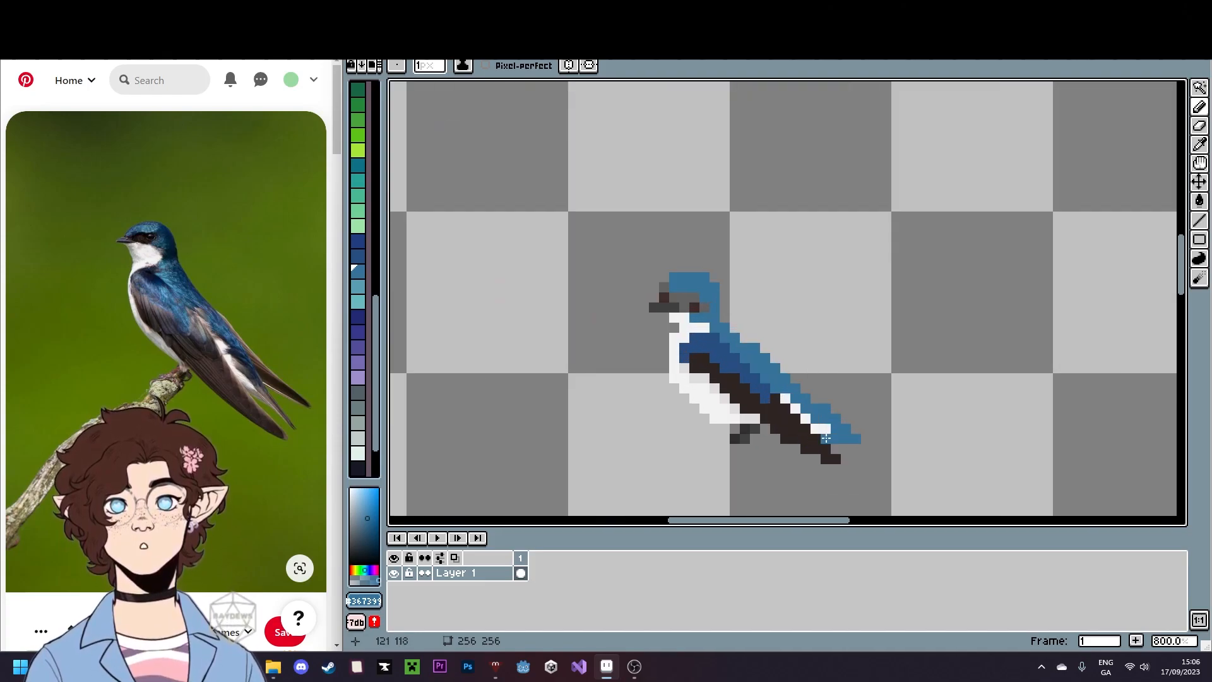
{"action": "left_click", "coordinate": [821, 429]}
{"action": "key", "text": "ctrl+z"}
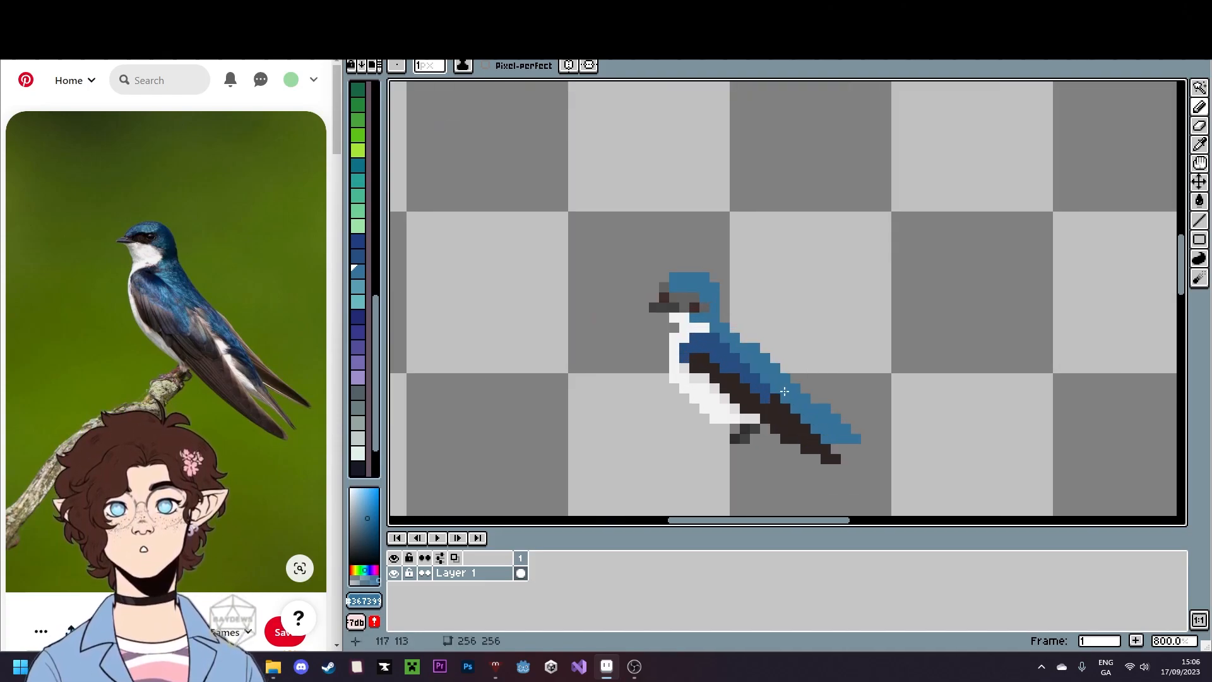
{"action": "scroll", "coordinate": [860, 452], "scroll_direction": "down", "scroll_amount": 3}
{"action": "scroll", "coordinate": [863, 451], "scroll_direction": "up", "scroll_amount": 5}
- Erase pixels at the tip of the blue tail to make it narrower
{"action": "key", "text": "e"}
{"action": "mouse_move", "coordinate": [787, 377]}
{"action": "left_mouse_down"}
{"action": "mouse_move", "coordinate": [703, 335]}
{"action": "mouse_move", "coordinate": [723, 335]}
{"action": "mouse_move", "coordinate": [783, 396]}
{"action": "left_mouse_up"}
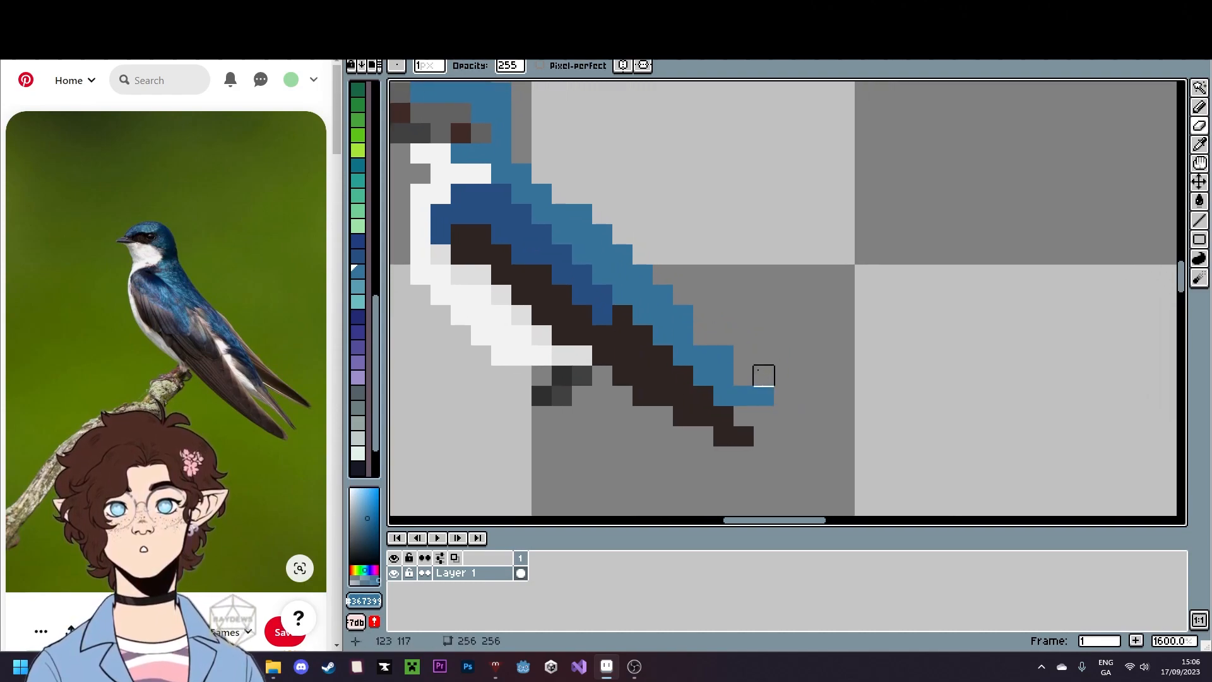
{"action": "key", "text": "b"}
{"action": "scroll", "coordinate": [791, 427], "scroll_direction": "down", "scroll_amount": 5}
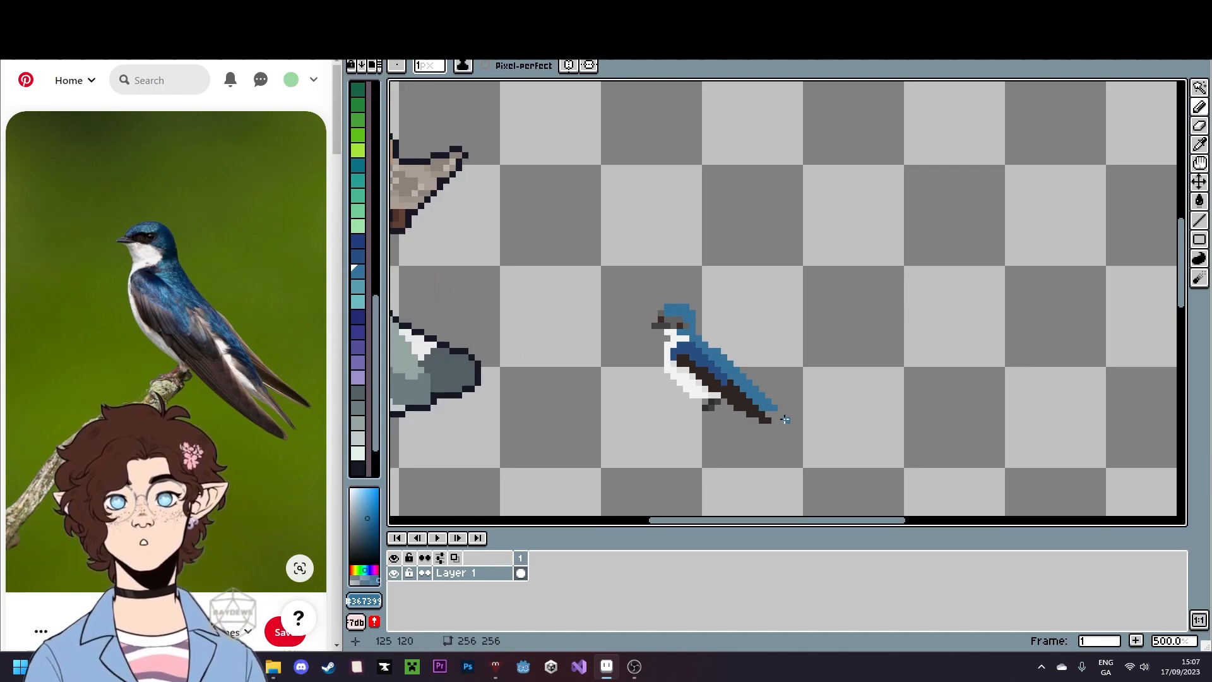
- Extend the tail with a stepped tip of blue #367399 pixels beyond the near wing's end
{"action": "scroll", "coordinate": [781, 413], "scroll_direction": "up", "scroll_amount": 7}
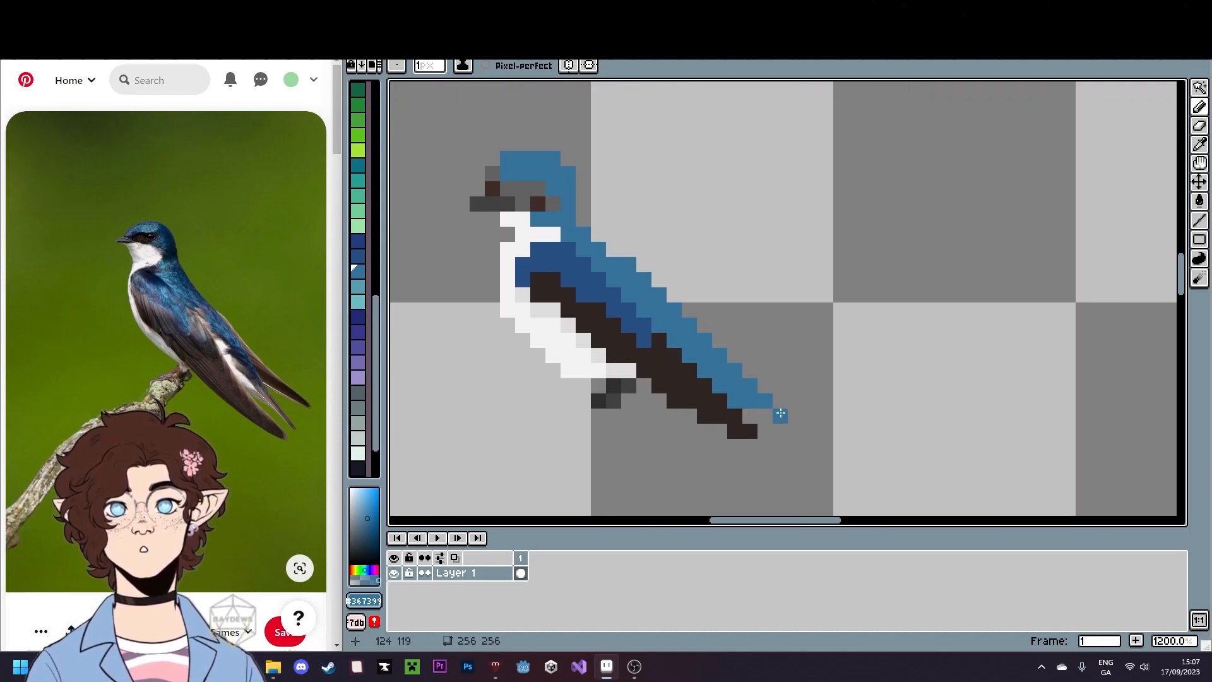
{"action": "left_click", "coordinate": [780, 420]}
{"action": "left_click", "coordinate": [799, 423]}
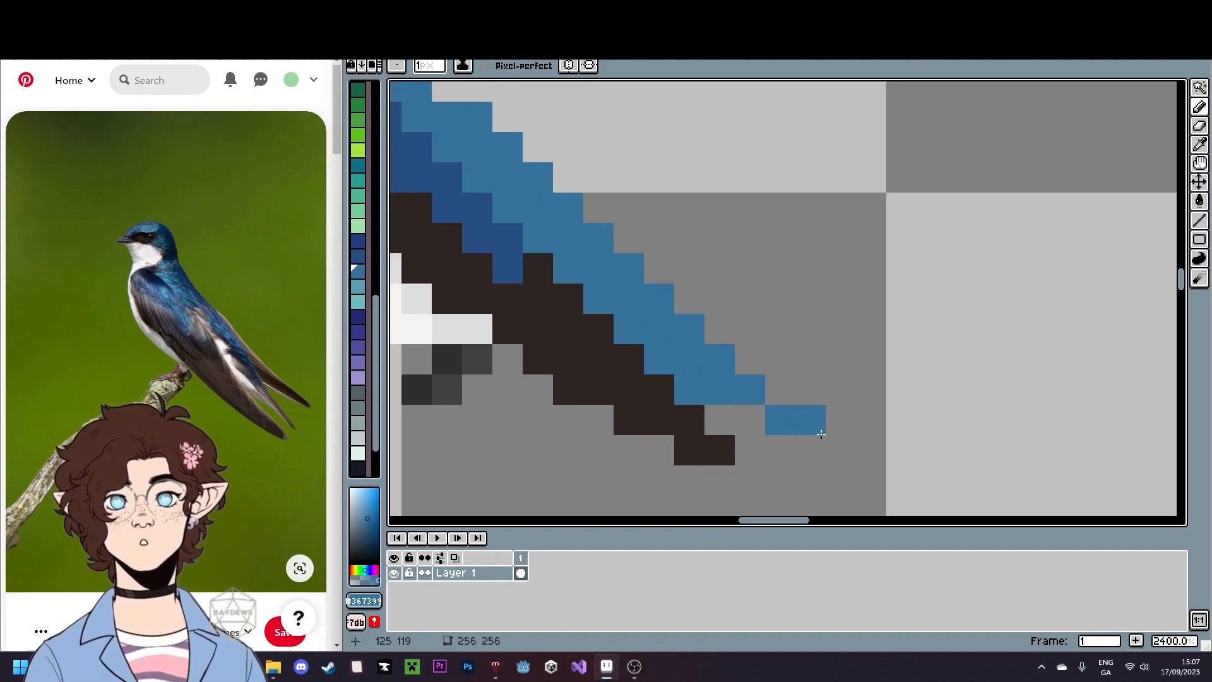
{"action": "left_click", "coordinate": [842, 421]}
{"action": "left_click", "coordinate": [749, 419]}
{"action": "left_click", "coordinate": [780, 389]}
{"action": "scroll", "coordinate": [895, 454], "scroll_direction": "down", "scroll_amount": 4}
{"action": "scroll", "coordinate": [894, 454], "scroll_direction": "down", "scroll_amount": 2}
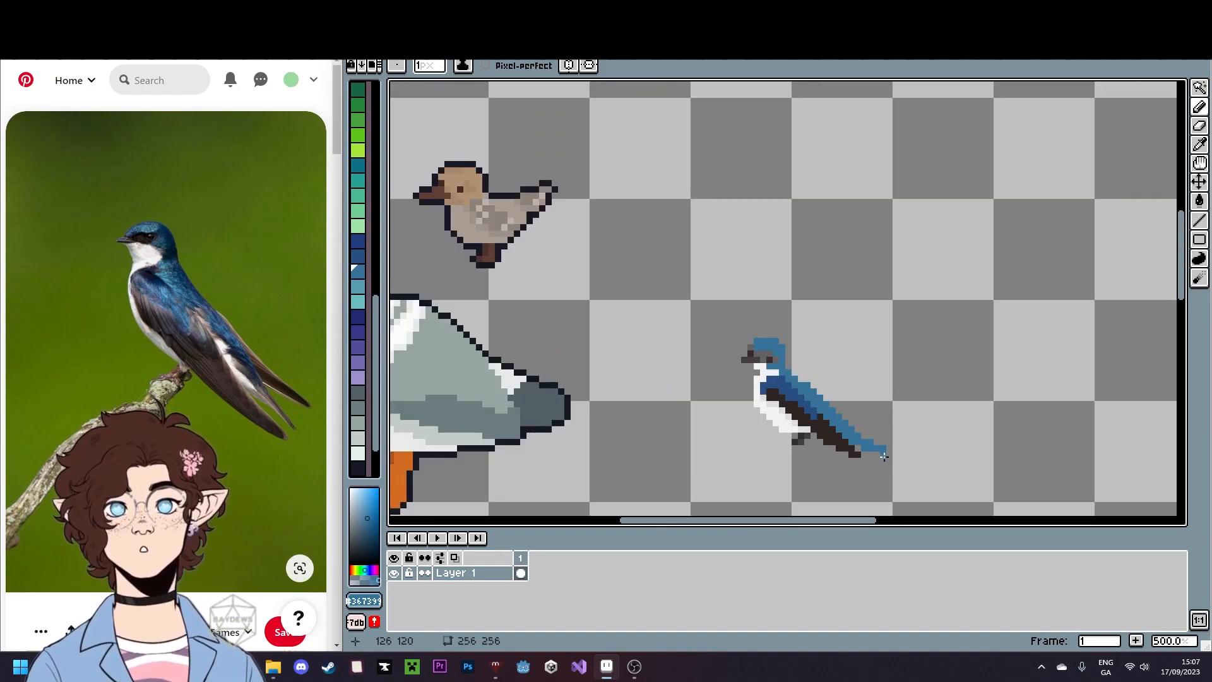
{"action": "left_click_drag", "start_coordinate": [889, 459], "coordinate": [764, 403]}
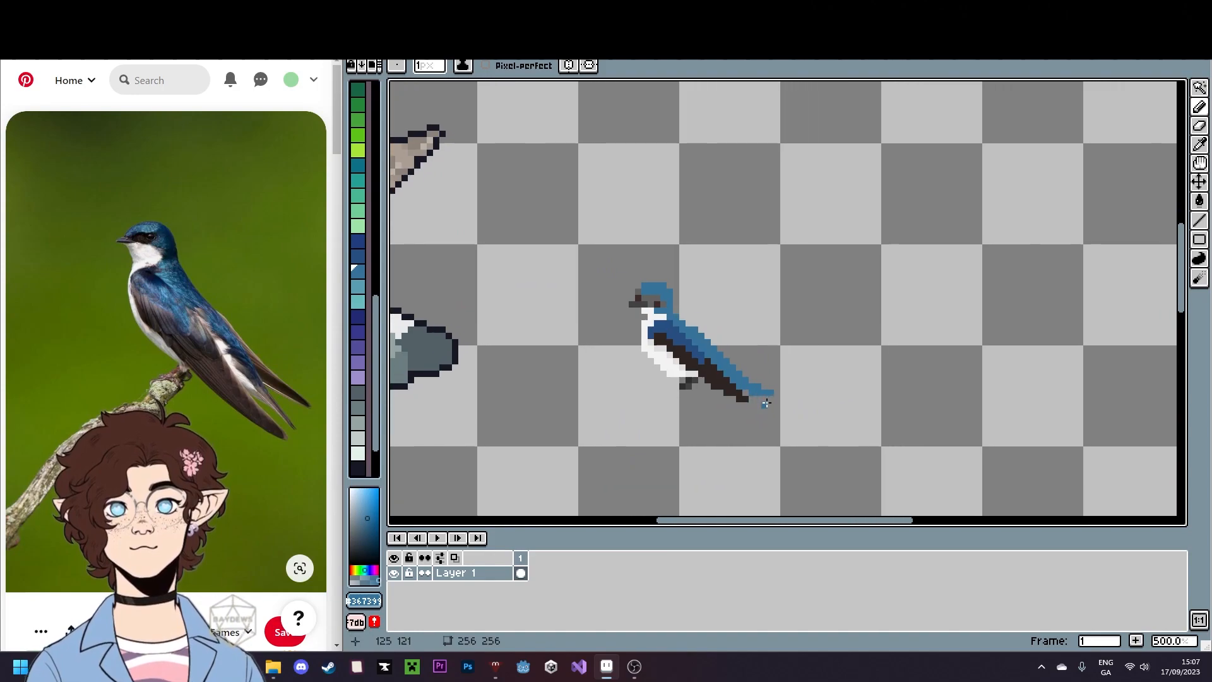
{"action": "scroll", "coordinate": [620, 399], "scroll_direction": "left", "scroll_amount": 2}
{"action": "scroll", "coordinate": [655, 338], "scroll_direction": "up", "scroll_amount": 5}
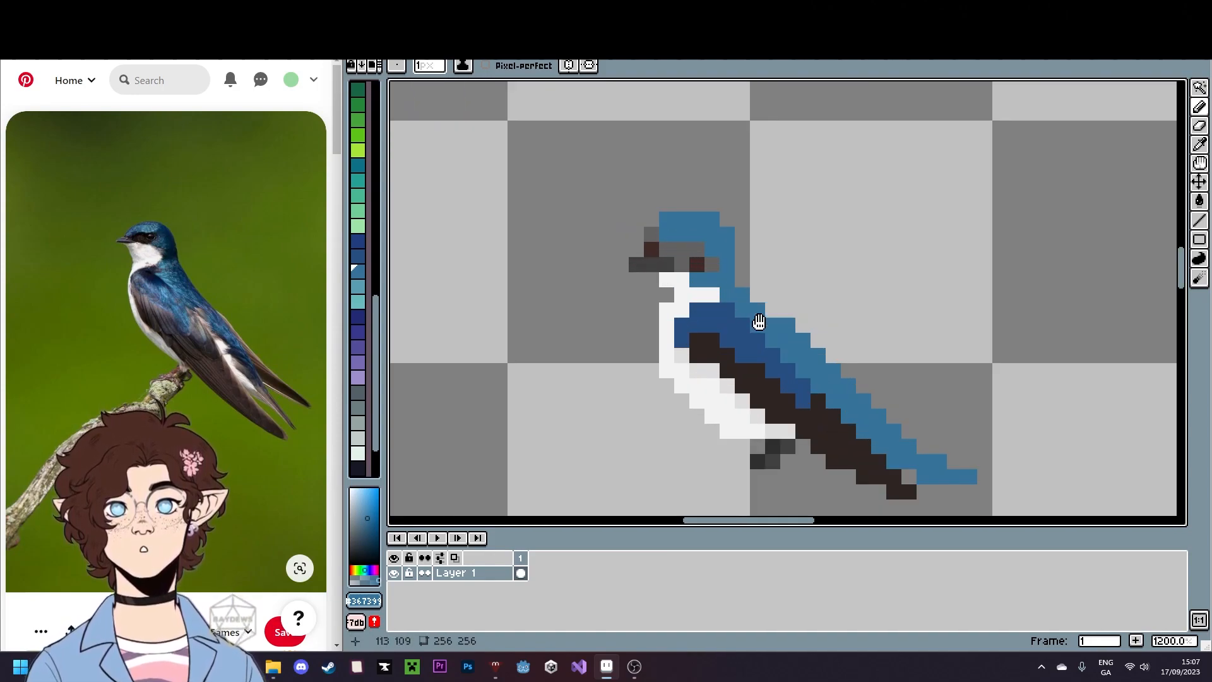
- Pick a slightly darker blue and shade the back's lower edge along the wing, from the neck to the tail
{"action": "scroll", "coordinate": [670, 296], "scroll_direction": "up", "scroll_amount": 1}
{"action": "key", "text": "i"}
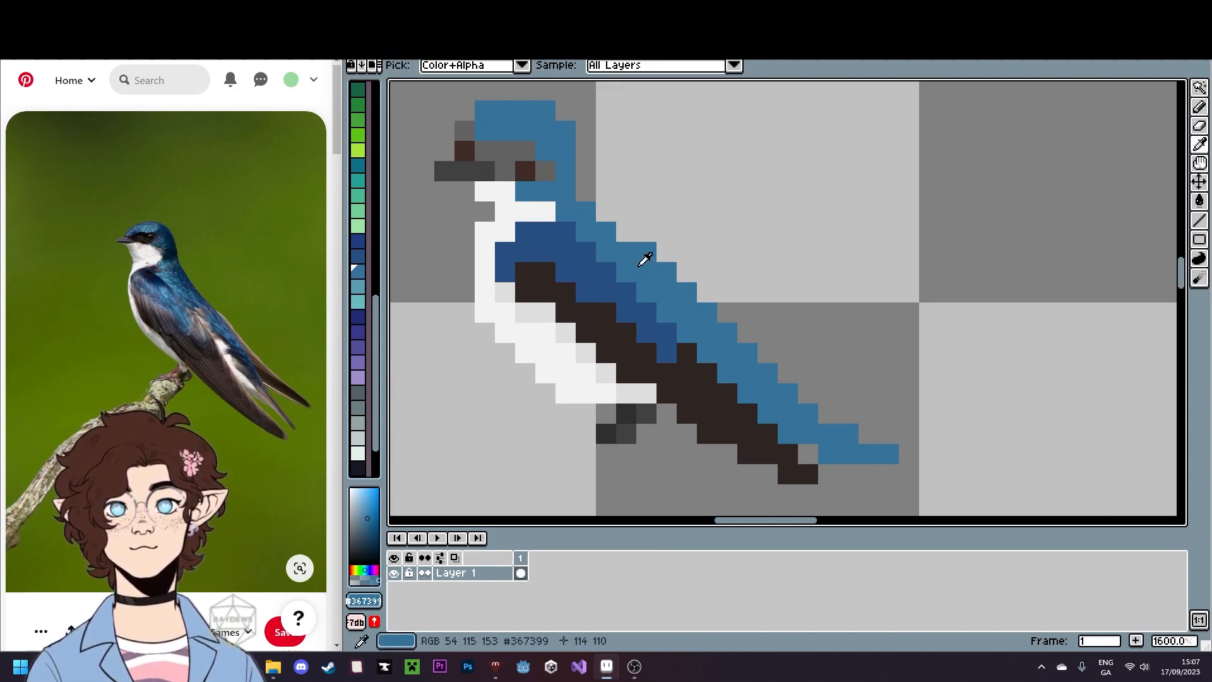
{"action": "left_click", "coordinate": [369, 523]}
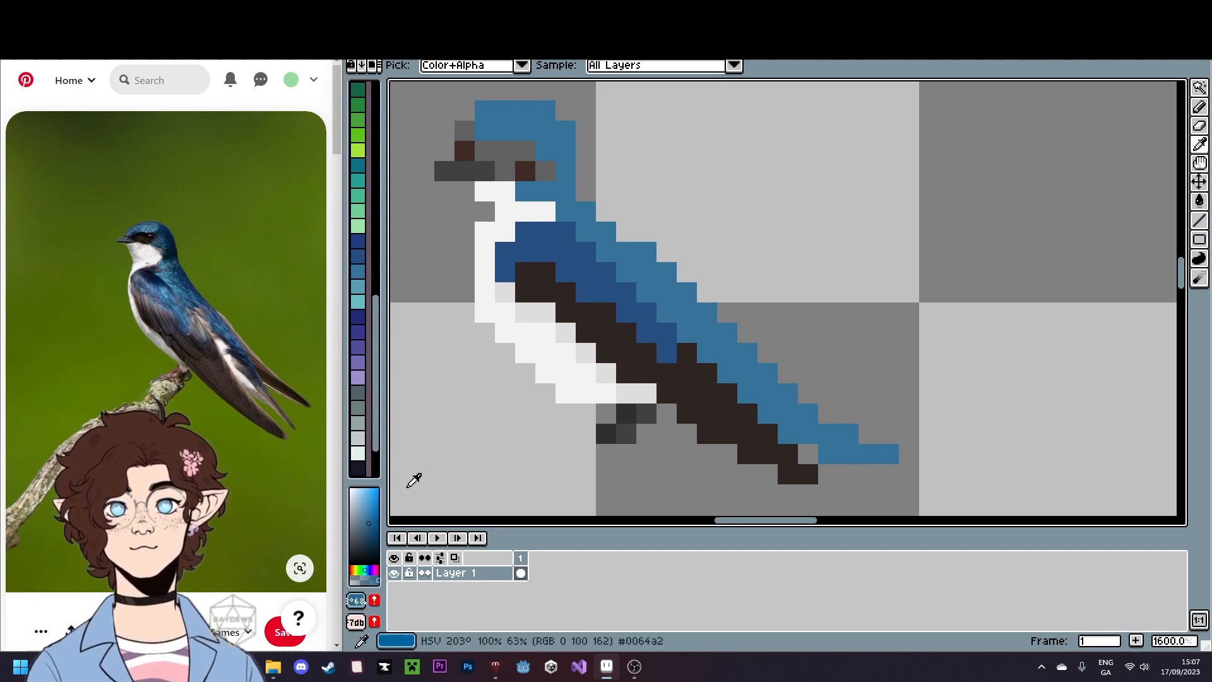
{"action": "key", "text": "b"}
{"action": "left_click", "coordinate": [589, 237]}
{"action": "left_click_drag", "start_coordinate": [624, 269], "coordinate": [806, 437]}
{"action": "left_click", "coordinate": [587, 251]}
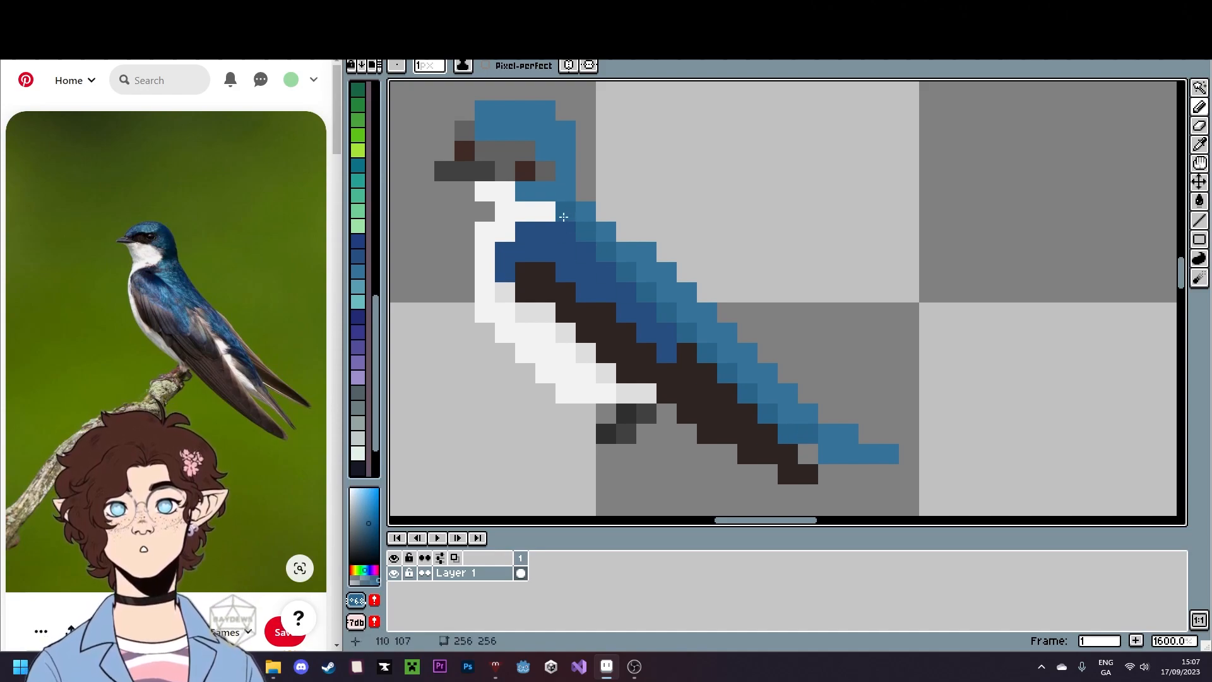
- Sample the belly's light grey and shade the throat and the front edge of the chest
{"action": "left_click", "coordinate": [486, 268], "text": "alt"}
{"action": "left_click_drag", "start_coordinate": [485, 252], "coordinate": [531, 215]}
{"action": "scroll", "coordinate": [531, 215], "scroll_direction": "down", "scroll_amount": 6}
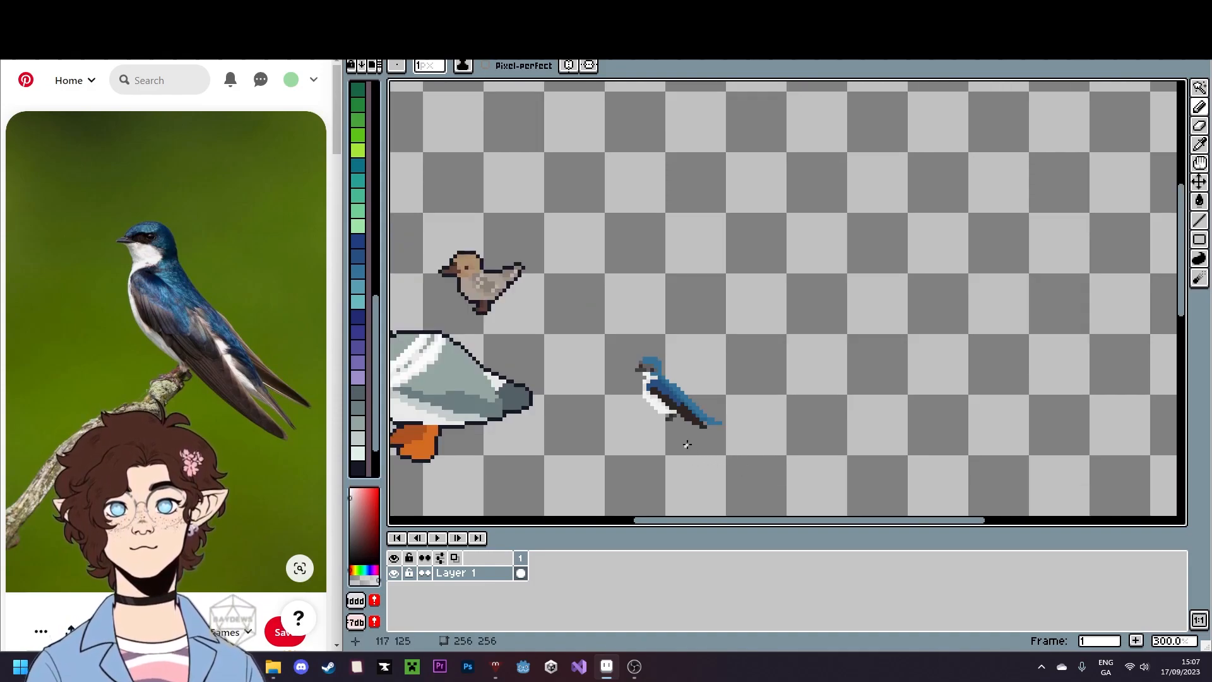
- Sample the outline colour #171826 from the neighbouring bird and outline the swallow's foot, lower wing edge, tail and back
{"action": "scroll", "coordinate": [663, 429], "scroll_direction": "up", "scroll_amount": 3}
{"action": "scroll", "coordinate": [662, 417], "scroll_direction": "up", "scroll_amount": 4}
{"action": "scroll", "coordinate": [662, 417], "scroll_direction": "down", "scroll_amount": 4}
{"action": "left_click_drag", "start_coordinate": [628, 344], "coordinate": [864, 365]}
{"action": "left_click", "coordinate": [631, 352], "text": "alt"}
{"action": "left_click_drag", "start_coordinate": [957, 386], "coordinate": [735, 378]}
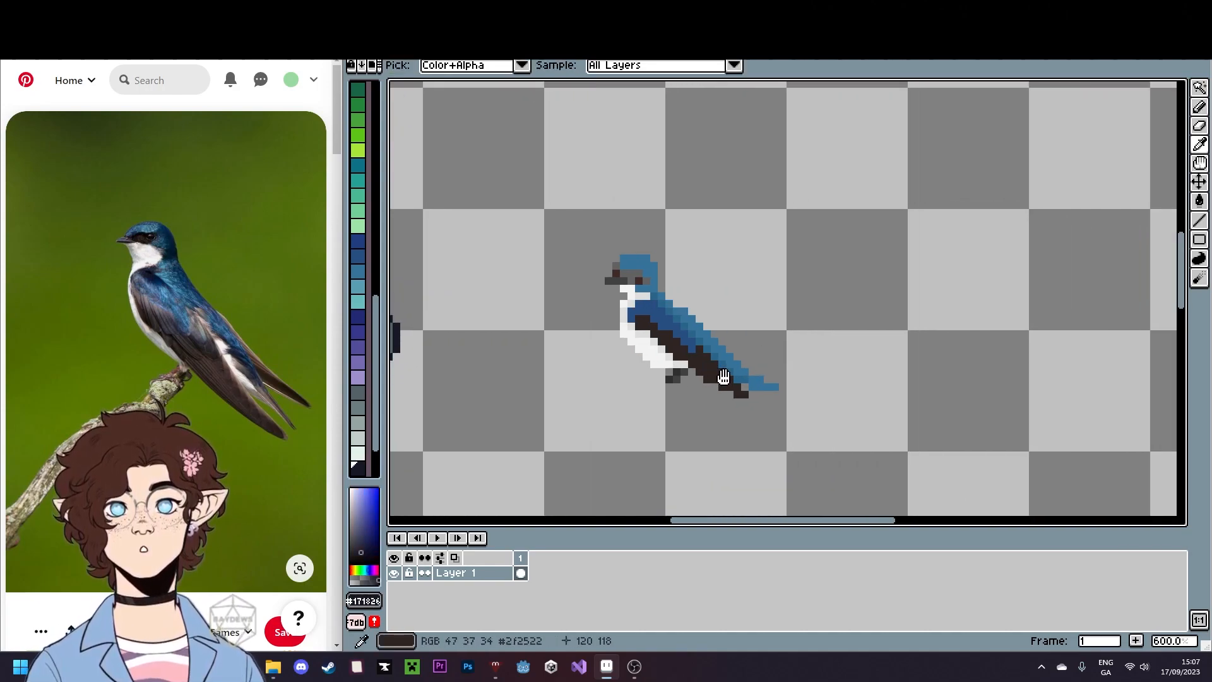
{"action": "scroll", "coordinate": [735, 378], "scroll_direction": "up", "scroll_amount": 3}
{"action": "mouse_move", "coordinate": [583, 363]}
{"action": "left_mouse_down"}
{"action": "mouse_move", "coordinate": [595, 398]}
{"action": "mouse_move", "coordinate": [618, 394]}
{"action": "mouse_move", "coordinate": [643, 366]}
{"action": "mouse_move", "coordinate": [782, 439]}
{"action": "mouse_move", "coordinate": [763, 439]}
{"action": "mouse_move", "coordinate": [810, 425]}
{"action": "mouse_move", "coordinate": [758, 382]}
{"action": "mouse_move", "coordinate": [827, 417]}
{"action": "mouse_move", "coordinate": [882, 406]}
{"action": "mouse_move", "coordinate": [785, 346]}
{"action": "mouse_move", "coordinate": [746, 298]}
{"action": "left_mouse_up"}
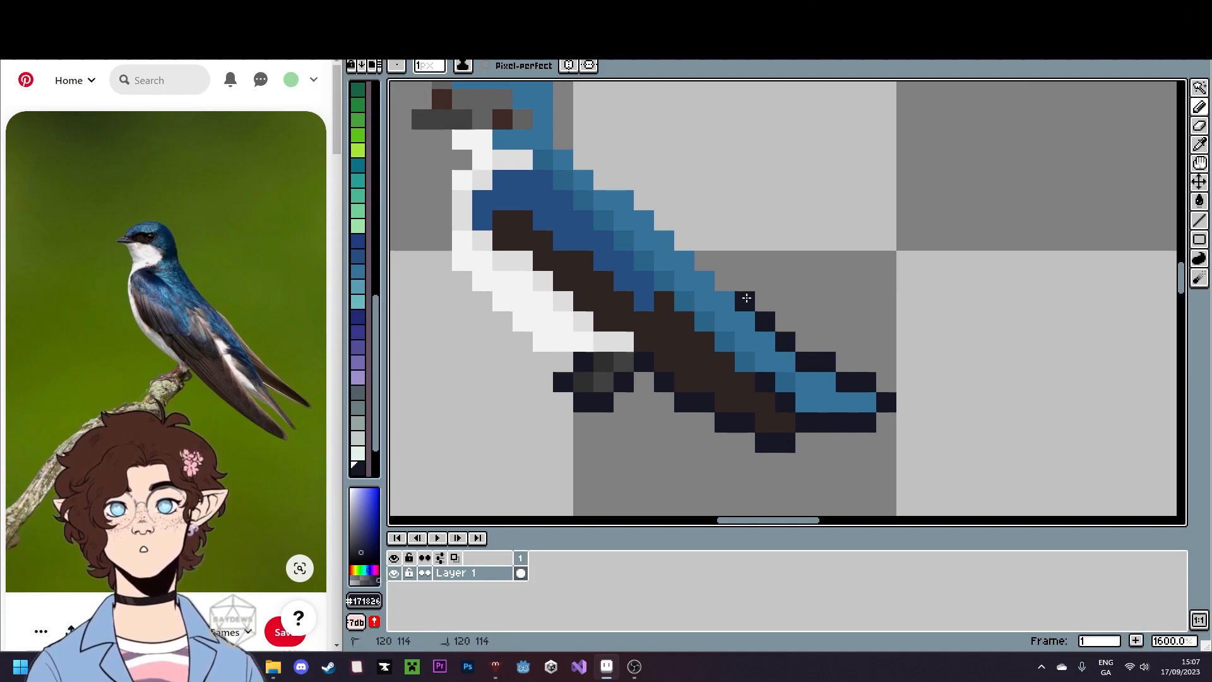
{"action": "mouse_move", "coordinate": [710, 261]}
{"action": "left_mouse_down"}
{"action": "mouse_move", "coordinate": [651, 201]}
{"action": "mouse_move", "coordinate": [606, 182]}
{"action": "left_mouse_up"}
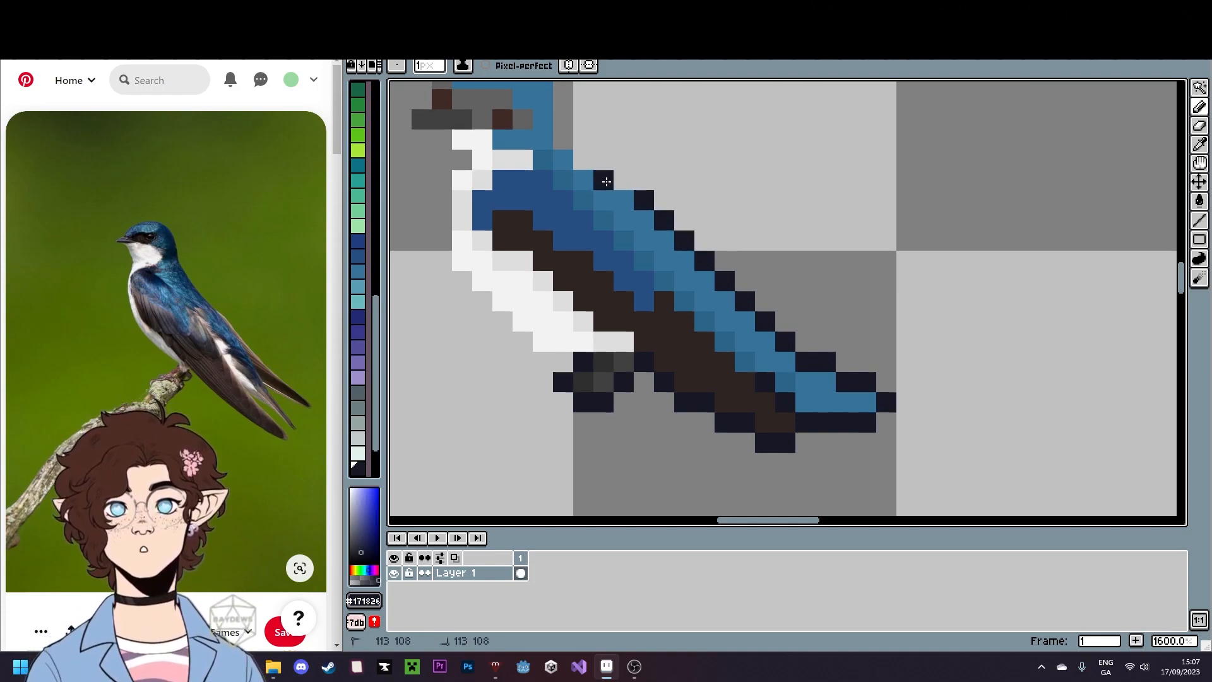
- Continue the dark outline around the neck, head, beak, chest and belly until it meets the foot
{"action": "mouse_move", "coordinate": [586, 140]}
{"action": "left_mouse_down"}
{"action": "mouse_move", "coordinate": [717, 244]}
{"action": "mouse_move", "coordinate": [693, 207]}
{"action": "left_mouse_up"}
{"action": "left_click", "coordinate": [711, 262]}
{"action": "left_click", "coordinate": [671, 162]}
{"action": "mouse_move", "coordinate": [651, 142]}
{"action": "left_mouse_down"}
{"action": "mouse_move", "coordinate": [603, 131]}
{"action": "mouse_move", "coordinate": [595, 152]}
{"action": "mouse_move", "coordinate": [611, 135]}
{"action": "mouse_move", "coordinate": [635, 140]}
{"action": "left_mouse_up"}
{"action": "key", "text": "ctrl+z"}
{"action": "left_click", "coordinate": [573, 159]}
{"action": "mouse_move", "coordinate": [556, 183]}
{"action": "left_mouse_down"}
{"action": "mouse_move", "coordinate": [567, 190]}
{"action": "mouse_move", "coordinate": [540, 190]}
{"action": "left_mouse_up"}
{"action": "key", "text": "ctrl+z"}
{"action": "left_click", "coordinate": [526, 217]}
{"action": "mouse_move", "coordinate": [556, 247]}
{"action": "left_mouse_down"}
{"action": "mouse_move", "coordinate": [584, 265]}
{"action": "mouse_move", "coordinate": [571, 288]}
{"action": "mouse_move", "coordinate": [571, 366]}
{"action": "mouse_move", "coordinate": [654, 449]}
{"action": "mouse_move", "coordinate": [695, 465]}
{"action": "left_mouse_up"}
{"action": "left_click", "coordinate": [591, 380]}
{"action": "mouse_move", "coordinate": [696, 429]}
{"action": "left_mouse_down"}
{"action": "mouse_move", "coordinate": [672, 362]}
{"action": "mouse_move", "coordinate": [689, 404]}
{"action": "left_mouse_up"}
- Try to fill the swallow's grey face mask with the grey sampled from the foot
{"action": "key", "text": "i"}
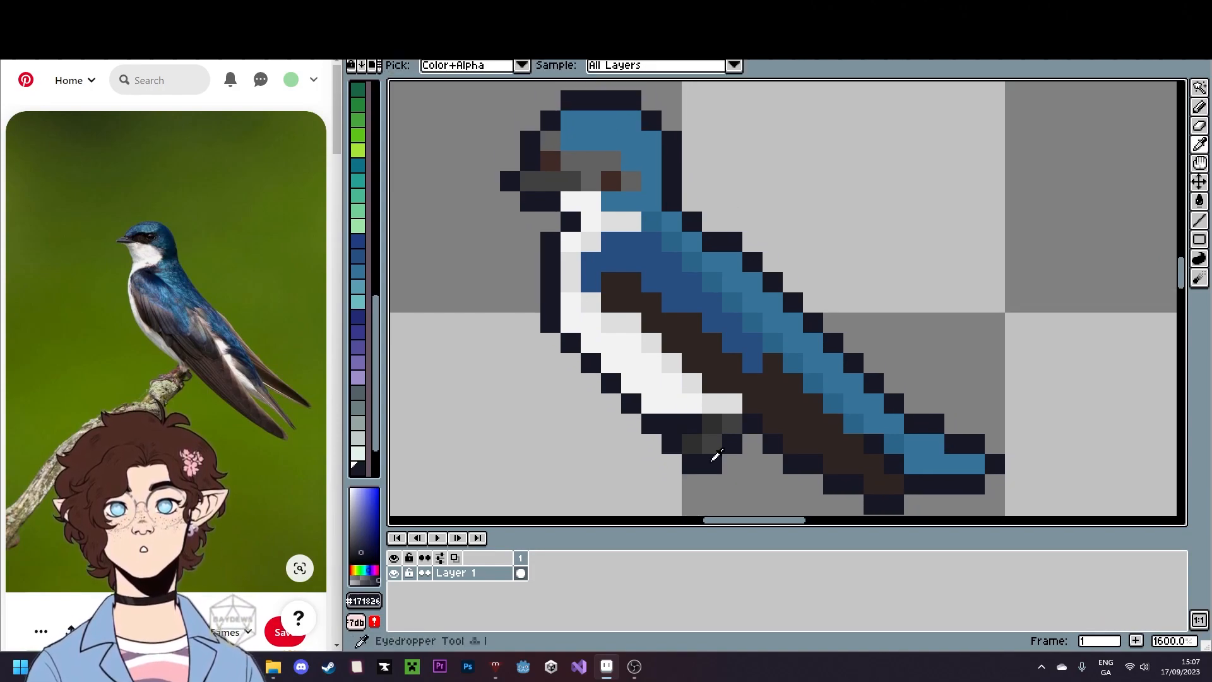
{"action": "left_click", "coordinate": [709, 441]}
{"action": "key", "text": "g"}
{"action": "left_click", "coordinate": [579, 161]}
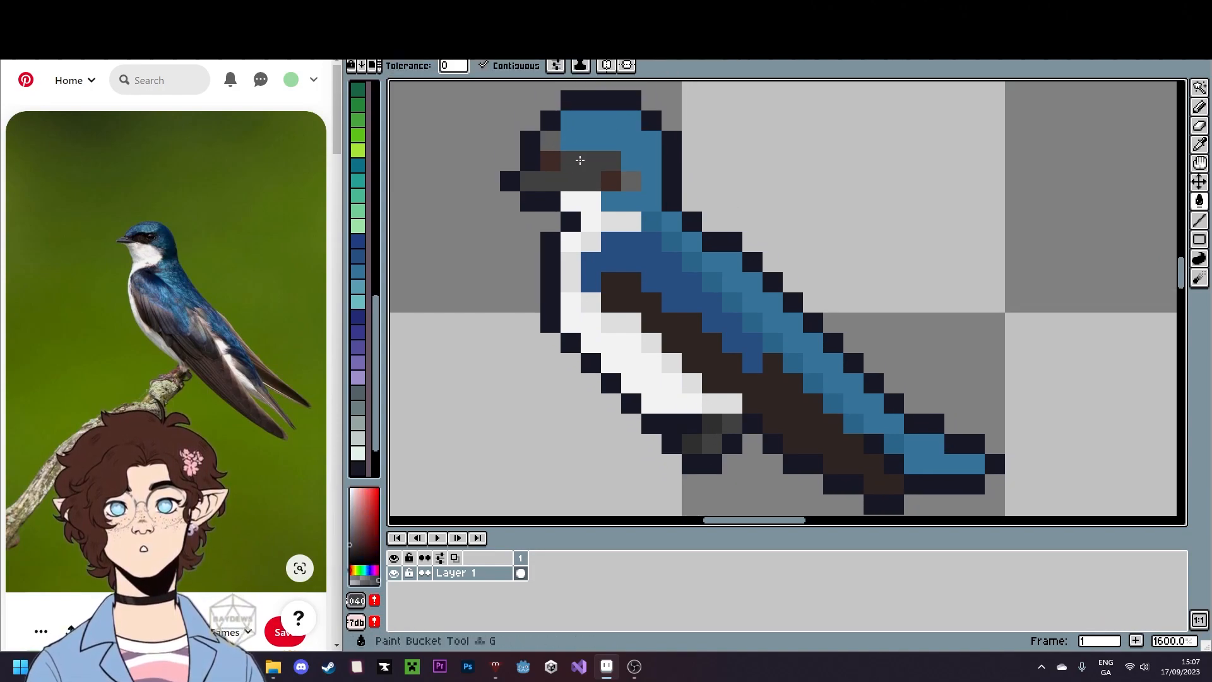
{"action": "key", "text": "ctrl+z"}
- Fill the swallow's beak with the foot's darker grey using the Paint Bucket
{"action": "key", "text": "i"}
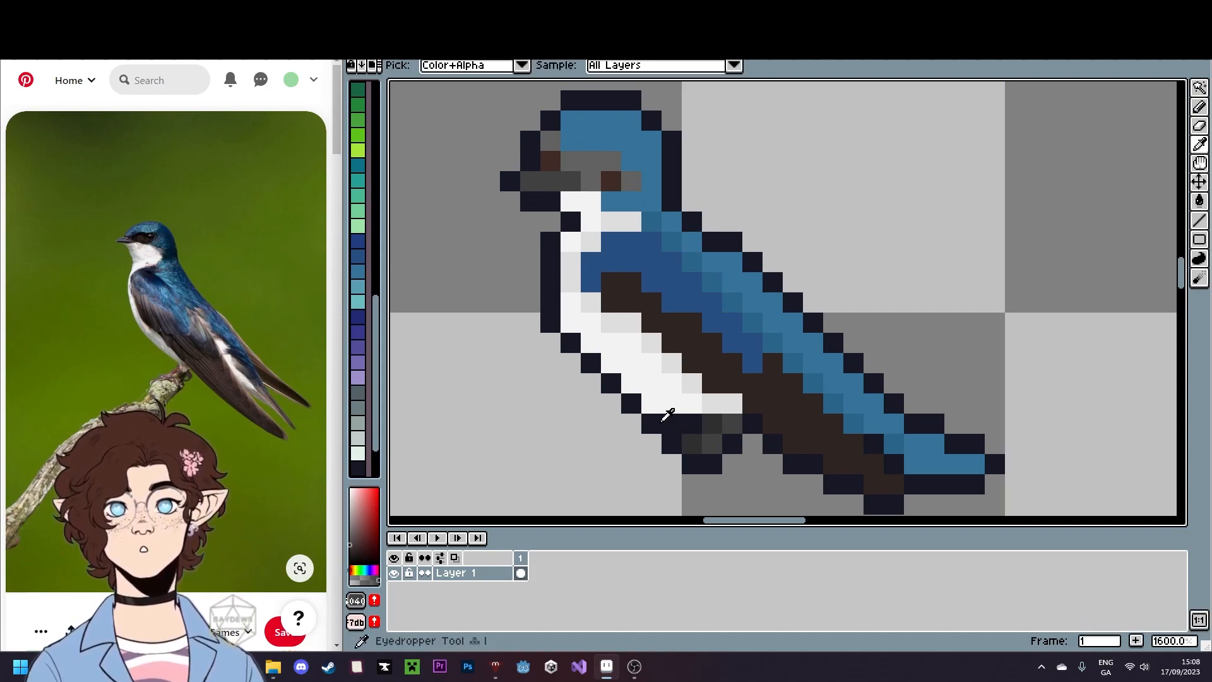
{"action": "key", "text": "g"}
{"action": "left_click", "coordinate": [684, 432]}
{"action": "key", "text": "ctrl+z"}
- Sample the foot's lighter grey and fill the face mask, the patch behind the eye and the forehead pixel
{"action": "key", "text": "i"}
{"action": "left_click", "coordinate": [731, 424]}
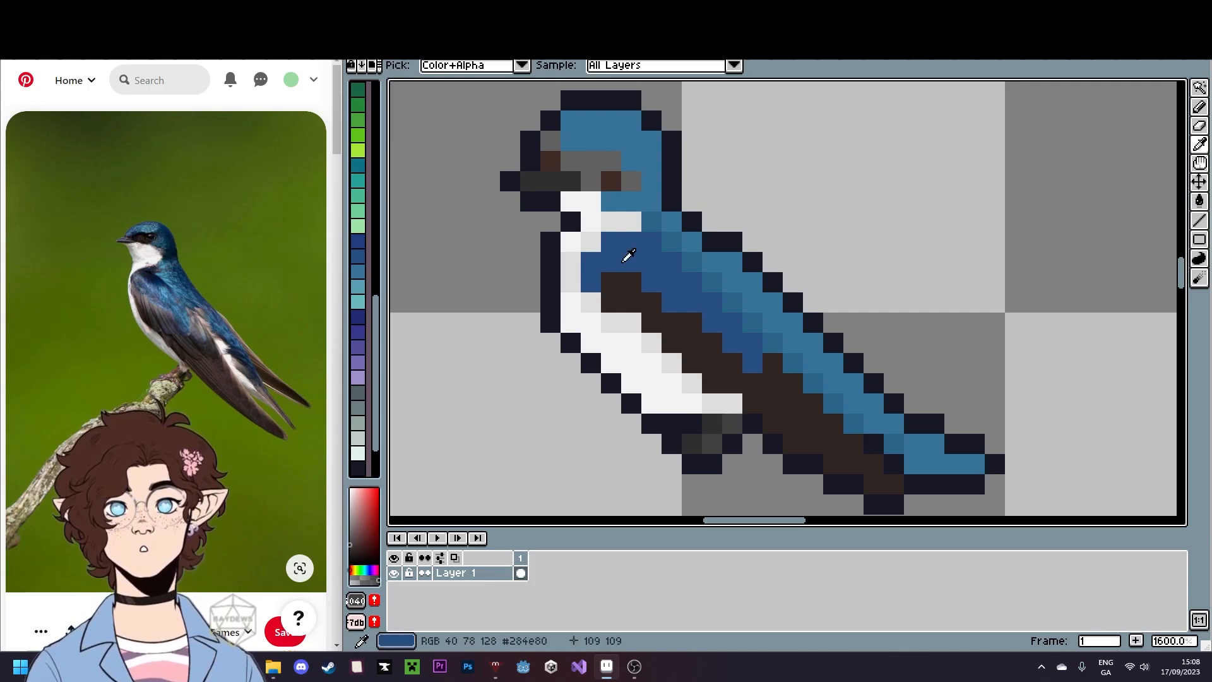
{"action": "key", "text": "g"}
{"action": "left_click", "coordinate": [593, 149]}
{"action": "key", "text": "ctrl+z"}
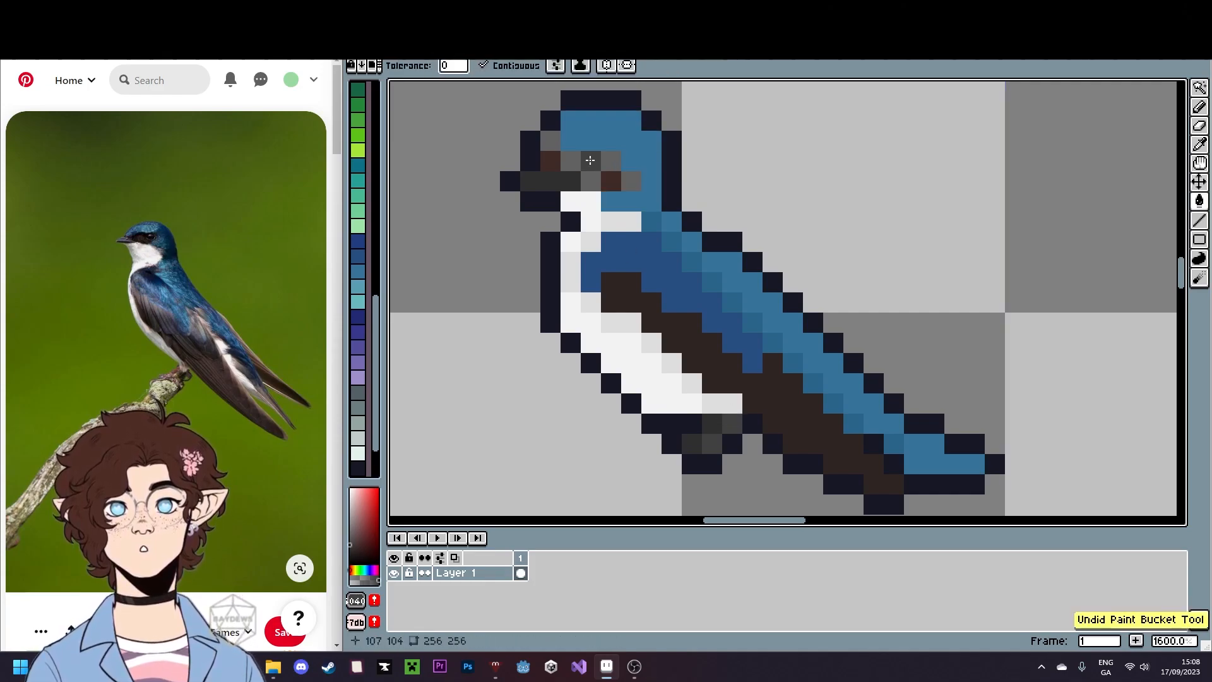
{"action": "left_click", "coordinate": [592, 162]}
{"action": "left_click", "coordinate": [629, 182]}
{"action": "left_click", "coordinate": [552, 139]}
{"action": "scroll", "coordinate": [652, 313], "scroll_direction": "down", "scroll_amount": 4}
{"action": "scroll", "coordinate": [652, 313], "scroll_direction": "down", "scroll_amount": 2}
{"action": "scroll", "coordinate": [657, 309], "scroll_direction": "up", "scroll_amount": 7}
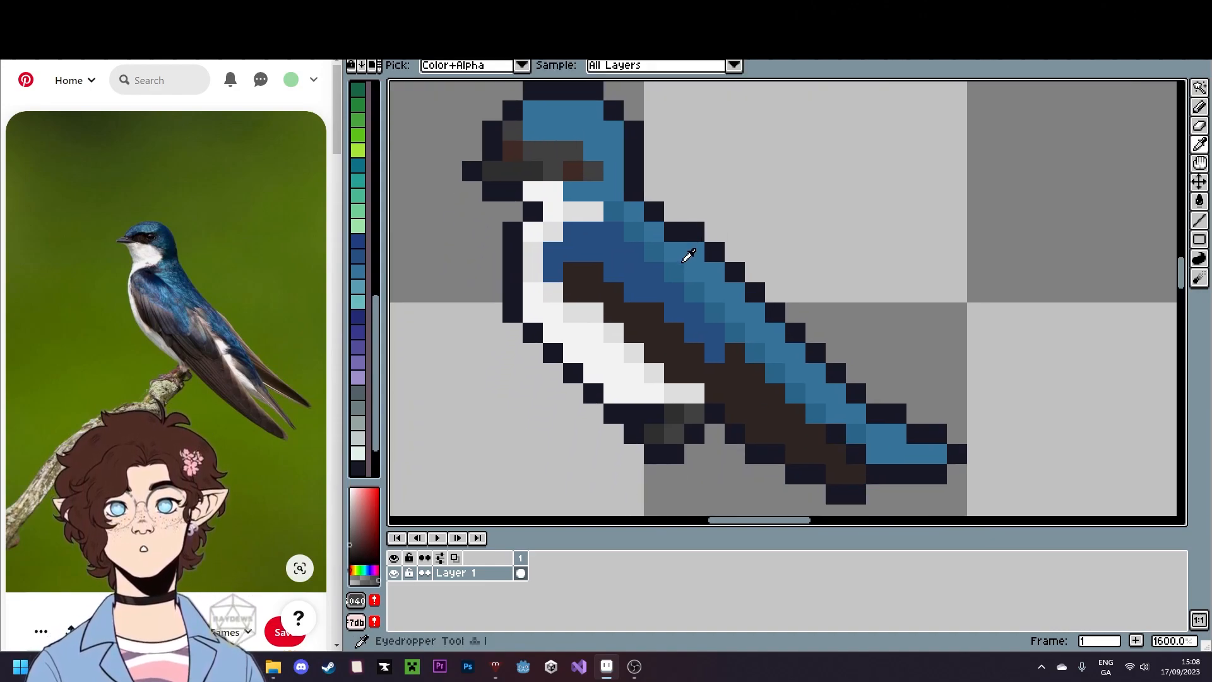
- Try to fill the wing's deep blue shoulder patch with the darker shading blue sampled from the back
{"action": "left_click", "coordinate": [690, 253], "text": "alt"}
{"action": "left_click", "coordinate": [695, 312]}
{"action": "scroll", "coordinate": [736, 370], "scroll_direction": "down", "scroll_amount": 4}
{"action": "key", "text": "ctrl+z"}
{"action": "scroll", "coordinate": [731, 340], "scroll_direction": "up", "scroll_amount": 4}
{"action": "mouse_move", "coordinate": [742, 364]}
{"action": "left_mouse_down"}
{"action": "mouse_move", "coordinate": [662, 286]}
{"action": "mouse_move", "coordinate": [729, 316]}
{"action": "left_mouse_up"}
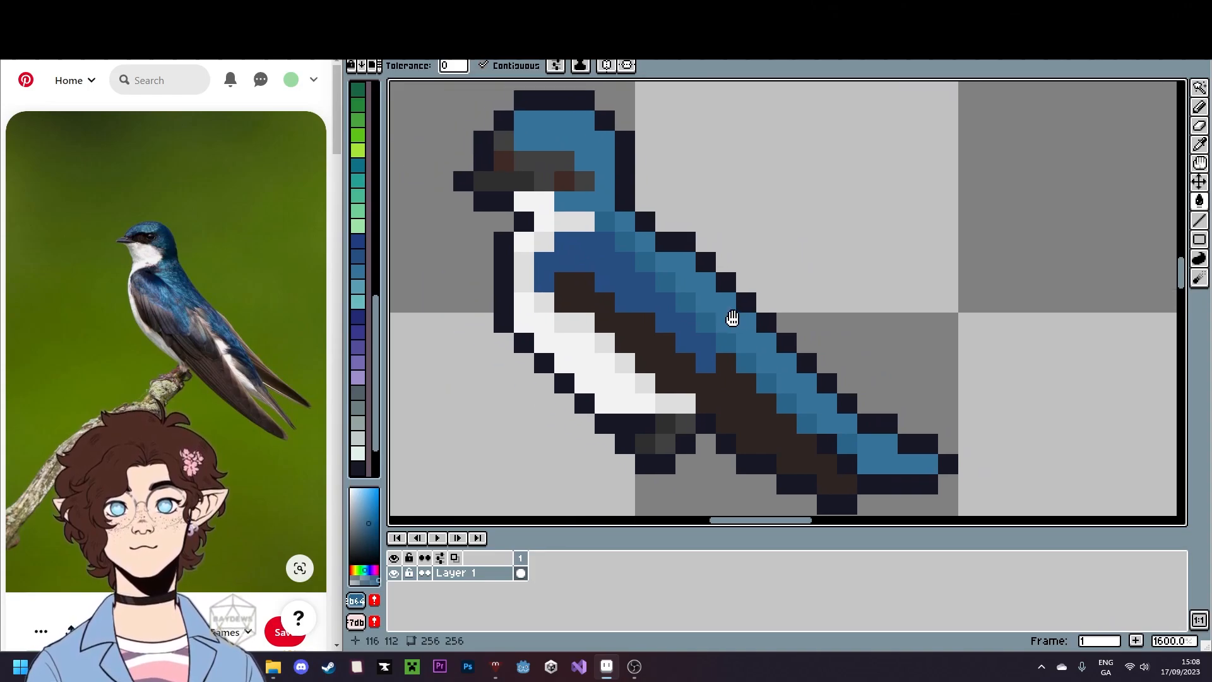
- Sample the head's blue #367399 and pencil over the dark grey mask pixels behind and above the eye
{"action": "left_click", "coordinate": [579, 176], "text": "alt"}
{"action": "scroll", "coordinate": [638, 379], "scroll_direction": "down", "scroll_amount": 5}
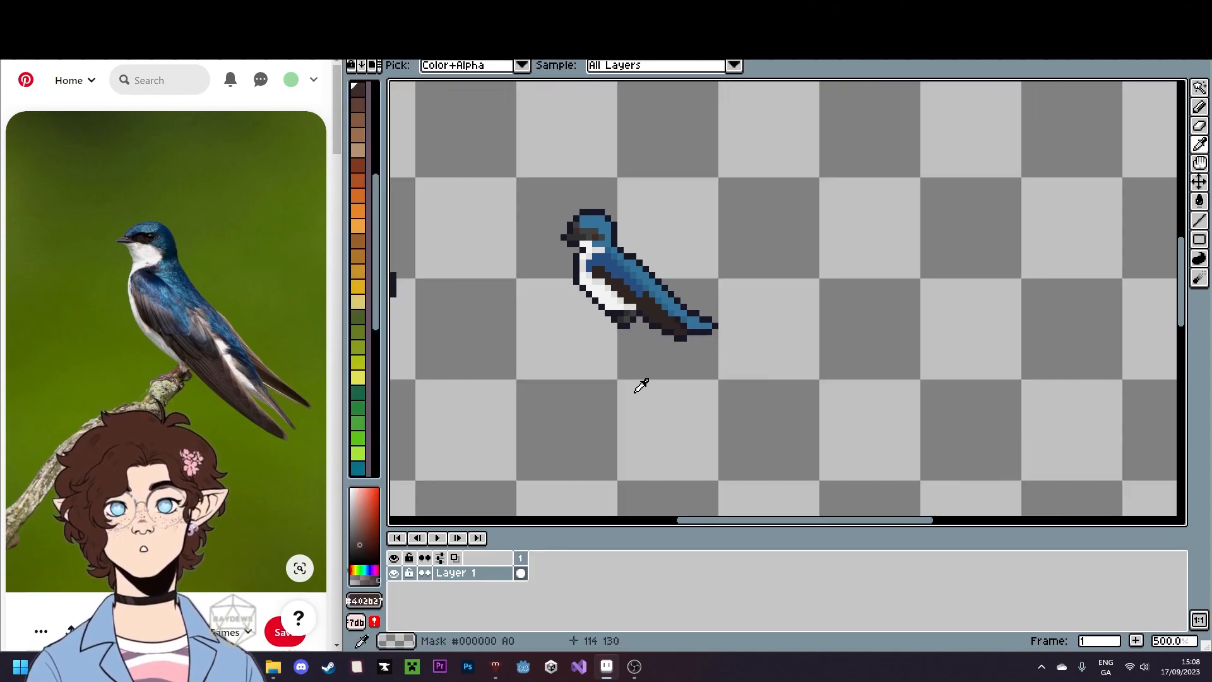
{"action": "scroll", "coordinate": [636, 379], "scroll_direction": "up", "scroll_amount": 4}
{"action": "scroll", "coordinate": [623, 289], "scroll_direction": "up", "scroll_amount": 1}
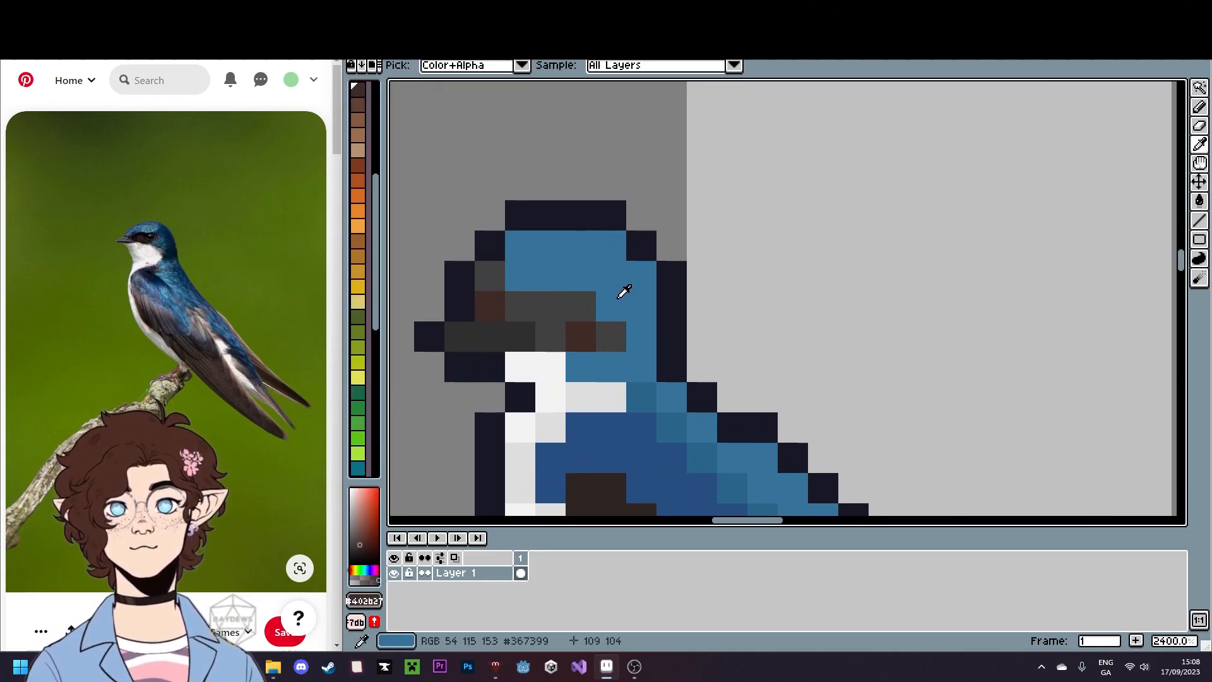
{"action": "left_click", "coordinate": [618, 305], "text": "alt"}
{"action": "left_click", "coordinate": [618, 329]}
{"action": "mouse_move", "coordinate": [557, 327]}
{"action": "left_mouse_down"}
{"action": "mouse_move", "coordinate": [580, 306]}
{"action": "mouse_move", "coordinate": [525, 302]}
{"action": "mouse_move", "coordinate": [495, 267]}
{"action": "left_mouse_up"}
{"action": "scroll", "coordinate": [652, 309], "scroll_direction": "down", "scroll_amount": 7}
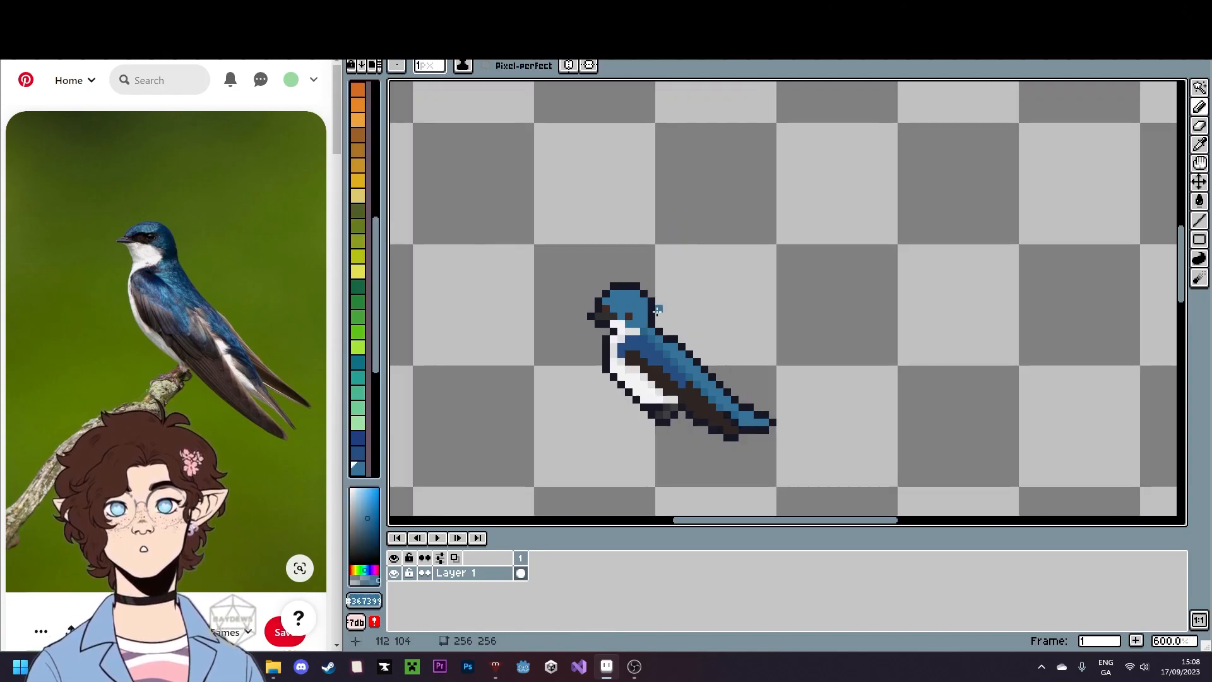
- Sample the foot's grey with the Eyedropper and fill the swallow's beak and the adjoining mask pixels with it
{"action": "scroll", "coordinate": [687, 322], "scroll_direction": "up", "scroll_amount": 4}
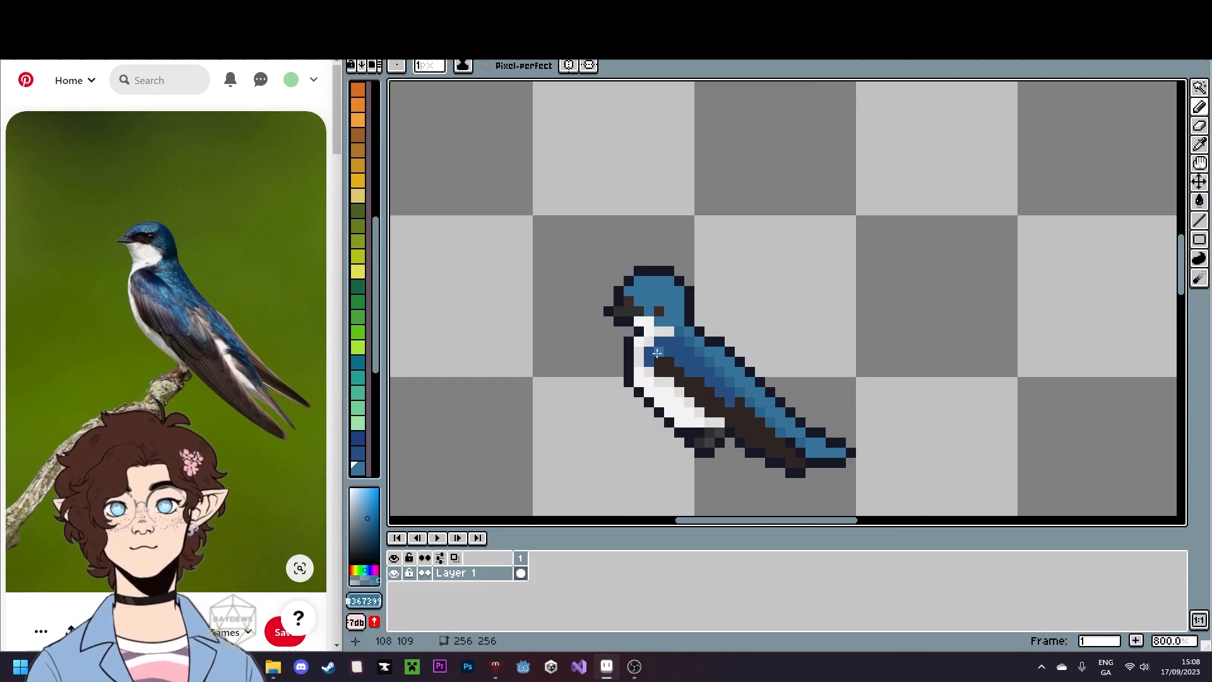
{"action": "key", "text": "i"}
{"action": "left_click", "coordinate": [710, 438]}
{"action": "key", "text": "g"}
{"action": "left_click", "coordinate": [633, 314]}
{"action": "scroll", "coordinate": [611, 429], "scroll_direction": "down", "scroll_amount": 3}
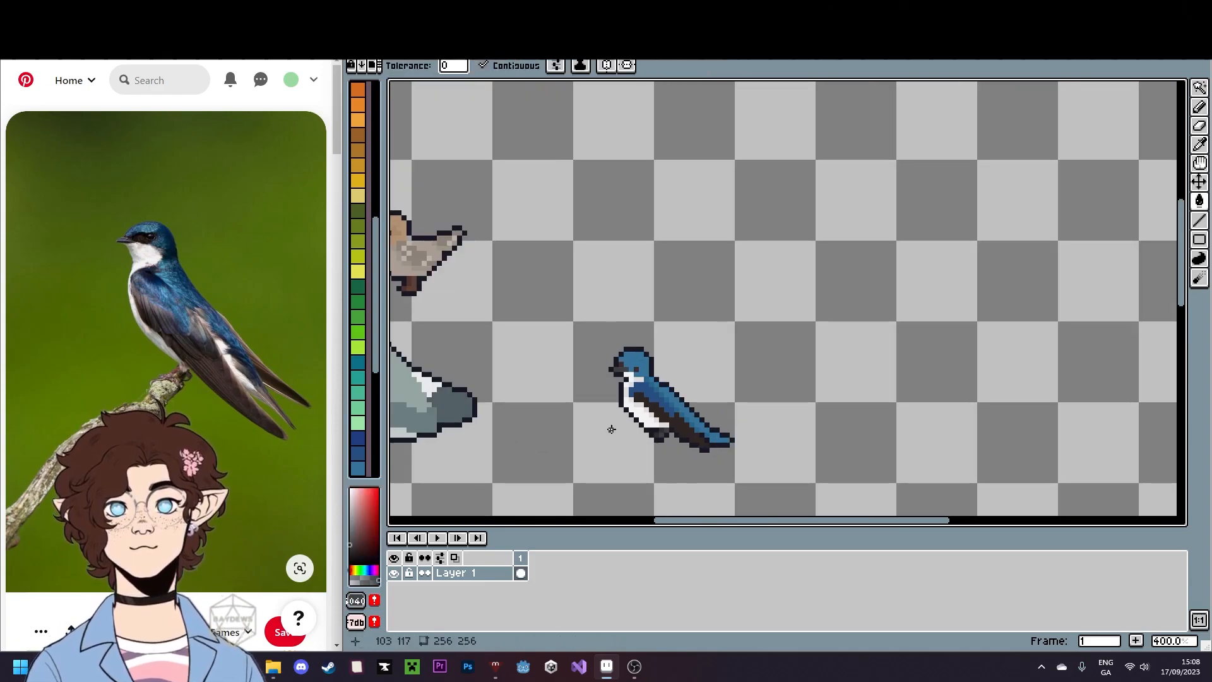
{"action": "scroll", "coordinate": [611, 430], "scroll_direction": "down", "scroll_amount": 2}
- Try filling the swallow's dark brown wing band with the mid-brown palette colour Idx-17
{"action": "scroll", "coordinate": [722, 390], "scroll_direction": "up", "scroll_amount": 7}
{"action": "key", "text": "i"}
{"action": "left_click_drag", "start_coordinate": [723, 390], "coordinate": [726, 388]}
{"action": "left_click", "coordinate": [706, 377]}
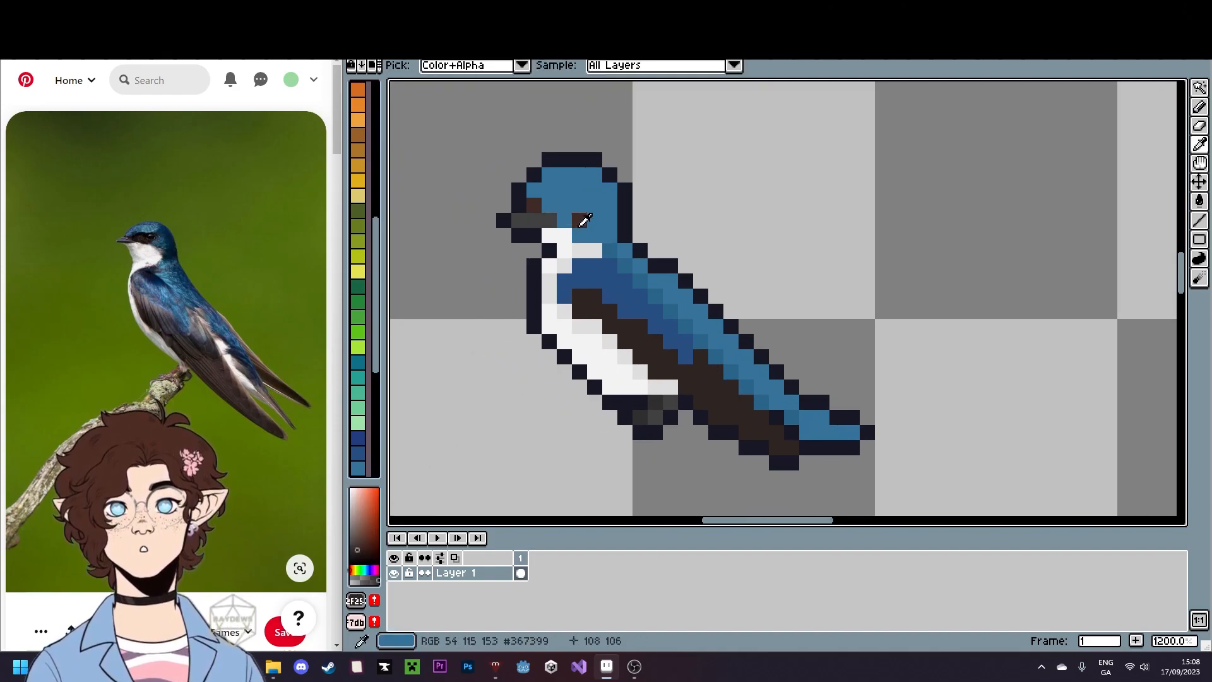
{"action": "left_click", "coordinate": [584, 223]}
{"action": "left_click", "coordinate": [610, 320]}
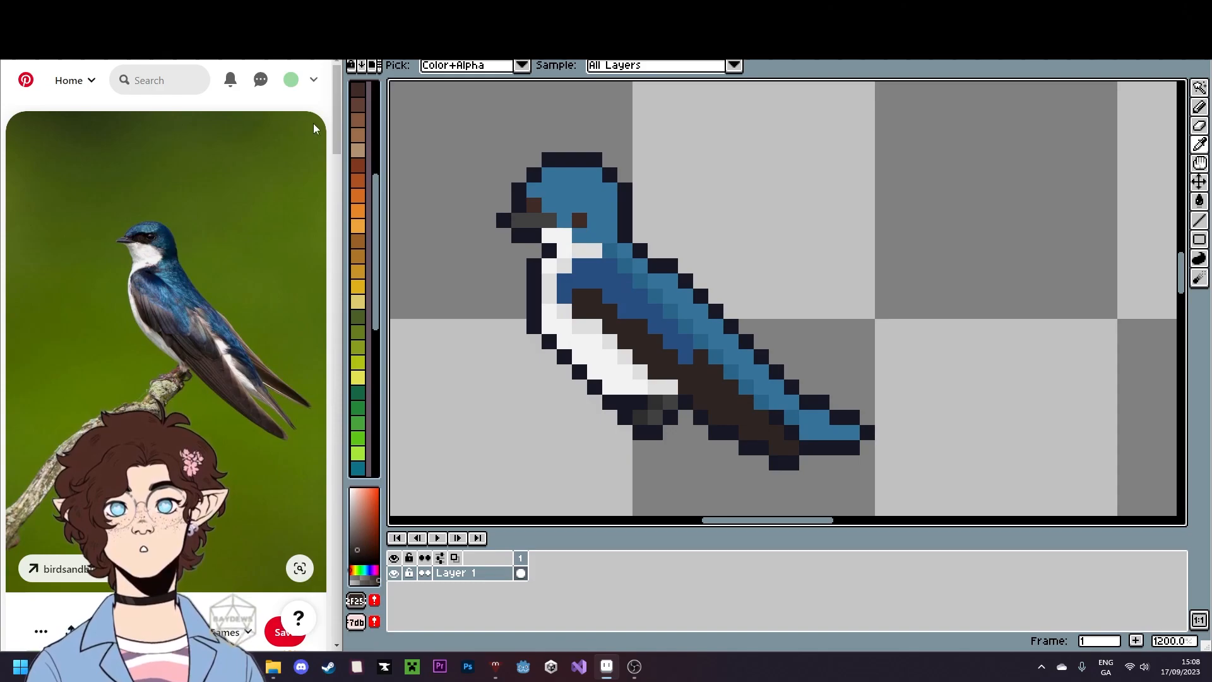
{"action": "scroll", "coordinate": [357, 128], "scroll_direction": "up", "scroll_amount": 1}
{"action": "left_click", "coordinate": [359, 160]}
{"action": "key", "text": "f"}
{"action": "left_click", "coordinate": [671, 364]}
- Examine the swallow's wing colour close up and from a distance beside the seagull and the small brown bird
{"action": "scroll", "coordinate": [686, 377], "scroll_direction": "down", "scroll_amount": 3}
{"action": "left_click_drag", "start_coordinate": [659, 378], "coordinate": [876, 406]}
{"action": "scroll", "coordinate": [560, 322], "scroll_direction": "up", "scroll_amount": 5}
{"action": "scroll", "coordinate": [718, 330], "scroll_direction": "down", "scroll_amount": 5}
{"action": "left_click_drag", "start_coordinate": [779, 375], "coordinate": [510, 370]}
{"action": "scroll", "coordinate": [669, 388], "scroll_direction": "up", "scroll_amount": 3}
{"action": "left_click_drag", "start_coordinate": [829, 291], "coordinate": [726, 276]}
{"action": "scroll", "coordinate": [730, 307], "scroll_direction": "down", "scroll_amount": 1}
{"action": "scroll", "coordinate": [730, 308], "scroll_direction": "down", "scroll_amount": 3}
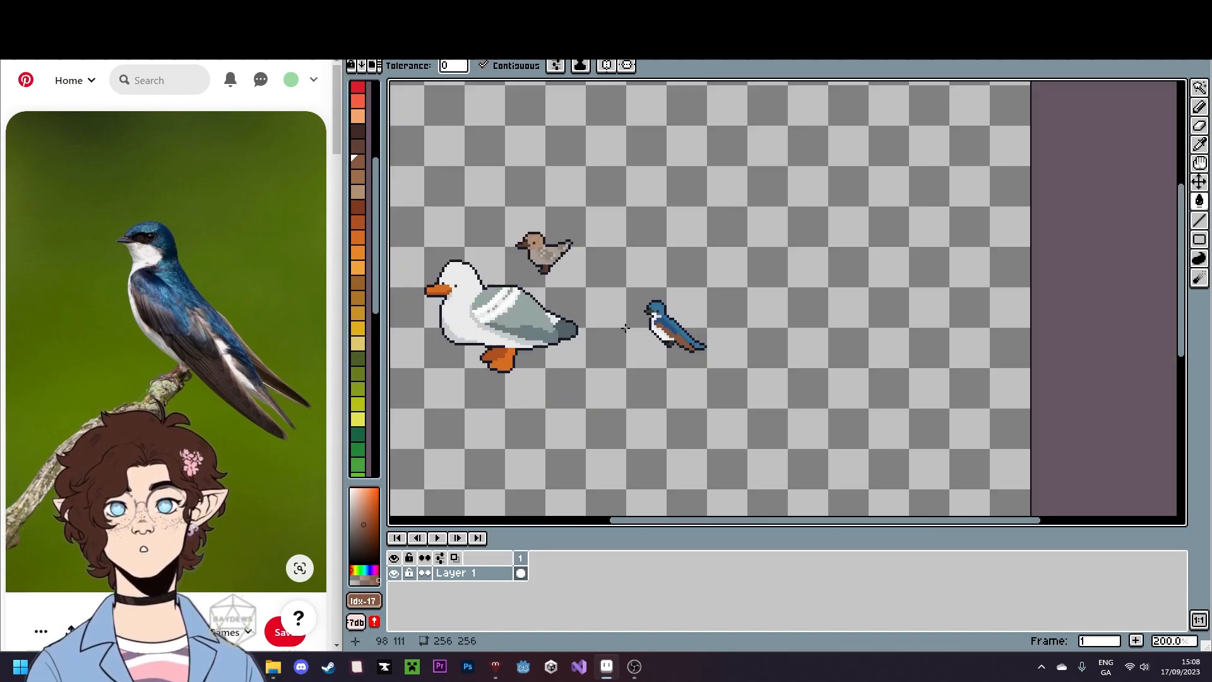
{"action": "scroll", "coordinate": [615, 329], "scroll_direction": "up", "scroll_amount": 1}
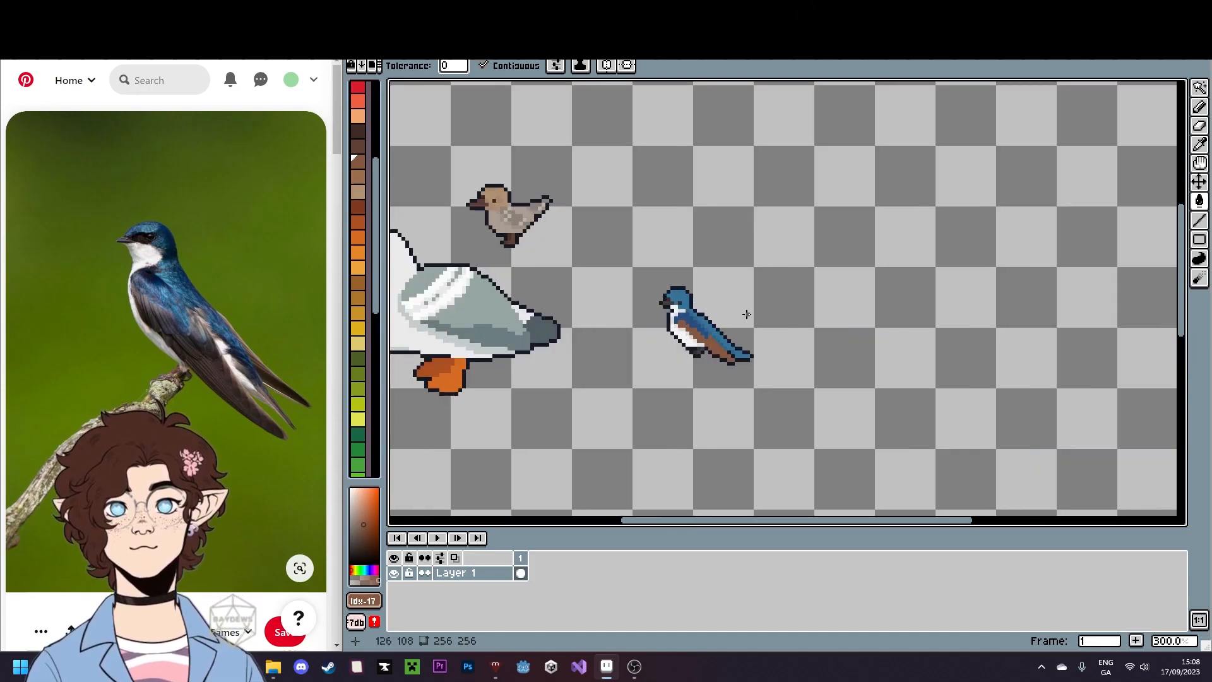
{"action": "mouse_move", "coordinate": [612, 311]}
{"action": "left_mouse_down"}
{"action": "mouse_move", "coordinate": [718, 355]}
{"action": "mouse_move", "coordinate": [519, 339]}
{"action": "left_mouse_up"}
{"action": "scroll", "coordinate": [694, 347], "scroll_direction": "up", "scroll_amount": 7}
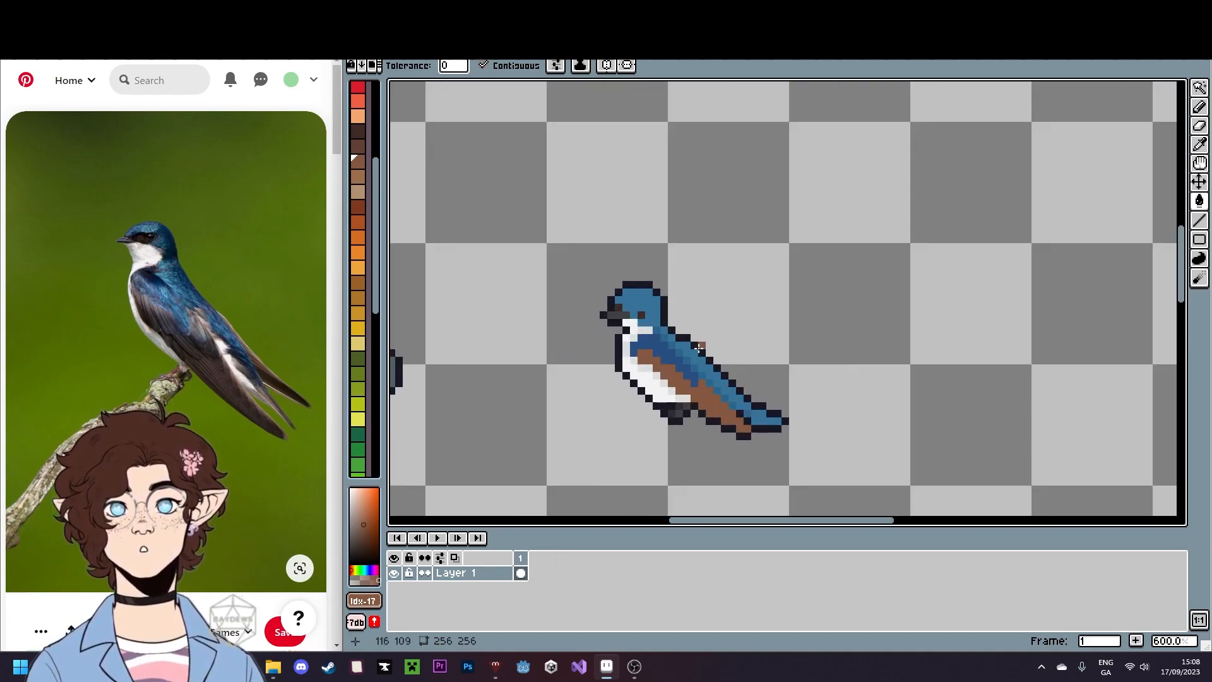
- Fill the swallow's brown wing band with the darker brown palette colour Idx-16
{"action": "scroll", "coordinate": [722, 316], "scroll_direction": "down", "scroll_amount": 2}
{"action": "scroll", "coordinate": [722, 316], "scroll_direction": "up", "scroll_amount": 1}
{"action": "left_click", "coordinate": [359, 145]}
{"action": "left_click", "coordinate": [631, 364]}
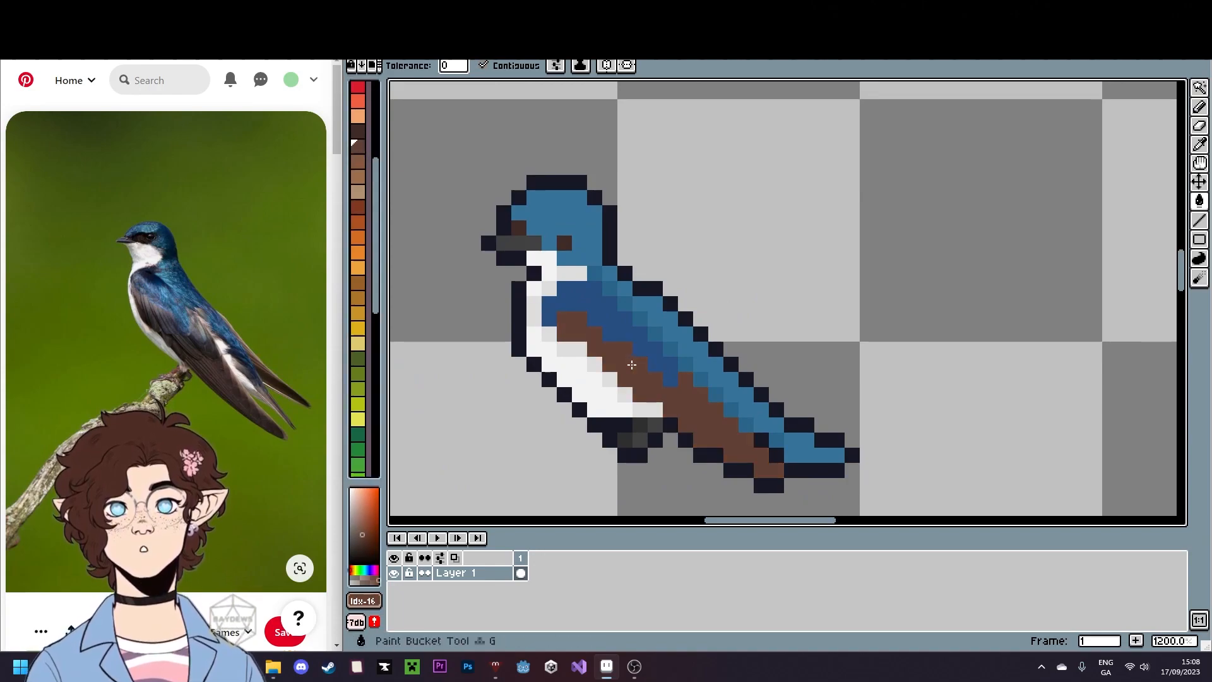
- Sample the back's blue #367399 and pencil over the darker shading pixels running along the back to the tail
{"action": "key", "text": "i"}
{"action": "left_click", "coordinate": [704, 348]}
{"action": "key", "text": "b"}
{"action": "left_click_drag", "start_coordinate": [687, 364], "coordinate": [775, 438]}
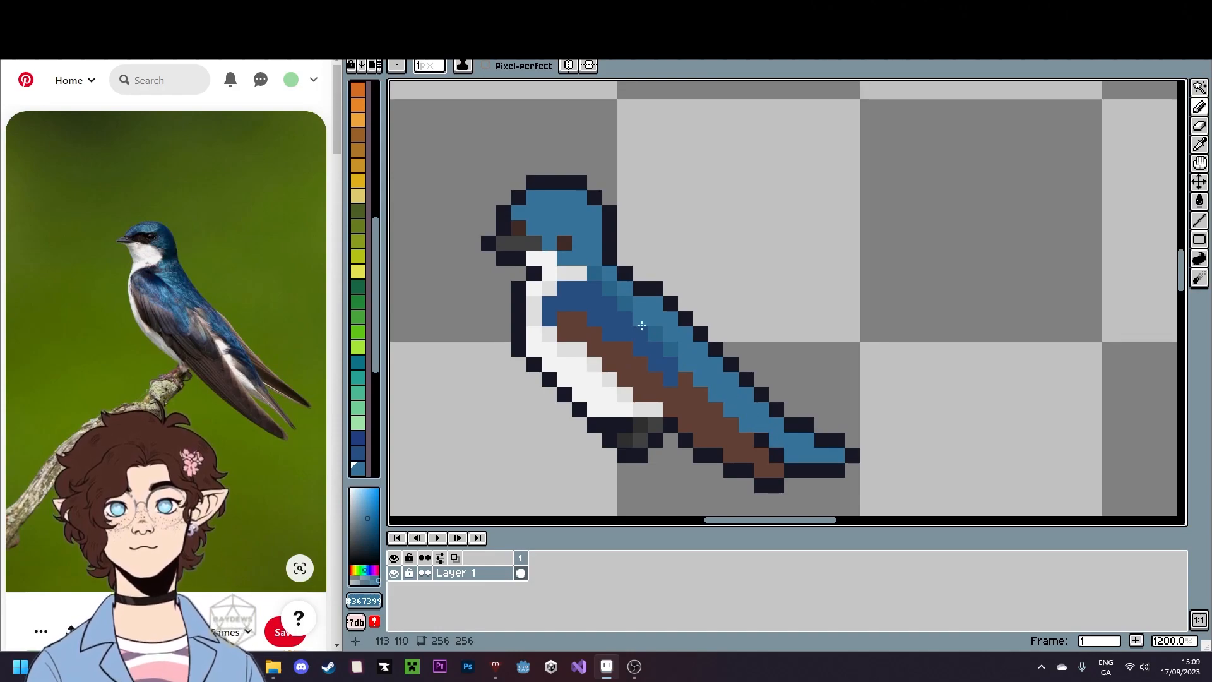
{"action": "left_click", "coordinate": [578, 269]}
- Sample the throat's white #f2f2f2 and pencil over the light grey pixels on the neck and upper chest
{"action": "key", "text": "i"}
{"action": "left_click", "coordinate": [549, 259]}
{"action": "key", "text": "b"}
{"action": "left_click_drag", "start_coordinate": [579, 272], "coordinate": [554, 278]}
{"action": "key", "text": "i"}
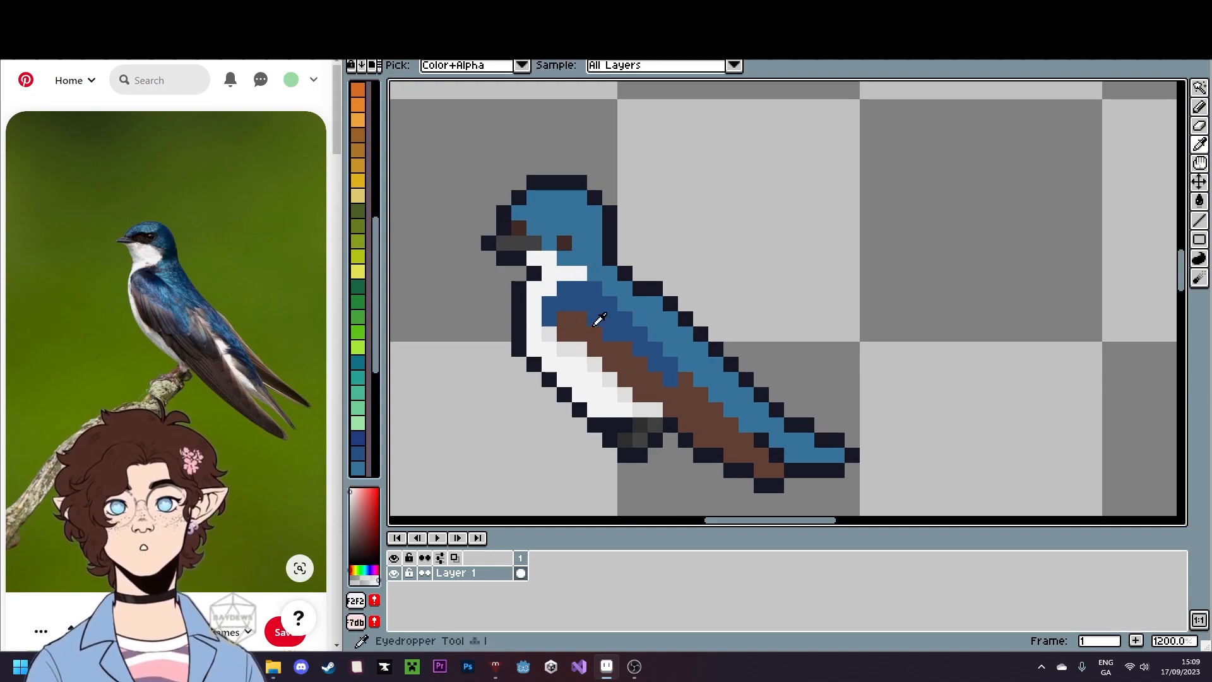
- Fill the wing's deep blue shoulder patch with a darker shade of the back's blue
{"action": "left_click", "coordinate": [660, 320]}
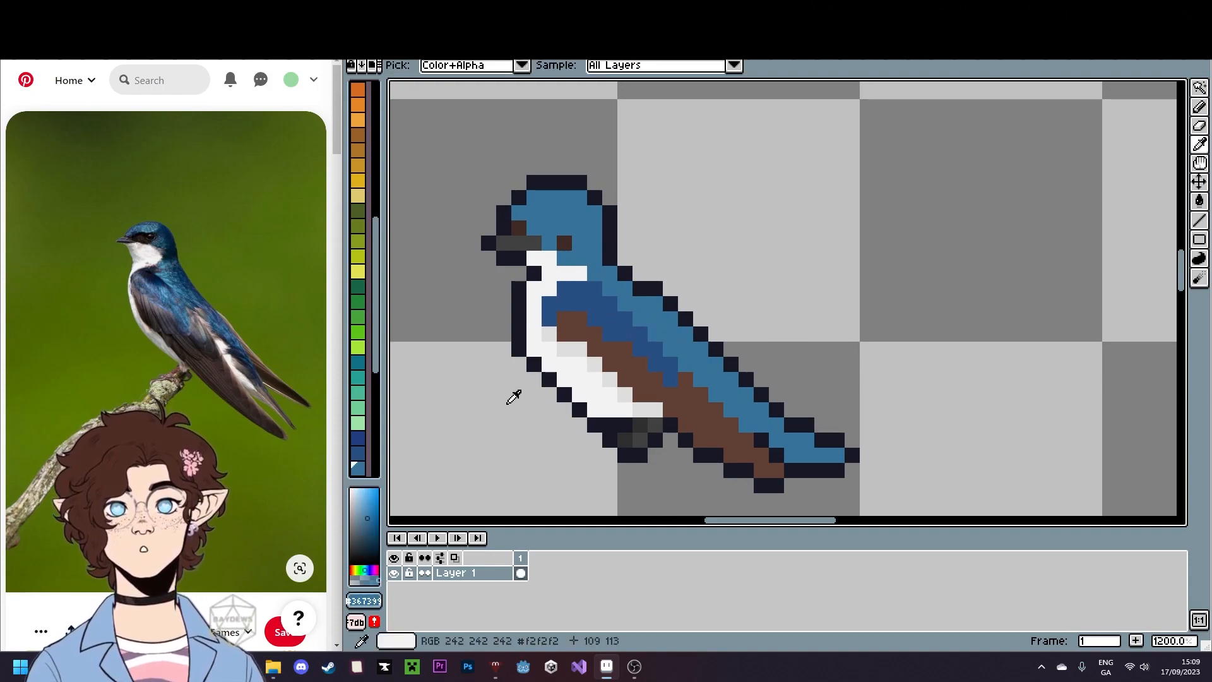
{"action": "key", "text": "g"}
{"action": "left_click", "coordinate": [572, 374]}
{"action": "left_click", "coordinate": [599, 310]}
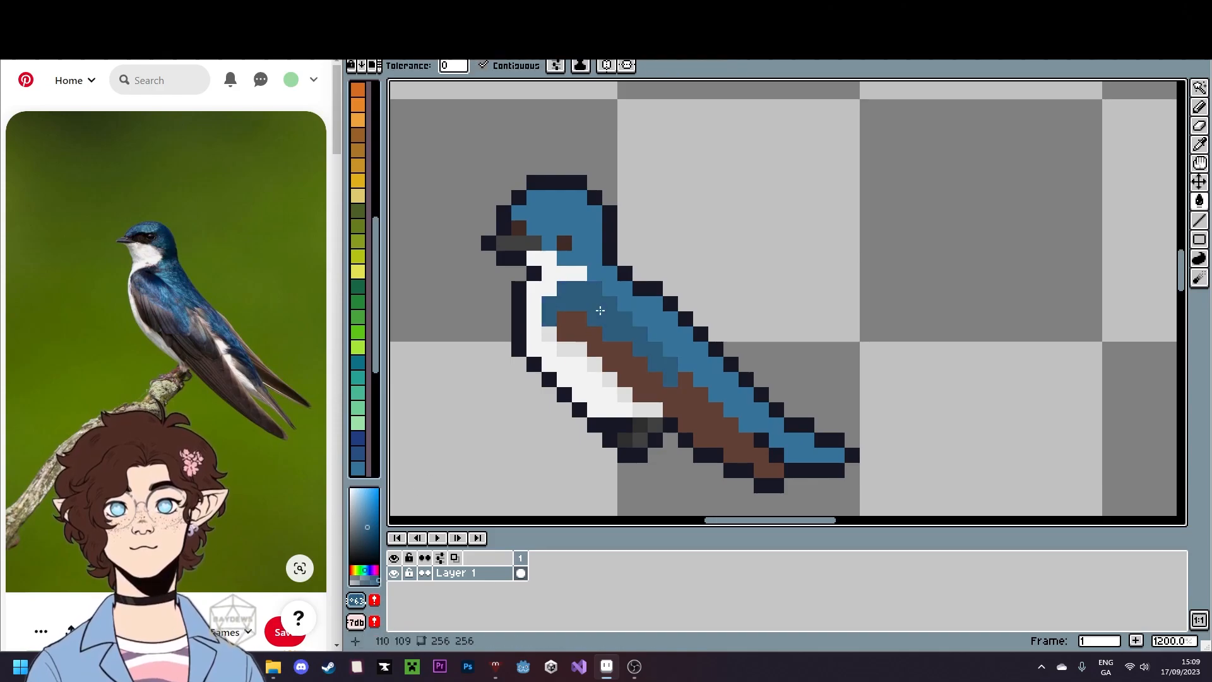
{"action": "scroll", "coordinate": [621, 452], "scroll_direction": "down", "scroll_amount": 7}
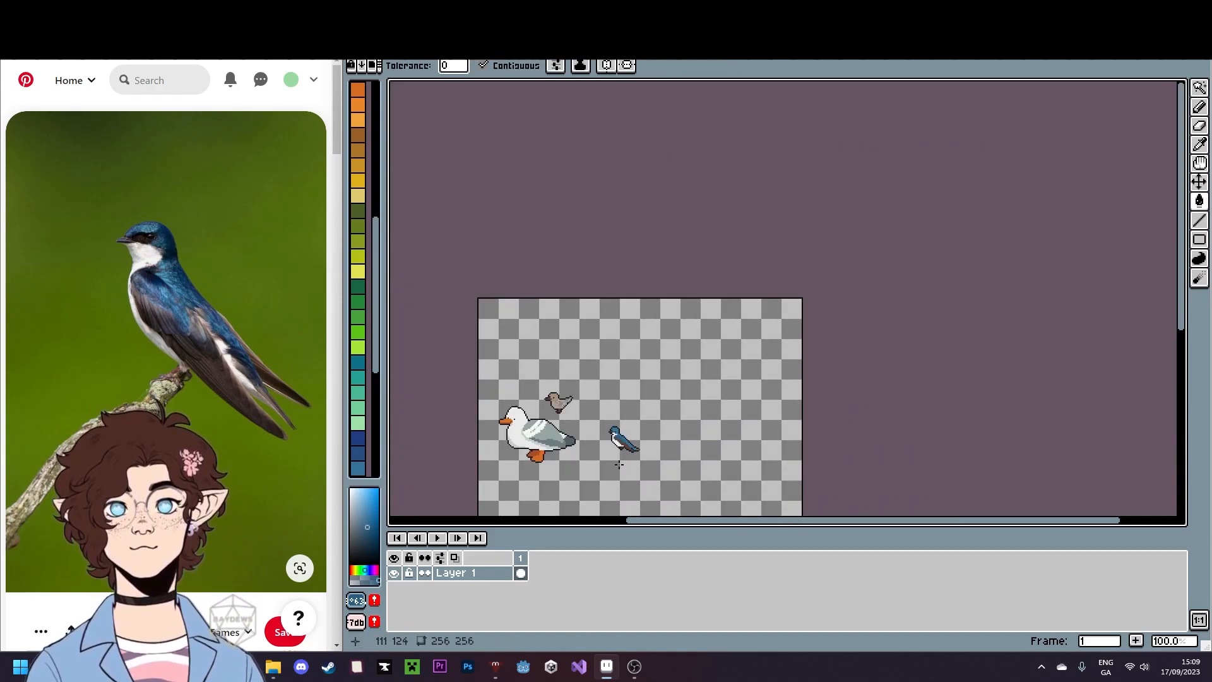
{"action": "scroll", "coordinate": [621, 458], "scroll_direction": "up", "scroll_amount": 7}
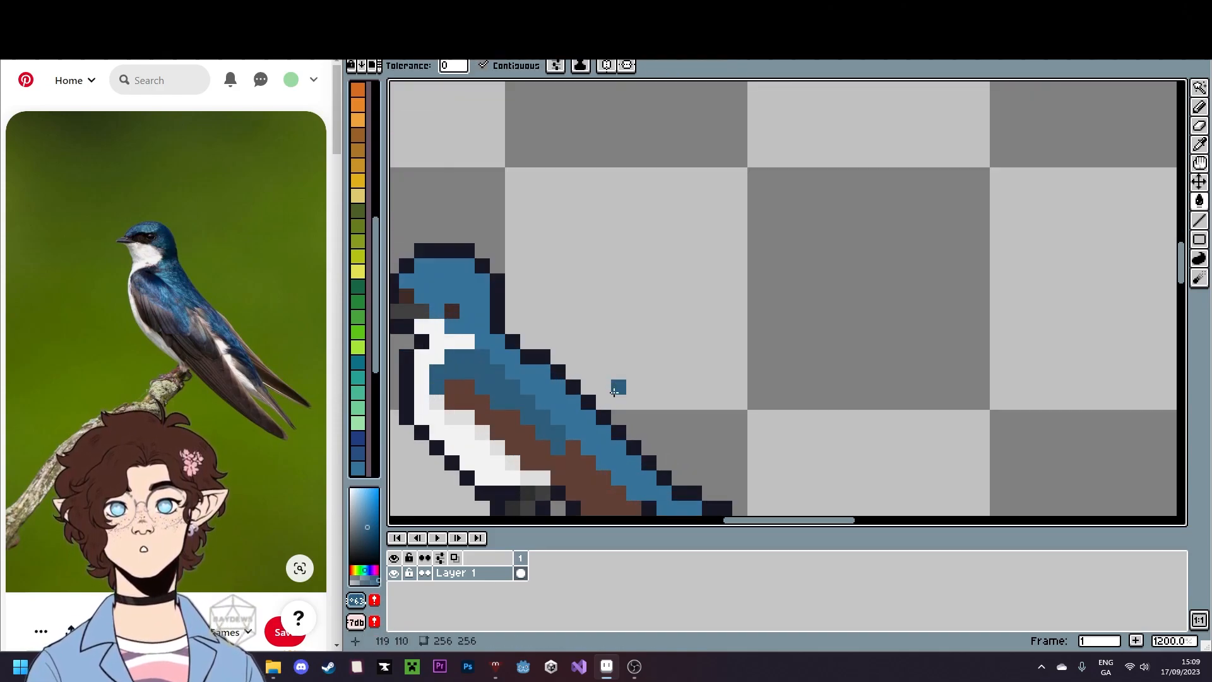
- Sample the outline colour #171826 and extend the dark line dividing the brown wing tip from the blue tail by one pixel
{"action": "left_click_drag", "start_coordinate": [619, 387], "coordinate": [741, 287]}
{"action": "key", "text": "i"}
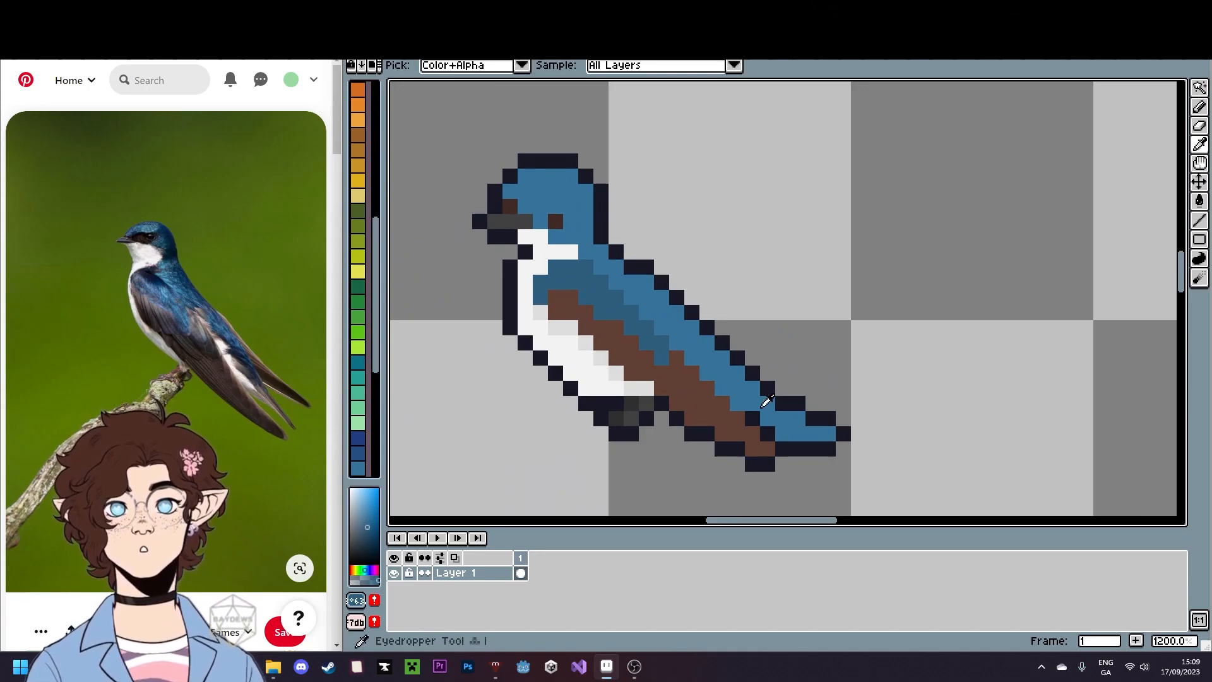
{"action": "left_click", "coordinate": [745, 409]}
{"action": "key", "text": "b"}
{"action": "scroll", "coordinate": [826, 485], "scroll_direction": "down", "scroll_amount": 3}
{"action": "left_click_drag", "start_coordinate": [826, 484], "coordinate": [767, 420]}
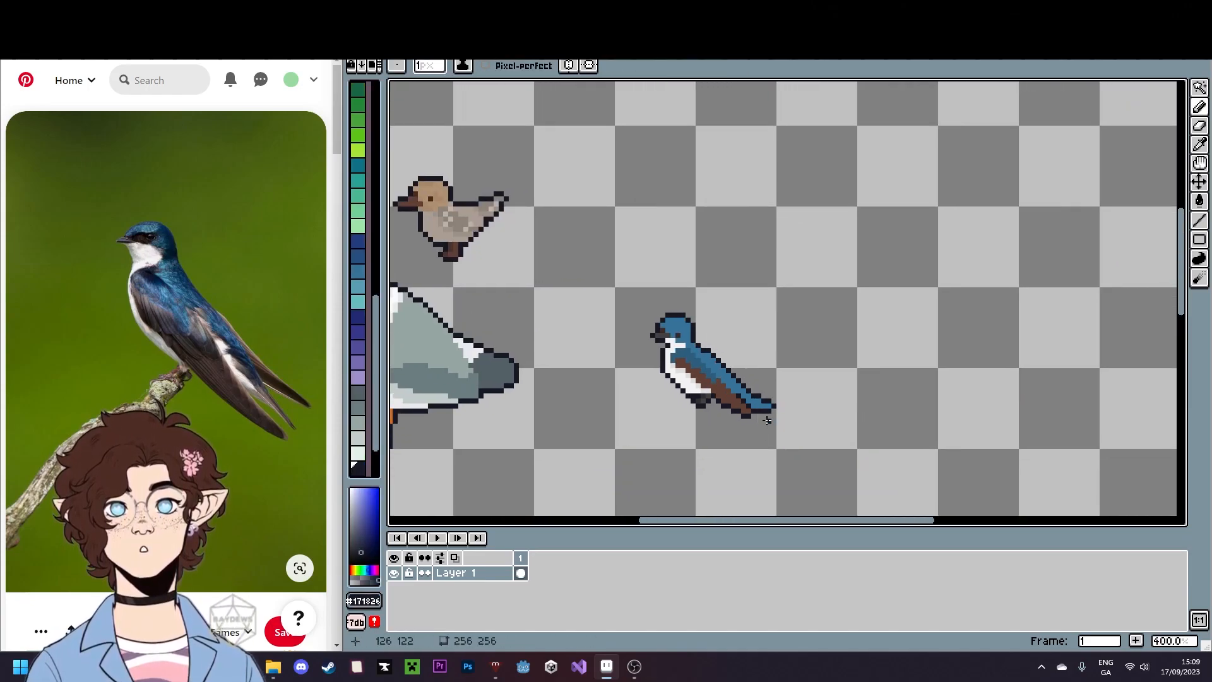
- Select the swallow's 3 by 3 pixel foot, move it straight down clear of the belly, and save birds.png
{"action": "scroll", "coordinate": [718, 417], "scroll_direction": "up", "scroll_amount": 5}
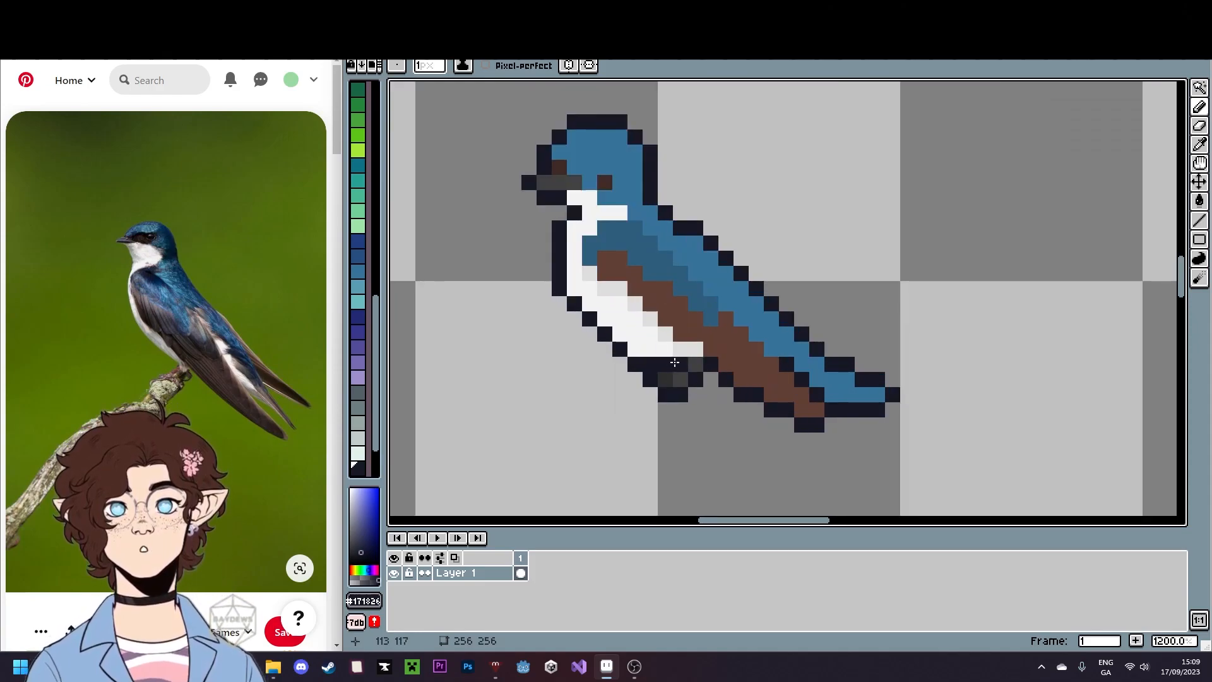
{"action": "key", "text": "m"}
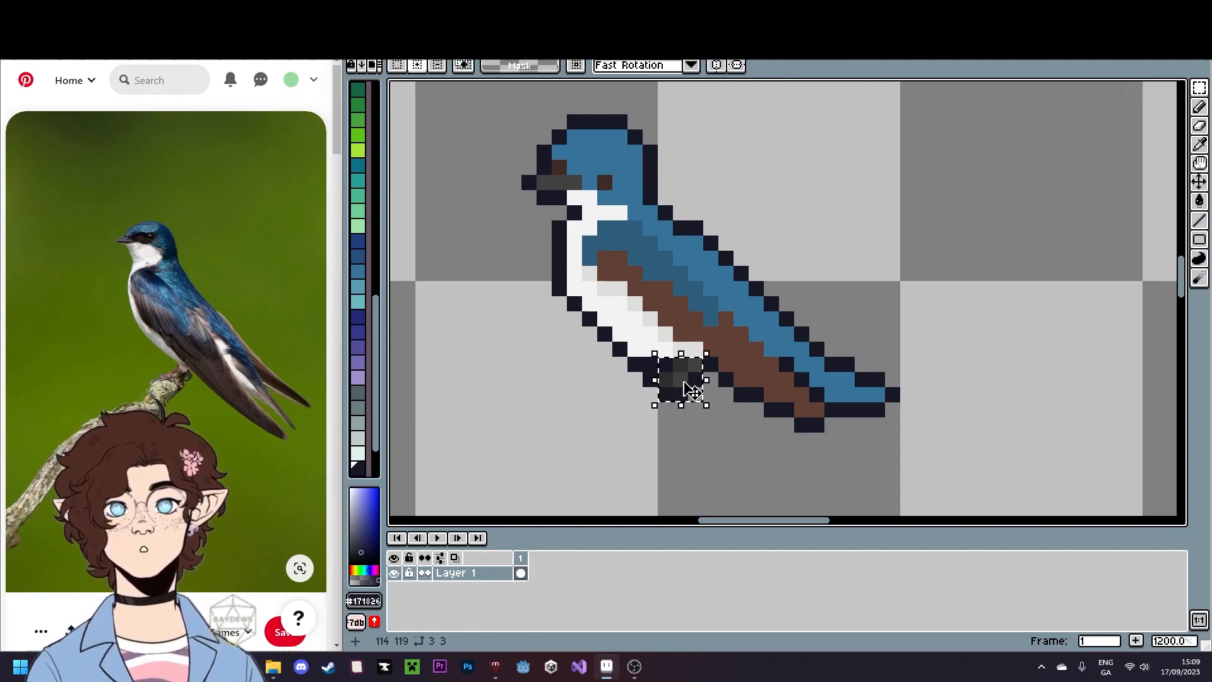
{"action": "left_click_drag", "start_coordinate": [665, 365], "coordinate": [681, 408]}
{"action": "key", "text": "ctrl+s"}
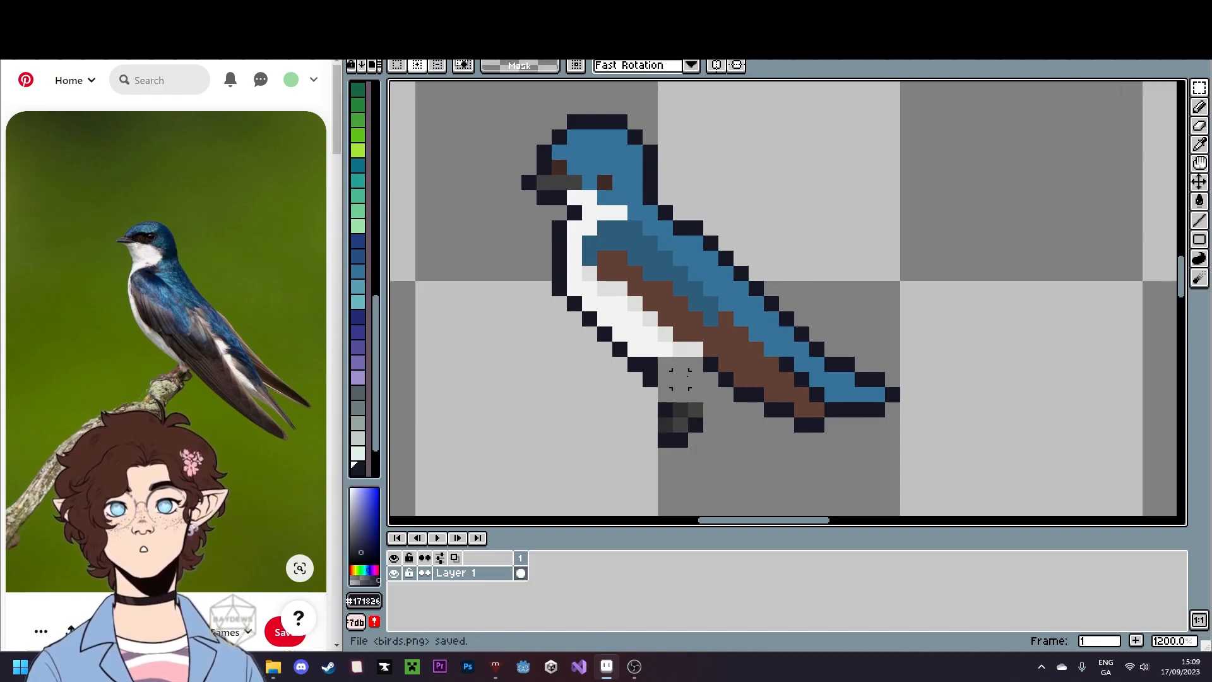
- Redraw the belly outline above the detached foot, erase the leftover outline pixel, and add an outline pixel on the foot's front side
{"action": "key", "text": "b"}
{"action": "left_click_drag", "start_coordinate": [665, 364], "coordinate": [696, 363]}
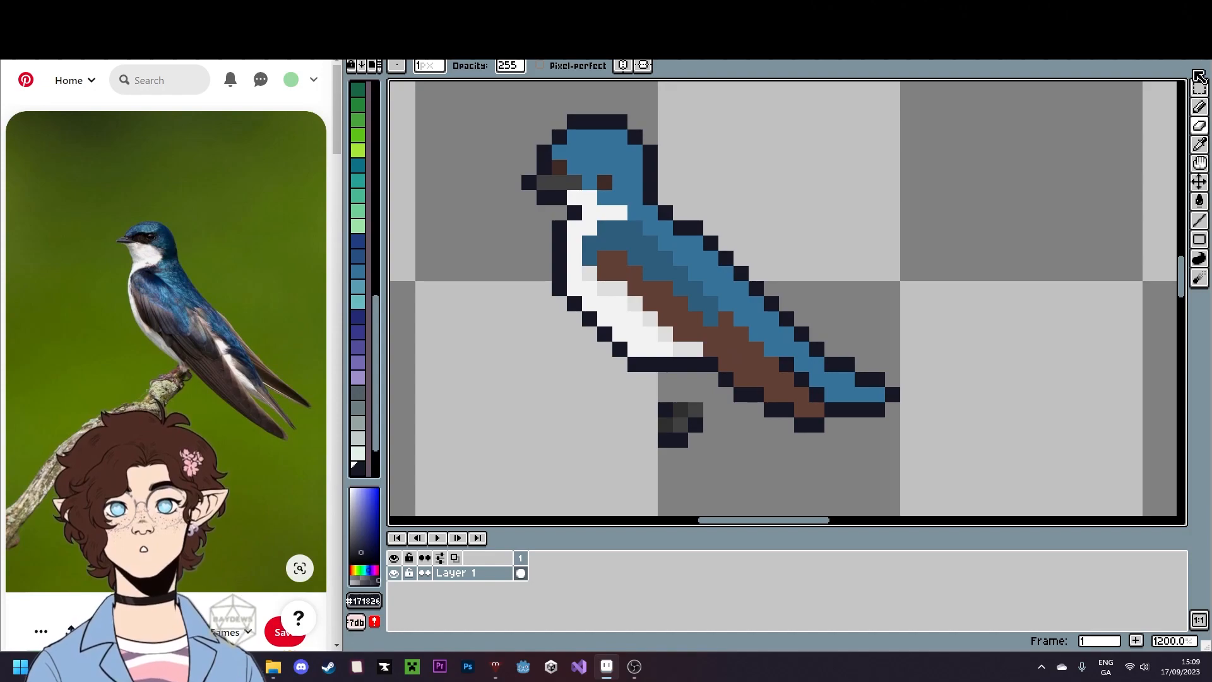
{"action": "left_click", "coordinate": [651, 423]}
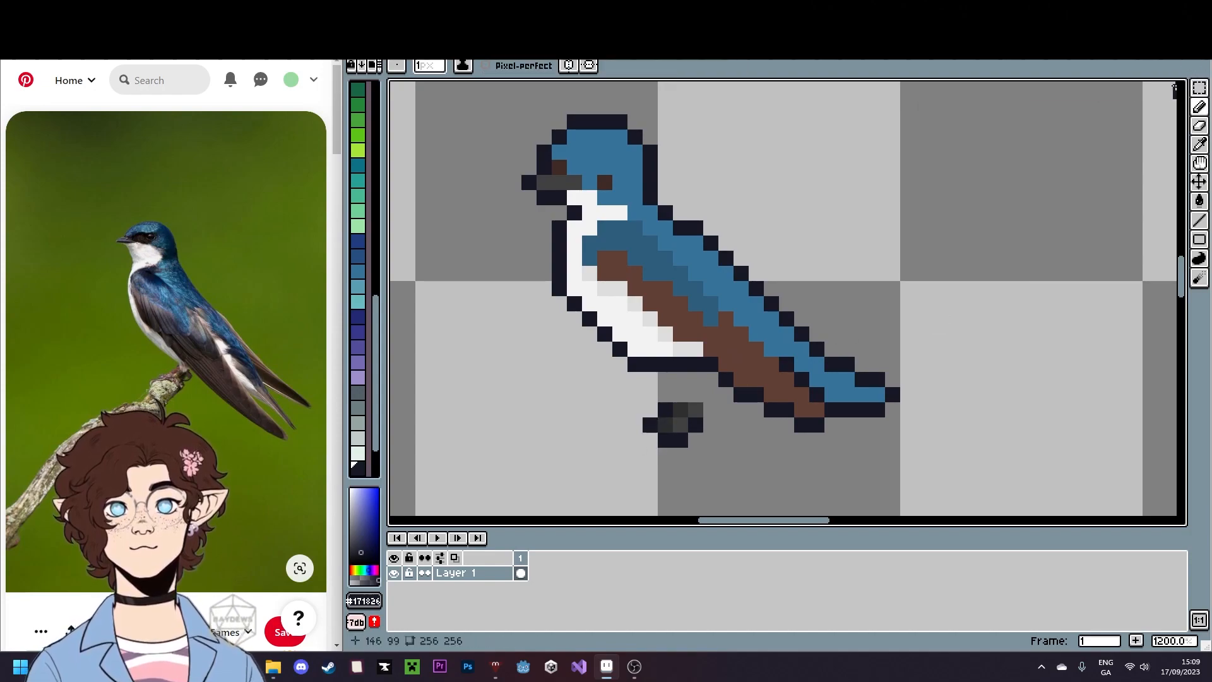
- Move the detached foot back up against the belly outline and add an outline pixel behind it
{"action": "key", "text": "m"}
{"action": "left_click_drag", "start_coordinate": [624, 382], "coordinate": [709, 431]}
{"action": "key", "text": "ctrl+d"}
{"action": "key", "text": "b"}
{"action": "left_click", "coordinate": [710, 374]}
- Examine the swallow's shape, foot and size at several zoom levels against the seagull and the small brown bird
{"action": "scroll", "coordinate": [745, 449], "scroll_direction": "down", "scroll_amount": 5}
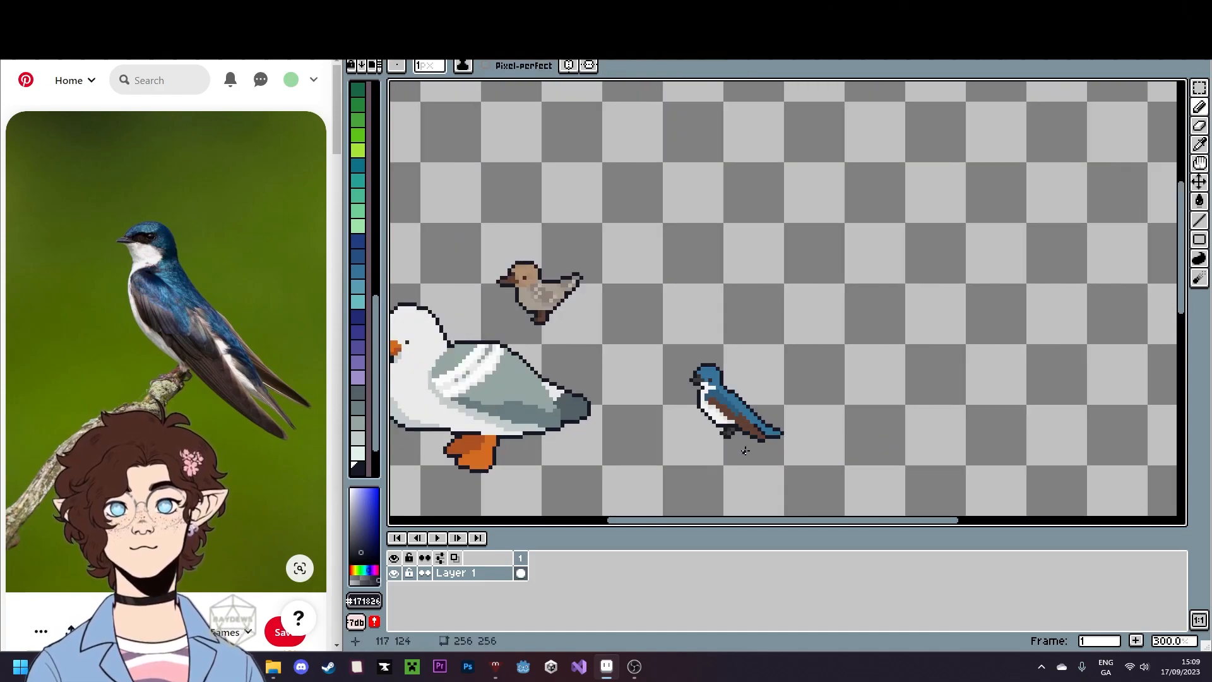
{"action": "scroll", "coordinate": [744, 449], "scroll_direction": "up", "scroll_amount": 3}
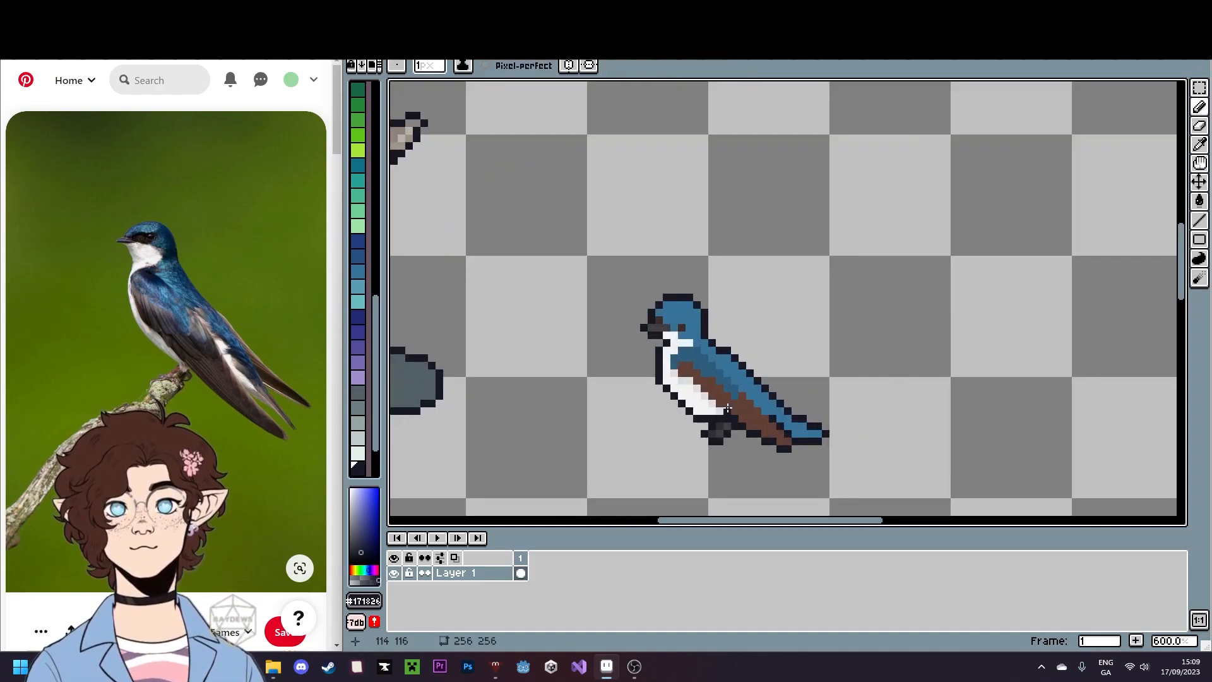
{"action": "scroll", "coordinate": [742, 462], "scroll_direction": "down", "scroll_amount": 3}
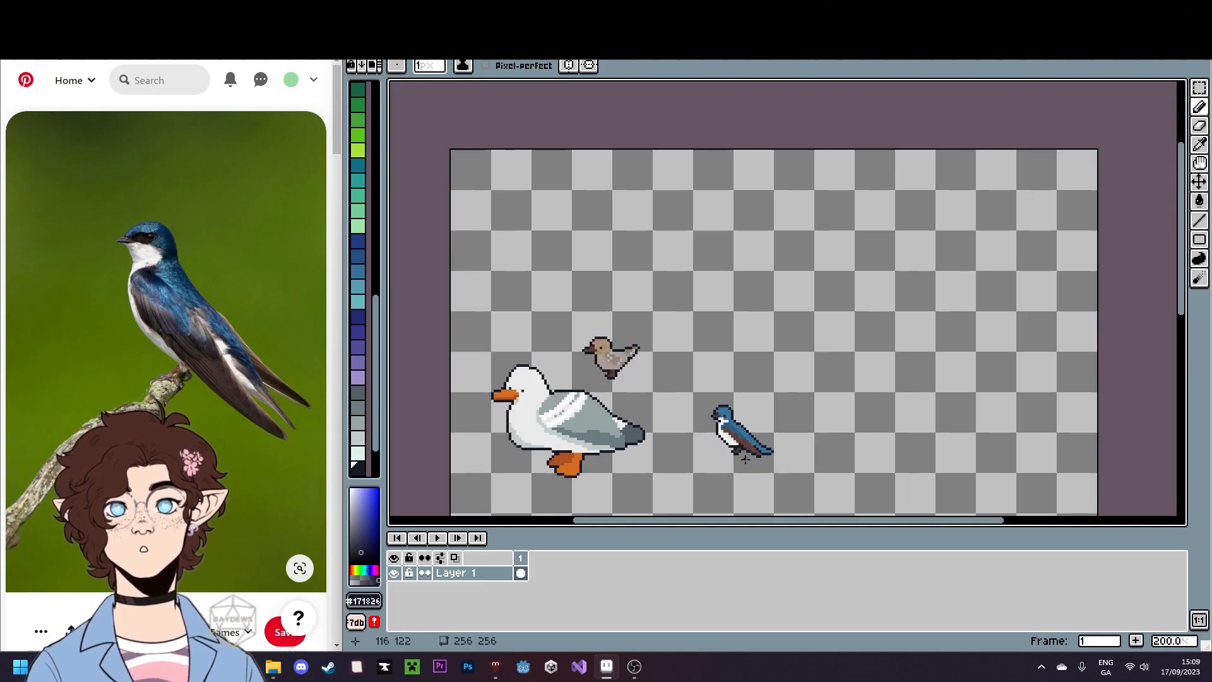
{"action": "left_click_drag", "start_coordinate": [771, 469], "coordinate": [737, 429]}
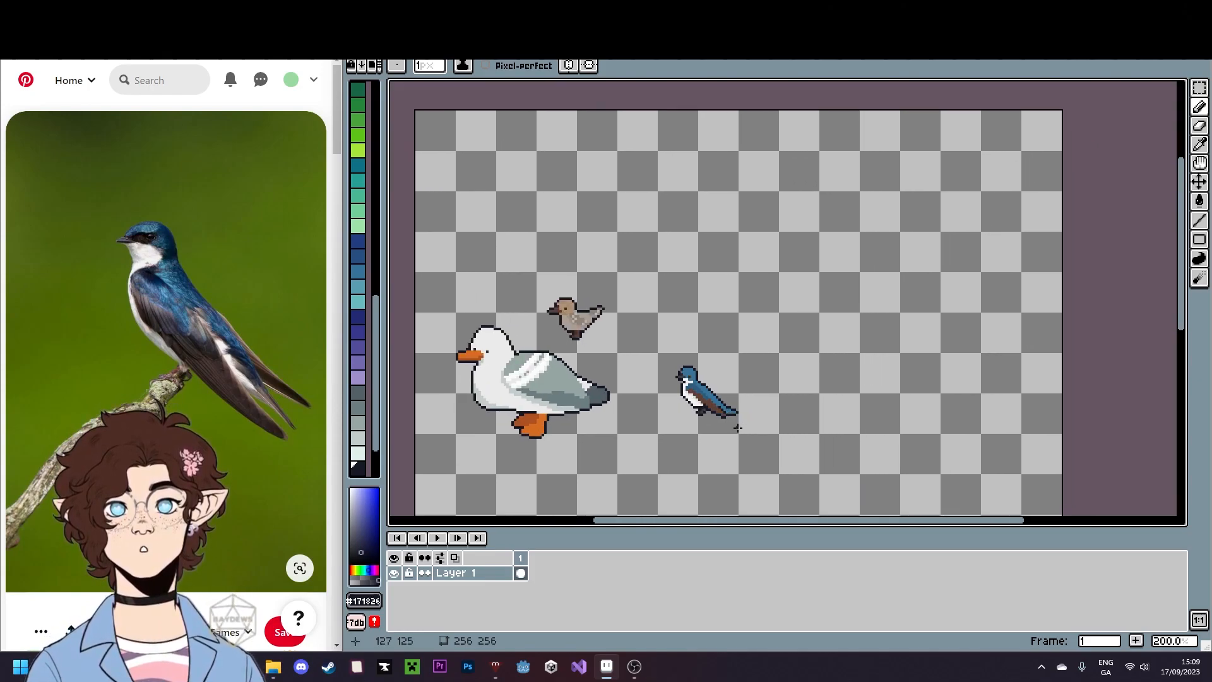
{"action": "scroll", "coordinate": [737, 428], "scroll_direction": "up", "scroll_amount": 2}
{"action": "scroll", "coordinate": [724, 421], "scroll_direction": "up", "scroll_amount": 1}
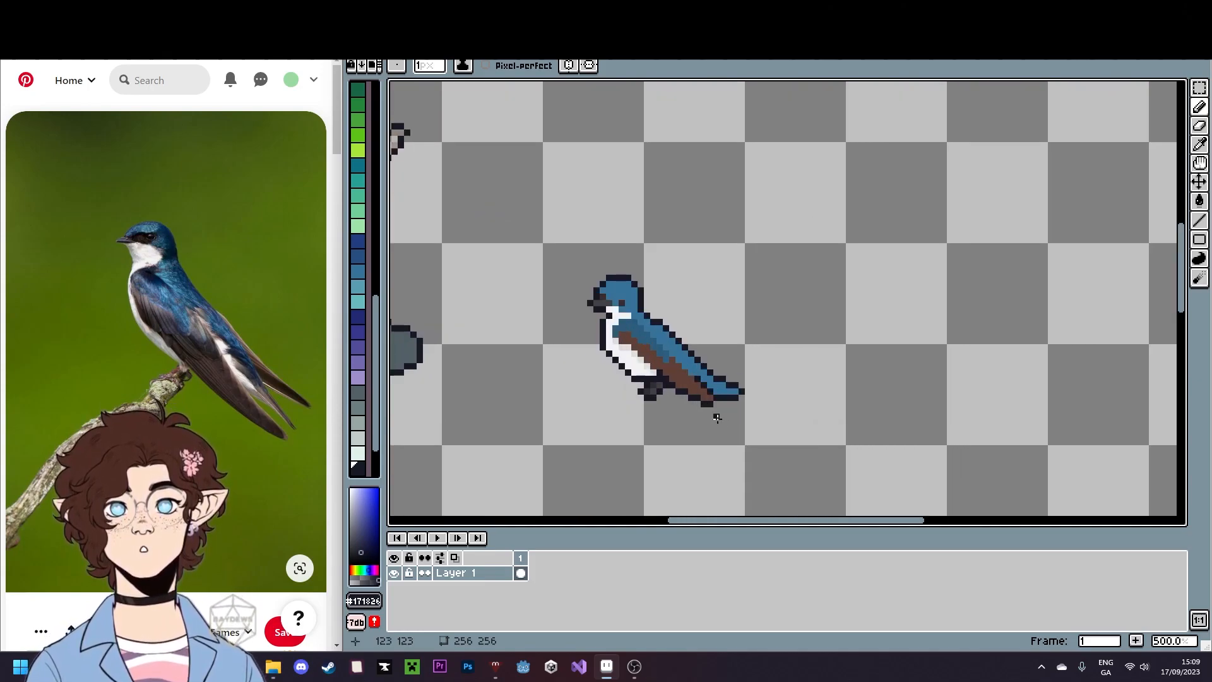
{"action": "scroll", "coordinate": [716, 418], "scroll_direction": "down", "scroll_amount": 2}
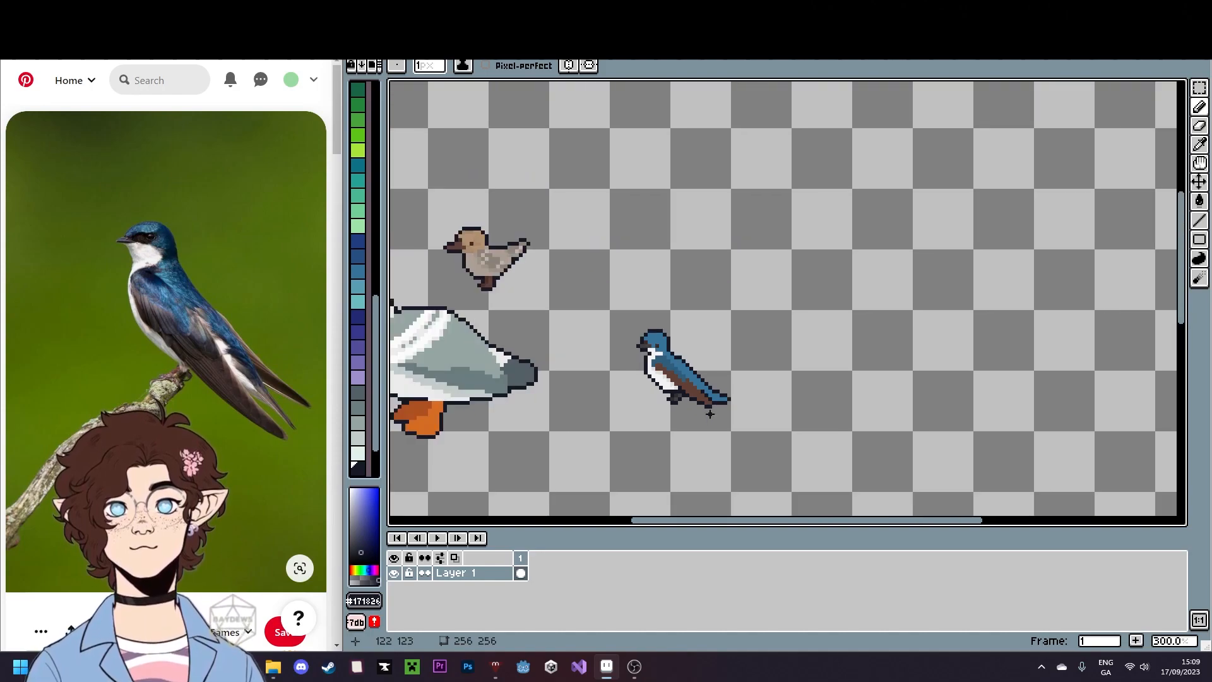
{"action": "left_click_drag", "start_coordinate": [703, 436], "coordinate": [804, 441]}
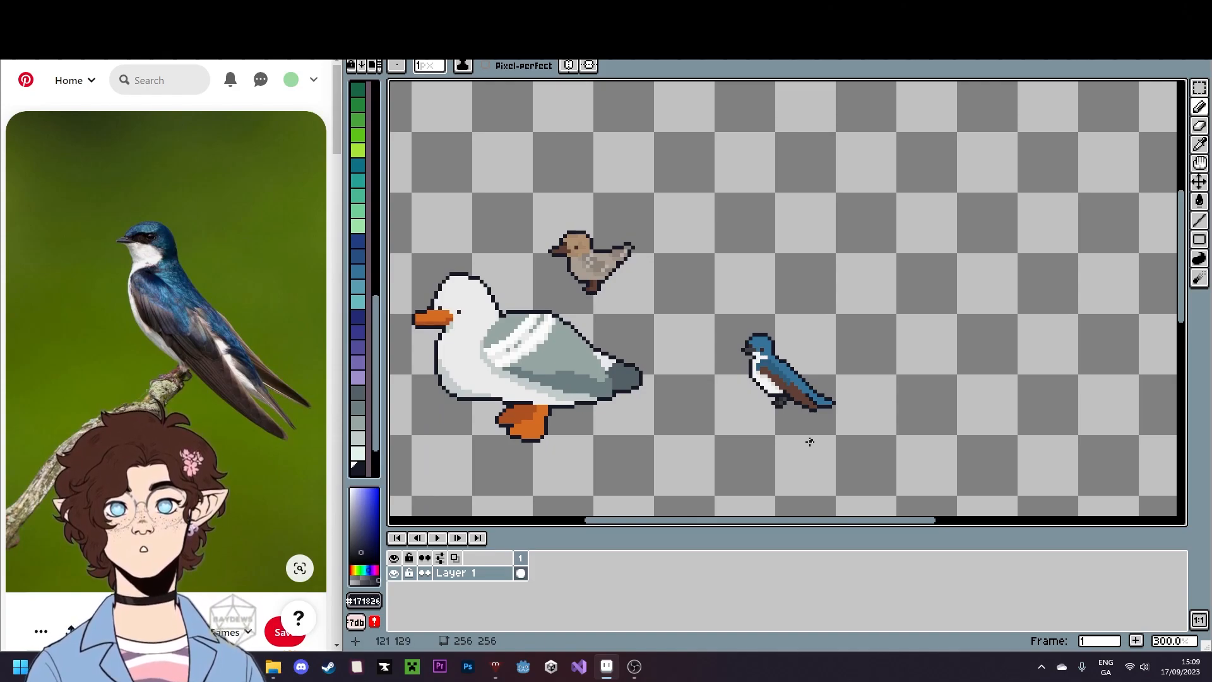
{"action": "scroll", "coordinate": [809, 441], "scroll_direction": "up", "scroll_amount": 3}
{"action": "left_click", "coordinate": [768, 409]}
{"action": "scroll", "coordinate": [768, 409], "scroll_direction": "up", "scroll_amount": 2}
{"action": "left_click_drag", "start_coordinate": [798, 325], "coordinate": [715, 374]}
{"action": "scroll", "coordinate": [757, 465], "scroll_direction": "down", "scroll_amount": 5}
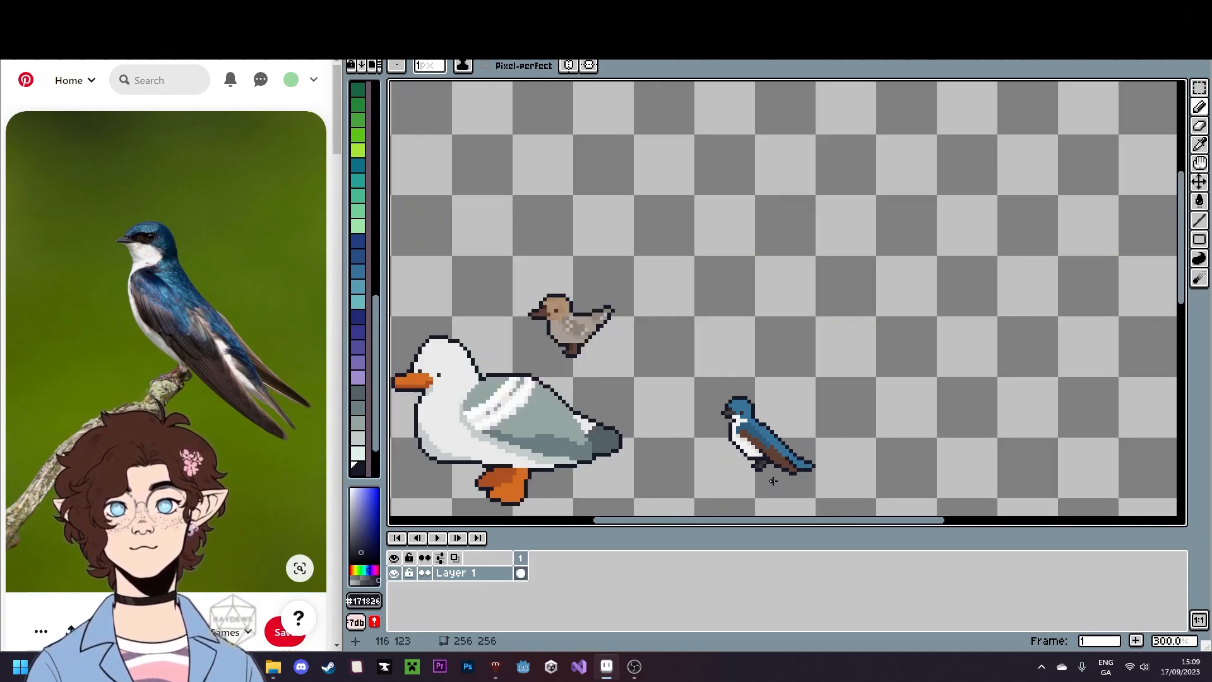
{"action": "left_click_drag", "start_coordinate": [773, 481], "coordinate": [594, 379]}
{"action": "scroll", "coordinate": [771, 441], "scroll_direction": "down", "scroll_amount": 3}
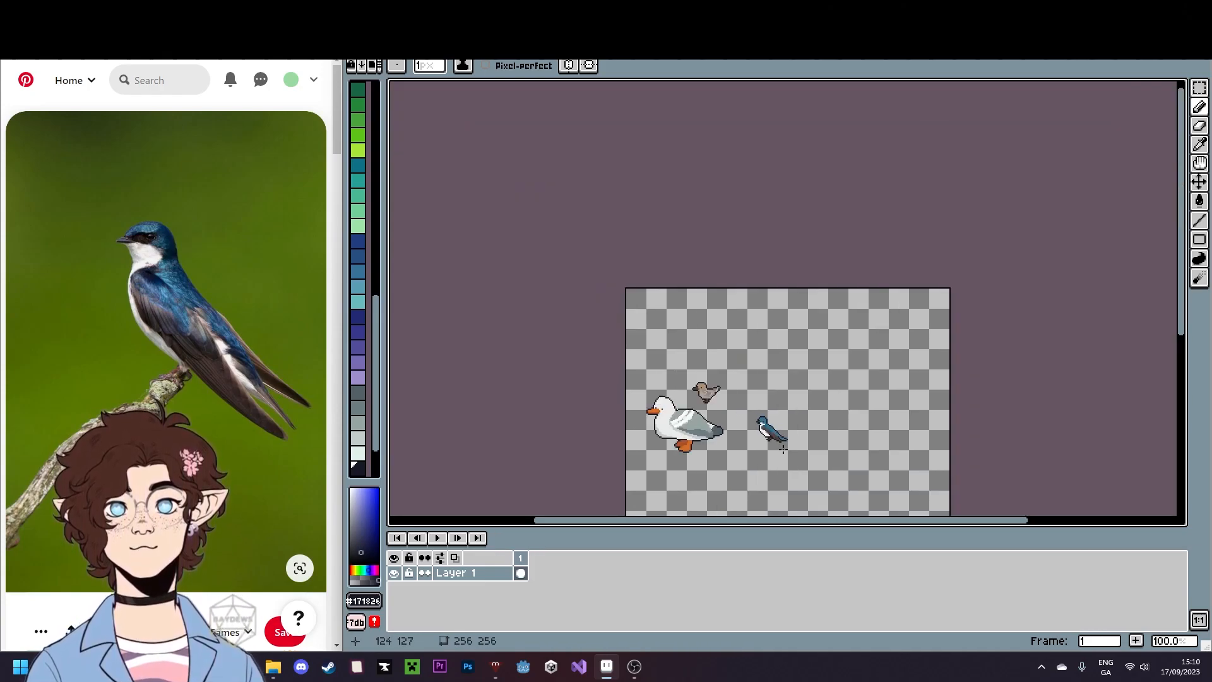
{"action": "scroll", "coordinate": [793, 444], "scroll_direction": "up", "scroll_amount": 3}
- Select the whole swallow and move it up beside the small brown bird
{"action": "left_click_drag", "start_coordinate": [803, 436], "coordinate": [1117, 338]}
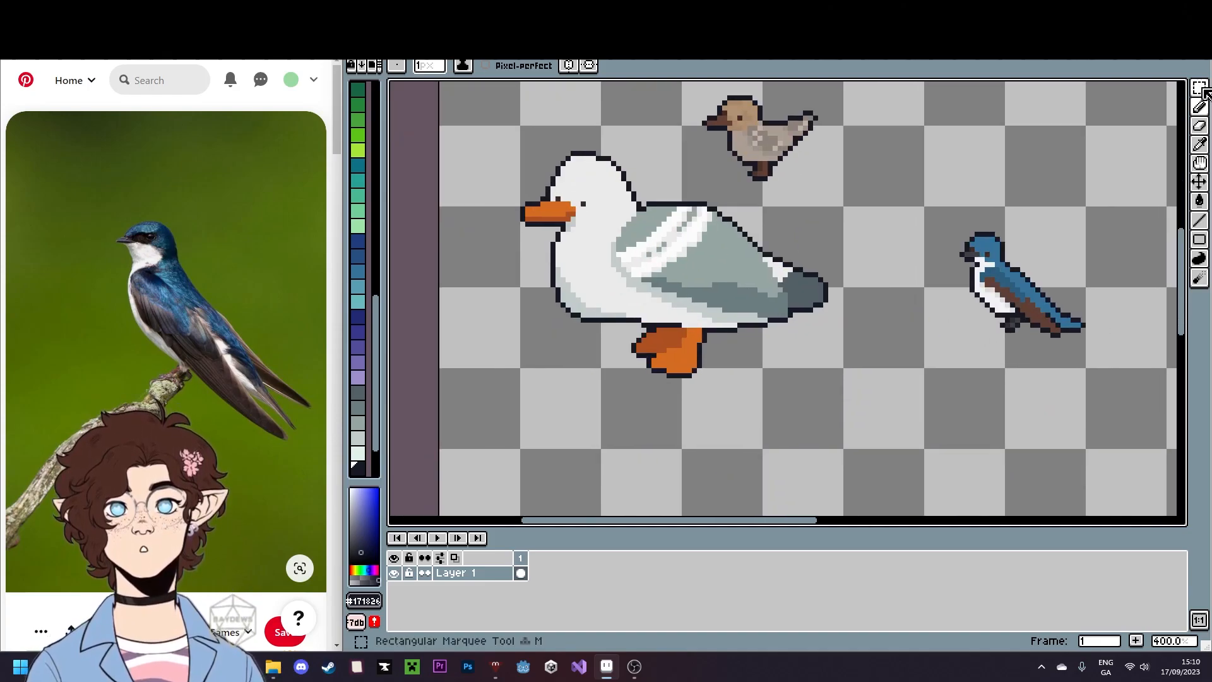
{"action": "left_click", "coordinate": [1198, 88]}
{"action": "left_click_drag", "start_coordinate": [987, 321], "coordinate": [803, 381]}
{"action": "left_click_drag", "start_coordinate": [798, 250], "coordinate": [827, 252]}
{"action": "left_click", "coordinate": [814, 353]}
{"action": "left_click_drag", "start_coordinate": [814, 353], "coordinate": [762, 413]}
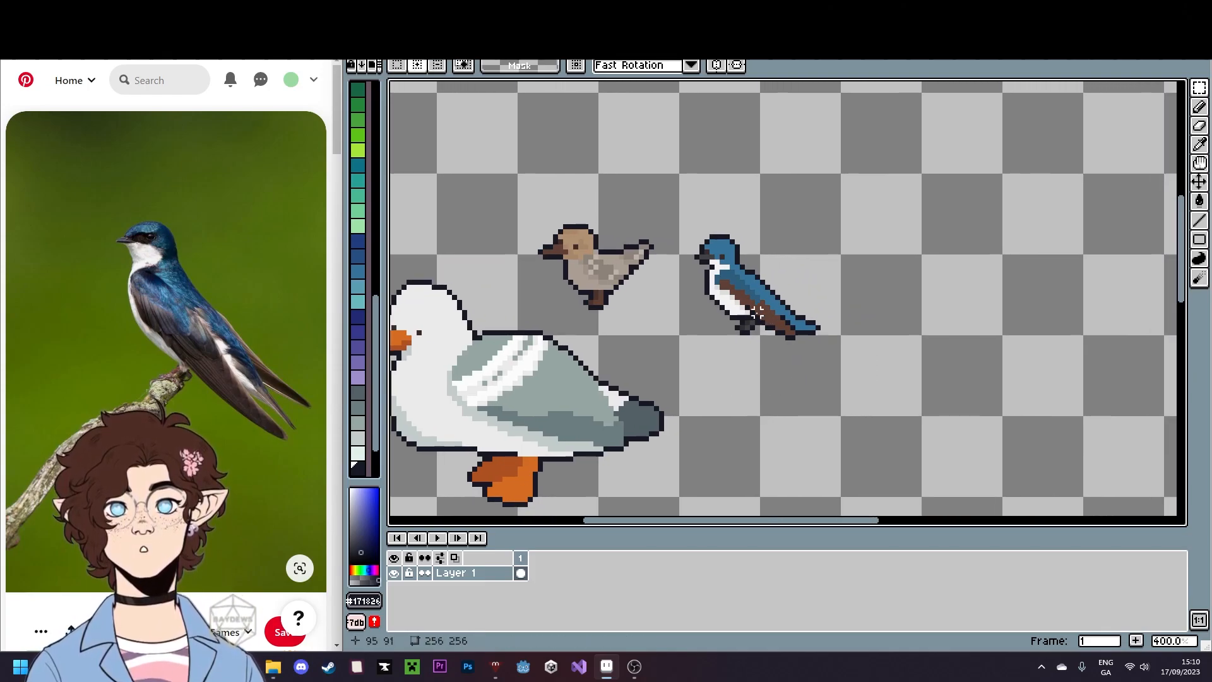
- Select the small brown bird's tail tip and nudge it slightly down and toward the body
{"action": "scroll", "coordinate": [631, 251], "scroll_direction": "up", "scroll_amount": 2}
{"action": "left_click_drag", "start_coordinate": [582, 151], "coordinate": [751, 319]}
{"action": "left_click_drag", "start_coordinate": [693, 293], "coordinate": [686, 308]}
{"action": "key", "text": "Return"}
{"action": "key", "text": "b"}
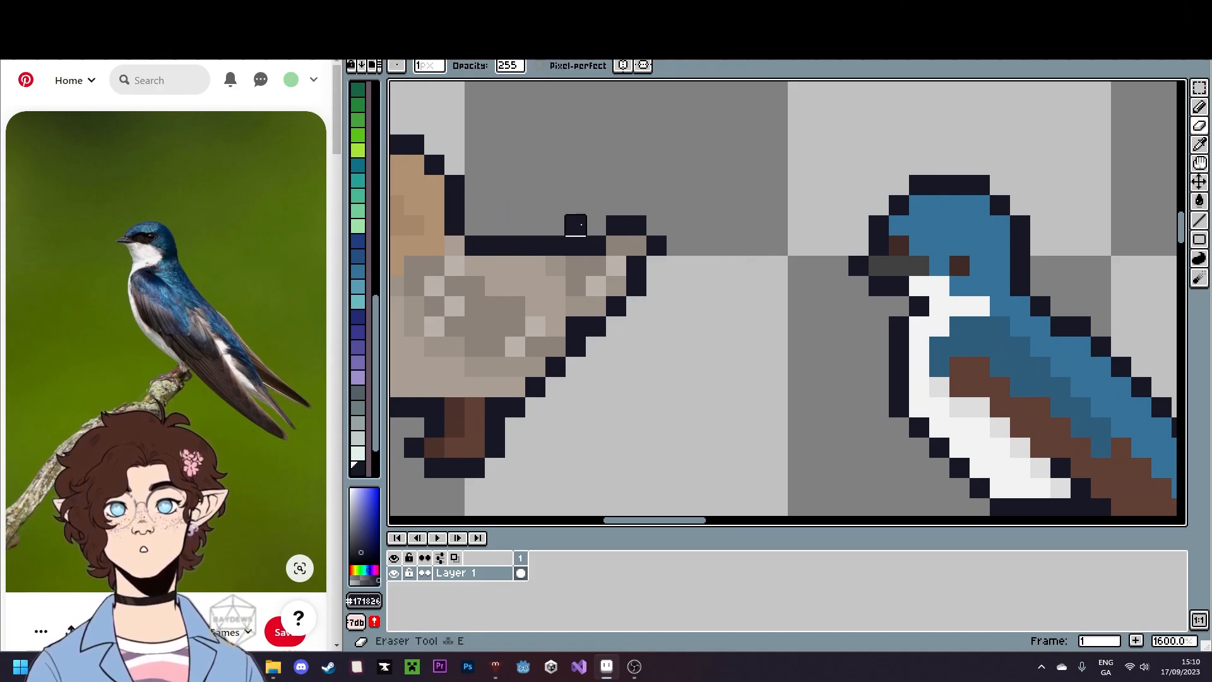
{"action": "scroll", "coordinate": [679, 403], "scroll_direction": "down", "scroll_amount": 4}
{"action": "scroll", "coordinate": [678, 402], "scroll_direction": "down", "scroll_amount": 3}
{"action": "scroll", "coordinate": [686, 372], "scroll_direction": "up", "scroll_amount": 1}
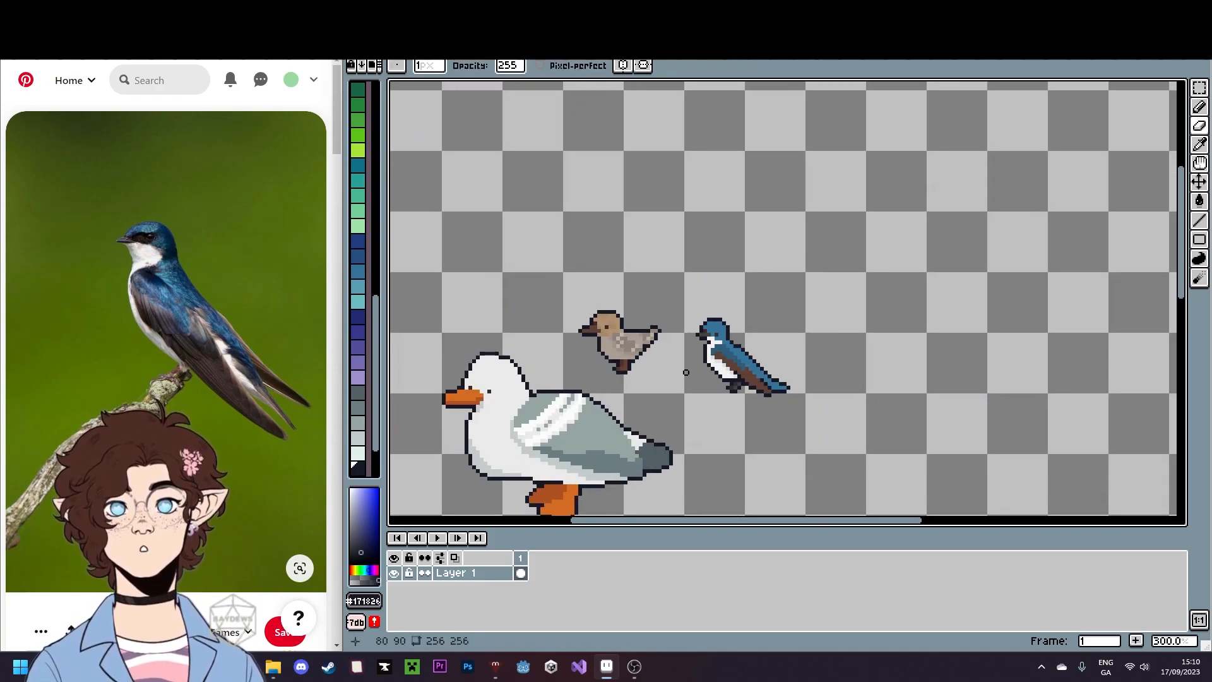
{"action": "scroll", "coordinate": [674, 361], "scroll_direction": "up", "scroll_amount": 3}
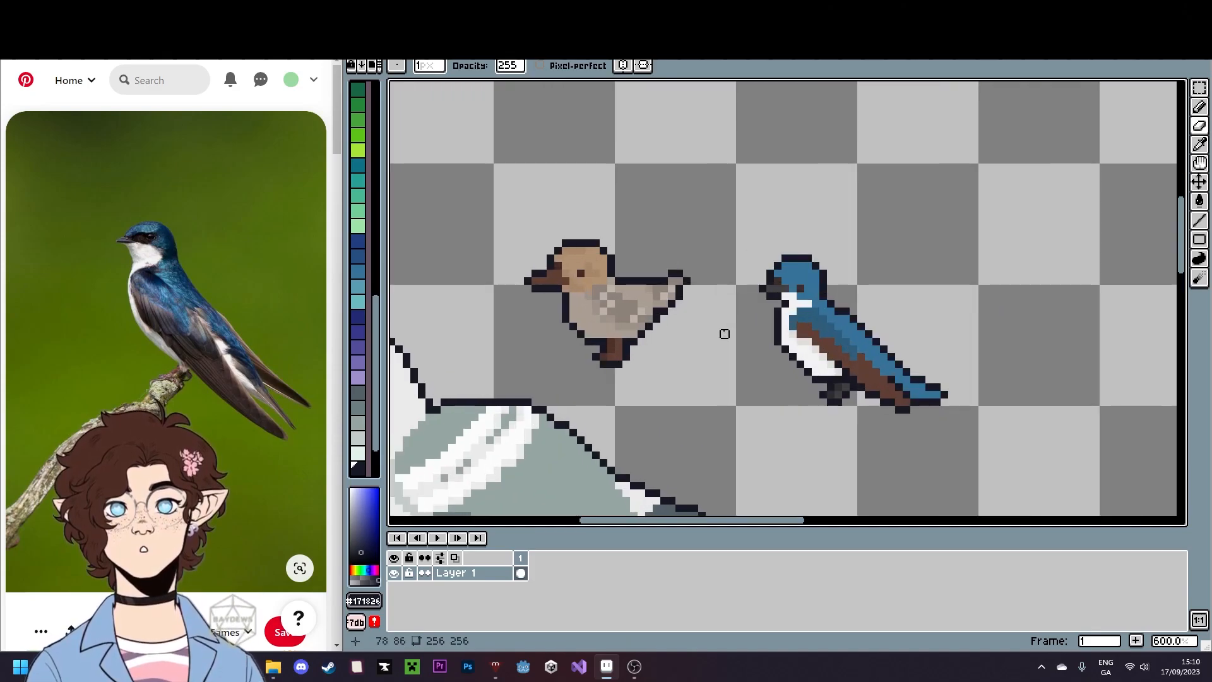
- Try shifting the small brown bird's tail section closer to its body
{"action": "left_click", "coordinate": [1199, 89]}
{"action": "left_click_drag", "start_coordinate": [662, 236], "coordinate": [723, 376]}
{"action": "key", "text": "ctrl+d"}
{"action": "left_click_drag", "start_coordinate": [632, 233], "coordinate": [705, 350]}
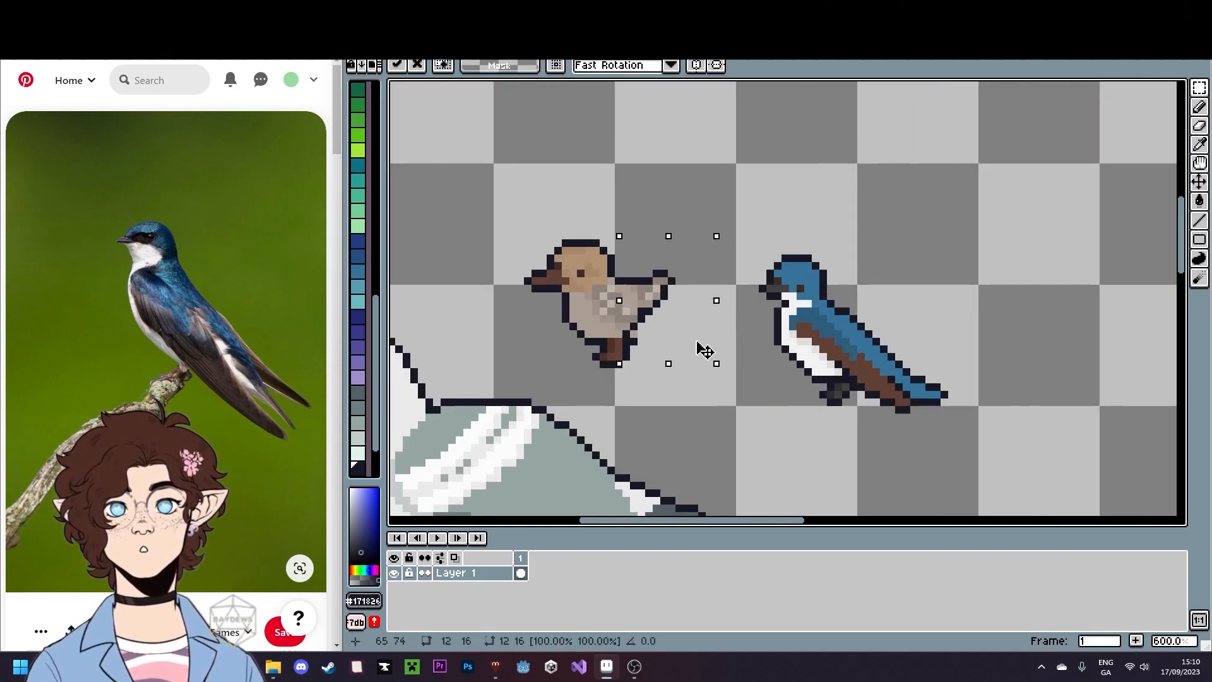
{"action": "key", "text": "Return"}
{"action": "left_click_drag", "start_coordinate": [604, 342], "coordinate": [648, 385]}
{"action": "key", "text": "ctrl+d"}
{"action": "key", "text": "e"}
{"action": "key", "text": "m"}
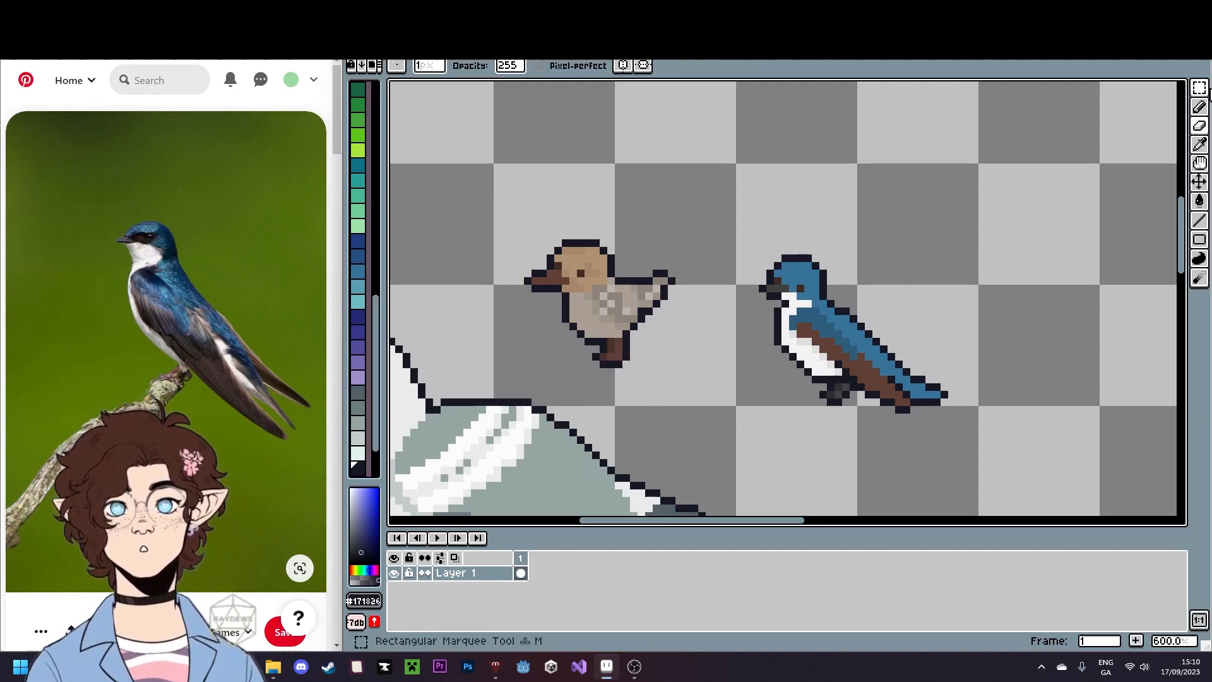
- Try shortening the small brown bird by moving its foot and lower body upward
{"action": "mouse_move", "coordinate": [594, 341]}
{"action": "left_mouse_down"}
{"action": "mouse_move", "coordinate": [641, 372]}
{"action": "mouse_move", "coordinate": [628, 370]}
{"action": "left_mouse_up"}
{"action": "key", "text": "ctrl+d"}
{"action": "scroll", "coordinate": [609, 339], "scroll_direction": "up", "scroll_amount": 3}
{"action": "key", "text": "b"}
{"action": "scroll", "coordinate": [710, 416], "scroll_direction": "down", "scroll_amount": 5}
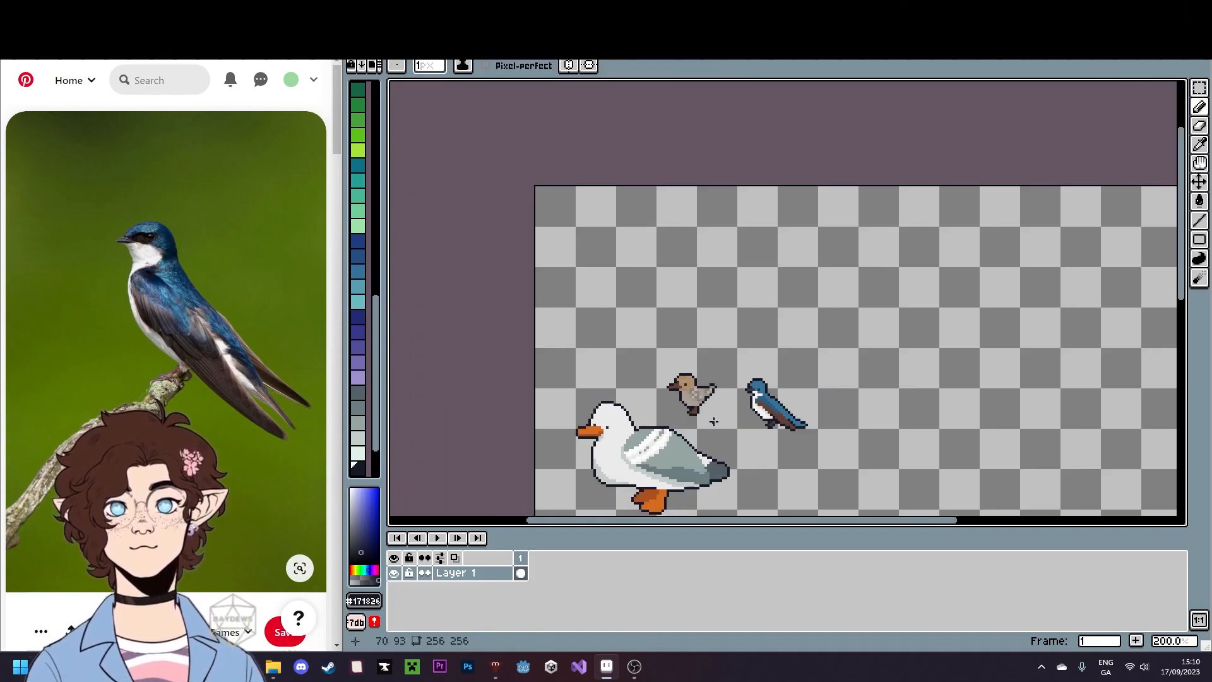
{"action": "scroll", "coordinate": [713, 421], "scroll_direction": "up", "scroll_amount": 6}
{"action": "key", "text": "m"}
{"action": "left_click_drag", "start_coordinate": [508, 298], "coordinate": [822, 507]}
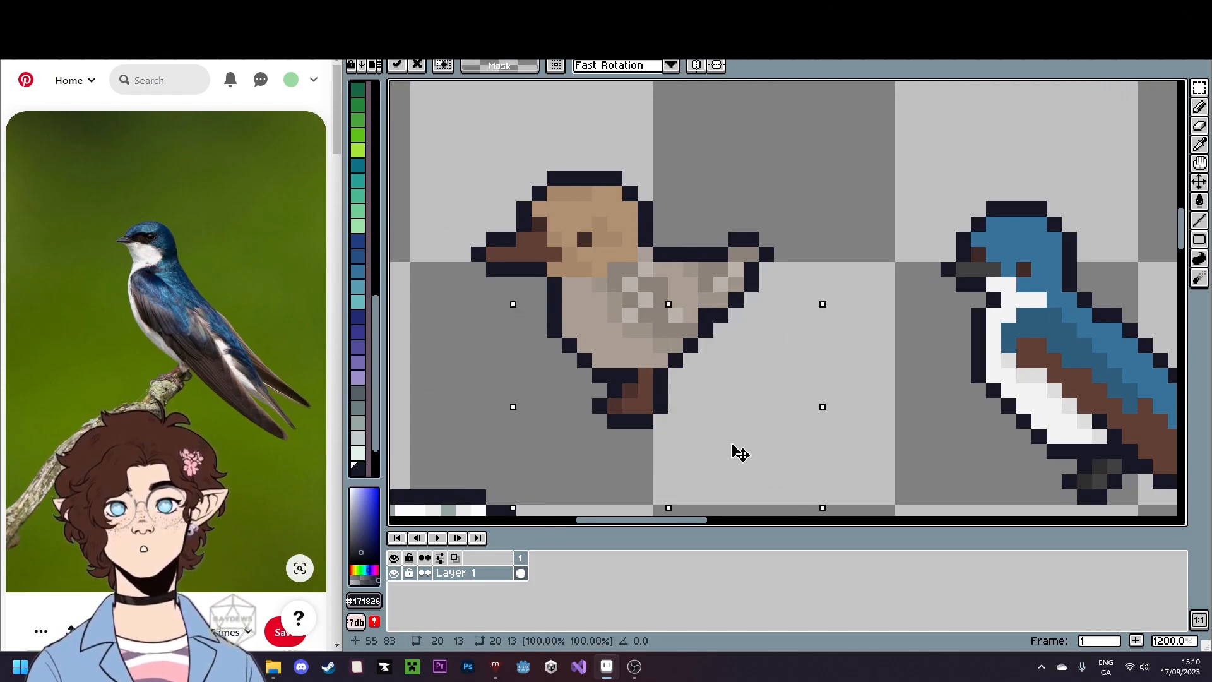
{"action": "left_click_drag", "start_coordinate": [740, 454], "coordinate": [730, 433]}
{"action": "scroll", "coordinate": [730, 433], "scroll_direction": "down", "scroll_amount": 6}
- Undo the recent repositioning of the small brown bird's tail, foot and lower body
{"action": "key", "text": "ctrl+z"}
{"action": "key", "text": "ctrl+z"}
{"action": "key", "text": "ctrl+z"}
{"action": "key", "text": "ctrl+z"}
{"action": "key", "text": "ctrl+z"}
{"action": "key", "text": "ctrl+z"}
{"action": "key", "text": "ctrl+z"}
{"action": "key", "text": "ctrl+z"}
{"action": "key", "text": "ctrl+z"}
{"action": "key", "text": "ctrl+z"}
{"action": "key", "text": "ctrl+z"}
{"action": "key", "text": "ctrl+z"}
{"action": "key", "text": "ctrl+z"}
{"action": "key", "text": "ctrl+z"}
{"action": "key", "text": "ctrl+z"}
- Compare the small brown bird's proportions and size with the swallow and the seagull at several zoom levels
{"action": "scroll", "coordinate": [641, 331], "scroll_direction": "up", "scroll_amount": 3}
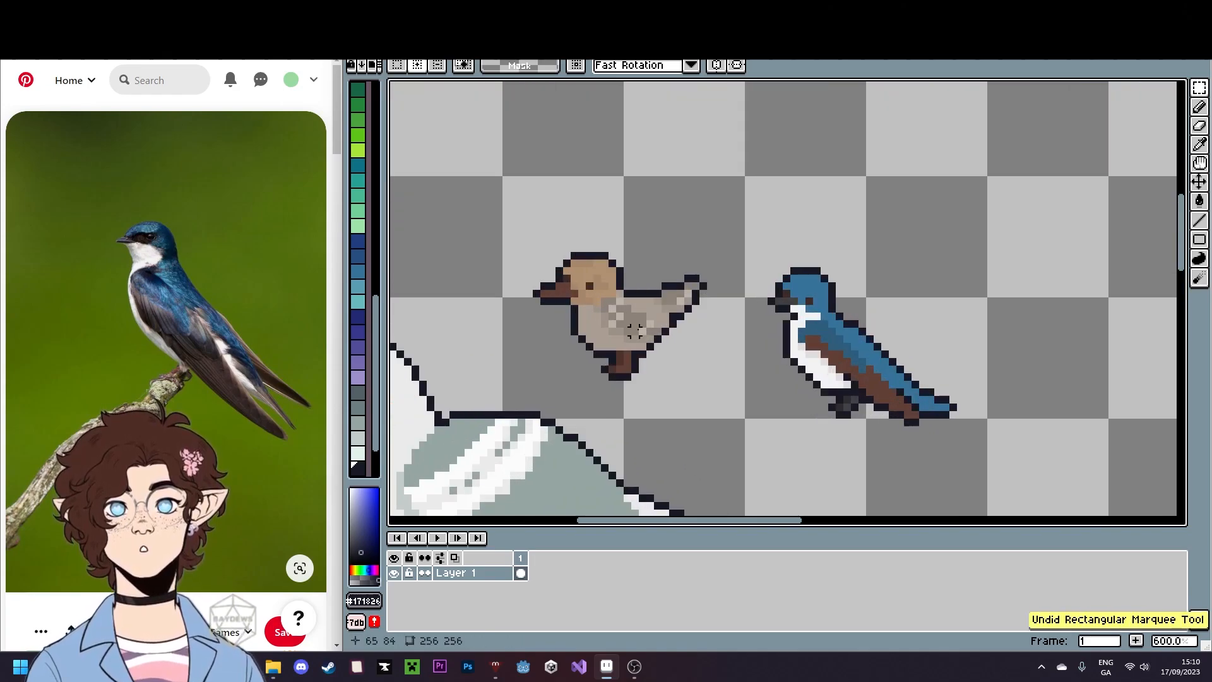
{"action": "scroll", "coordinate": [641, 332], "scroll_direction": "up", "scroll_amount": 1}
{"action": "key", "text": "b"}
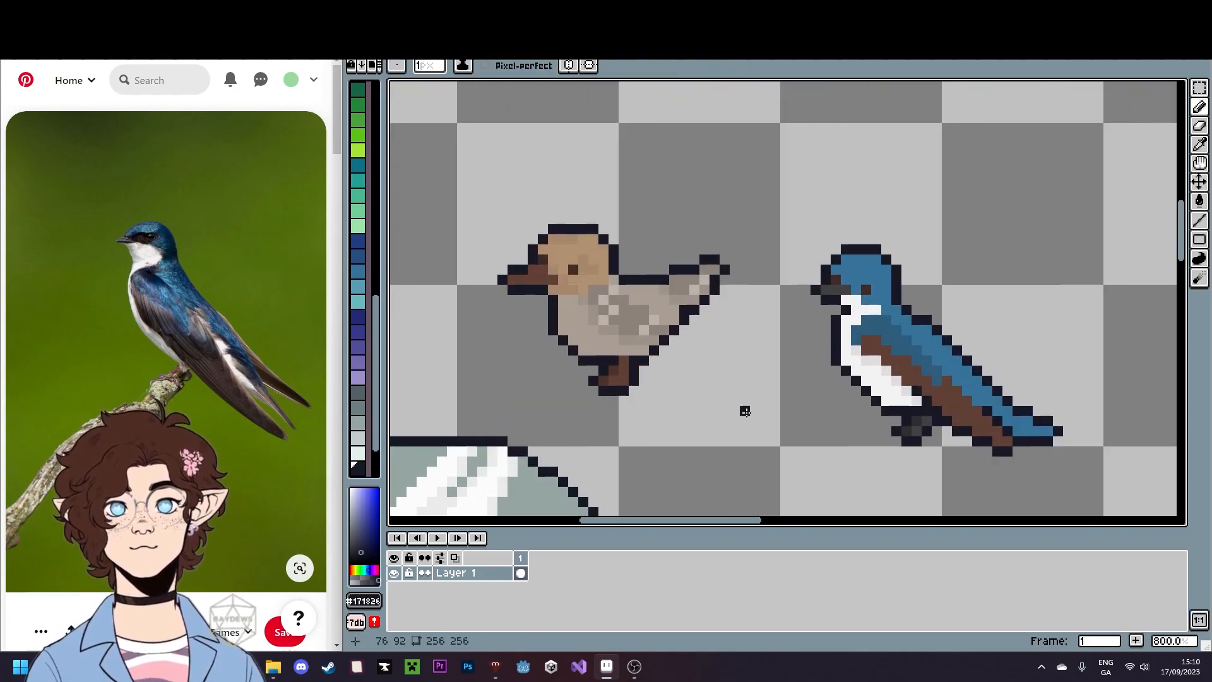
{"action": "scroll", "coordinate": [714, 400], "scroll_direction": "down", "scroll_amount": 3}
{"action": "left_click_drag", "start_coordinate": [762, 431], "coordinate": [687, 333]}
{"action": "scroll", "coordinate": [690, 330], "scroll_direction": "up", "scroll_amount": 6}
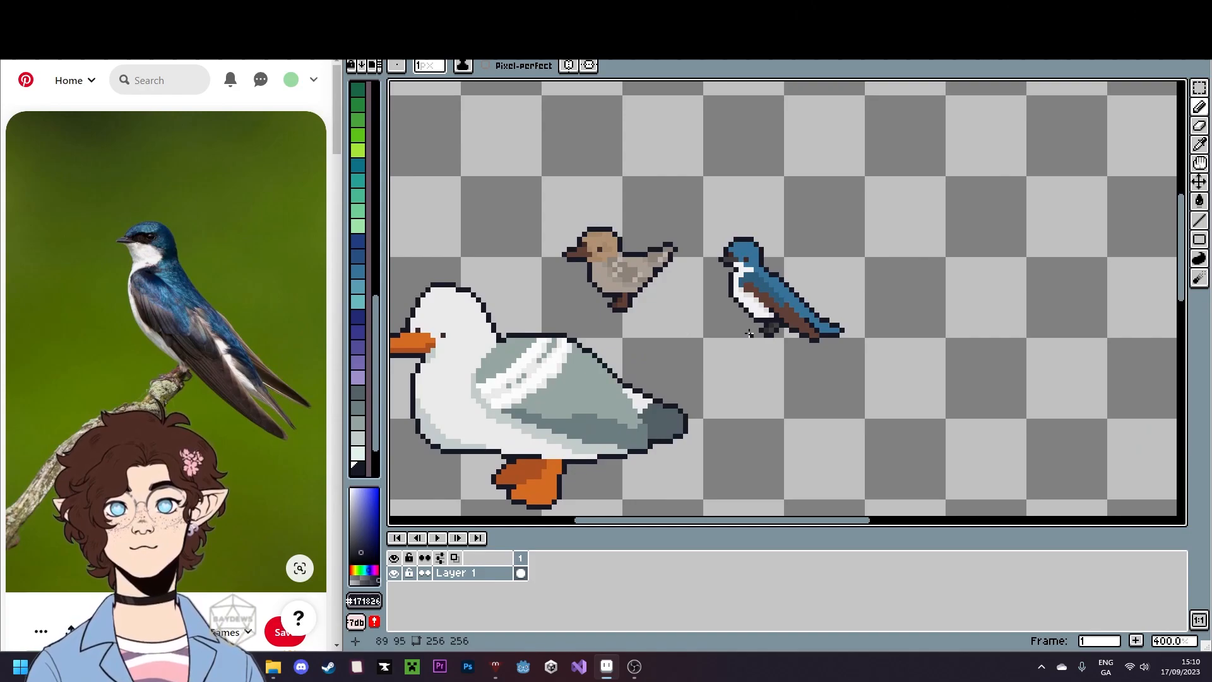
{"action": "scroll", "coordinate": [802, 378], "scroll_direction": "down", "scroll_amount": 2}
{"action": "scroll", "coordinate": [838, 440], "scroll_direction": "down", "scroll_amount": 3}
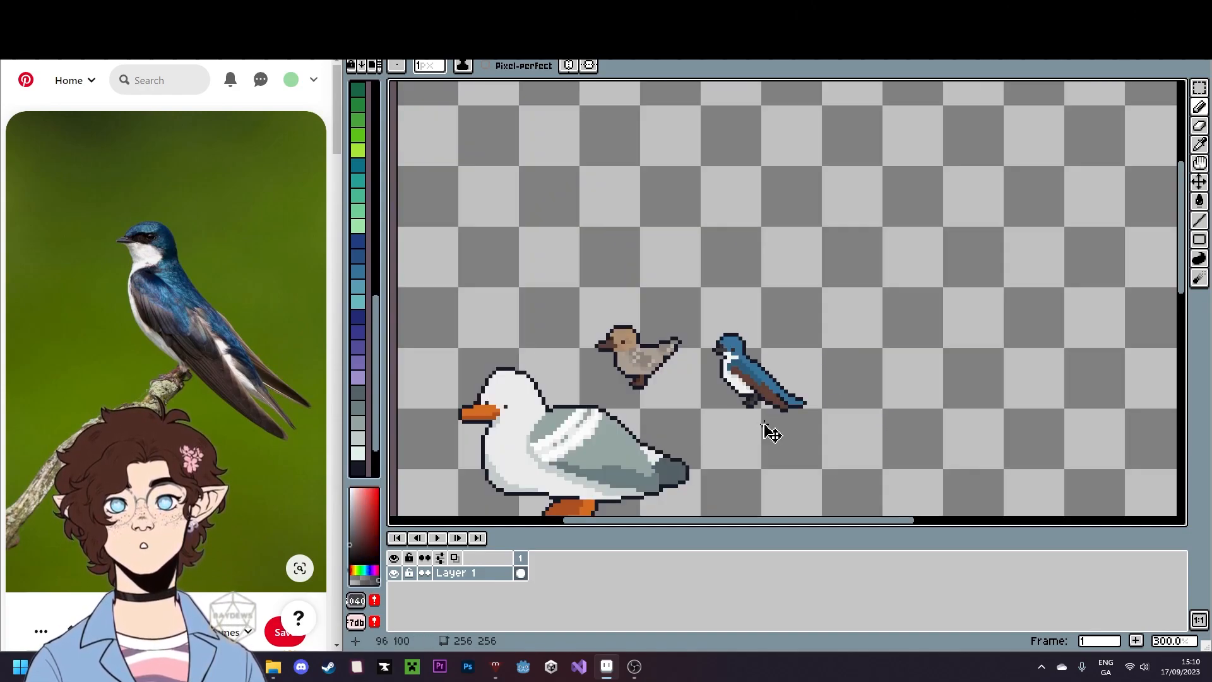
{"action": "key", "text": "ctrl+z"}
{"action": "scroll", "coordinate": [766, 421], "scroll_direction": "up", "scroll_amount": 3}
{"action": "left_click_drag", "start_coordinate": [636, 422], "coordinate": [727, 435]}
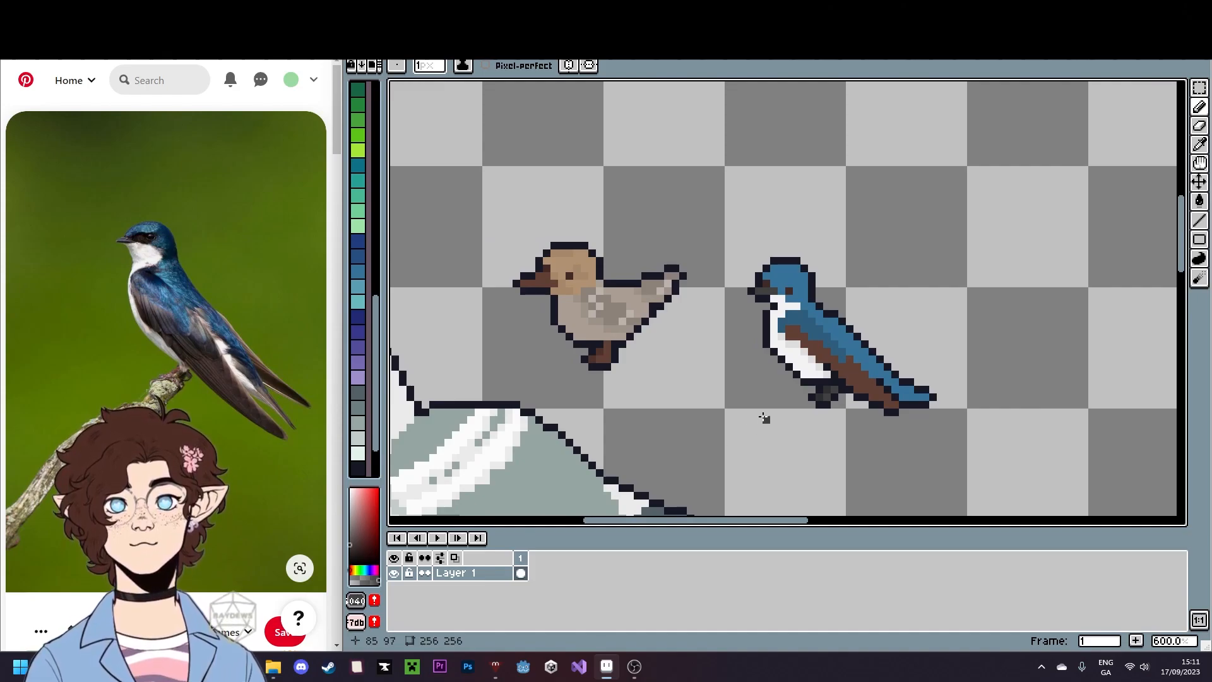
{"action": "scroll", "coordinate": [771, 406], "scroll_direction": "down", "scroll_amount": 3}
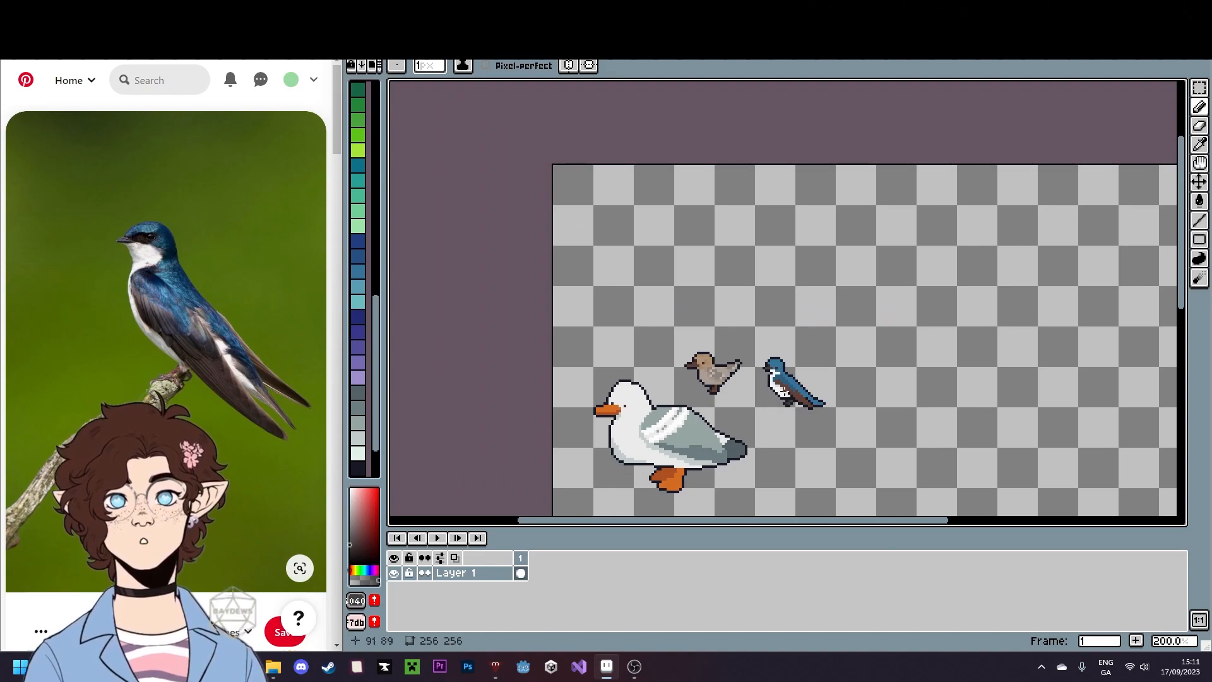
- Check the small brown bird in americanDipperFacingRight.png against the sprites on the birds.png sheet
{"action": "left_click", "coordinate": [1199, 88]}
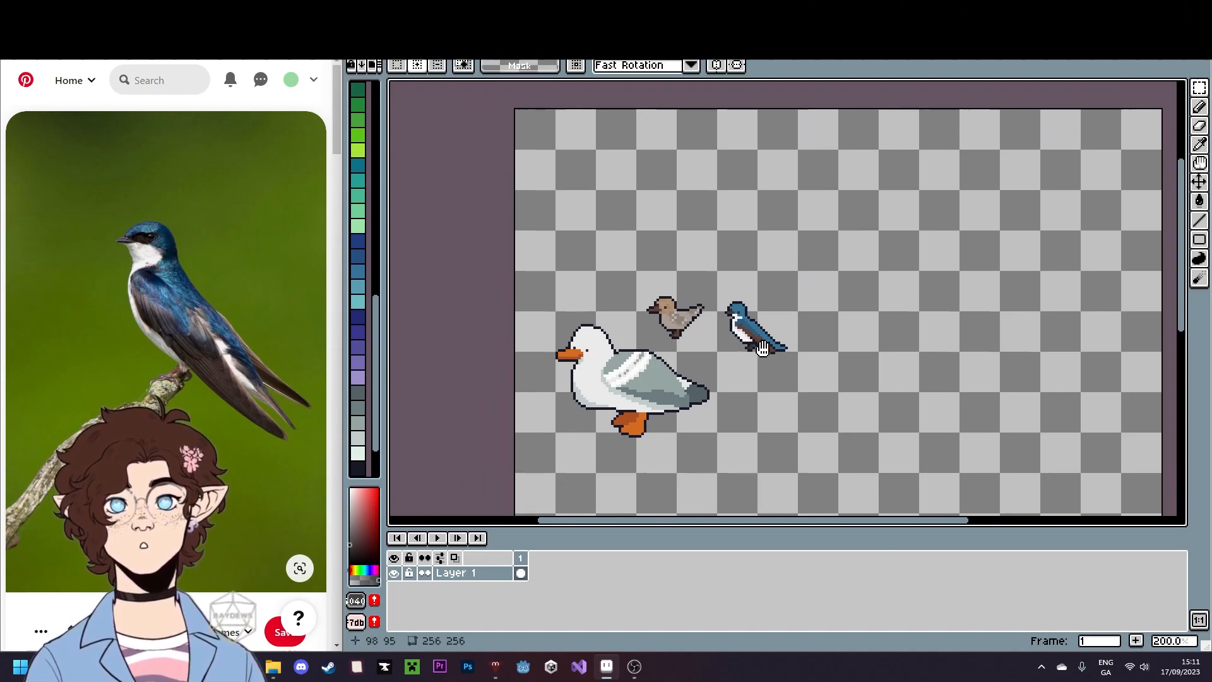
{"action": "left_click_drag", "start_coordinate": [720, 277], "coordinate": [795, 363]}
{"action": "key", "text": "ctrl+d"}
{"action": "left_click", "coordinate": [606, 48]}
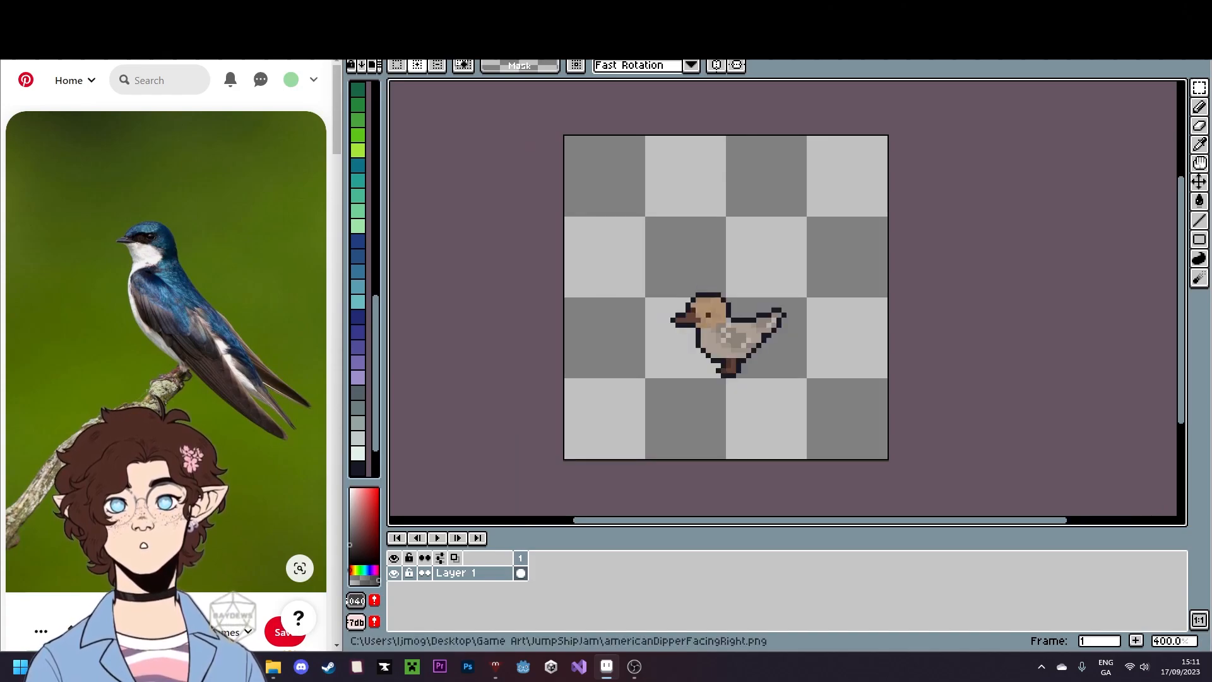
{"action": "left_click_drag", "start_coordinate": [632, 233], "coordinate": [883, 461]}
{"action": "key", "text": "ctrl+d"}
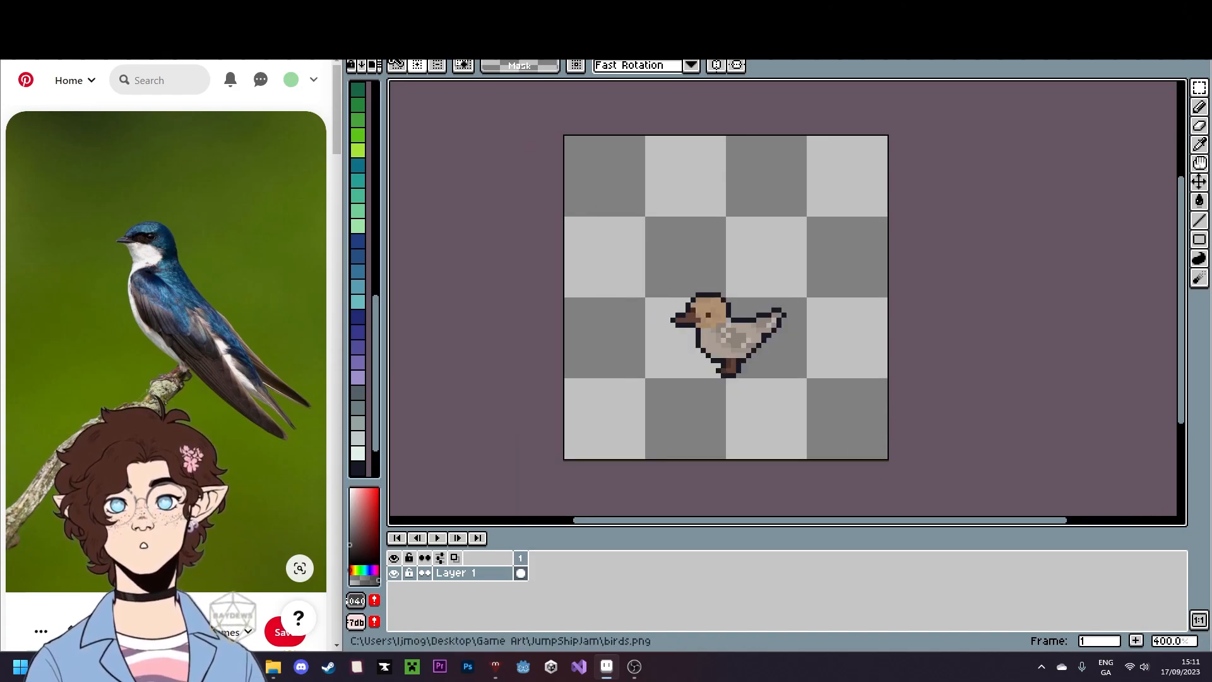
{"action": "left_click", "coordinate": [568, 48]}
{"action": "scroll", "coordinate": [719, 290], "scroll_direction": "up", "scroll_amount": 3}
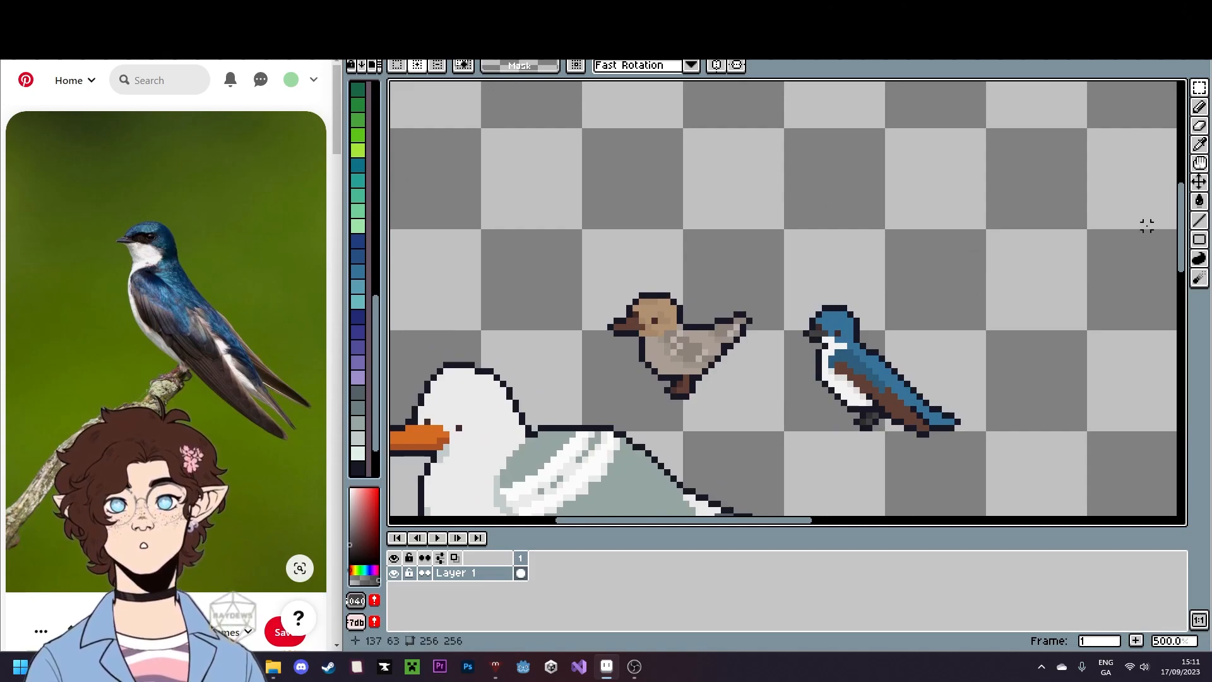
- Copy the swallow's head and place the copy above the small brown bird
{"action": "left_click_drag", "start_coordinate": [787, 264], "coordinate": [698, 252]}
{"action": "key", "text": "Return"}
{"action": "scroll", "coordinate": [669, 309], "scroll_direction": "up", "scroll_amount": 4}
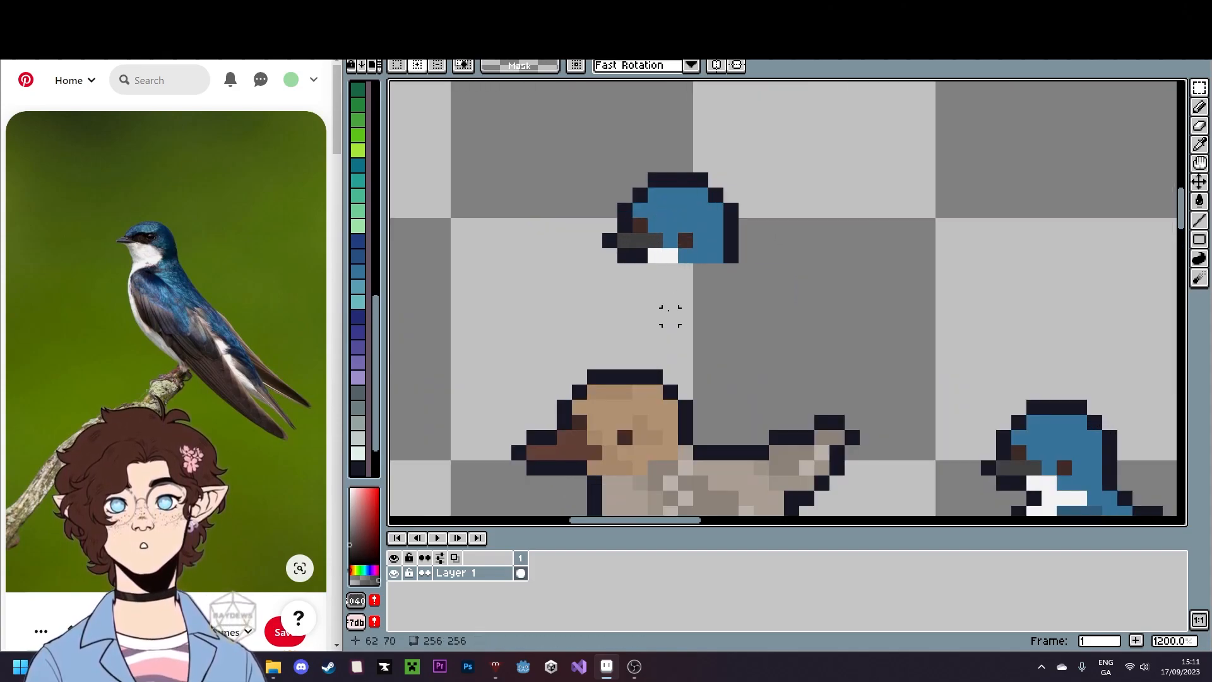
- Recolour the copied head and its white throat in the small brown bird's tan, adding matching shading pixels
{"action": "key", "text": "i"}
{"action": "left_click", "coordinate": [690, 368]}
{"action": "key", "text": "g"}
{"action": "left_click", "coordinate": [720, 178]}
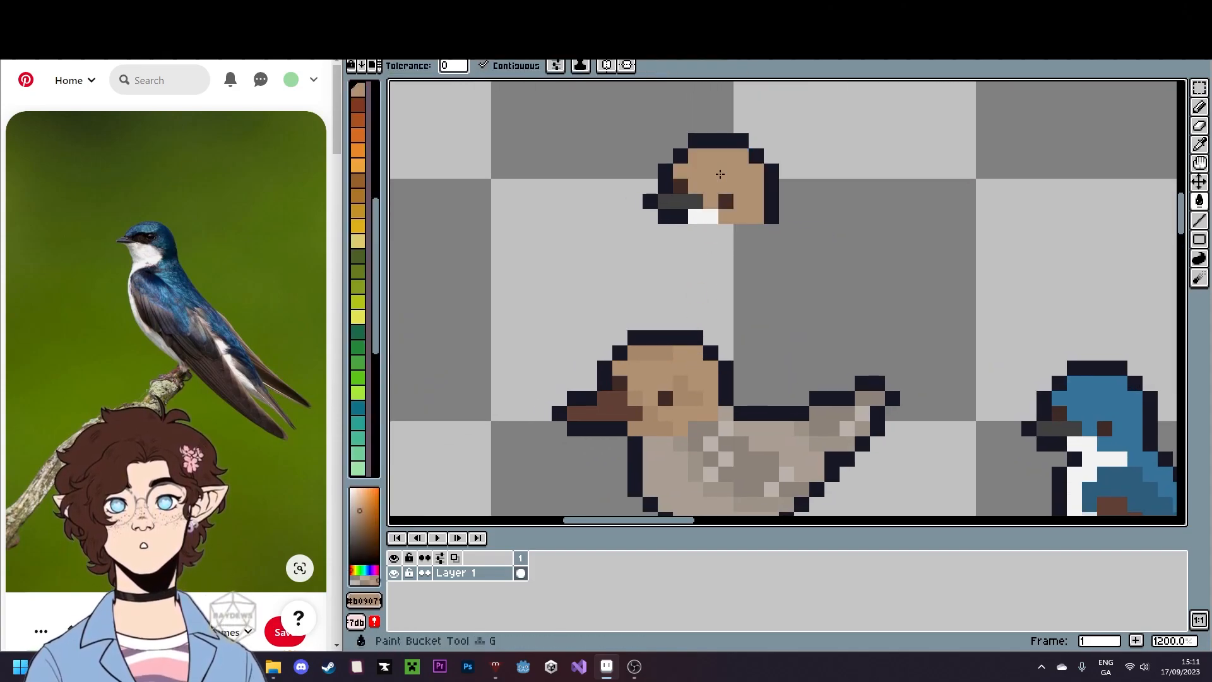
{"action": "key", "text": "i"}
{"action": "left_click", "coordinate": [683, 386]}
{"action": "key", "text": "b"}
{"action": "left_click", "coordinate": [741, 186]}
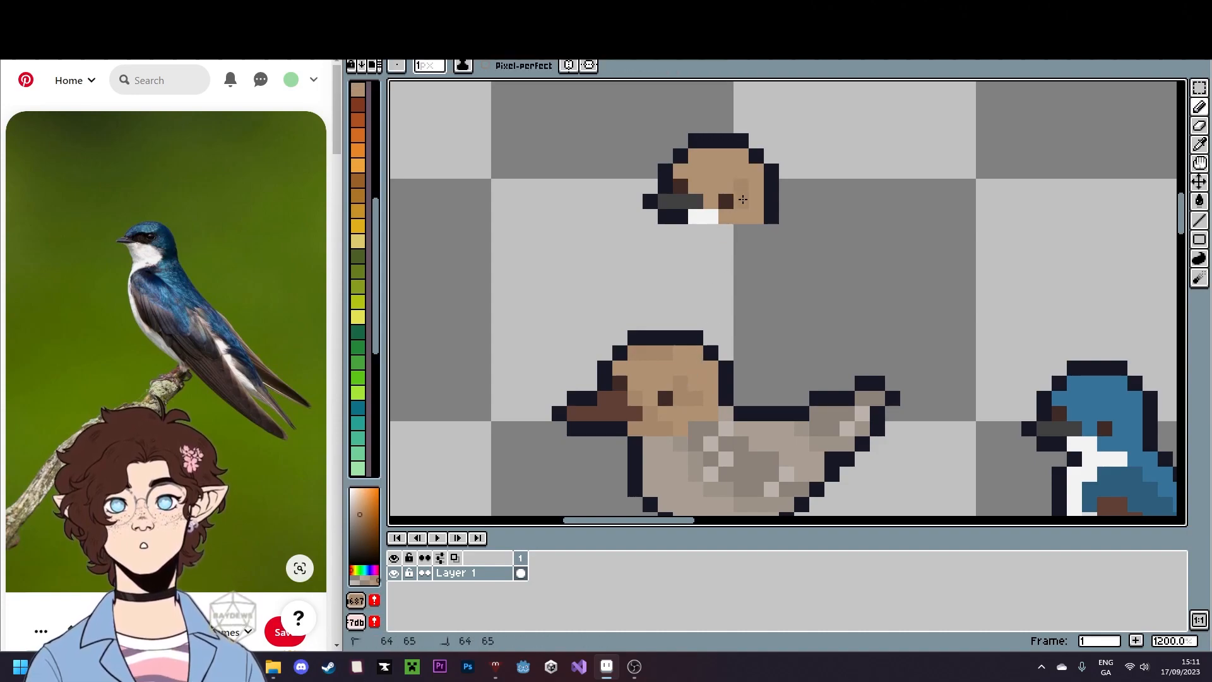
{"action": "left_click_drag", "start_coordinate": [696, 156], "coordinate": [711, 155]}
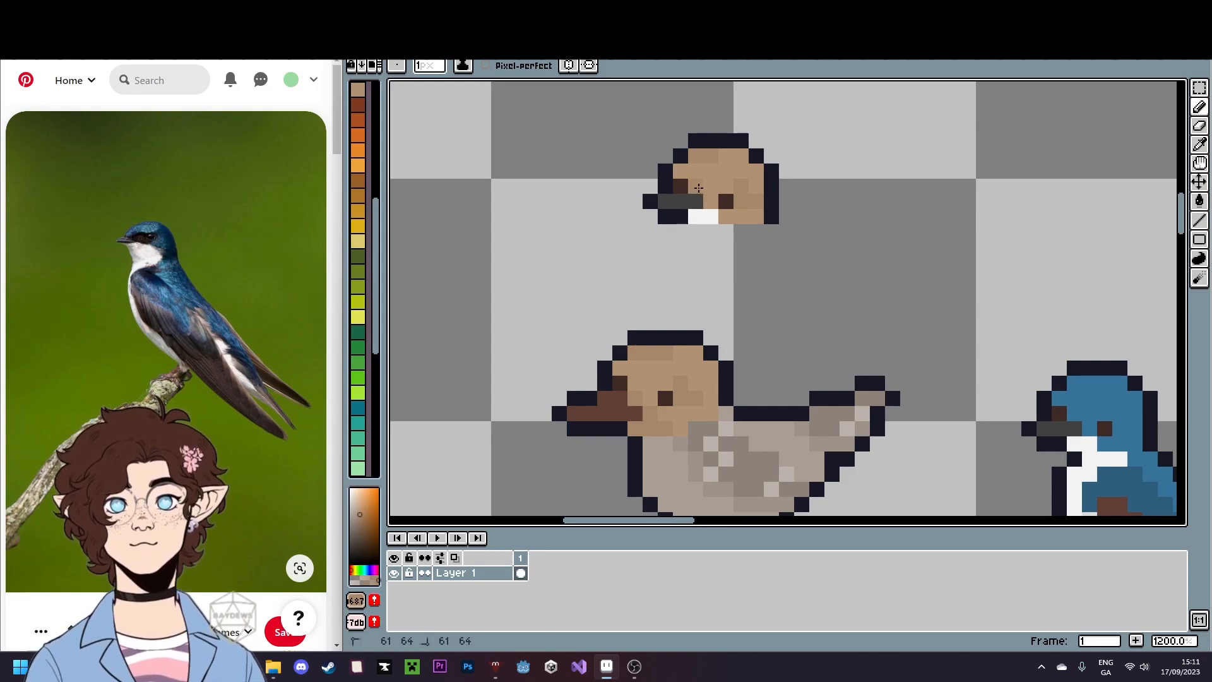
{"action": "left_click_drag", "start_coordinate": [695, 217], "coordinate": [726, 214]}
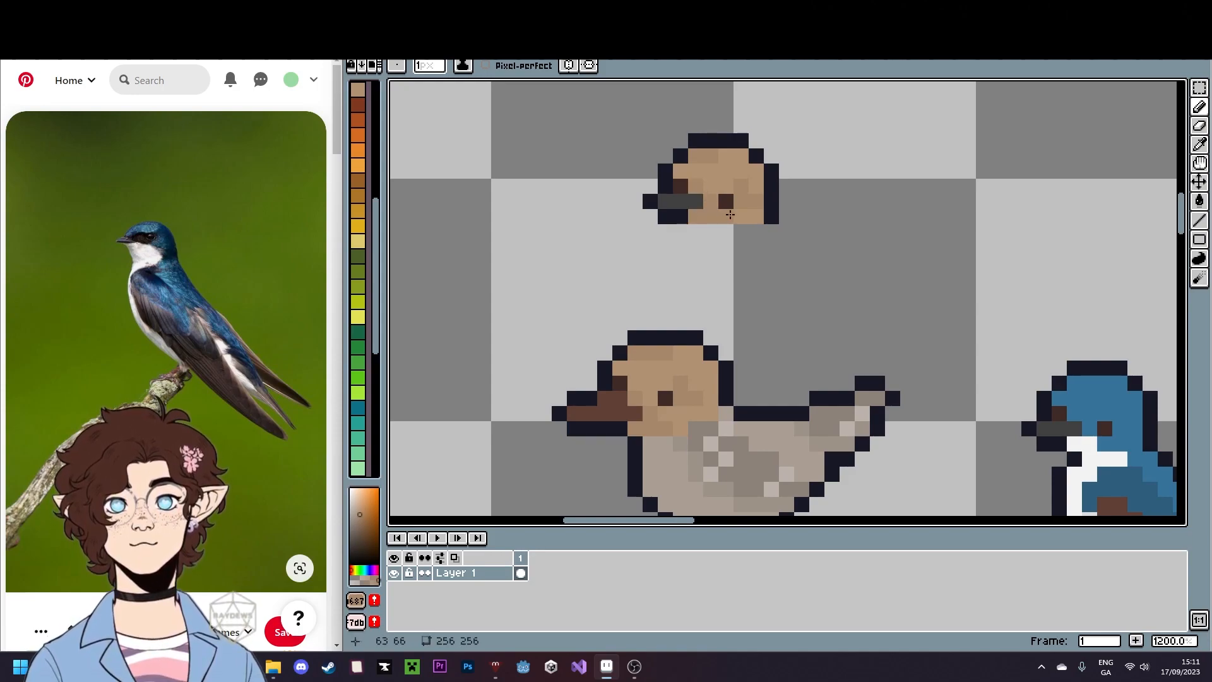
- Fill the copied head's grey beak with the small brown bird's beak brown
{"action": "key", "text": "i"}
{"action": "left_click", "coordinate": [613, 392]}
{"action": "key", "text": "g"}
{"action": "left_click", "coordinate": [672, 201]}
- Delete the small brown bird's old head and move the recoloured head onto its body
{"action": "left_click", "coordinate": [1199, 88]}
{"action": "left_click_drag", "start_coordinate": [524, 307], "coordinate": [694, 438]}
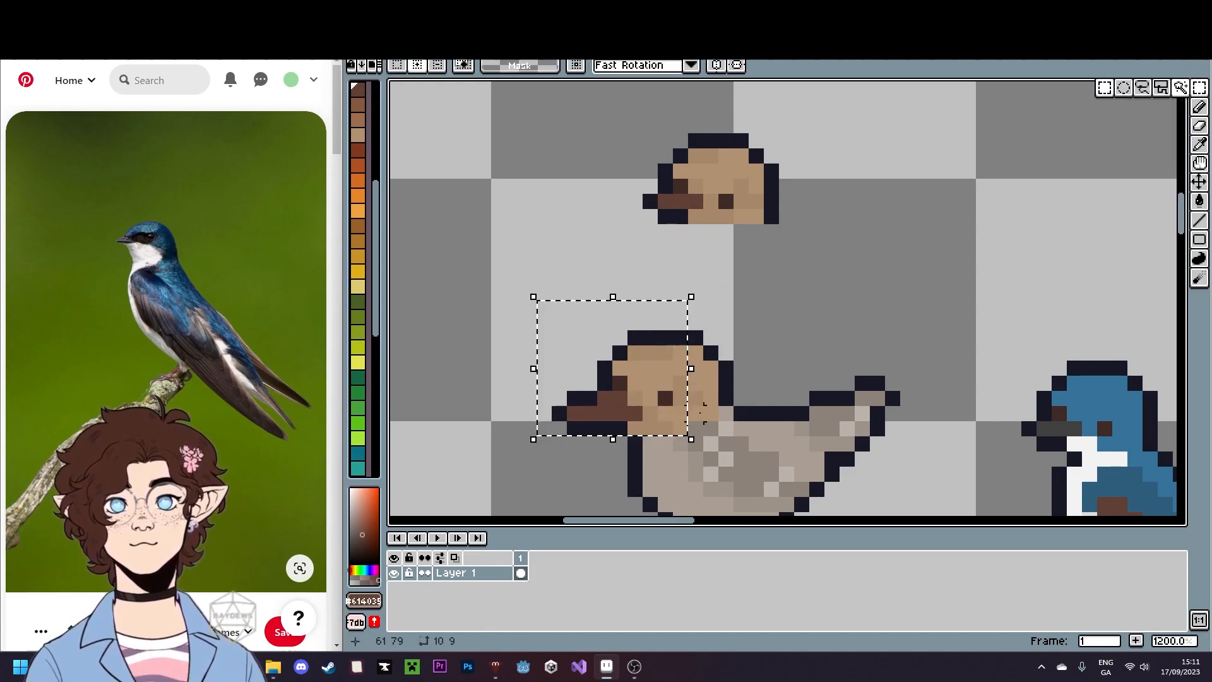
{"action": "key", "text": "Delete"}
{"action": "left_click_drag", "start_coordinate": [665, 307], "coordinate": [710, 414]}
{"action": "key", "text": "Delete"}
{"action": "left_click_drag", "start_coordinate": [711, 353], "coordinate": [740, 398]}
{"action": "key", "text": "Delete"}
{"action": "left_click_drag", "start_coordinate": [625, 115], "coordinate": [742, 309]}
{"action": "key", "text": "ctrl+d"}
- Slim the small brown bird's chest by erasing the front outline, redrawing it one pixel inward in #171826, and filling the neck gap
{"action": "scroll", "coordinate": [623, 339], "scroll_direction": "up", "scroll_amount": 2}
{"action": "mouse_move", "coordinate": [587, 345]}
{"action": "left_mouse_down"}
{"action": "mouse_move", "coordinate": [578, 305]}
{"action": "mouse_move", "coordinate": [593, 298]}
{"action": "mouse_move", "coordinate": [577, 363]}
{"action": "mouse_move", "coordinate": [602, 269]}
{"action": "mouse_move", "coordinate": [608, 337]}
{"action": "mouse_move", "coordinate": [585, 355]}
{"action": "mouse_move", "coordinate": [596, 422]}
{"action": "left_mouse_up"}
{"action": "key", "text": "e"}
{"action": "key", "text": "b"}
{"action": "left_click", "coordinate": [571, 360], "text": "alt"}
{"action": "key", "text": "r"}
{"action": "key", "text": "t"}
{"action": "left_click", "coordinate": [791, 413]}
{"action": "key", "text": "e"}
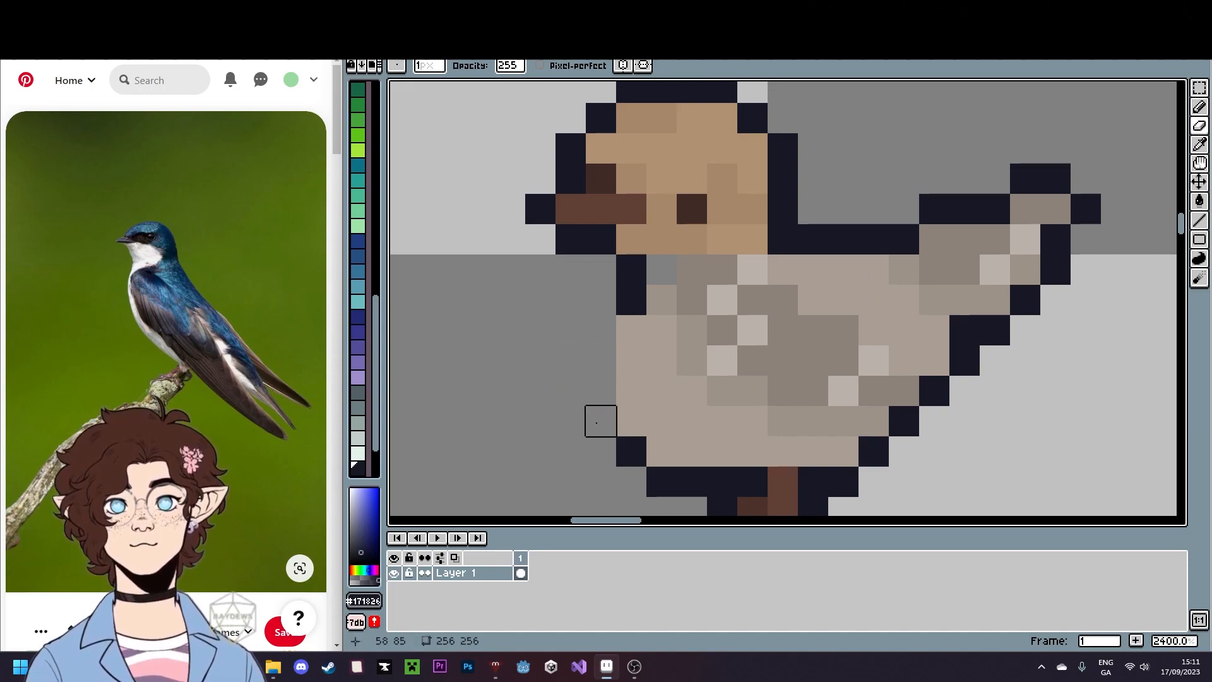
{"action": "key", "text": "b"}
{"action": "left_click_drag", "start_coordinate": [631, 330], "coordinate": [630, 390]}
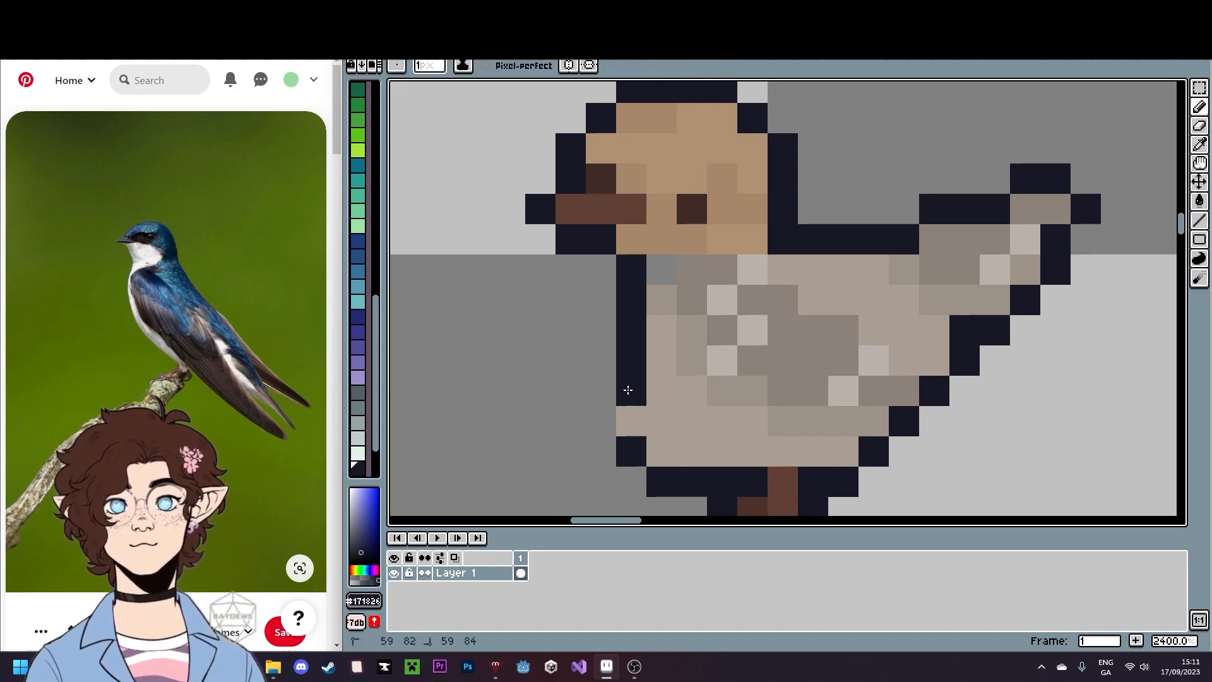
{"action": "left_click", "coordinate": [681, 263], "text": "alt"}
{"action": "scroll", "coordinate": [719, 353], "scroll_direction": "down", "scroll_amount": 7}
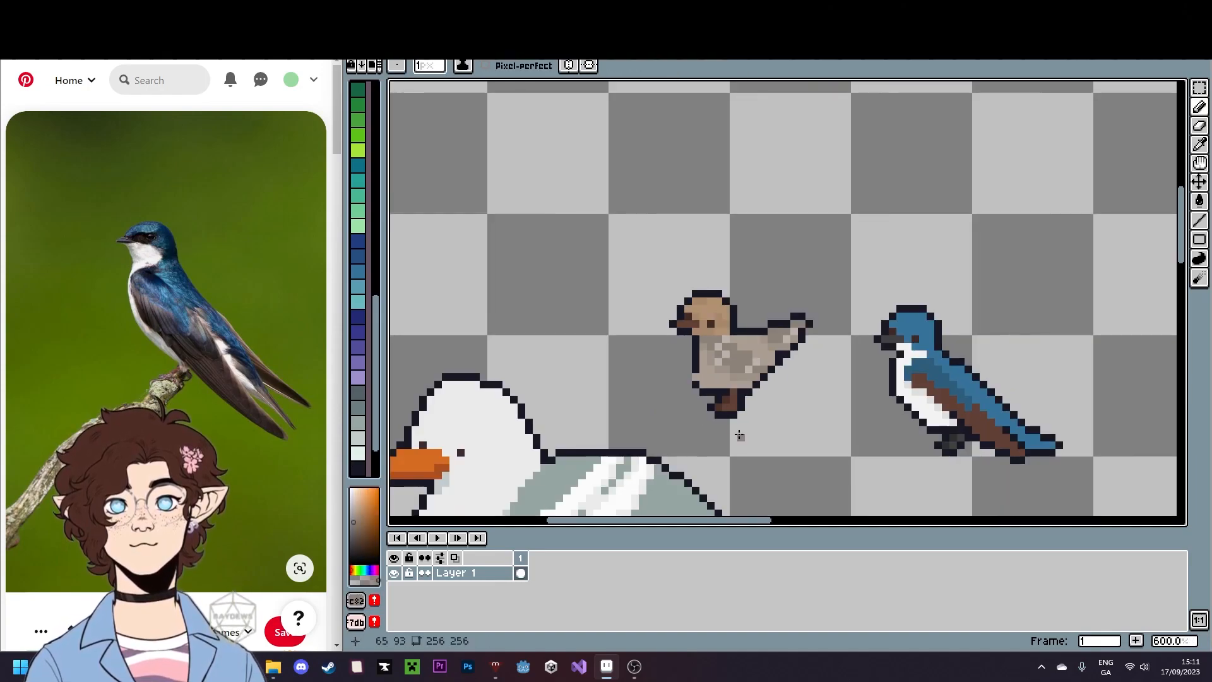
- Select the small brown bird's lower body and foot and move them up to shorten the body
{"action": "scroll", "coordinate": [760, 436], "scroll_direction": "up", "scroll_amount": 4}
{"action": "key", "text": "m"}
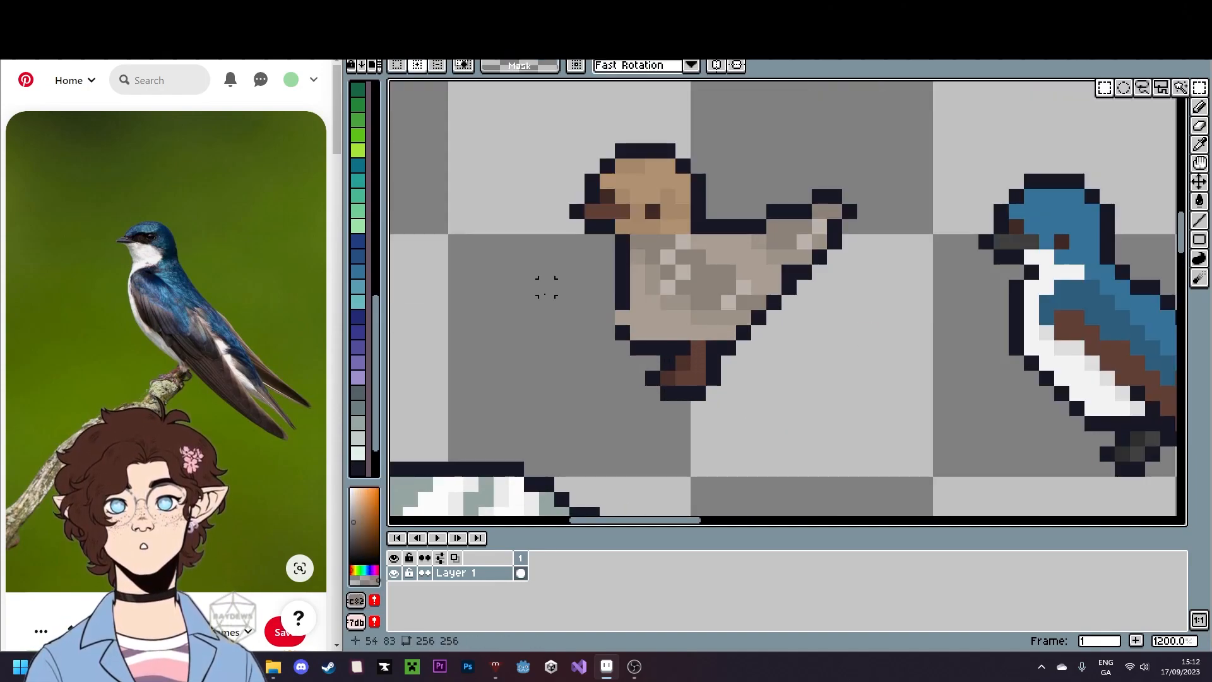
{"action": "left_click_drag", "start_coordinate": [584, 263], "coordinate": [820, 425]}
{"action": "mouse_move", "coordinate": [792, 382]}
{"action": "left_mouse_down"}
{"action": "mouse_move", "coordinate": [808, 374]}
{"action": "mouse_move", "coordinate": [797, 372]}
{"action": "left_mouse_up"}
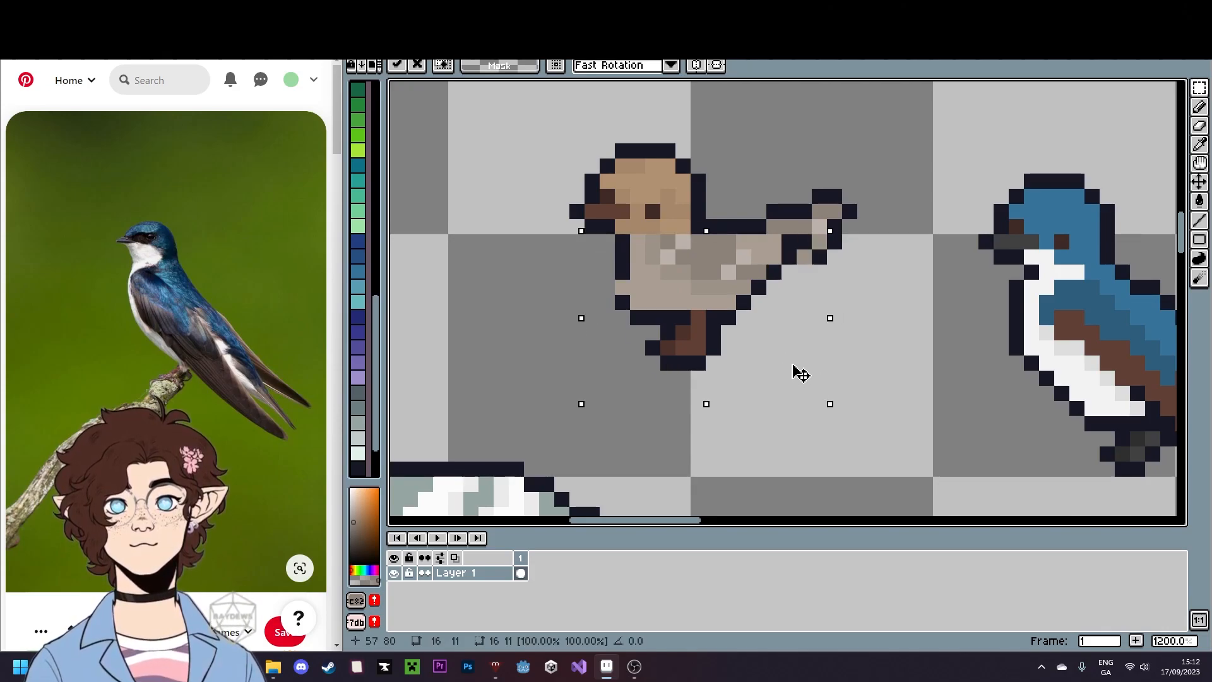
{"action": "key", "text": "Return"}
- Erase the small brown bird's leftover tail tip and close the shortened tail with a dark outline pixel
{"action": "key", "text": "e"}
{"action": "mouse_move", "coordinate": [819, 197]}
{"action": "left_mouse_down"}
{"action": "mouse_move", "coordinate": [835, 271]}
{"action": "mouse_move", "coordinate": [804, 256]}
{"action": "mouse_move", "coordinate": [819, 256]}
{"action": "mouse_move", "coordinate": [819, 195]}
{"action": "mouse_move", "coordinate": [850, 212]}
{"action": "left_mouse_up"}
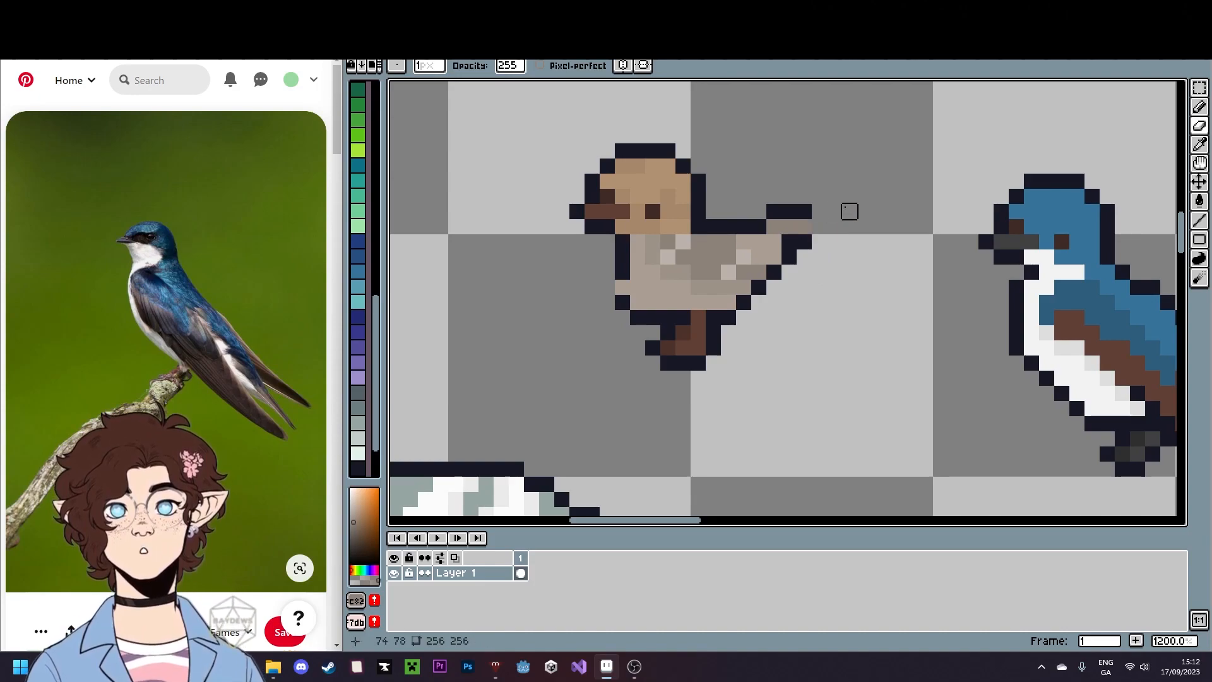
{"action": "key", "text": "b"}
{"action": "left_click", "coordinate": [805, 211], "text": "alt"}
{"action": "left_click", "coordinate": [820, 226]}
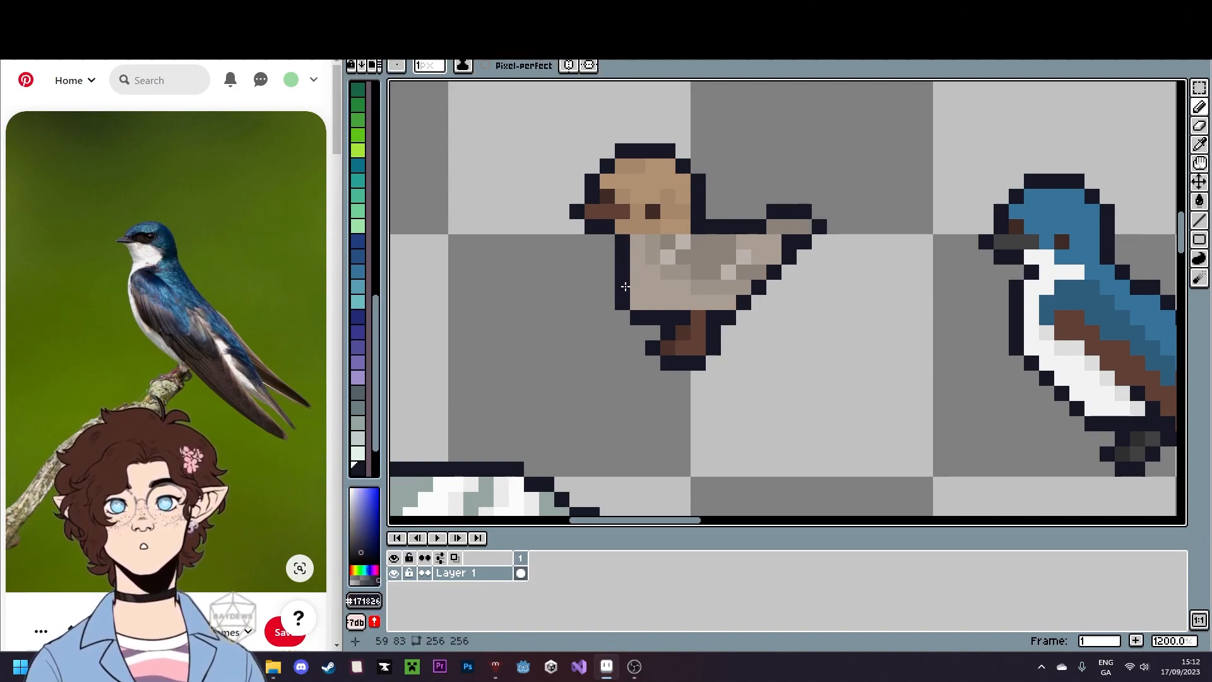
- Round the small brown bird's lower chest corner by moving the outline inward and erasing the outer pixels
{"action": "left_click", "coordinate": [640, 308]}
{"action": "key", "text": "i"}
{"action": "key", "text": "e"}
{"action": "left_click", "coordinate": [622, 302]}
{"action": "left_click", "coordinate": [637, 318]}
{"action": "scroll", "coordinate": [668, 333], "scroll_direction": "down", "scroll_amount": 6}
{"action": "scroll", "coordinate": [706, 366], "scroll_direction": "up", "scroll_amount": 8}
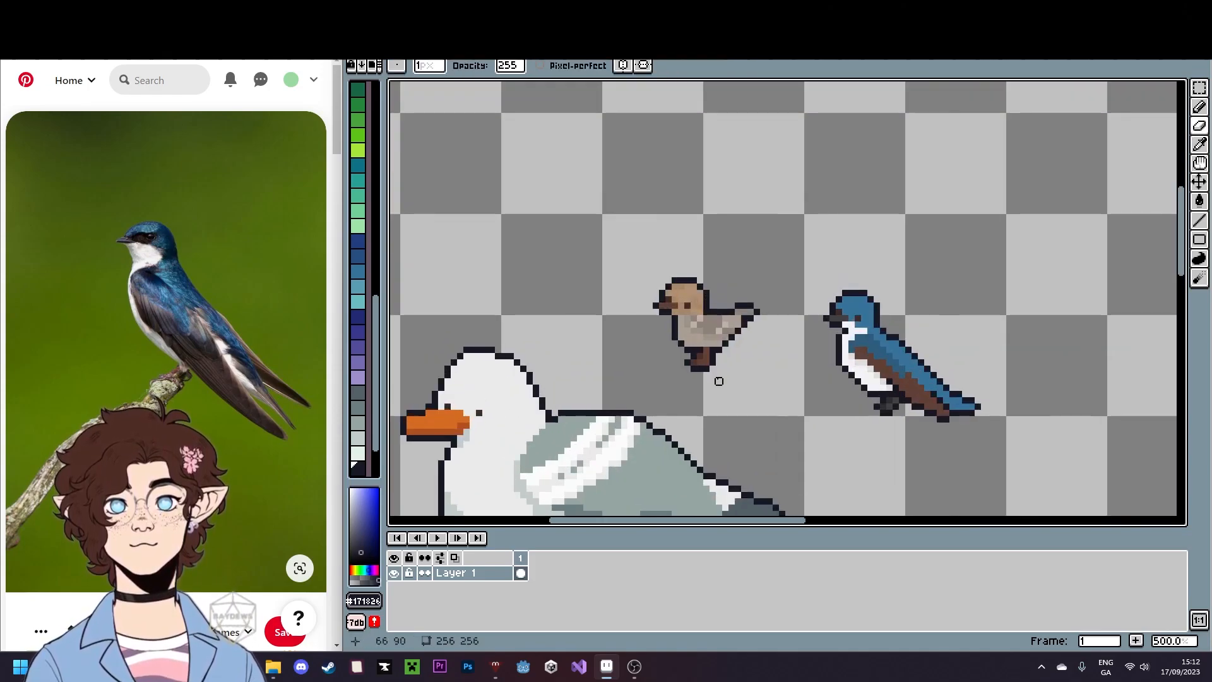
- Move the small brown bird's foot up against the belly to shorten the leg
{"action": "key", "text": "m"}
{"action": "left_click_drag", "start_coordinate": [634, 375], "coordinate": [773, 413]}
{"action": "key", "text": "ctrl+d"}
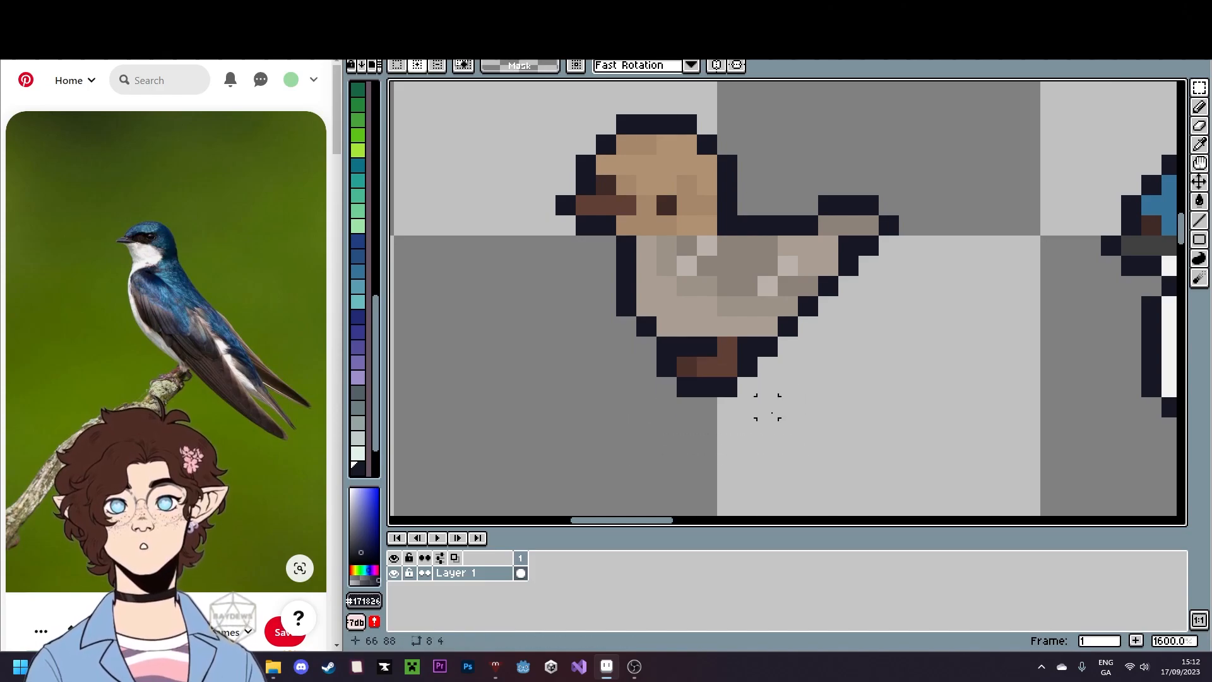
{"action": "scroll", "coordinate": [768, 407], "scroll_direction": "down", "scroll_amount": 7}
{"action": "scroll", "coordinate": [783, 410], "scroll_direction": "up", "scroll_amount": 6}
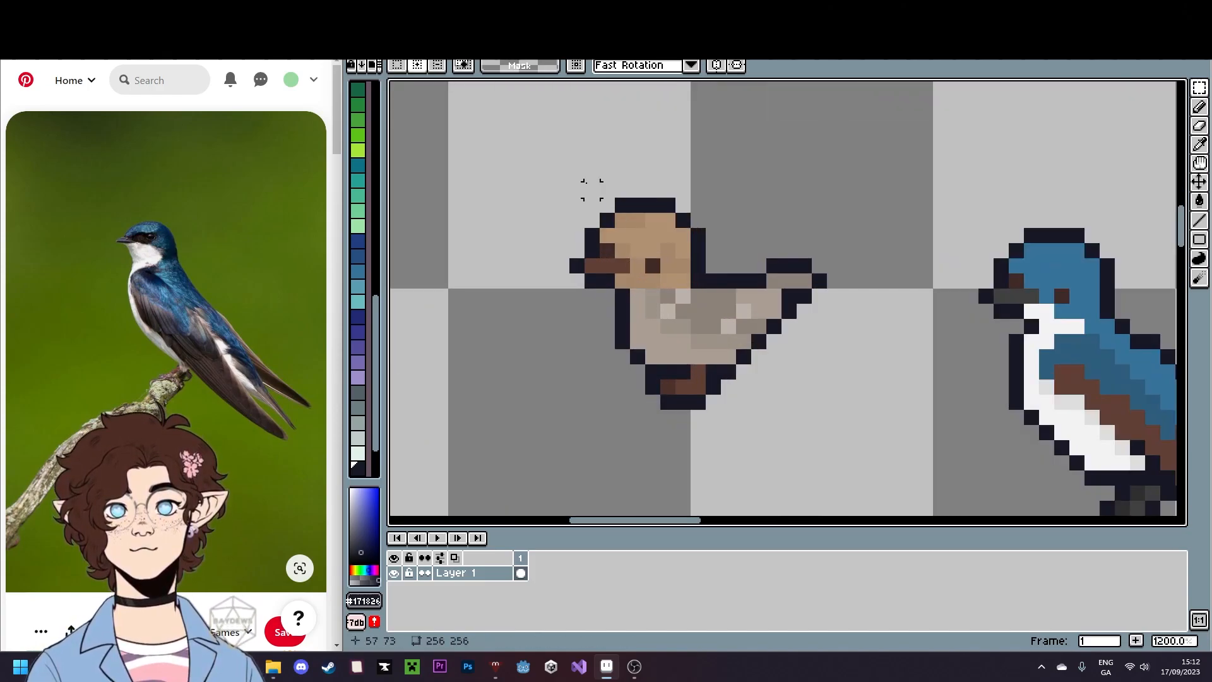
- Shrink the small brown bird's head by shifting the beak and face inward and lowering the crown one pixel
{"action": "left_click_drag", "start_coordinate": [559, 170], "coordinate": [652, 281]}
{"action": "left_click_drag", "start_coordinate": [623, 265], "coordinate": [638, 266]}
{"action": "left_click", "coordinate": [591, 311]}
{"action": "left_click_drag", "start_coordinate": [599, 137], "coordinate": [725, 208]}
{"action": "scroll", "coordinate": [727, 211], "scroll_direction": "down", "scroll_amount": 7}
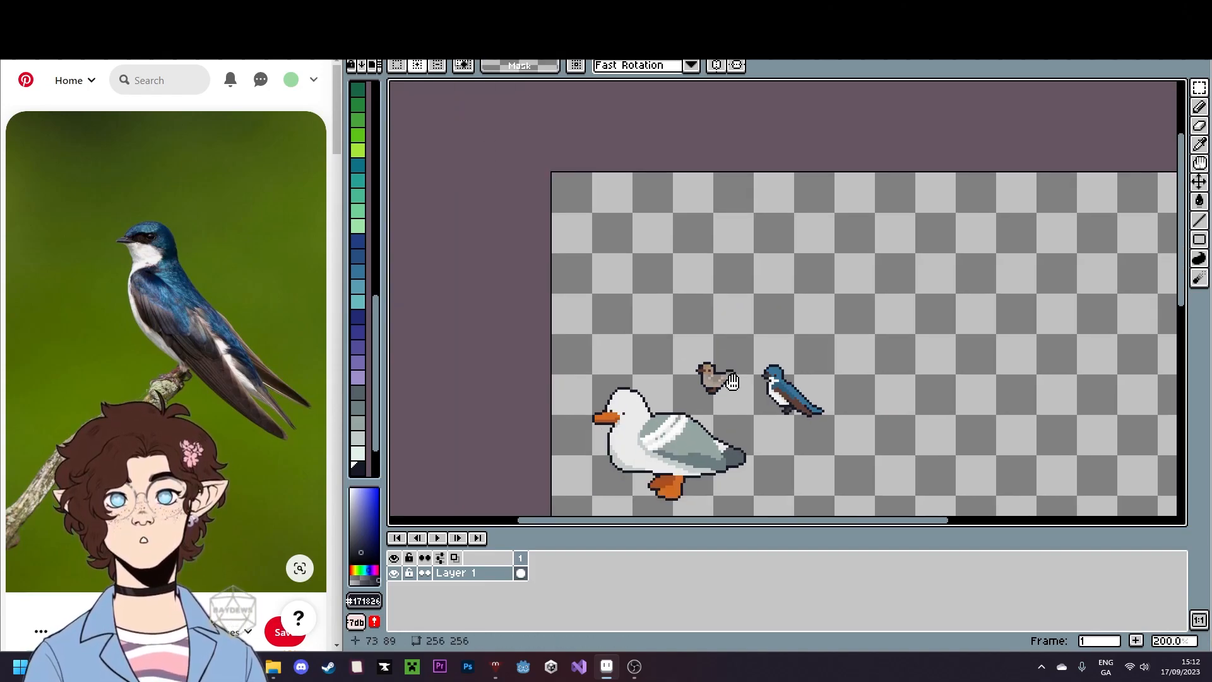
- Round the outline at the back of the small brown bird's crown and extend the tan head colour onto its throat
{"action": "scroll", "coordinate": [641, 265], "scroll_direction": "up", "scroll_amount": 6}
{"action": "key", "text": "b"}
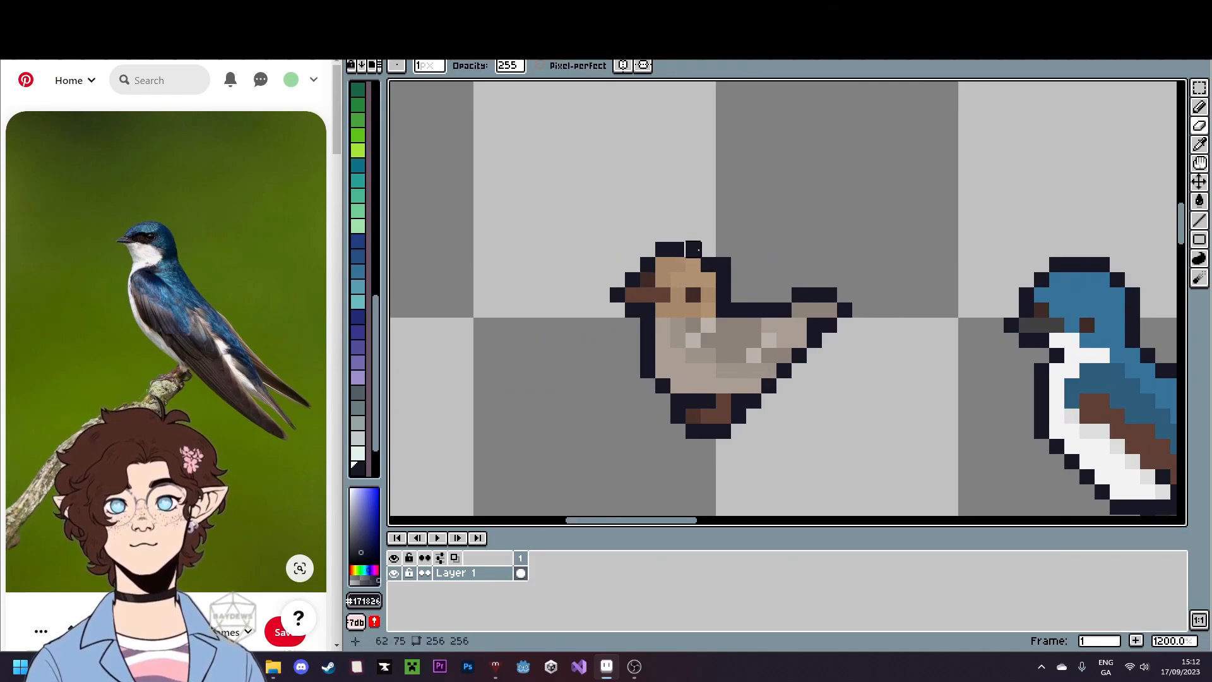
{"action": "scroll", "coordinate": [884, 381], "scroll_direction": "down", "scroll_amount": 5}
{"action": "left_click_drag", "start_coordinate": [872, 417], "coordinate": [773, 368]}
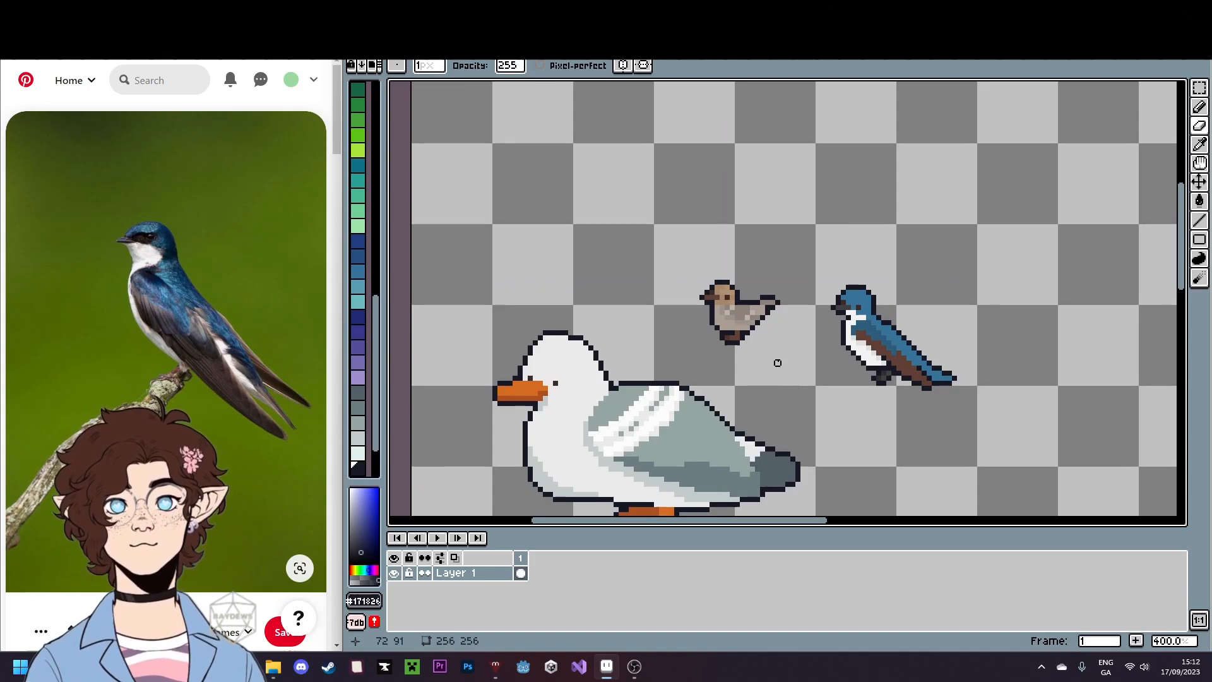
{"action": "scroll", "coordinate": [721, 308], "scroll_direction": "up", "scroll_amount": 8}
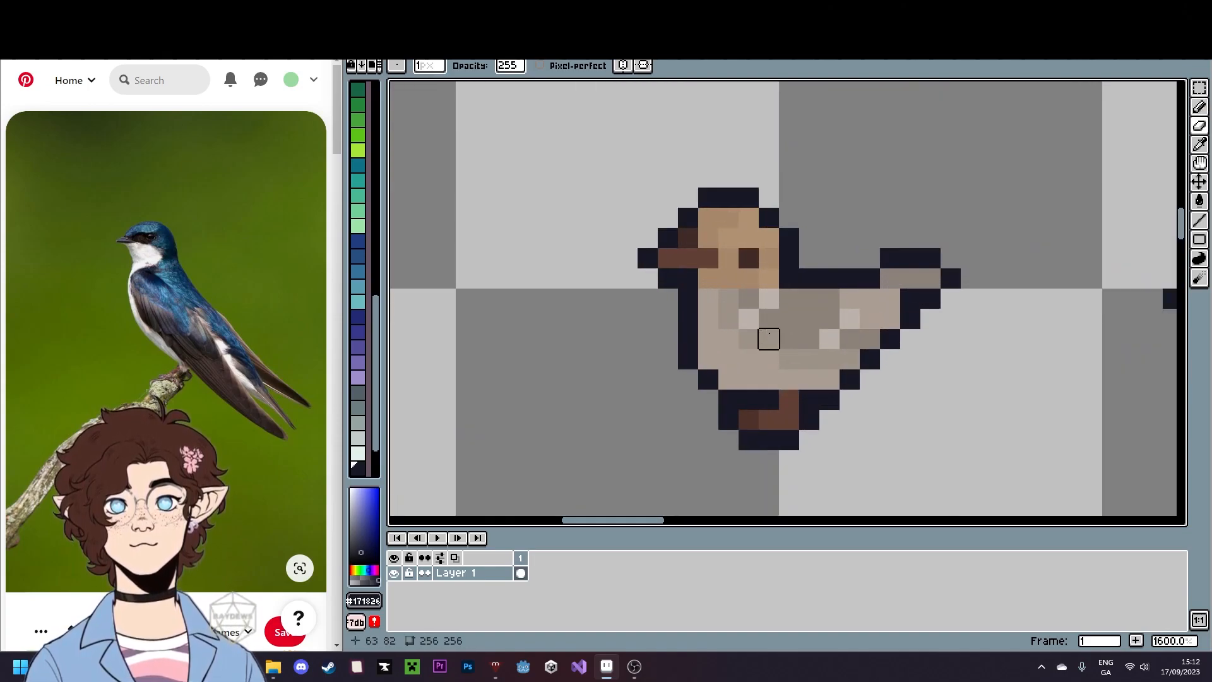
{"action": "left_click", "coordinate": [688, 249], "text": "alt"}
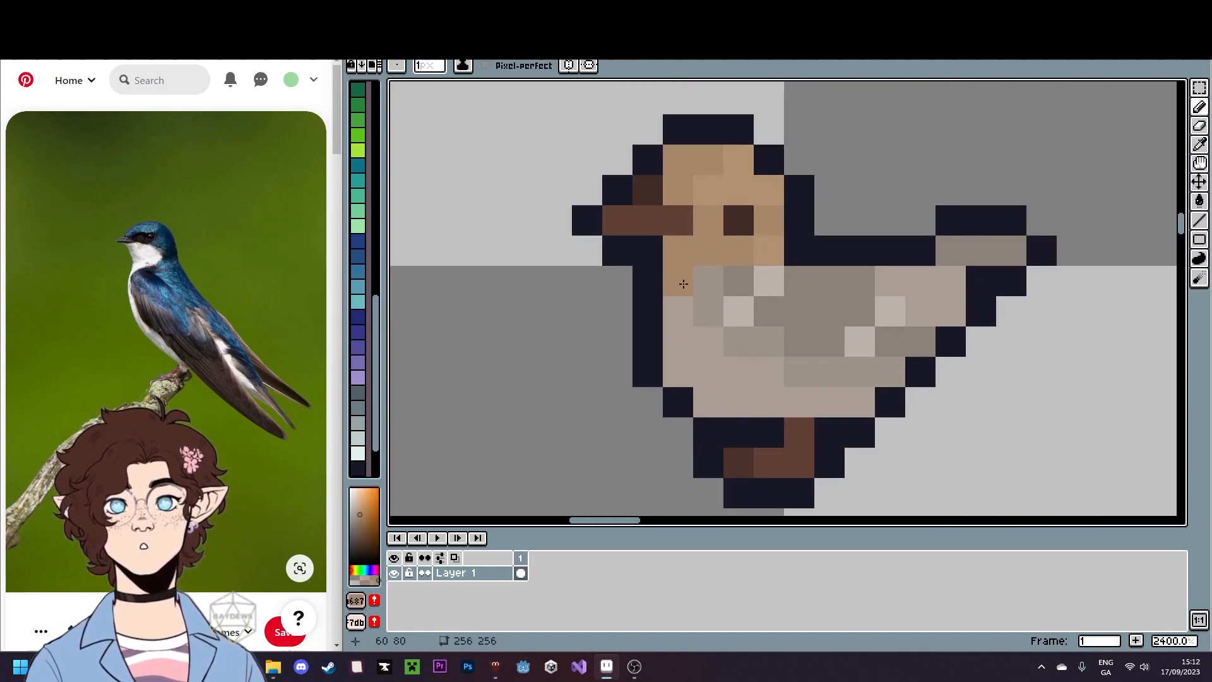
{"action": "scroll", "coordinate": [864, 410], "scroll_direction": "down", "scroll_amount": 9}
{"action": "left_click_drag", "start_coordinate": [865, 410], "coordinate": [733, 319]}
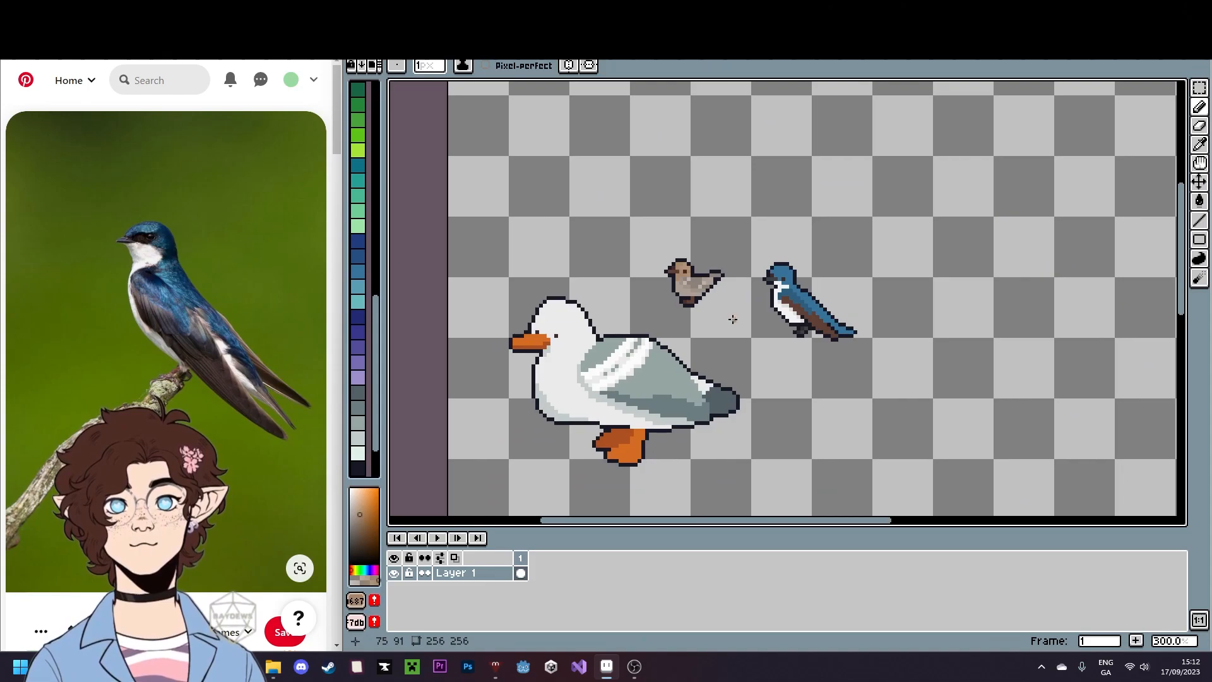
- Copy the reshaped small brown bird from the birds sheet and clear the old bird from the 64 × 64 American dipper sprite
{"action": "left_click", "coordinate": [1200, 87]}
{"action": "left_click_drag", "start_coordinate": [642, 232], "coordinate": [730, 329]}
{"action": "key", "text": "ctrl+d"}
{"action": "left_click_drag", "start_coordinate": [650, 226], "coordinate": [907, 331]}
{"action": "key", "text": "ctrl+d"}
{"action": "left_click", "coordinate": [637, 47]}
{"action": "left_click_drag", "start_coordinate": [571, 188], "coordinate": [853, 450]}
{"action": "key", "text": "Delete"}
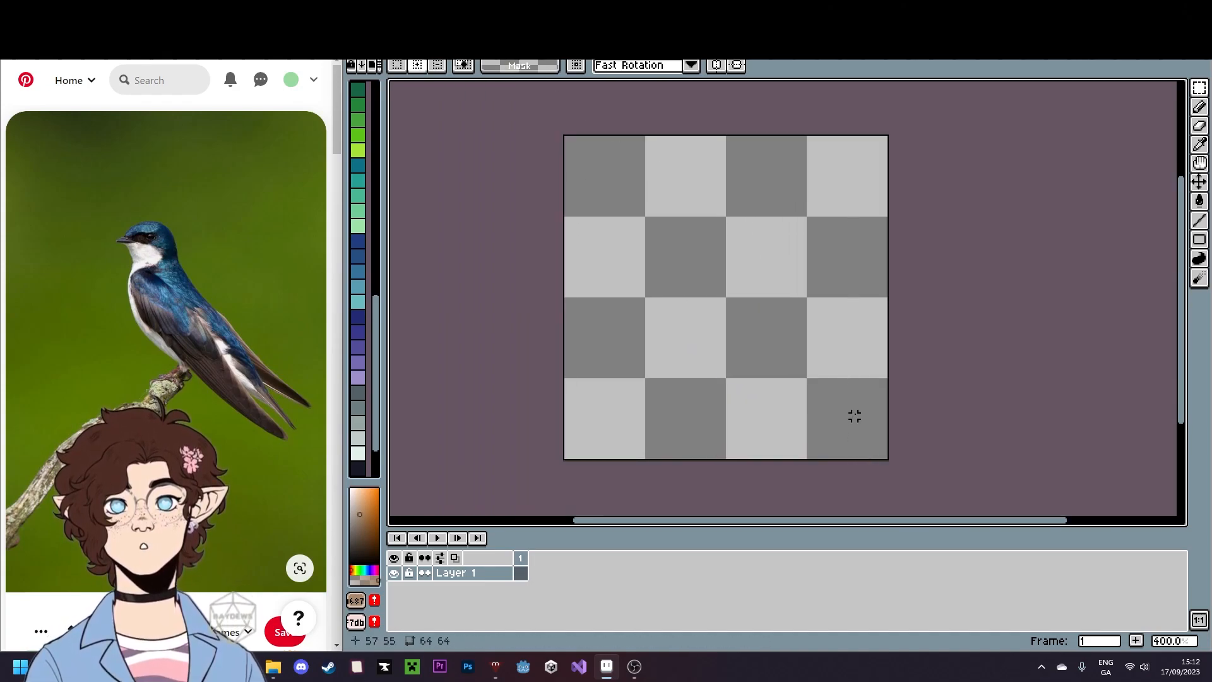
- Paste the small brown bird just below the middle of the empty 64 × 64 canvas and save the sprite
{"action": "key", "text": "ctrl+v"}
{"action": "left_click_drag", "start_coordinate": [768, 333], "coordinate": [755, 390]}
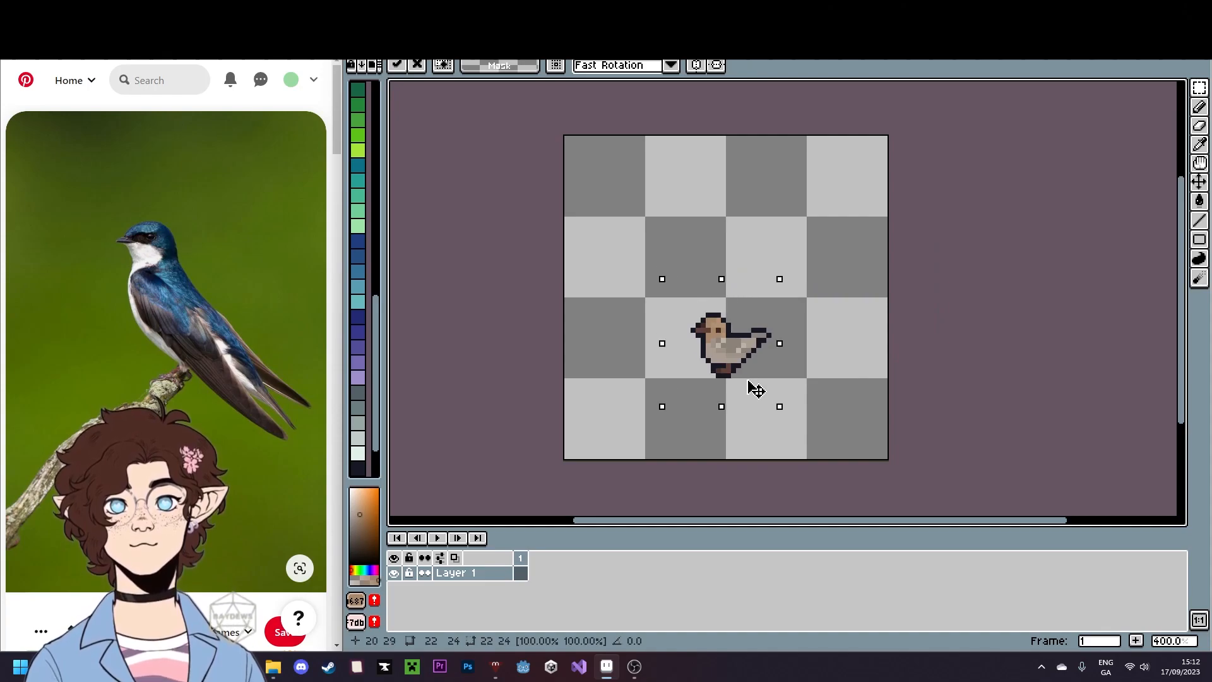
{"action": "key", "text": "ctrl+d"}
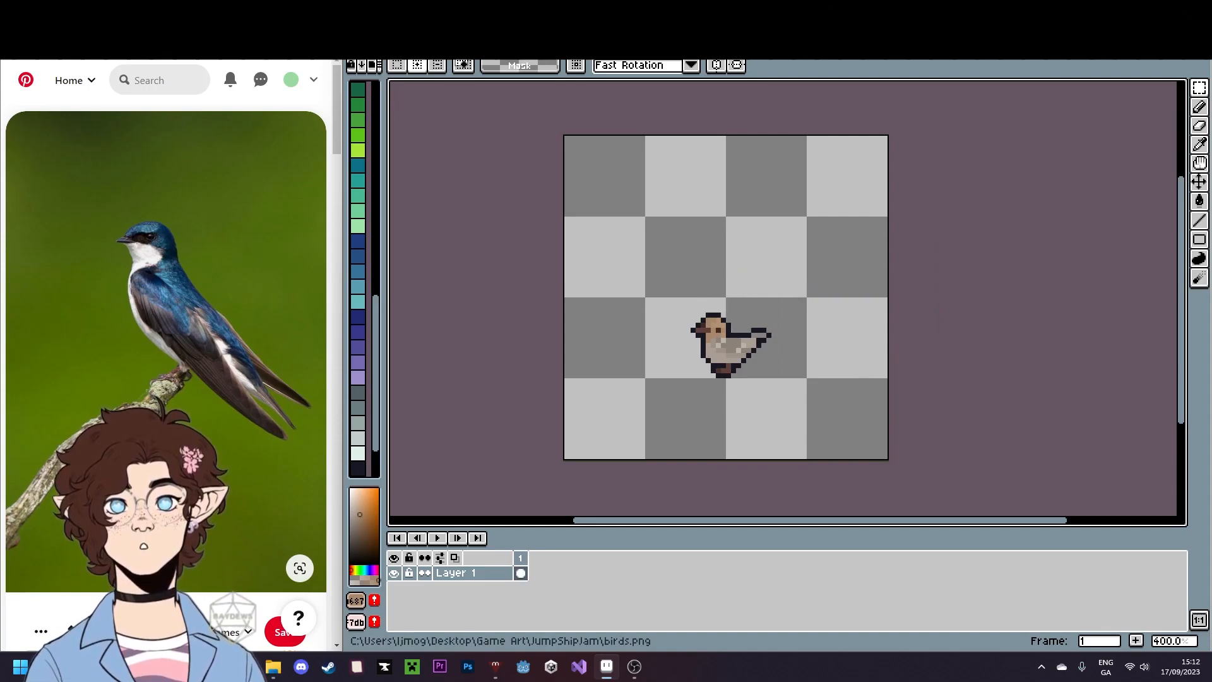
{"action": "key", "text": "ctrl+s"}
- Flip the small brown bird horizontally and save the sprite over americanDipperFacingRight.png
{"action": "left_click", "coordinate": [358, 29]}
{"action": "mouse_move", "coordinate": [386, 29]}
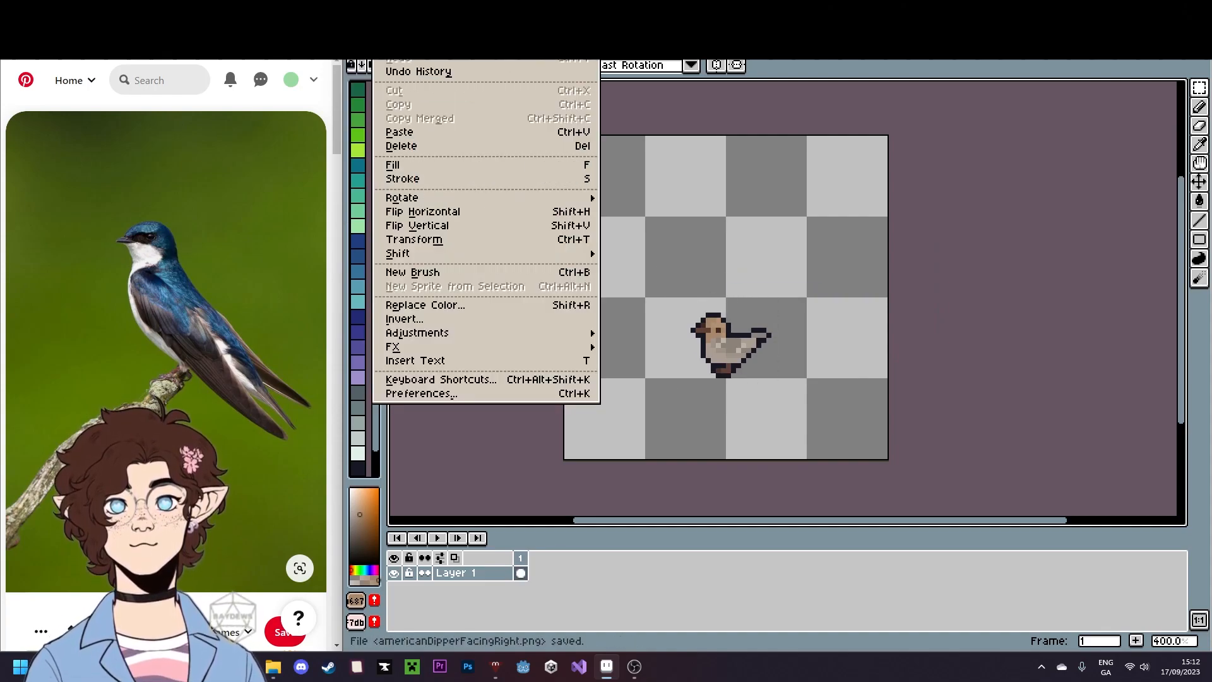
{"action": "left_click", "coordinate": [455, 212]}
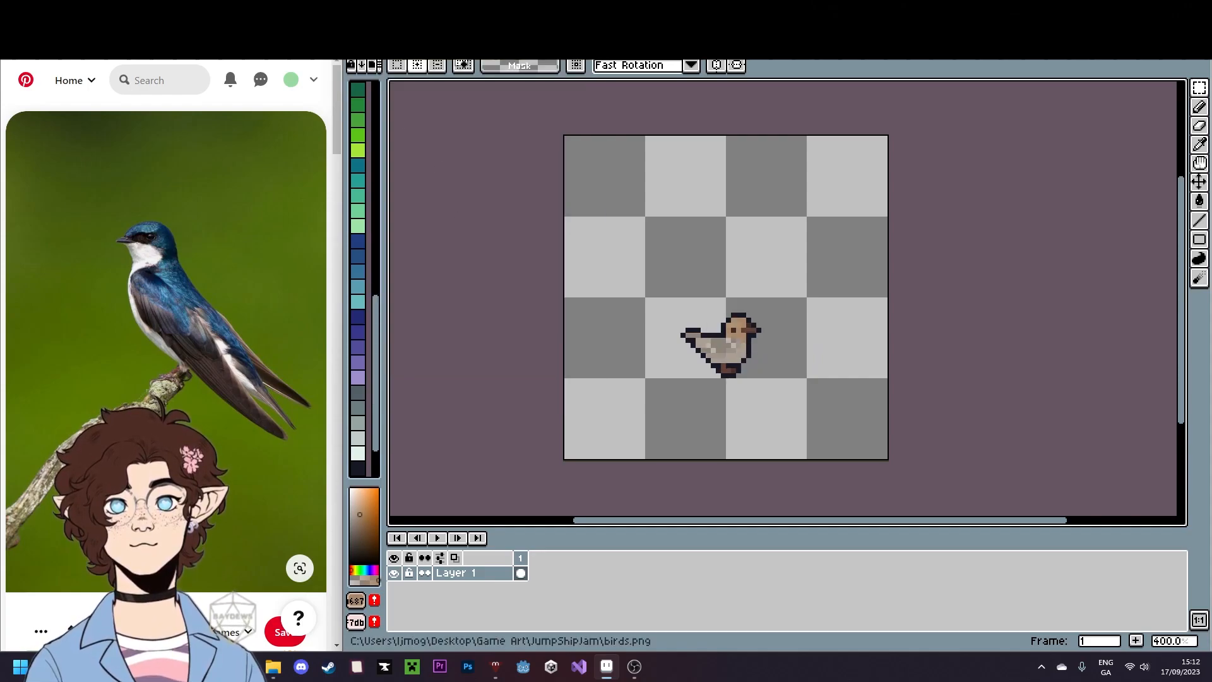
{"action": "left_click", "coordinate": [359, 30]}
{"action": "left_click", "coordinate": [384, 104]}
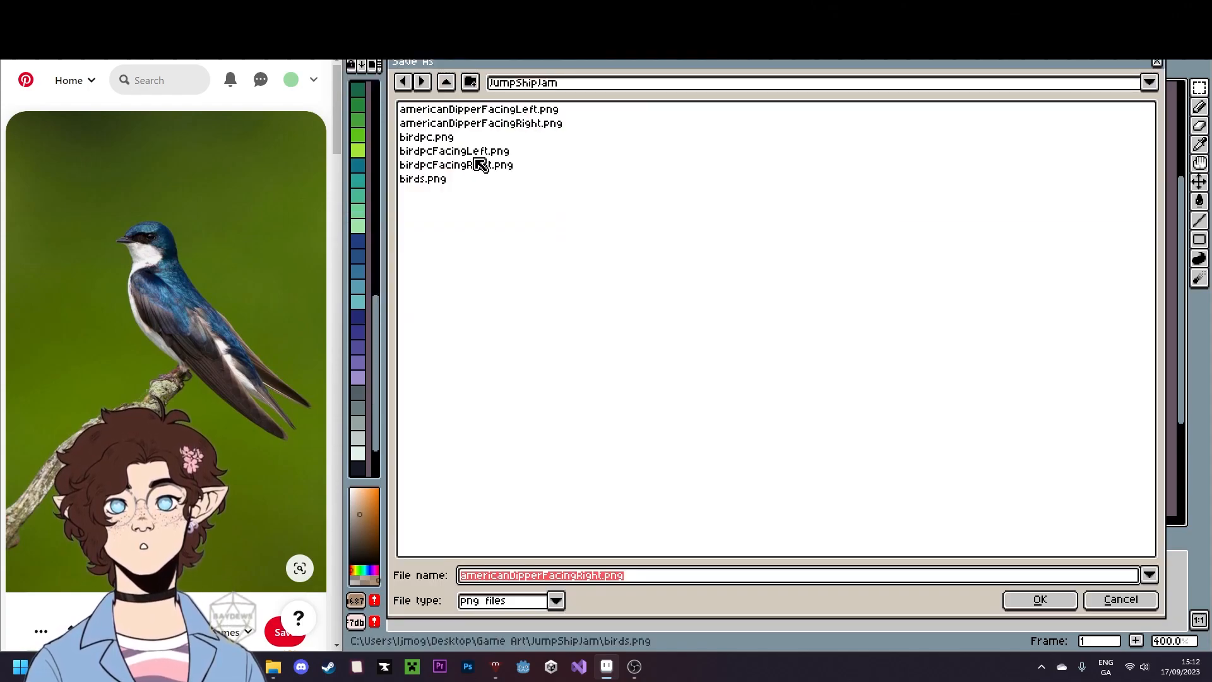
{"action": "left_click", "coordinate": [550, 129]}
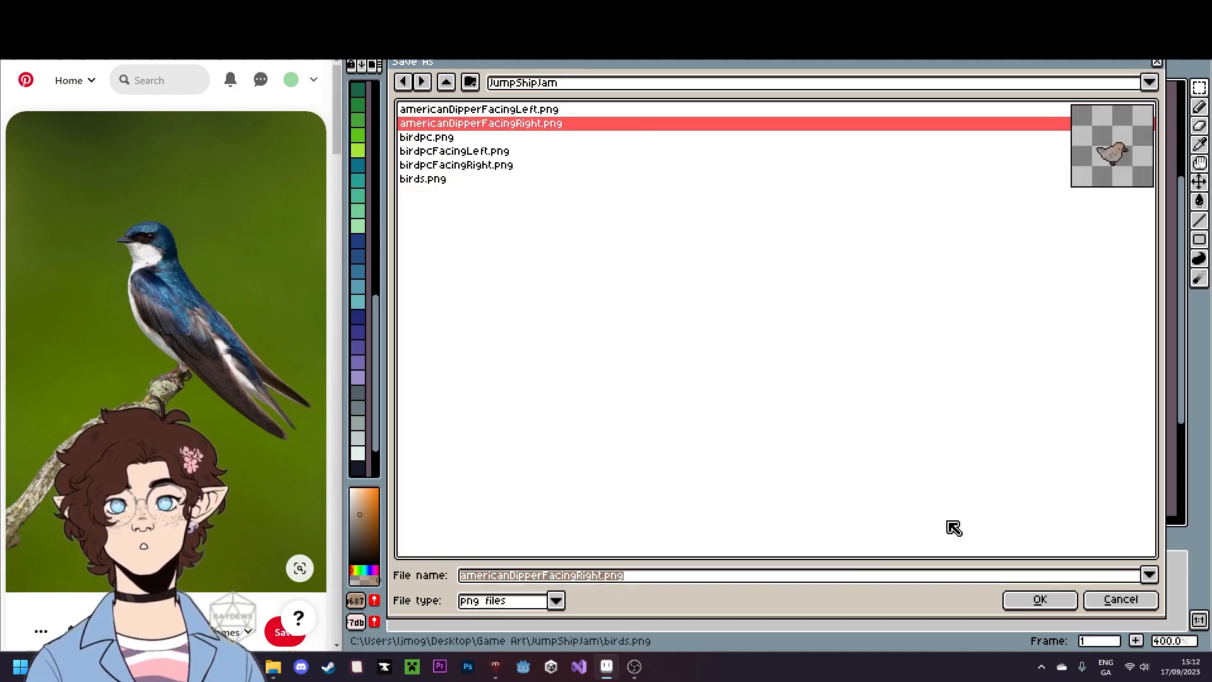
{"action": "left_click", "coordinate": [1048, 600]}
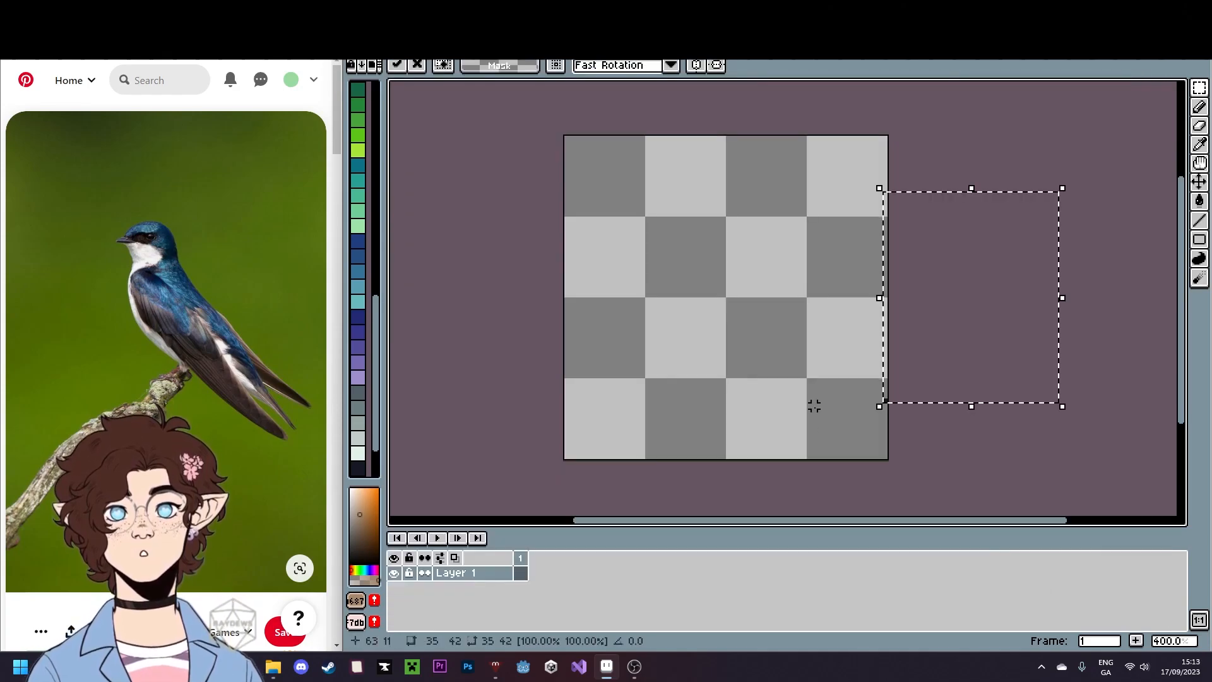
- Place the copied swallow just below the middle of the cleared 64 × 64 canvas and deselect it
{"action": "mouse_move", "coordinate": [972, 343]}
{"action": "left_mouse_down"}
{"action": "mouse_move", "coordinate": [782, 342]}
{"action": "mouse_move", "coordinate": [720, 378]}
{"action": "mouse_move", "coordinate": [718, 394]}
{"action": "left_mouse_up"}
{"action": "key", "text": "ctrl+d"}
{"action": "key", "text": "e"}
{"action": "left_click", "coordinate": [632, 451]}
- Save the left-facing swallow as swallowFacingLeft.png in the JumpShipJam folder
{"action": "left_click", "coordinate": [357, 32]}
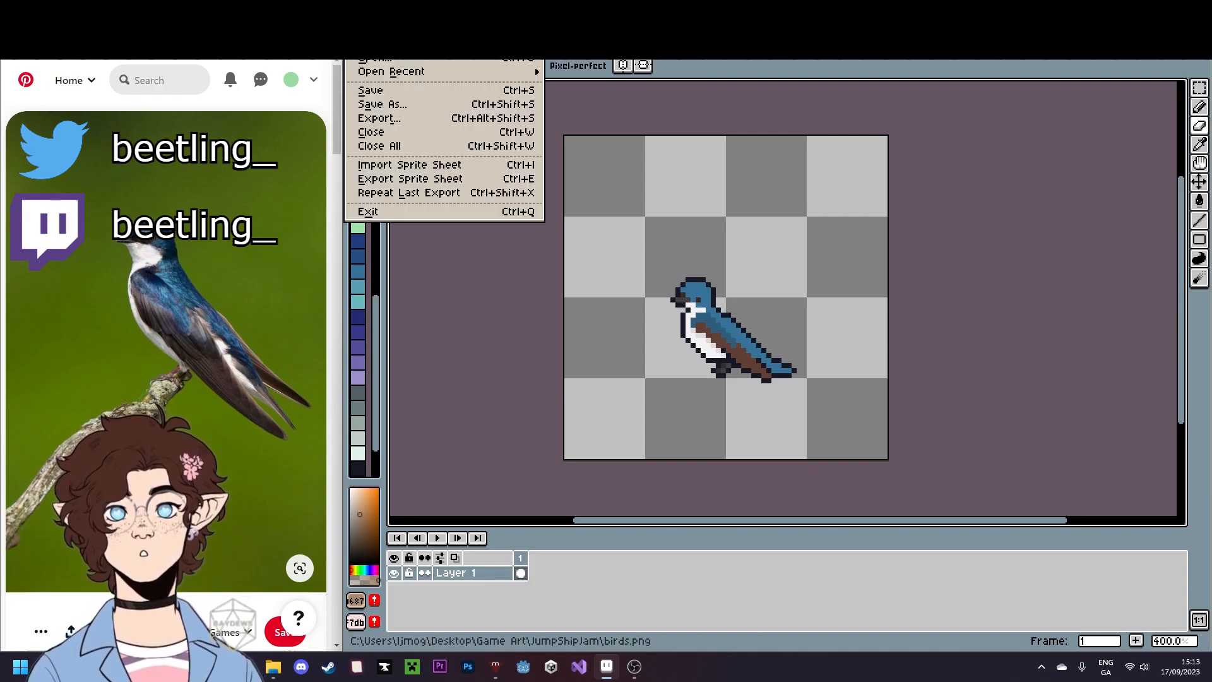
{"action": "left_click", "coordinate": [399, 103]}
{"action": "left_click_drag", "start_coordinate": [603, 576], "coordinate": [579, 576]}
{"action": "type", "text": "Left"}
{"action": "left_click_drag", "start_coordinate": [542, 576], "coordinate": [434, 581]}
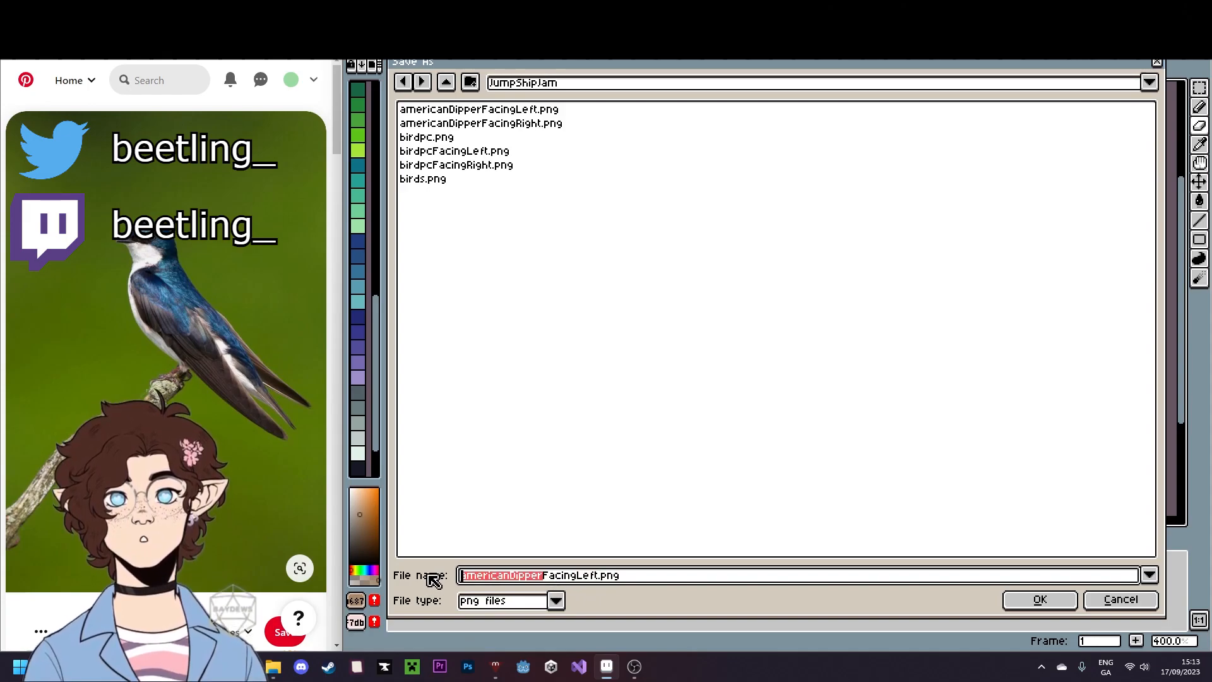
{"action": "type", "text": "Swall"}
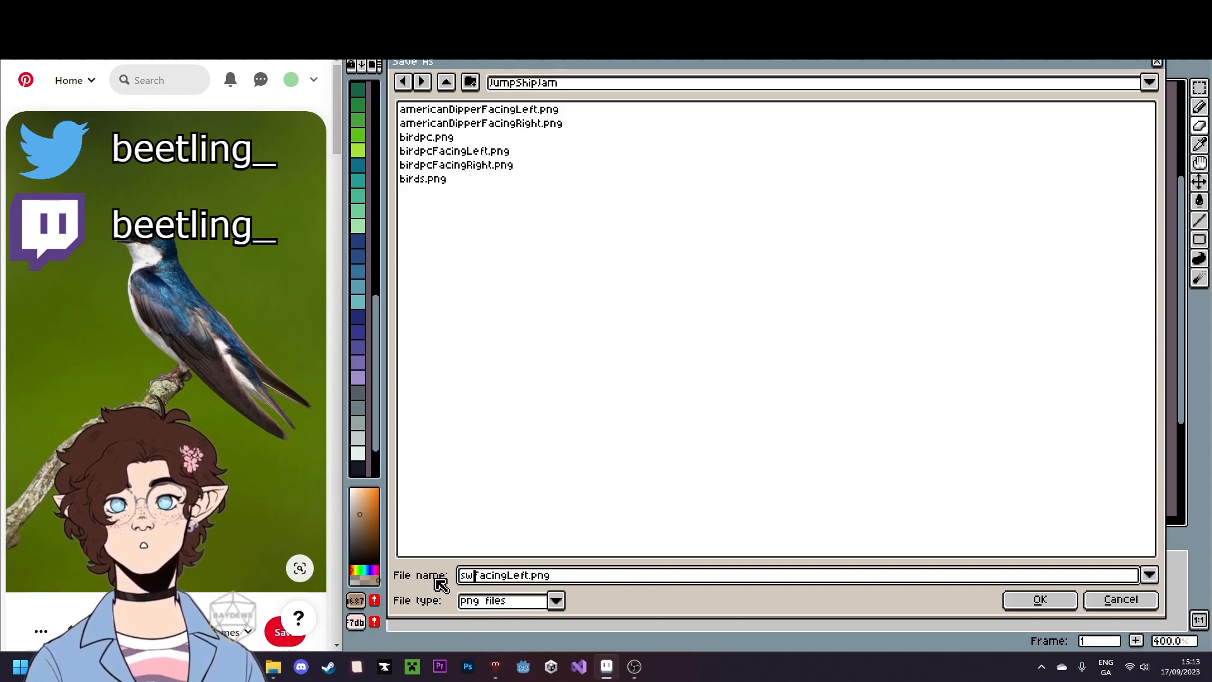
{"action": "type", "text": "ow"}
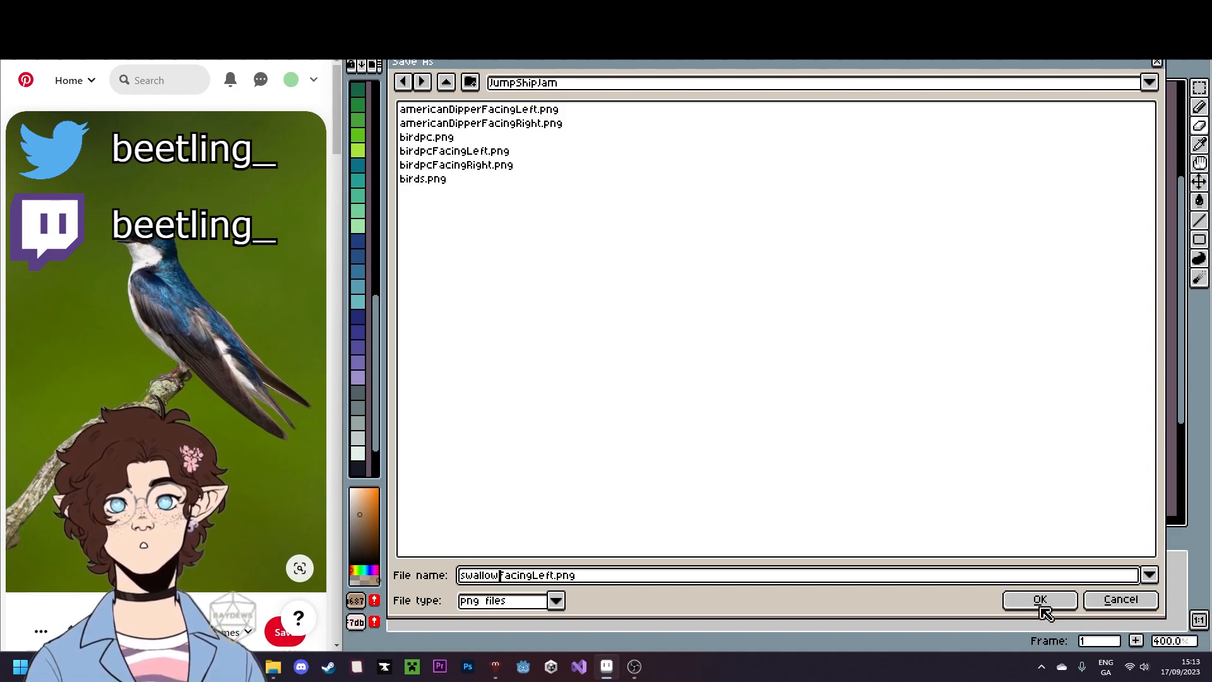
{"action": "left_click", "coordinate": [1039, 600]}
- Flip the swallow horizontally and save the sprite as swallowFacingRight.png in the JumpShipJam folder
{"action": "left_click", "coordinate": [480, 46]}
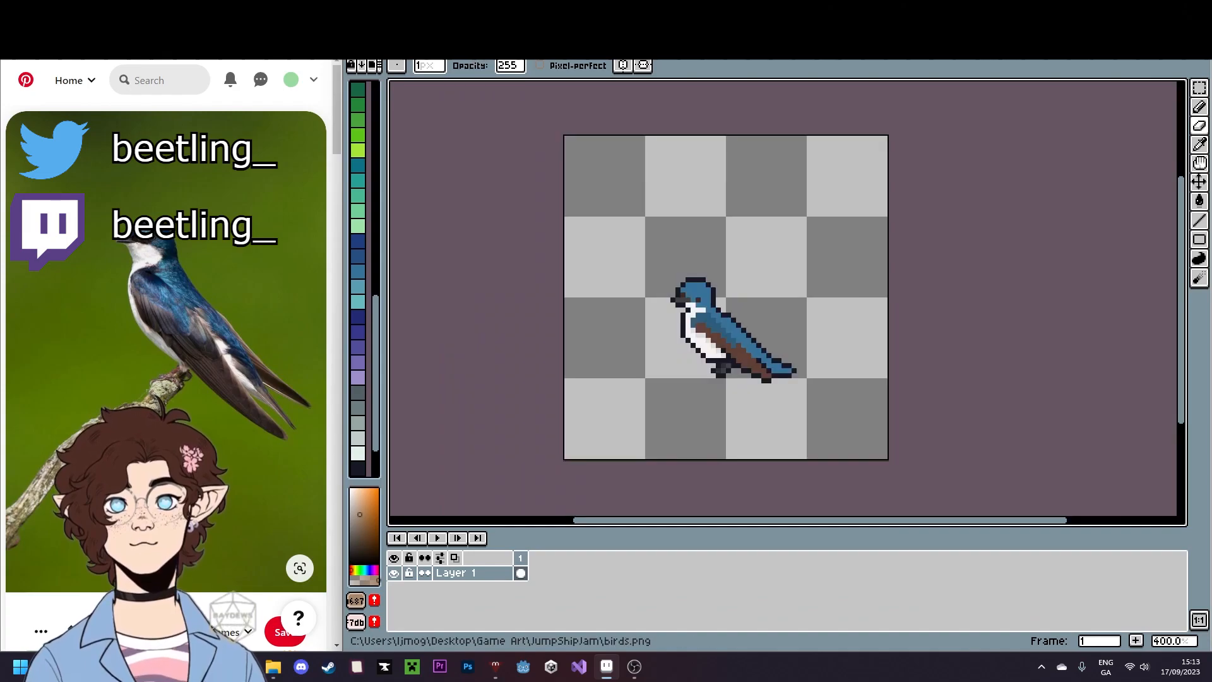
{"action": "left_click", "coordinate": [379, 47]}
{"action": "left_click", "coordinate": [438, 217]}
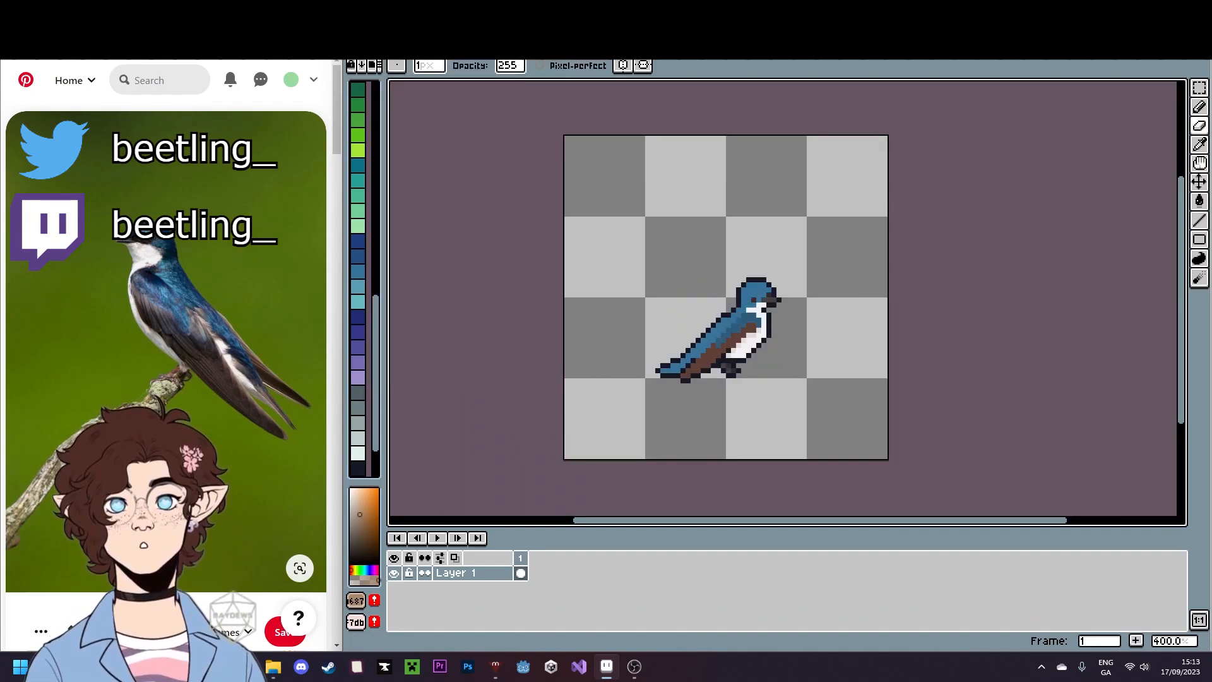
{"action": "left_click", "coordinate": [357, 47]}
{"action": "left_click", "coordinate": [424, 103]}
{"action": "left_click", "coordinate": [541, 576]}
{"action": "left_click_drag", "start_coordinate": [533, 576], "coordinate": [555, 575]}
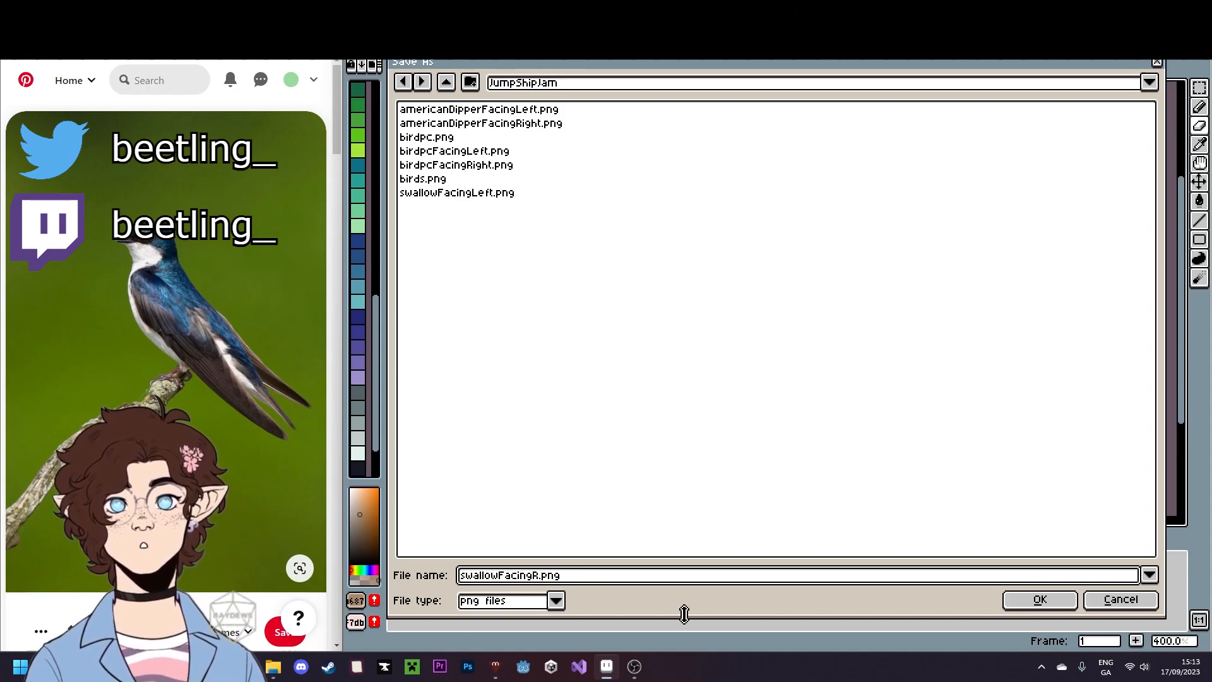
{"action": "type", "text": "Right"}
{"action": "left_click", "coordinate": [1008, 597]}
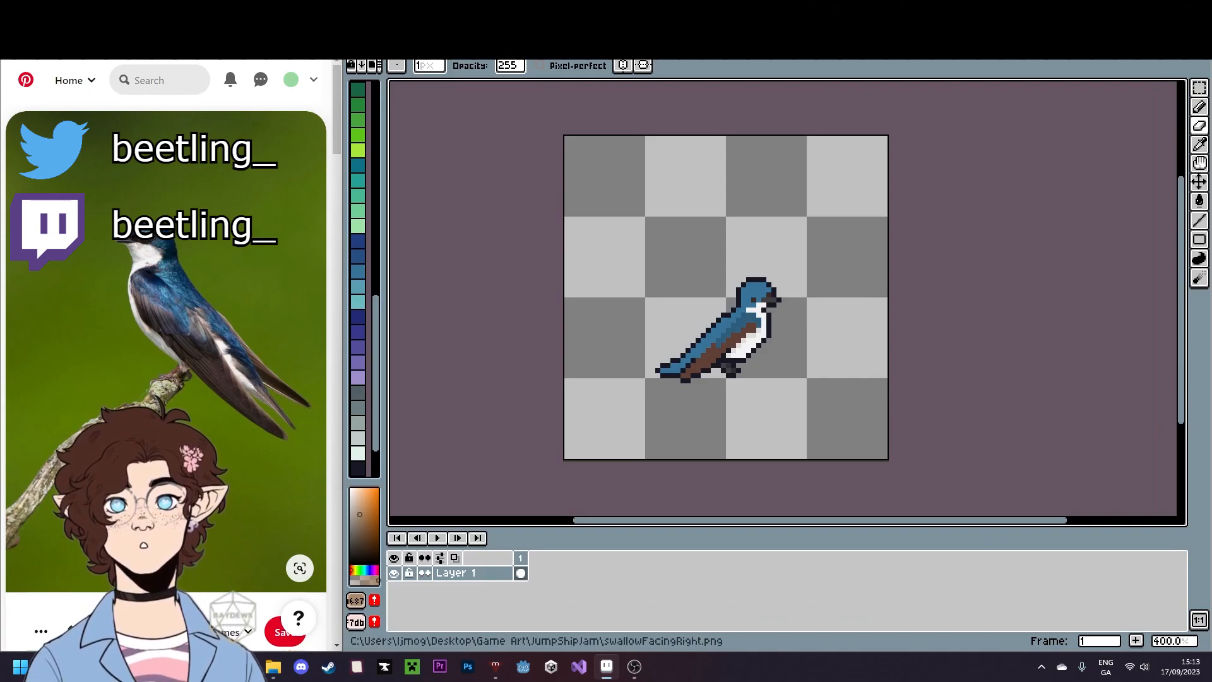
- Rearrange the birds sheet so the swallow and the small brown bird sit side by side above the seagull
{"action": "left_click", "coordinate": [454, 51]}
{"action": "scroll", "coordinate": [881, 349], "scroll_direction": "down", "scroll_amount": 2}
{"action": "left_click", "coordinate": [1199, 95]}
{"action": "left_click_drag", "start_coordinate": [784, 261], "coordinate": [966, 392]}
{"action": "mouse_move", "coordinate": [804, 243]}
{"action": "left_mouse_down"}
{"action": "mouse_move", "coordinate": [966, 378]}
{"action": "mouse_move", "coordinate": [808, 309]}
{"action": "left_mouse_up"}
{"action": "key", "text": "d"}
{"action": "key", "text": "ctrl+d"}
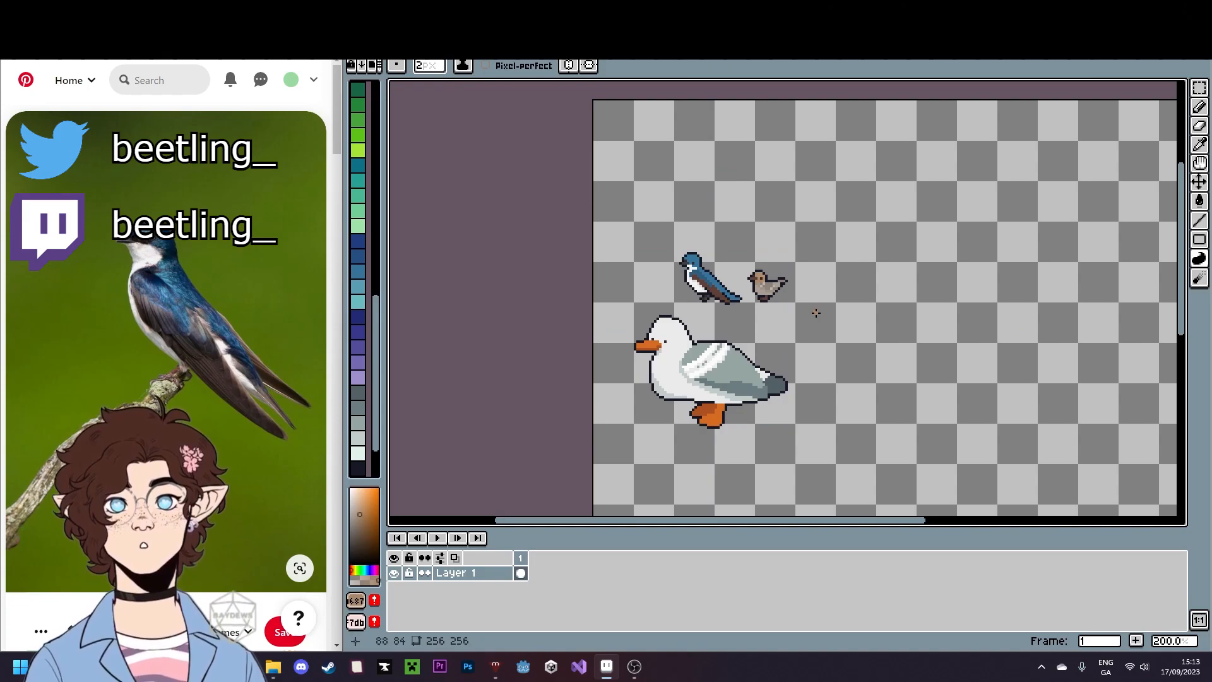
{"action": "scroll", "coordinate": [816, 312], "scroll_direction": "up", "scroll_amount": 1}
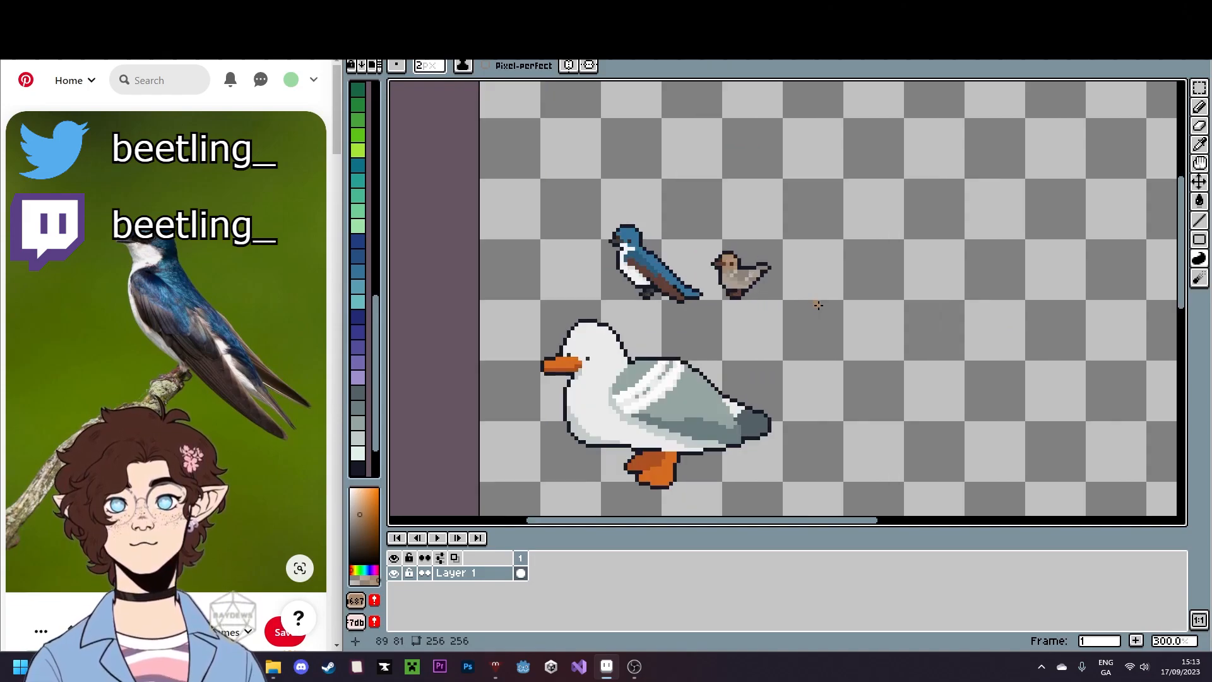